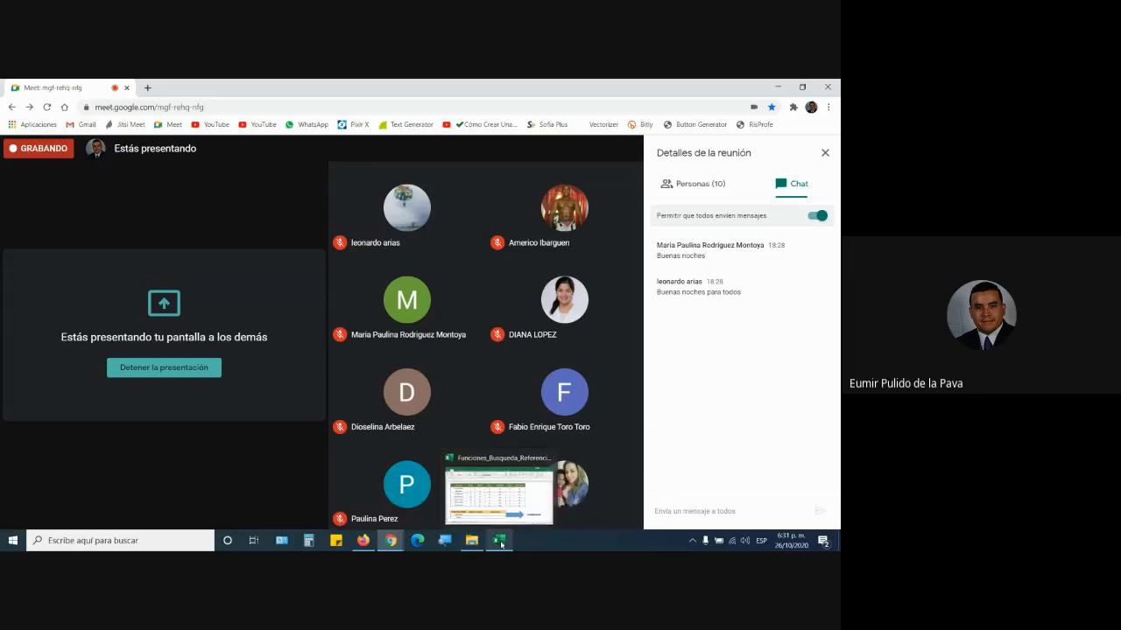
- Bring the Excel workbook with the COINCIDIR grades sheet in front of the Meet call
left_click(500, 541)
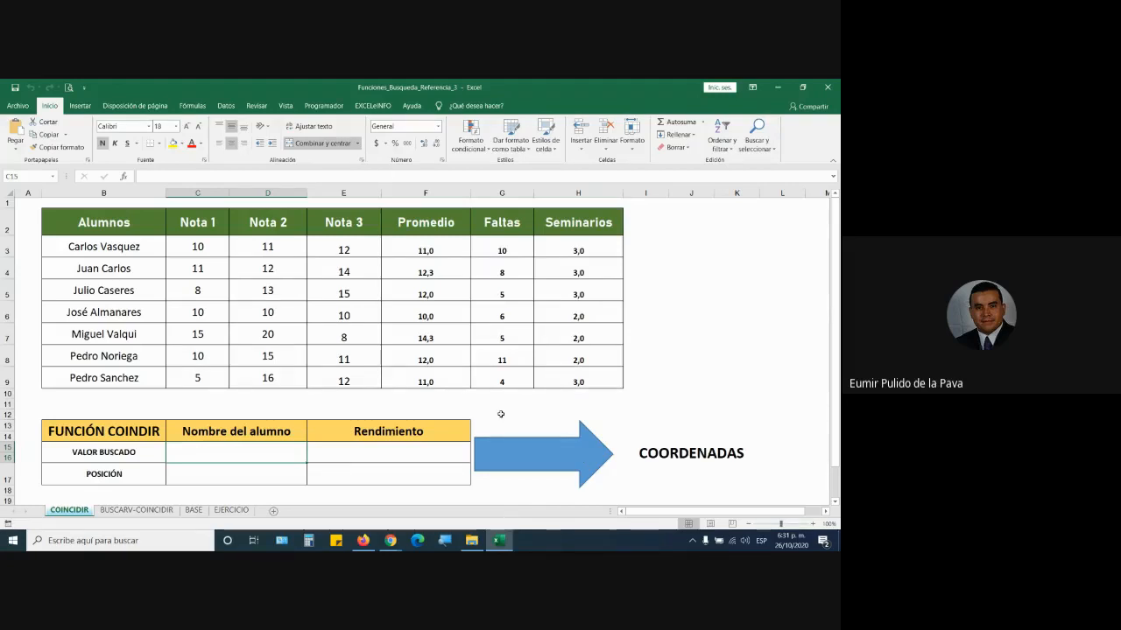
- Glance at the Meet call, then start a formula with =coi in student position cell C17
mouse_move(391, 540)
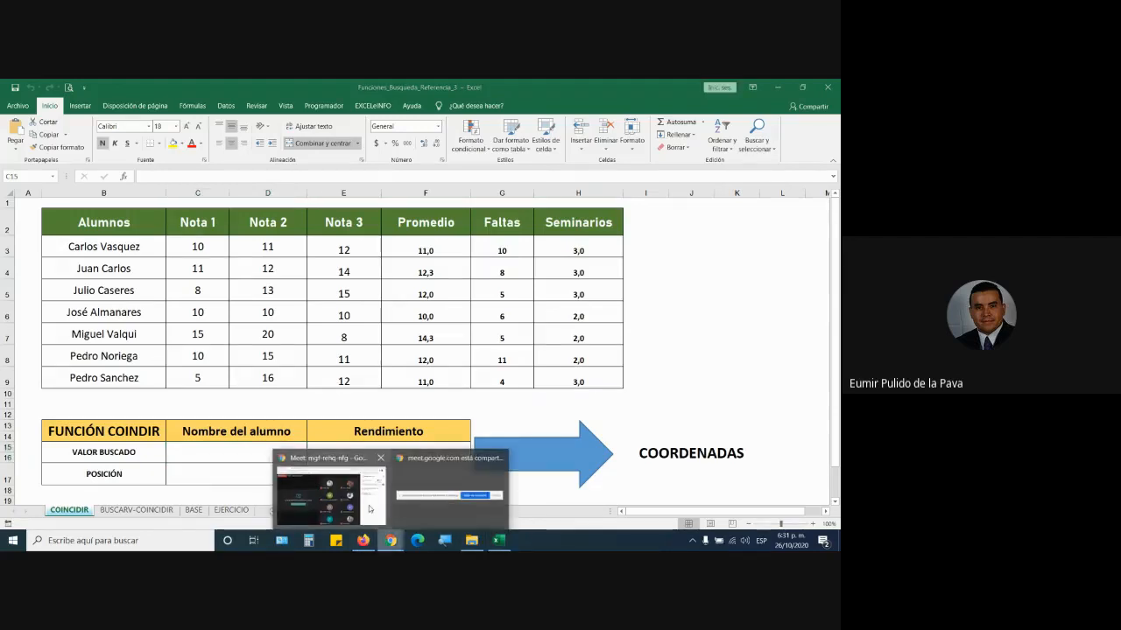
left_click(369, 509)
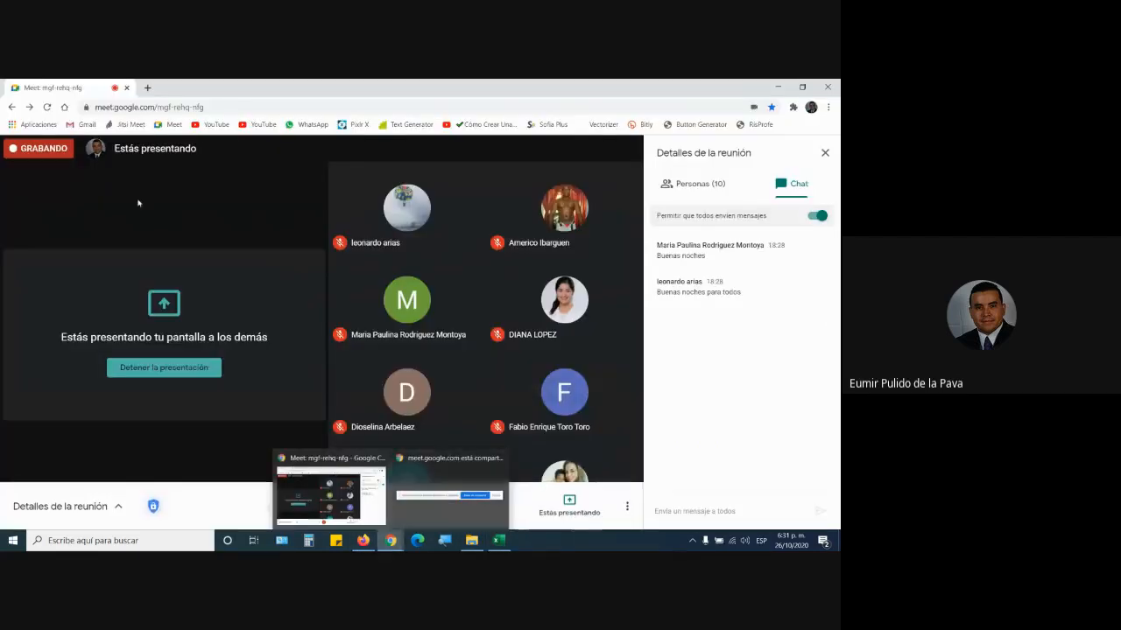
left_click(497, 541)
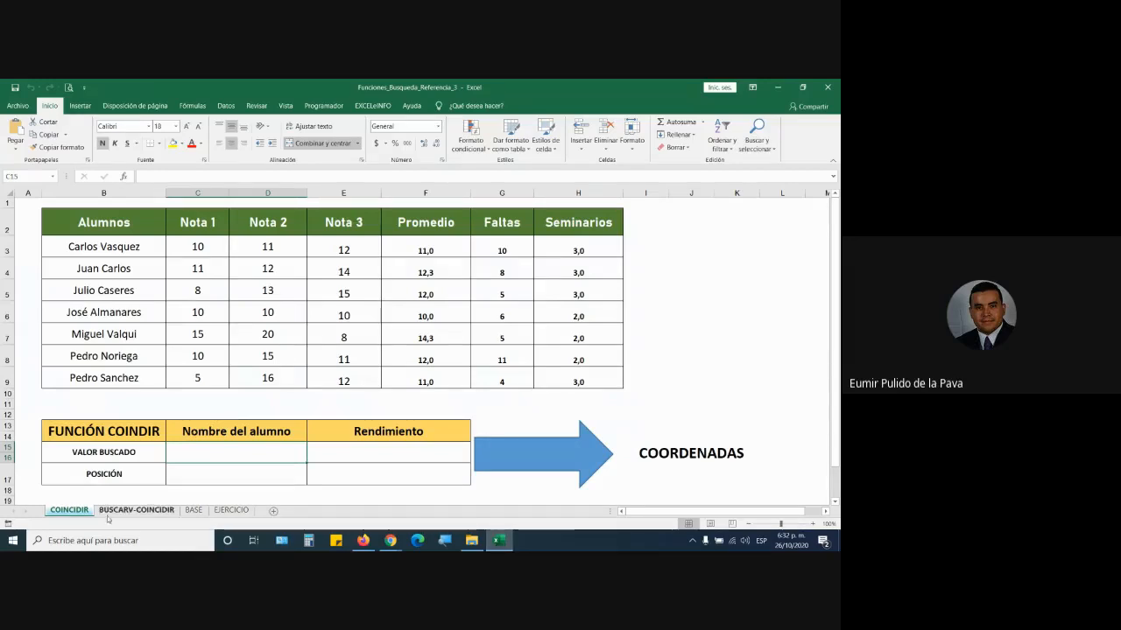
left_click(259, 477)
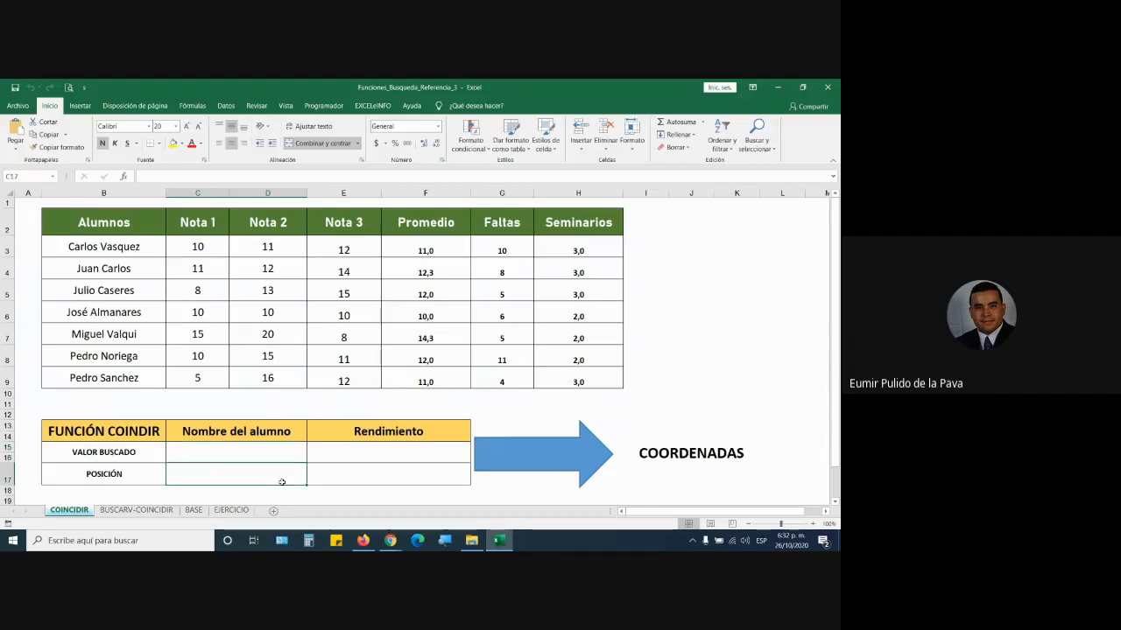
type("=coi")
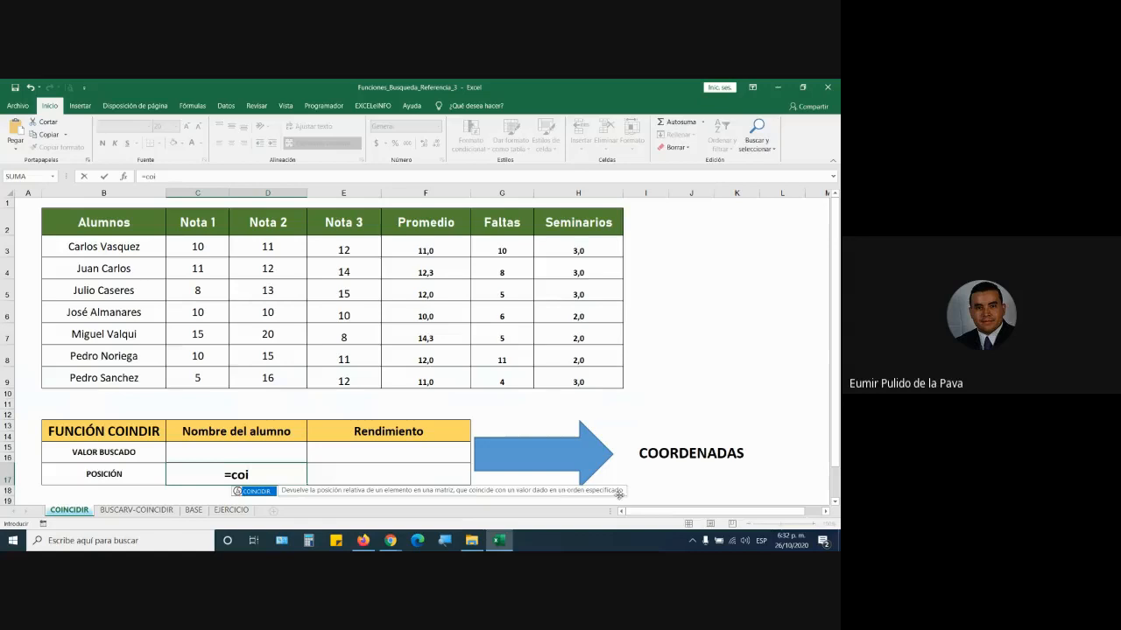
- Admit the first person asking to join the Meet call and return to Excel
mouse_move(391, 540)
left_click(399, 502)
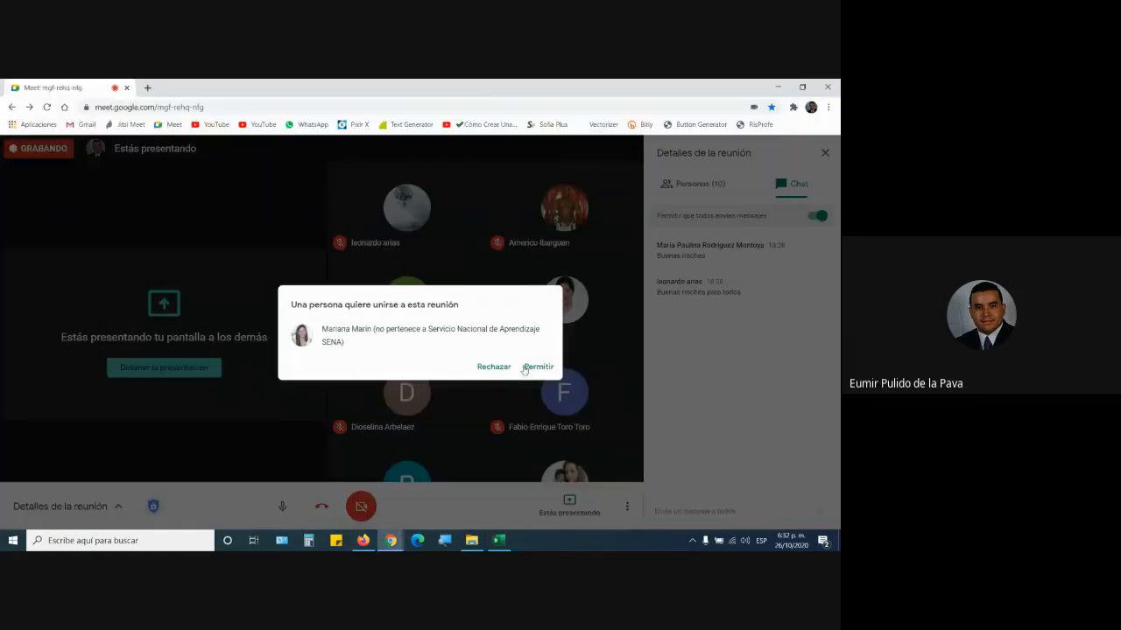
left_click(534, 370)
left_click(500, 541)
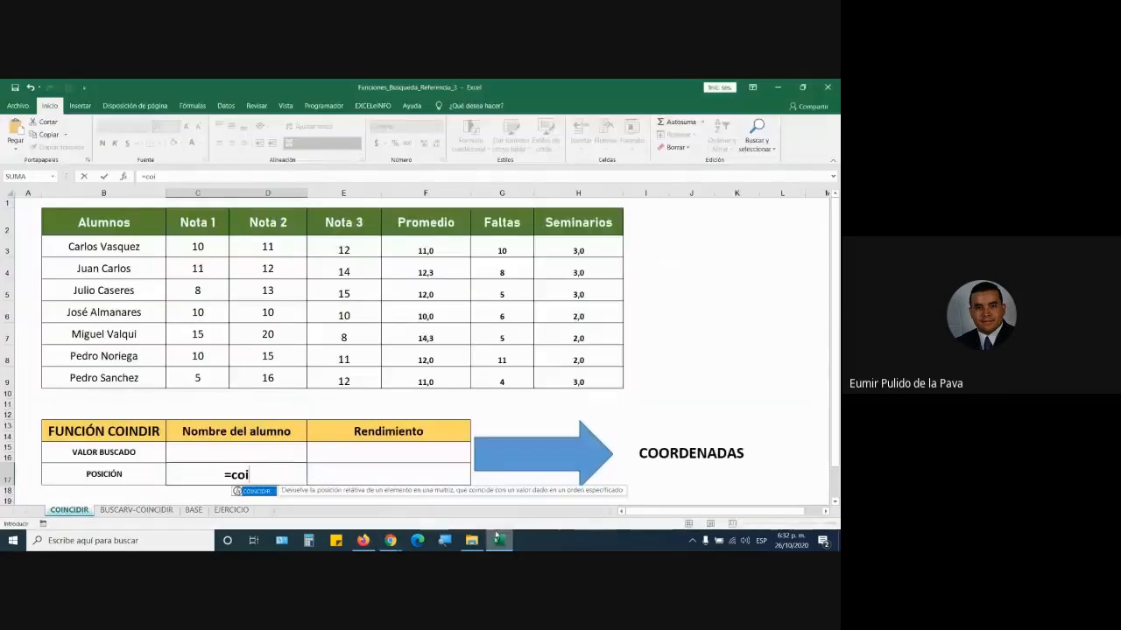
- Admit the second waiting participant and come back to the workbook
mouse_move(391, 540)
left_click(367, 490)
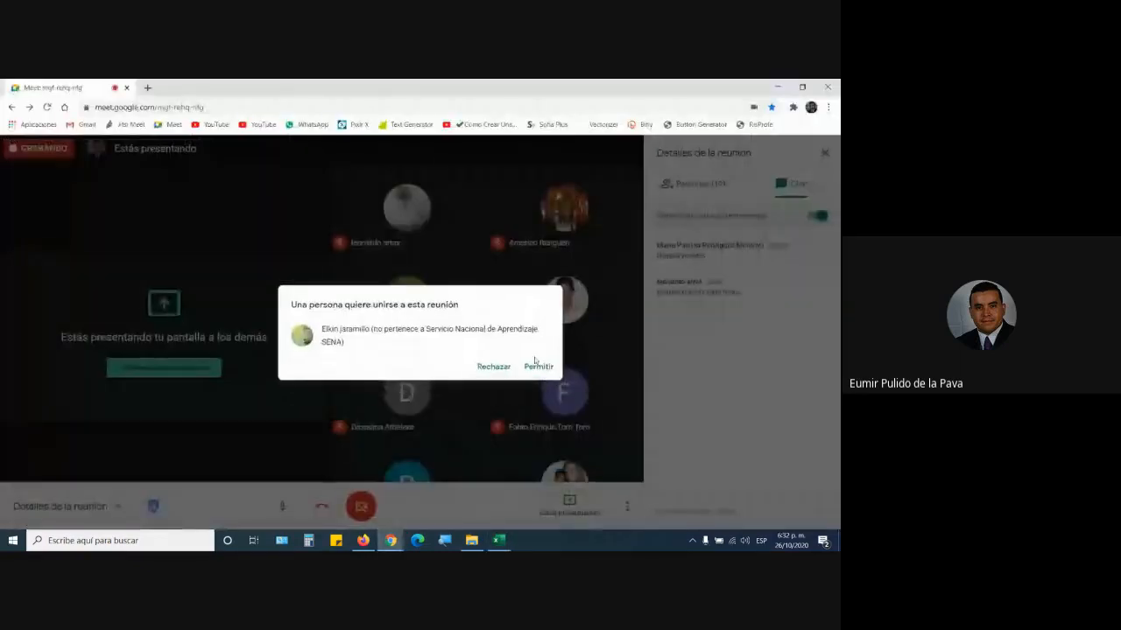
left_click(537, 368)
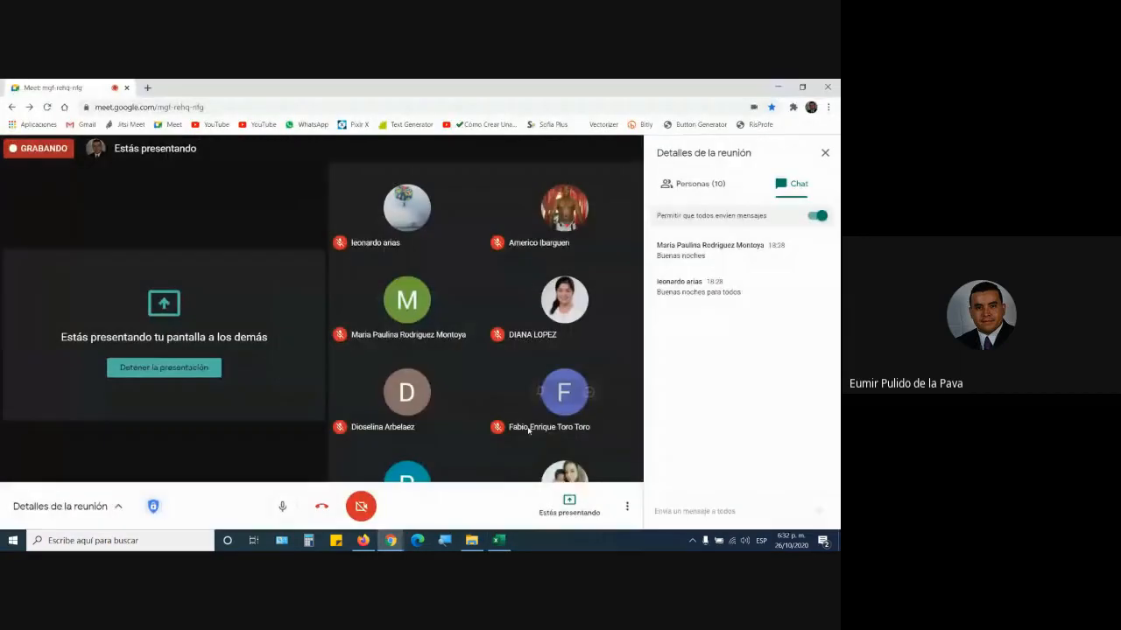
left_click(501, 541)
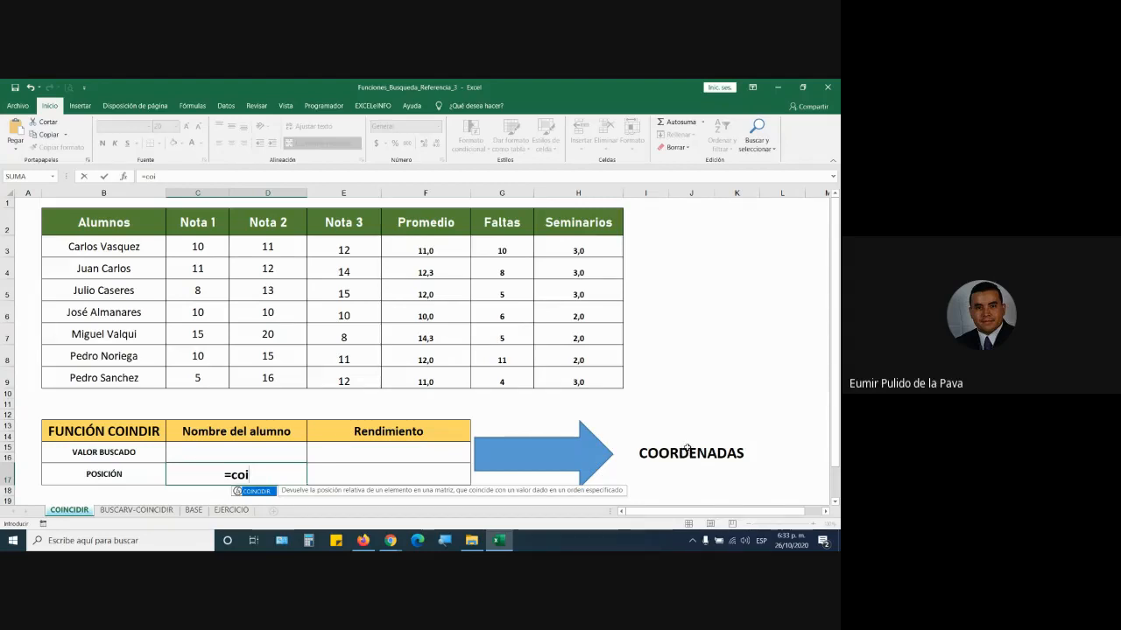
- Discard the =coi entry and point out the student names in B3:B9
key("Escape")
key("Escape")
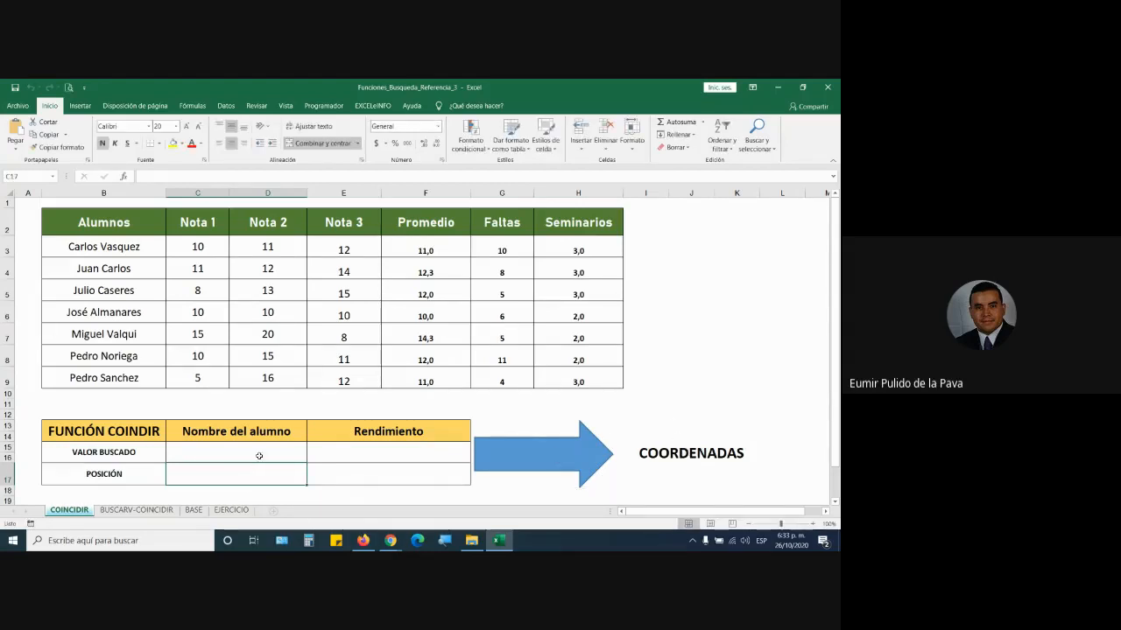
left_click(260, 456)
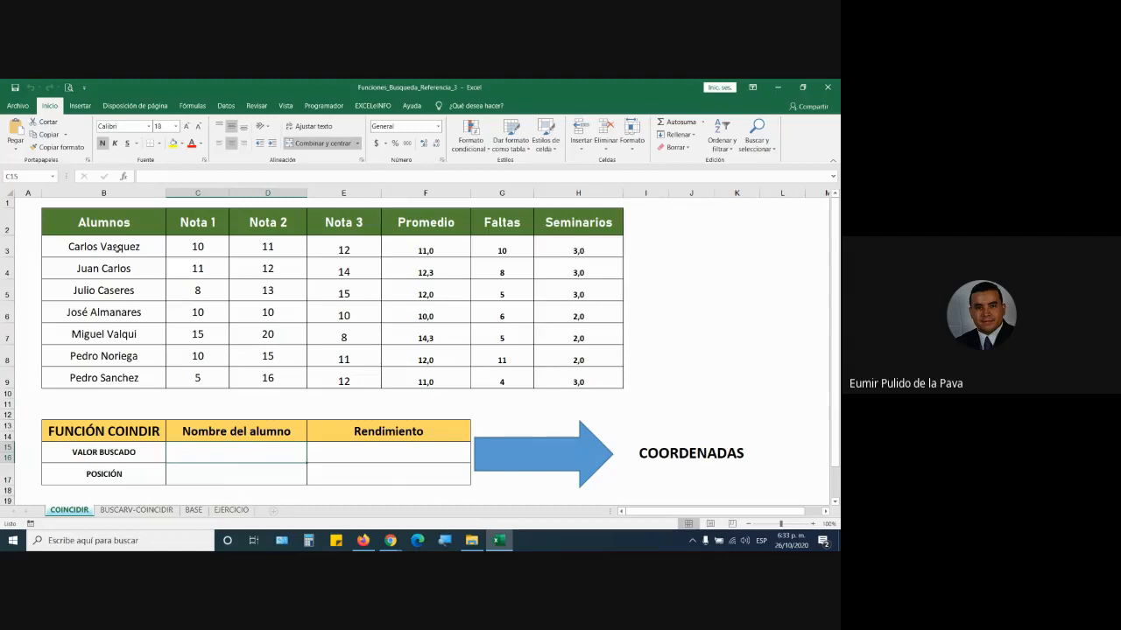
left_click_drag(114, 249, 131, 383)
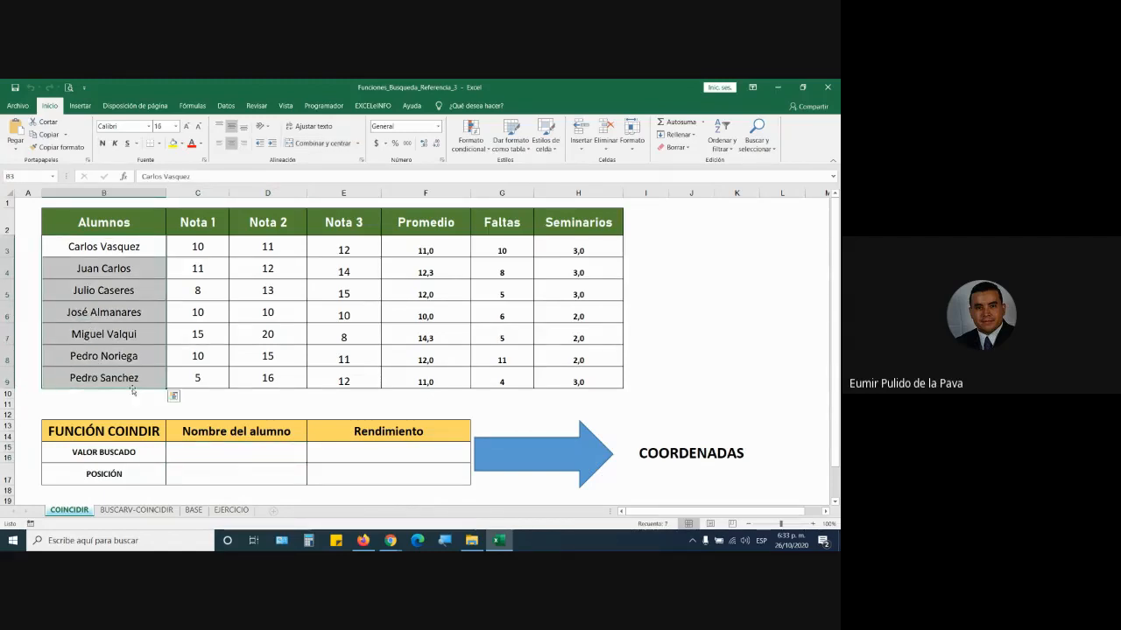
- Point out the grade headings C2:H2 and the position cells C17 and E17
left_click(249, 475)
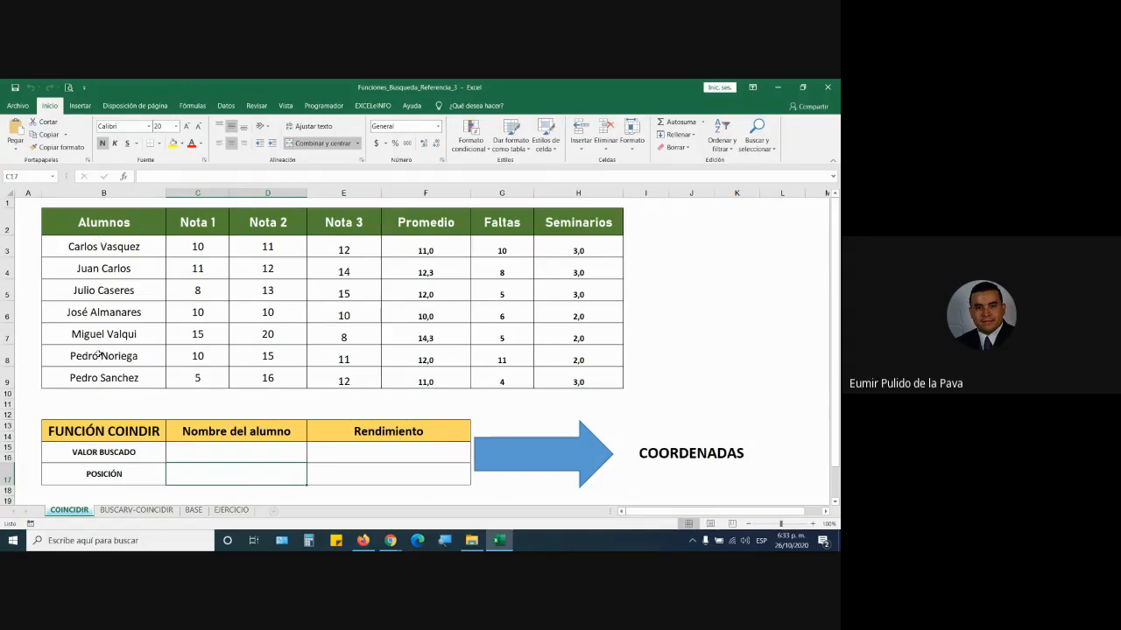
left_click(369, 457)
left_click_drag(204, 227, 579, 222)
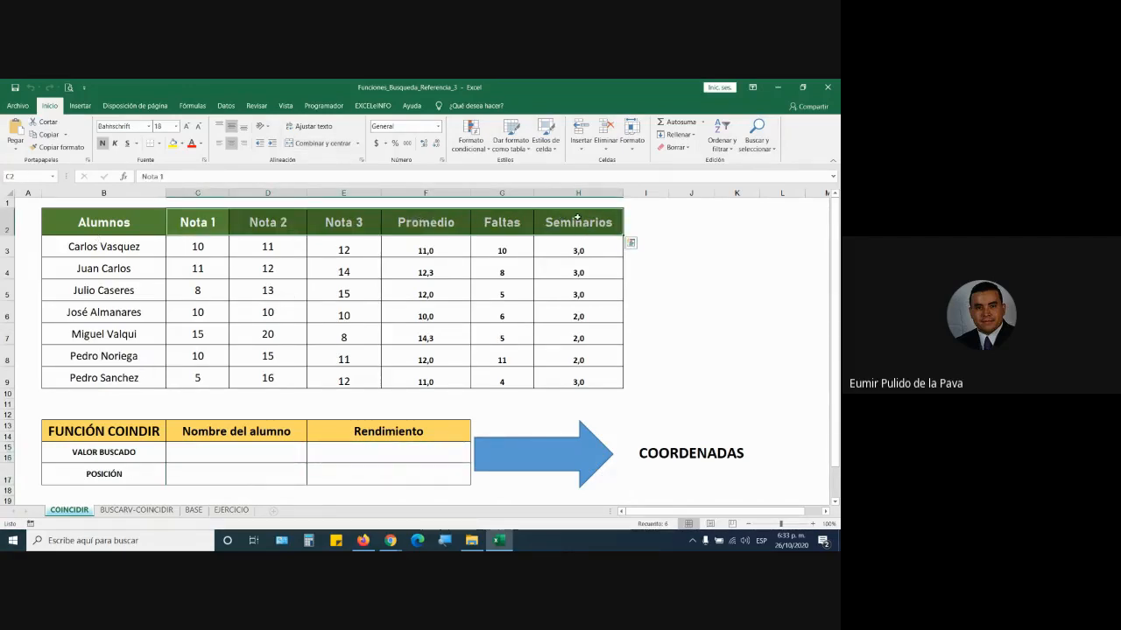
left_click(414, 474)
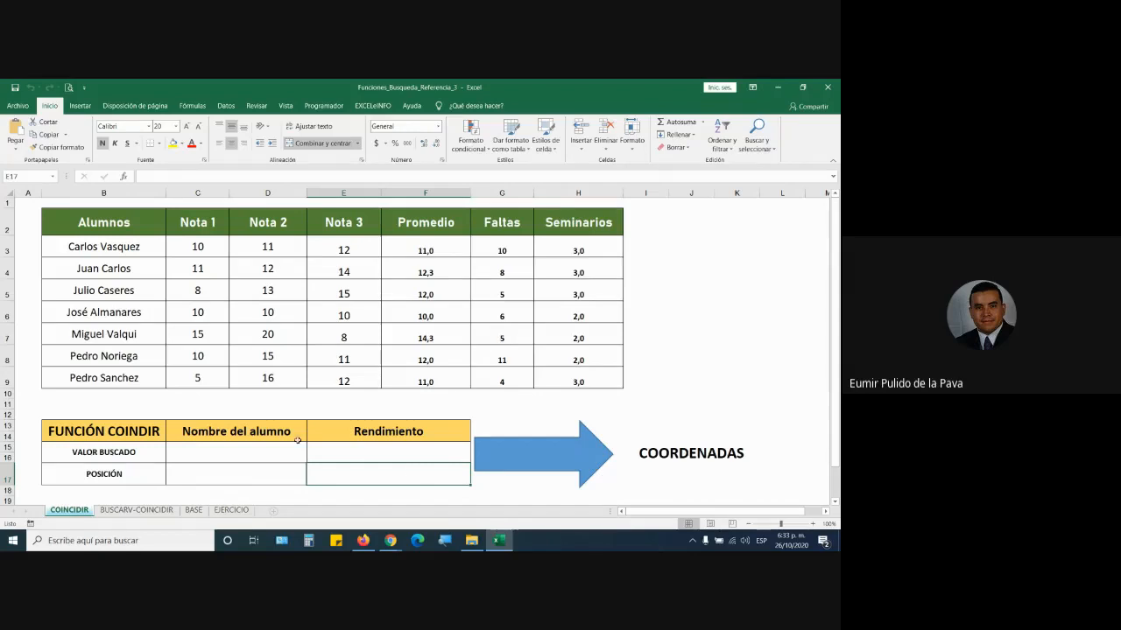
left_click(252, 454)
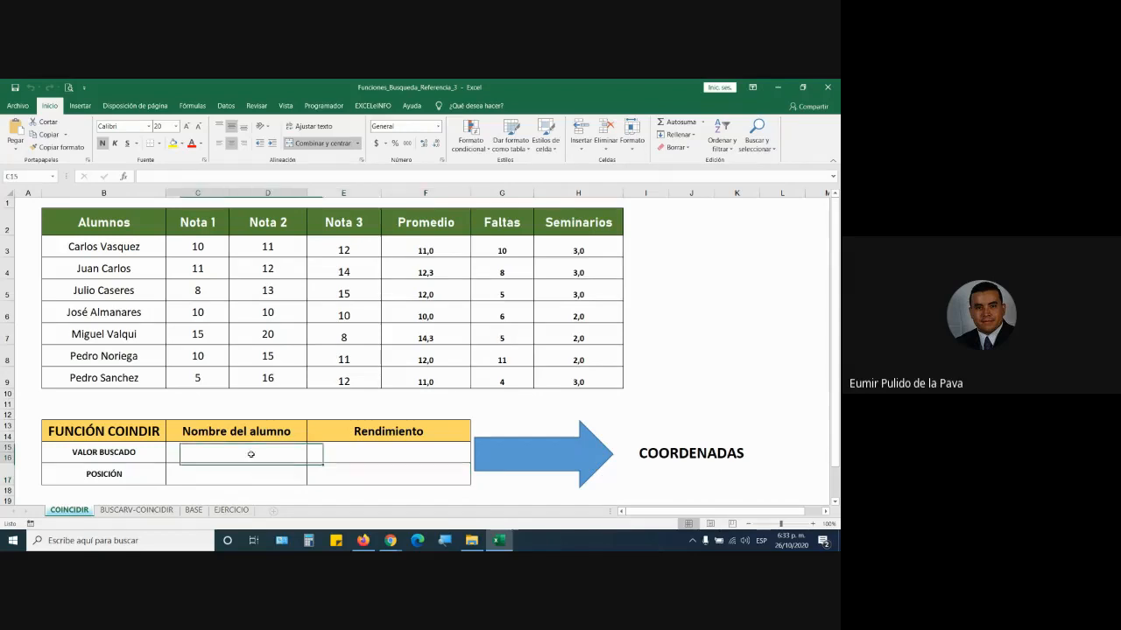
- Give C15 a validation dropdown listing the student names from B3:B9
left_click(226, 105)
left_click(500, 147)
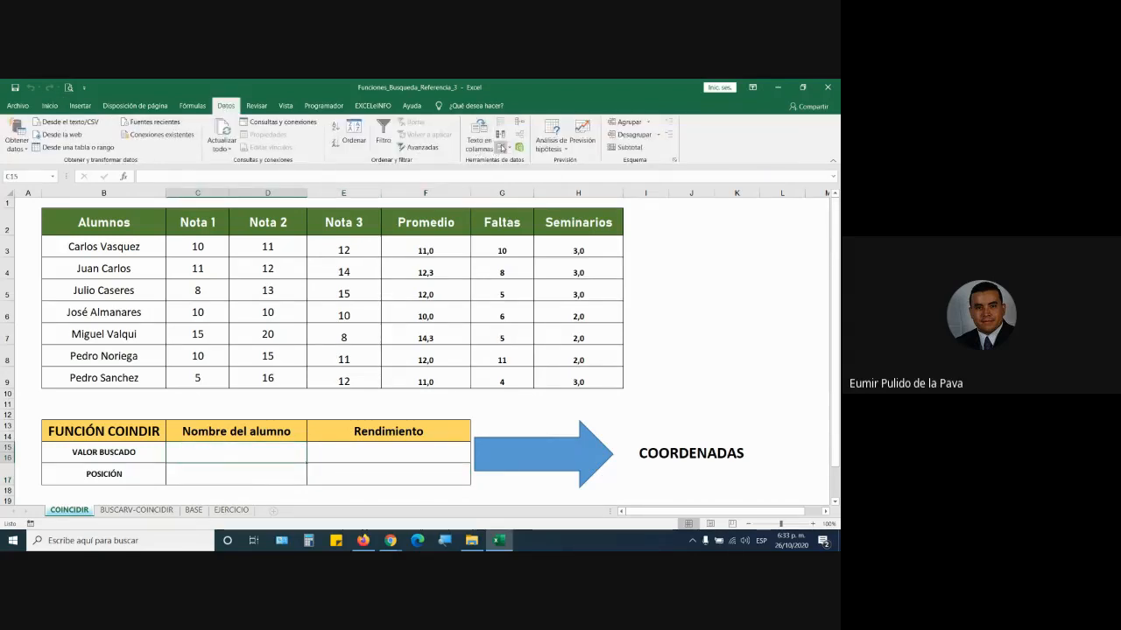
left_click(361, 275)
left_click(347, 308)
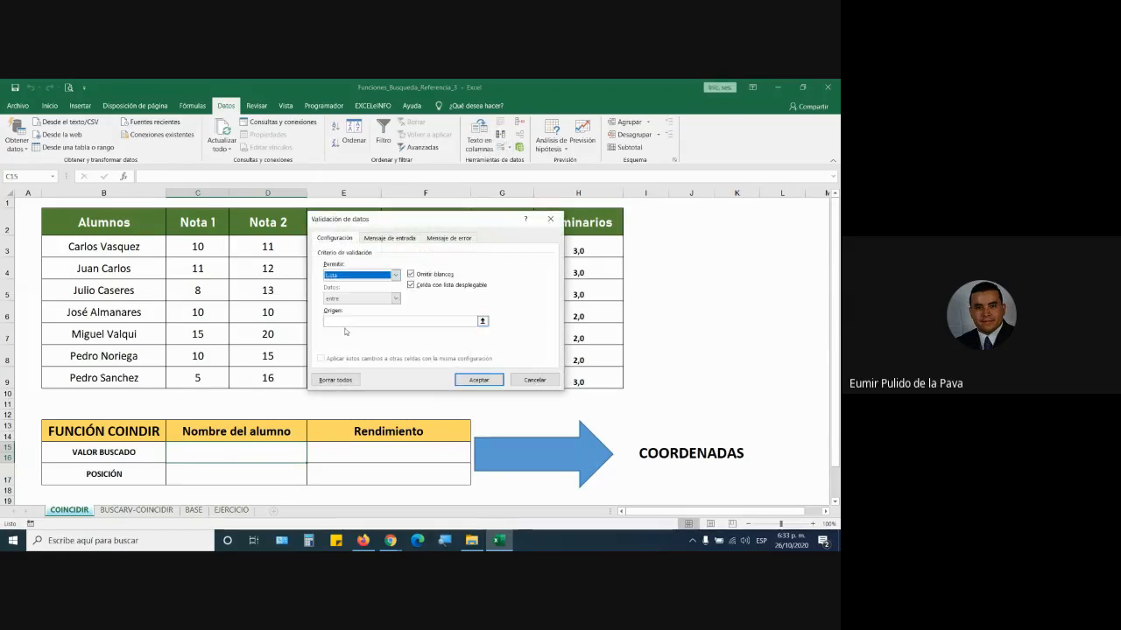
left_click(394, 324)
left_click_drag(118, 249, 124, 372)
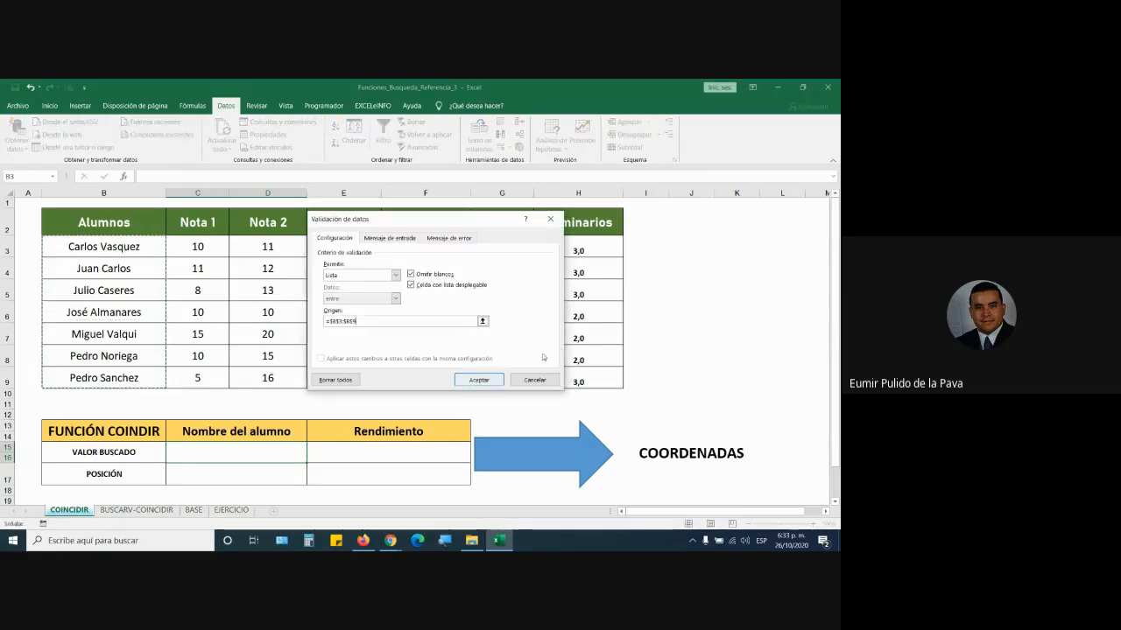
left_click(479, 382)
- Rename the E13 heading from Rendimiento to CONCEPTO
left_click(389, 448)
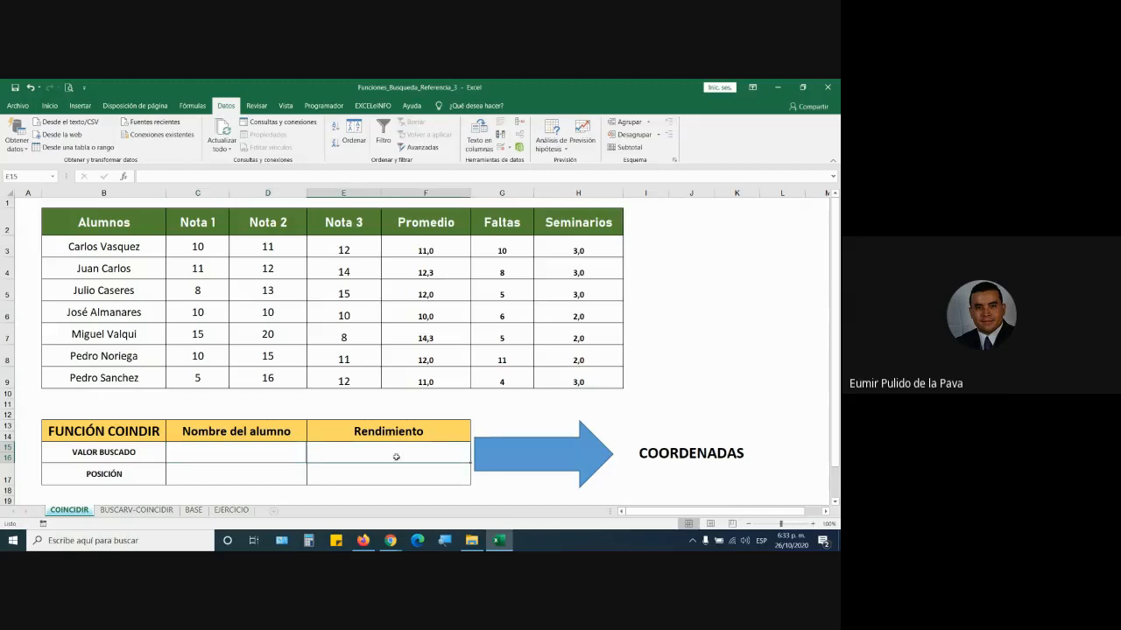
left_click(392, 429)
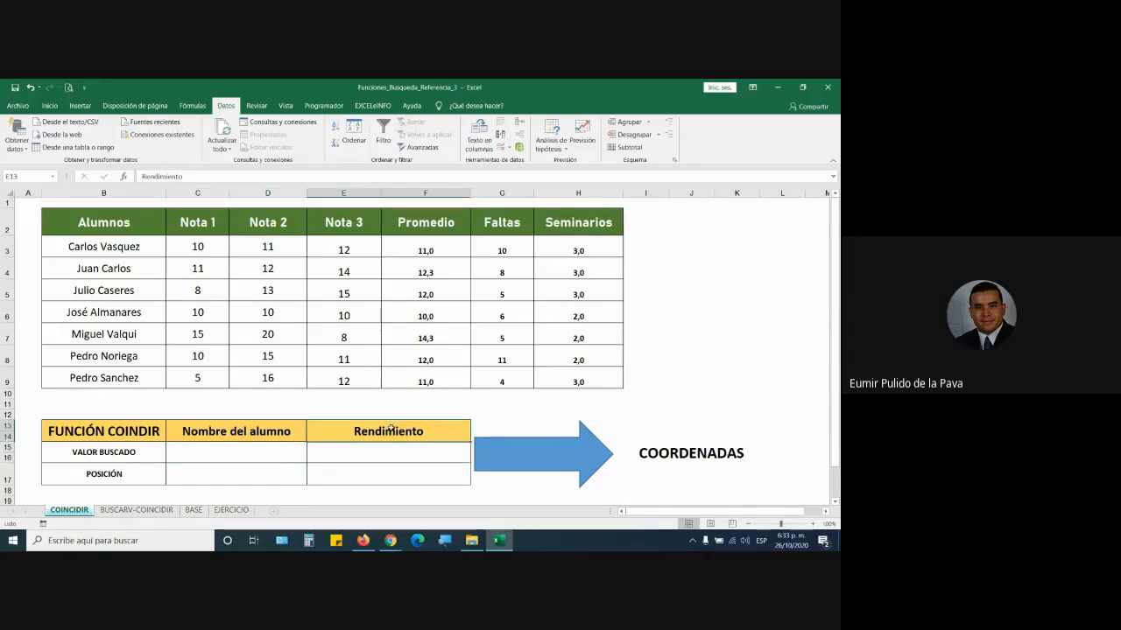
key("Caps_Lock")
type("CONCEPTO")
key("Return")
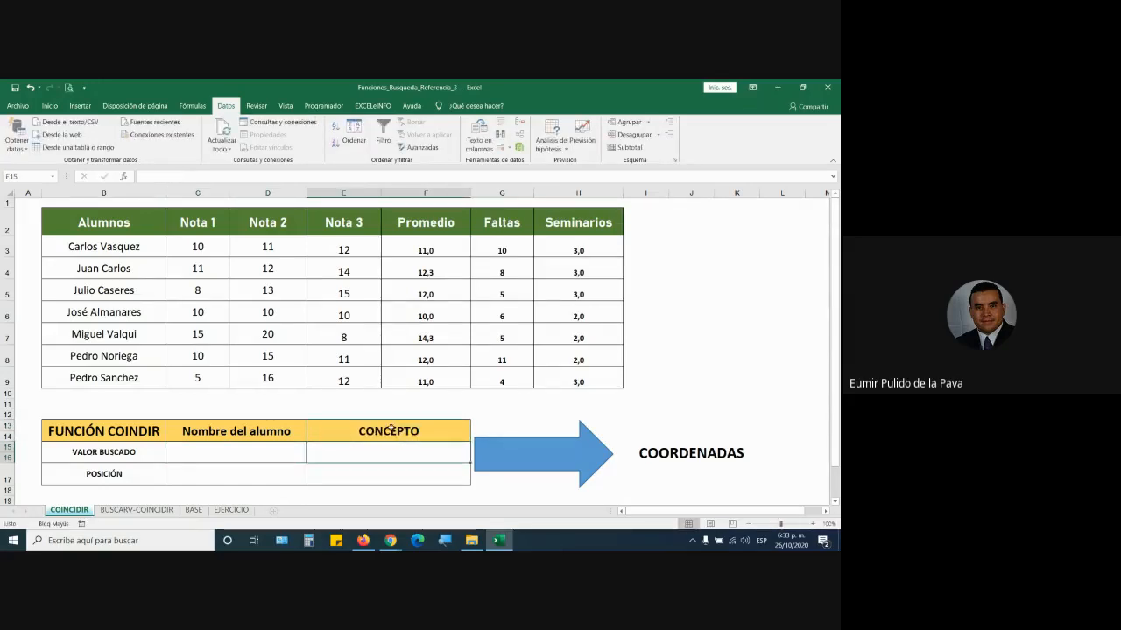
- Give E15 a validation dropdown listing the grade headings from C2:H2
left_click(500, 147)
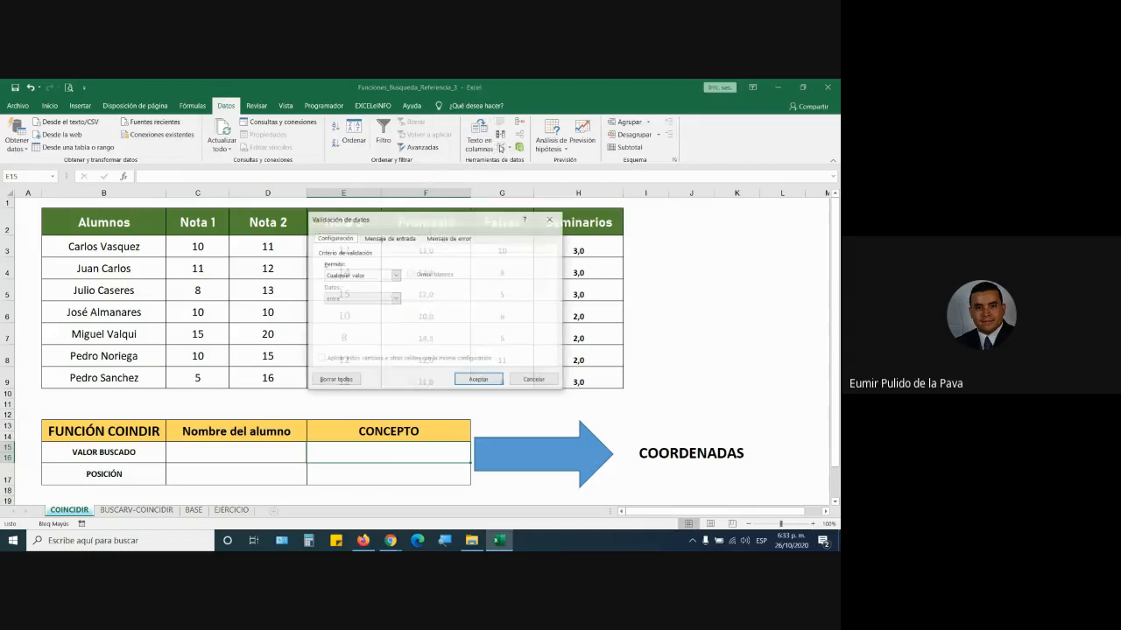
left_click(358, 276)
left_click(350, 306)
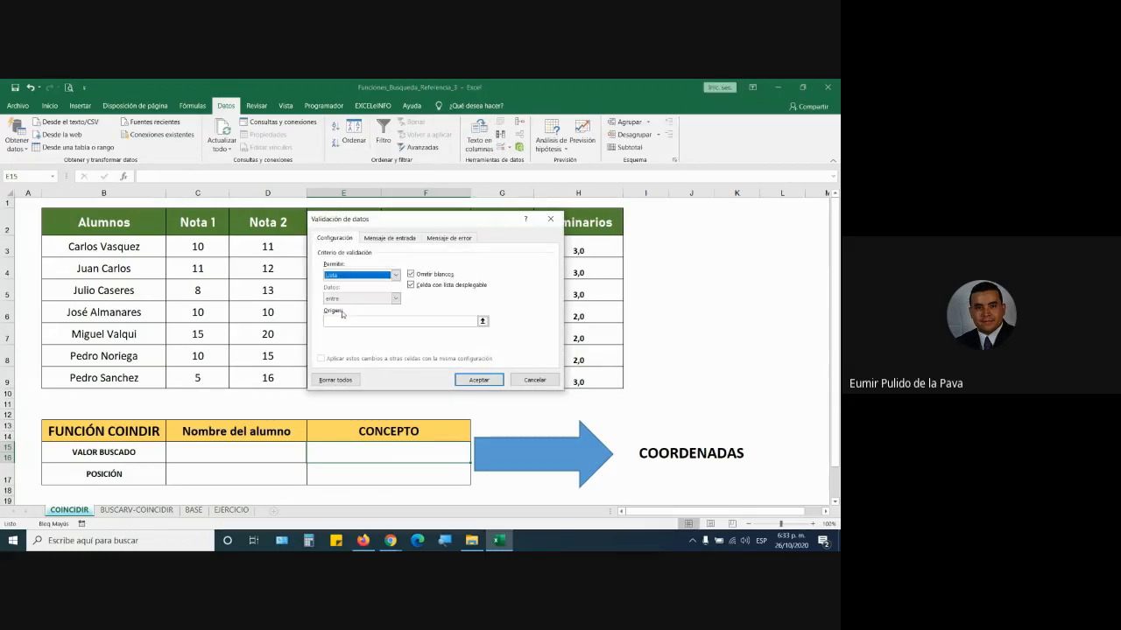
left_click(339, 320)
left_click_drag(198, 224, 617, 225)
left_click(477, 380)
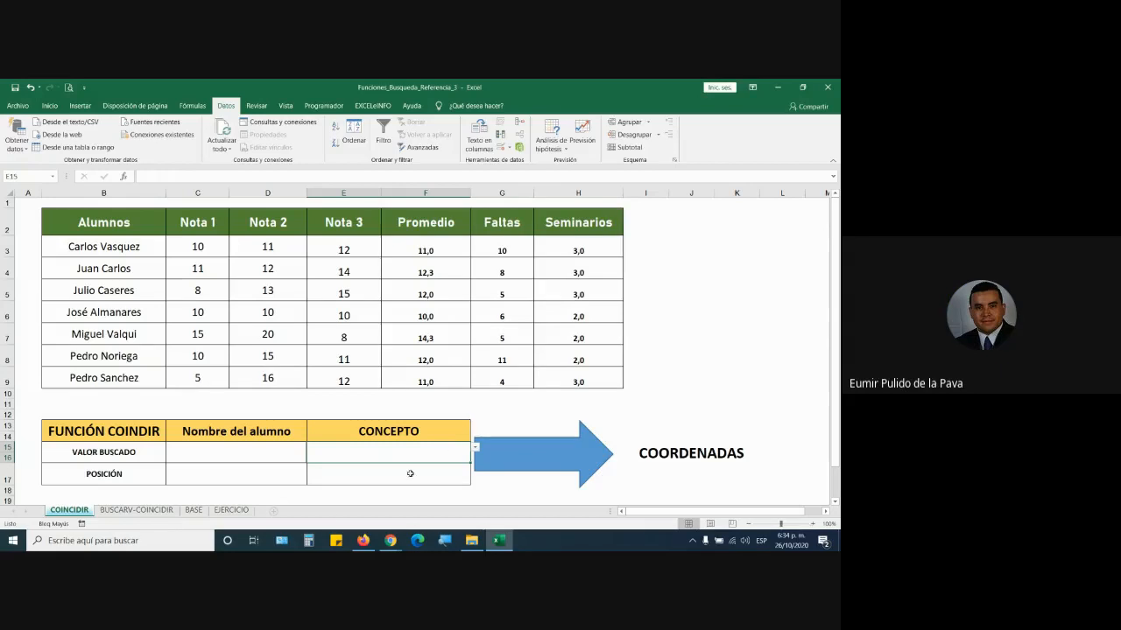
- Return to Excel and set the student POSICIÓN cell C17 to 26-point text
mouse_move(392, 541)
left_click(356, 487)
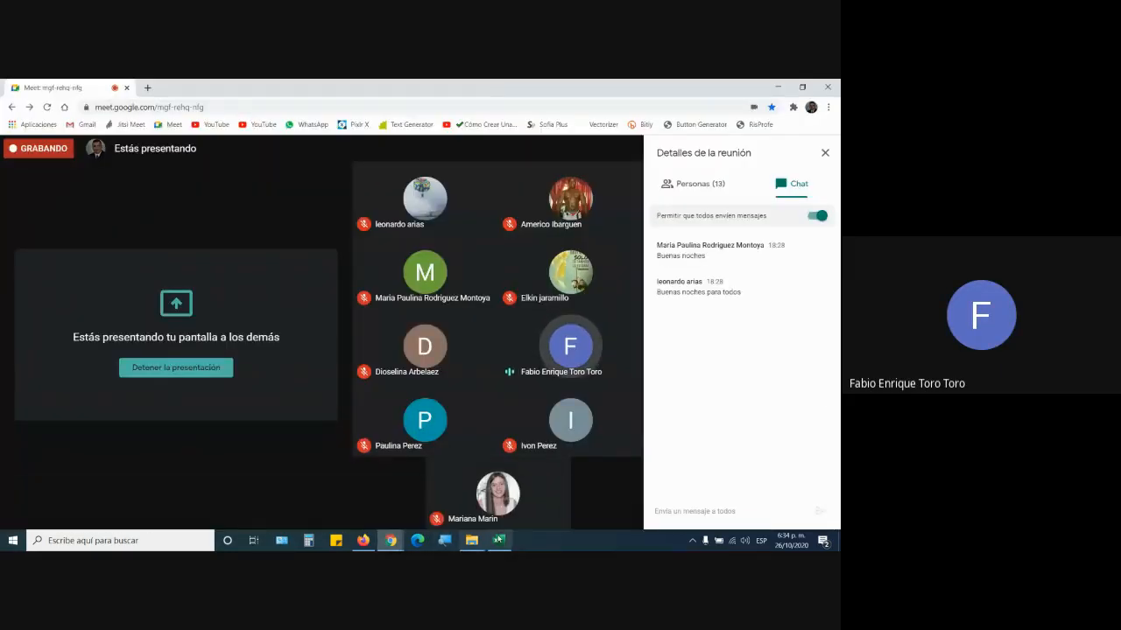
left_click(504, 542)
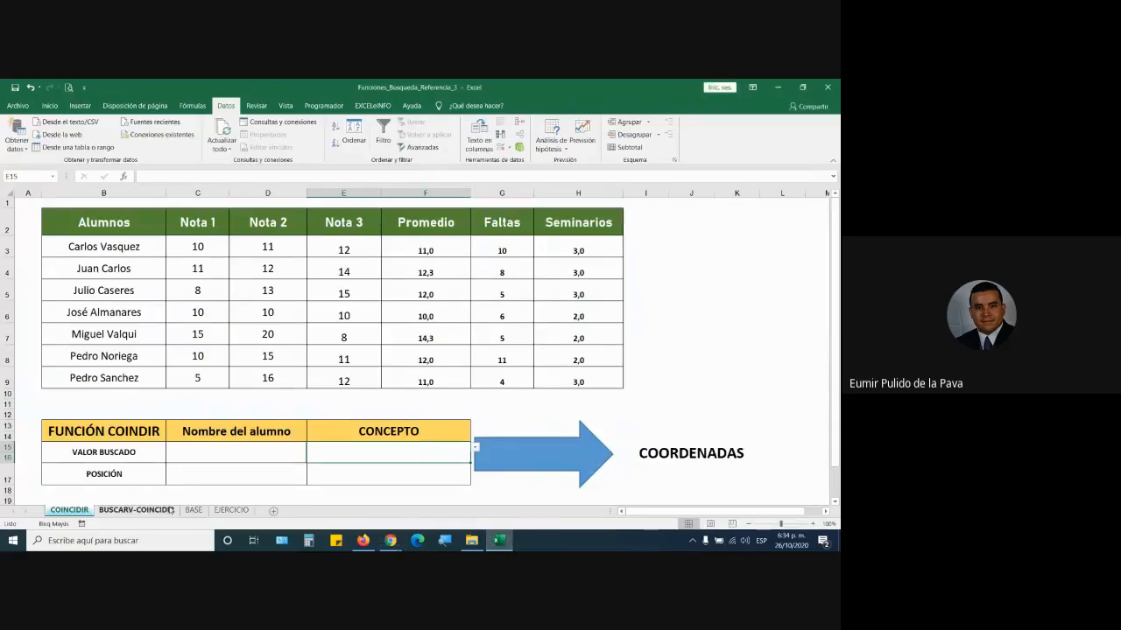
left_click(249, 469)
left_click(49, 105)
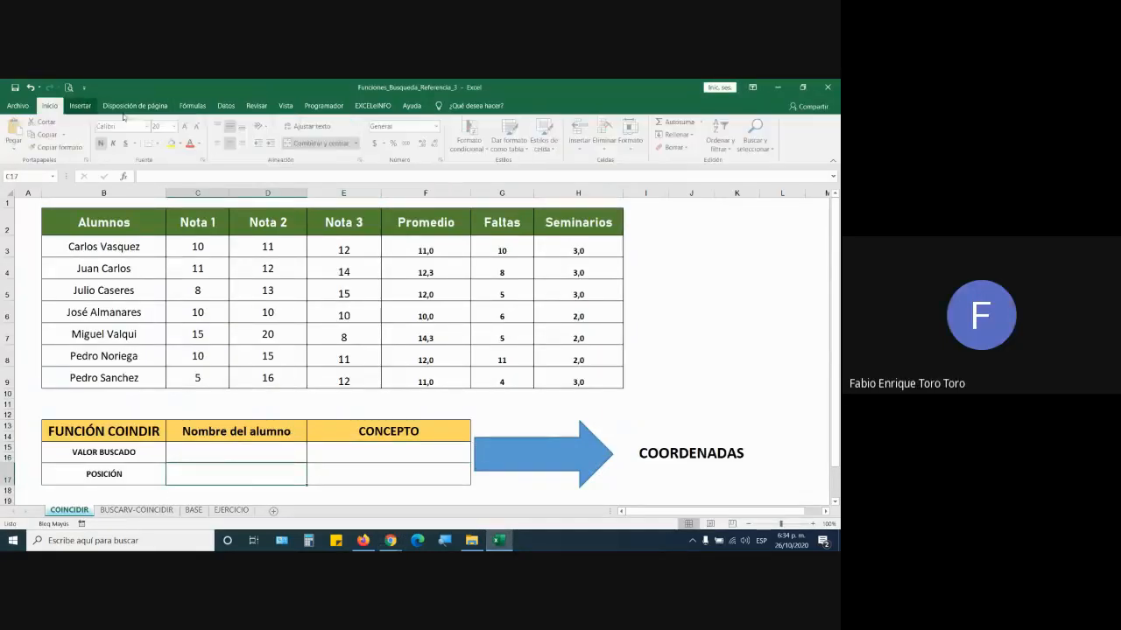
left_click(186, 126)
scroll(393, 387, "down", 3)
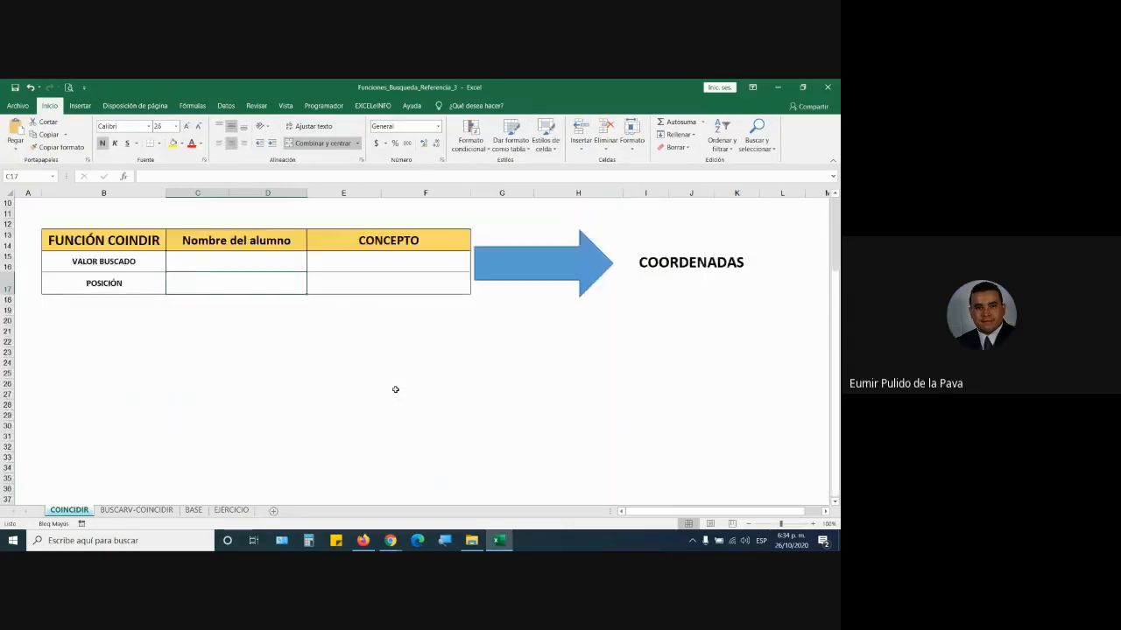
scroll(393, 388, "up", 3)
scroll(395, 390, "down", 1)
scroll(395, 390, "down", 1)
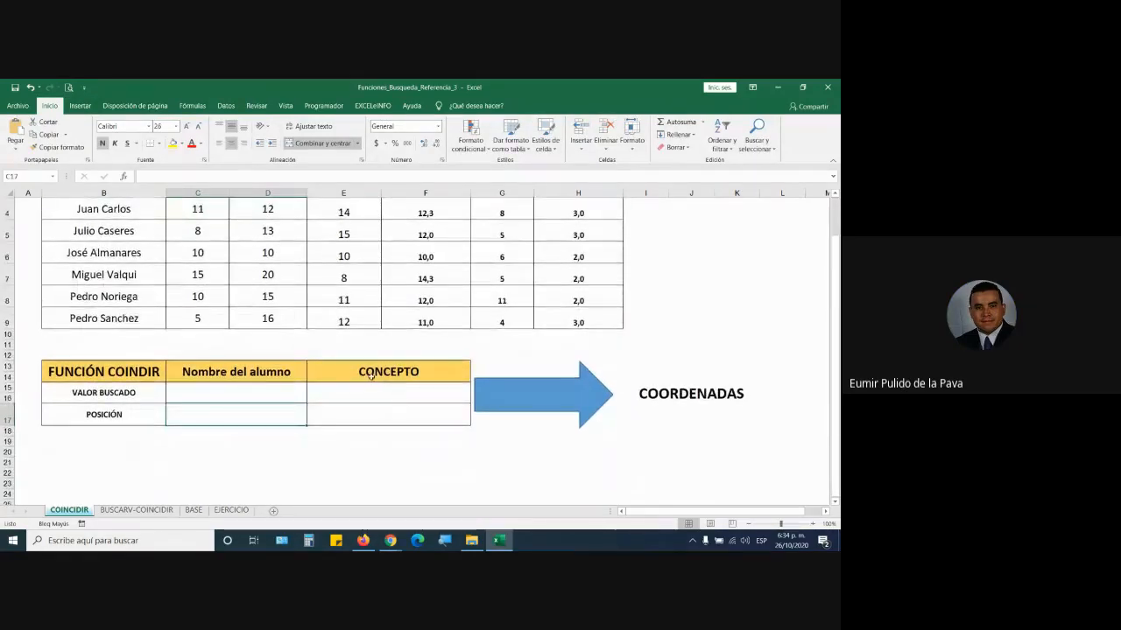
scroll(418, 370, "down", 5)
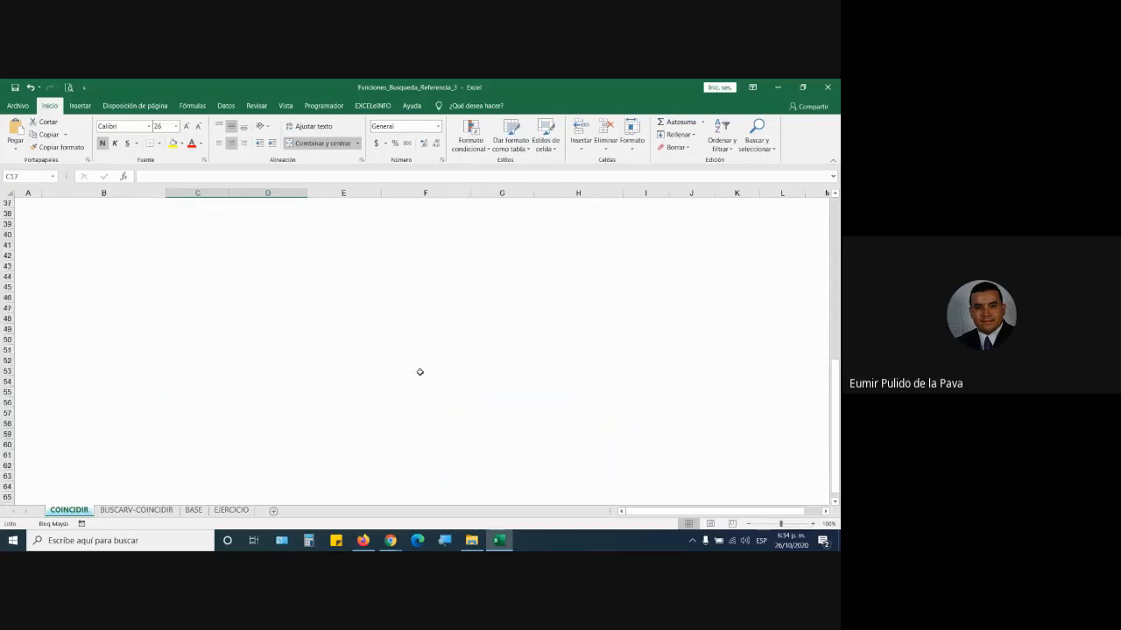
scroll(419, 372, "up", 4)
scroll(420, 372, "up", 2)
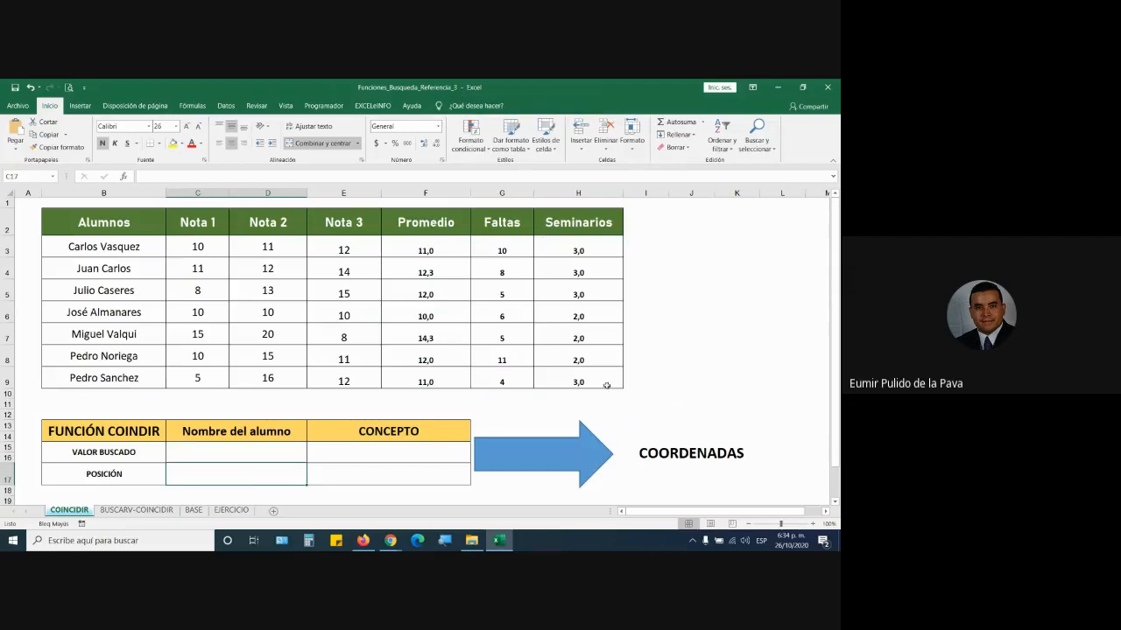
scroll(278, 385, "down", 3)
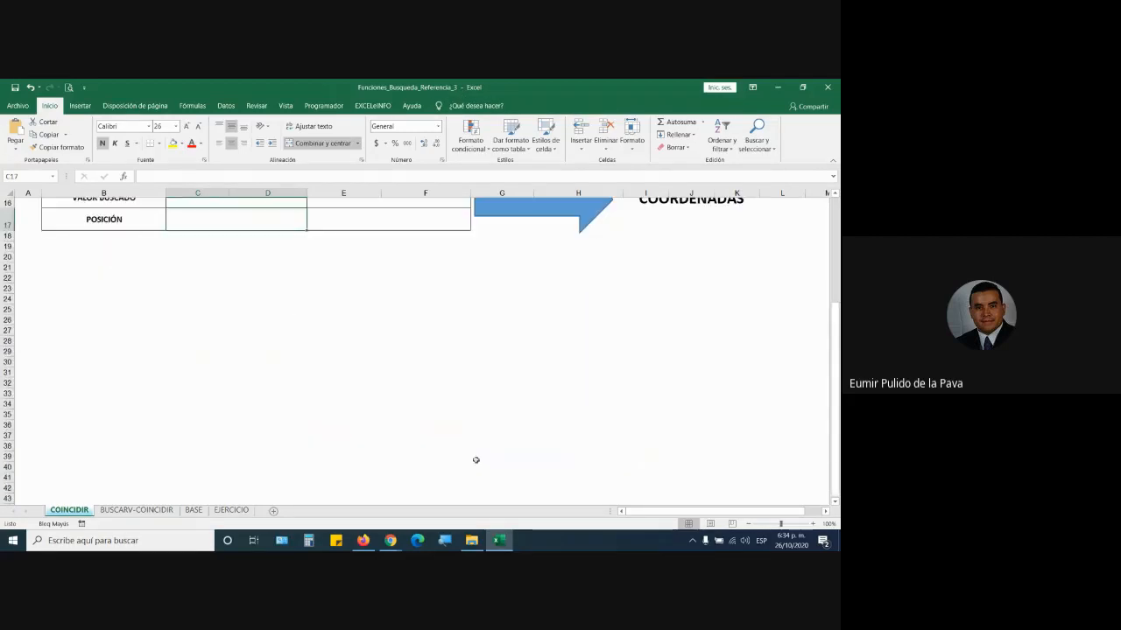
- Admit the participant waiting in Meet and return to the spreadsheet
mouse_move(390, 540)
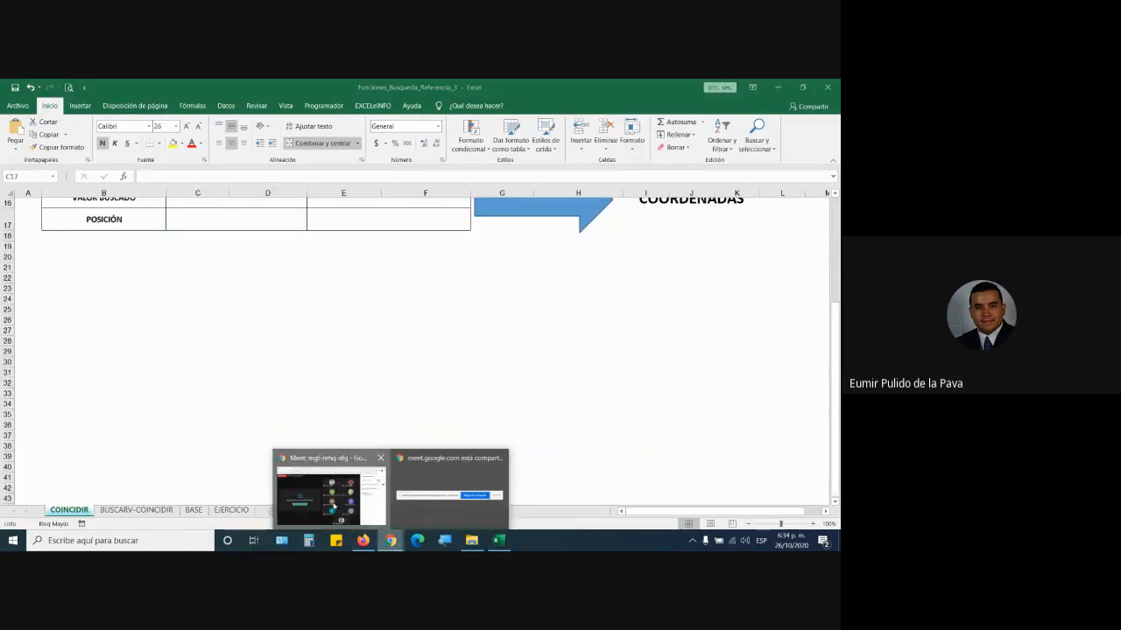
left_click(326, 486)
left_click(528, 369)
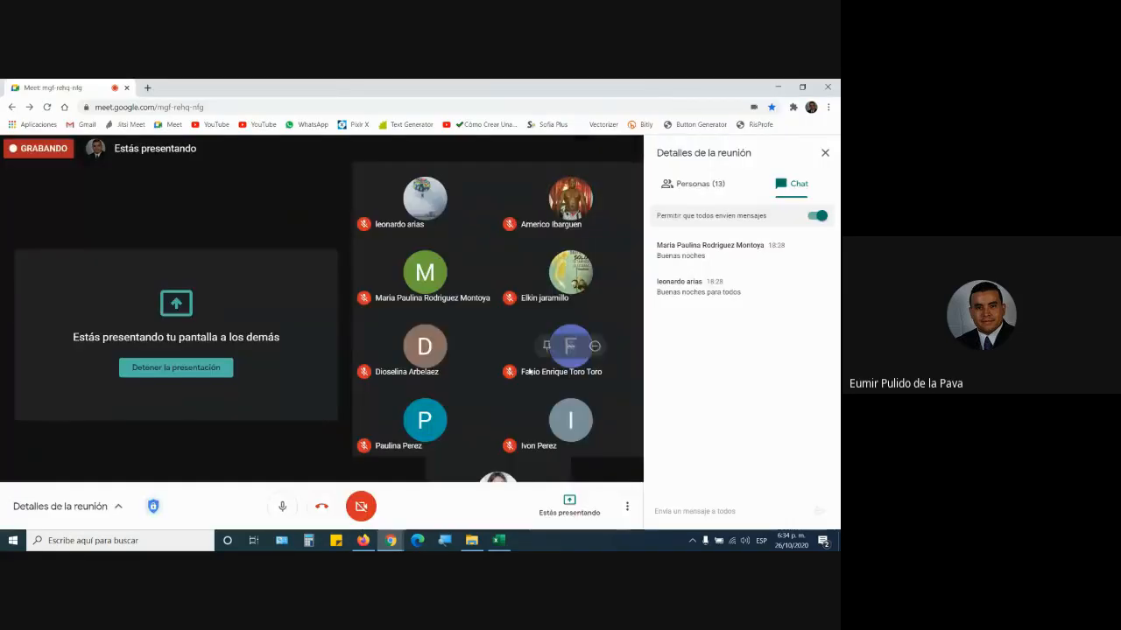
left_click(498, 540)
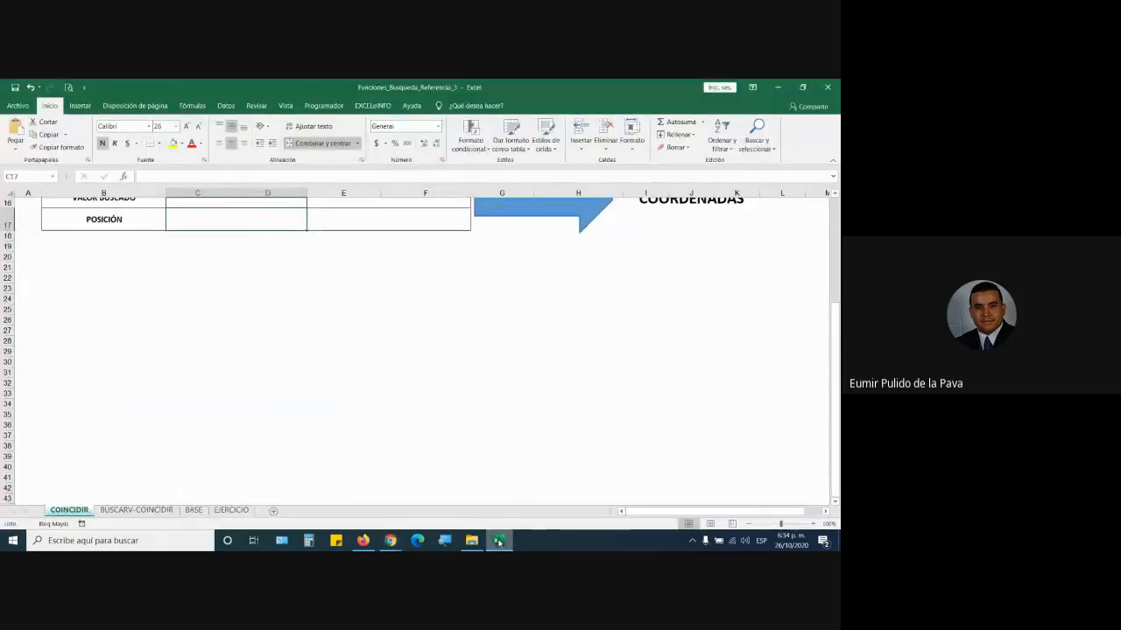
- Close the blank Libro1 workbook that was opened by accident
left_click(361, 352)
scroll(361, 352, "up", 4)
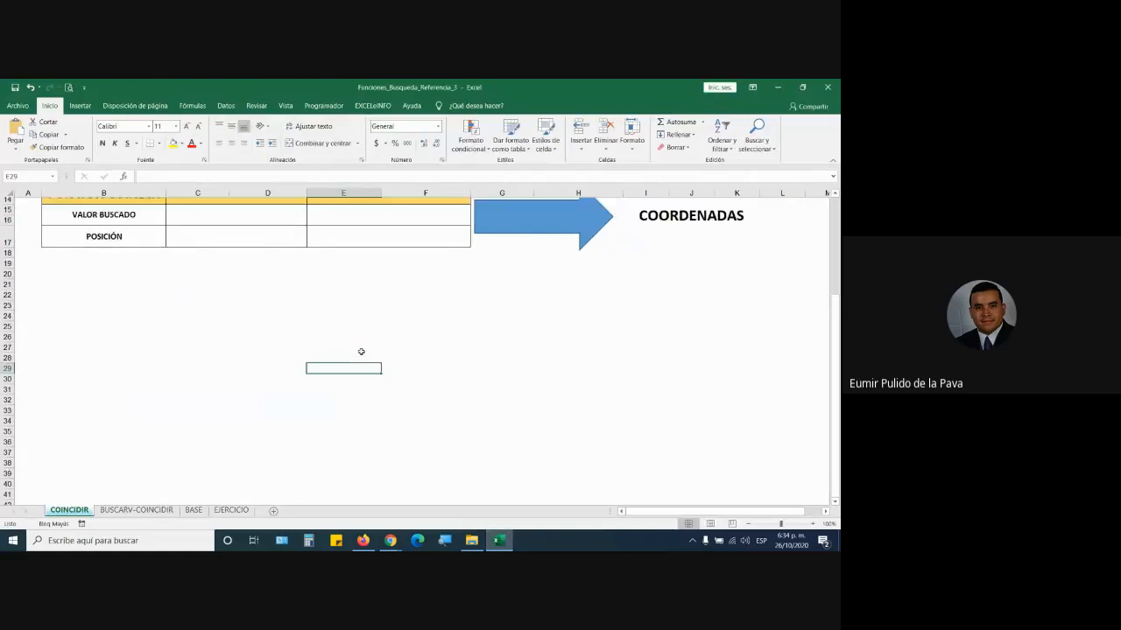
key("ctrl+u")
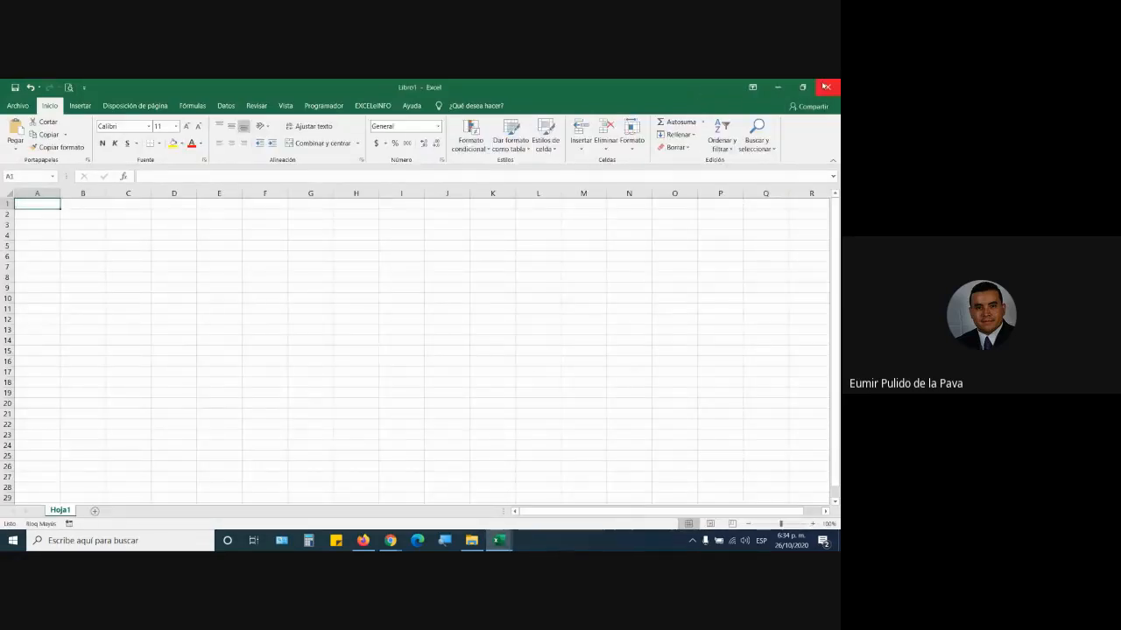
left_click(827, 87)
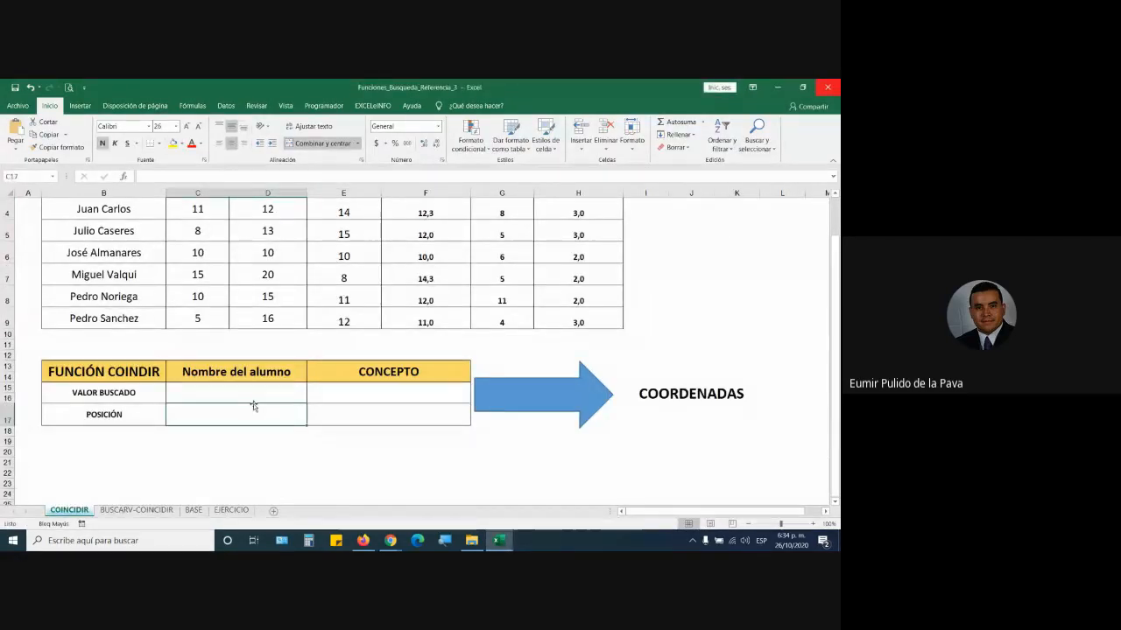
- Begin =COINCIDIR( in C17 with C15 as the lookup value, using the magnifier briefly
type("=COIN")
key("Tab")
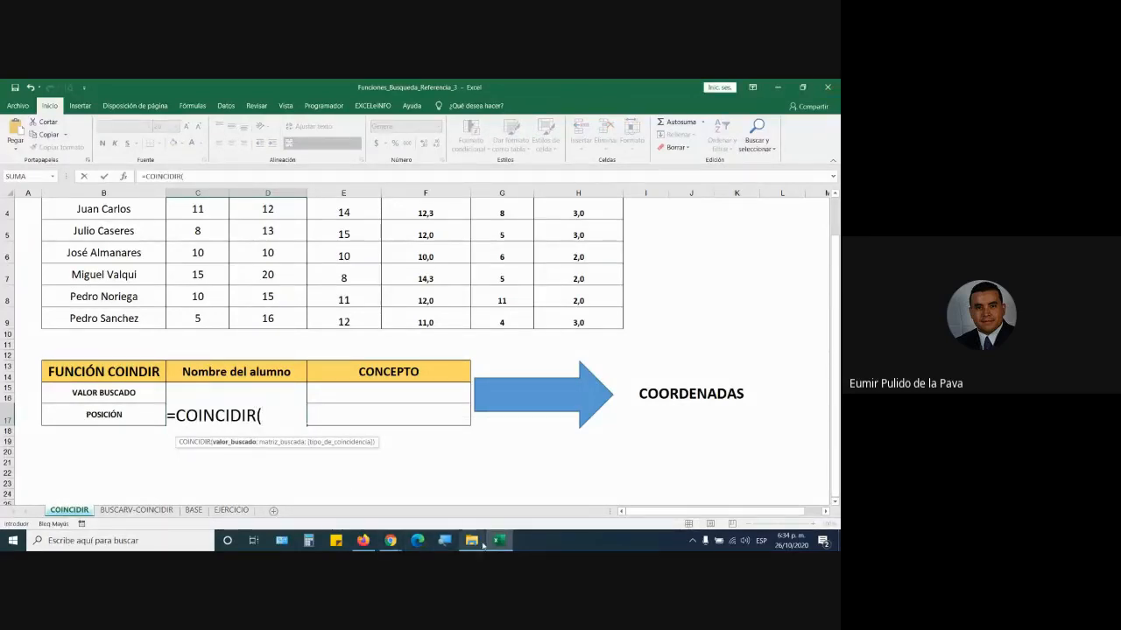
left_click(446, 541)
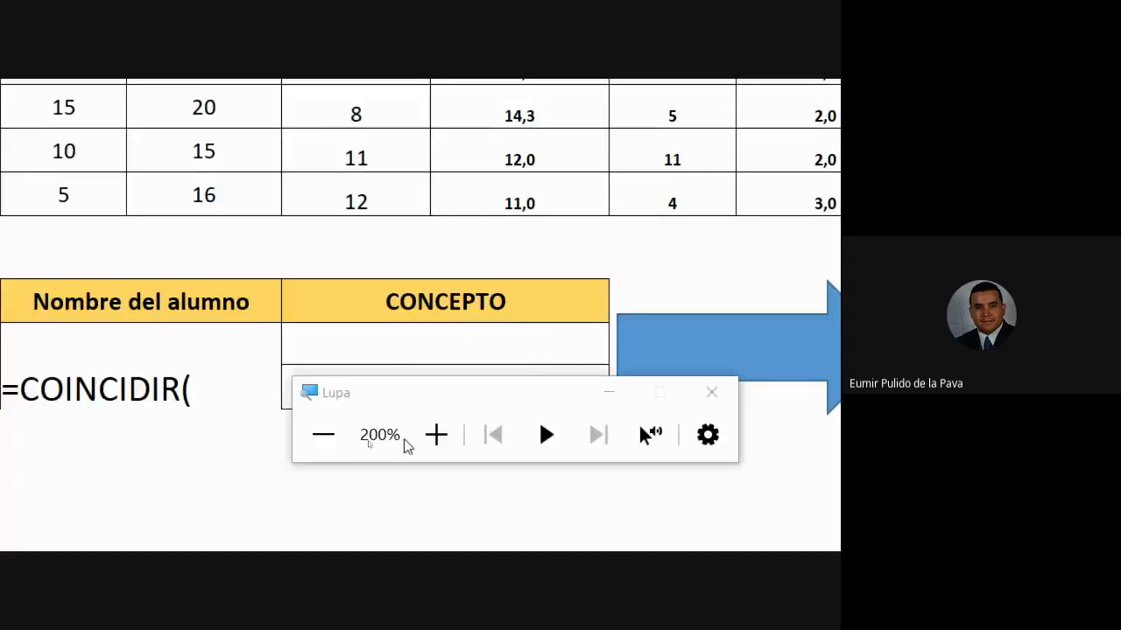
left_click(706, 392)
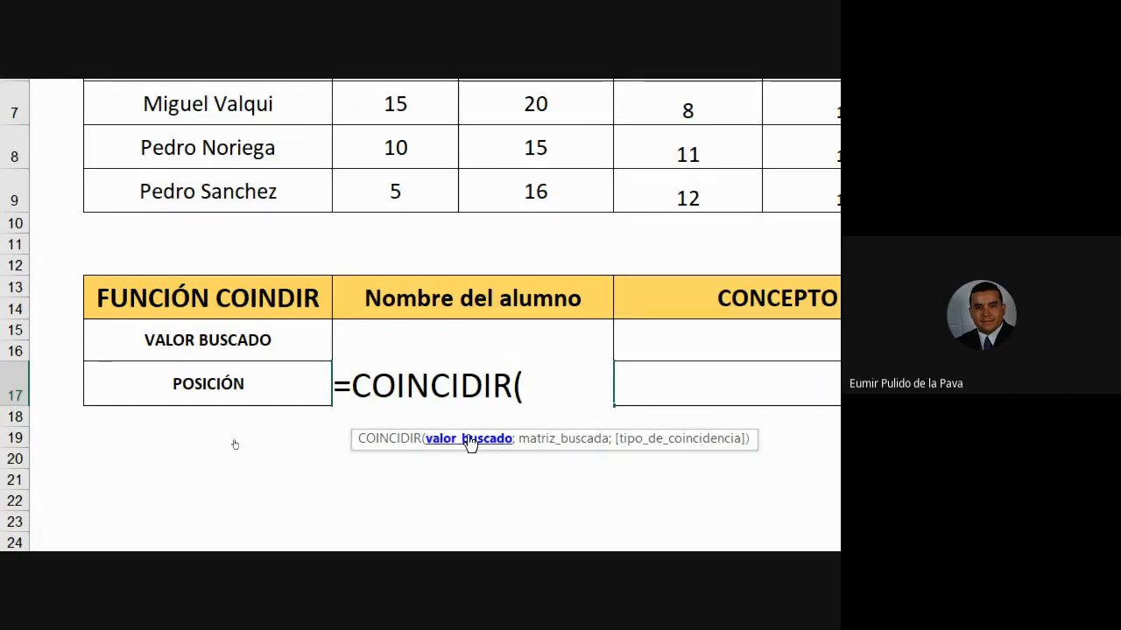
left_click(398, 323)
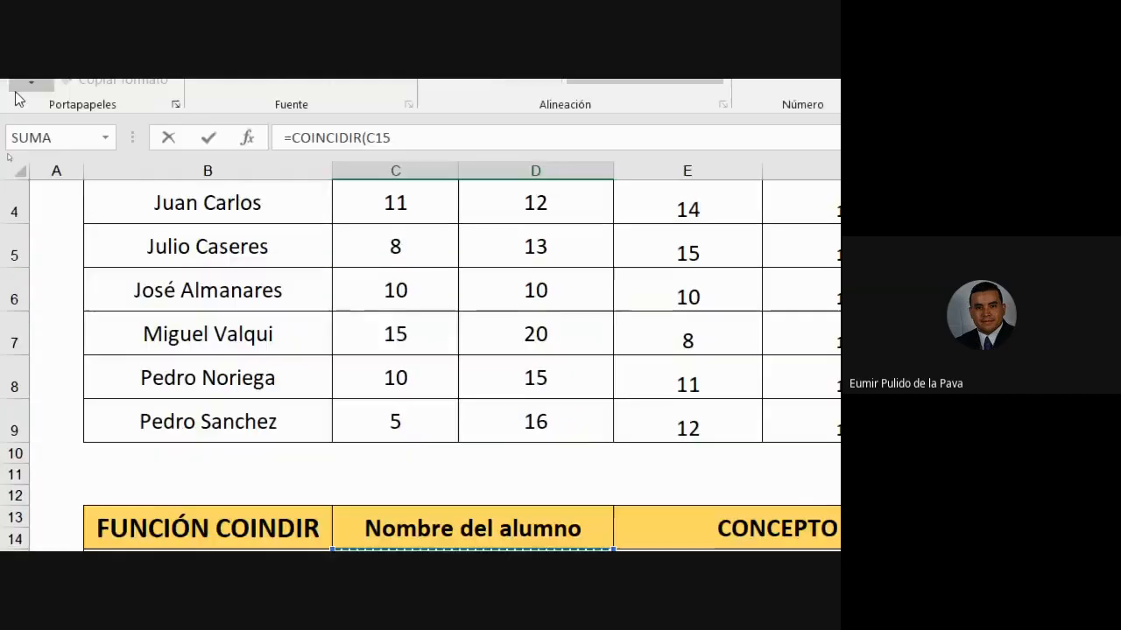
- Scroll back and forth across the student table to review its columns
scroll(147, 230, "up", 1)
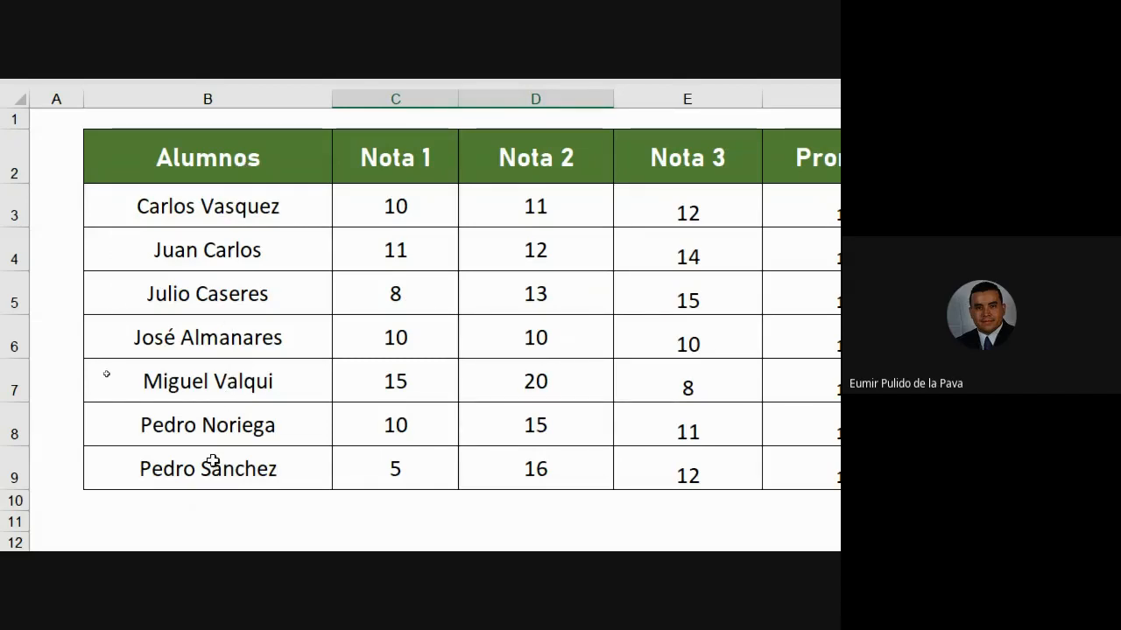
scroll(756, 458, "right", 5)
scroll(640, 367, "left", 3)
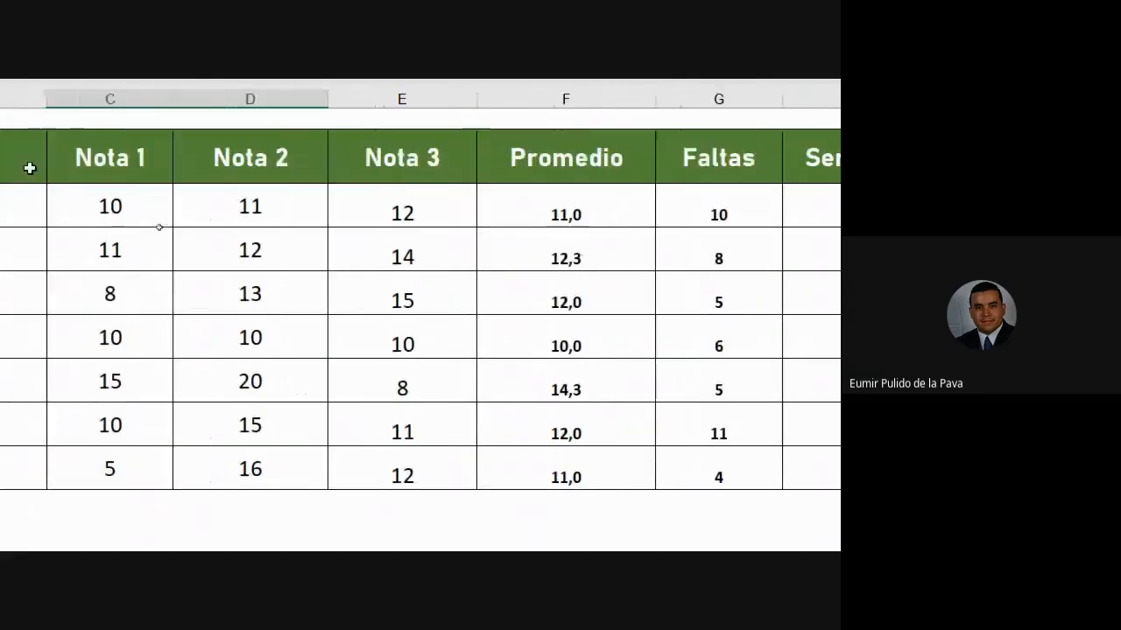
scroll(573, 157, "right", 2)
scroll(796, 155, "left", 4)
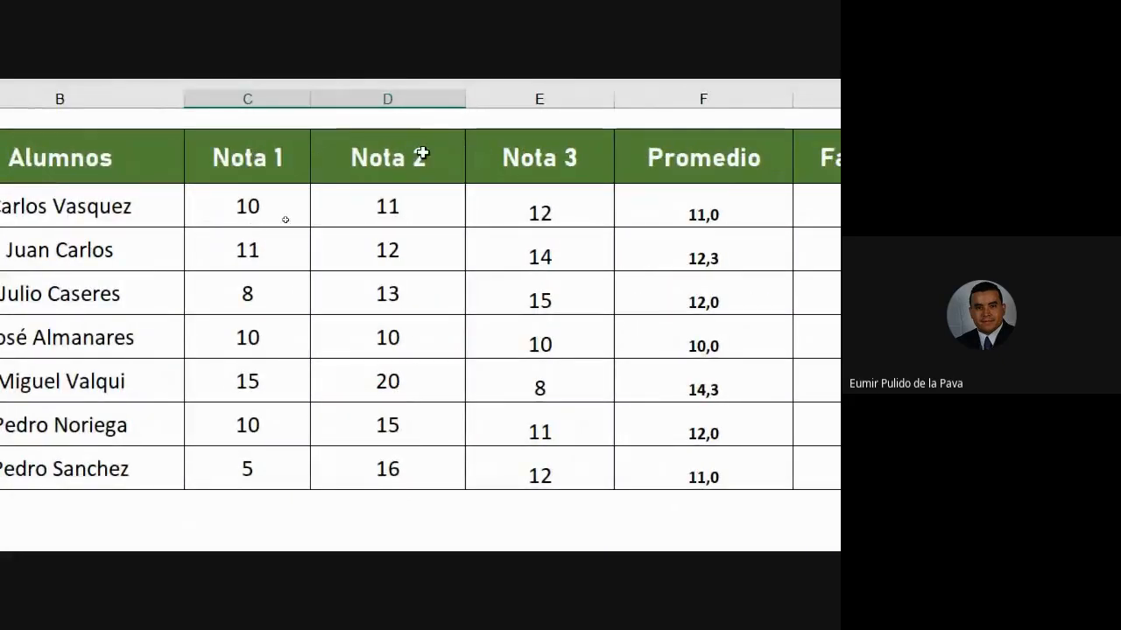
scroll(743, 155, "right", 3)
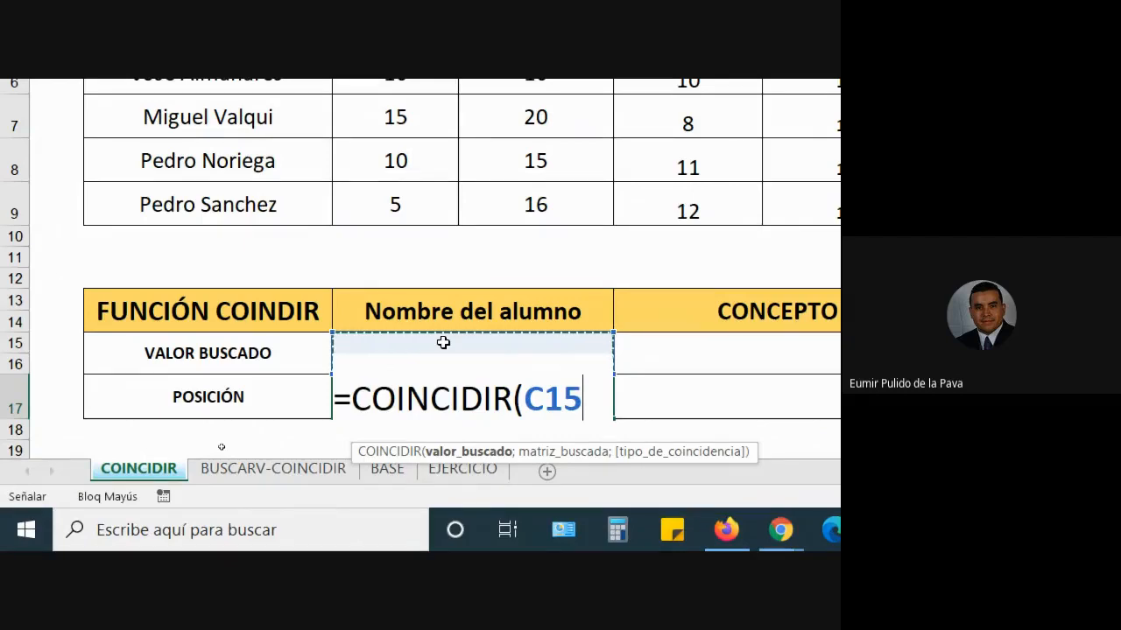
- Complete =COINCIDIR(C15;B3:B9;0) for an exact match on student names and commit it
type(";")
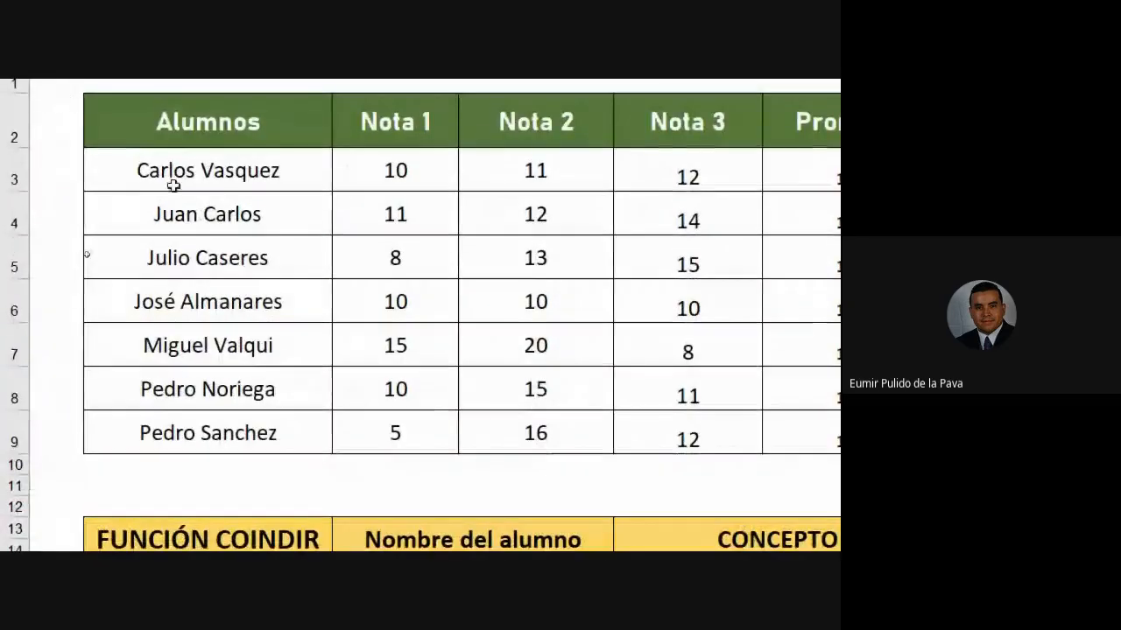
left_click_drag(175, 186, 179, 435)
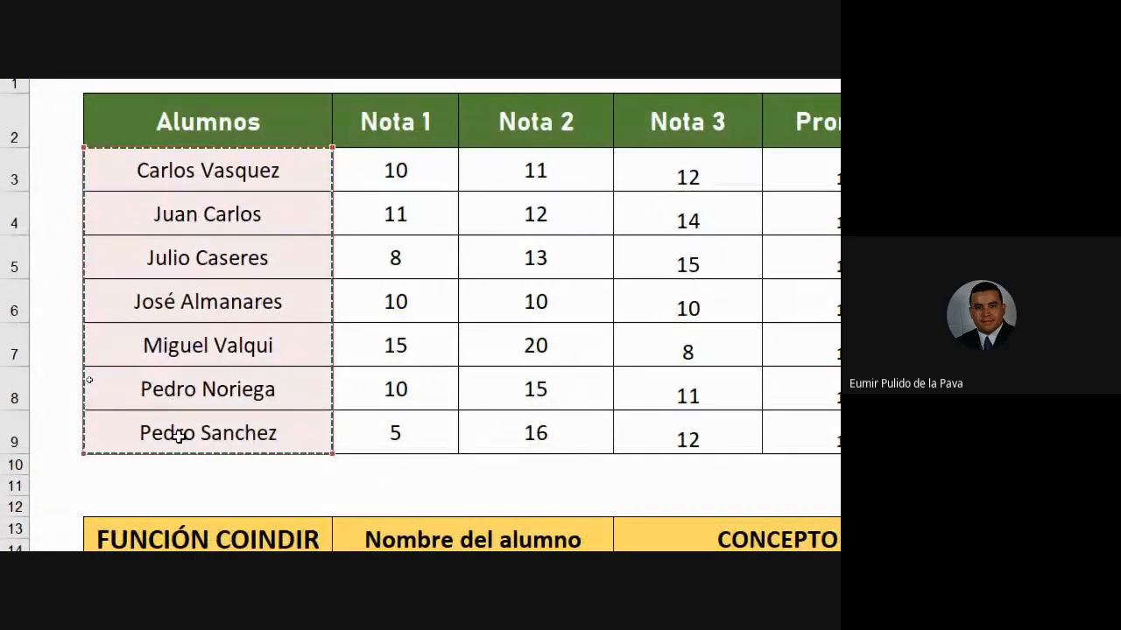
type(";")
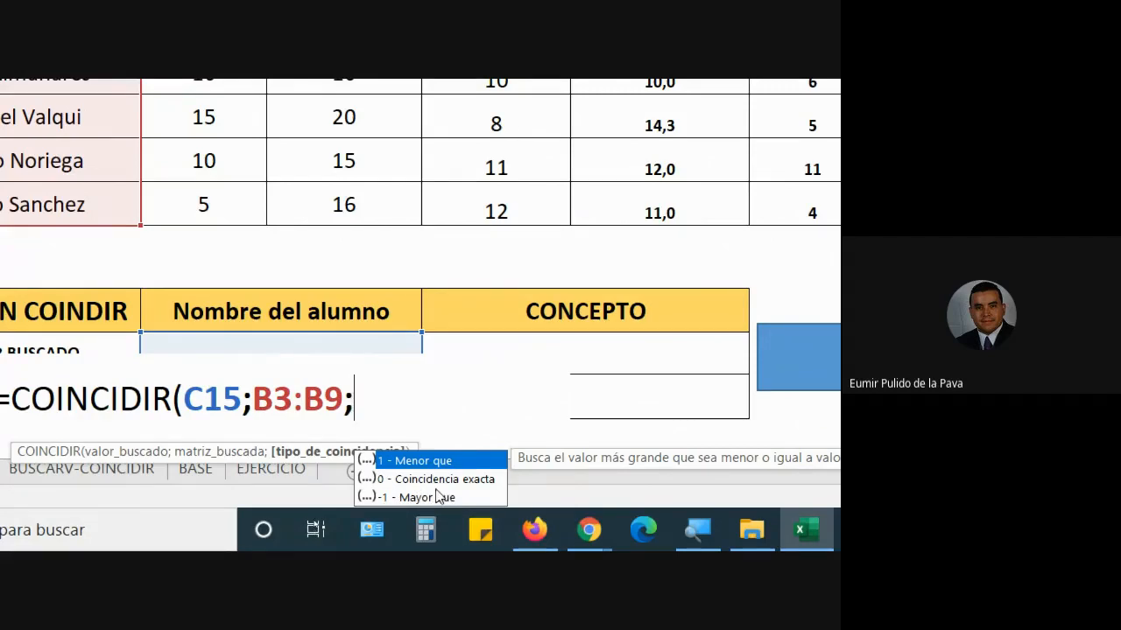
left_click(438, 480)
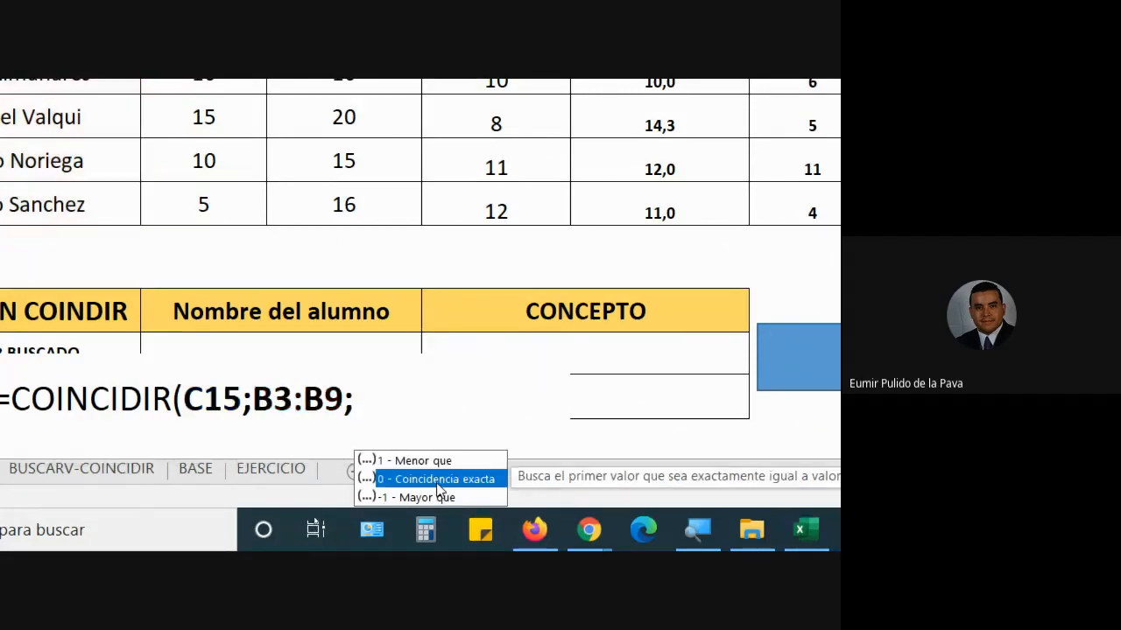
double_click(439, 488)
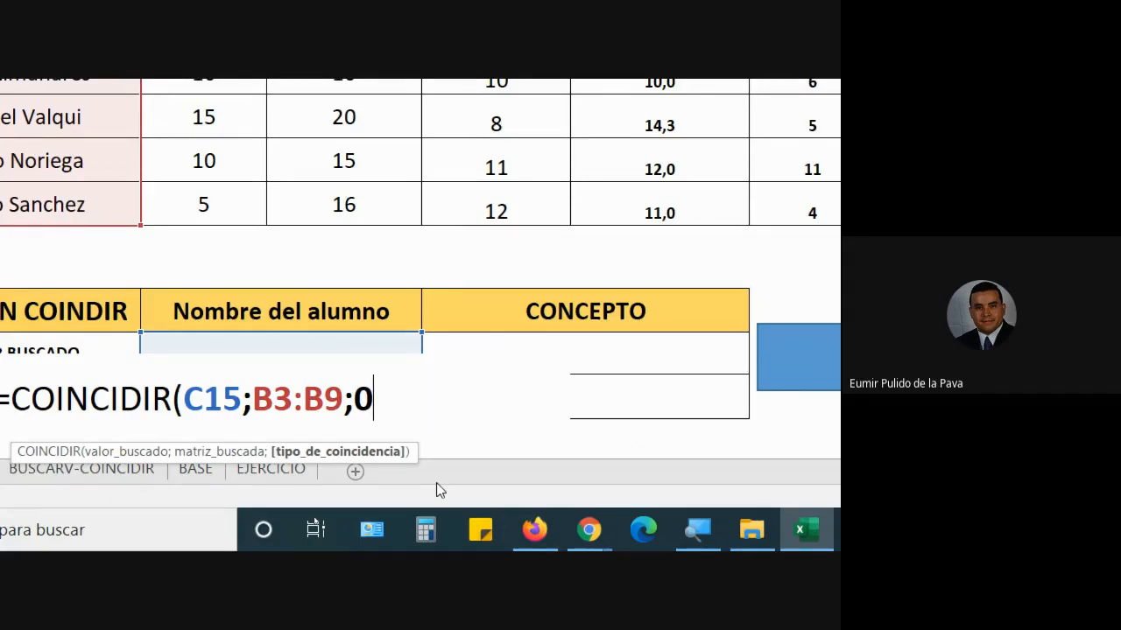
type(")")
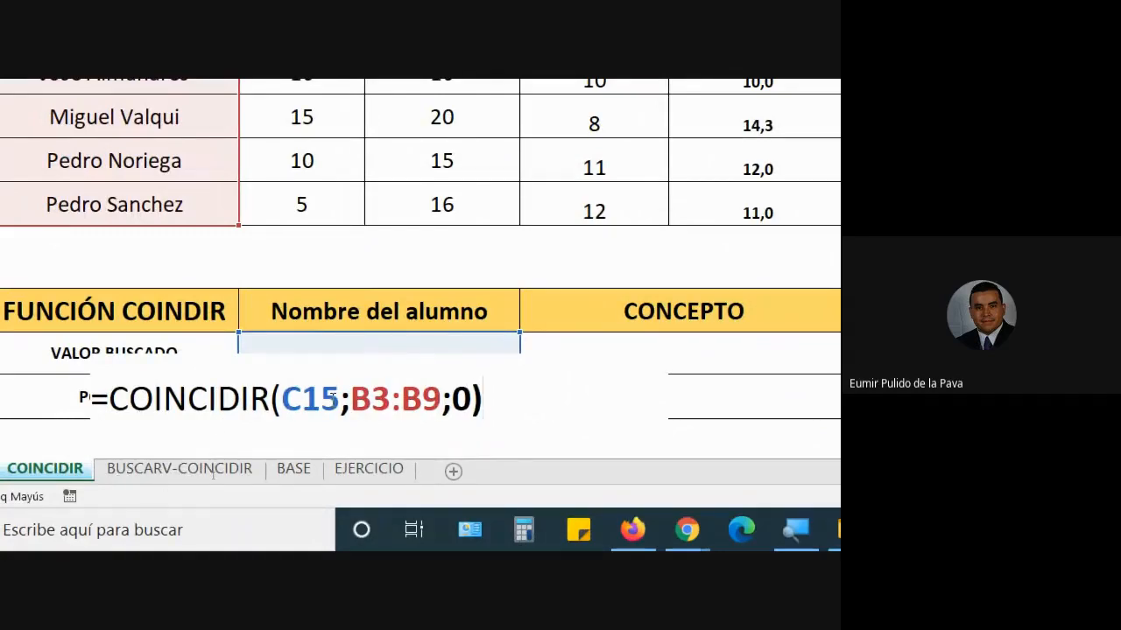
left_click(335, 399)
left_click_drag(352, 398, 472, 398)
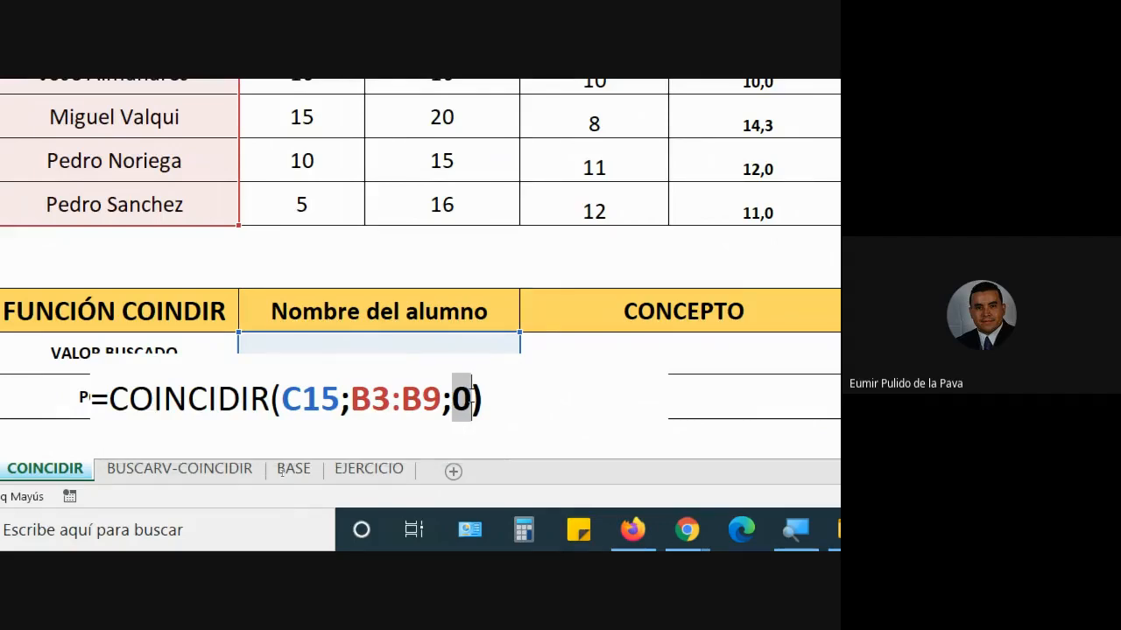
key("Tab")
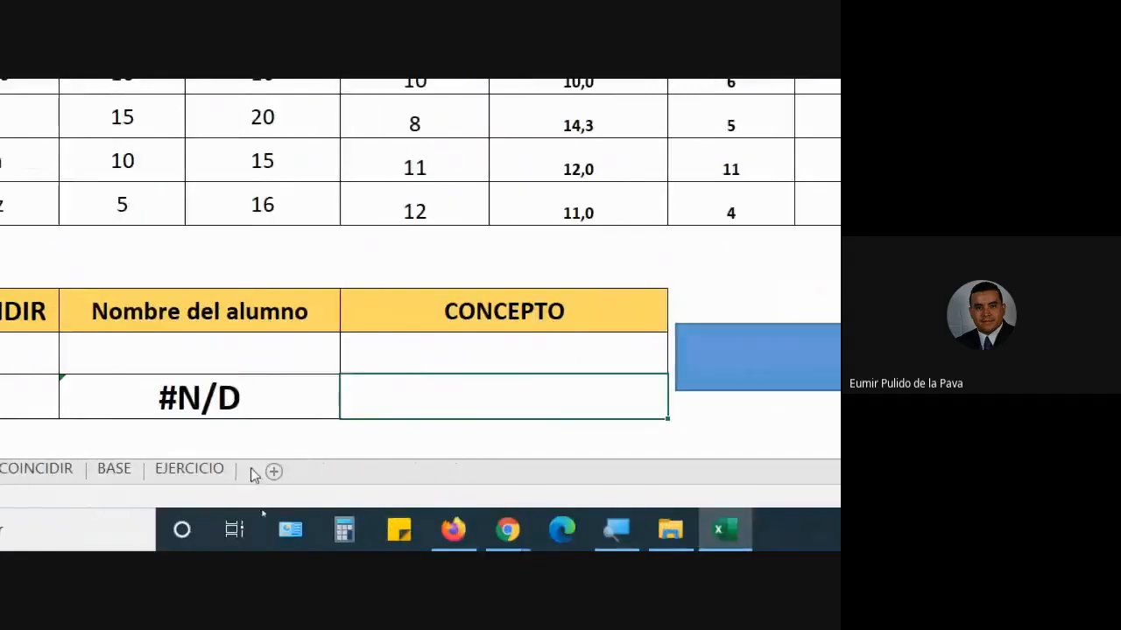
- Inspect the #N/D result, then admit the waiting Meet participant and return to Excel
left_click(56, 396)
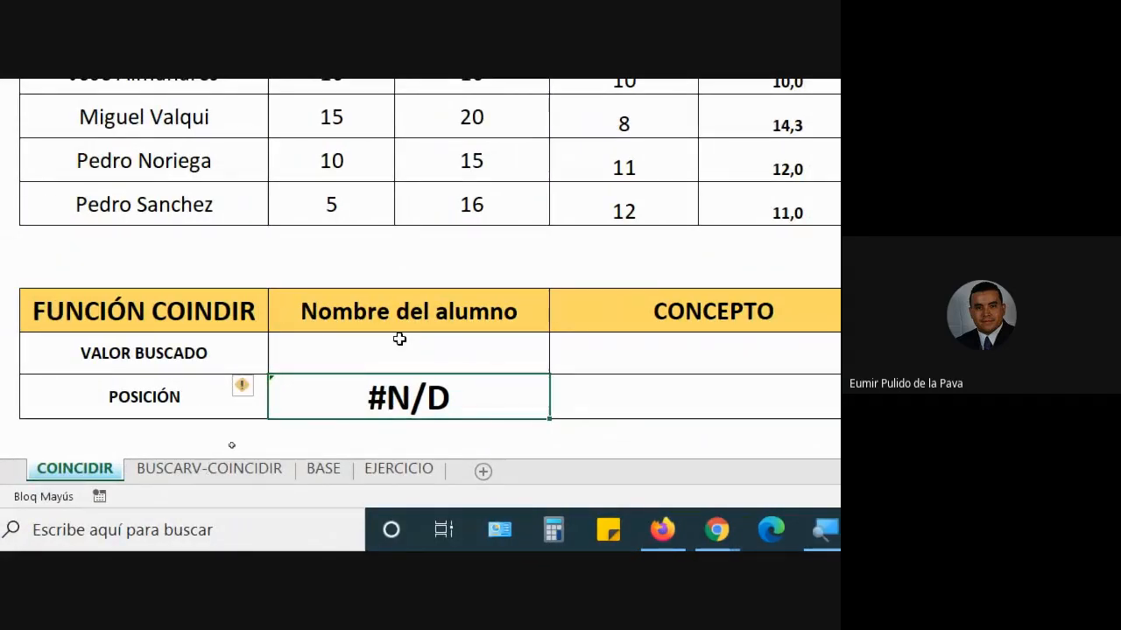
left_click(404, 343)
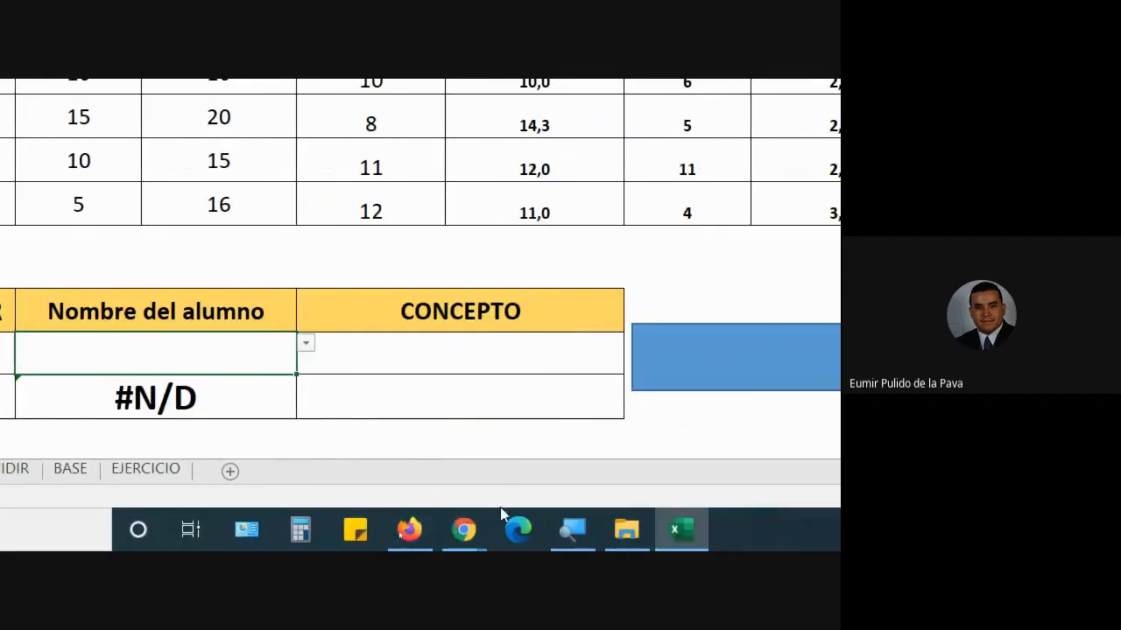
mouse_move(462, 529)
left_click(317, 432)
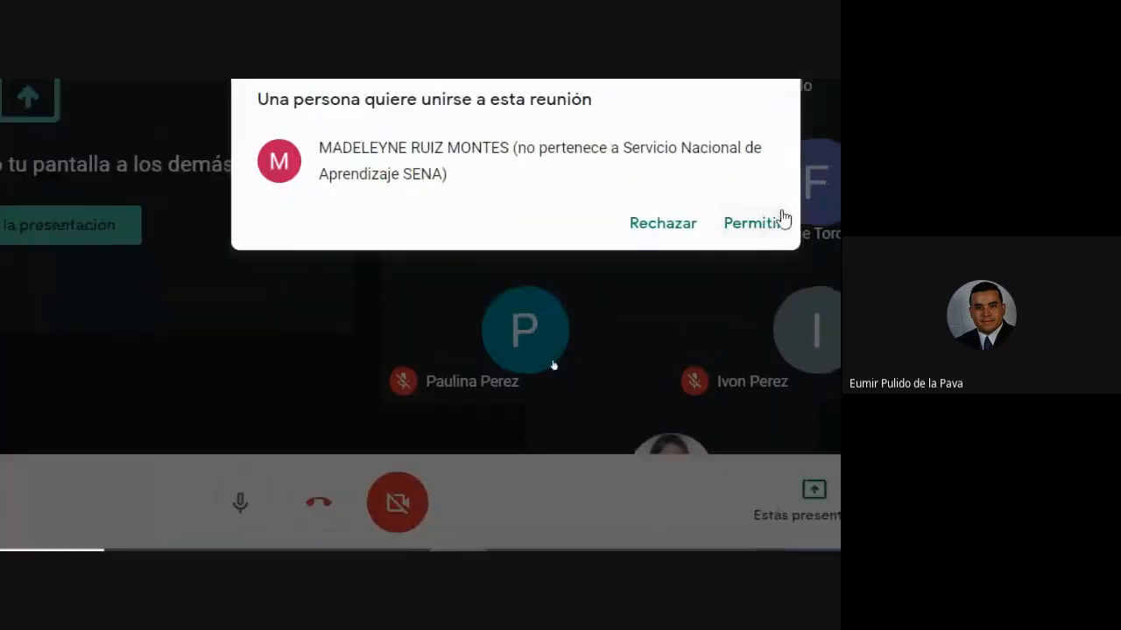
left_click(753, 239)
left_click(691, 536)
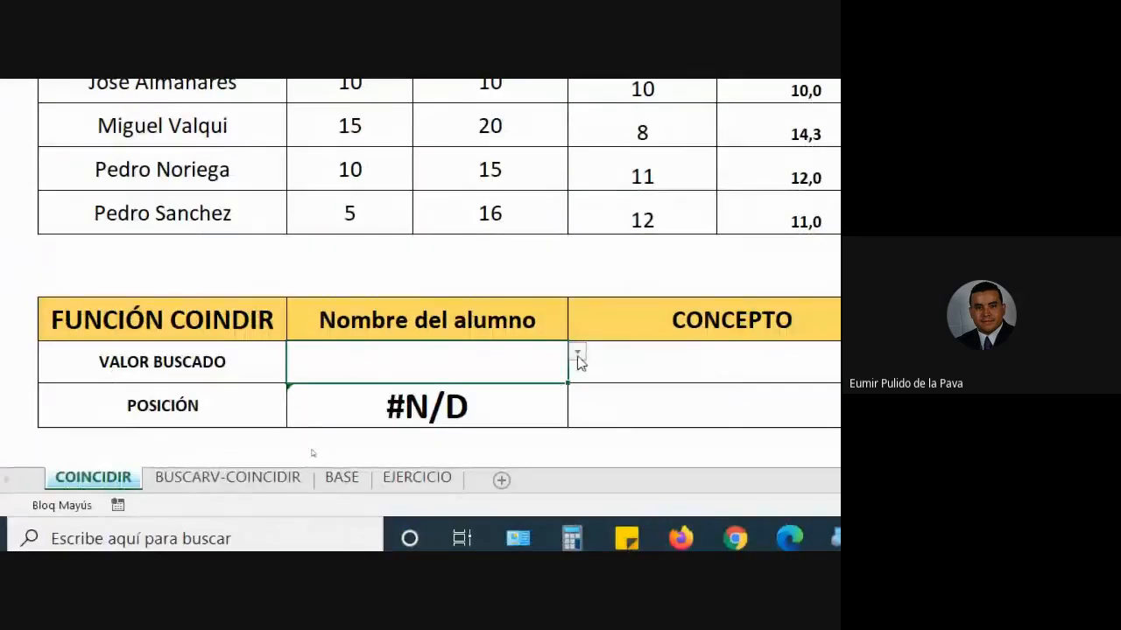
left_click(577, 352)
left_click(454, 402)
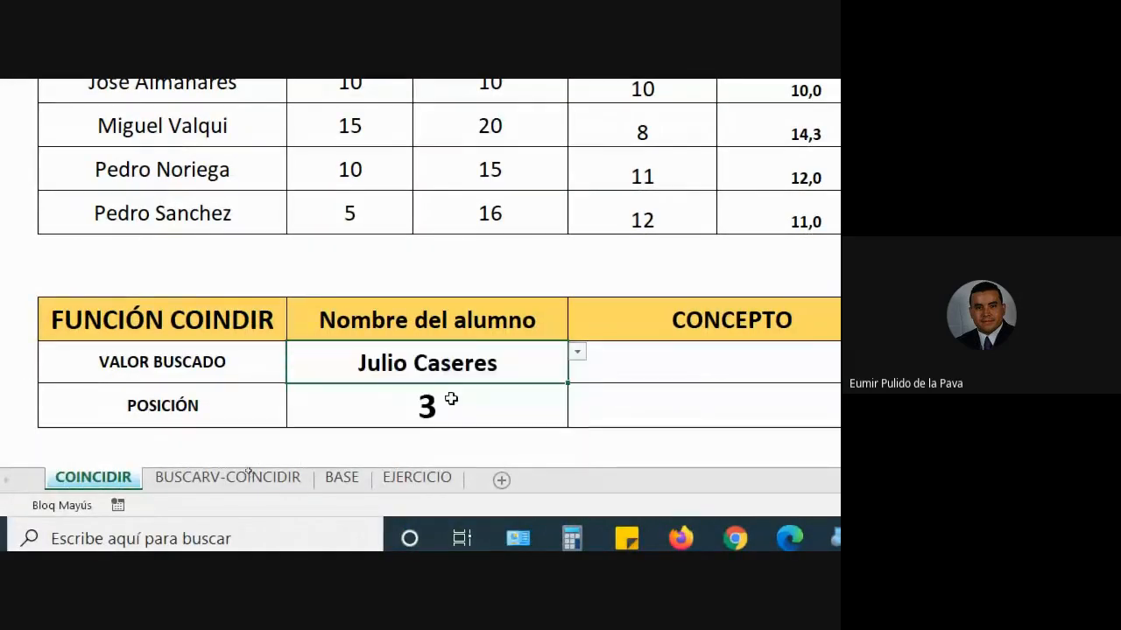
left_click(445, 409)
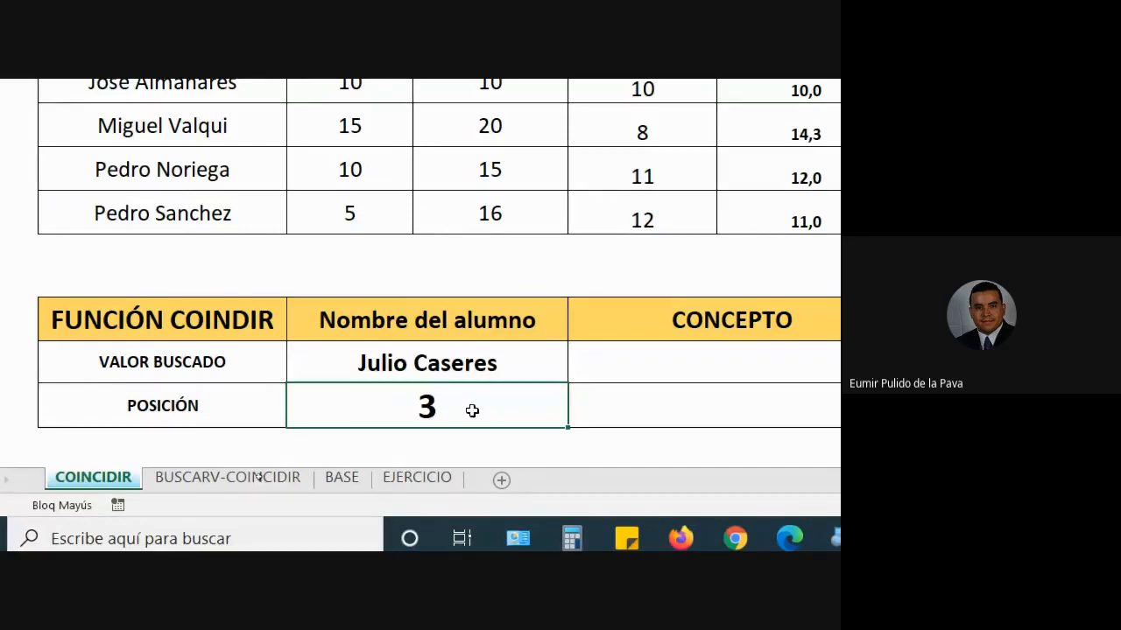
scroll(472, 410, "up", 3)
left_click(163, 215)
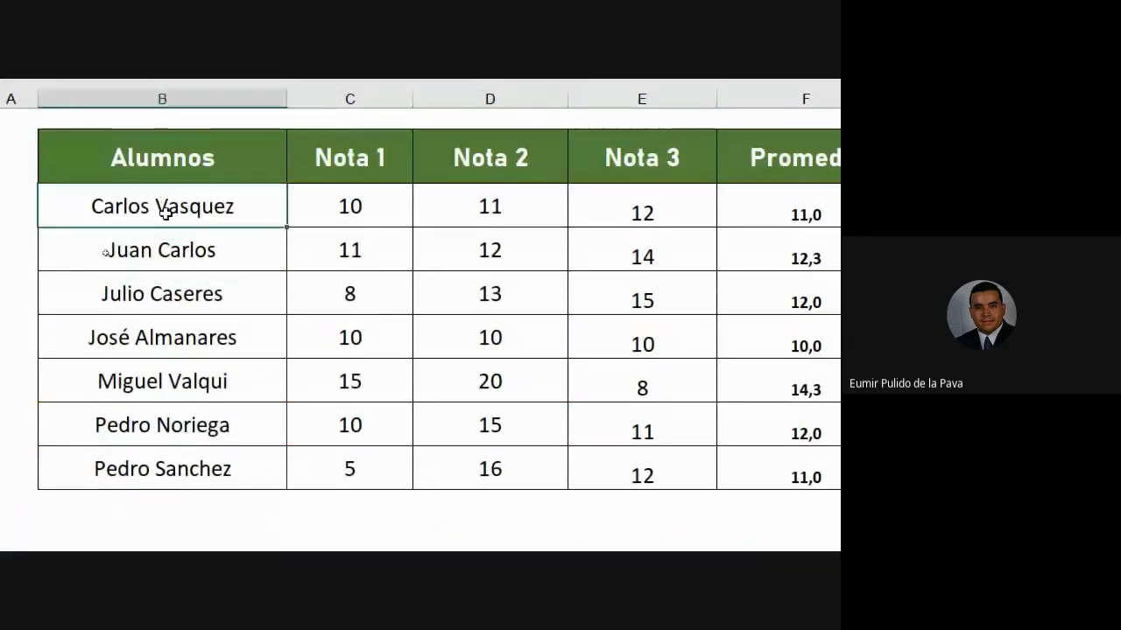
left_click(160, 263)
left_click(149, 299)
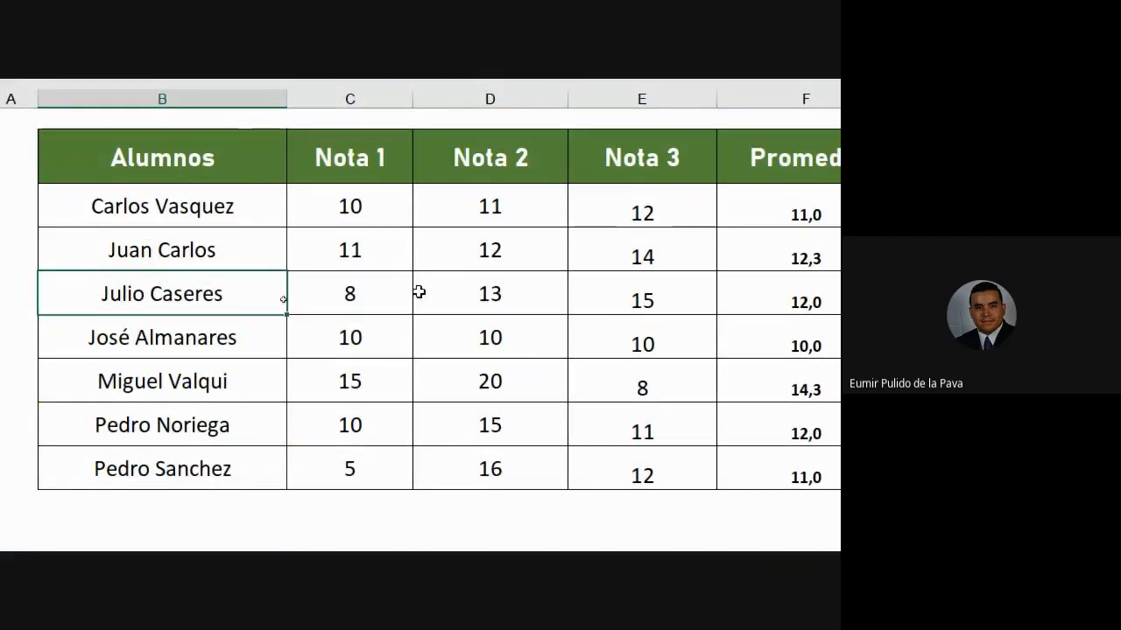
- Reopen the student position formula for review and confirm it still returns 3
double_click(340, 414)
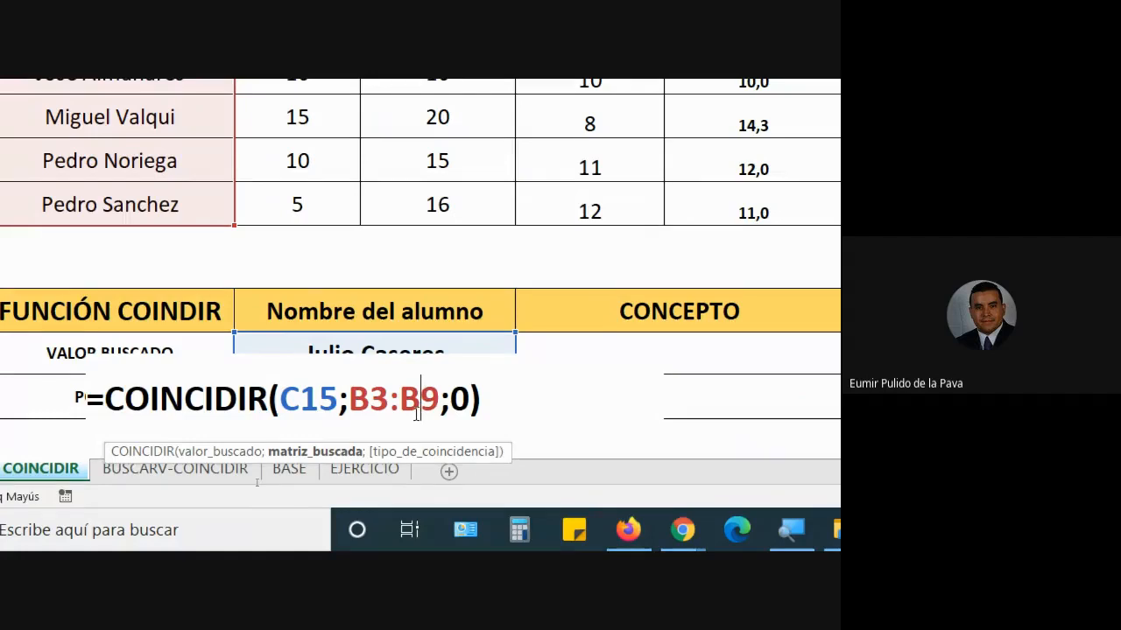
key("Return")
left_click(718, 397)
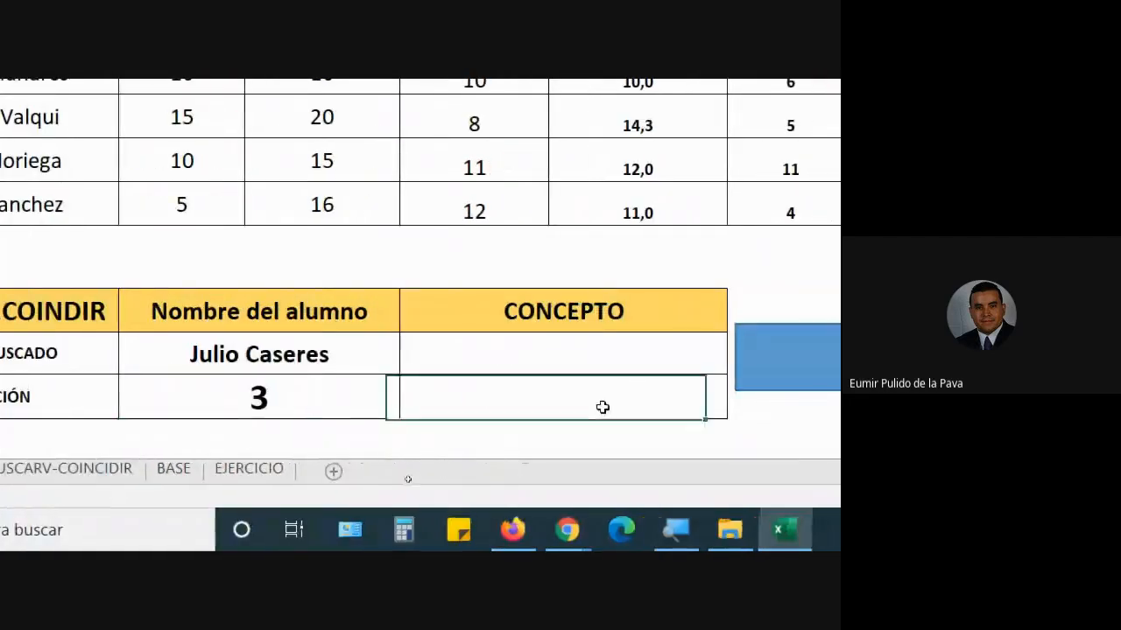
- Enter =COINCIDIR(E15;C2:H2;0) in CONCEPTO POSICIÓN to locate the chosen concept among the Nota 1–Seminarios headers
type("=COINCIDIR(")
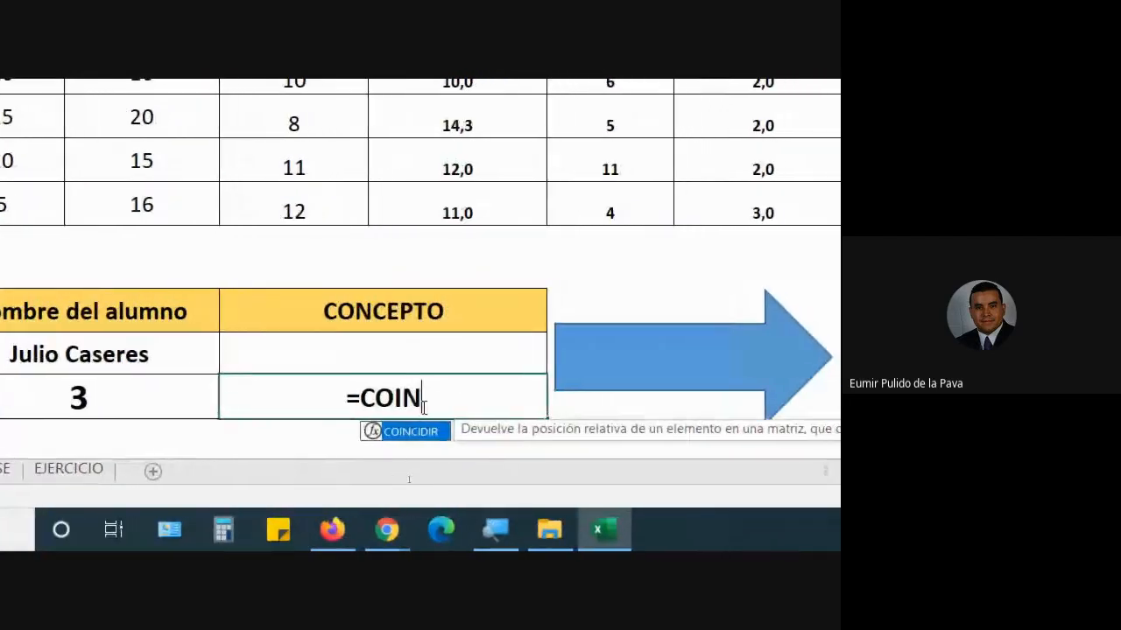
left_click(416, 359)
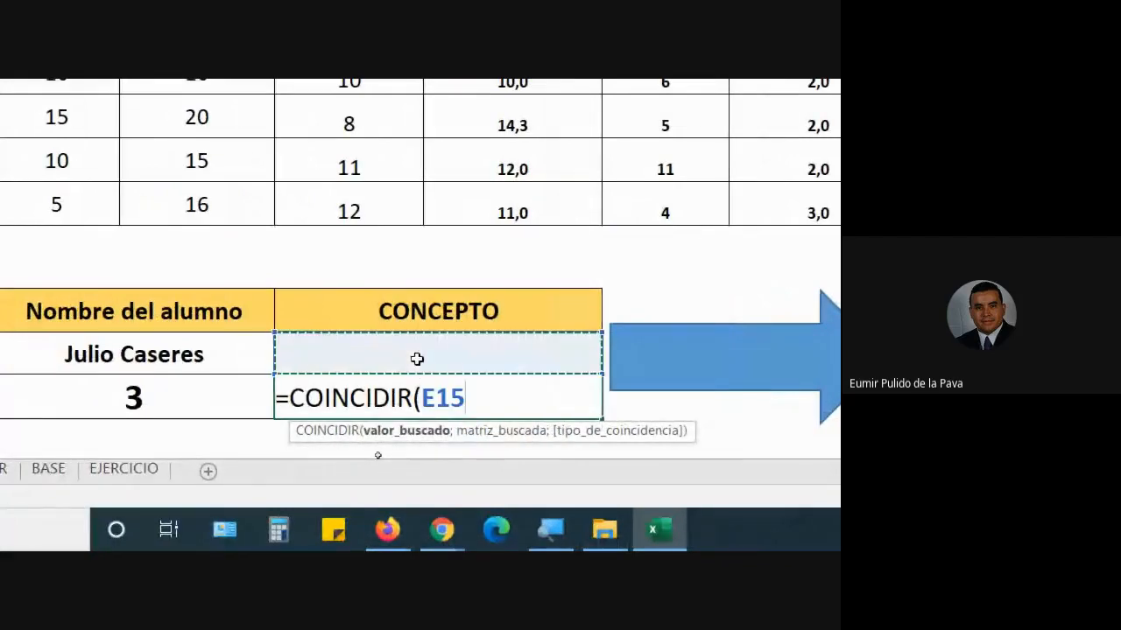
type(";")
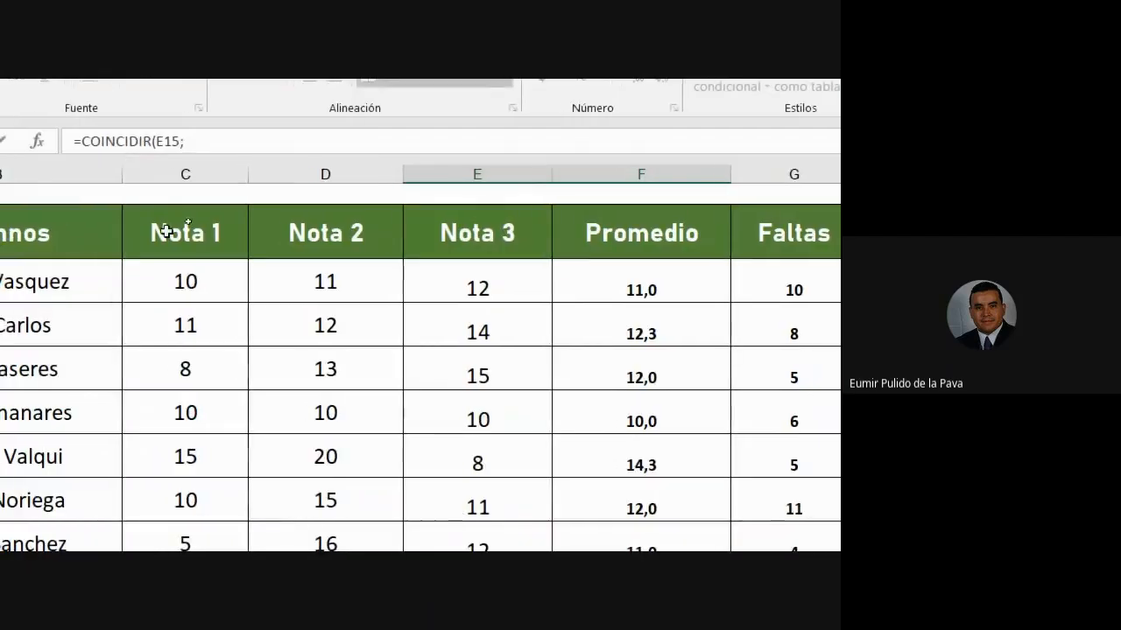
left_click_drag(167, 231, 803, 226)
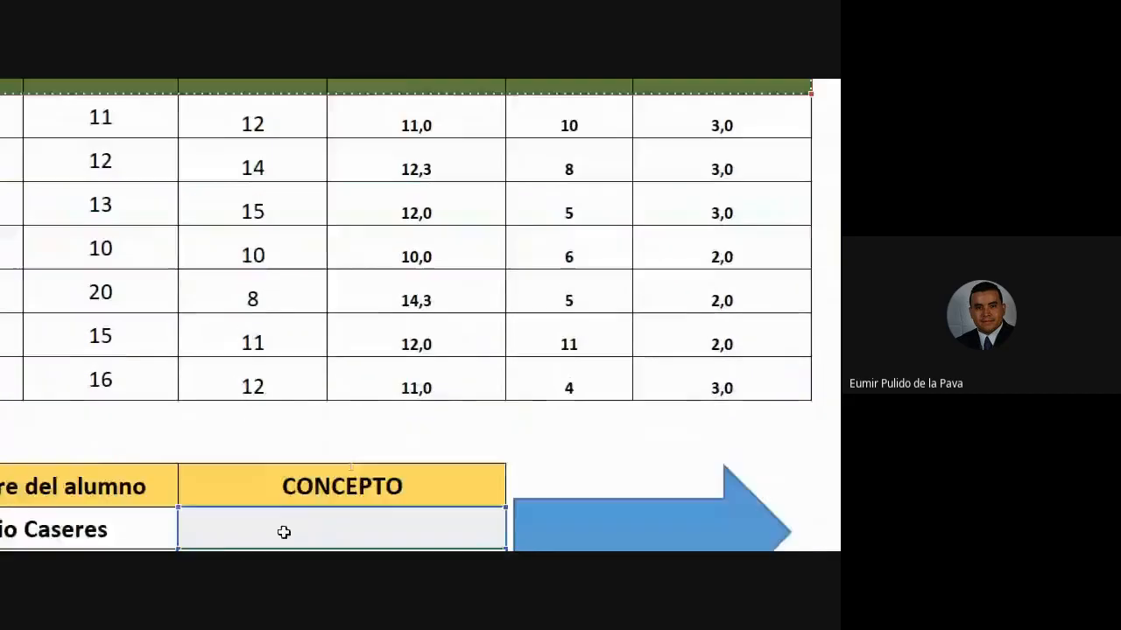
type(";")
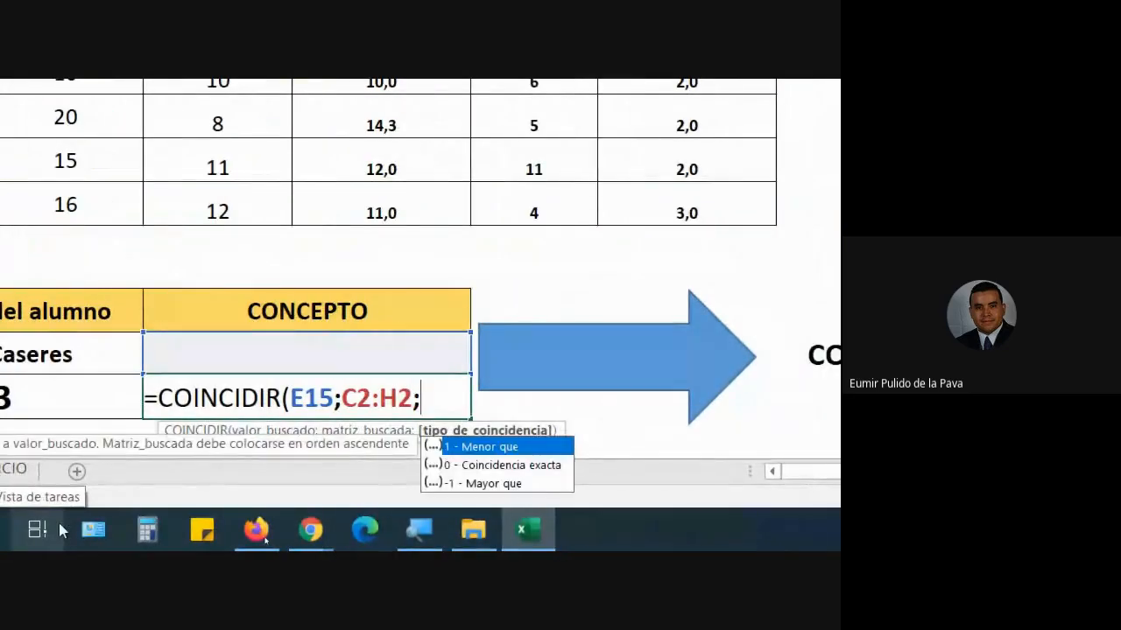
type("0")
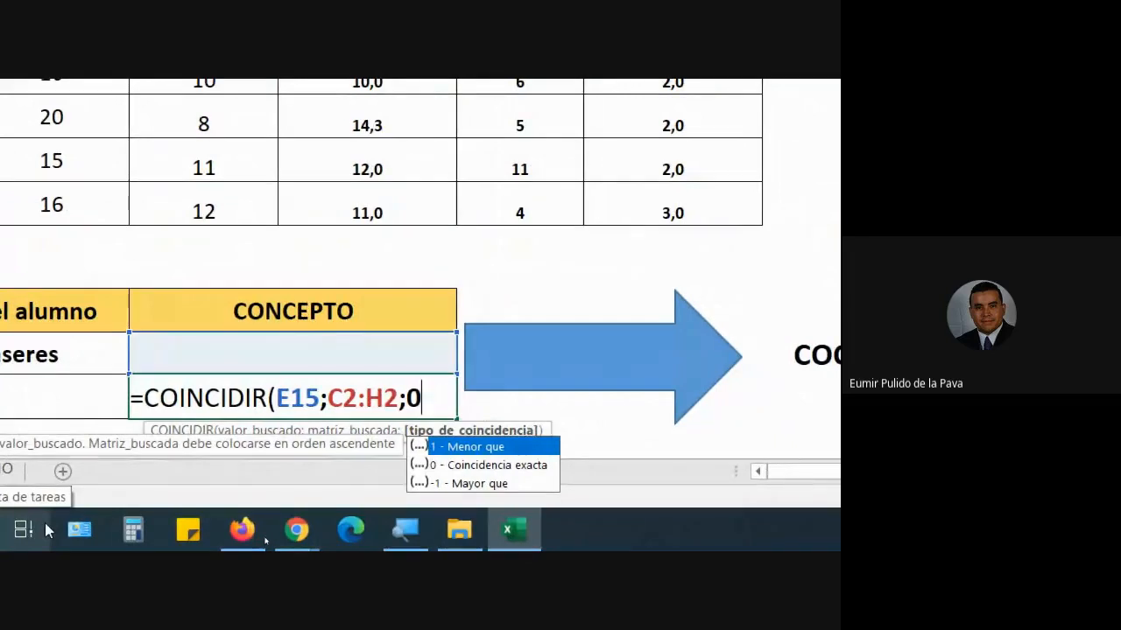
type(")")
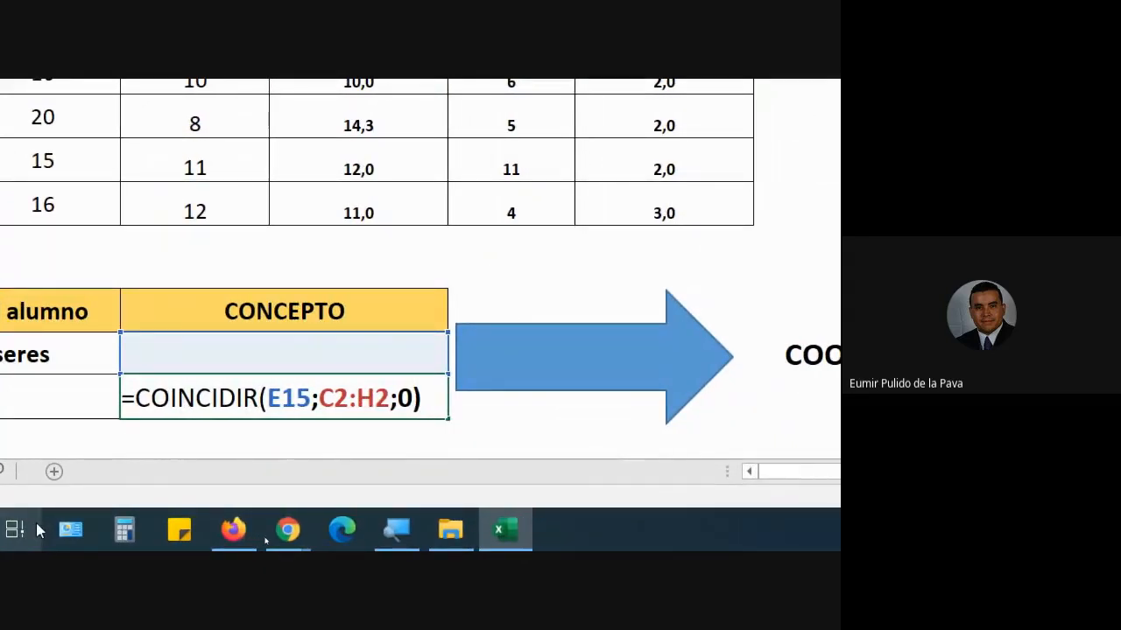
key("Return")
left_click(520, 357)
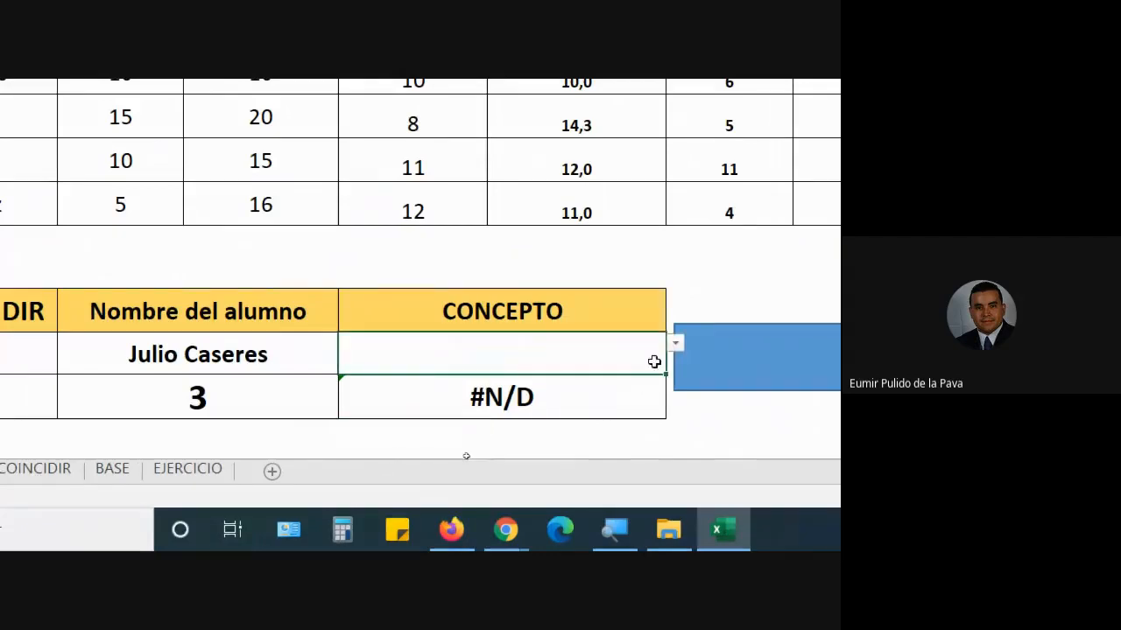
- Pick Promedio from the CONCEPTO dropdown, then switch it to Seminarios and select its position result
left_click(675, 343)
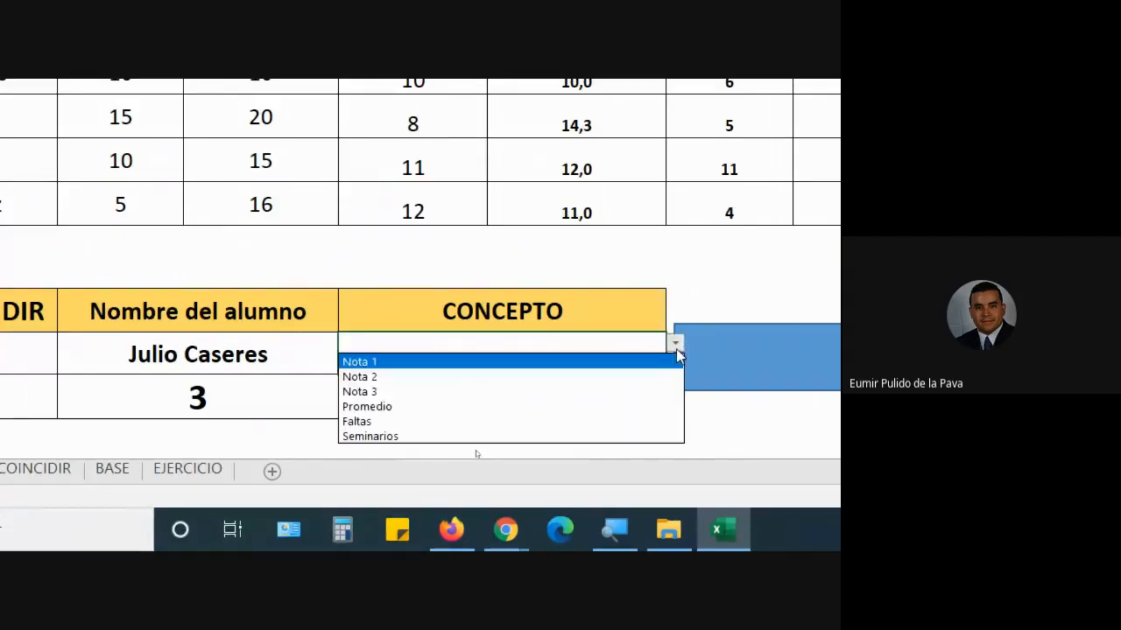
left_click(375, 408)
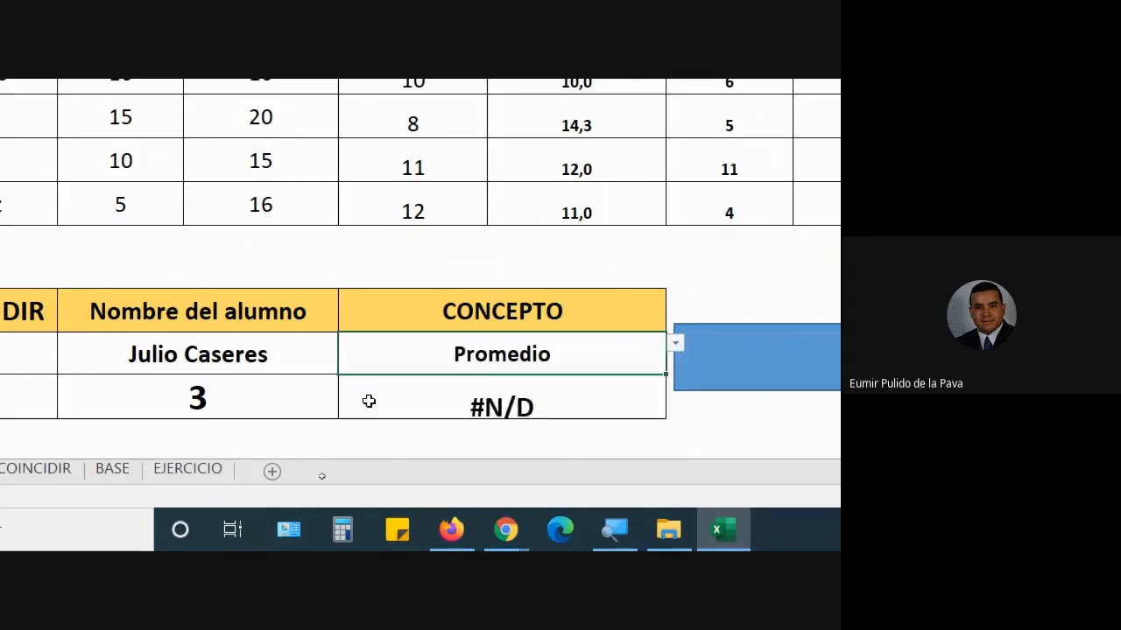
left_click(673, 344)
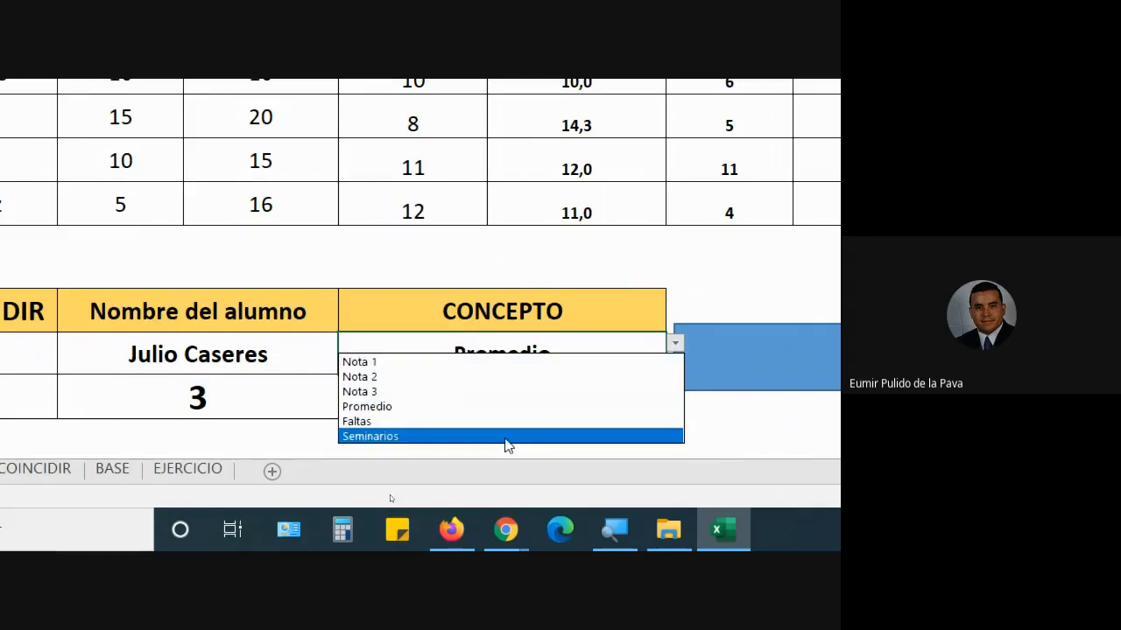
left_click(503, 435)
left_click(541, 406)
- Count across the headers from Nota 1 to confirm Seminarios is the sixth, matching 6
left_click(125, 198)
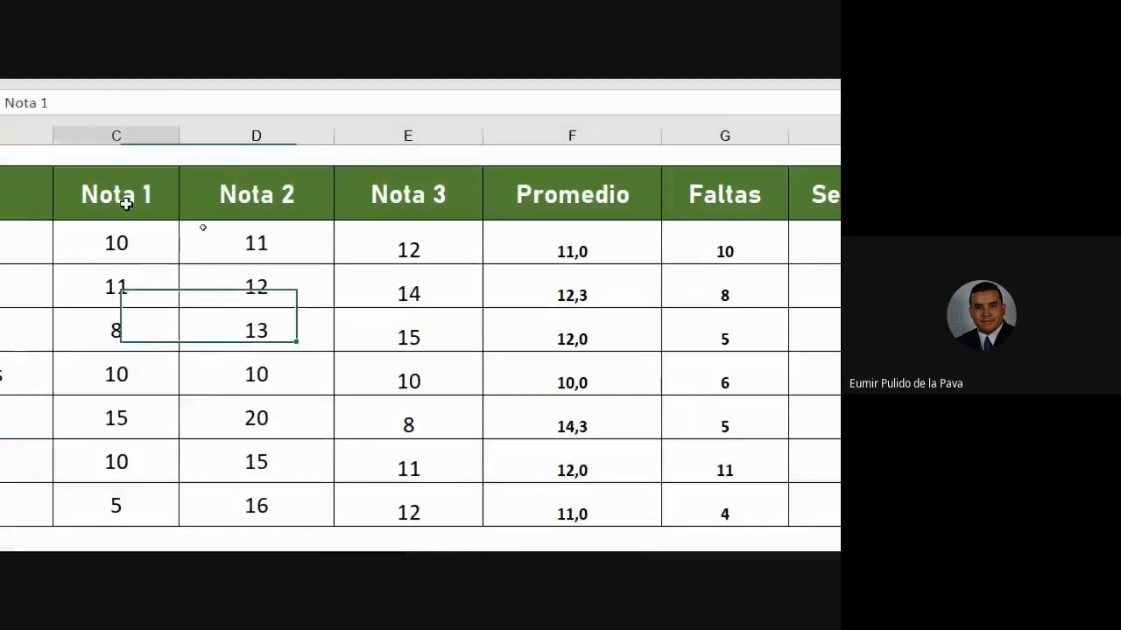
left_click(250, 201)
left_click(408, 195)
left_click(573, 194)
left_click(718, 191)
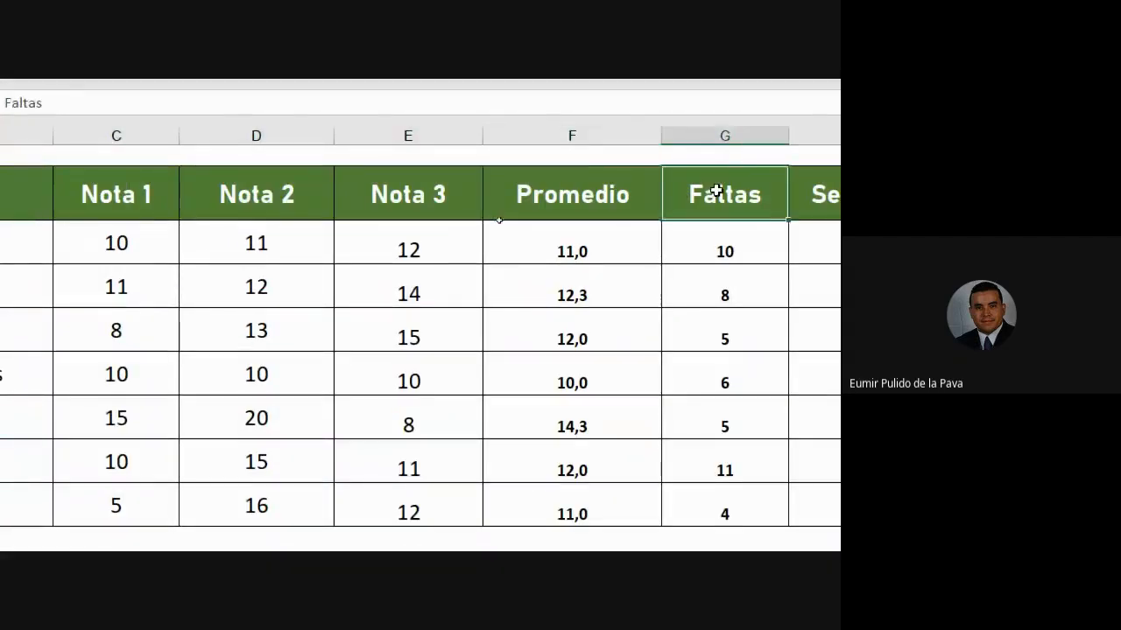
left_click(726, 195)
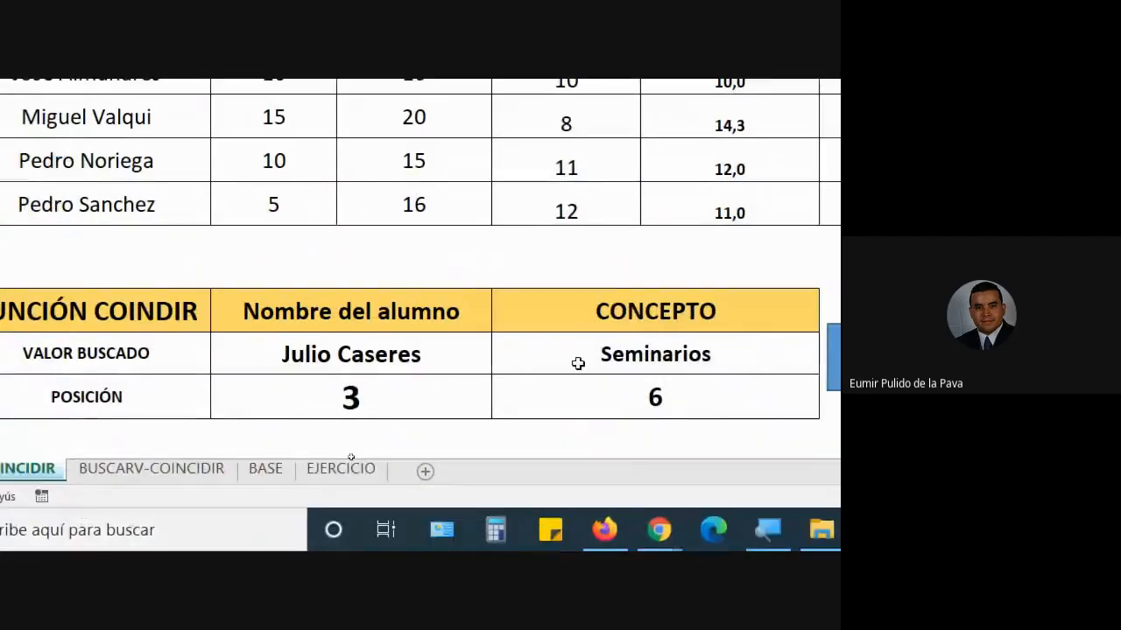
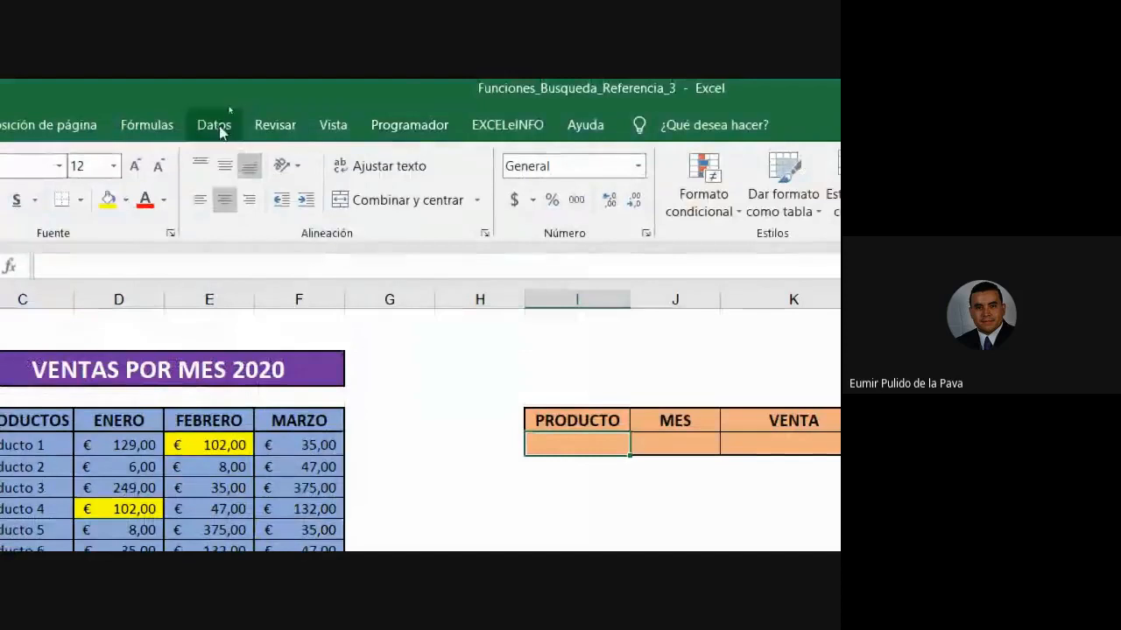
- Add list validation to PRODUCTO cell I6, sourced from the product names $C$6:$C$23
left_click(604, 211)
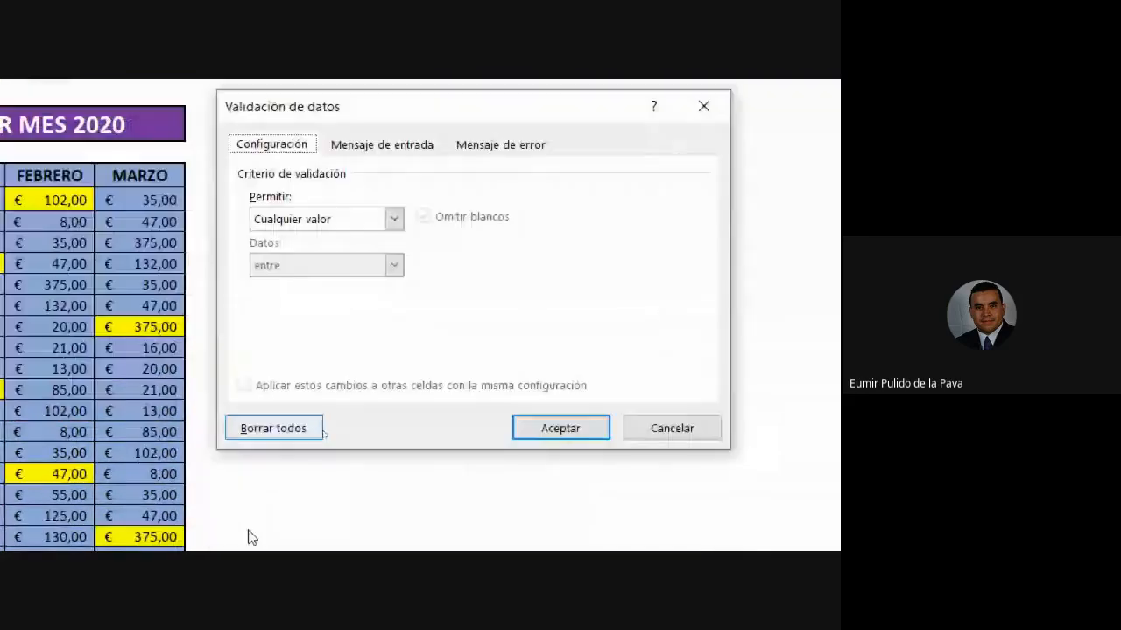
left_click(326, 218)
left_click(308, 286)
left_click(320, 308)
left_click_drag(254, 199, 268, 463)
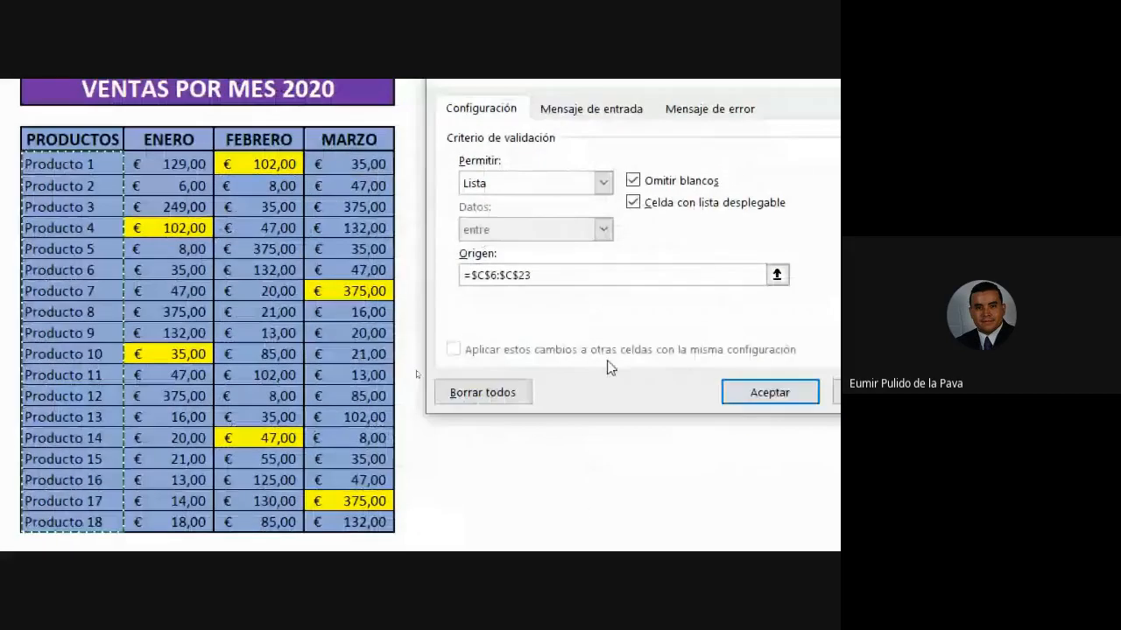
left_click(764, 389)
- Test the product dropdown, cancel a typed PRODUCTO1 entry, and reopen the list
left_click(675, 176)
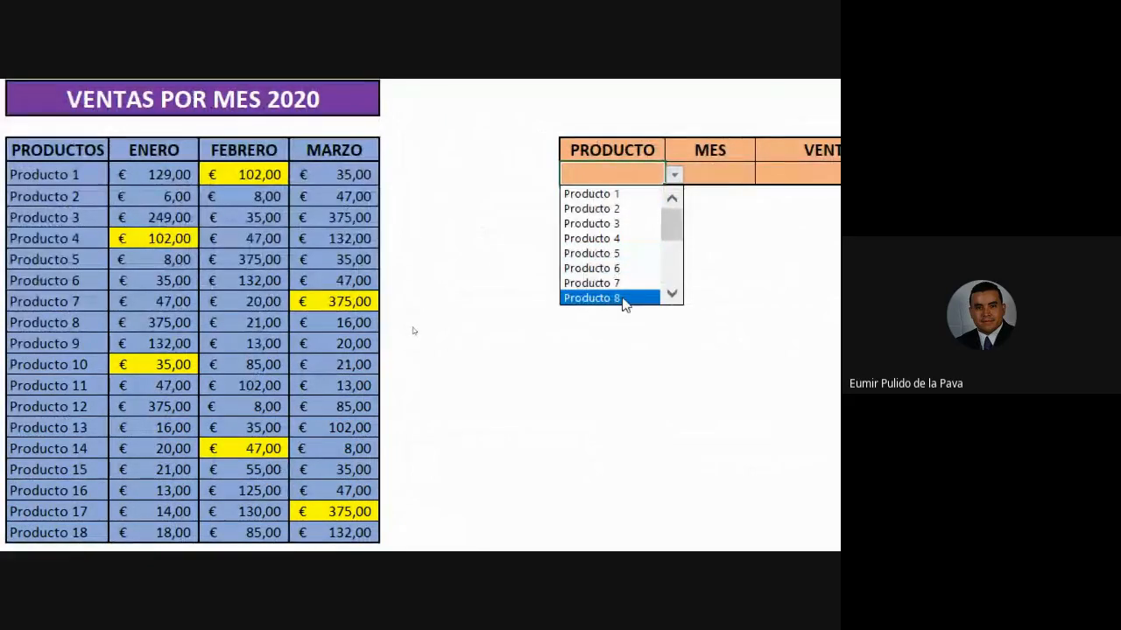
left_click(623, 172)
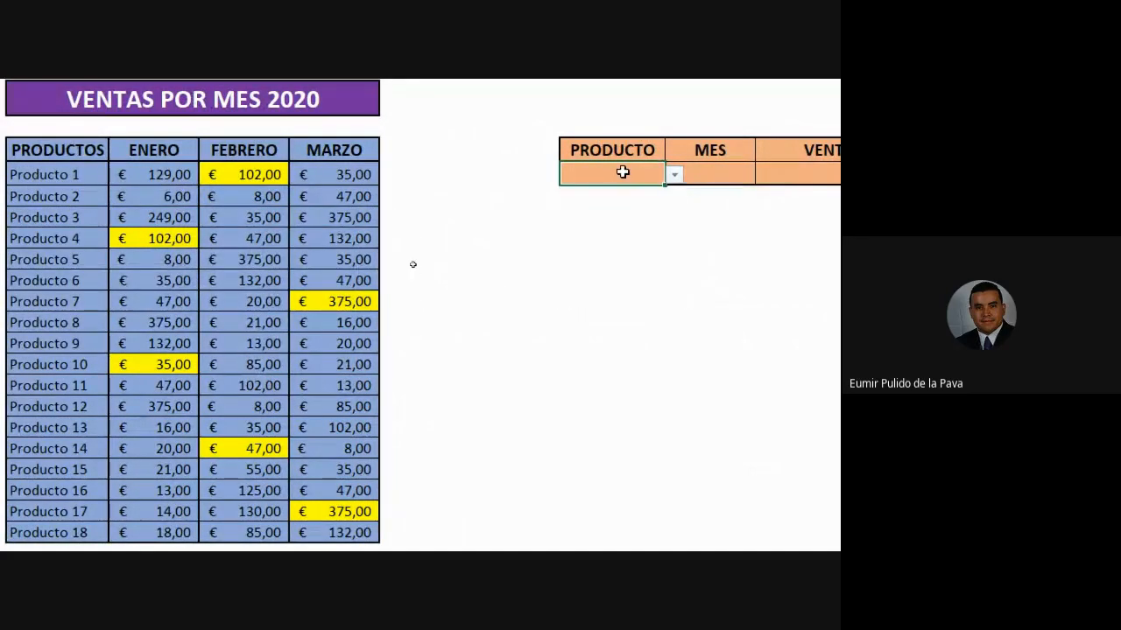
type("PRODUCTO1")
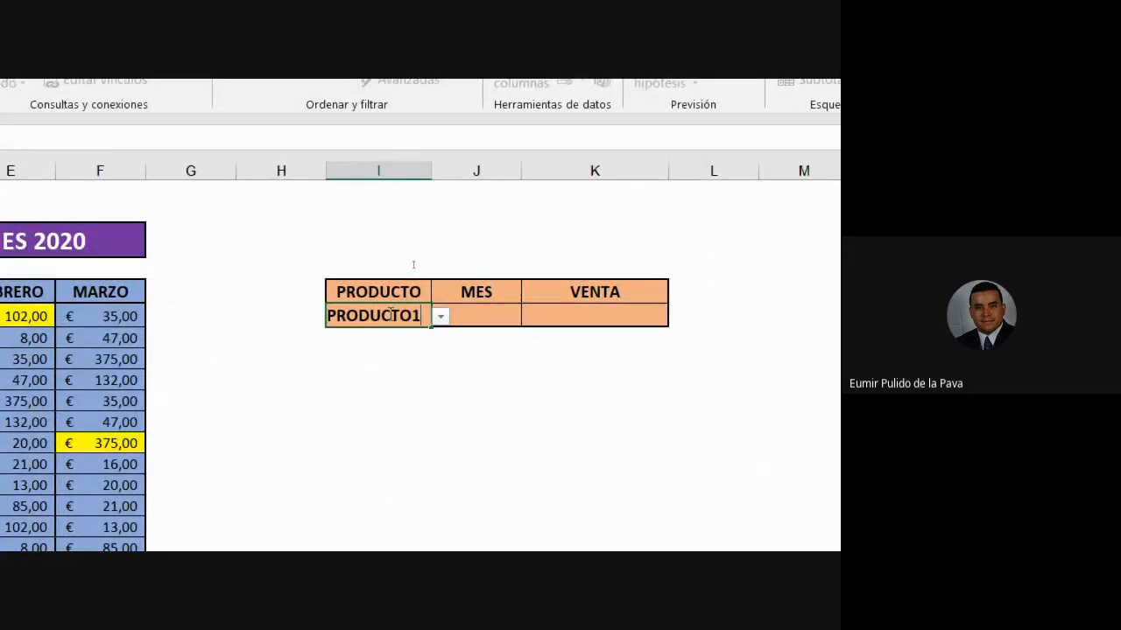
key("Escape")
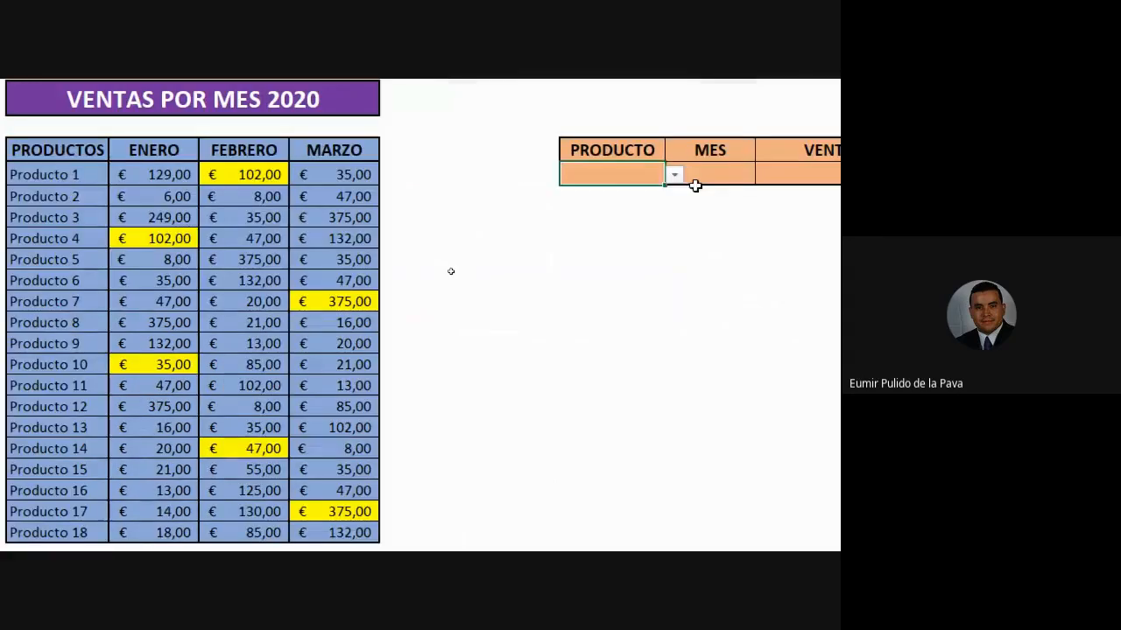
left_click(675, 176)
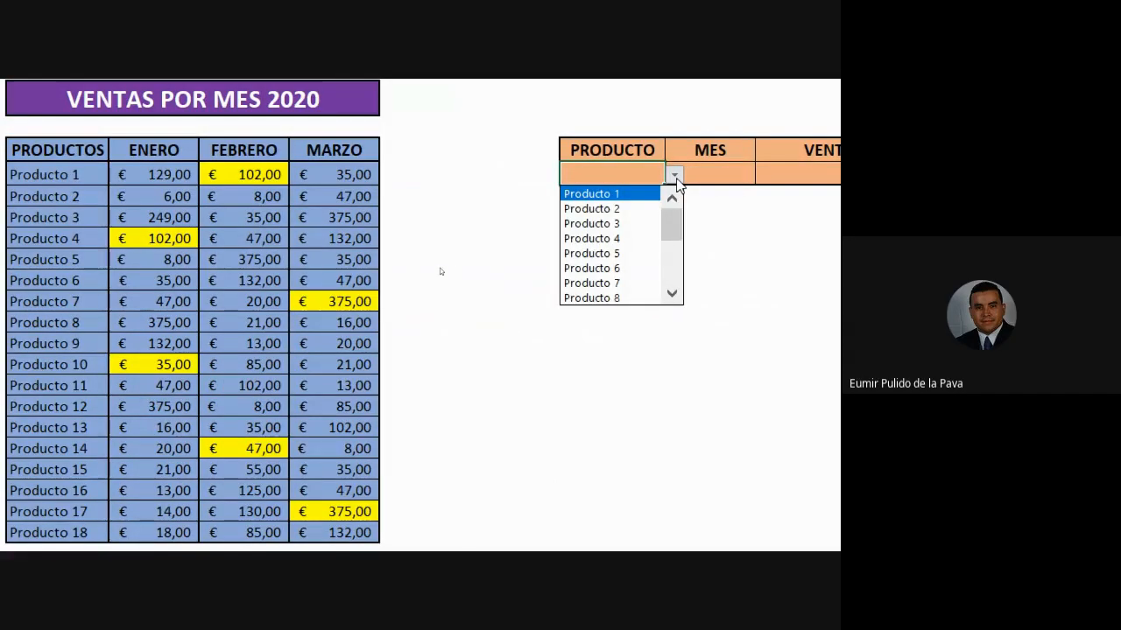
left_click(726, 172)
left_click(726, 172)
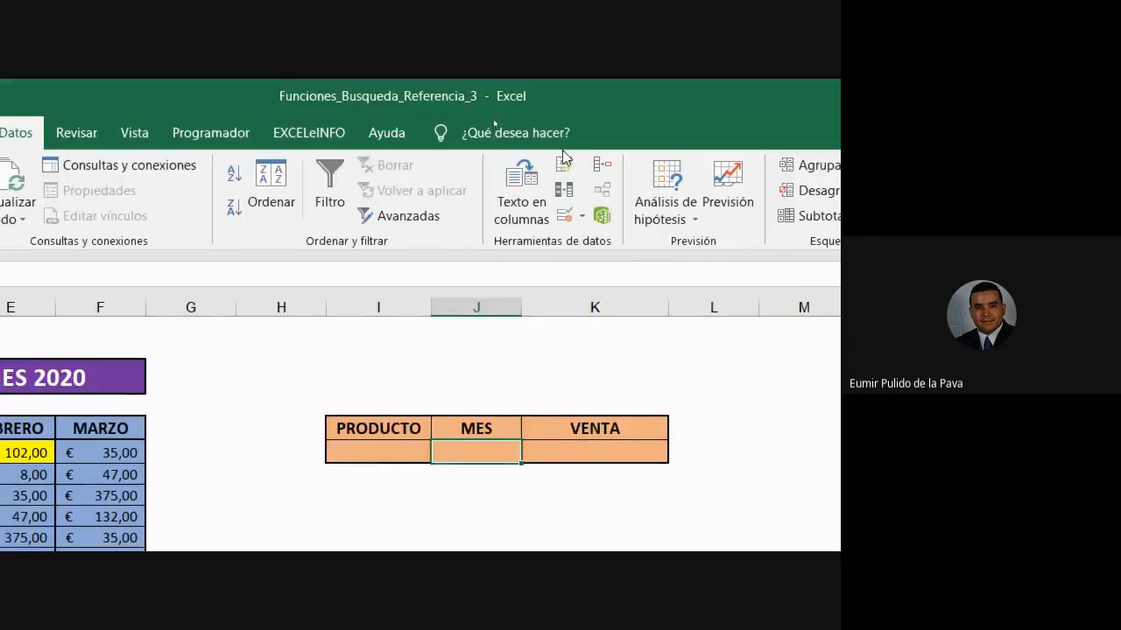
- Add list validation to MES cell J6, sourced from the month headers $D$5:$F$5
left_click(564, 217)
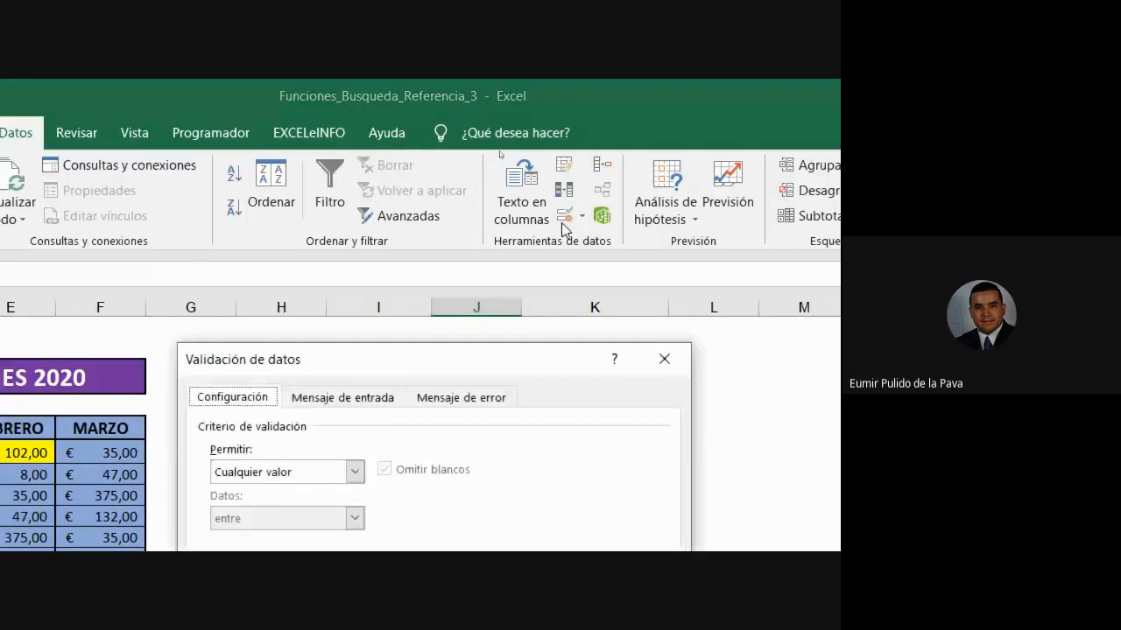
left_click(355, 472)
left_click(279, 358)
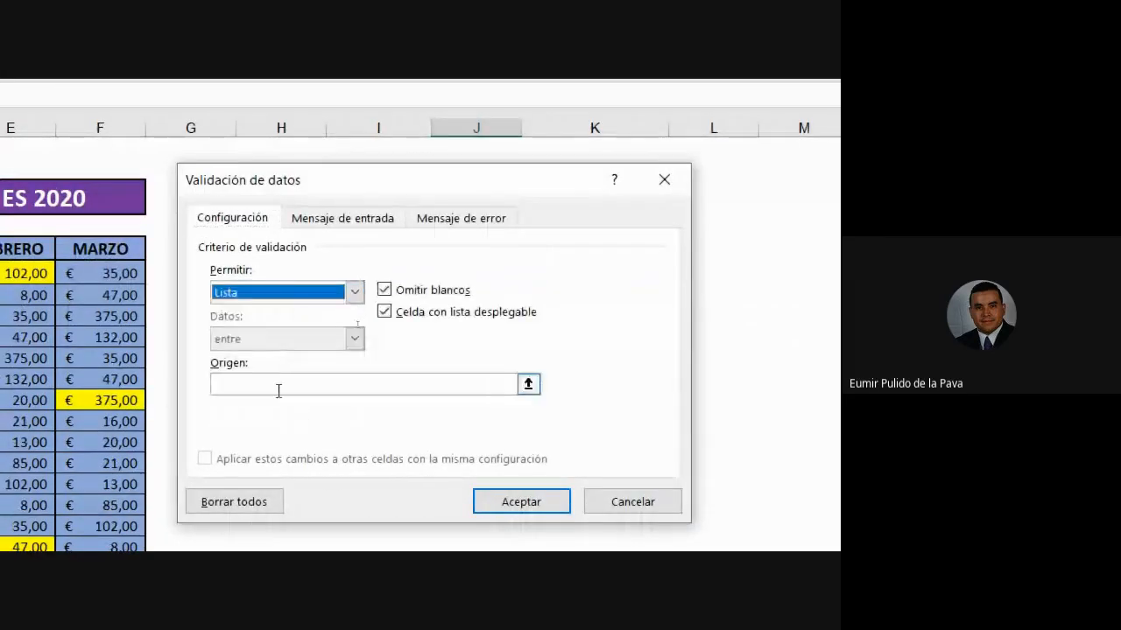
left_click(277, 385)
left_click_drag(175, 248, 335, 244)
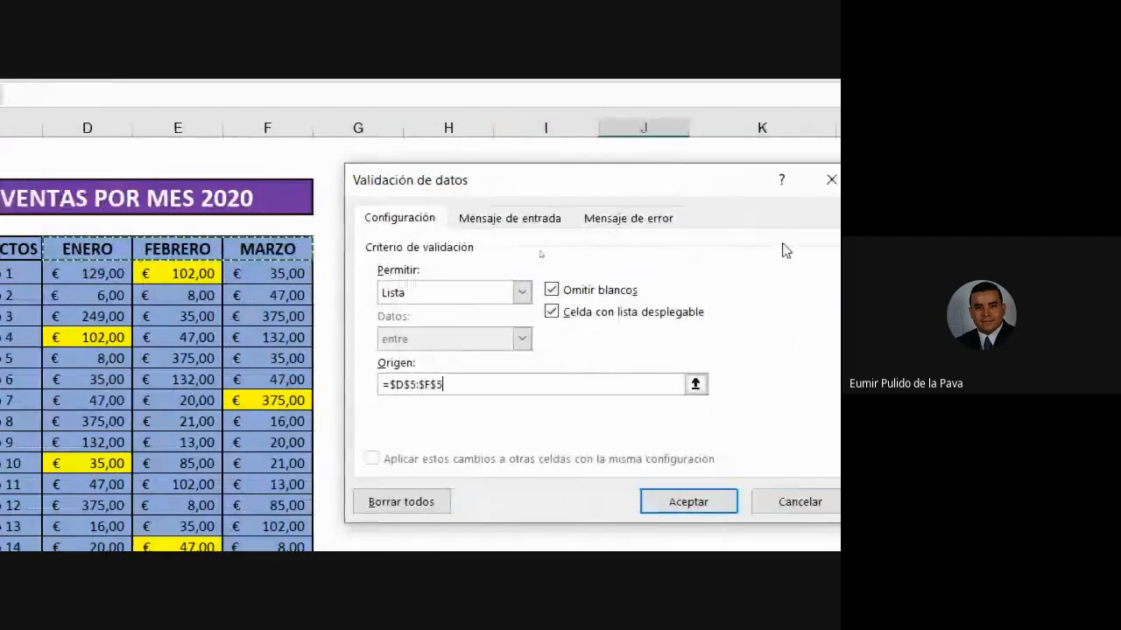
left_click(797, 501)
- Test both dropdowns with Producto 1 and FEBRERO, then clear I6:J6
left_click(388, 273)
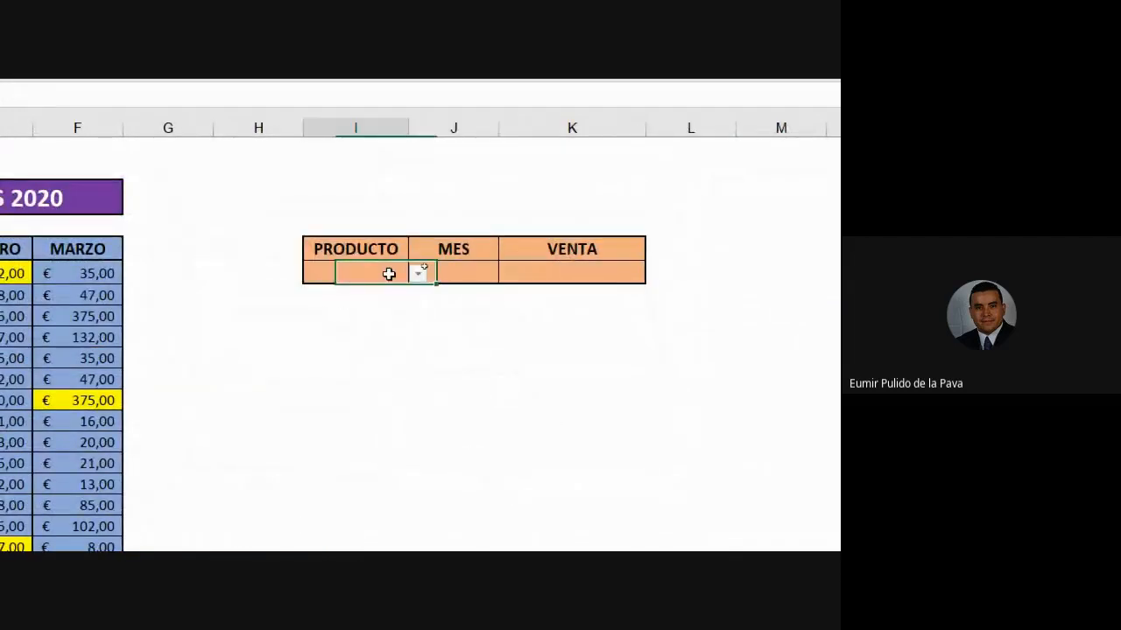
left_click(417, 274)
left_click(359, 294)
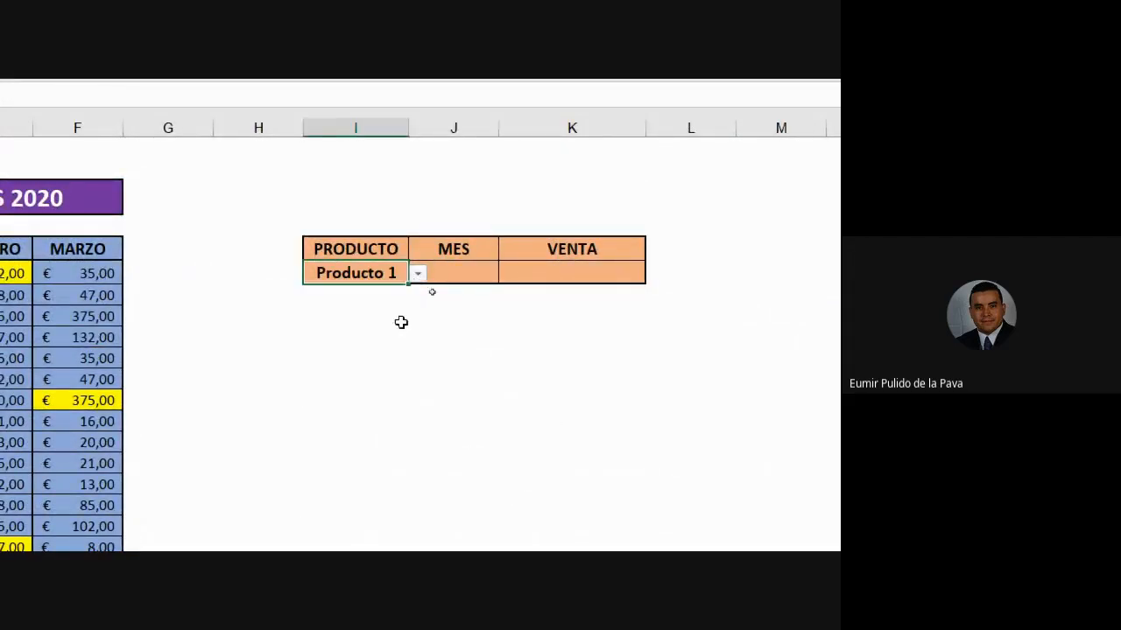
left_click(480, 273)
left_click(508, 274)
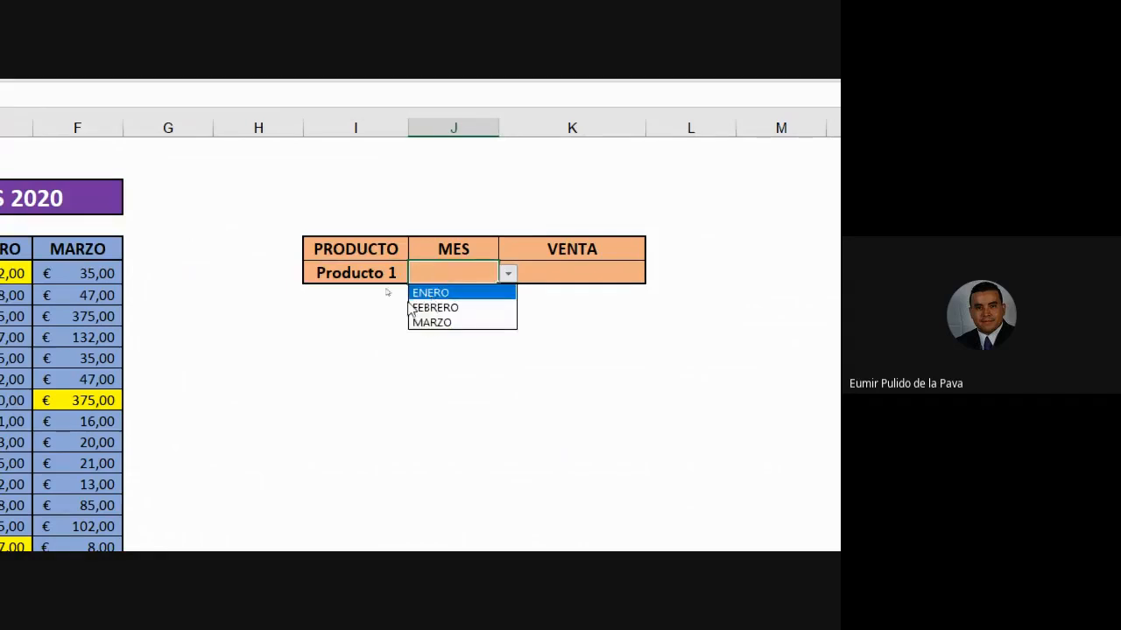
left_click(435, 307)
left_click(606, 276)
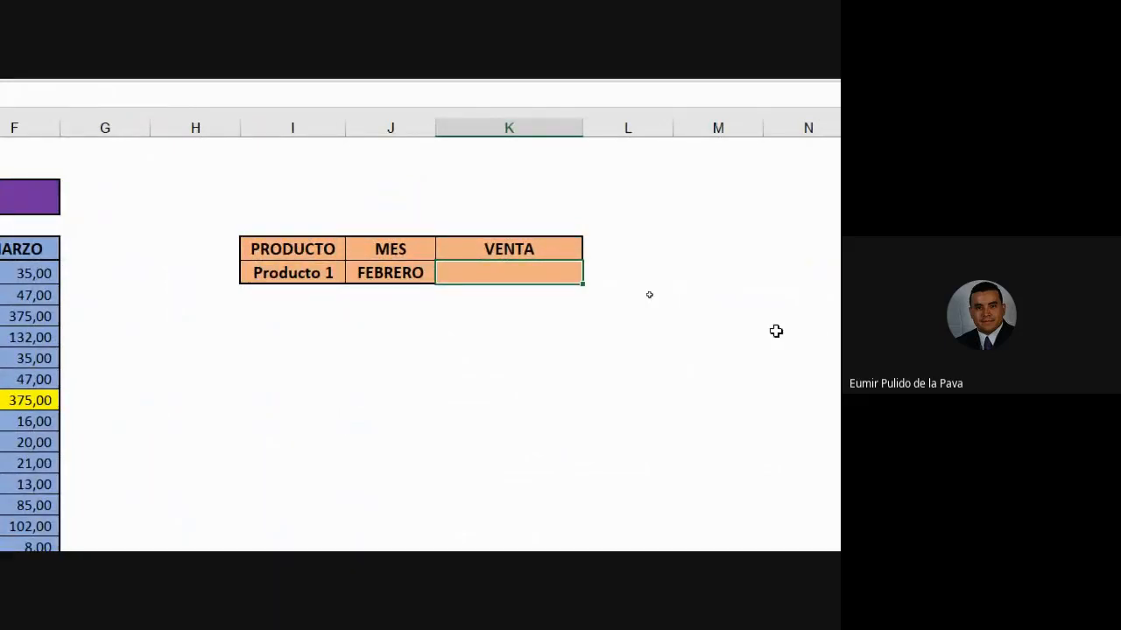
key("Left")
key("Left")
key("shift+Right")
key("Delete")
key("Right")
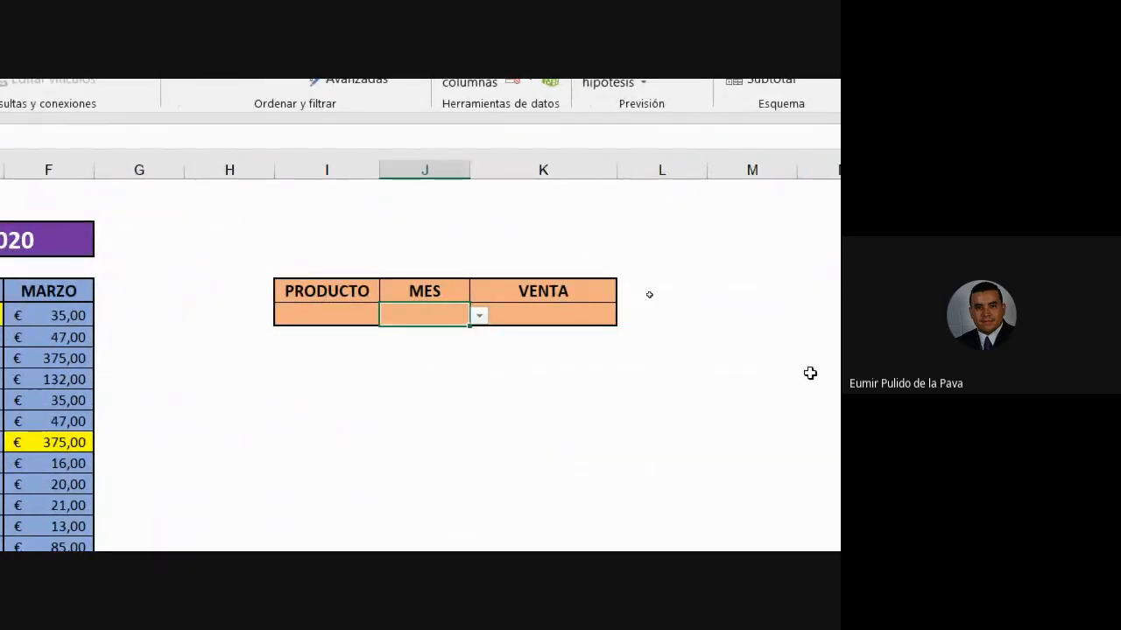
- Start a BUSCARV formula in VENTA cell K6 using lookup value I6 and range C5:F23
left_click(517, 313)
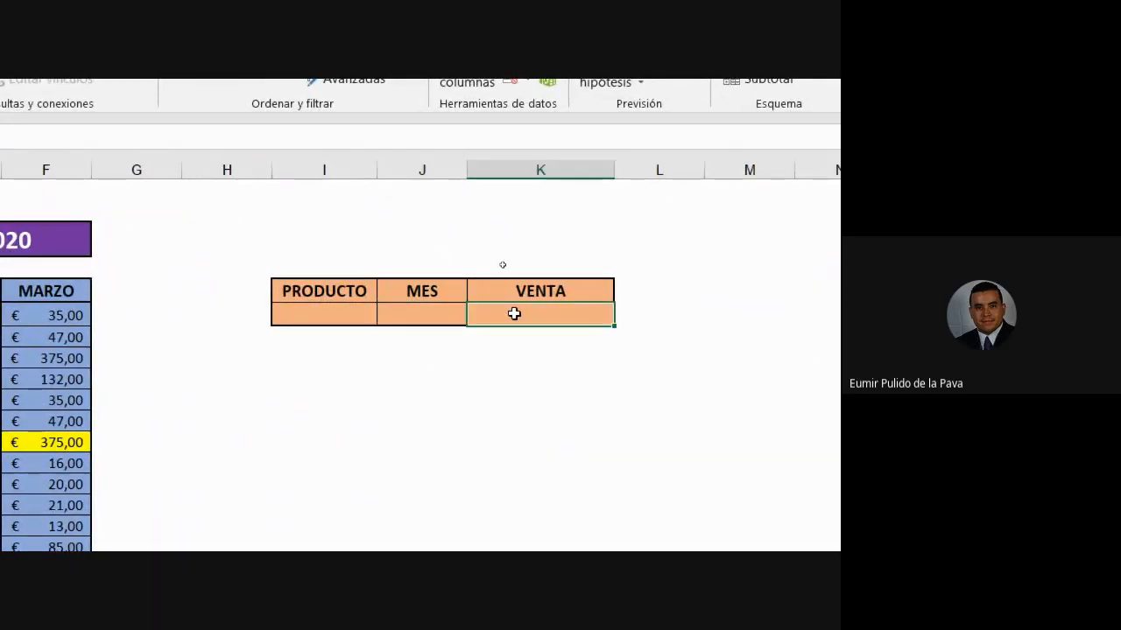
type("=BUS")
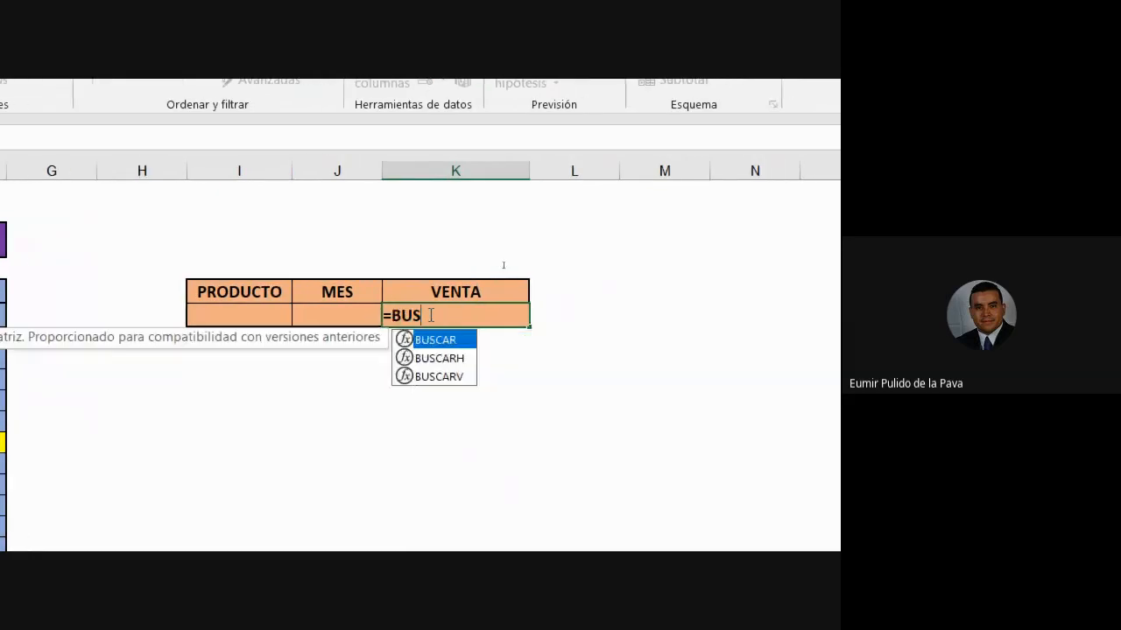
key("Down")
key("Down")
key("Tab")
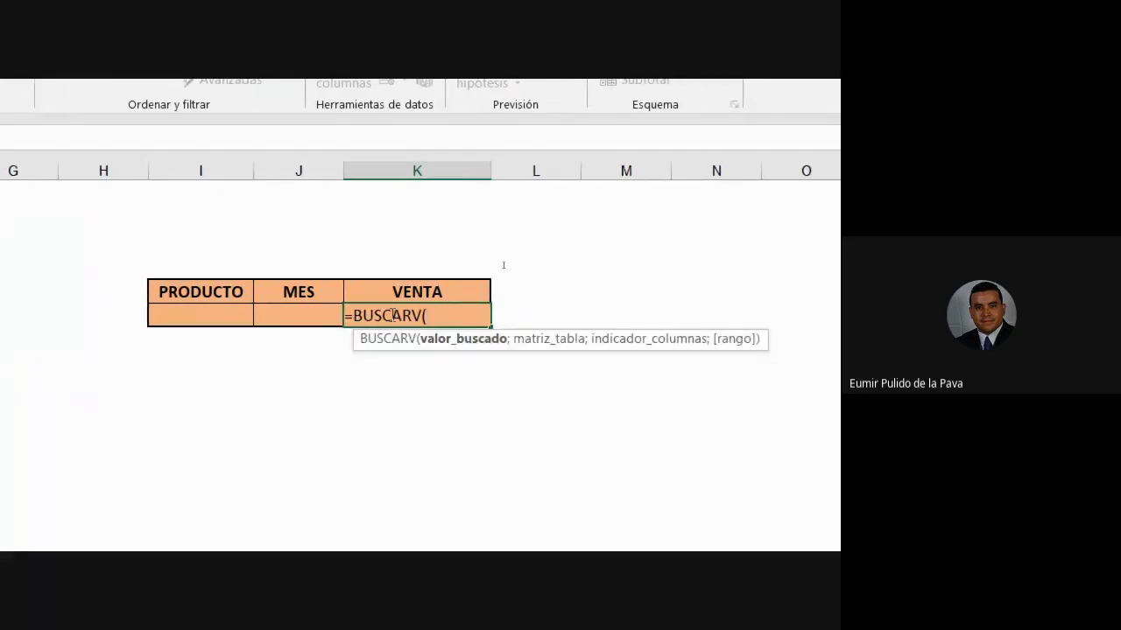
left_click(241, 311)
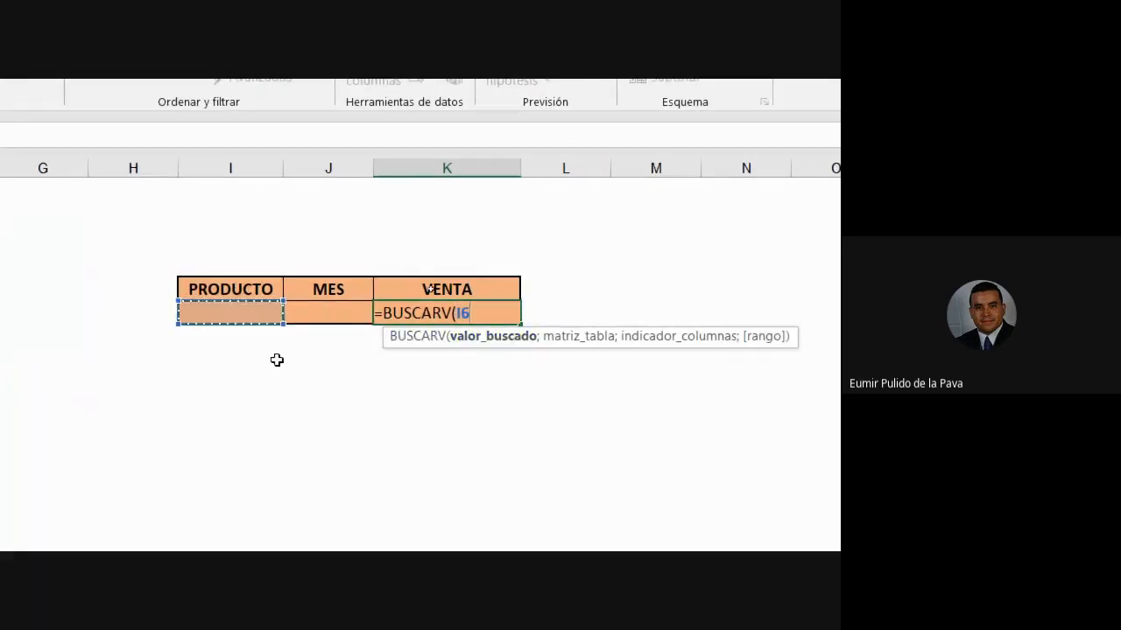
type(";")
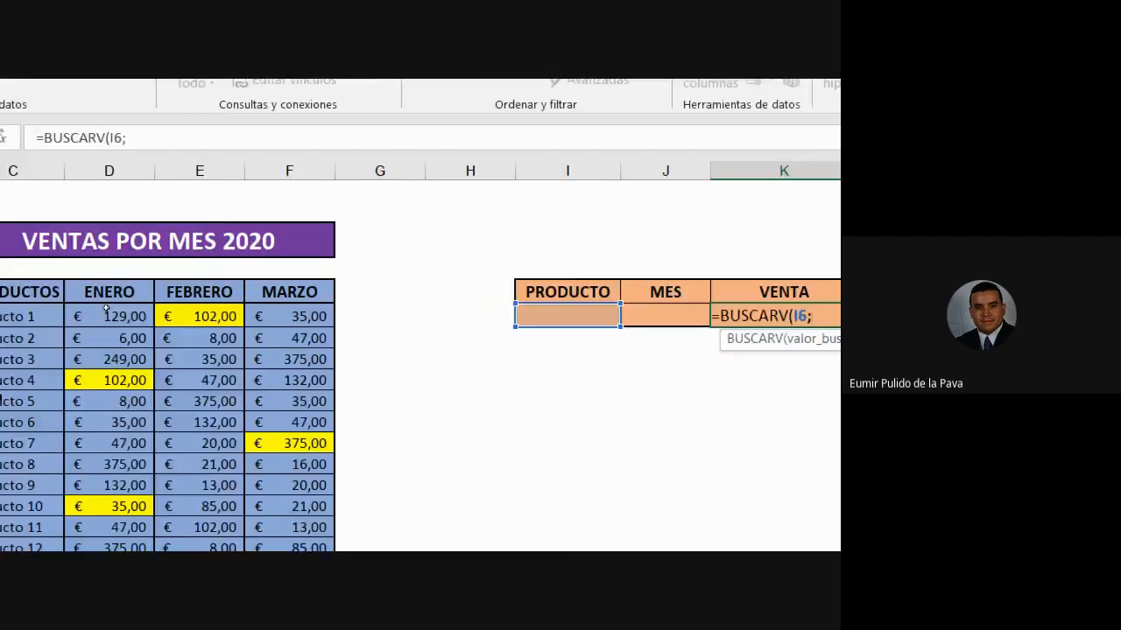
left_click_drag(231, 289, 499, 459)
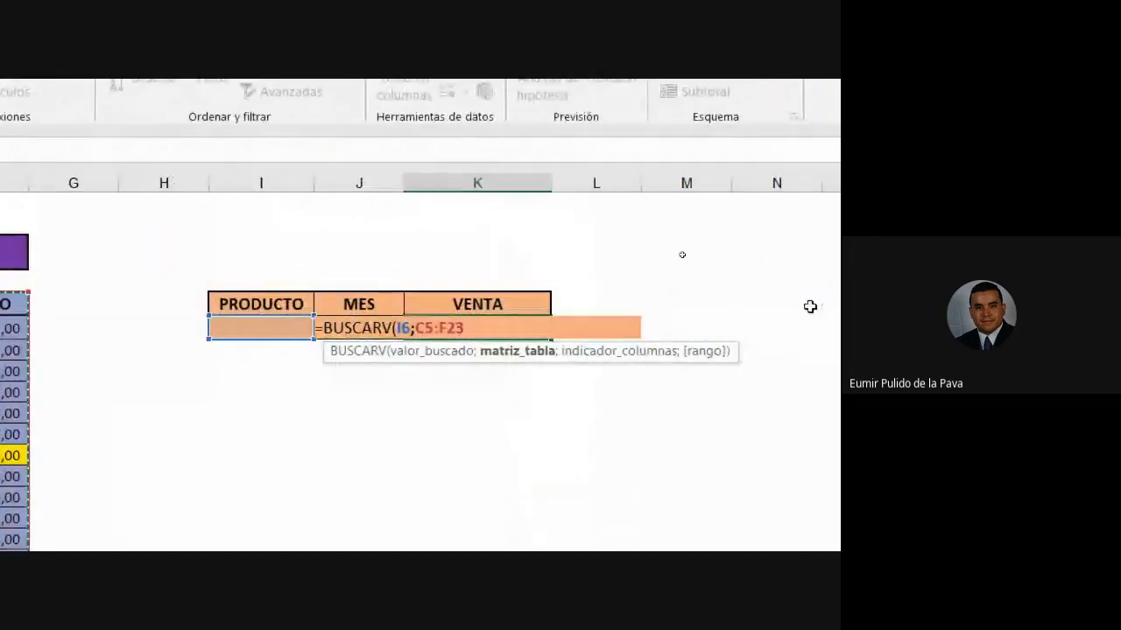
- Finish the formula with column 3 and FALSO for exact match, giving =BUSCARV(I6;C5:F23;3;FALSO)
type(";")
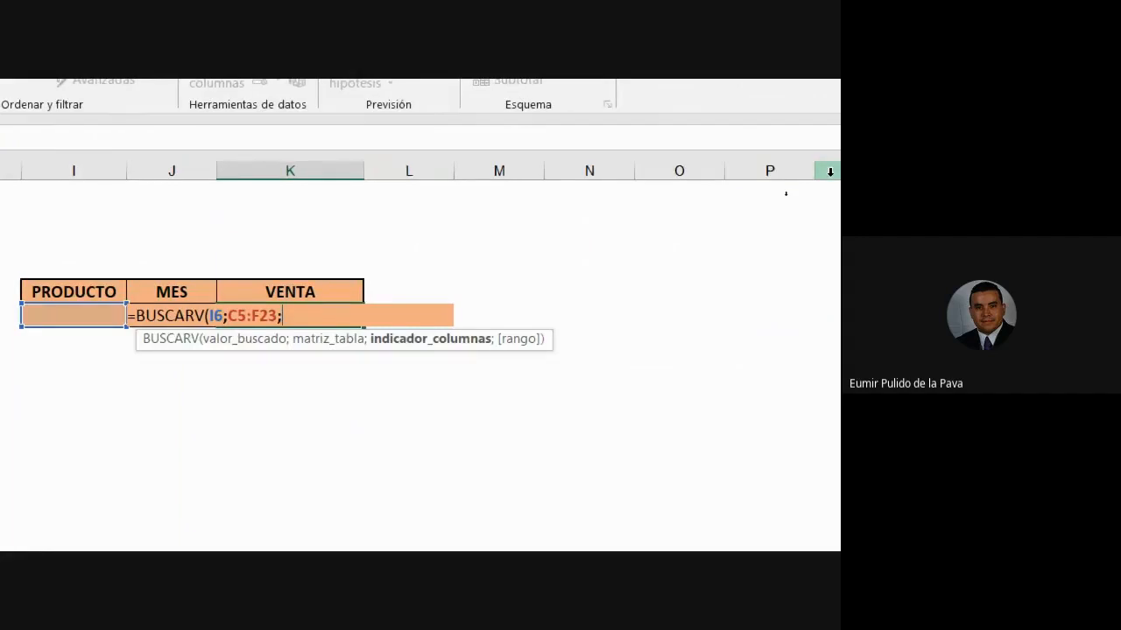
type("3")
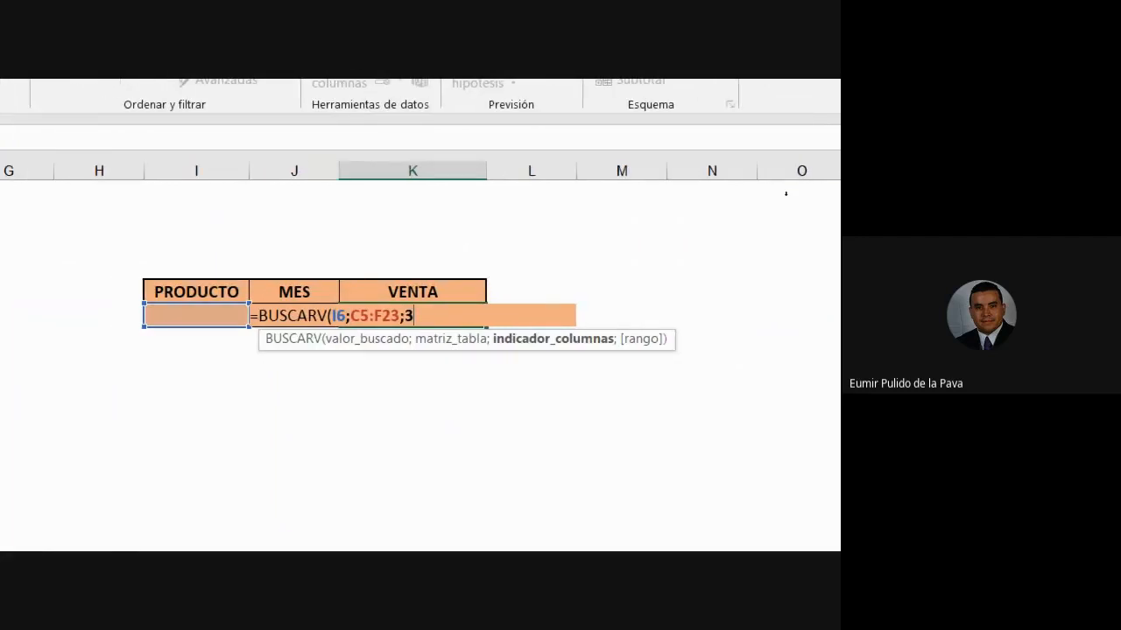
type(";")
key("Down")
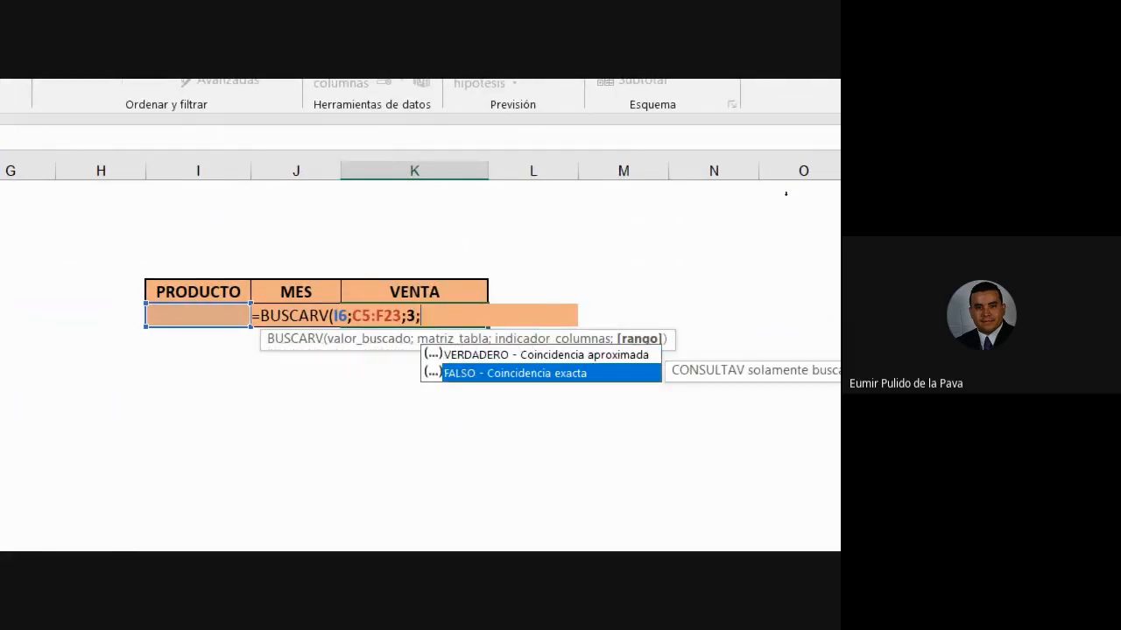
key("Tab")
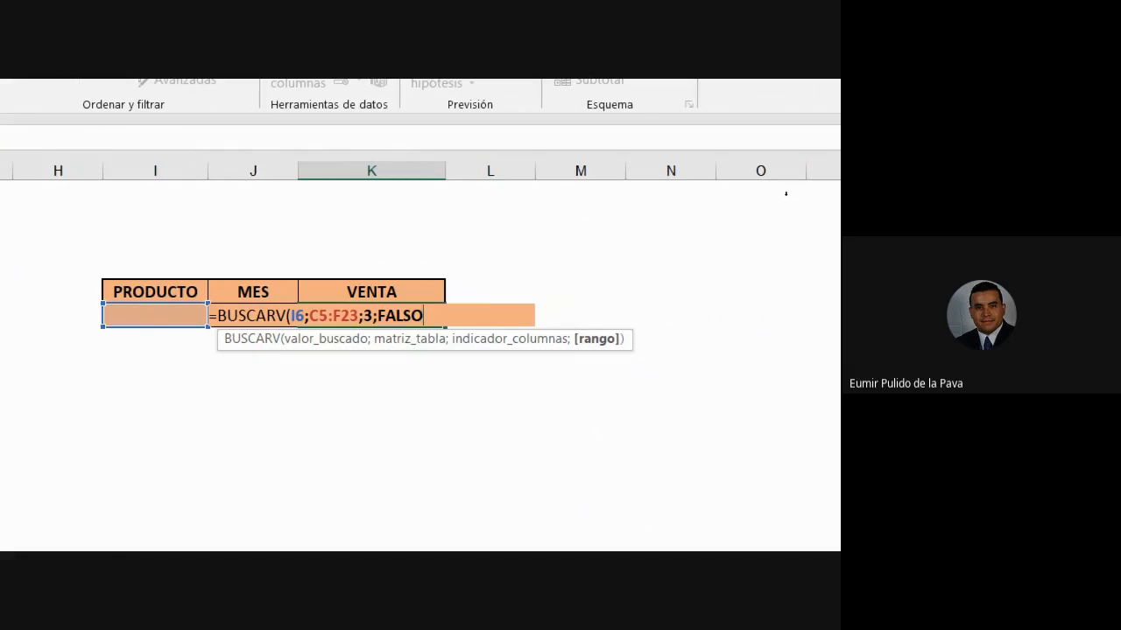
type(")")
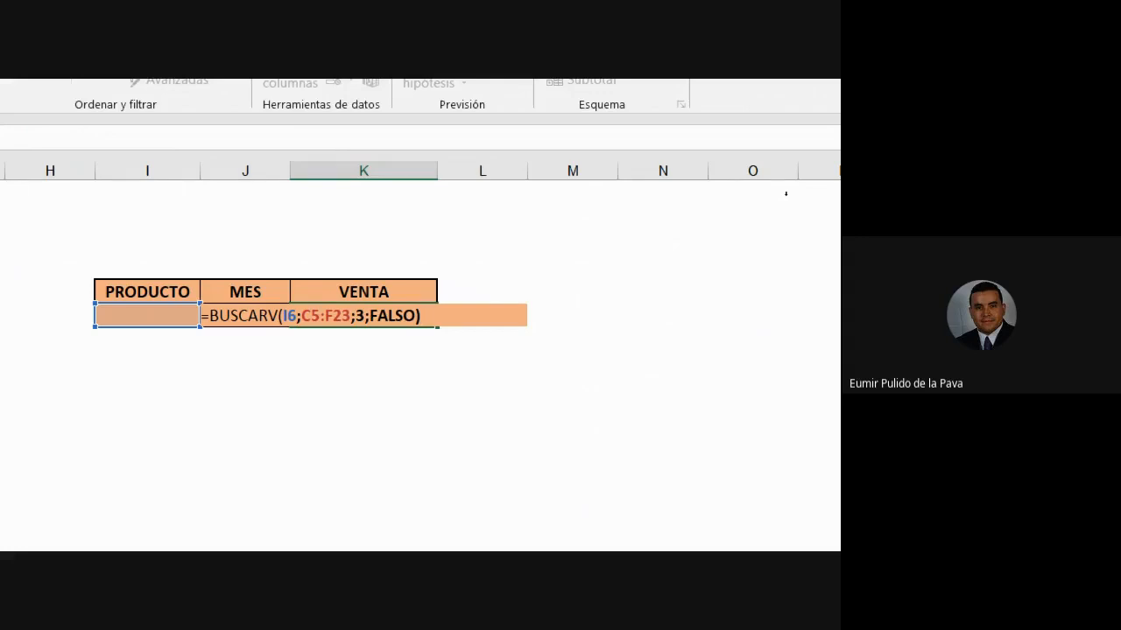
key("Return")
key("Up")
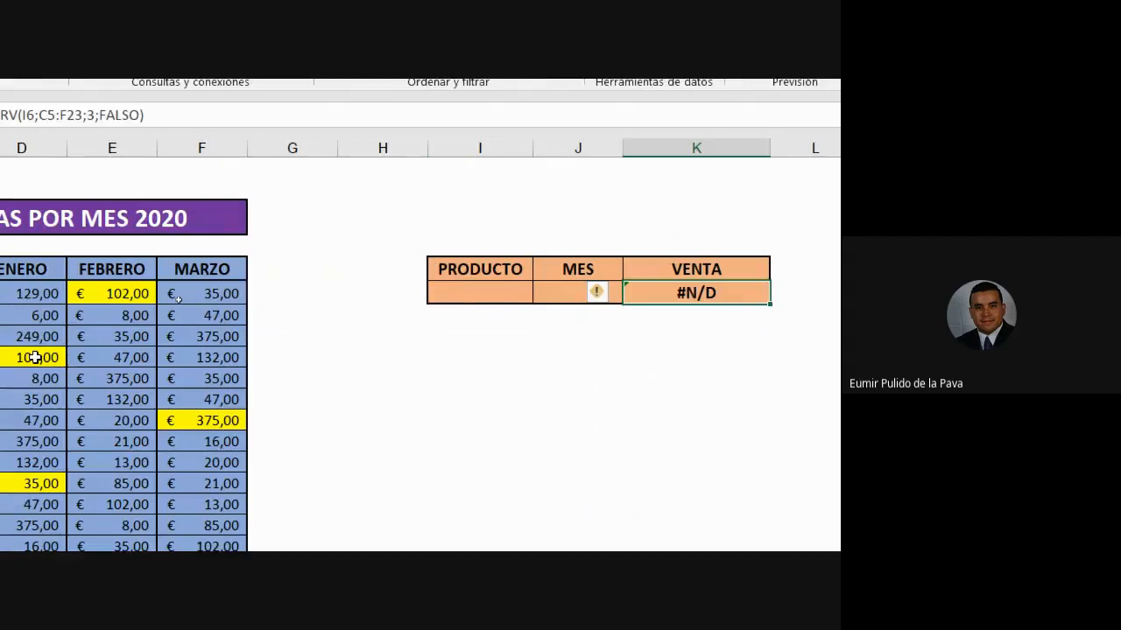
left_click(245, 293)
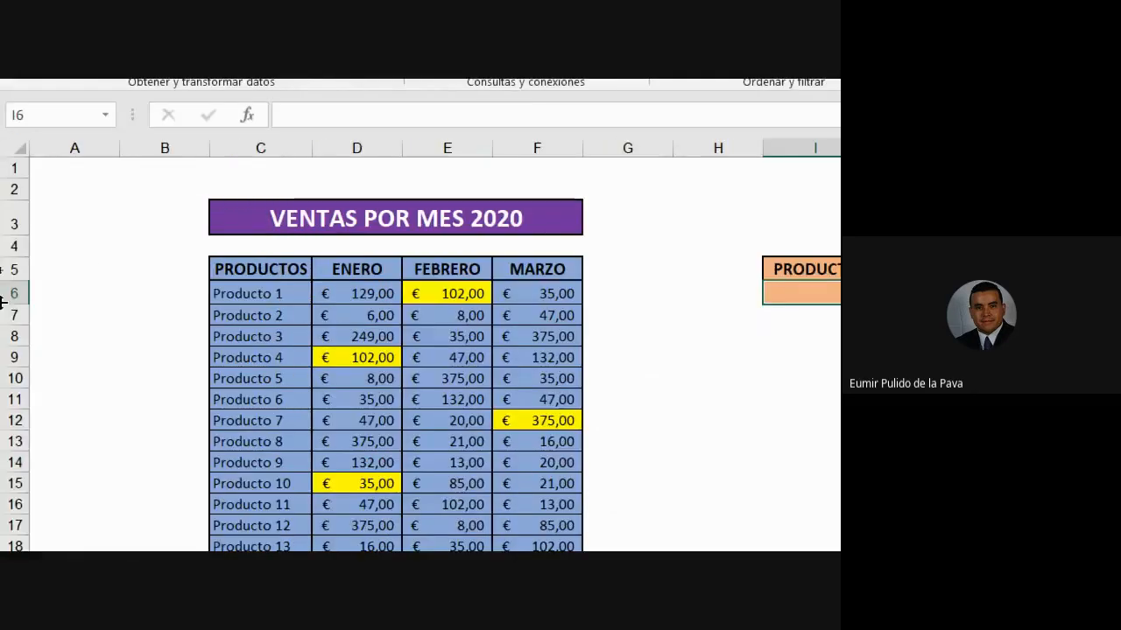
- Choose Producto 1 so VENTA returns € 102,00, then check J6's month validation
left_click(652, 294)
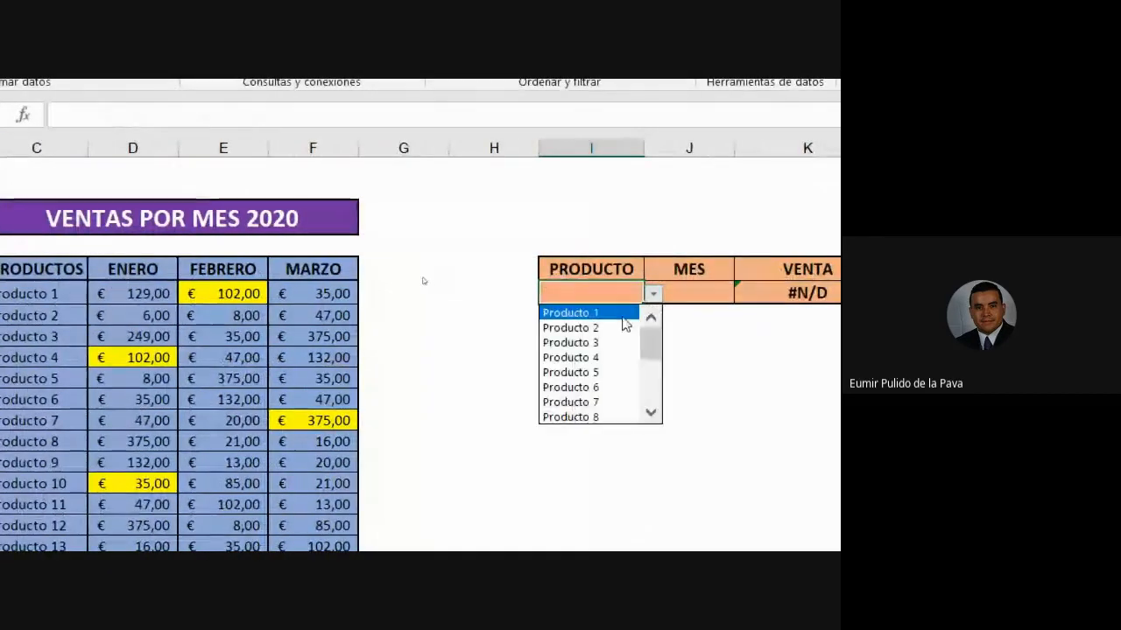
left_click(625, 314)
left_click(710, 292)
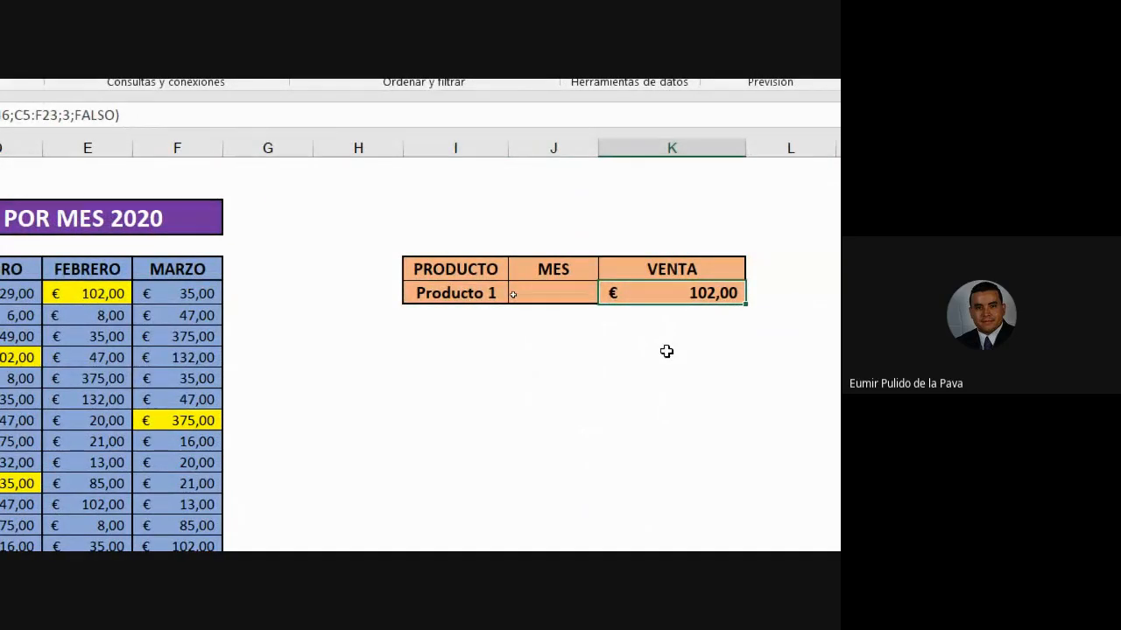
left_click(565, 144)
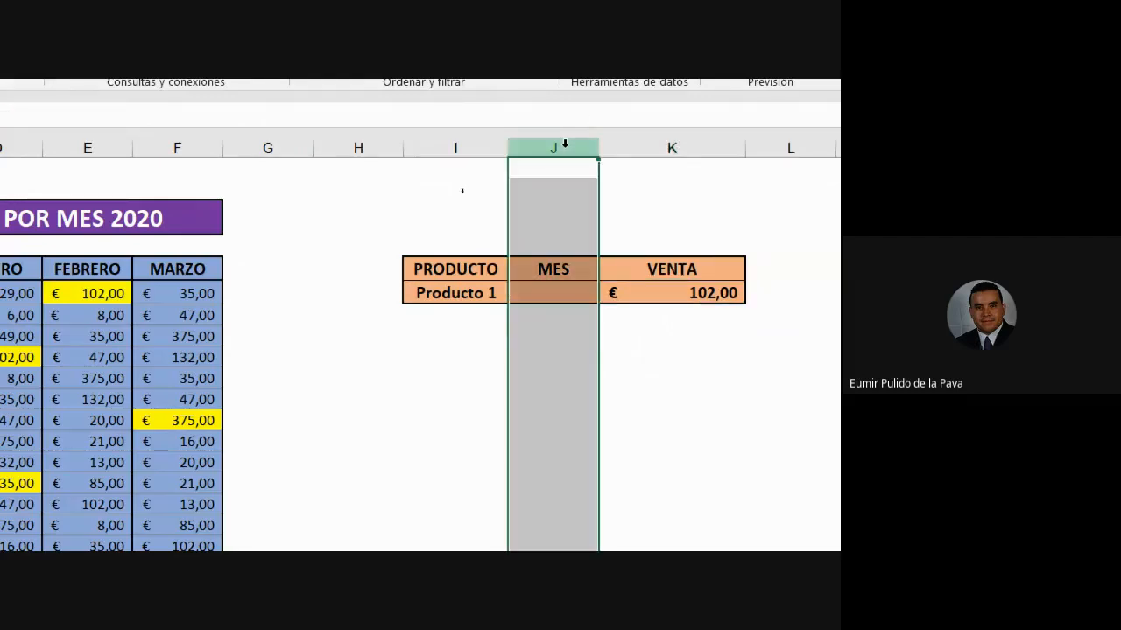
left_click(560, 298)
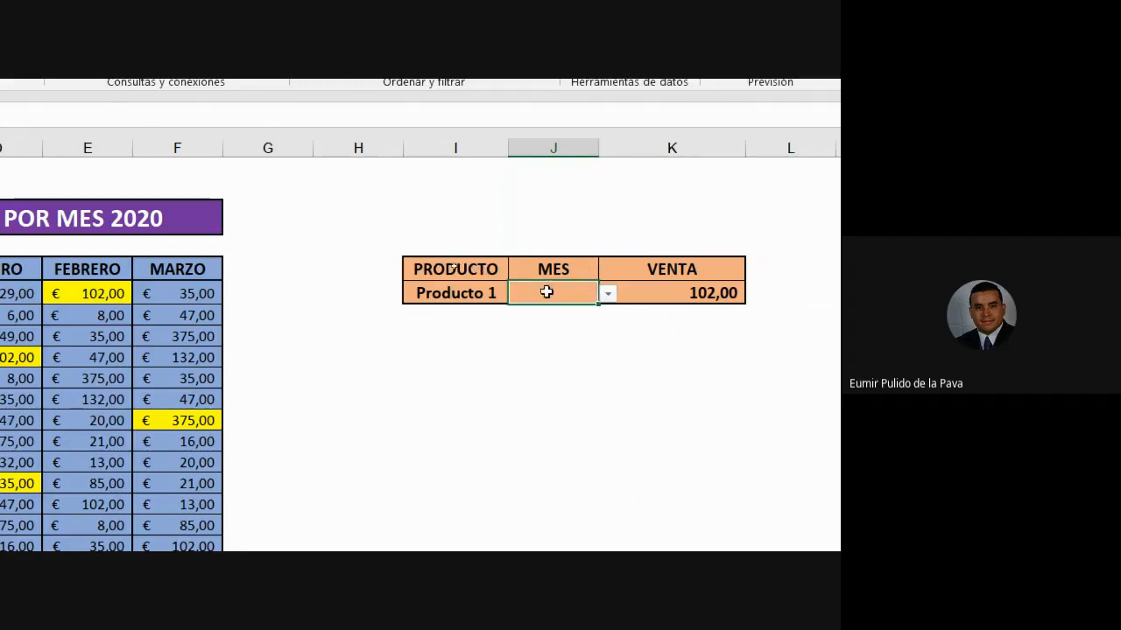
left_click(683, 291)
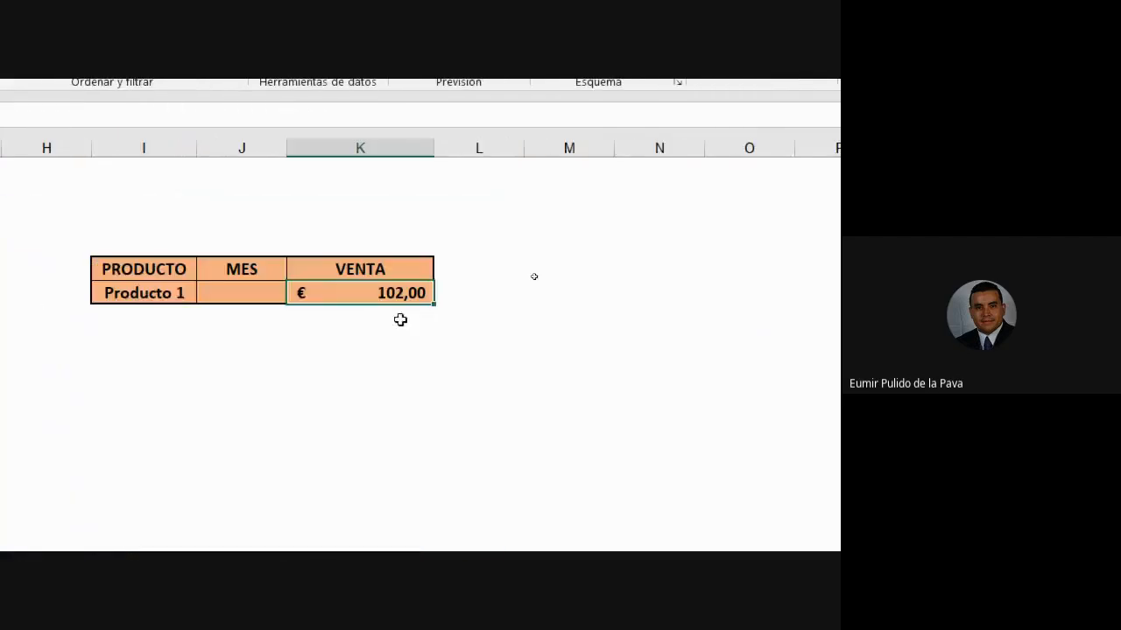
- Choose Producto 4 and compare its January 102,00 and February 47,00 sales
double_click(707, 292)
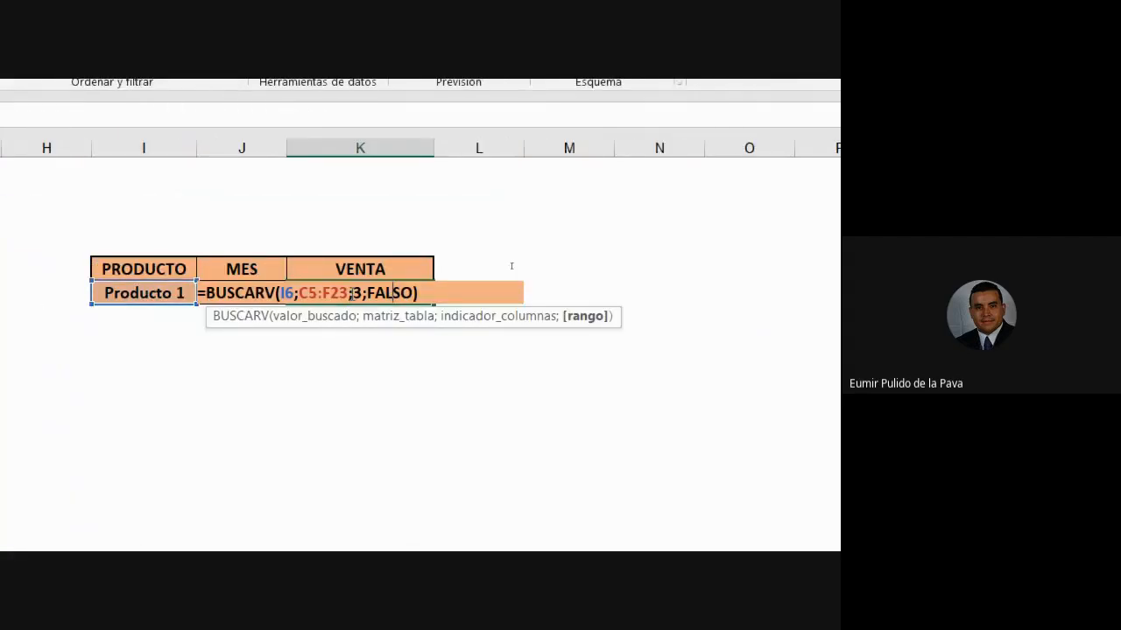
key("Left")
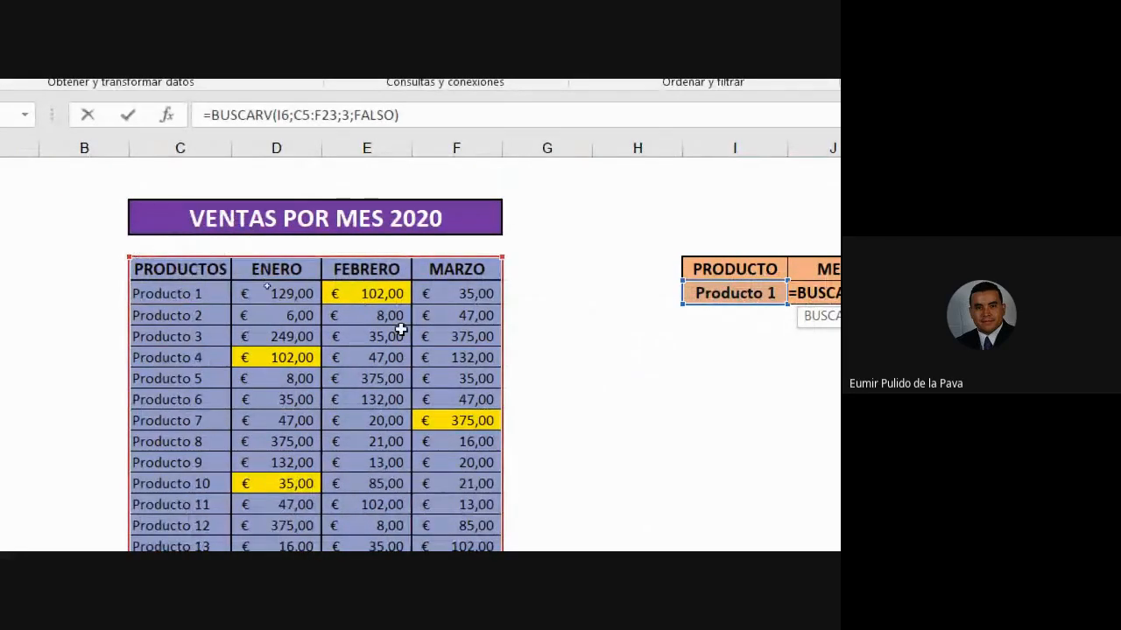
key("Return")
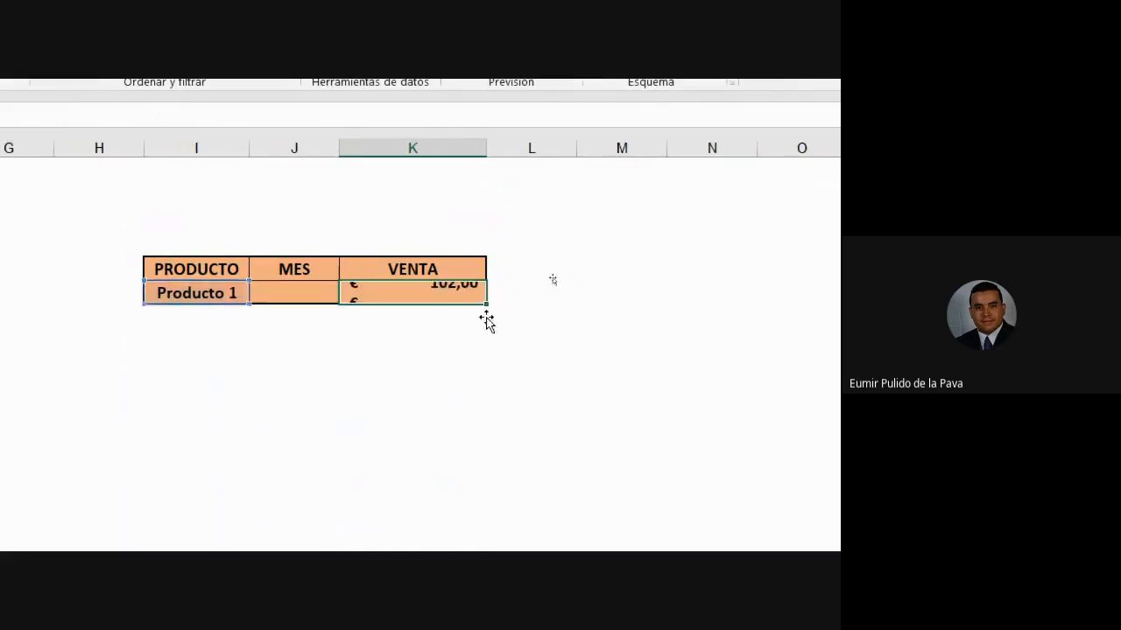
left_click(355, 361)
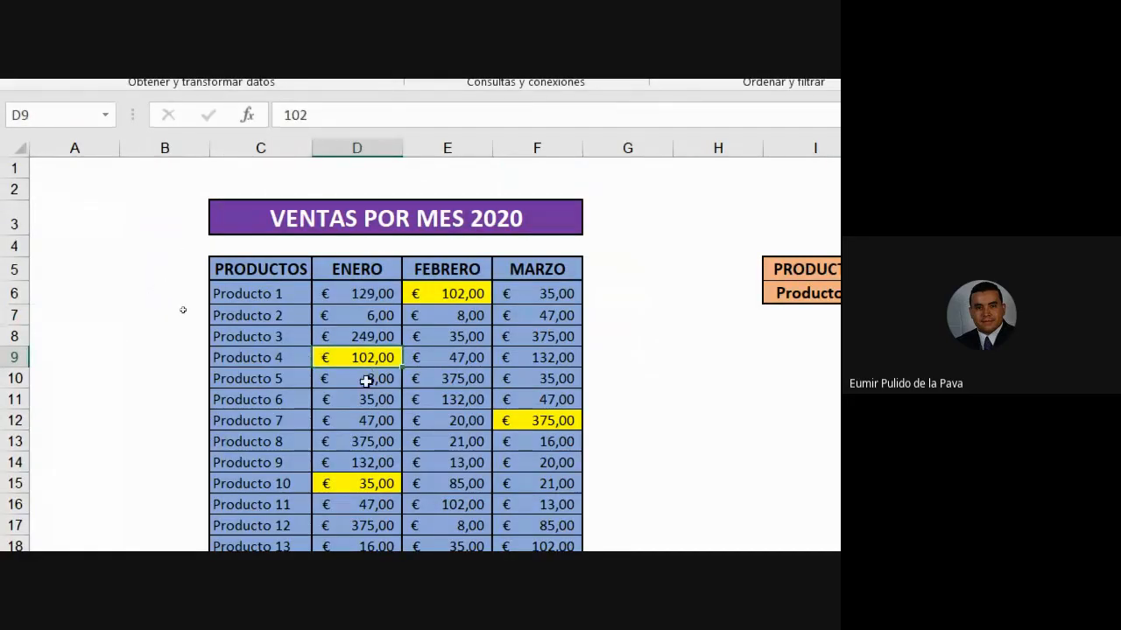
left_click(443, 291)
left_click(474, 295)
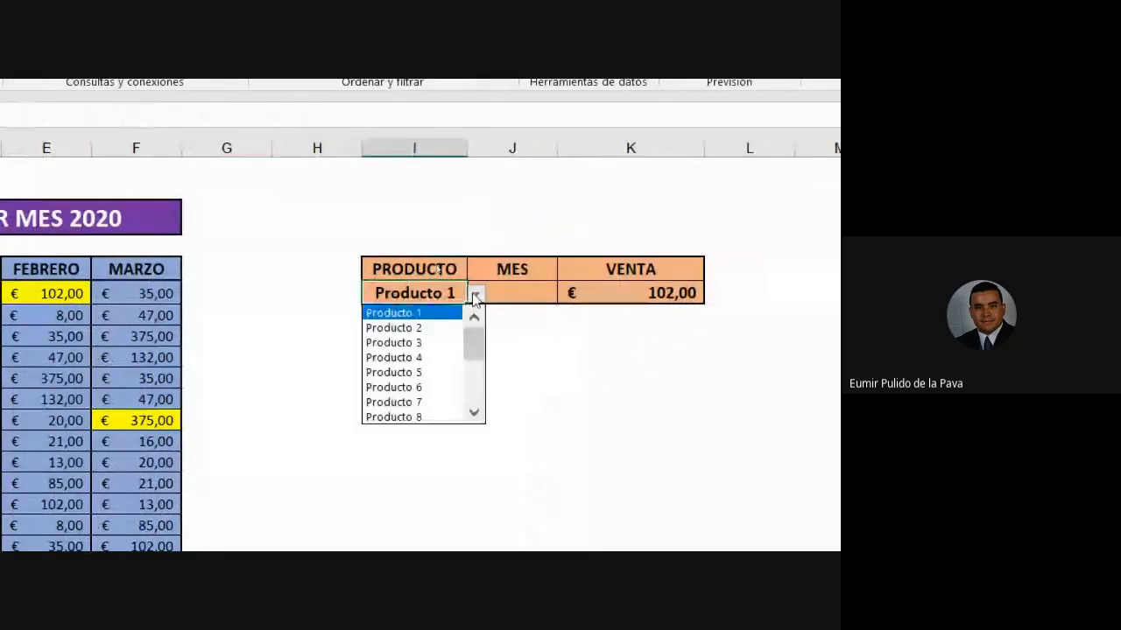
left_click(424, 358)
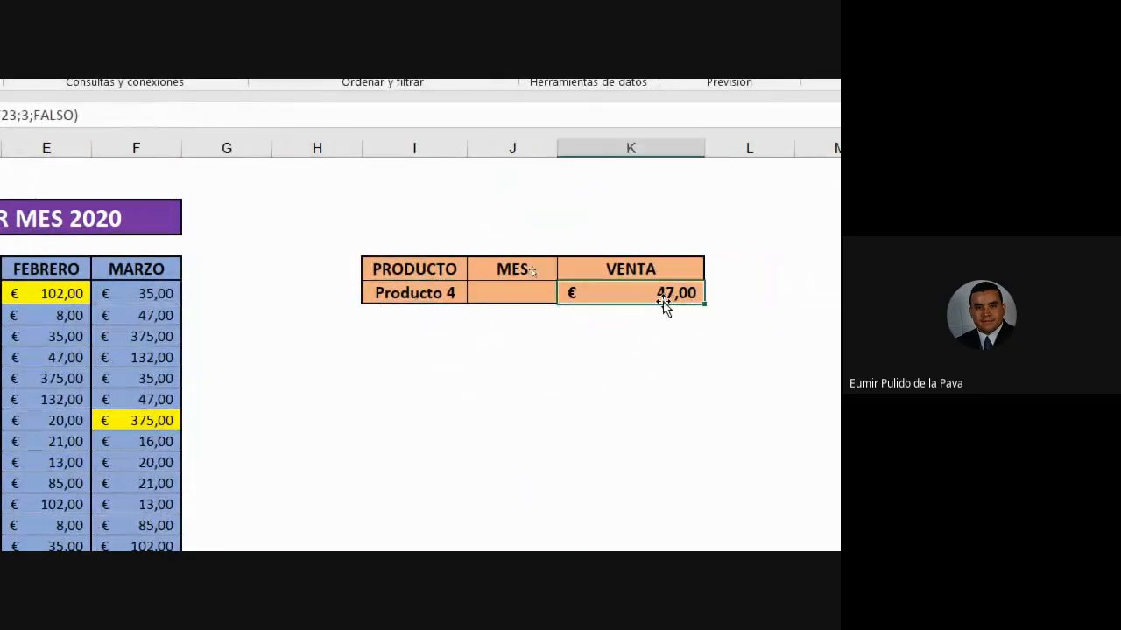
left_click(72, 352)
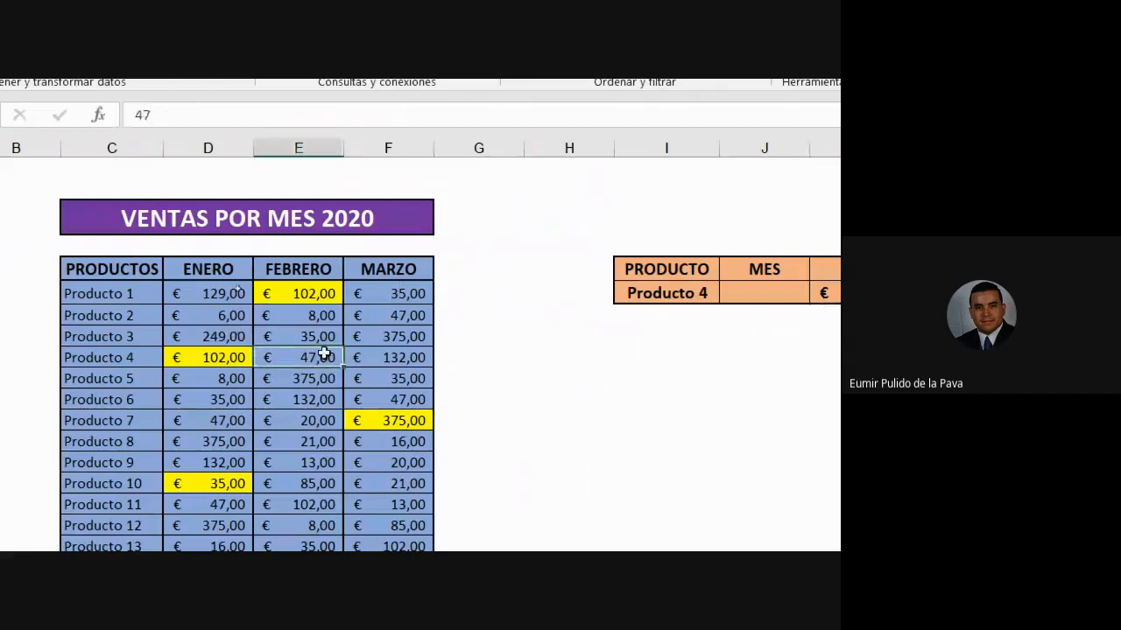
left_click(323, 150)
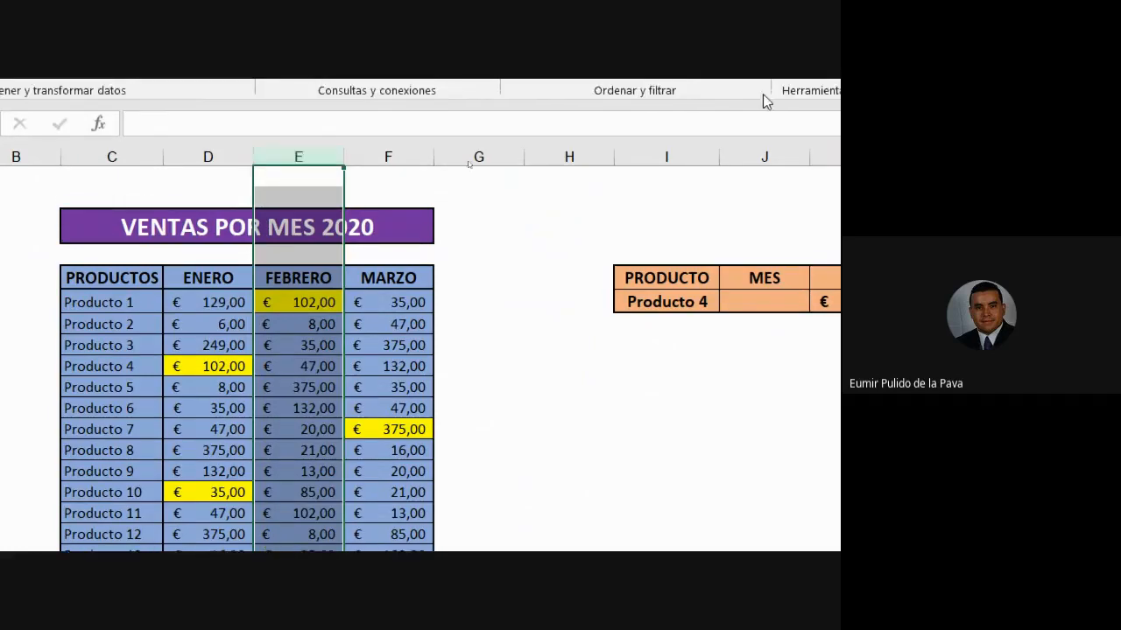
- Change the BUSCARV column index from 3 to 2 to return the FEBRERO value
double_click(556, 304)
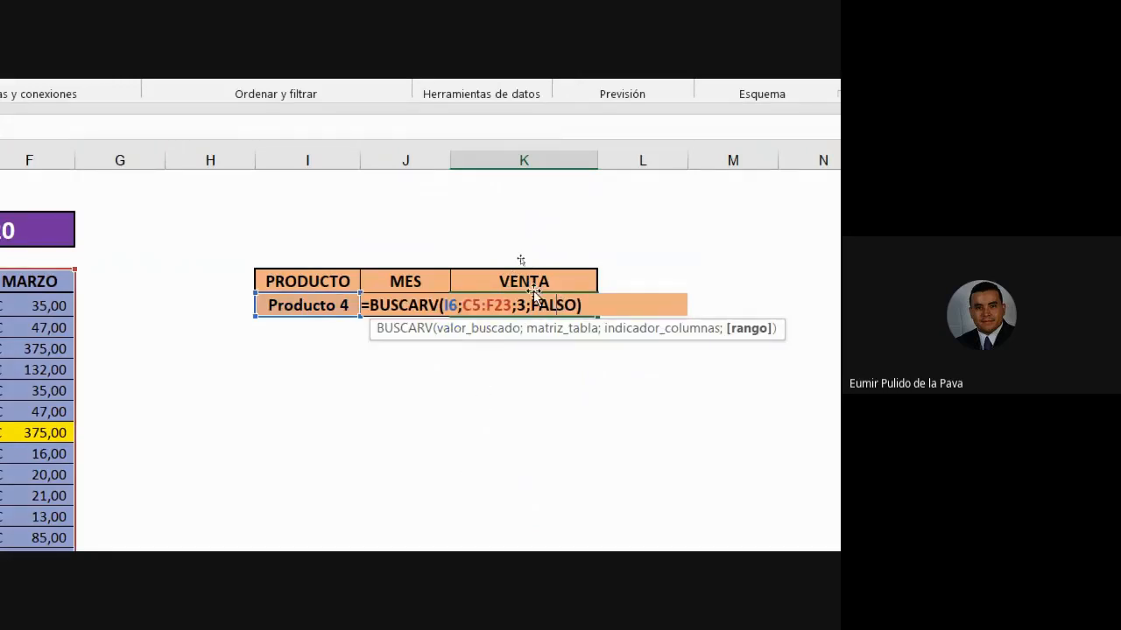
left_click(523, 306)
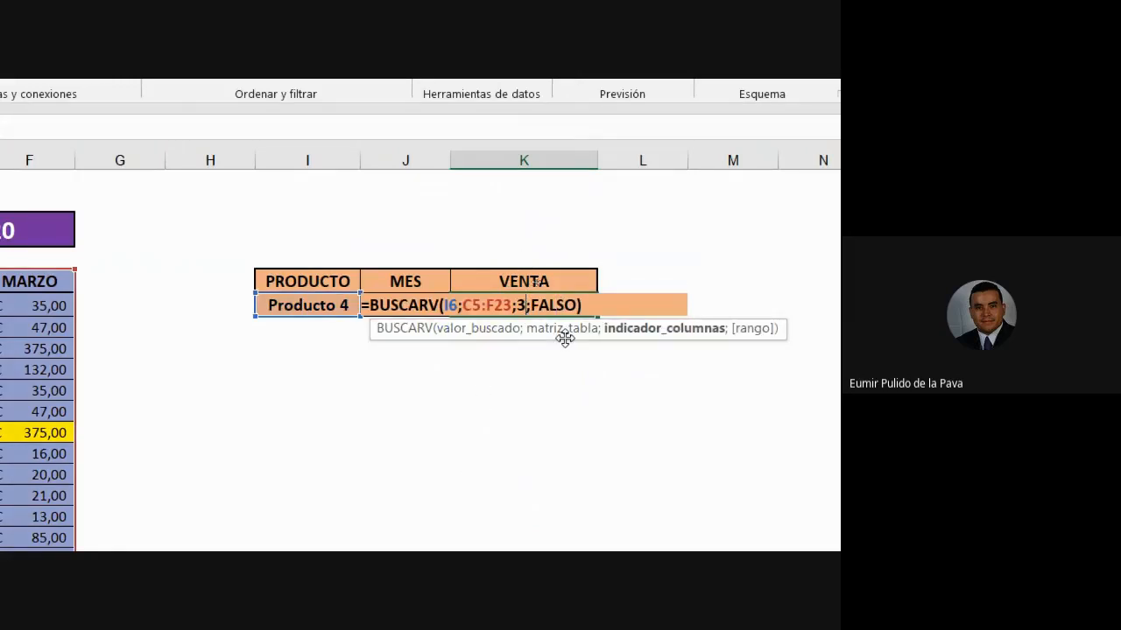
key("BackSpace")
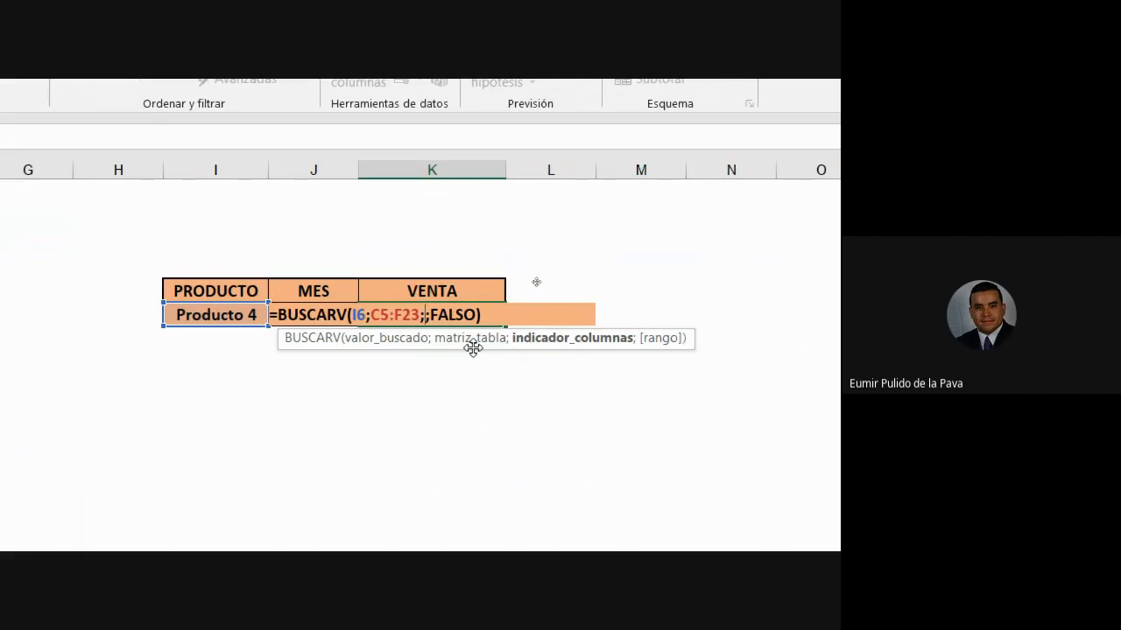
type("2")
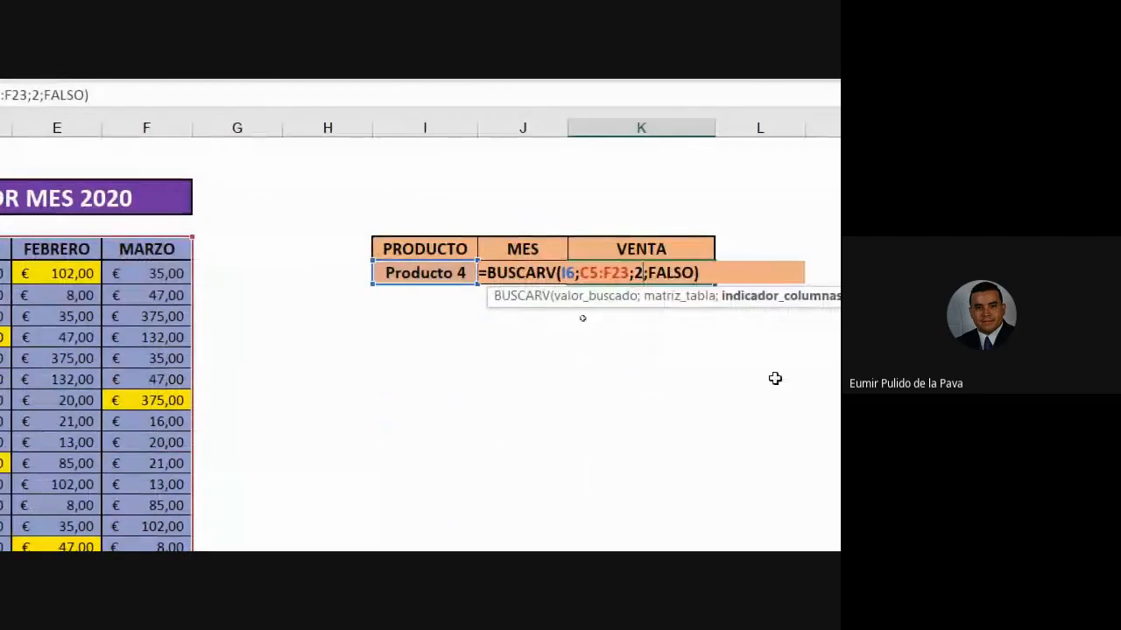
key("Return")
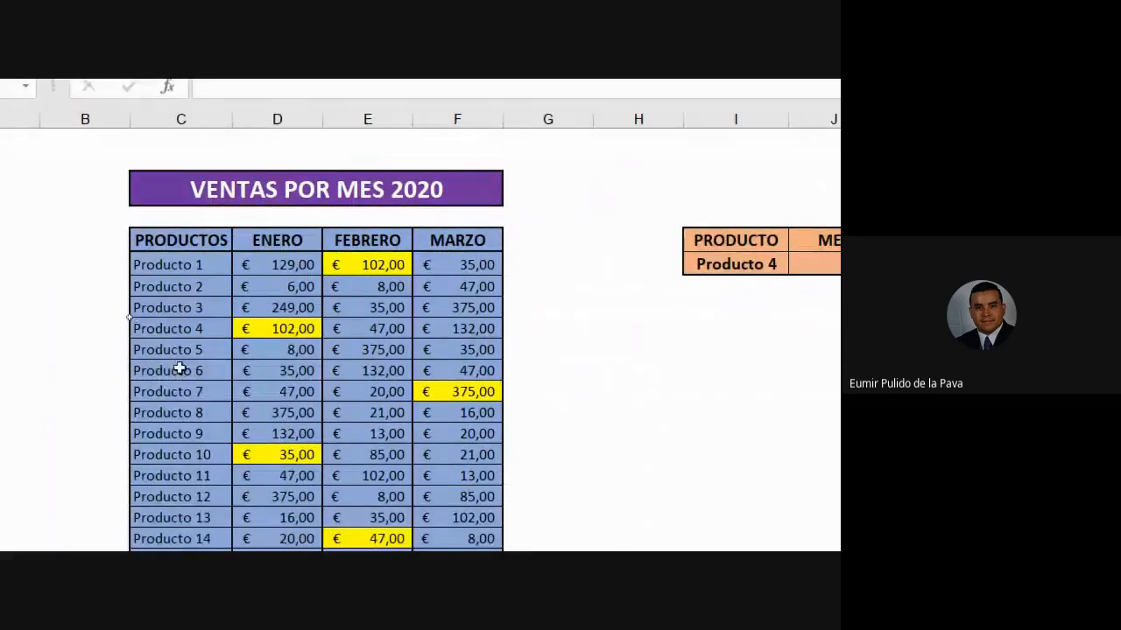
- Choose Producto 7 and compare its ENERO, FEBRERO and MARZO sales, noting March 375,00
left_click(172, 389)
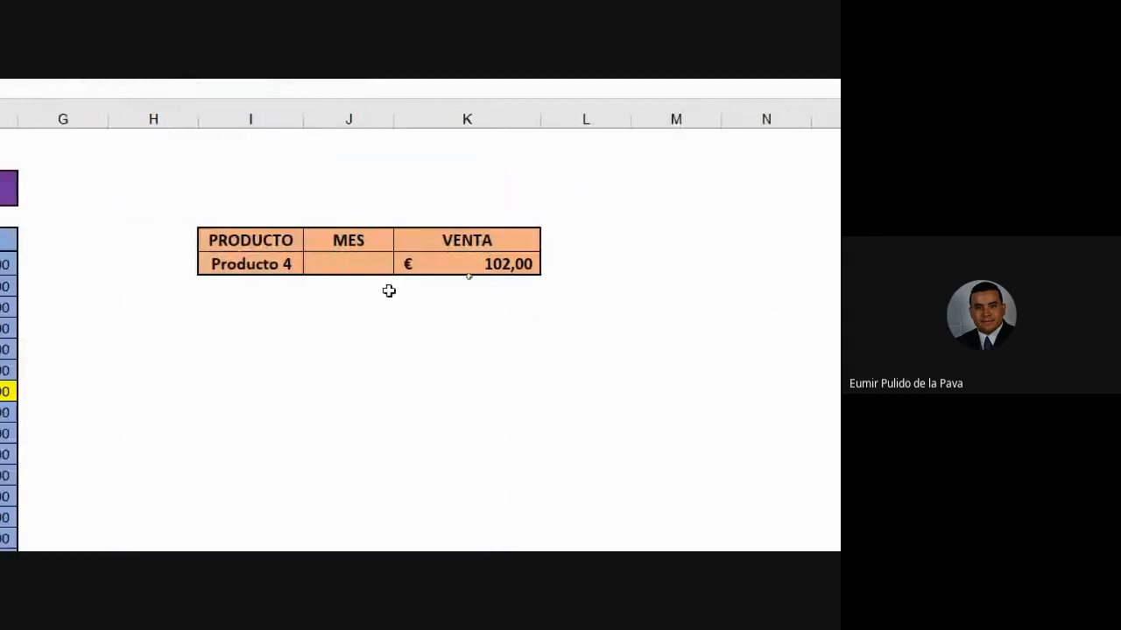
left_click(755, 263)
left_click(311, 263)
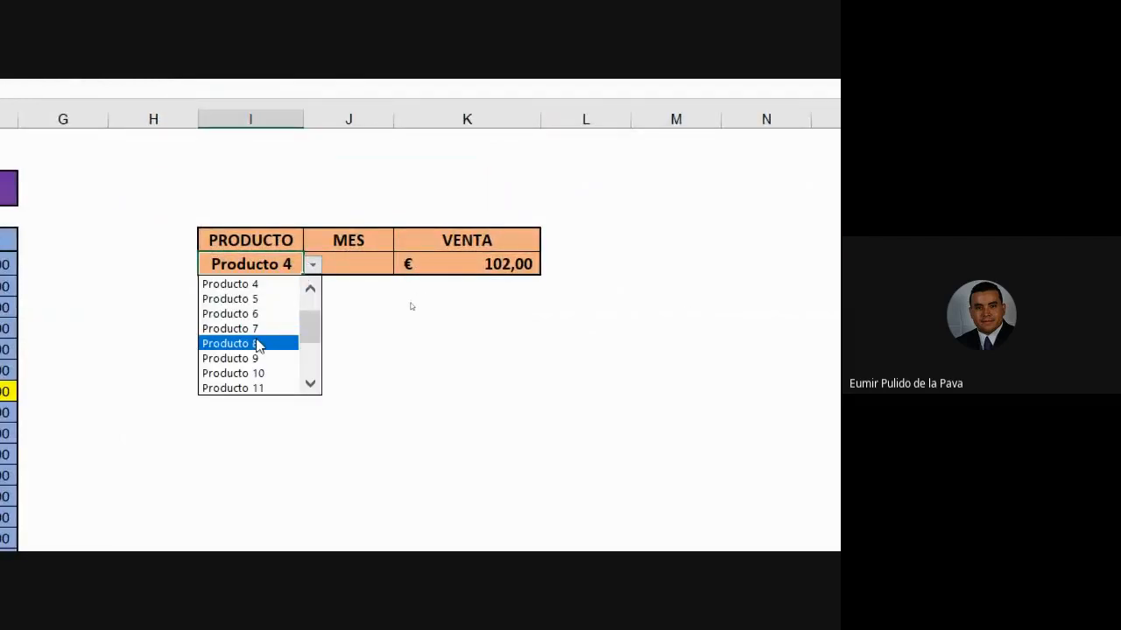
left_click(257, 330)
left_click(437, 264)
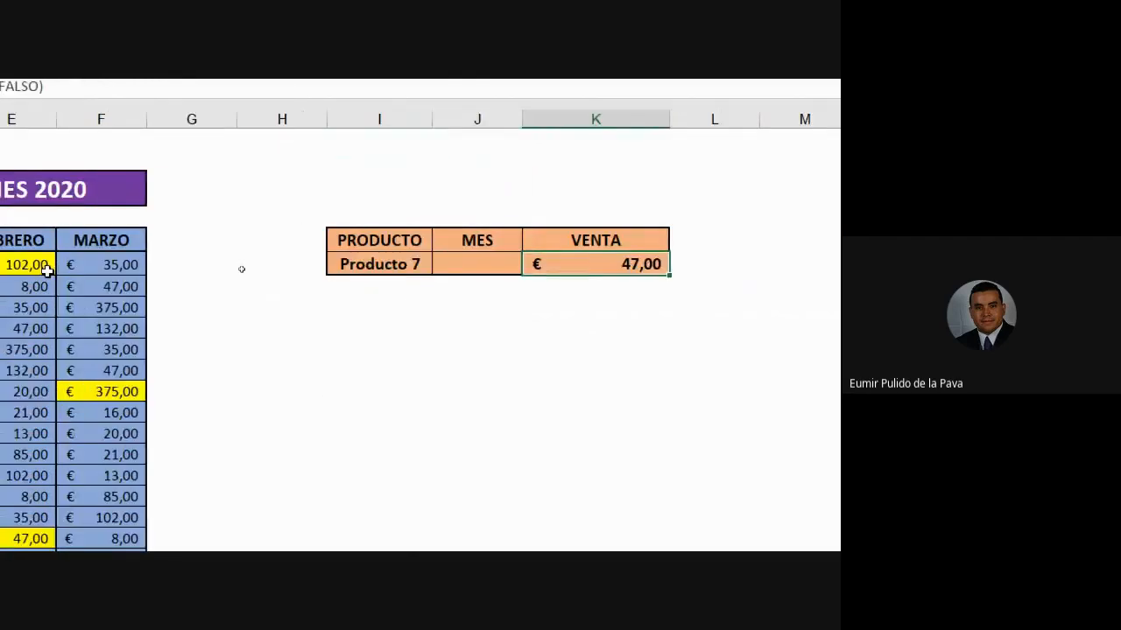
left_click(164, 392)
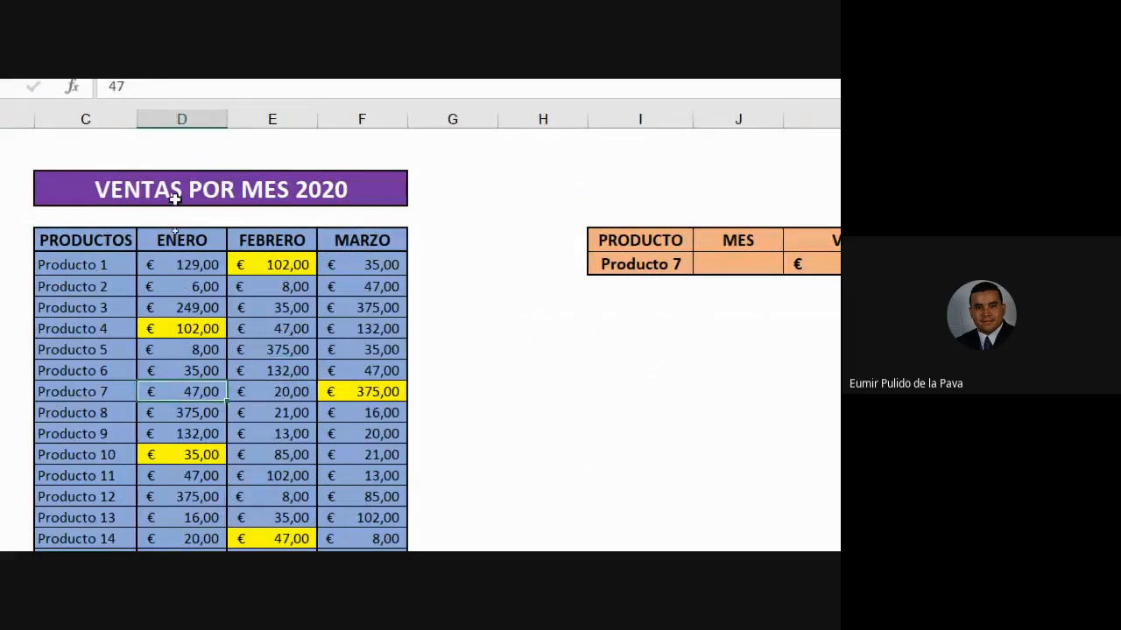
left_click(182, 119)
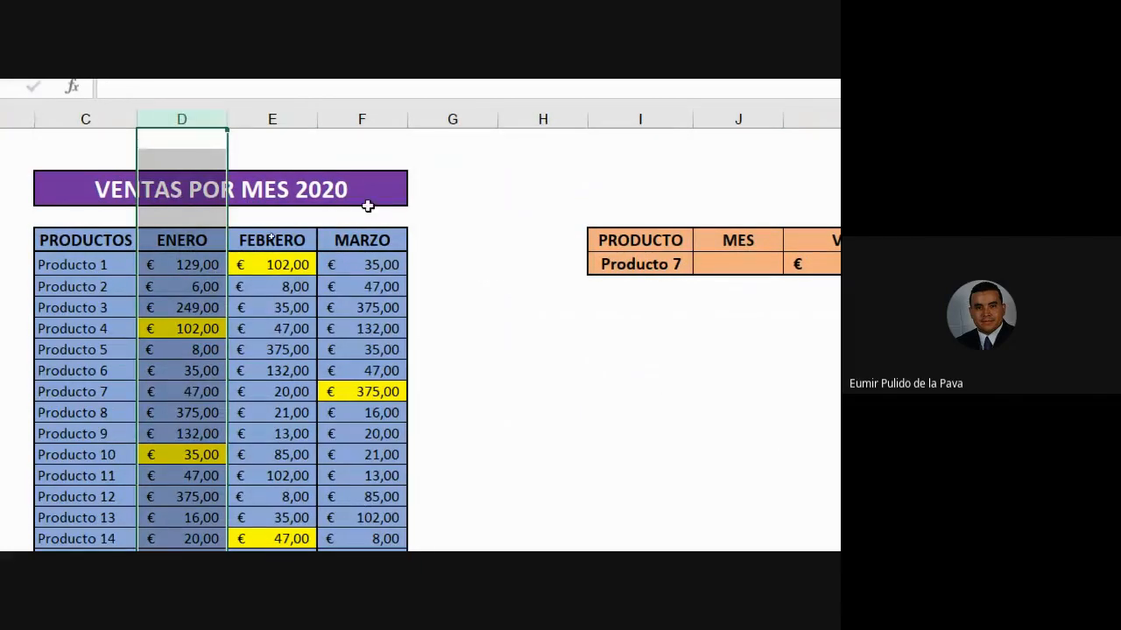
left_click(77, 118)
left_click(183, 119)
left_click(272, 118)
left_click(350, 118)
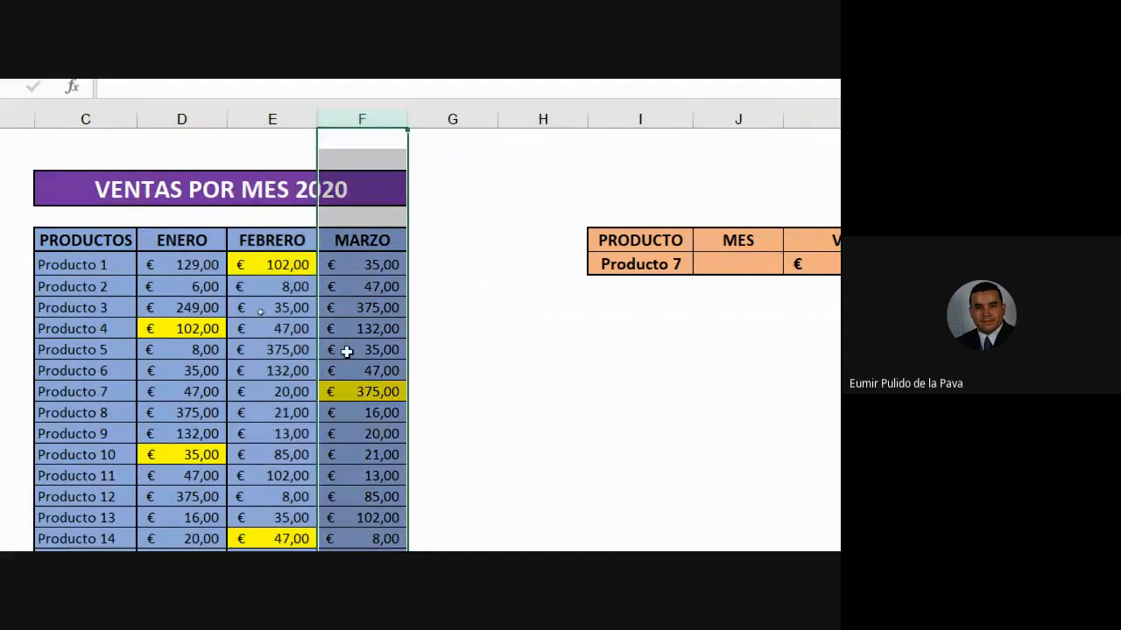
left_click(348, 391)
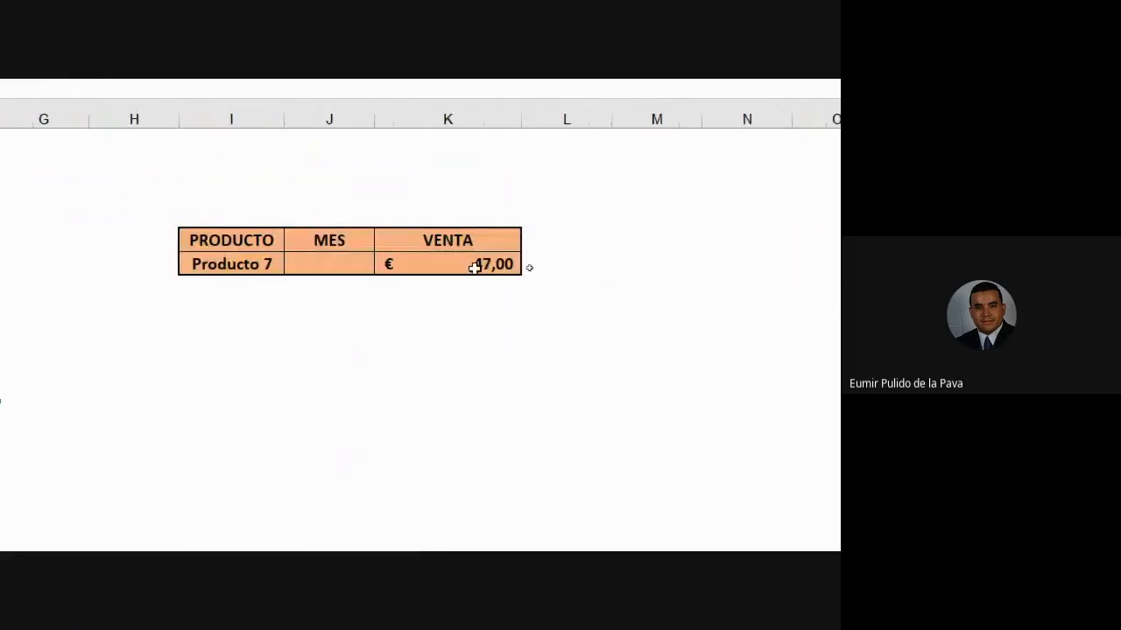
- Change the column index from 2 to 4 so VENTA returns MARZO's € 375,00
double_click(474, 267)
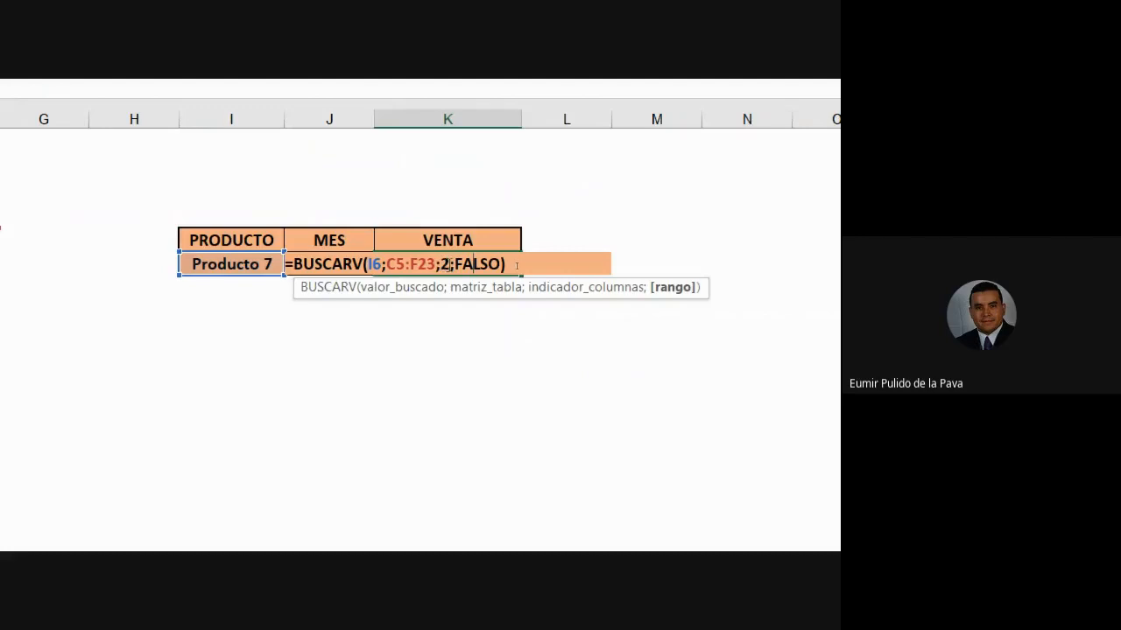
key("Left")
key("BackSpace")
type("4")
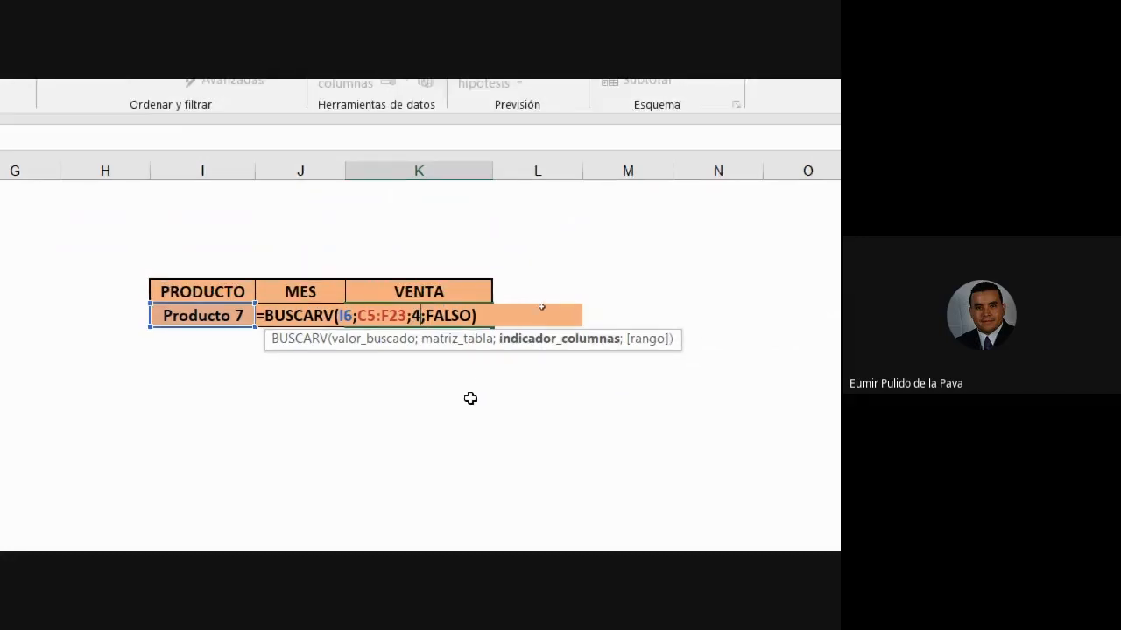
key("Return")
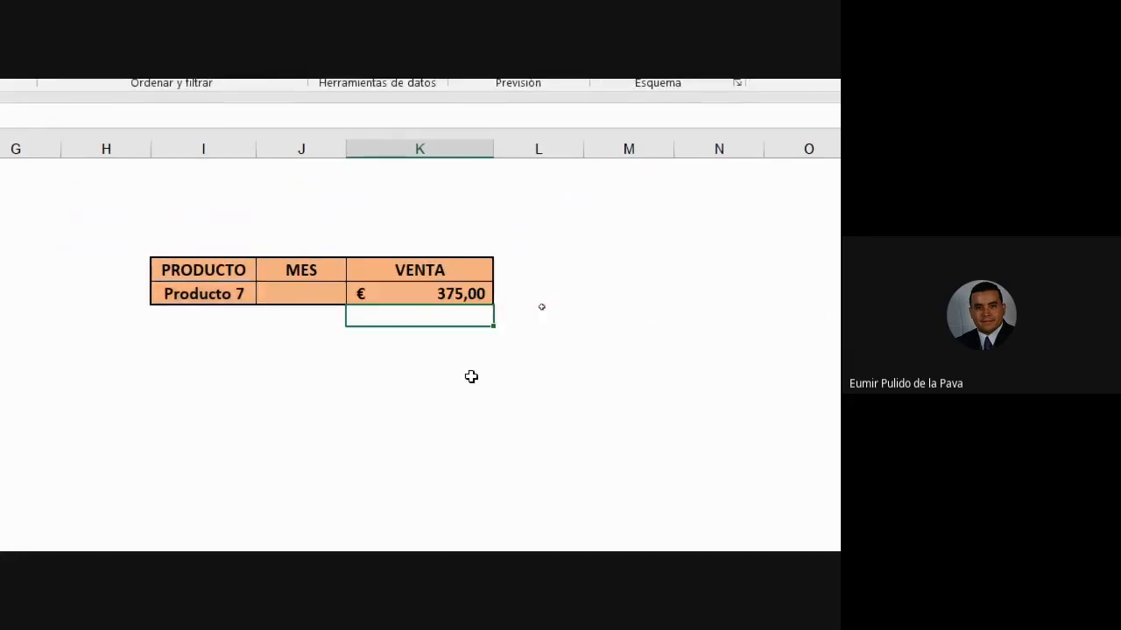
- Reset the screen magnifier to 100% and minimize it, then return to the Excel workbook
mouse_move(223, 523)
left_click(186, 464)
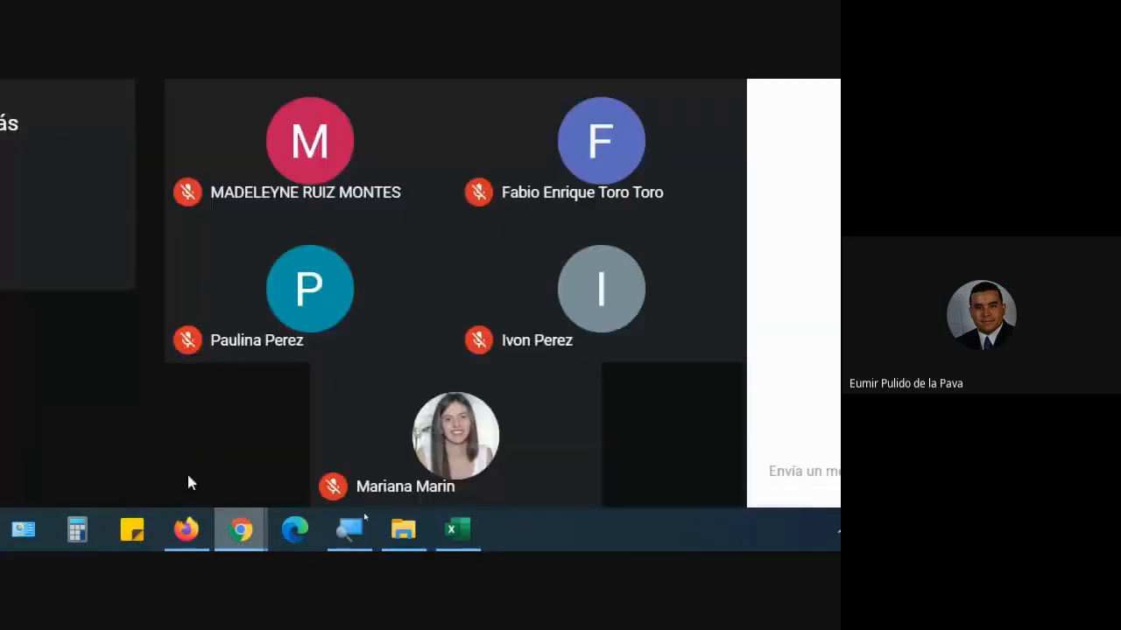
left_click(352, 531)
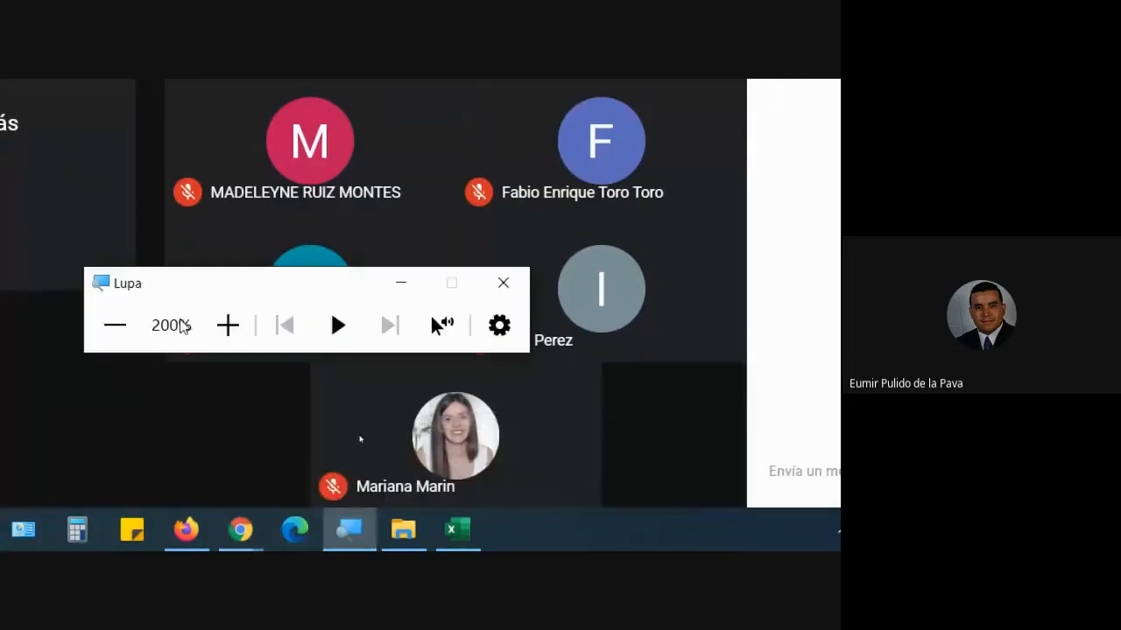
left_click(110, 325)
left_click(465, 418)
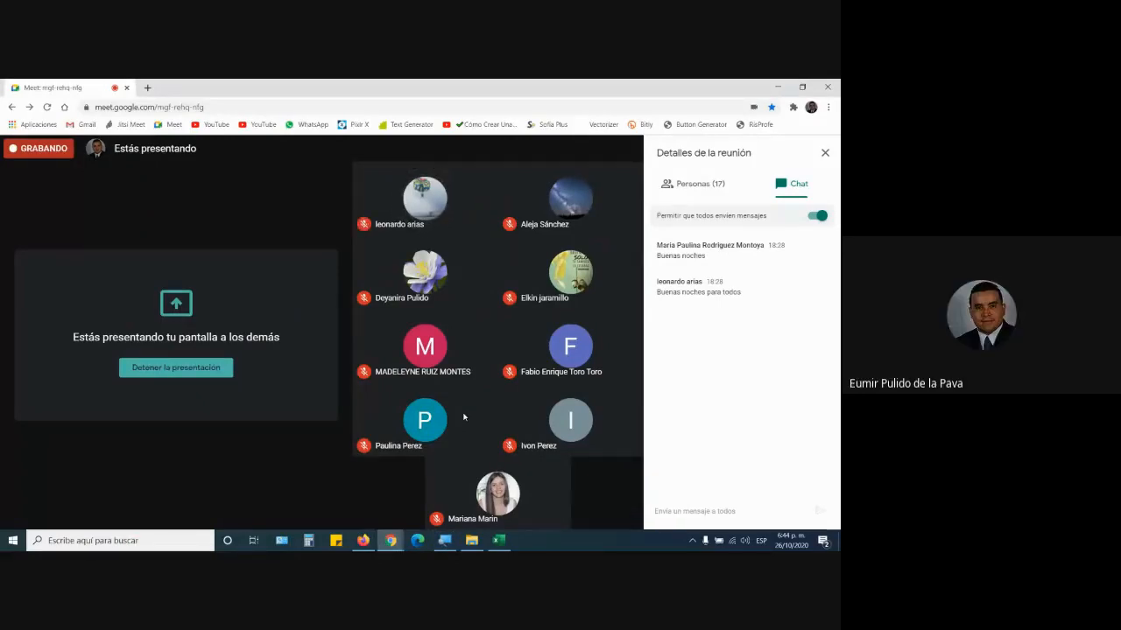
left_click(498, 540)
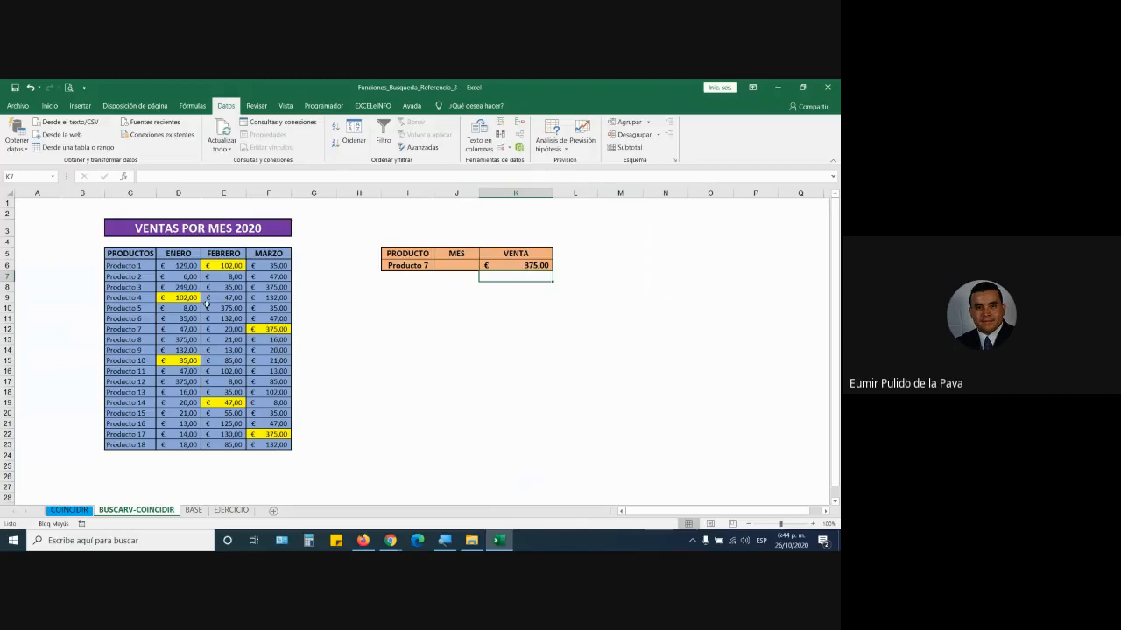
left_click_drag(131, 266, 267, 265)
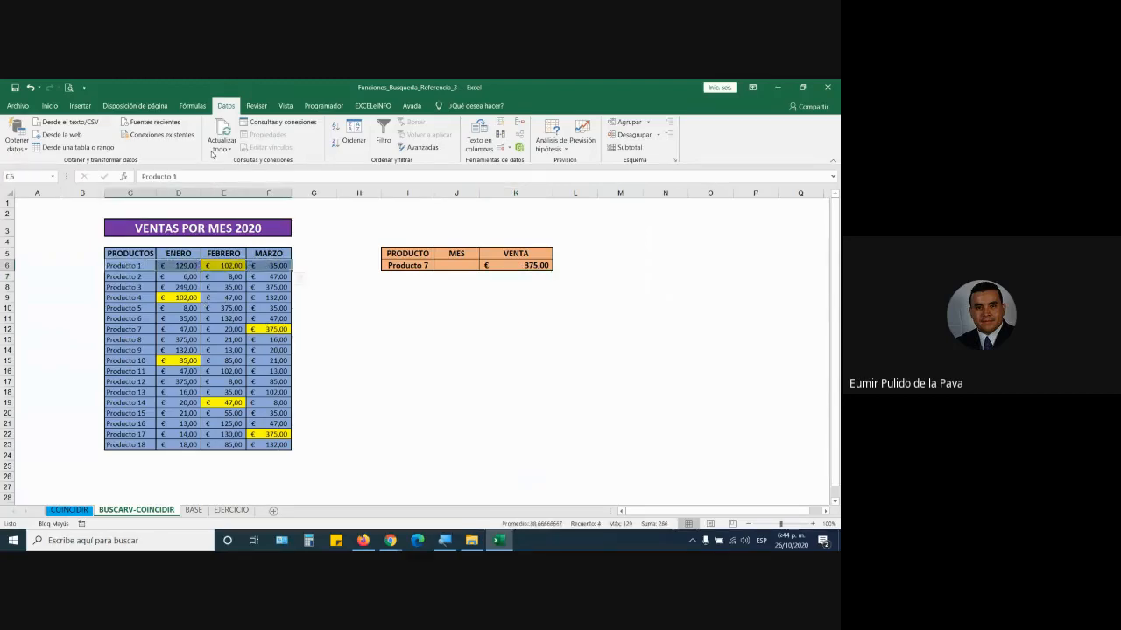
left_click(49, 105)
left_click(173, 143)
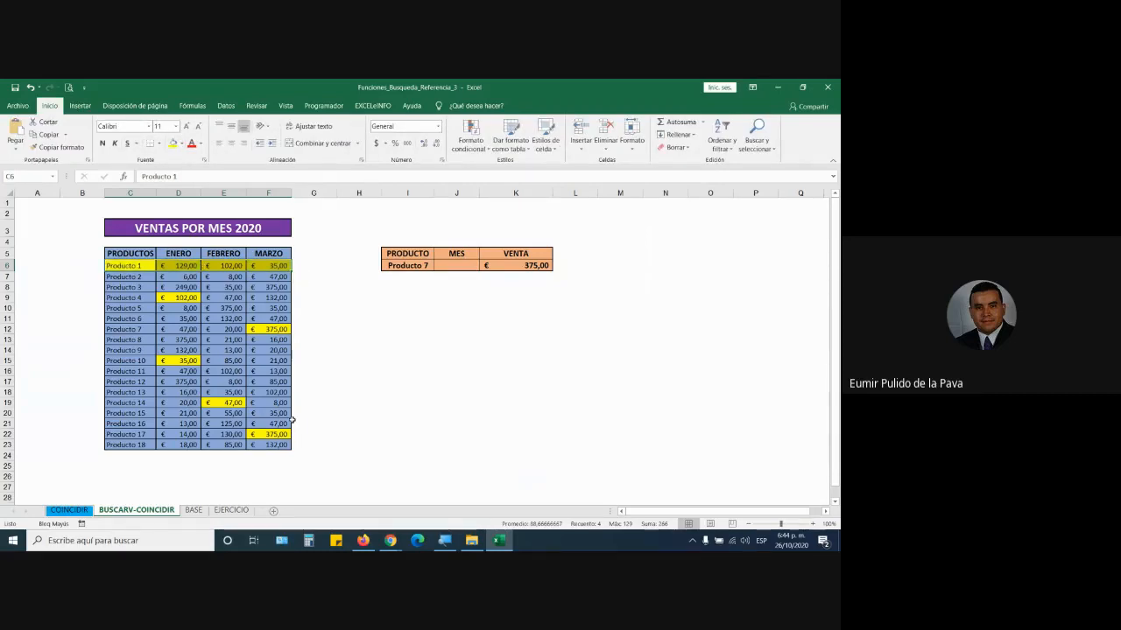
key("ctrl+z")
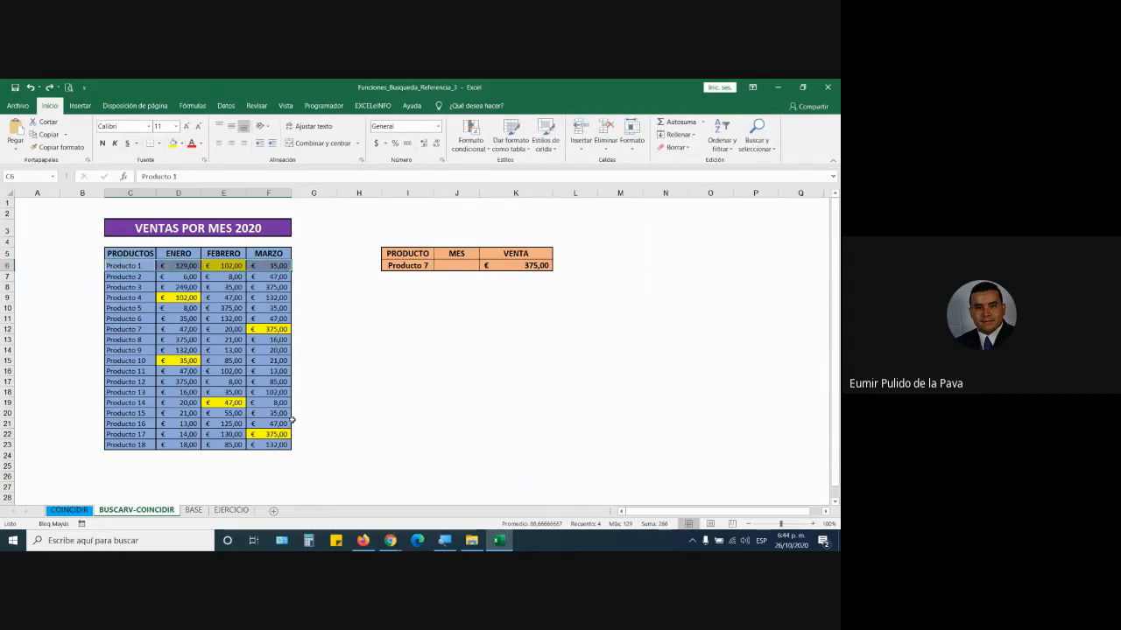
double_click(530, 265)
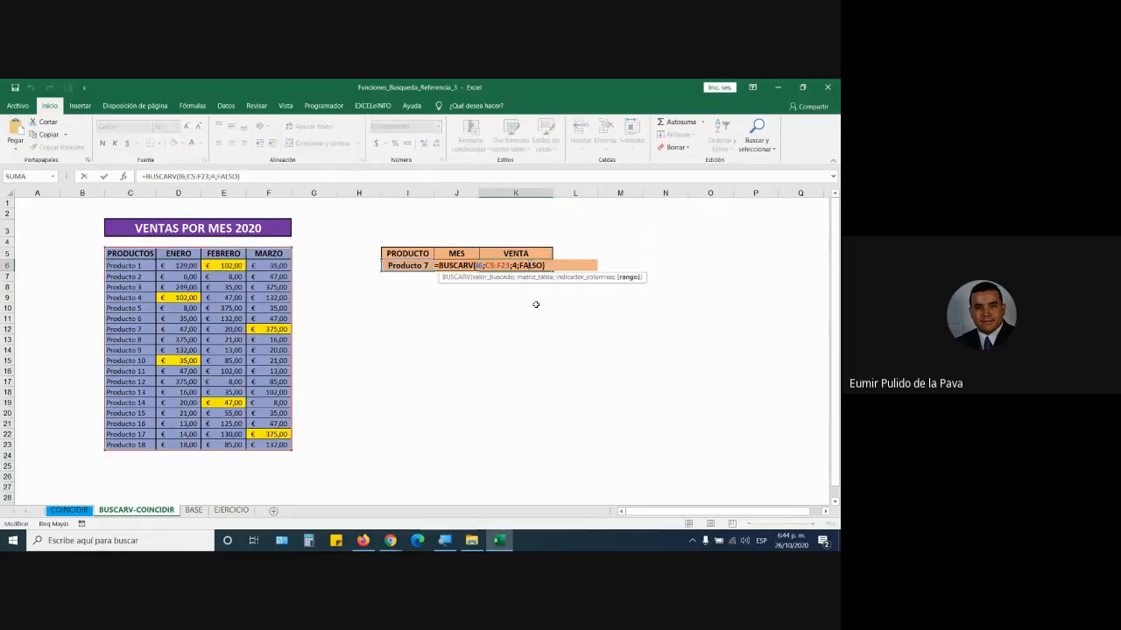
key("Return")
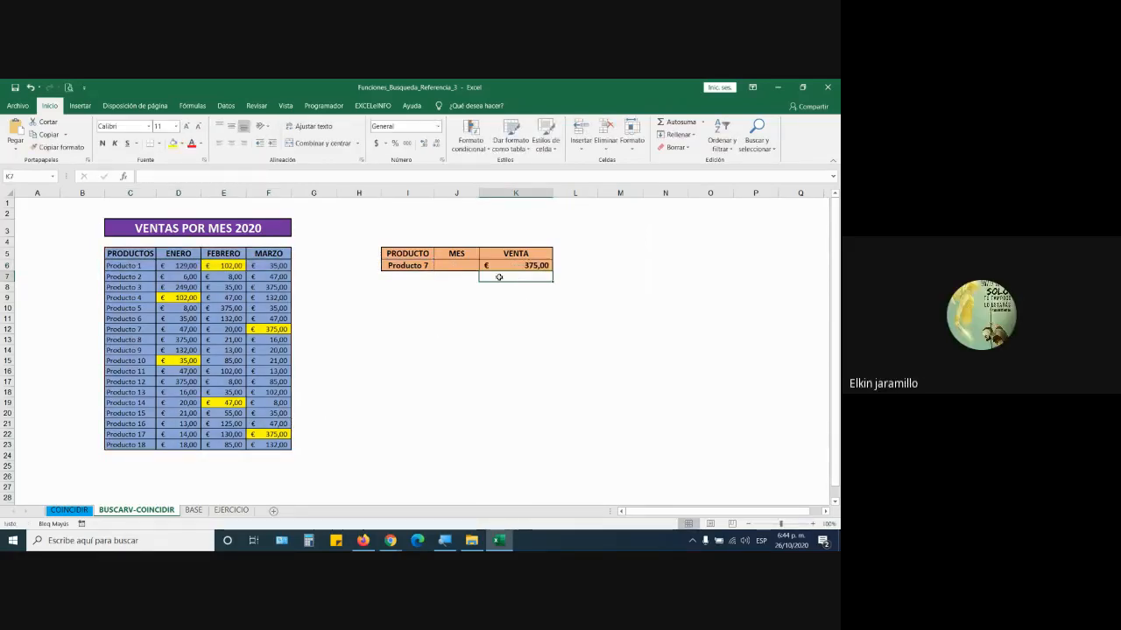
left_click(812, 524)
left_click(813, 523)
left_click(812, 523)
left_click(813, 524)
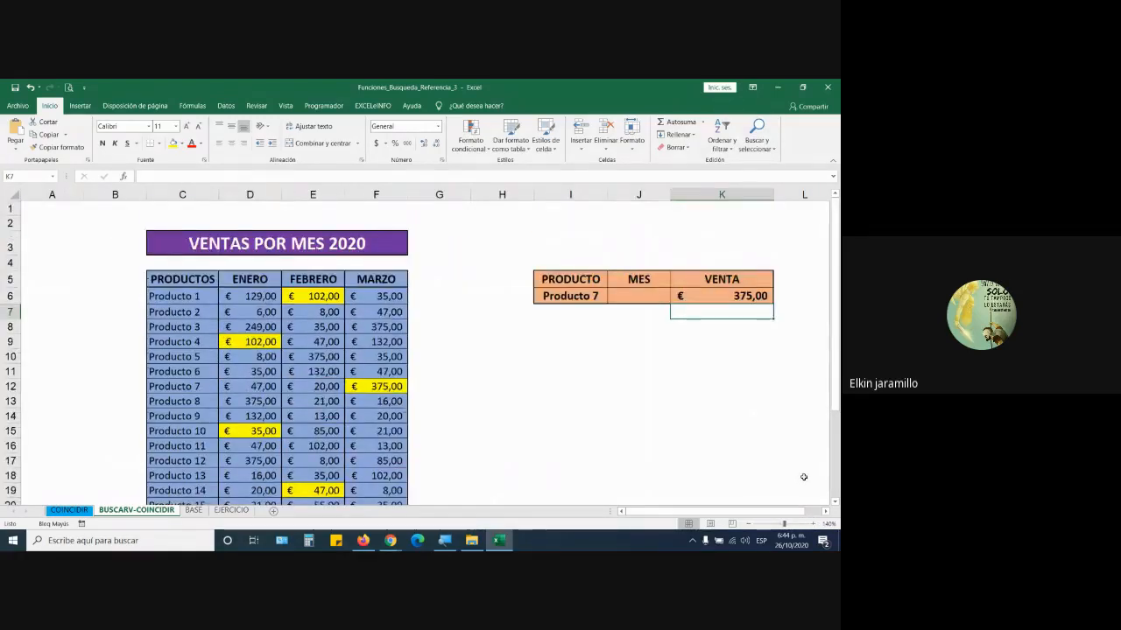
double_click(709, 296)
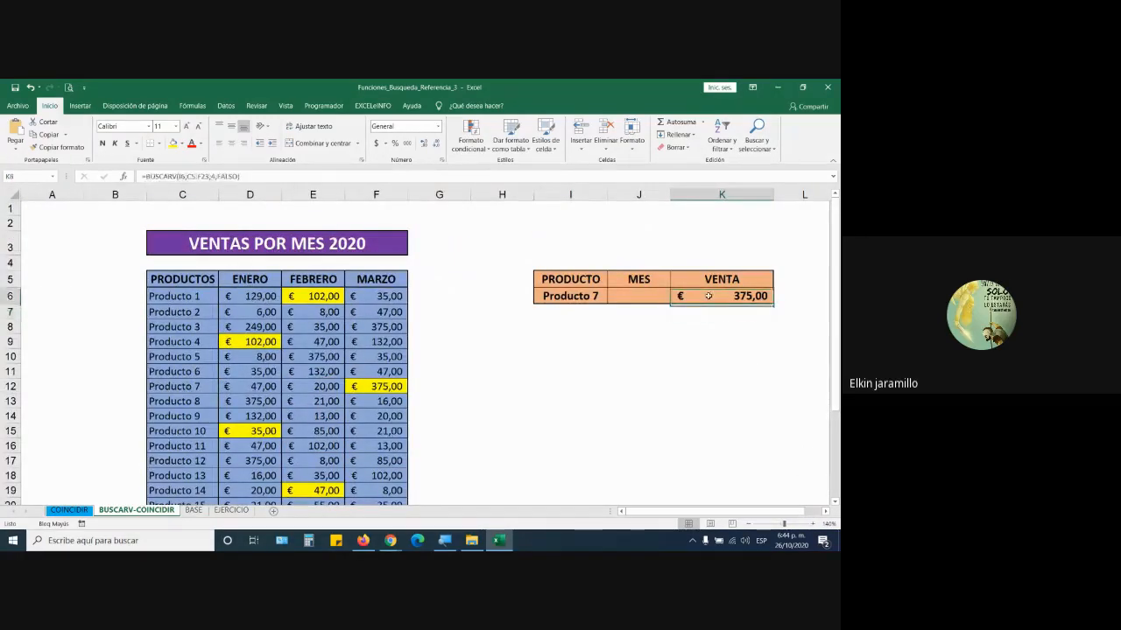
left_click_drag(685, 296, 721, 296)
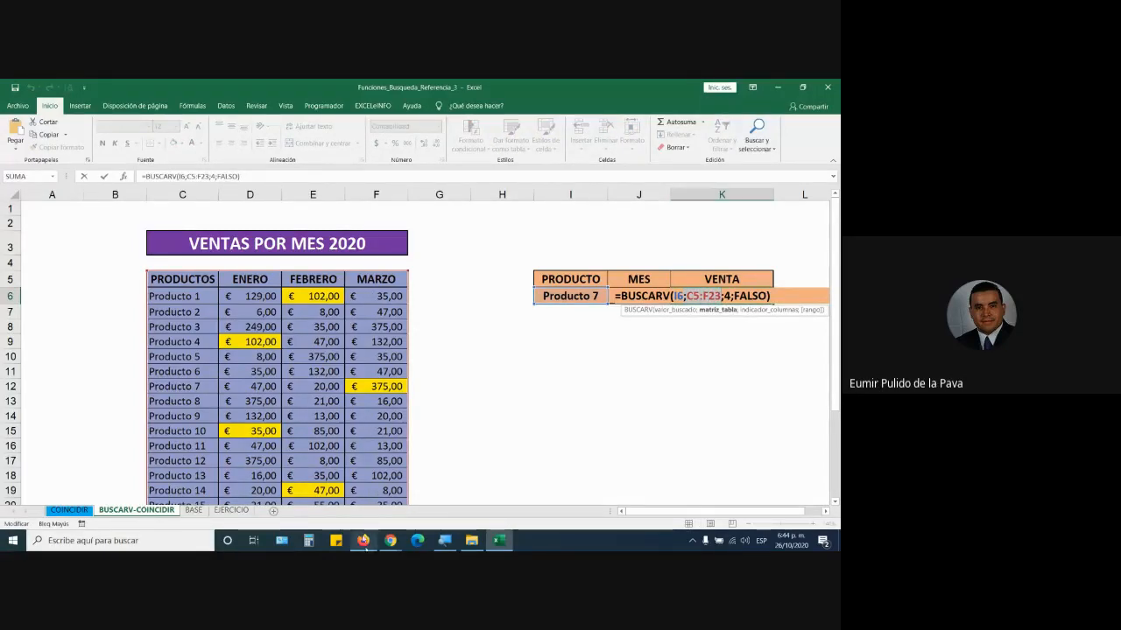
scroll(323, 379, "down", 1)
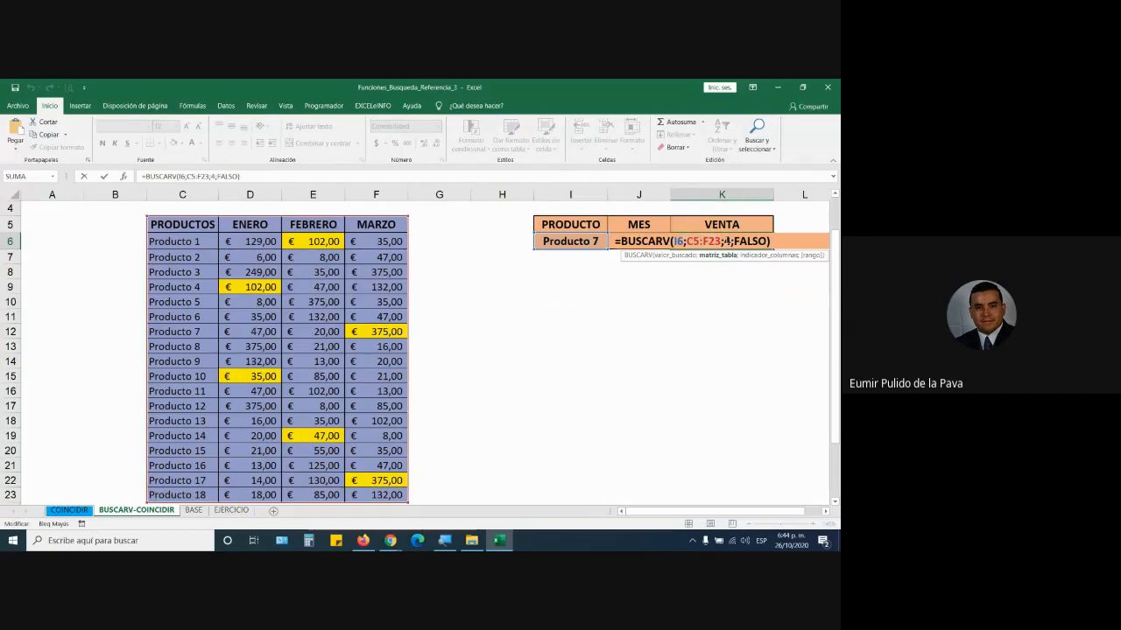
left_click(727, 241)
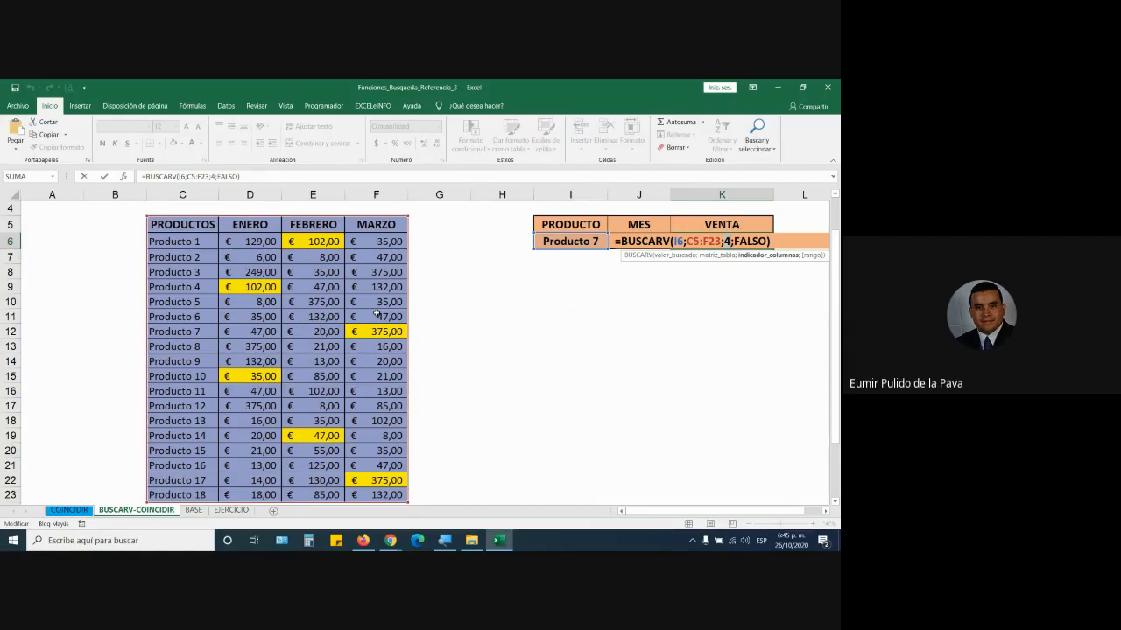
key("Return")
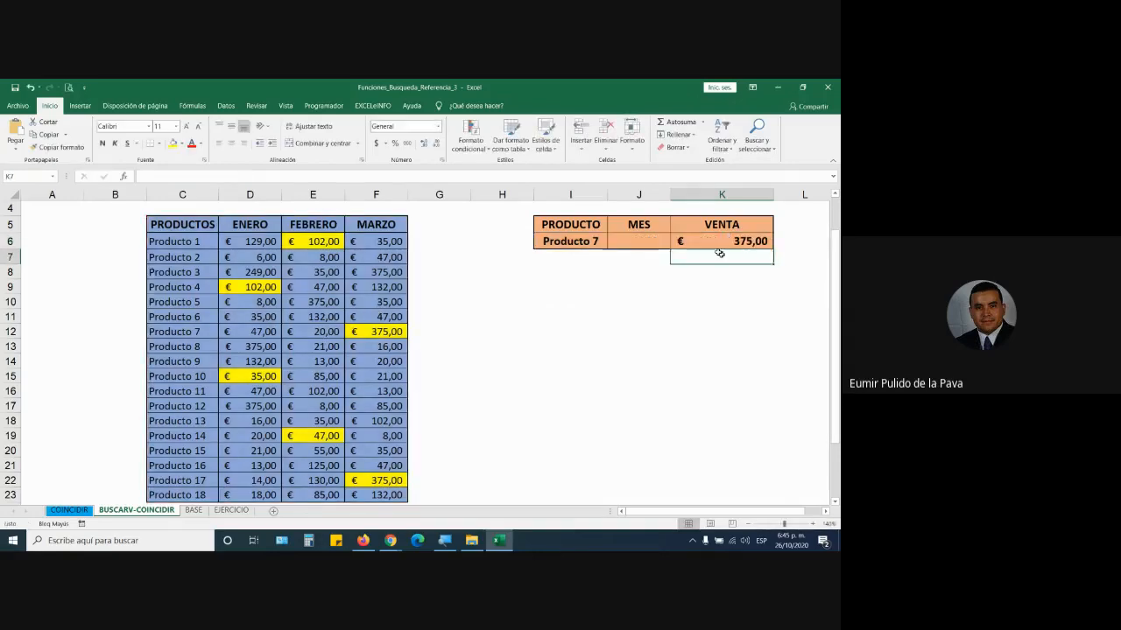
left_click(423, 225)
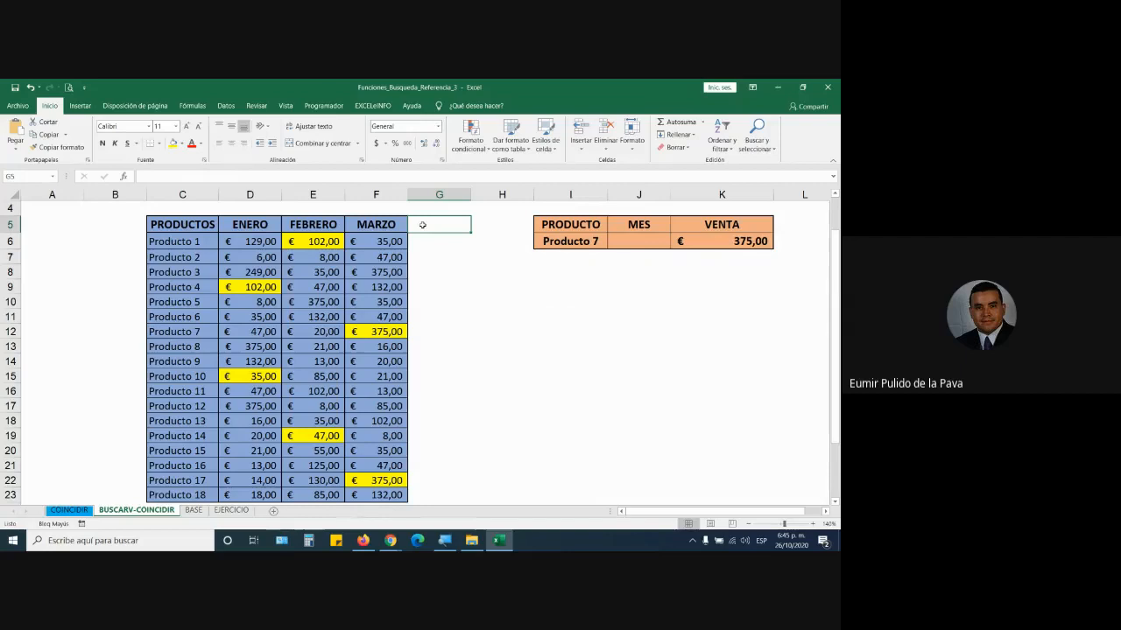
- Auto-fill ABRIL and MAYO after MARZO in F5:H5, then review the K6 formula, keeping 375,00
left_click(400, 225)
left_click_drag(407, 233, 521, 229)
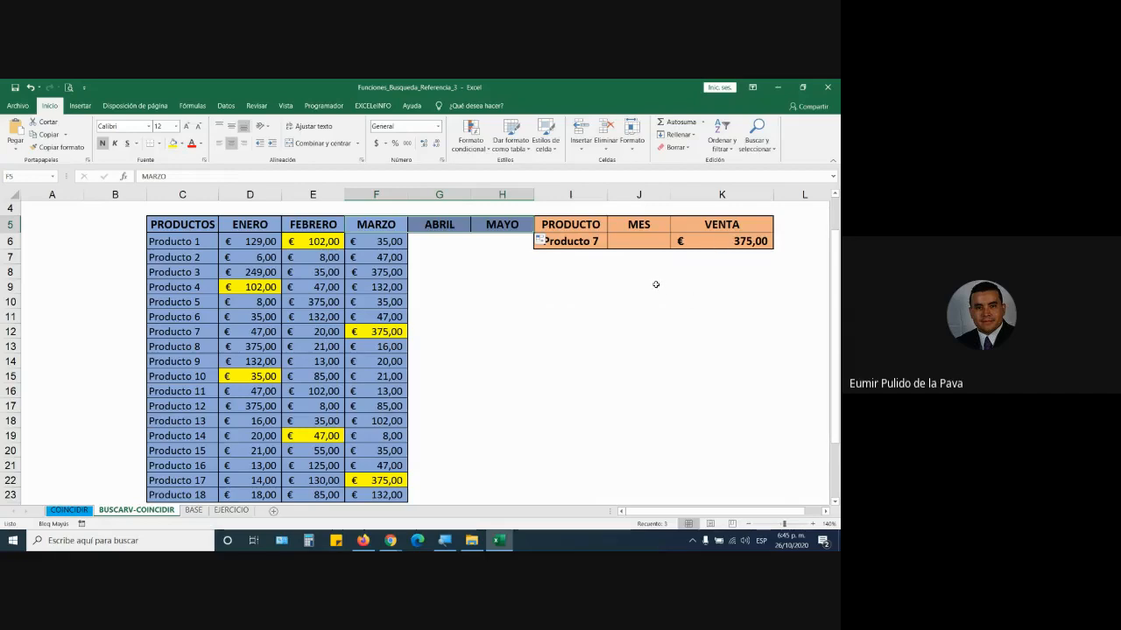
double_click(725, 242)
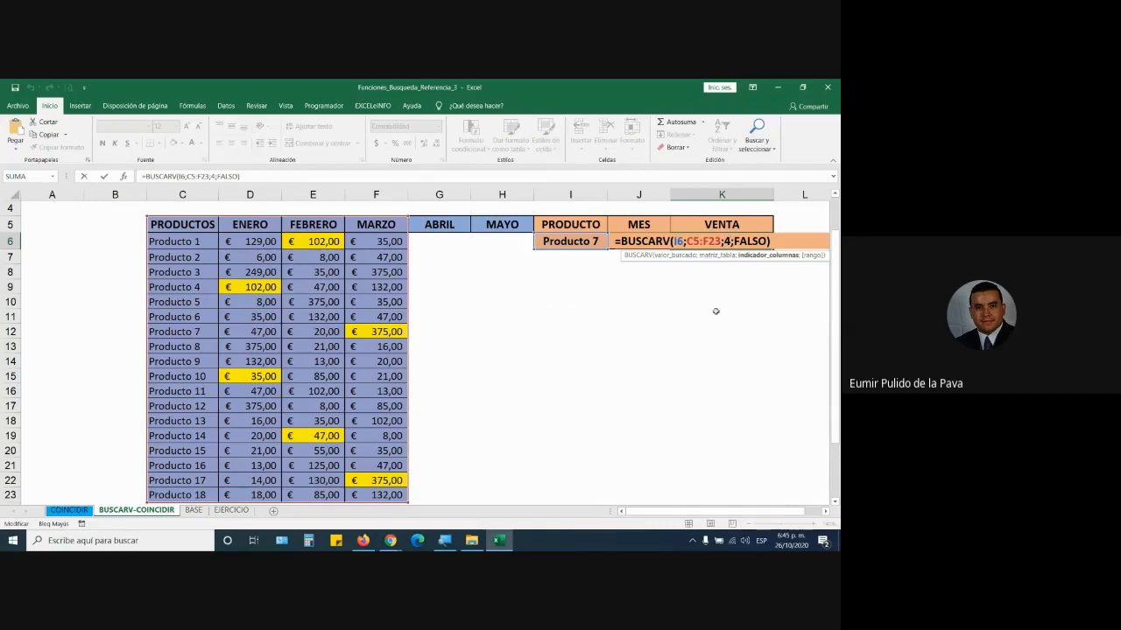
key("Escape")
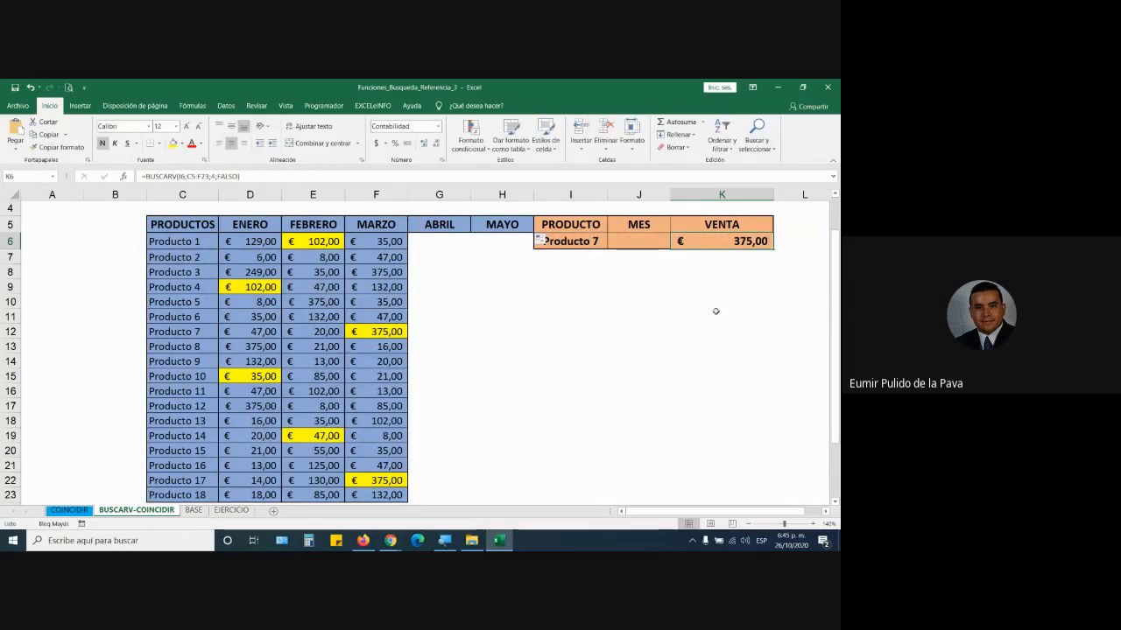
double_click(729, 242)
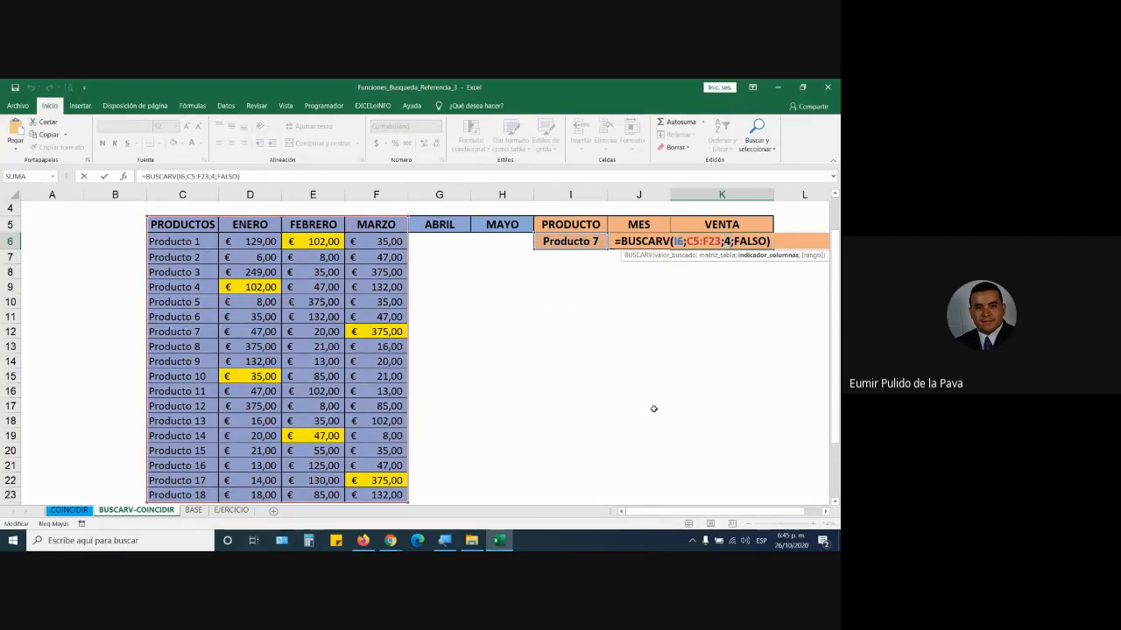
left_click(635, 433)
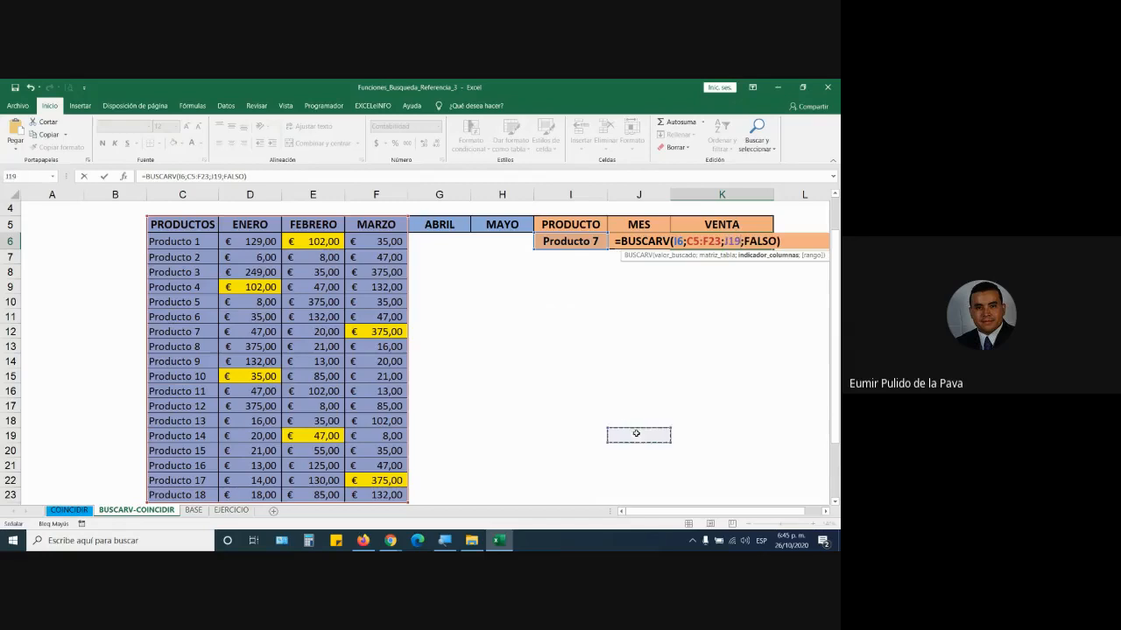
key("Escape")
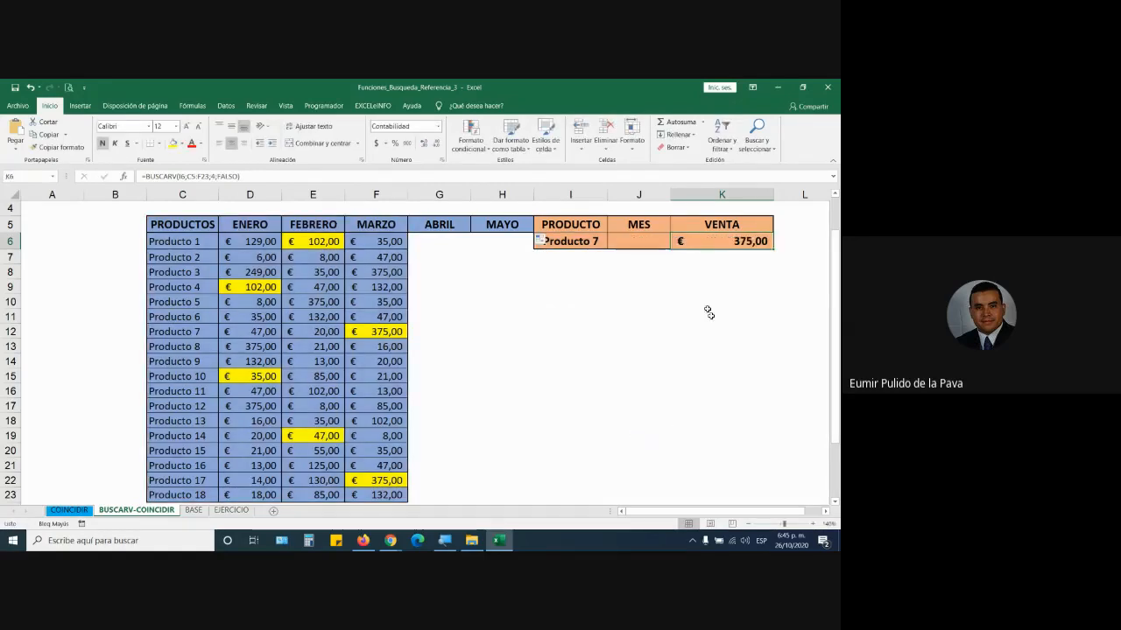
double_click(714, 244)
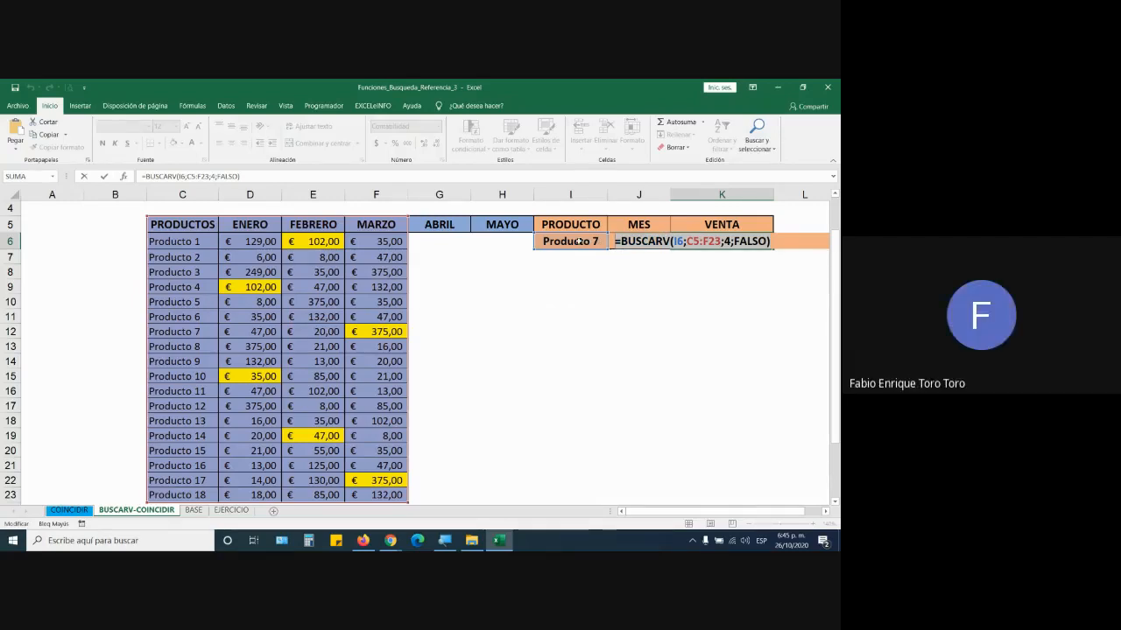
key("Return")
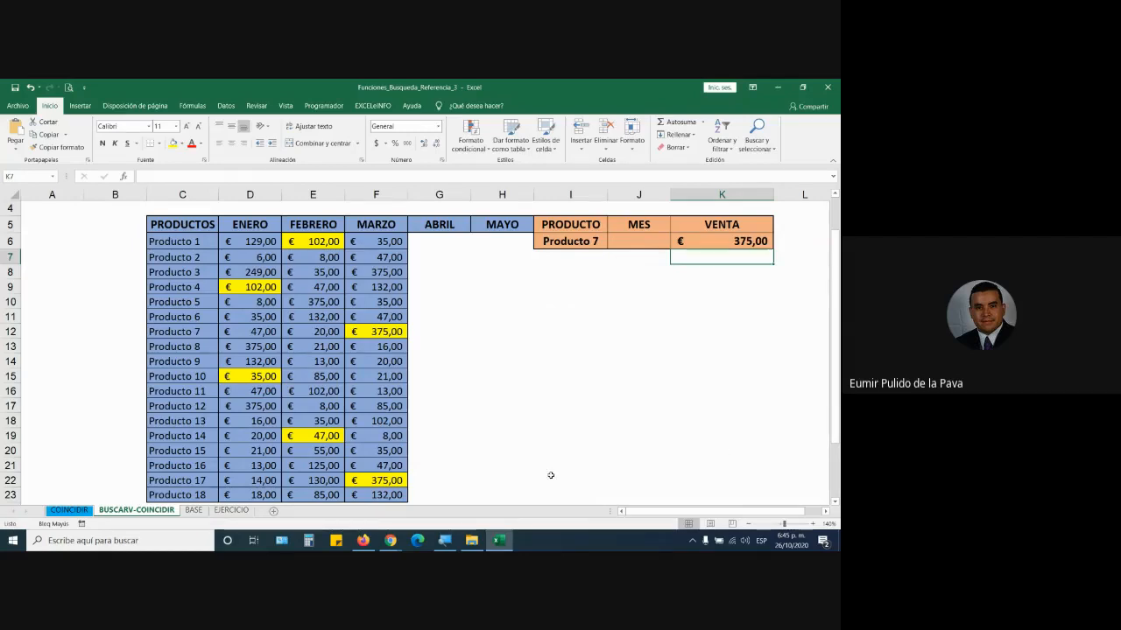
- Admit the waiting guest to the Google Meet call and return to the Excel workbook
mouse_move(391, 540)
left_click(369, 489)
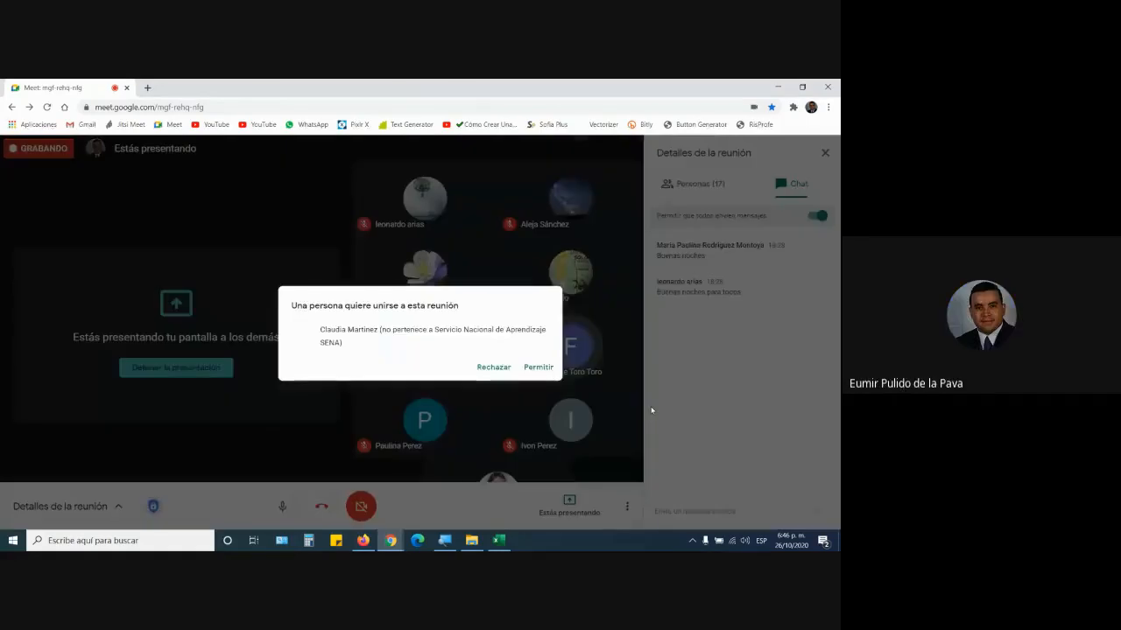
left_click(542, 370)
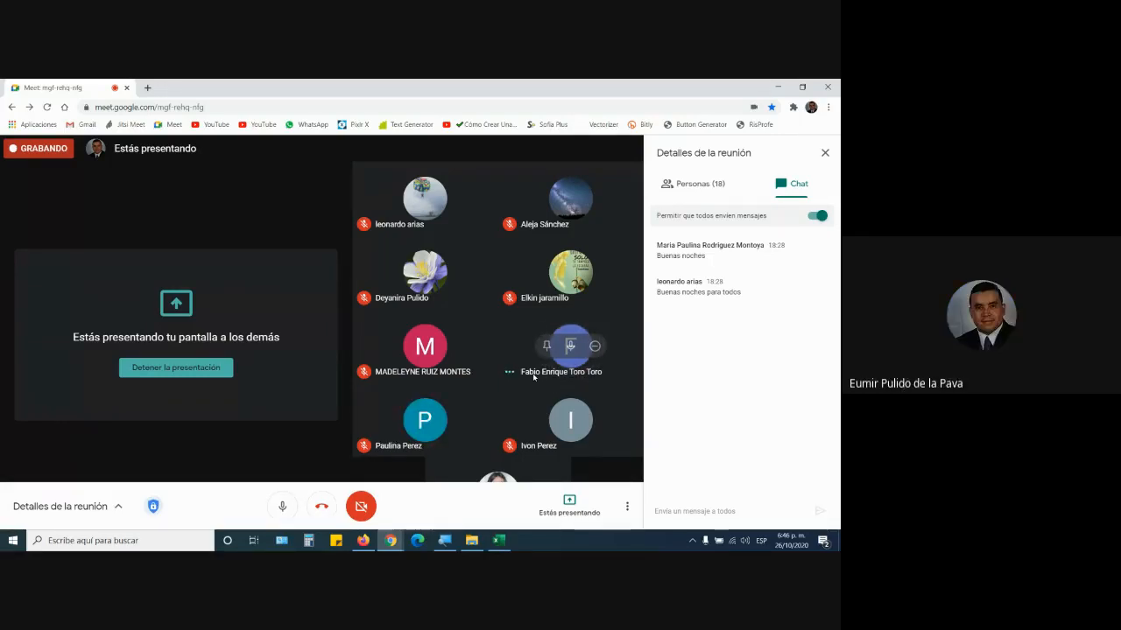
left_click(506, 547)
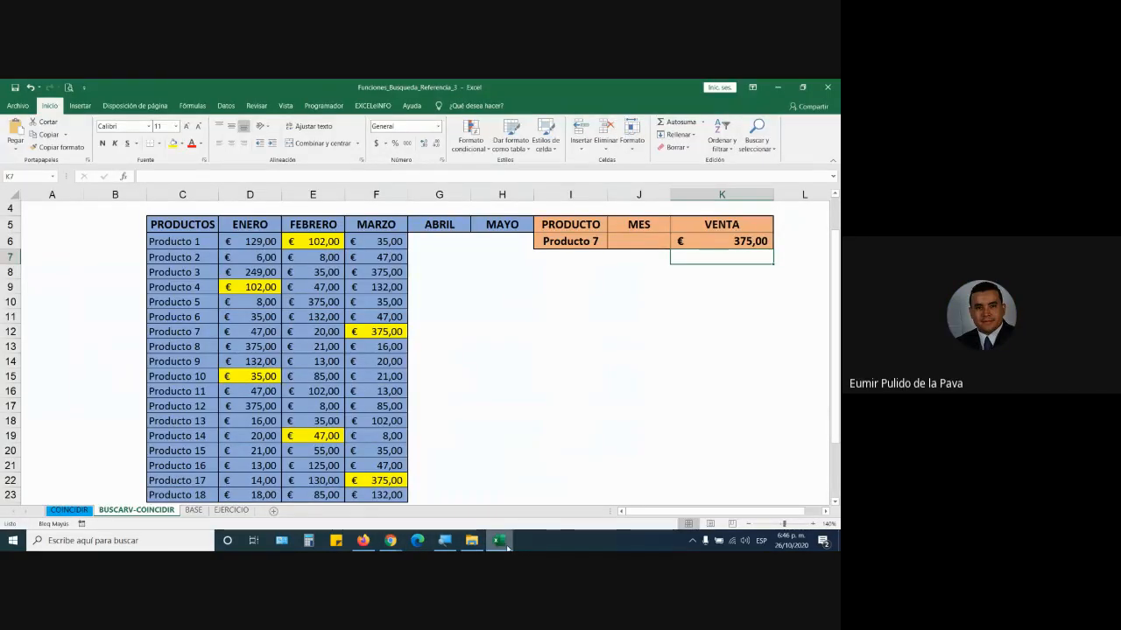
- Review the K6 lookup formula and neighbouring cells K7 and K8 without changes
double_click(745, 242)
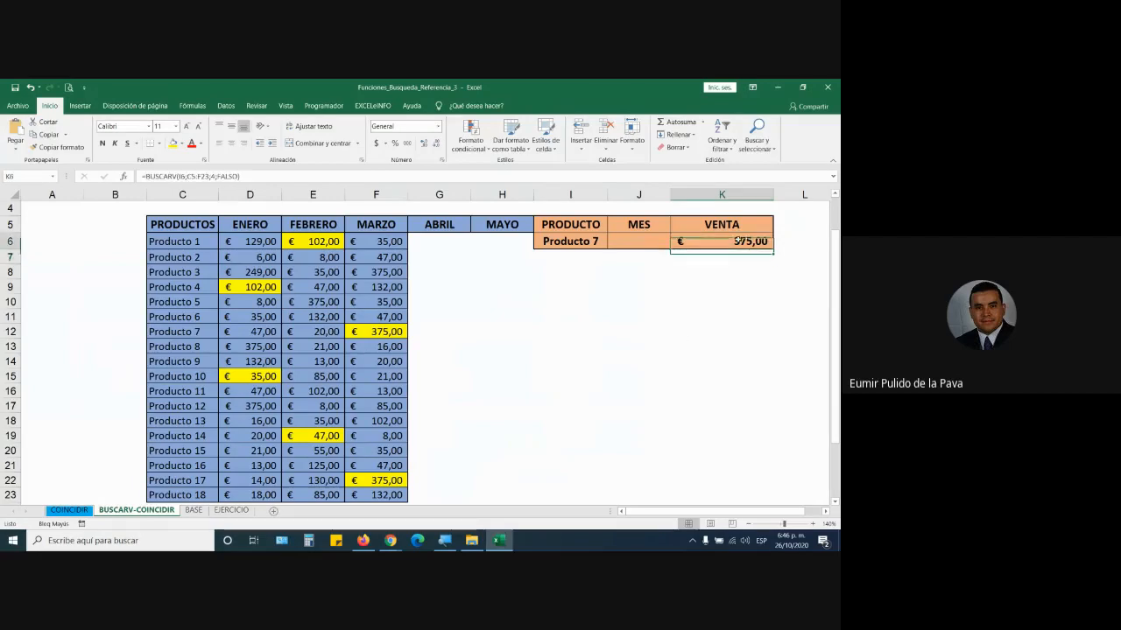
left_click(721, 241)
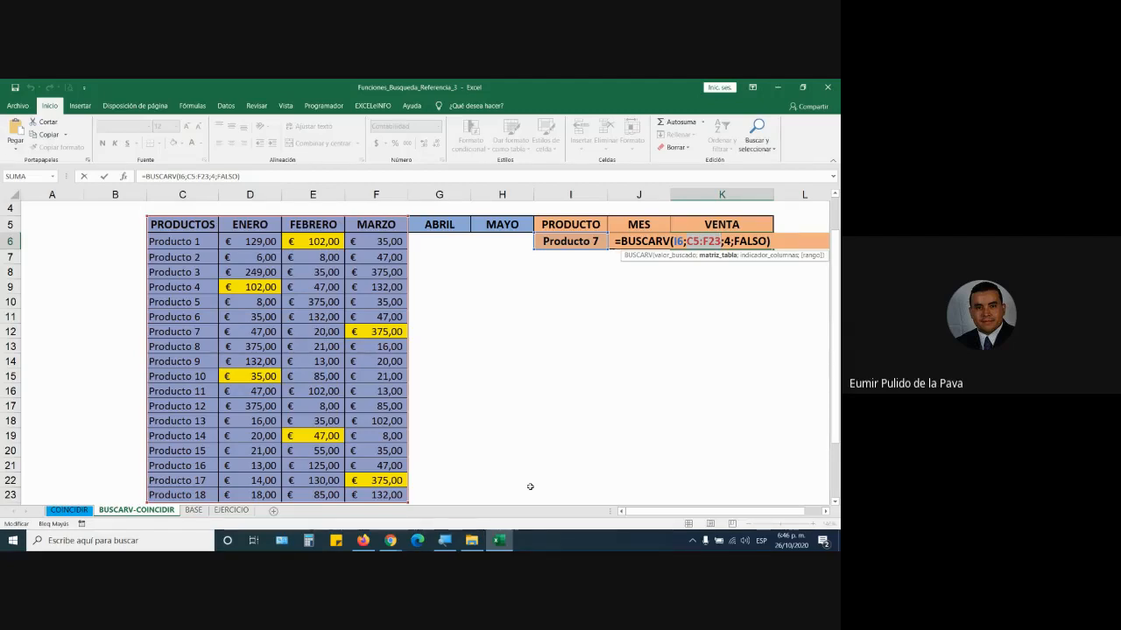
key("Return")
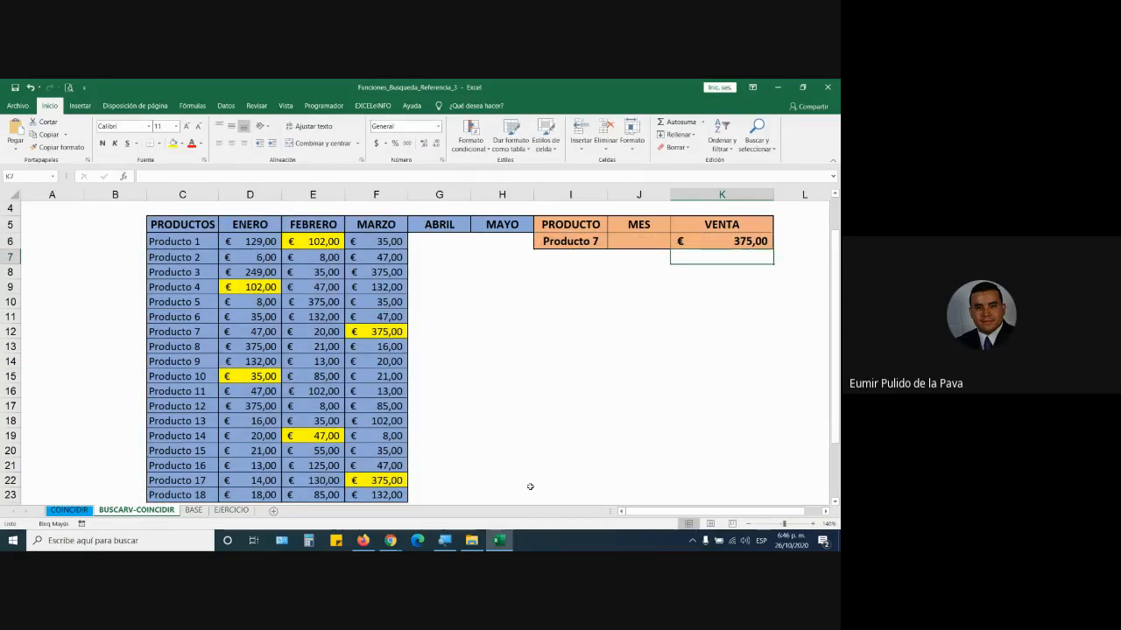
left_click(718, 241)
left_click(723, 258)
left_click(717, 274)
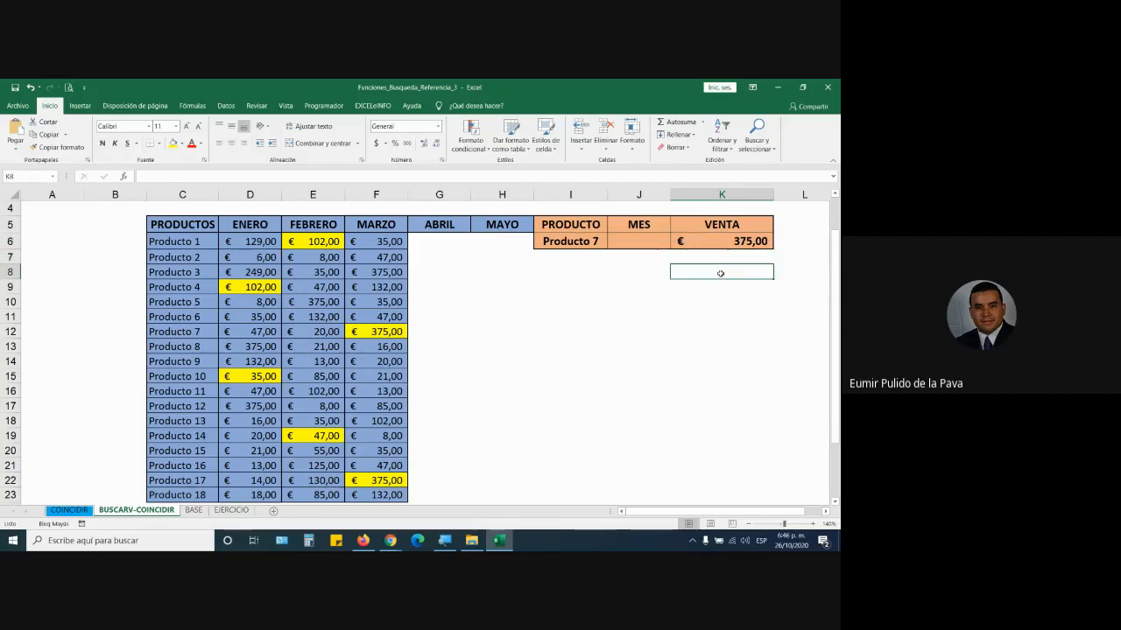
left_click(719, 240)
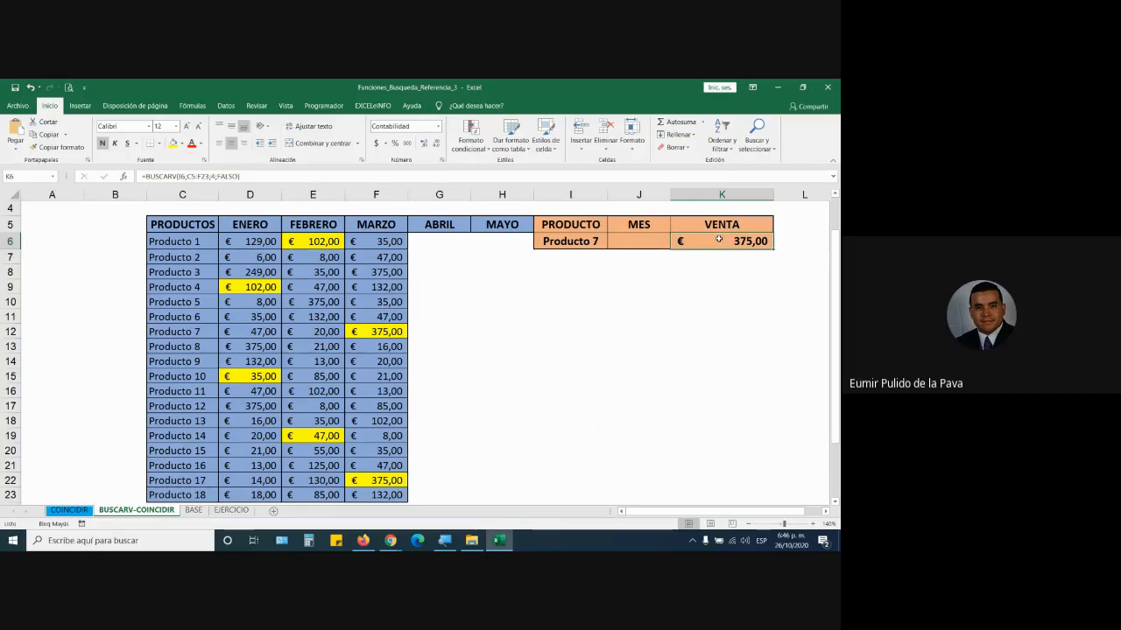
- Enlarge the screen with the magnifier and select the column number 4 in K6's formula
double_click(718, 240)
left_click(729, 242)
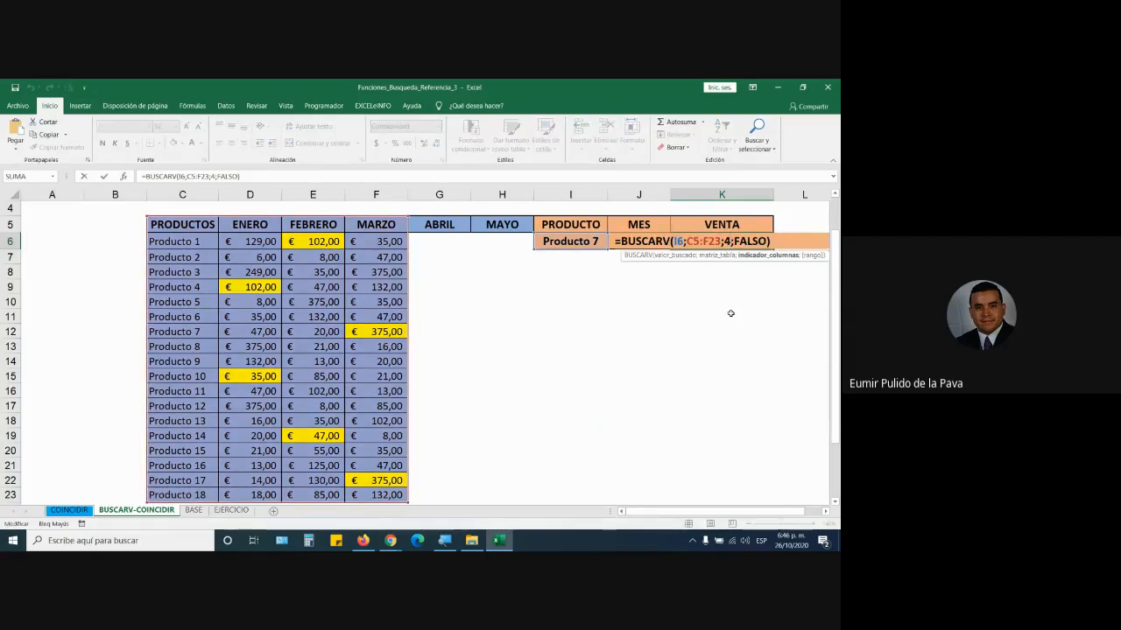
left_click(445, 541)
left_click(375, 444)
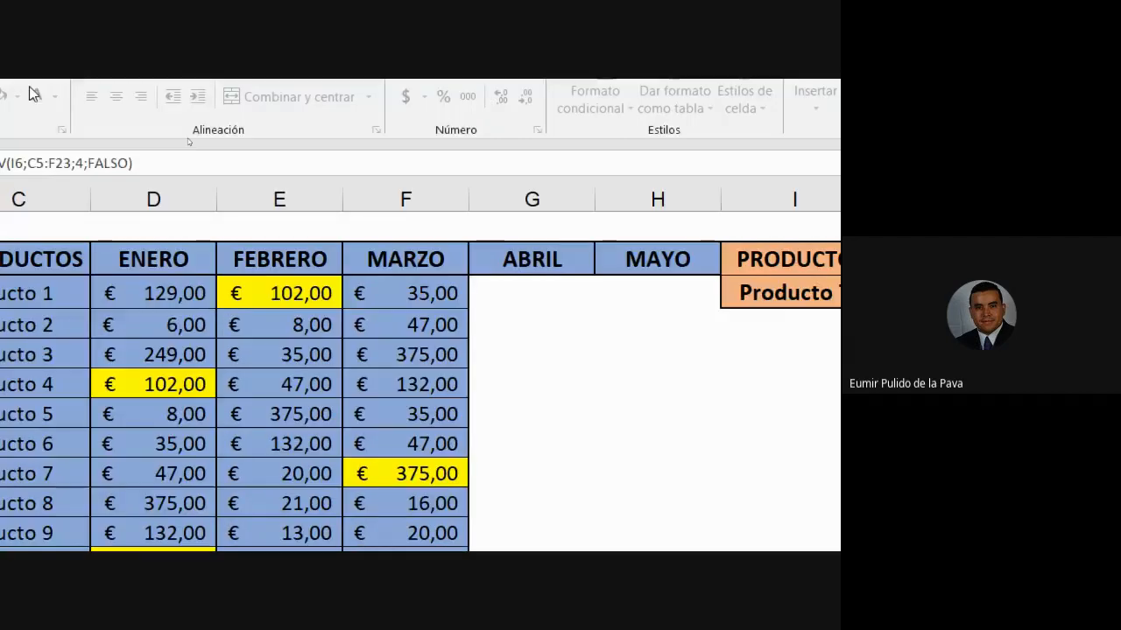
left_click(623, 307)
left_click_drag(604, 300, 625, 315)
left_click(604, 311)
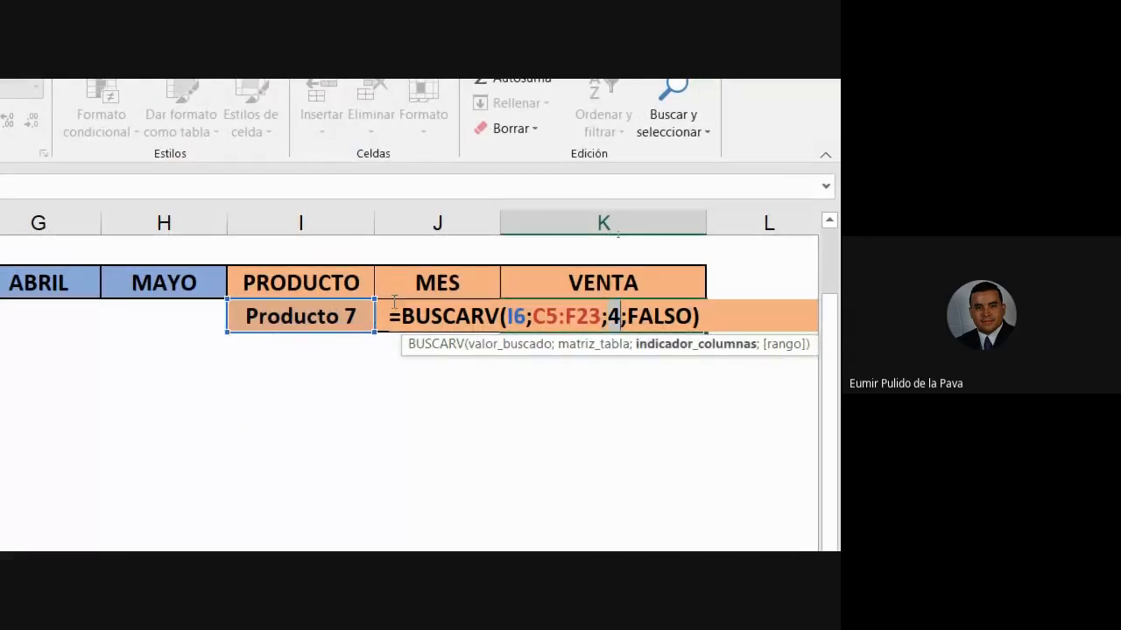
key("Return")
- Replace column number 4 with J6, making =BUSCARV(I6;C5:F23;J6;FALSO)
left_click(448, 313)
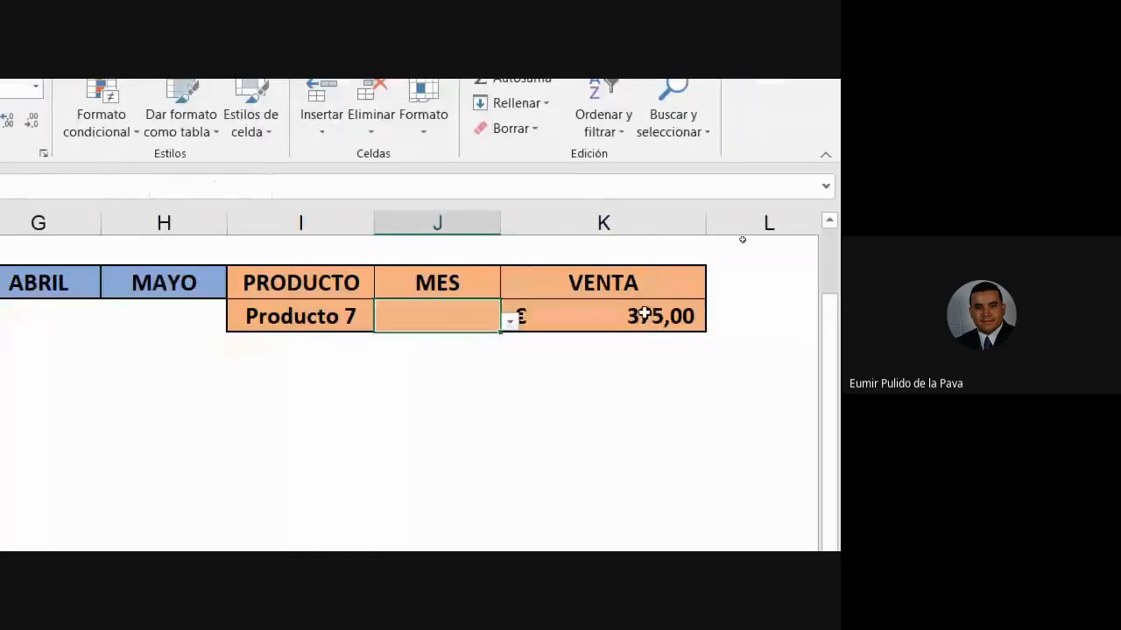
double_click(646, 318)
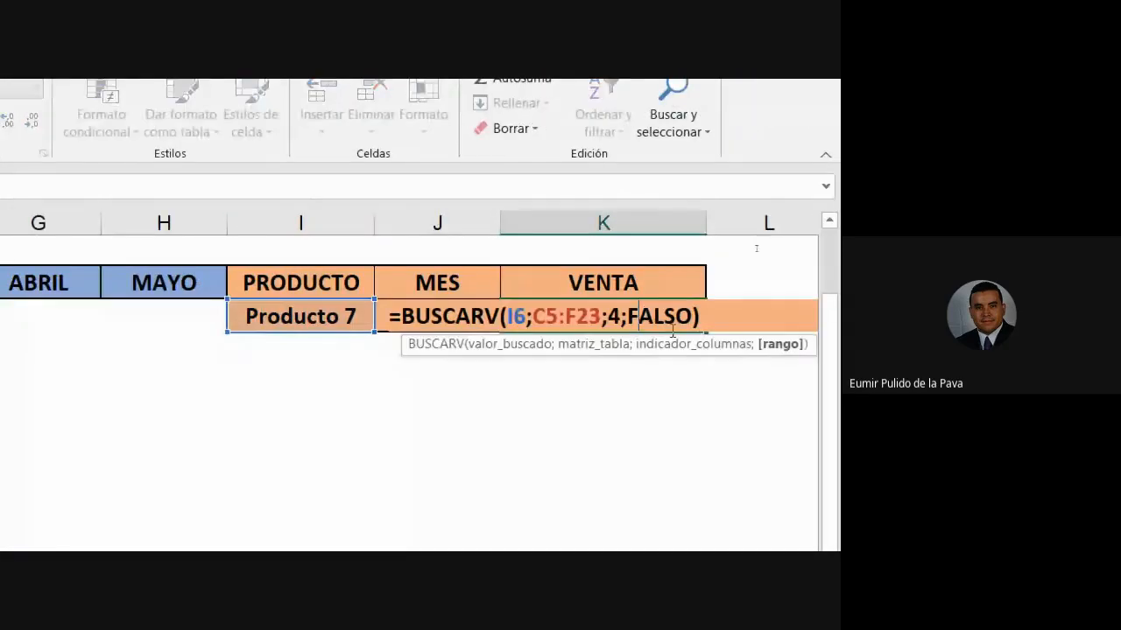
left_click(622, 316)
key("BackSpace")
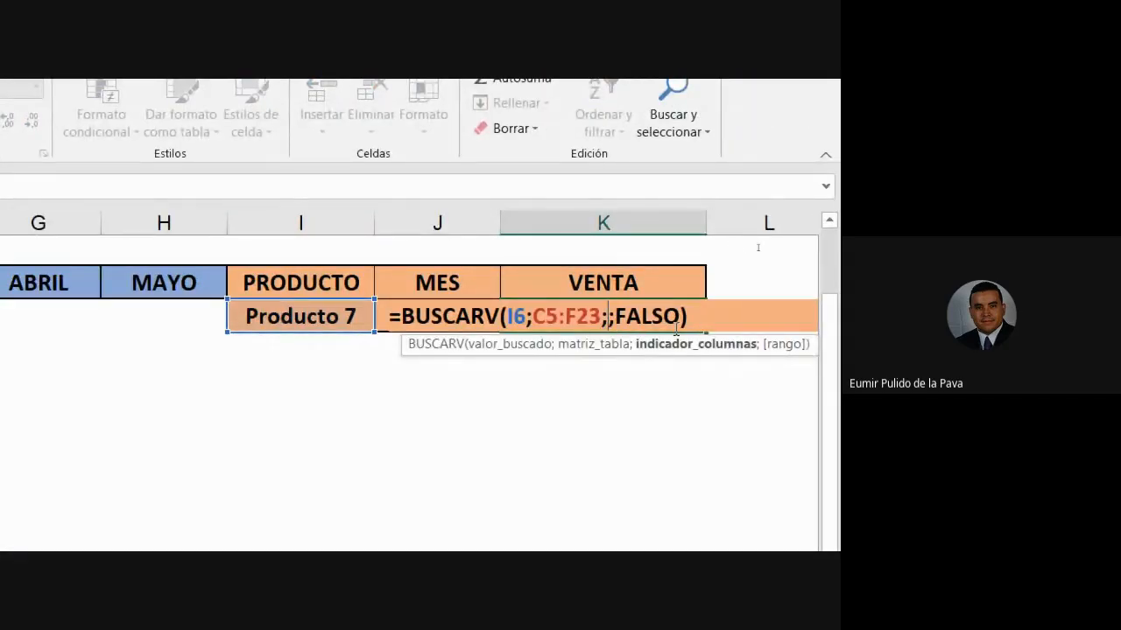
type("J6")
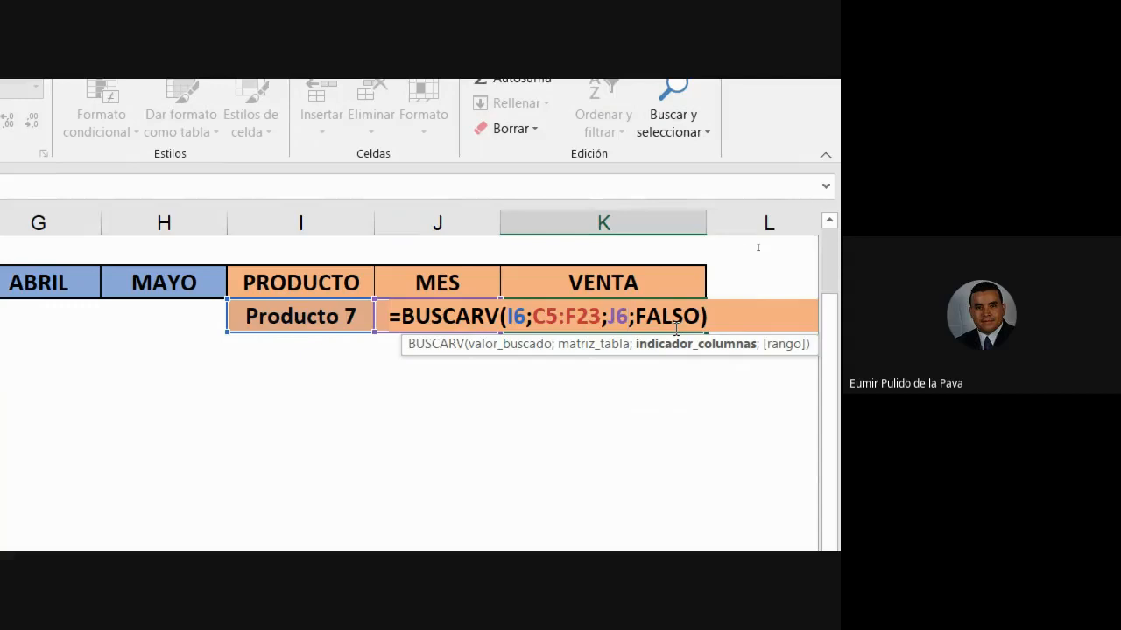
key("Return")
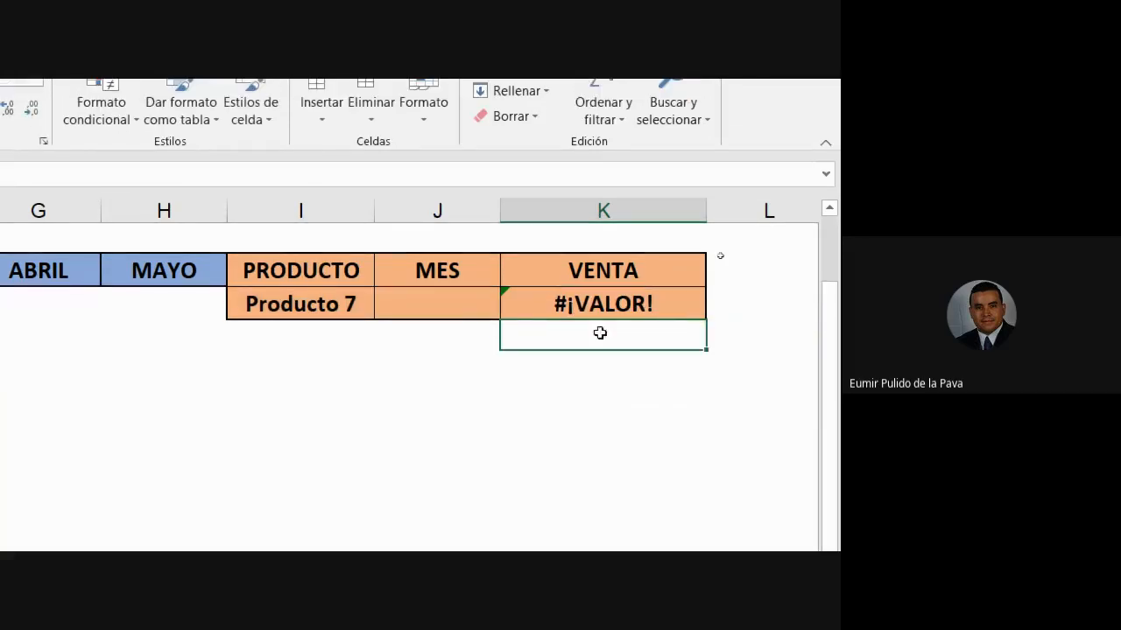
left_click(437, 280)
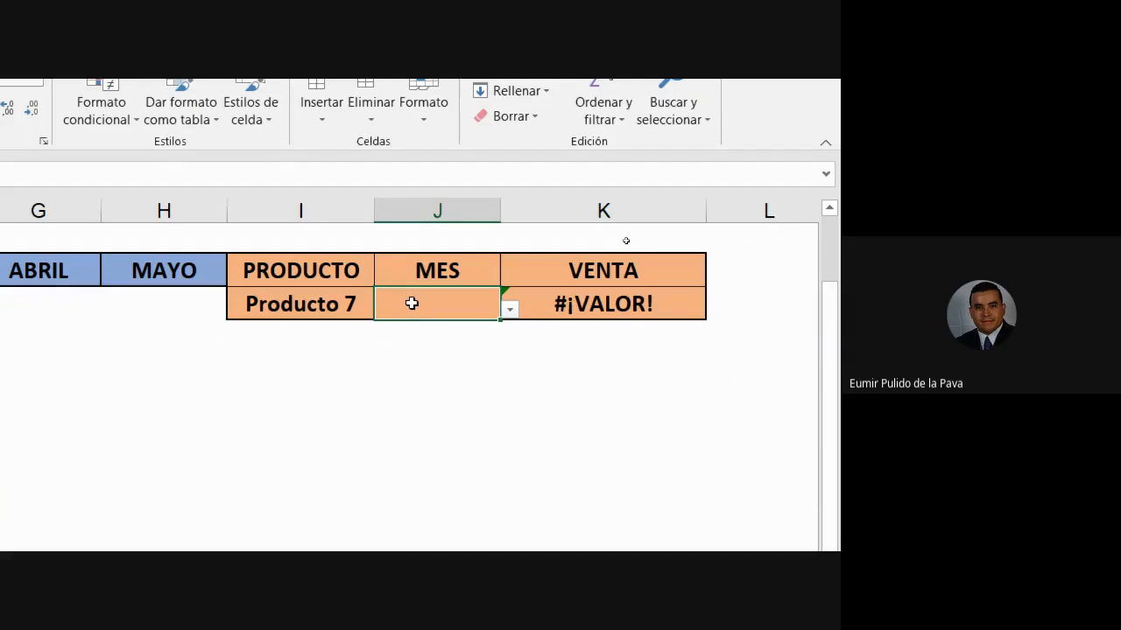
double_click(655, 305)
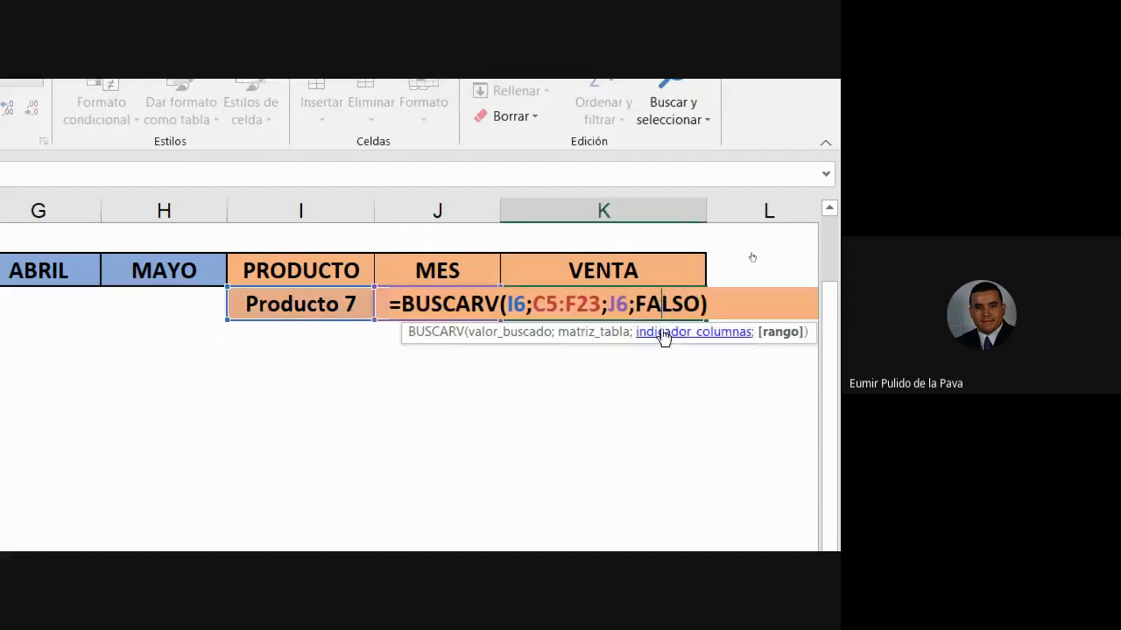
left_click_drag(607, 304, 626, 303)
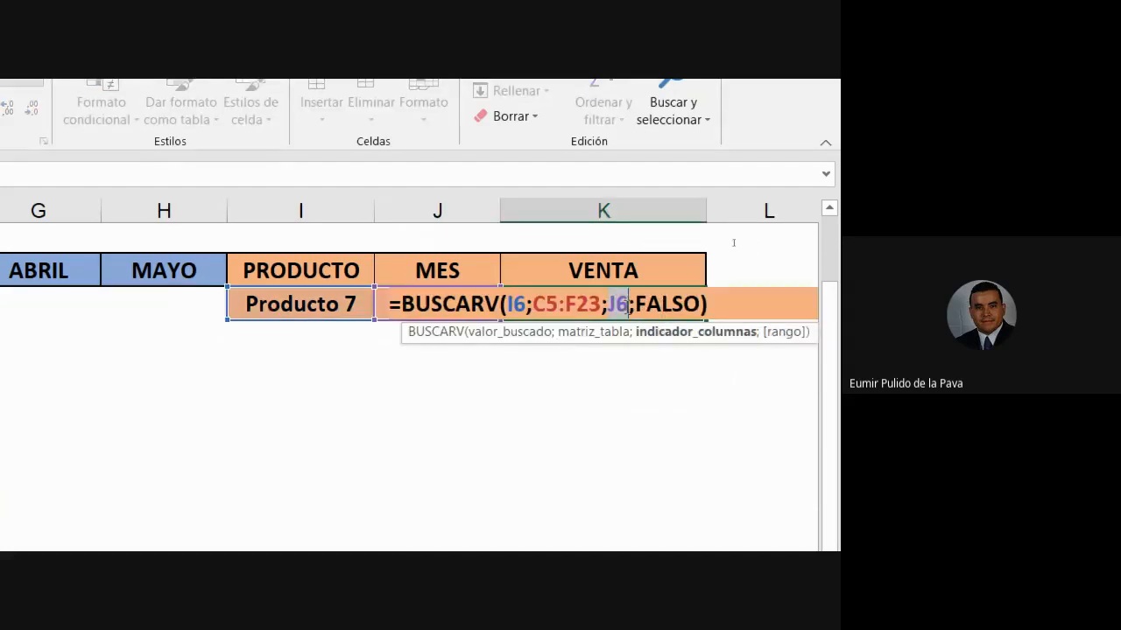
key("Escape")
left_click(399, 311)
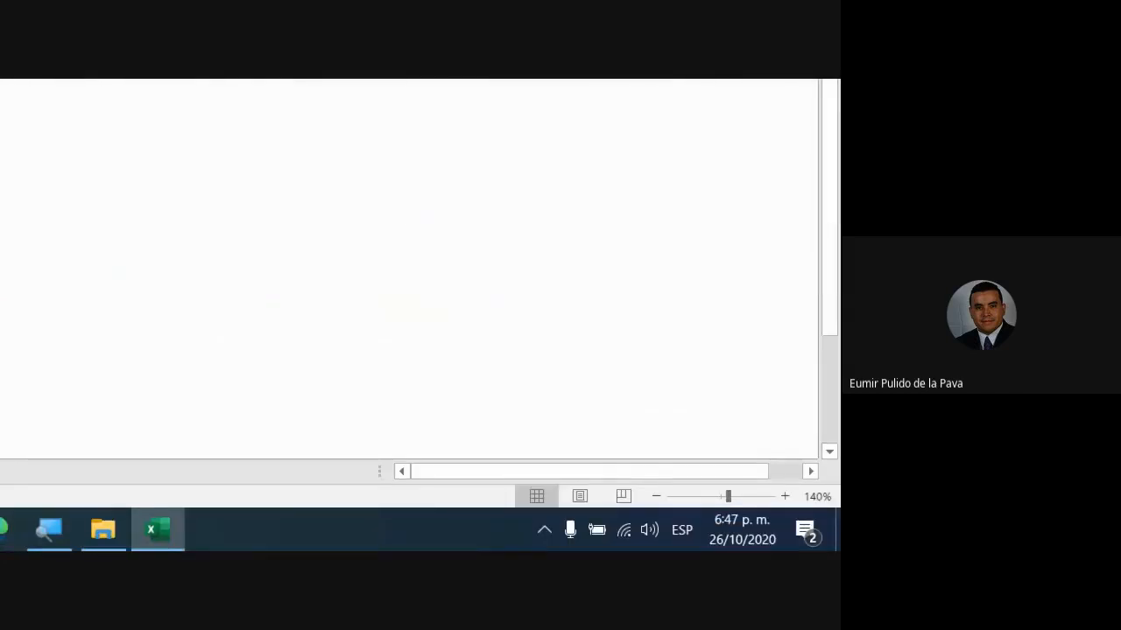
- Admit the waiting participant to the Meet call, then return to Excel and open J6's month list
left_click(184, 527)
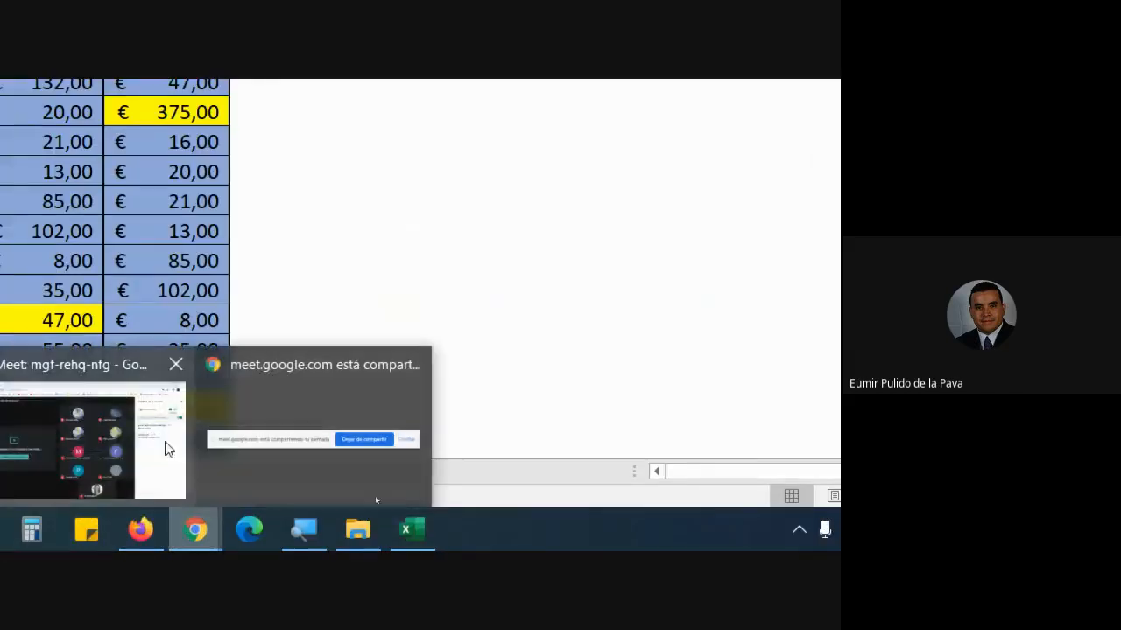
left_click(166, 444)
left_click(598, 297)
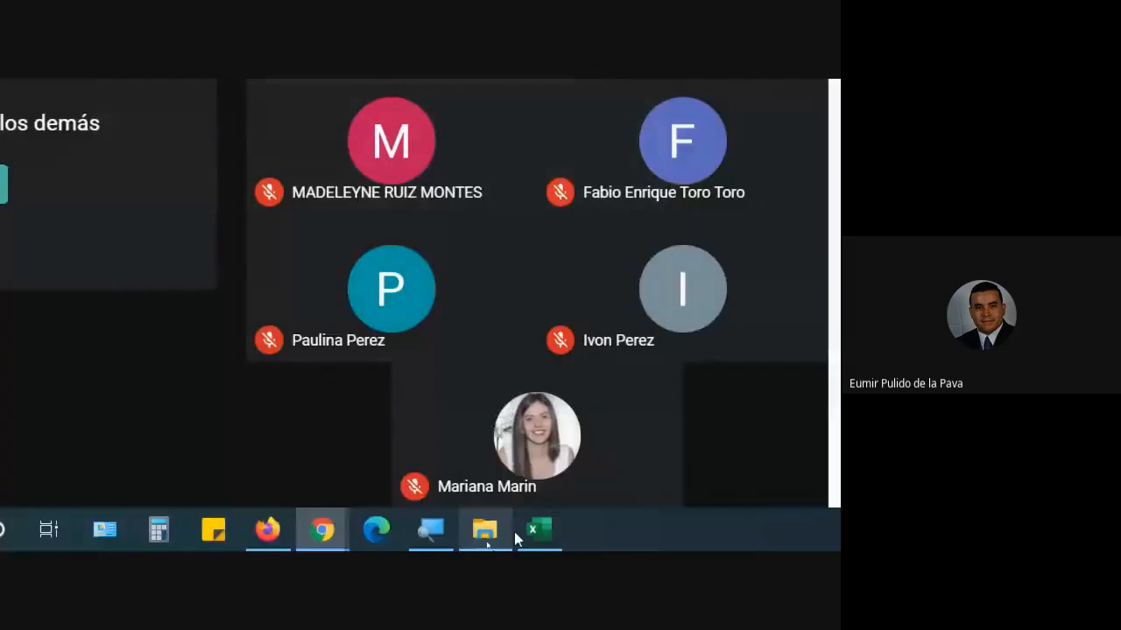
left_click(534, 529)
left_click(508, 261)
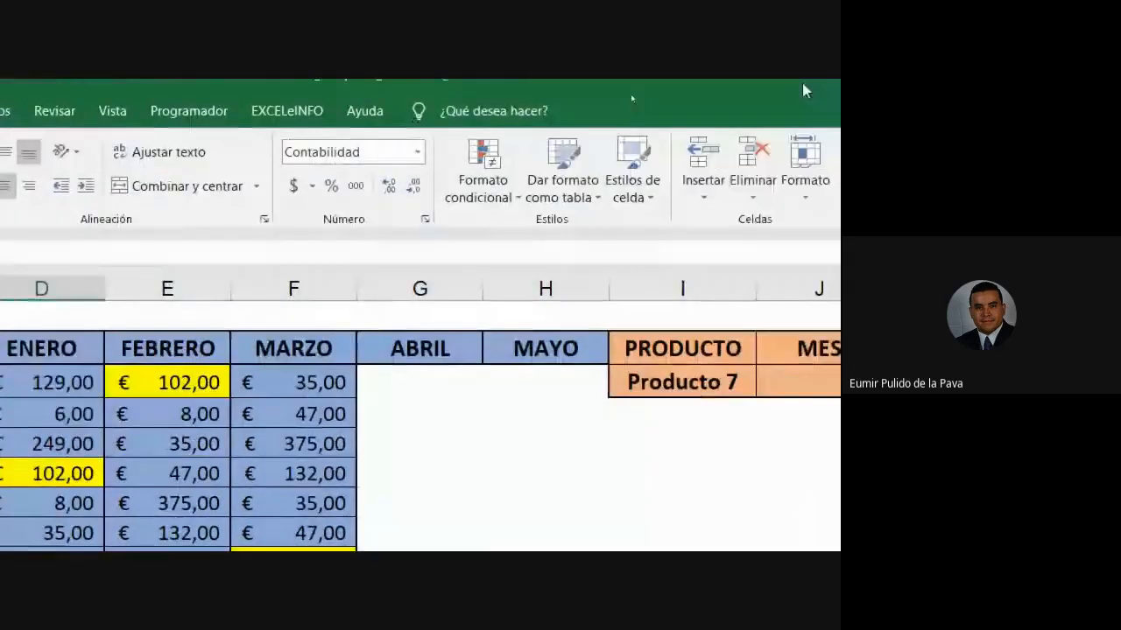
- Set the lookup inputs to Producto 10 in I6 and ENERO in J6
left_click(481, 374)
left_click(565, 387)
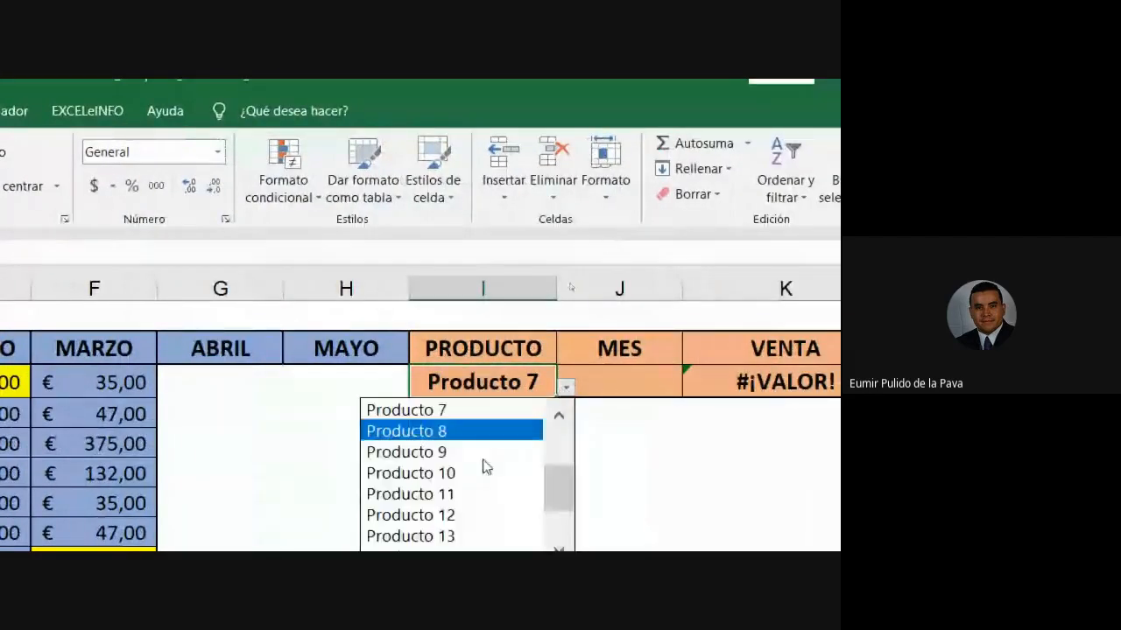
left_click(470, 472)
left_click(616, 385)
left_click(688, 387)
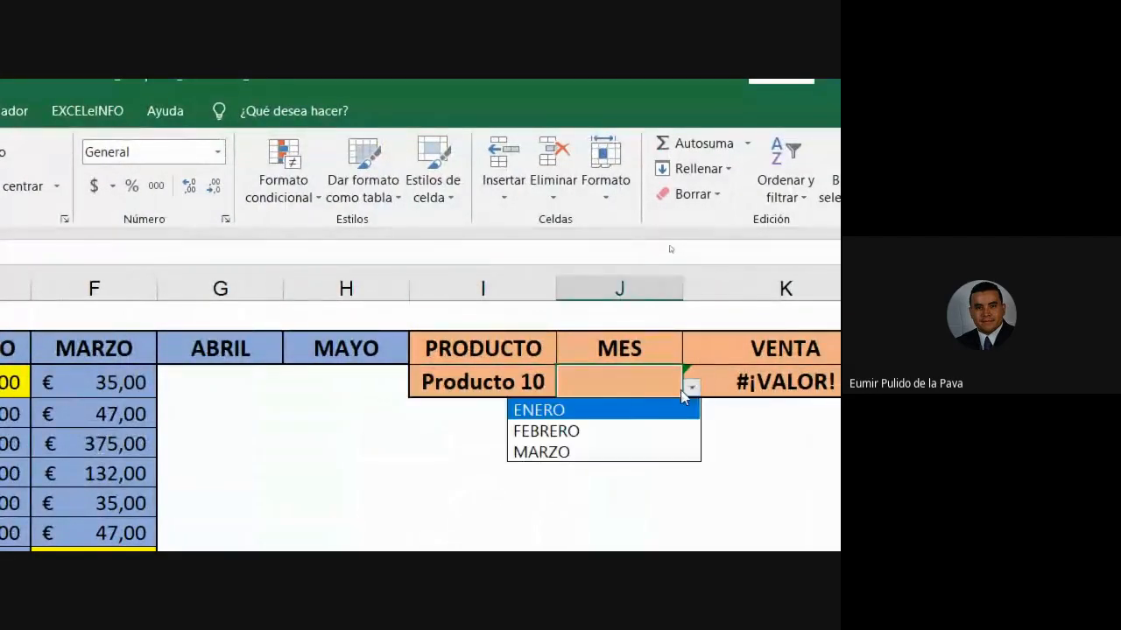
left_click(616, 408)
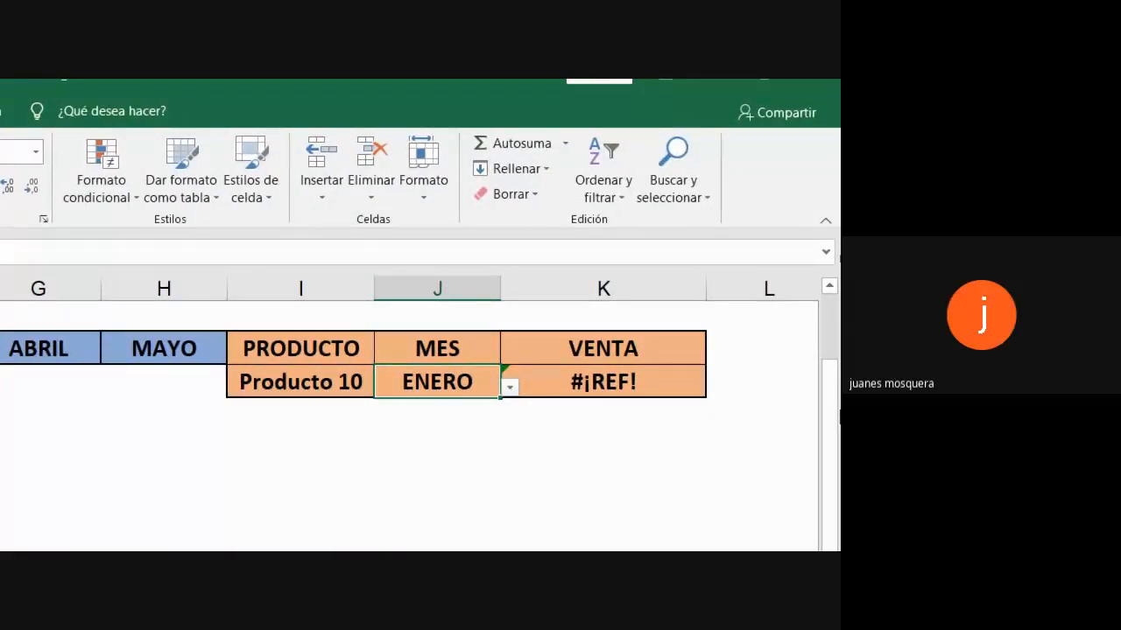
- Check the VENTA formula without changing it, then widen column K considerably
double_click(628, 382)
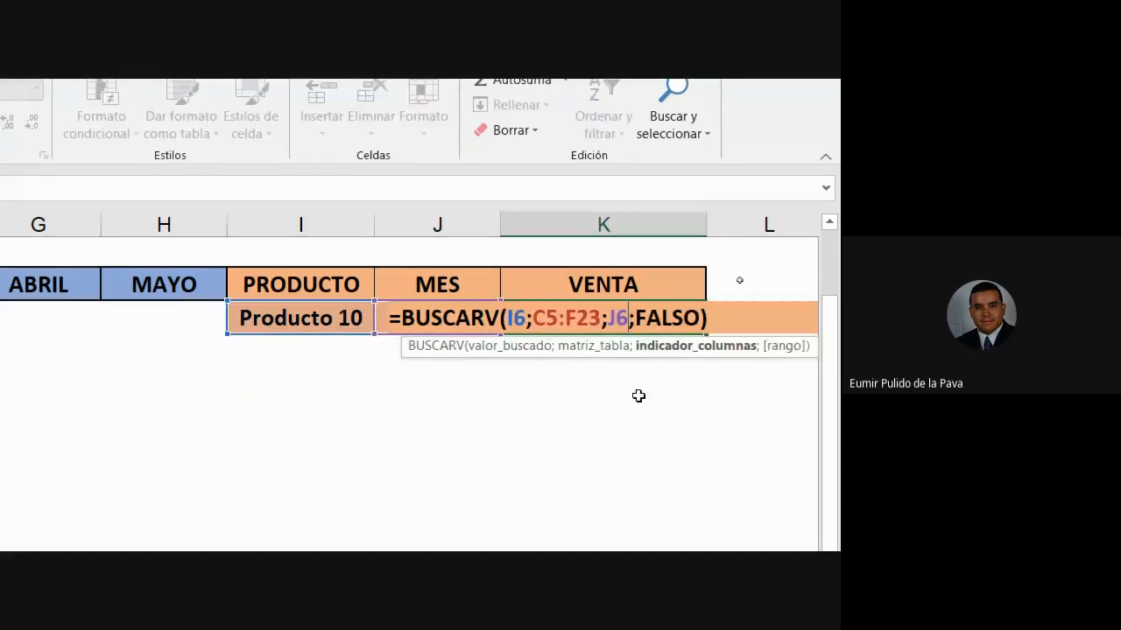
key("Escape")
left_click_drag(707, 224, 834, 222)
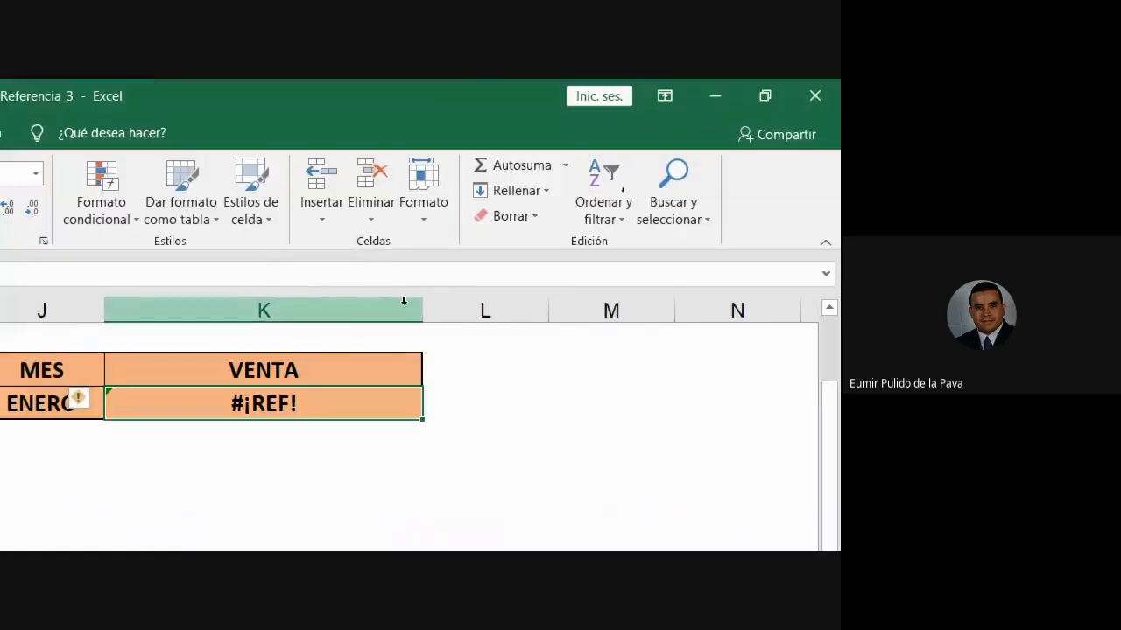
left_click_drag(418, 312, 552, 312)
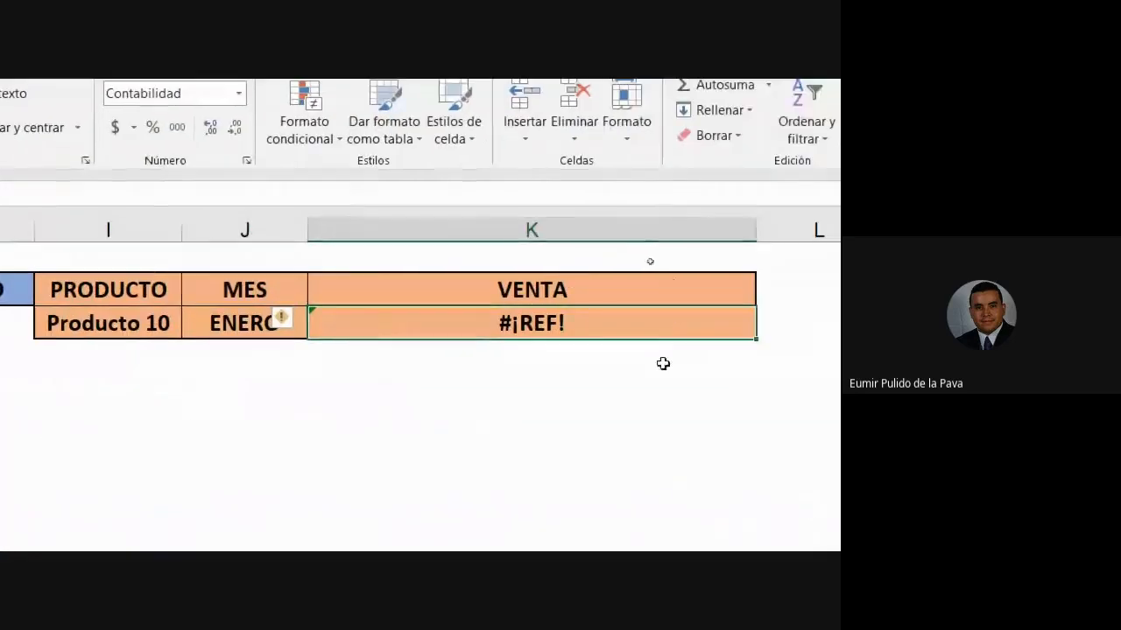
- Open K6's BUSCARV formula and highlight the I6, C5:F23 and J6 arguments in turn
double_click(445, 405)
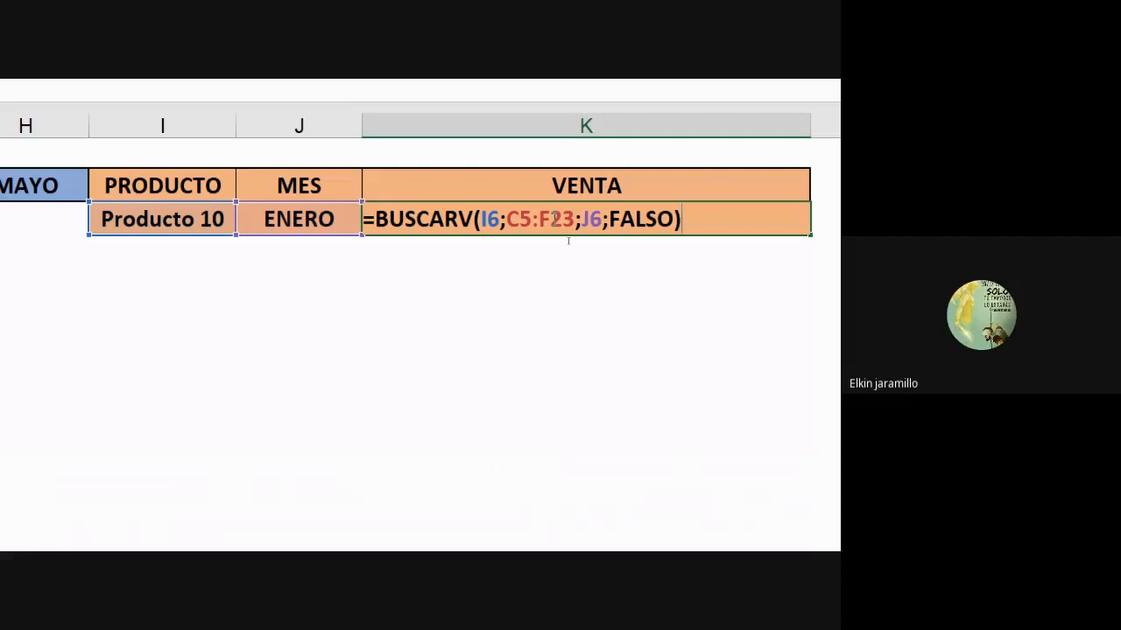
left_click_drag(519, 210, 574, 219)
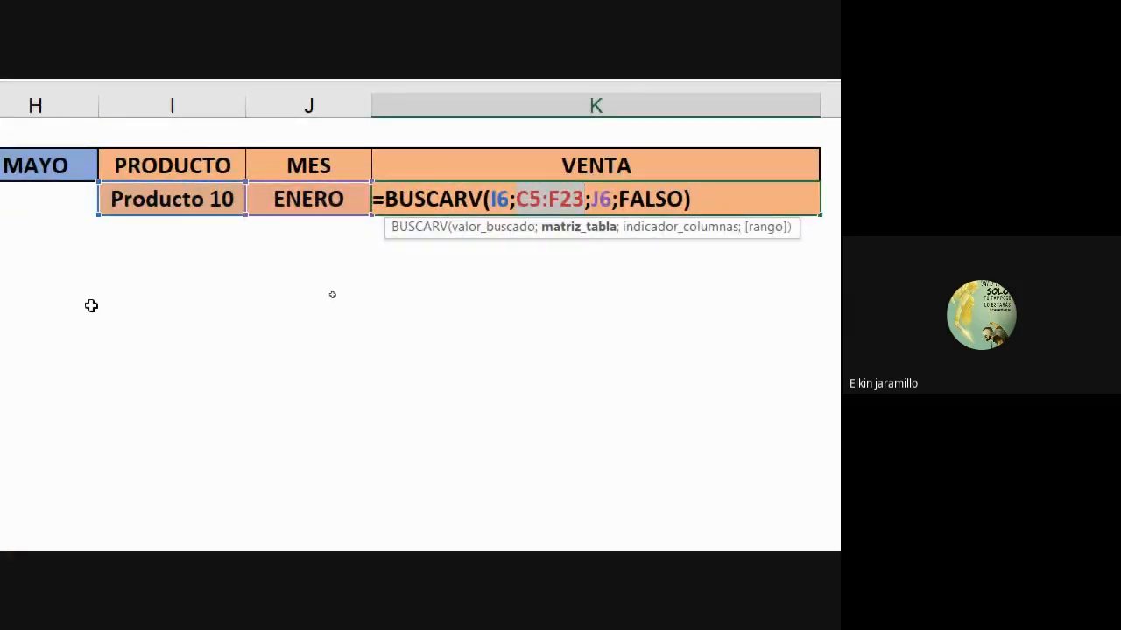
left_click(509, 204)
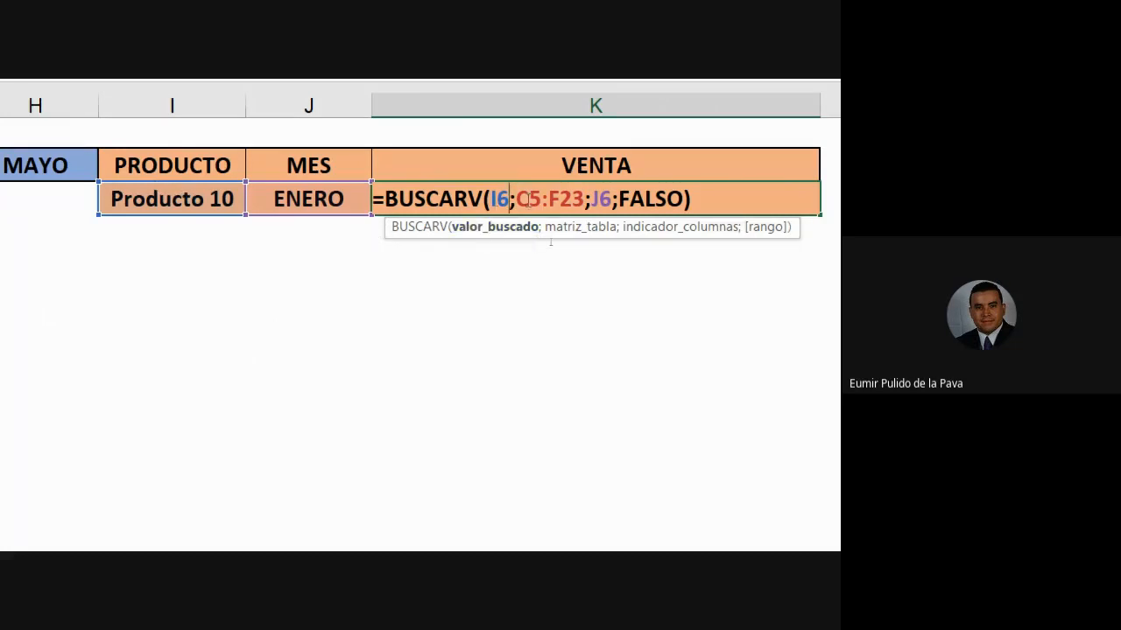
left_click_drag(518, 202, 593, 203)
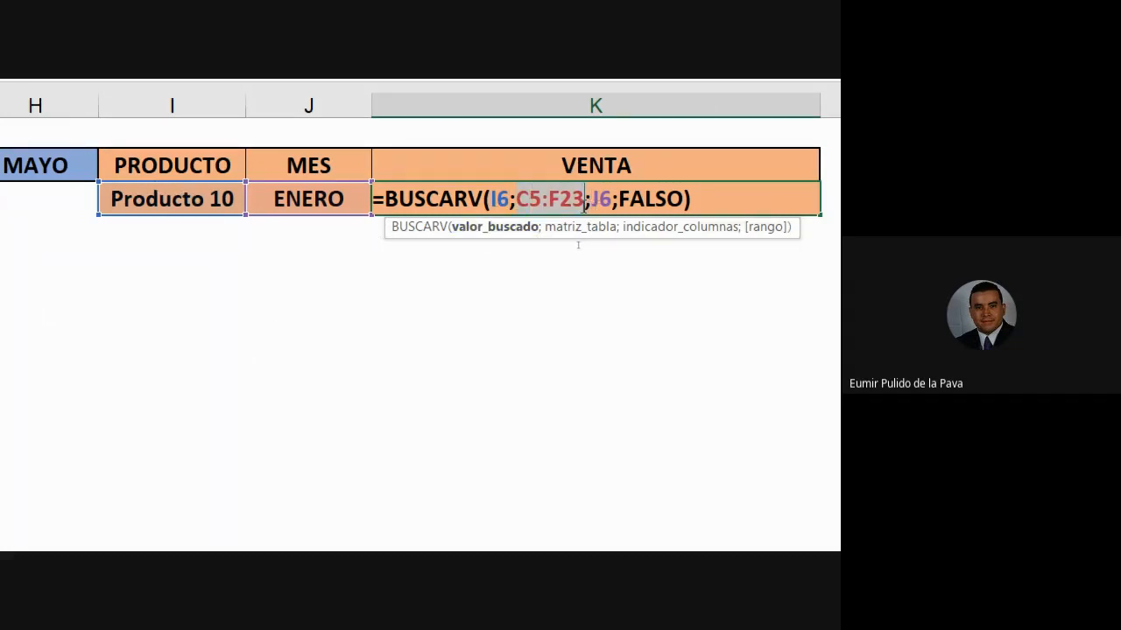
left_click_drag(609, 195, 616, 195)
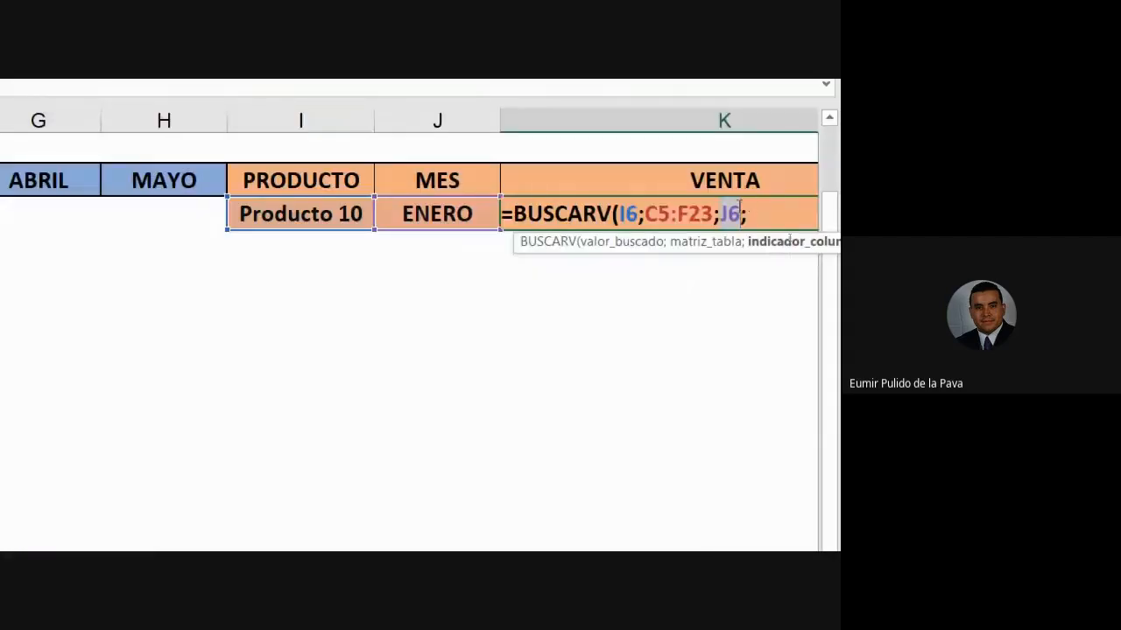
- Replace the J6 column argument with 2, then compare Producto 10's result against the table
key("BackSpace")
type("2")
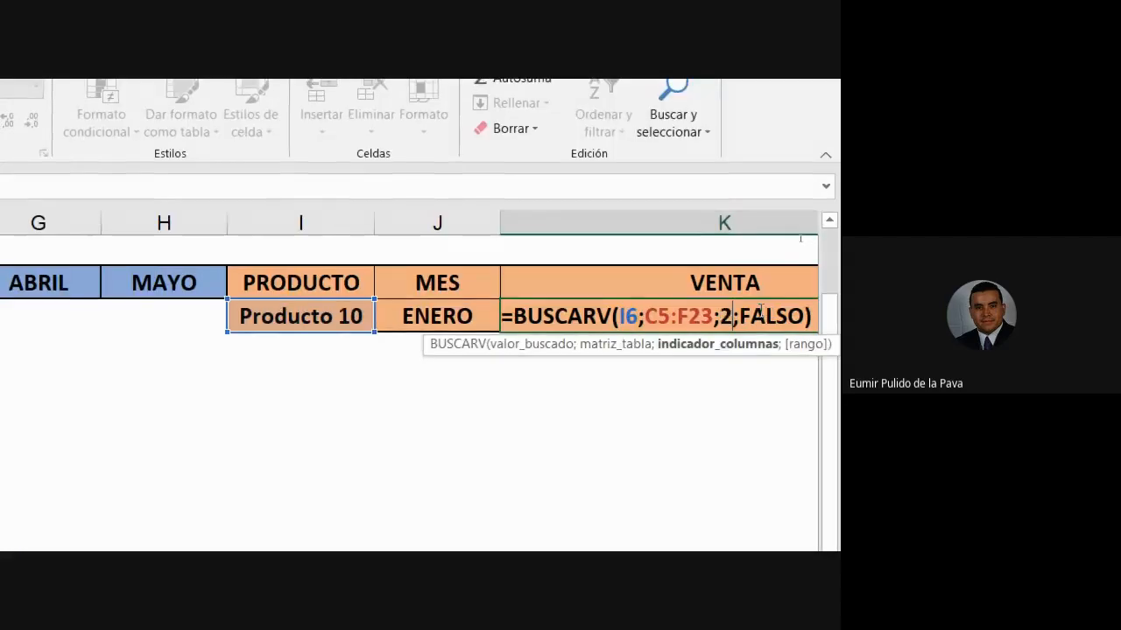
key("Return")
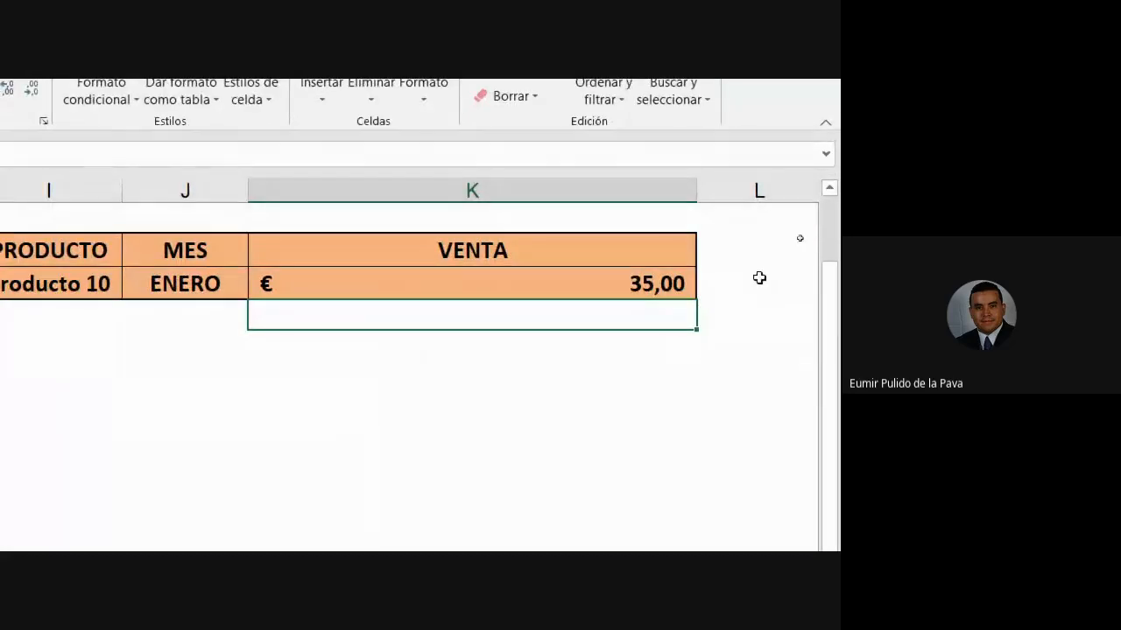
left_click(233, 290)
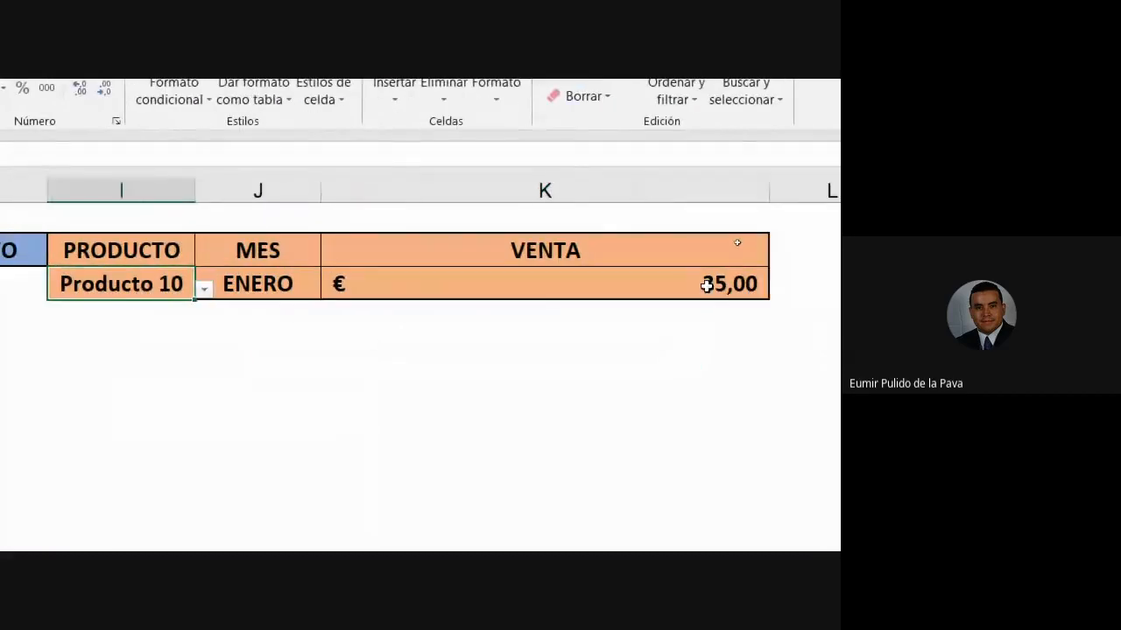
left_click(795, 287)
left_click(201, 283)
left_click(662, 283)
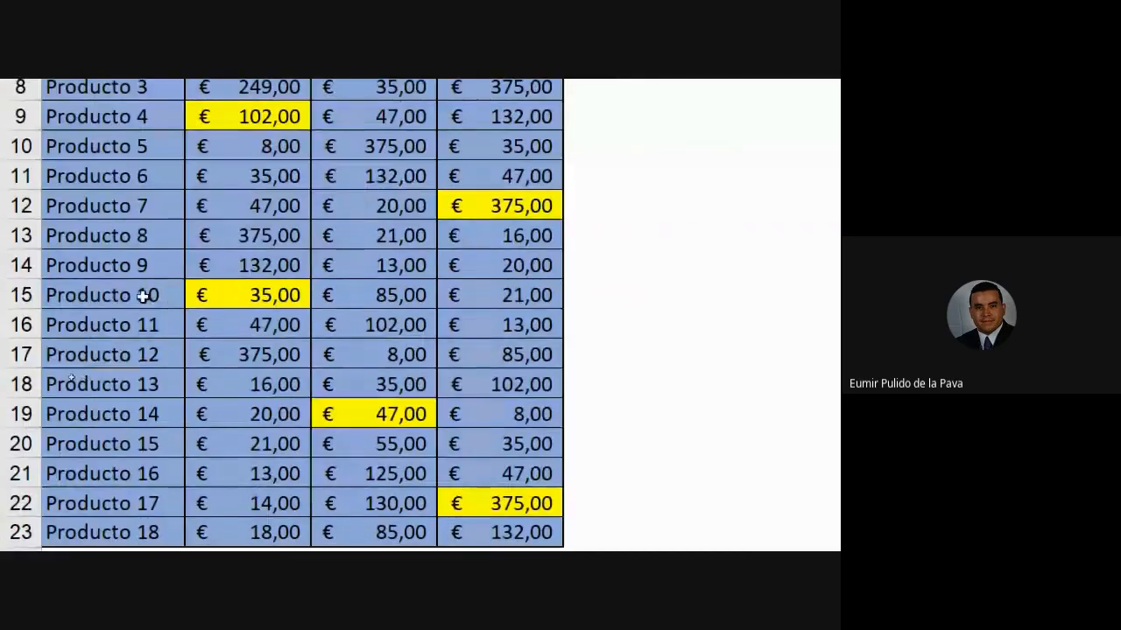
left_click(250, 294)
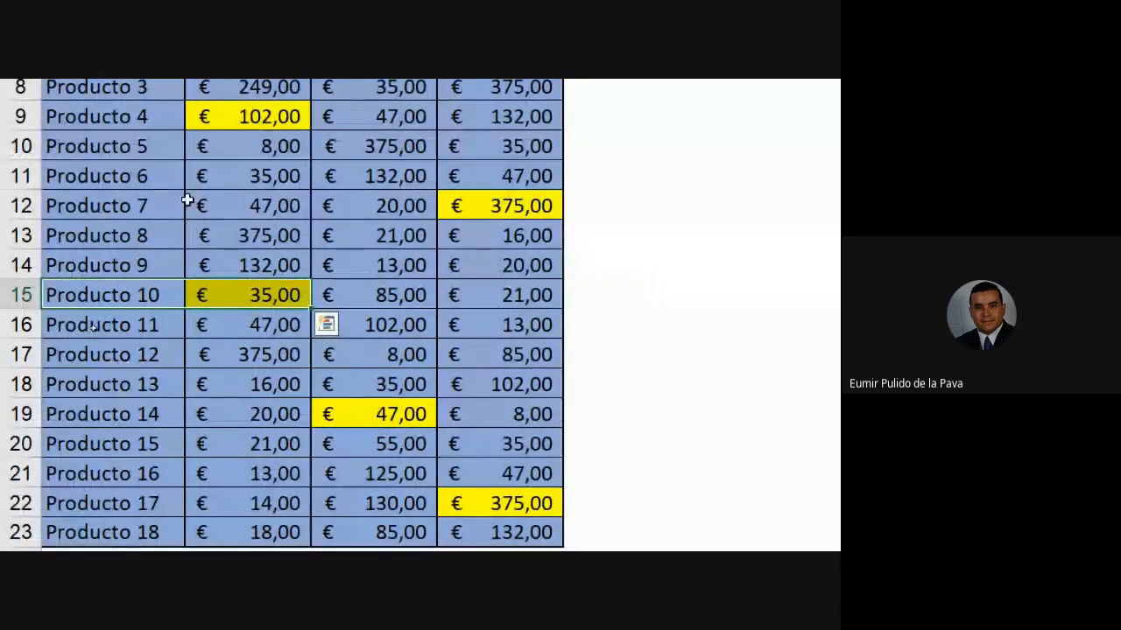
- Choose Producto 7 from the PRODUCTO dropdown list
left_click(131, 200)
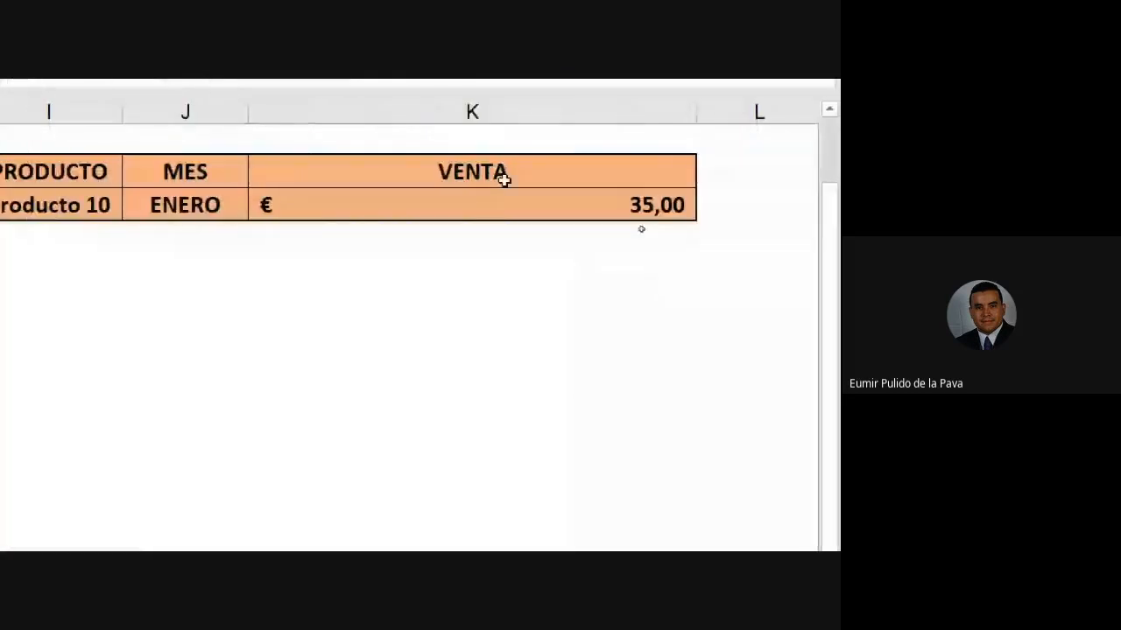
left_click(86, 210)
left_click(131, 210)
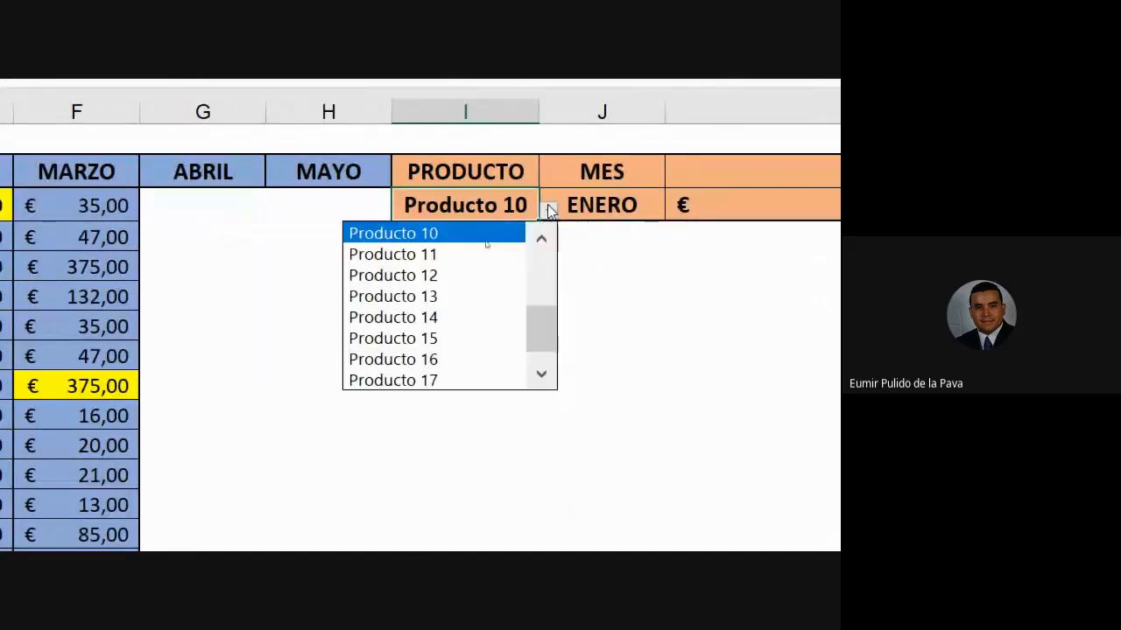
left_click(541, 242)
left_click(540, 242)
left_click(541, 241)
left_click(541, 242)
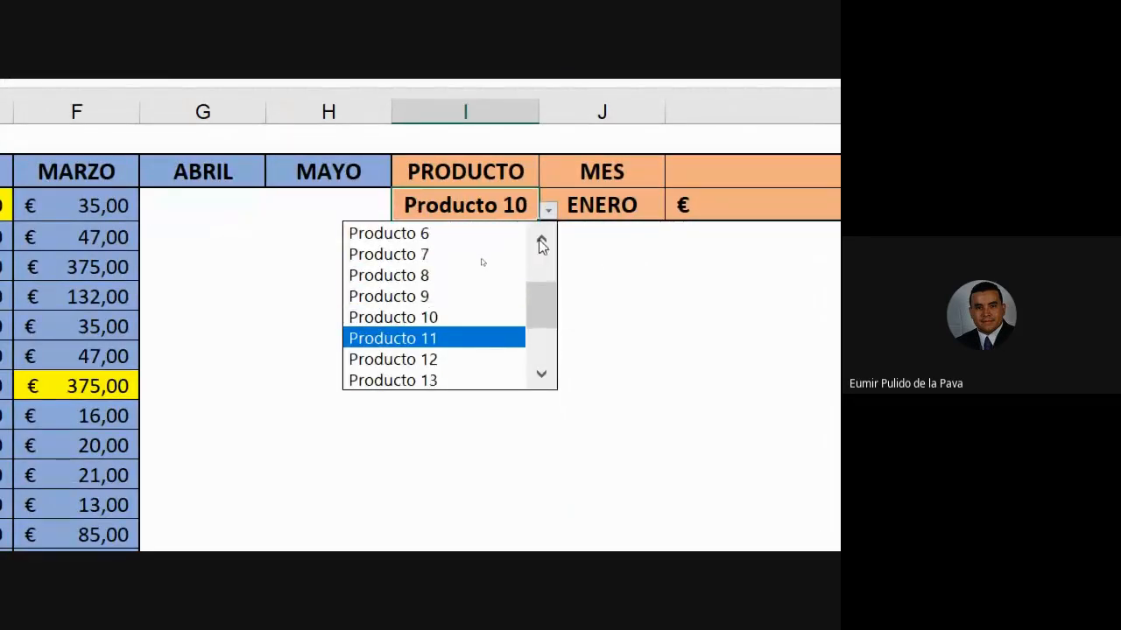
left_click(447, 256)
left_click(628, 203)
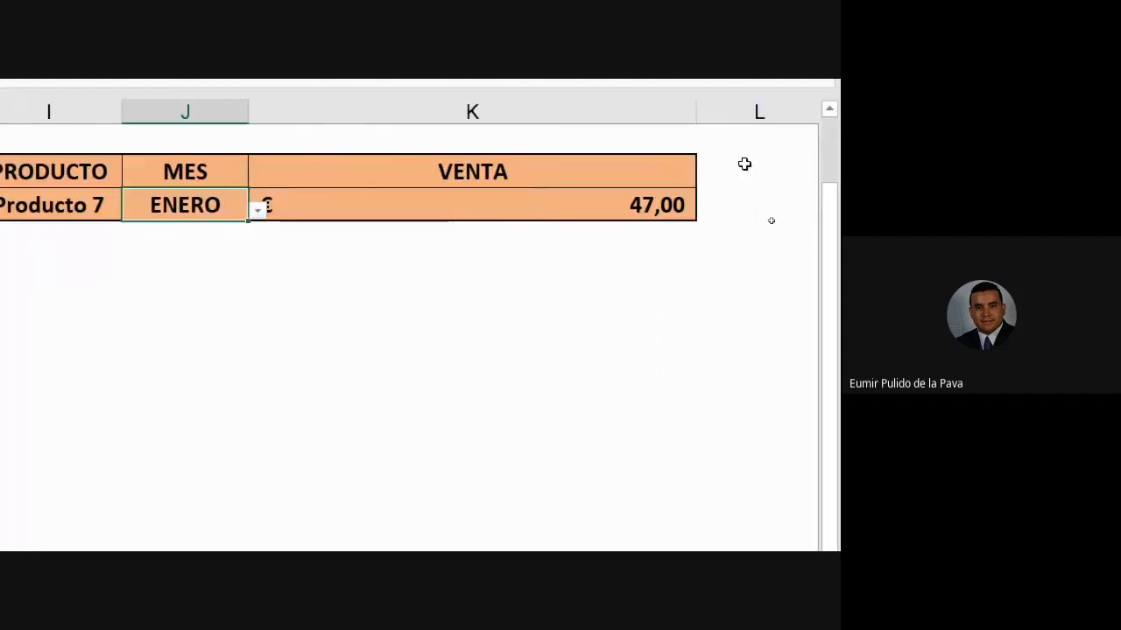
- Pick MARZO as the month and change the VENTA column argument from 2 to 4
left_click(257, 211)
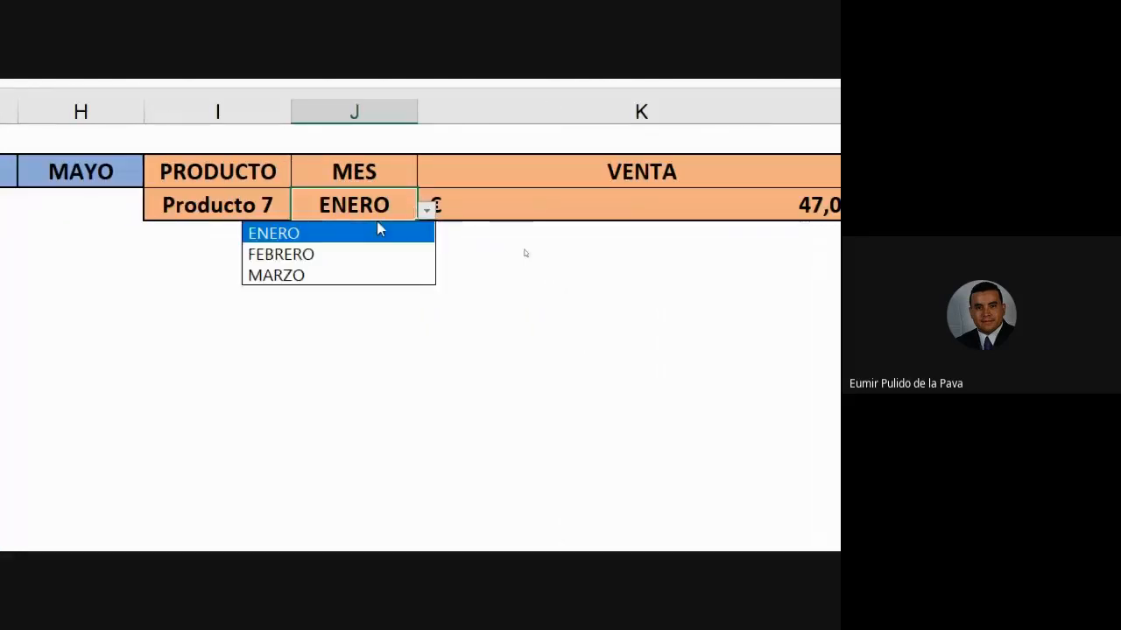
left_click(355, 274)
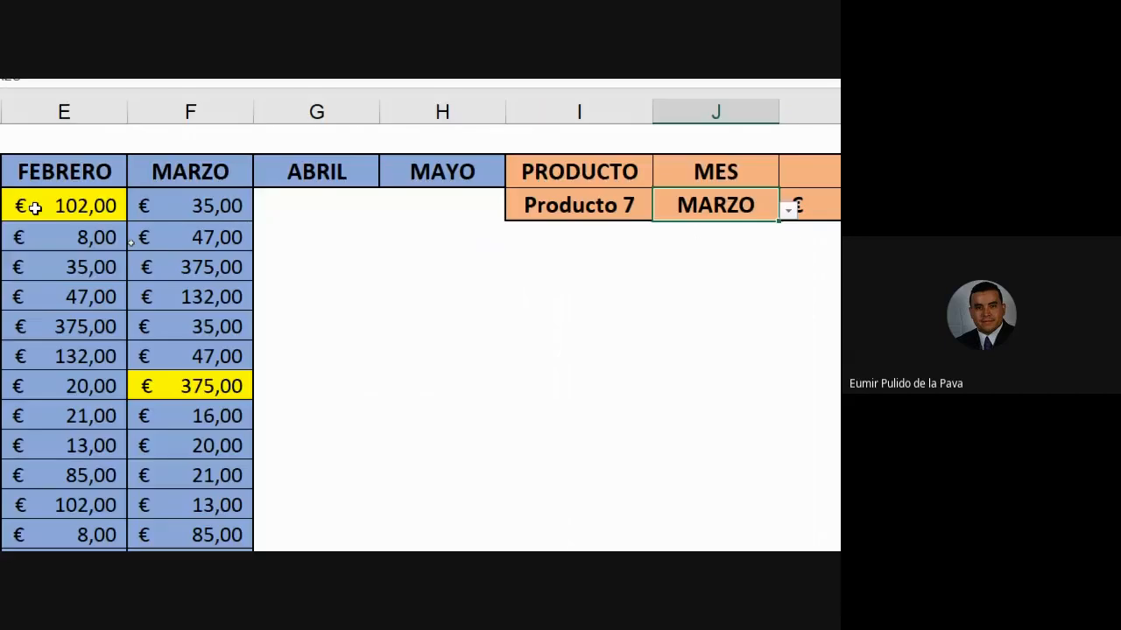
left_click(338, 205)
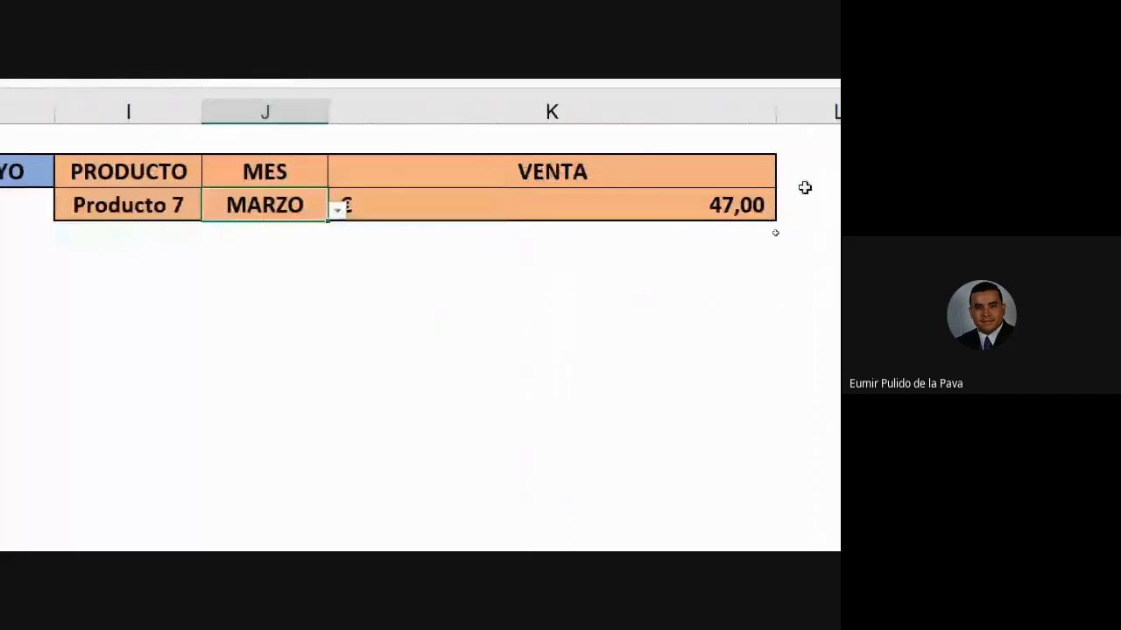
double_click(742, 204)
left_click(558, 205)
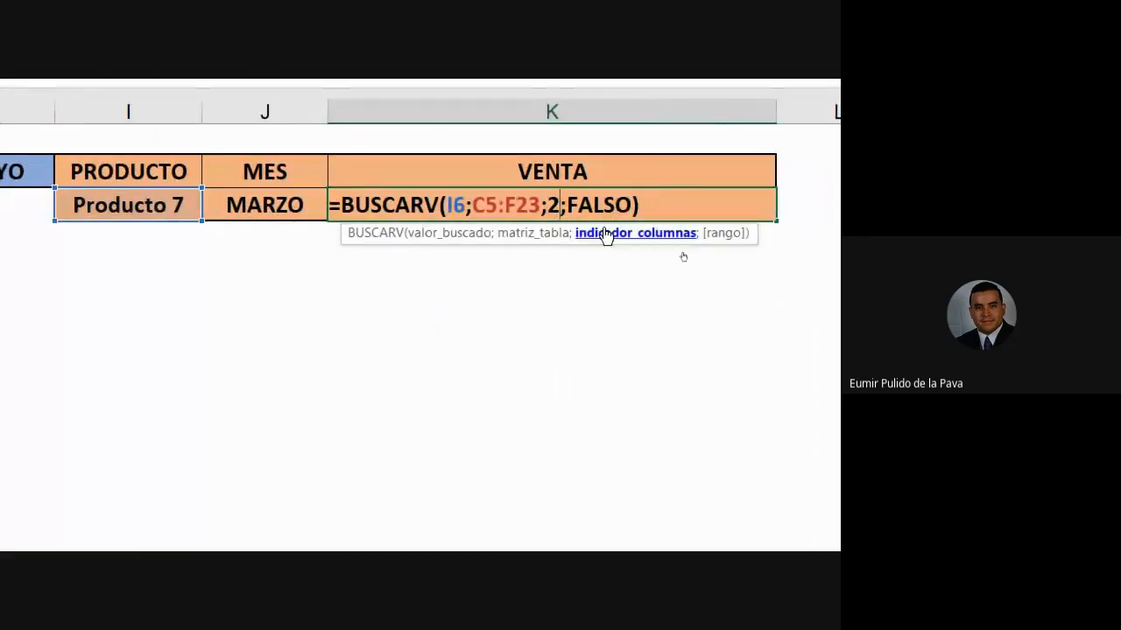
key("BackSpace")
type("4")
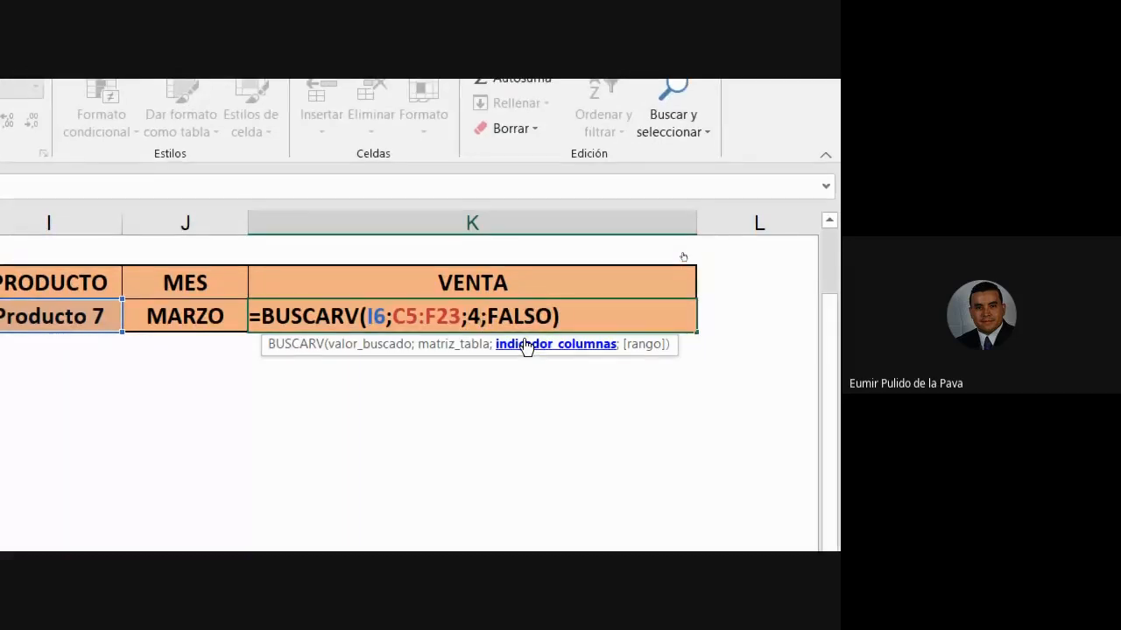
key("Return")
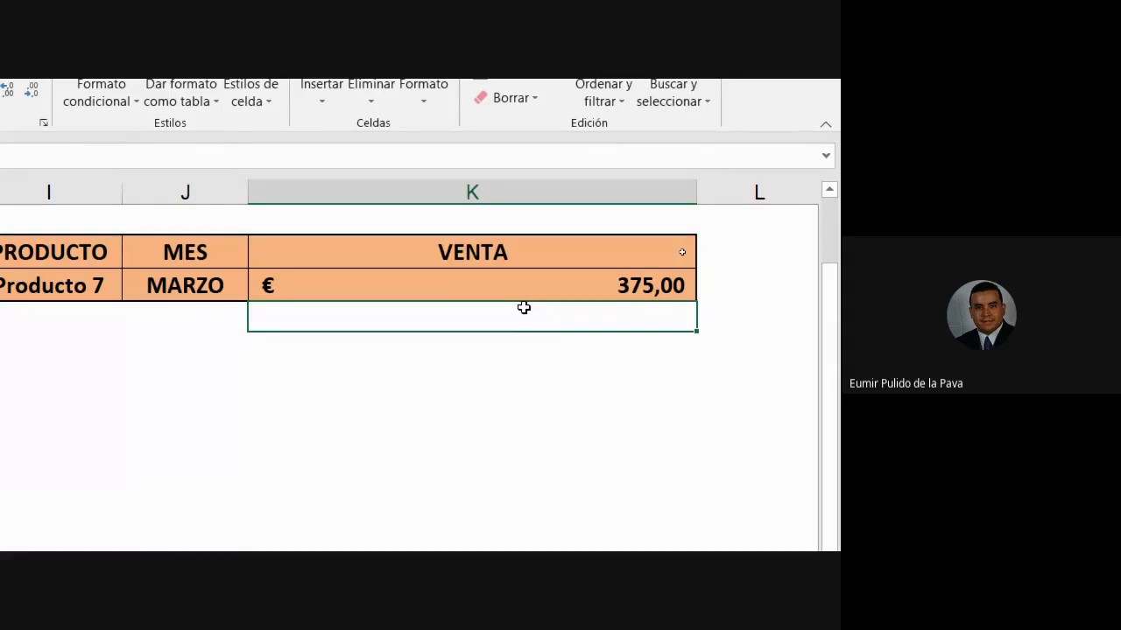
- Reopen the VENTA formula and replace the 4 with a reference to J6
double_click(473, 284)
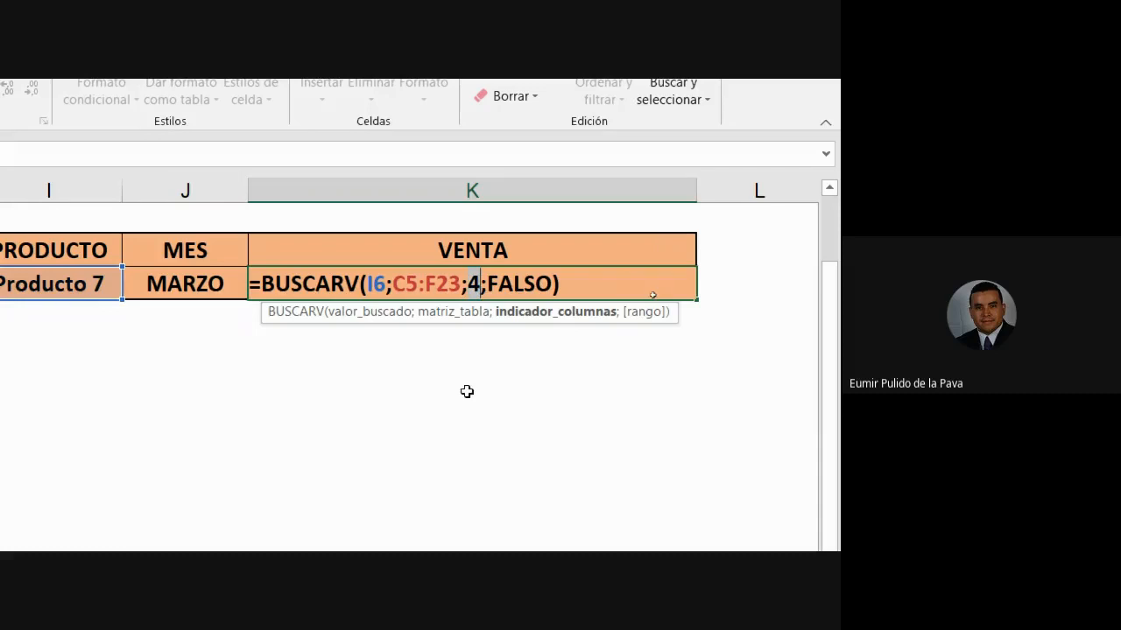
key("BackSpace")
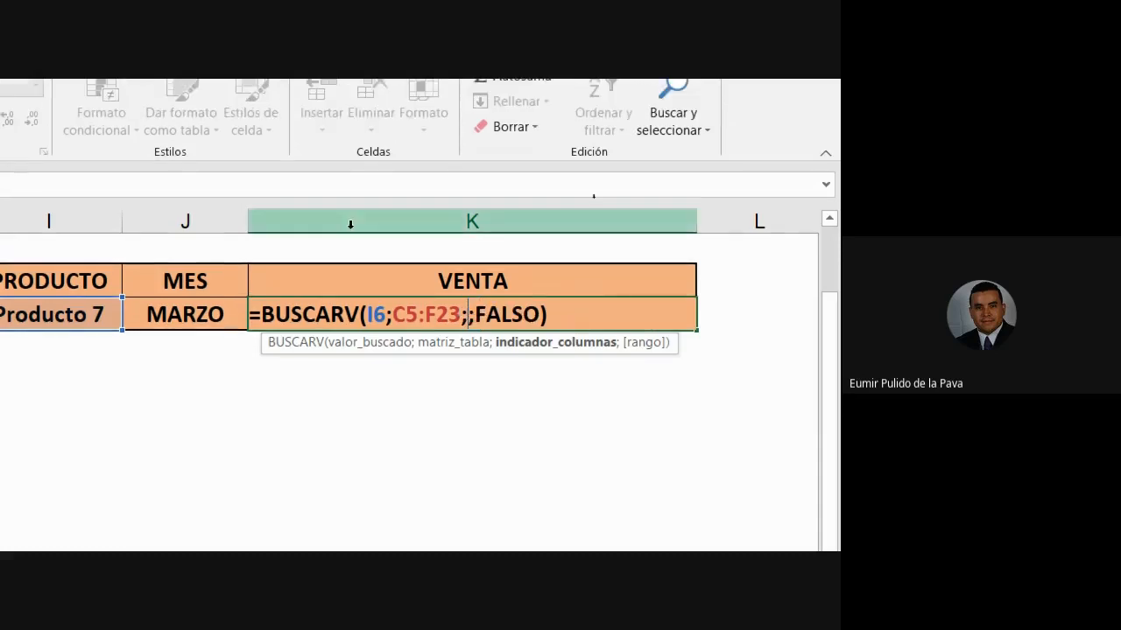
left_click(214, 313)
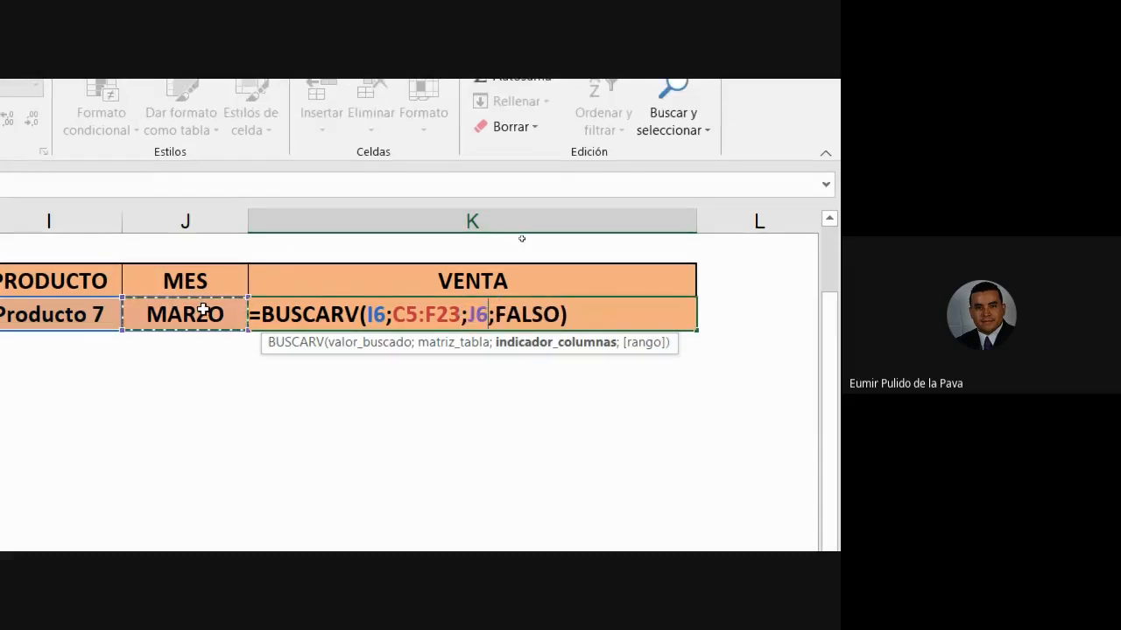
- Commit the formula with J6, then reopen it and mark the J6 reference
key("Return")
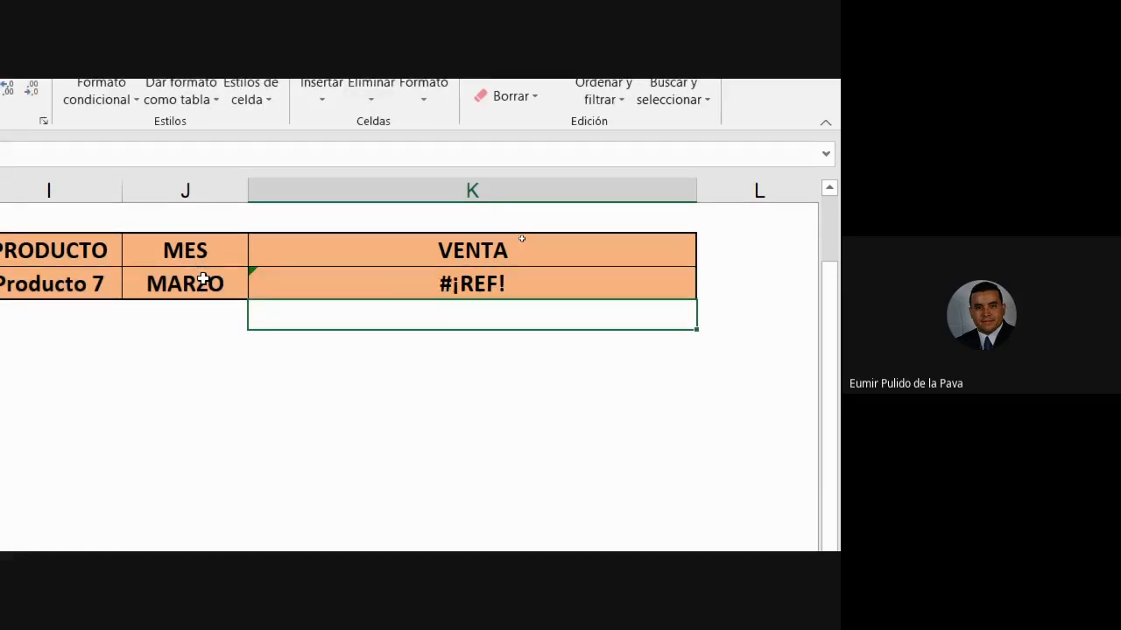
double_click(542, 313)
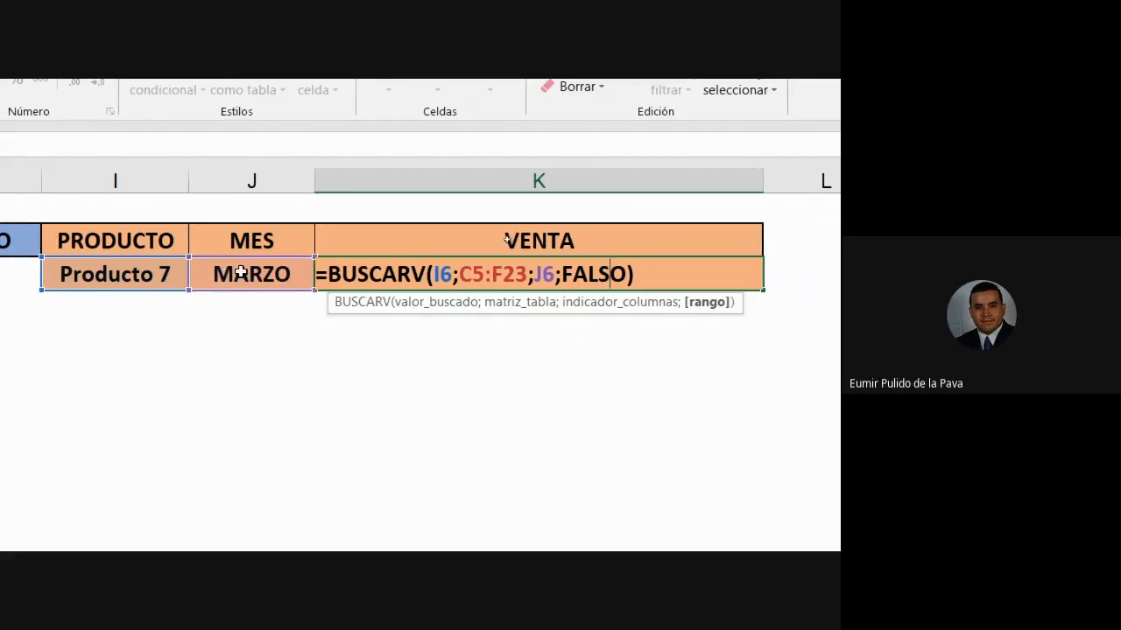
left_click_drag(534, 276, 551, 276)
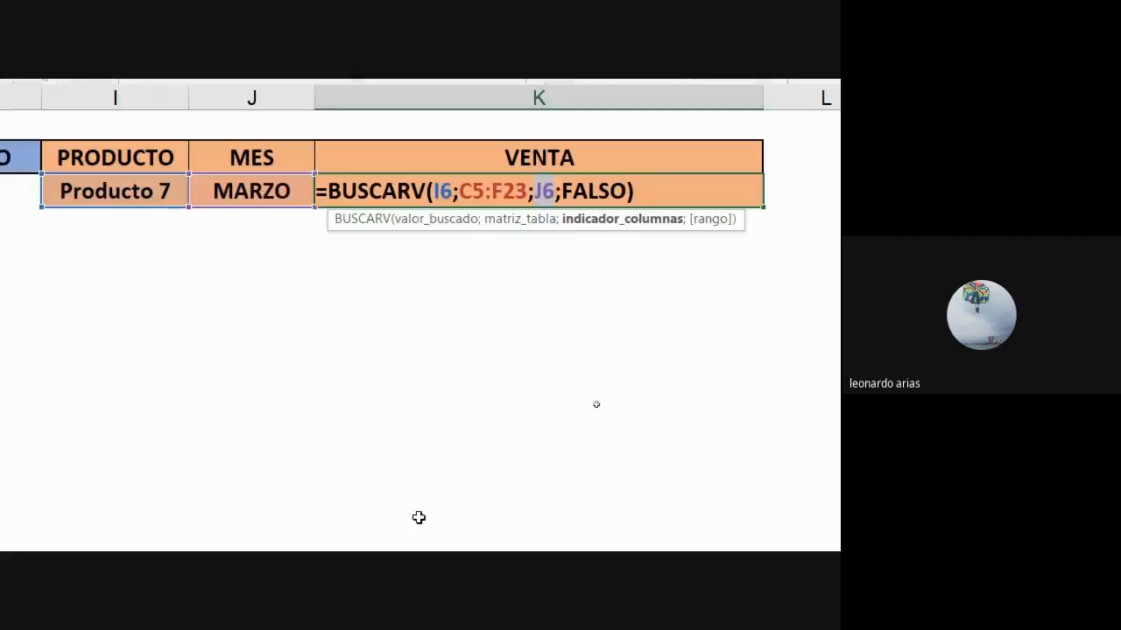
- Read the suggestions in the Meet chat, then return to the VENTA formula in Excel
left_click(240, 536)
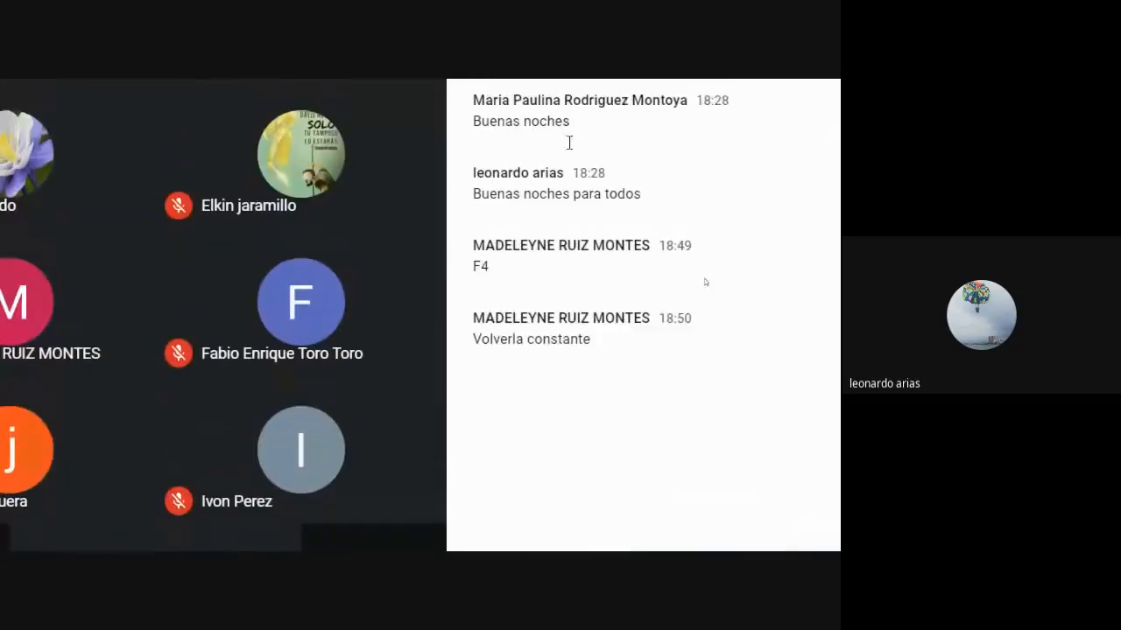
left_click(153, 531)
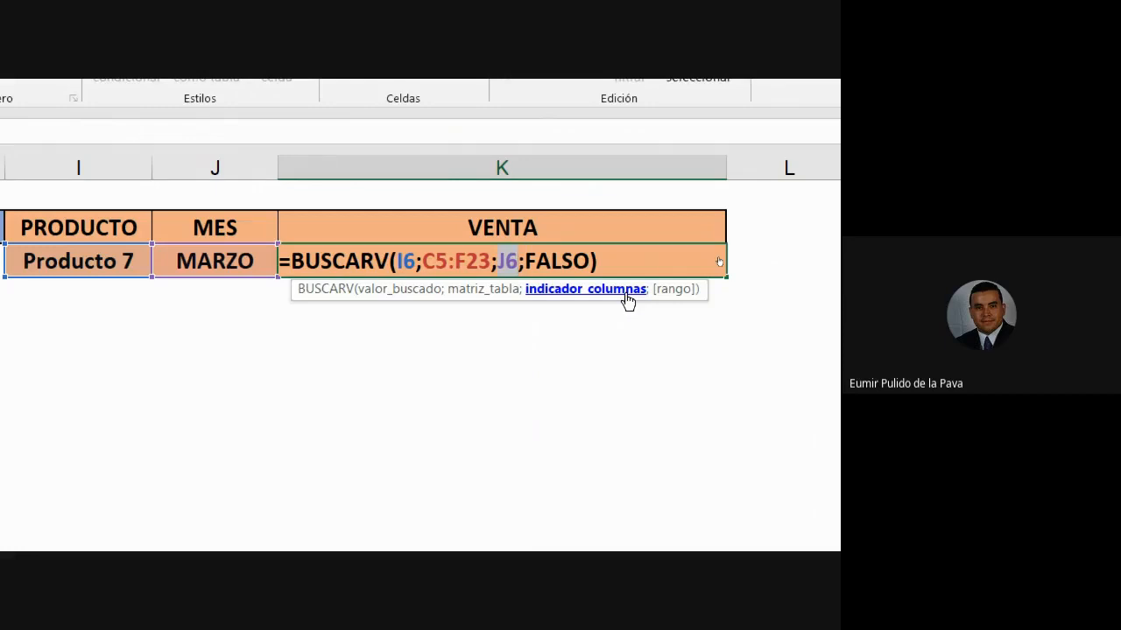
key("alt+Tab")
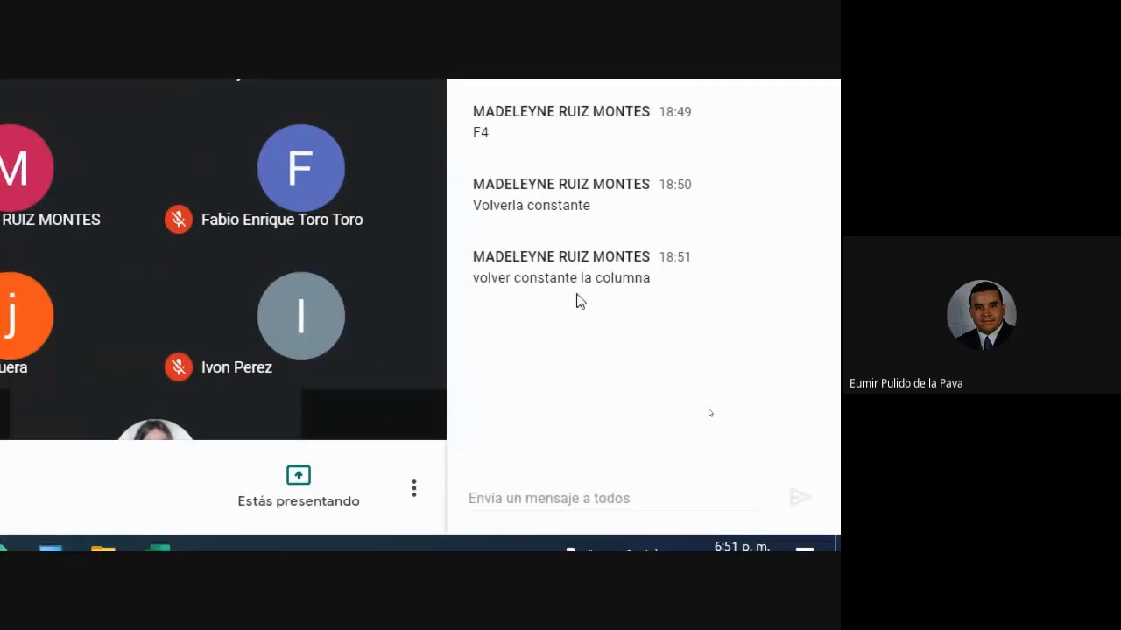
key("alt+Tab")
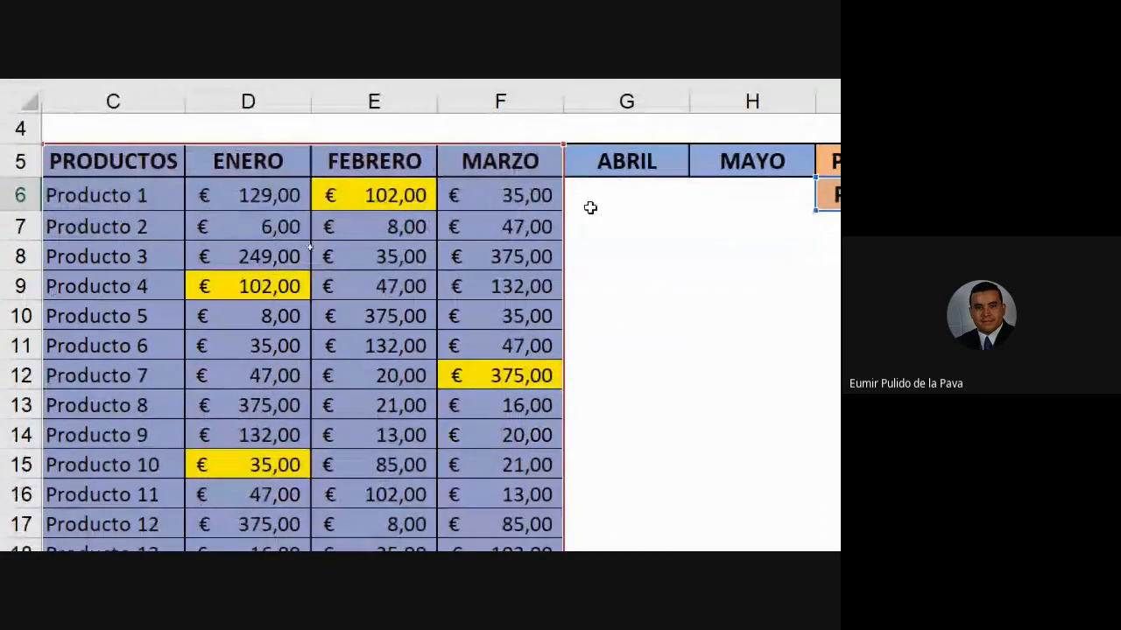
- Commit column 4 (returning 375,00), then swap J6 back in as the column argument
type("4;FALSO)")
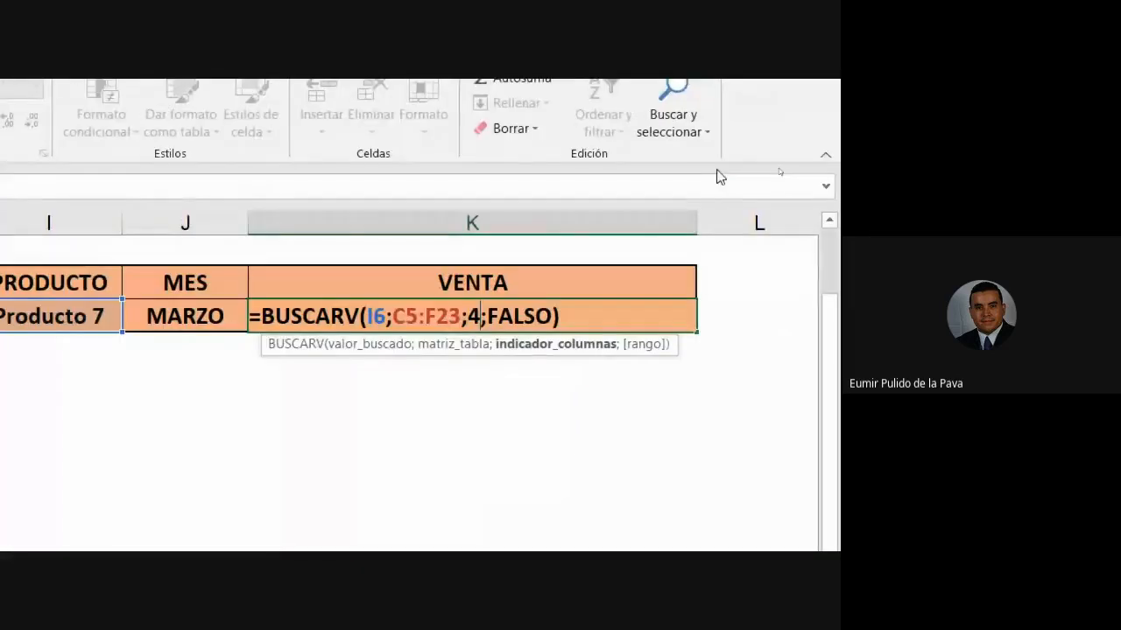
key("Return")
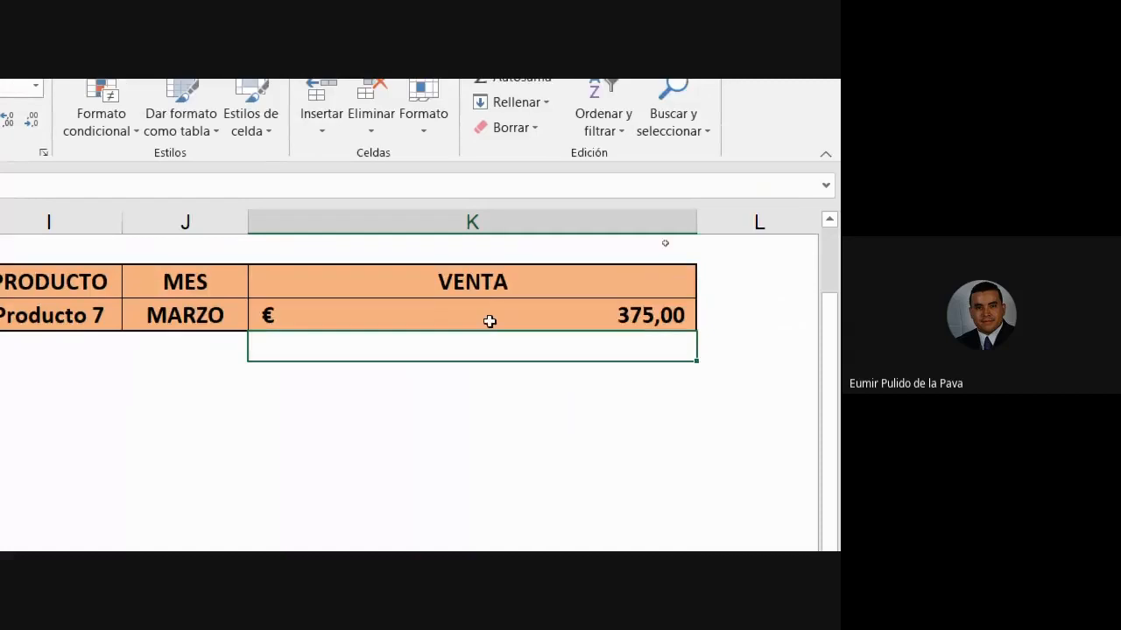
double_click(479, 284)
left_click(478, 317)
key("BackSpace")
left_click(184, 315)
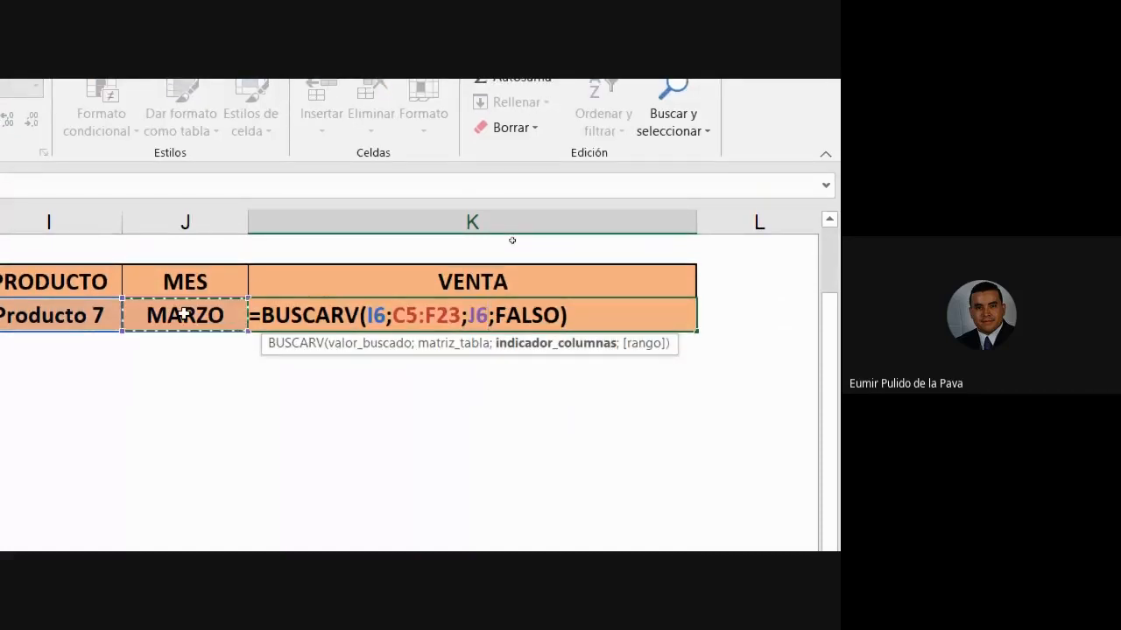
key("Return")
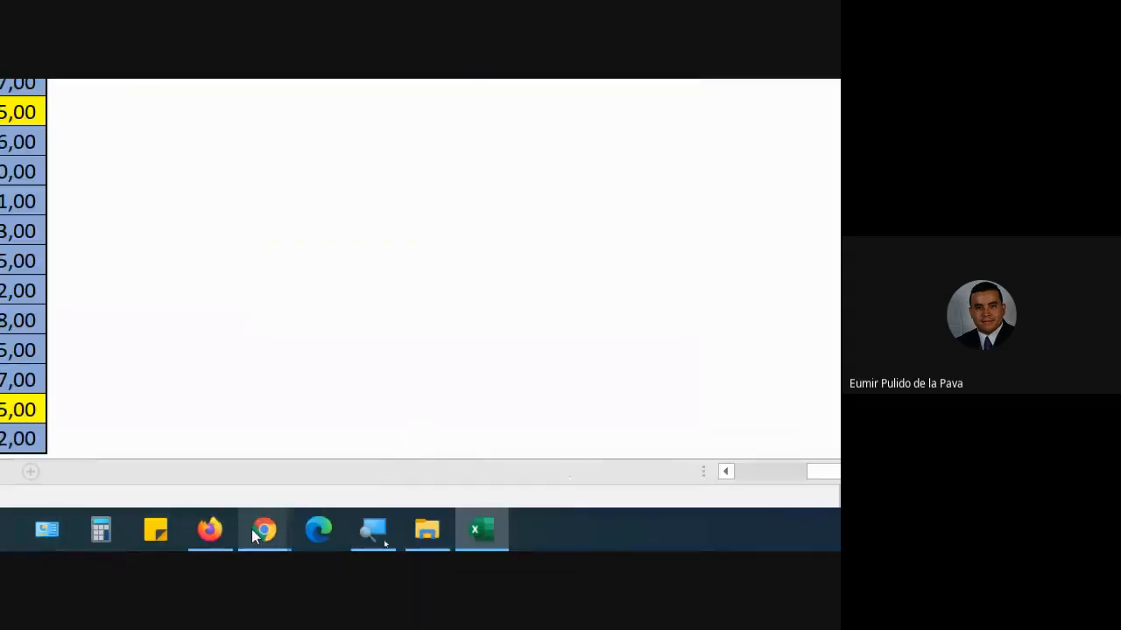
- Admit the waiting participant in Meet, then reopen the VENTA formula in Excel
mouse_move(259, 529)
left_click(367, 496)
left_click(560, 178)
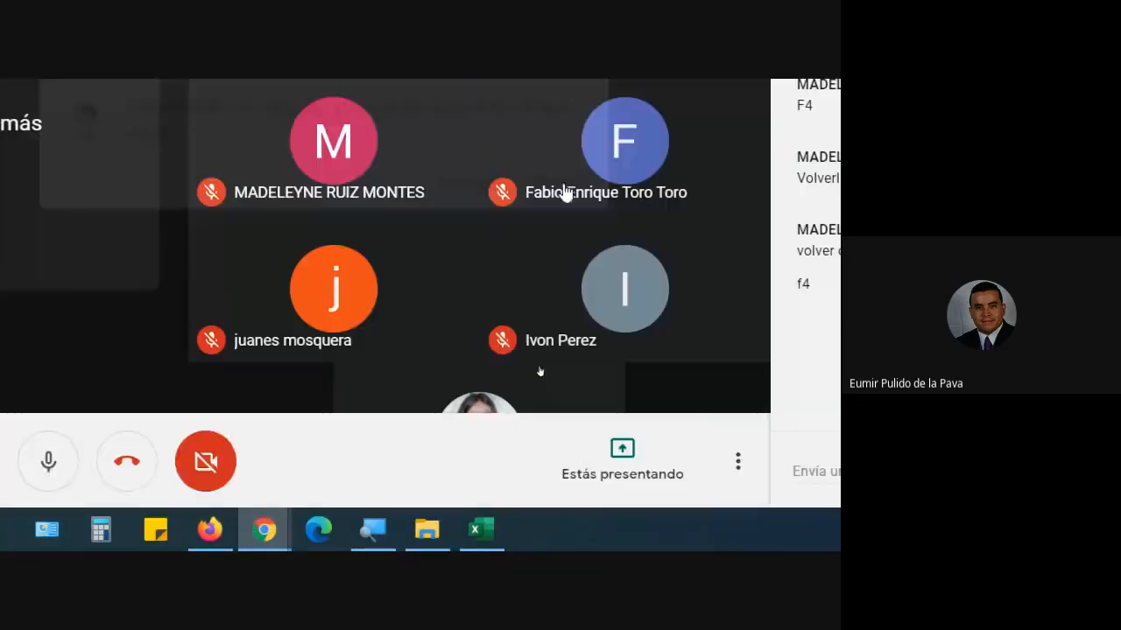
left_click(480, 528)
double_click(538, 285)
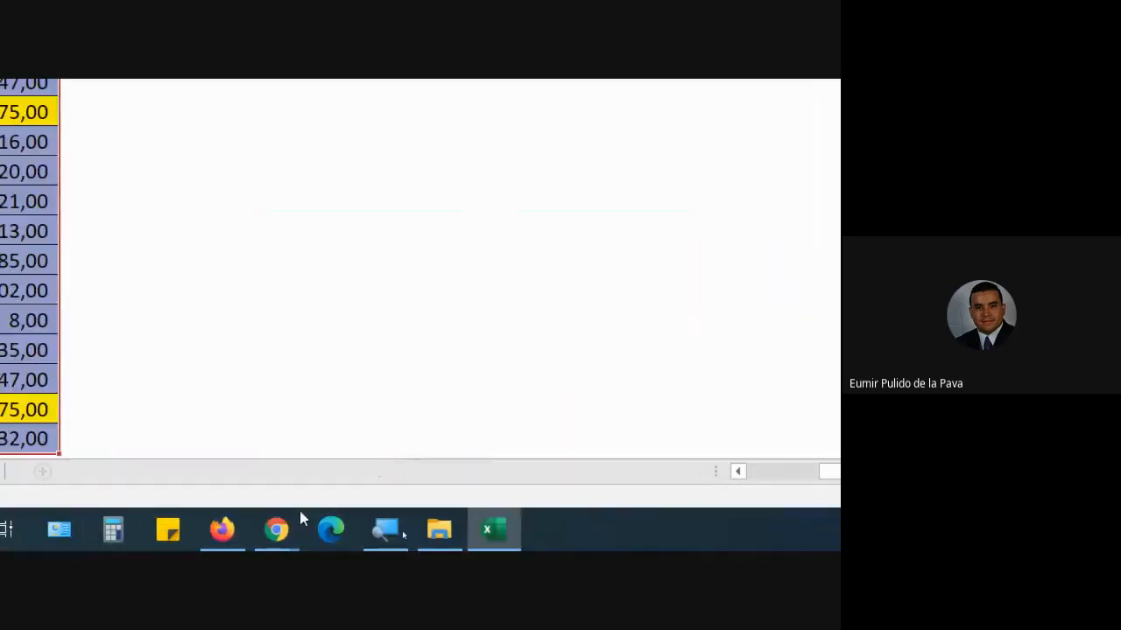
- Check the Meet call again and return to the Excel workbook
mouse_move(288, 531)
left_click(250, 476)
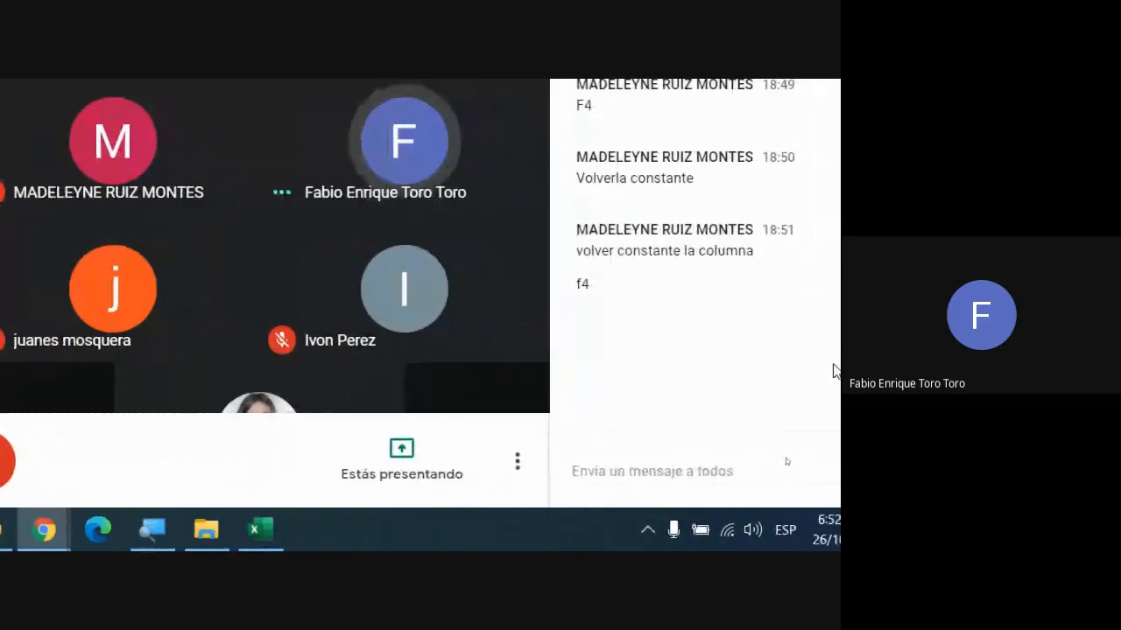
left_click(253, 532)
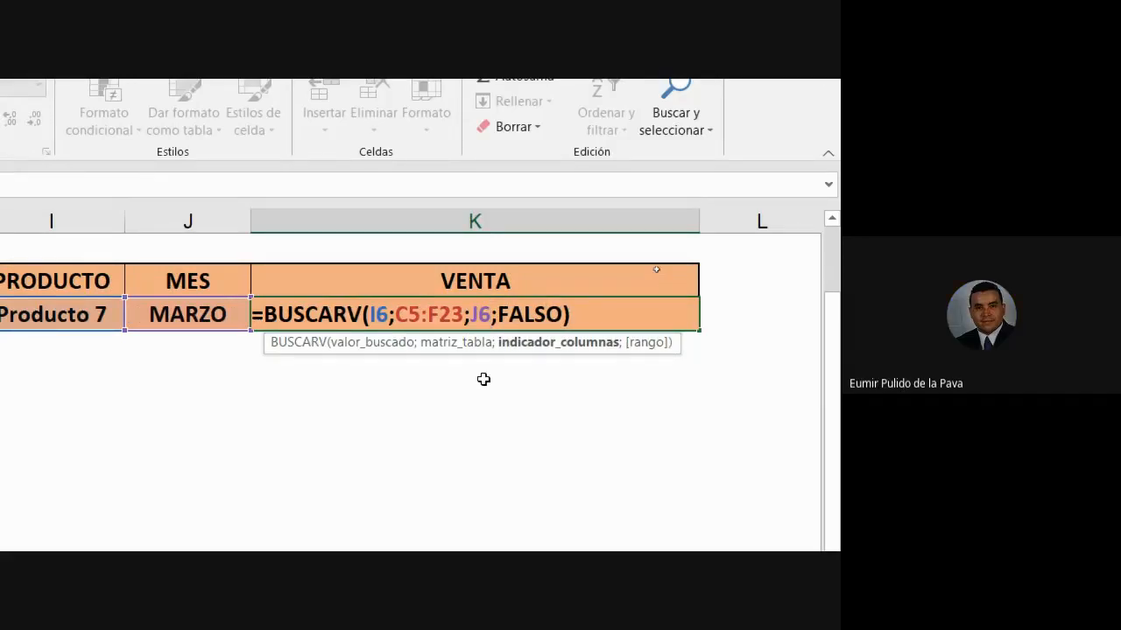
- Replace the J6 argument with a fixed 4 and enter the VENTA formula
left_click_drag(393, 312, 372, 314)
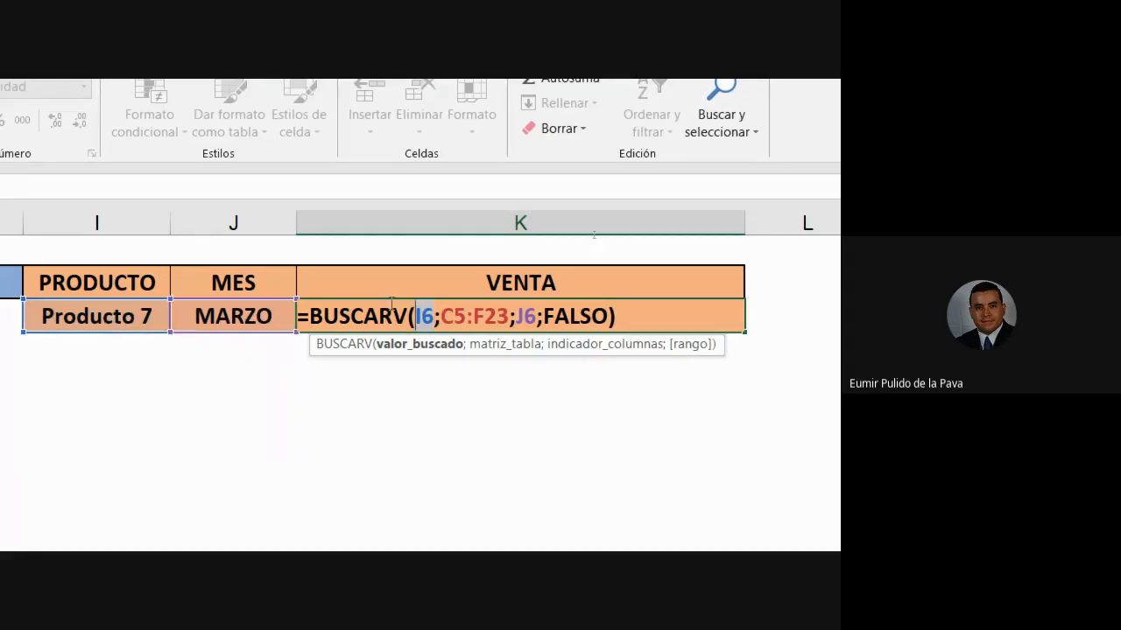
left_click(537, 316)
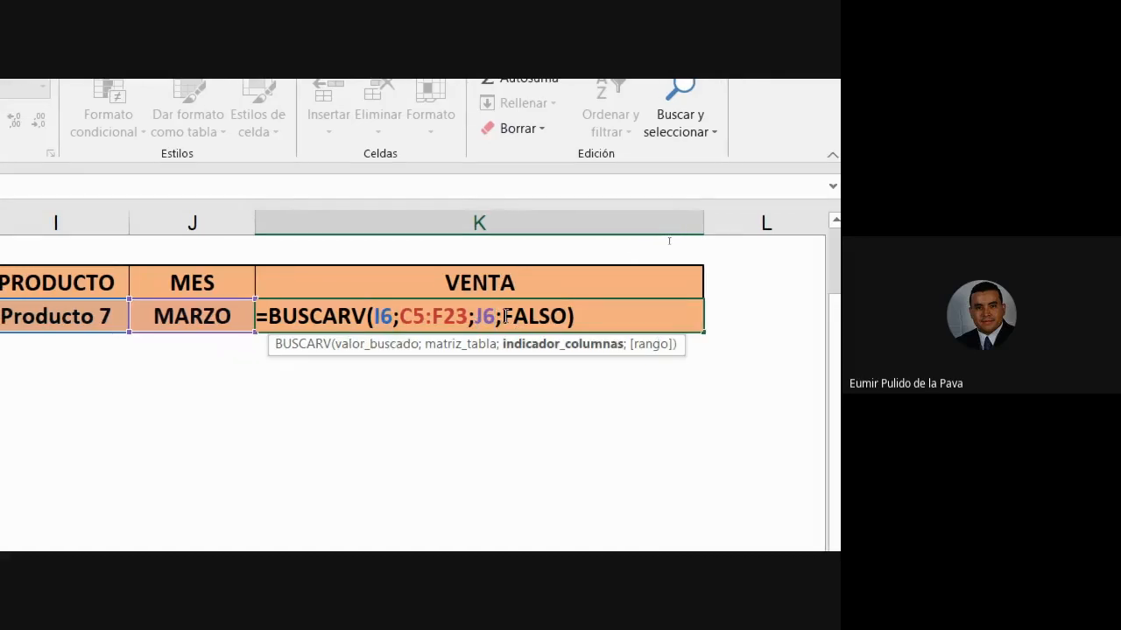
key("BackSpace")
key("BackSpace")
type("4")
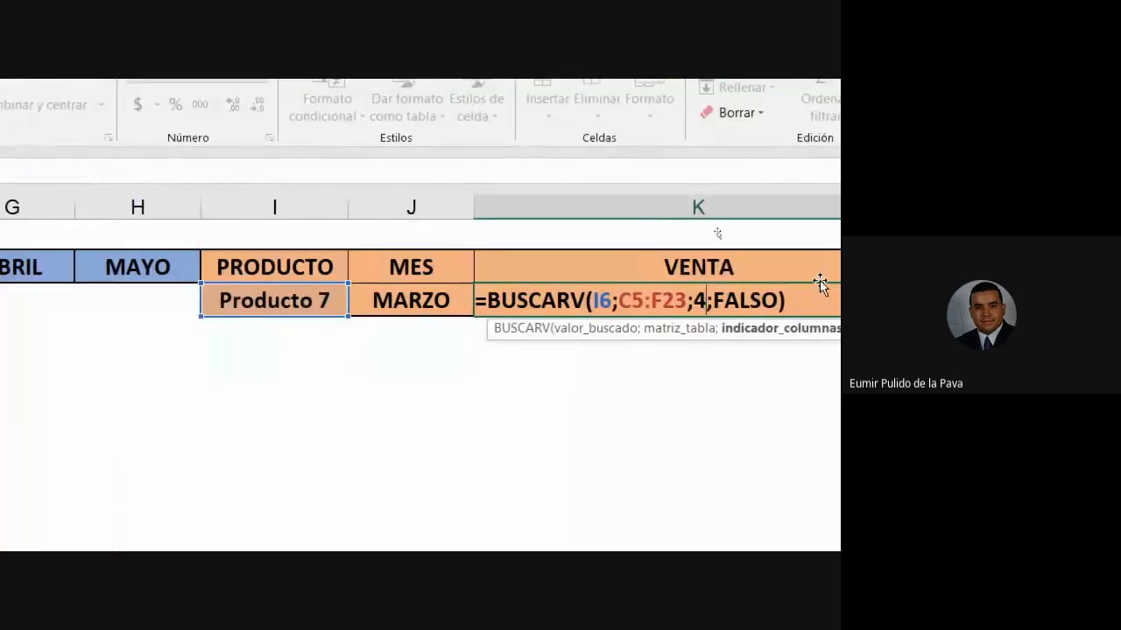
key("Return")
- Reopen the formula and swap the fixed 4 for the MES cell J6
double_click(726, 310)
left_click(705, 300)
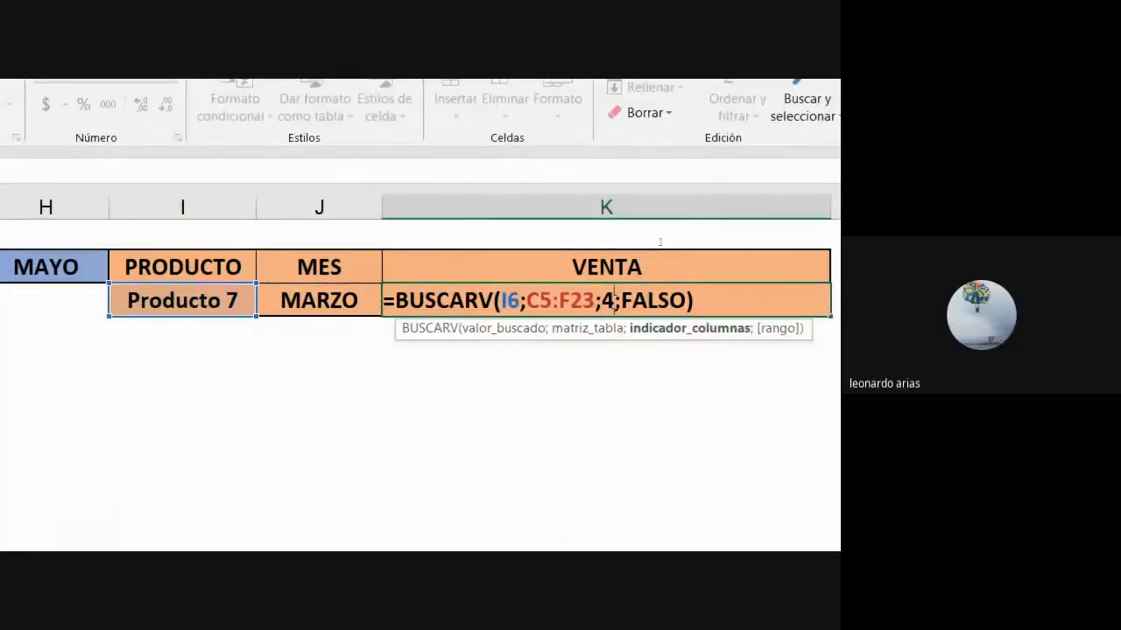
key("BackSpace")
left_click(308, 301)
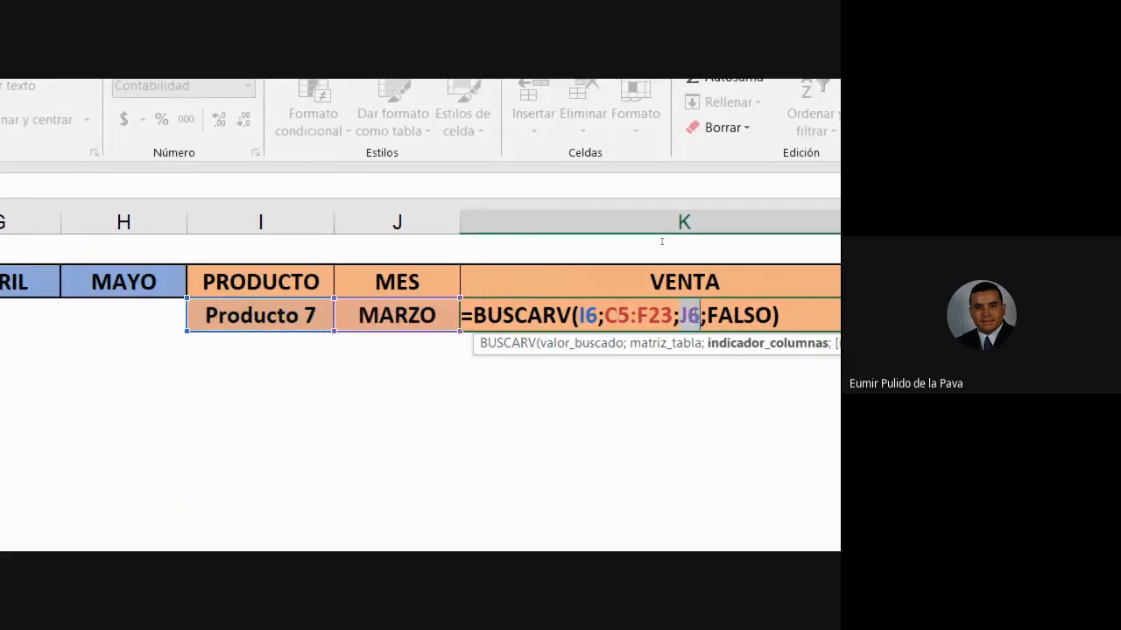
- Commit the J6-based formula, inspect it, then open J6's list of month choices
key("Return")
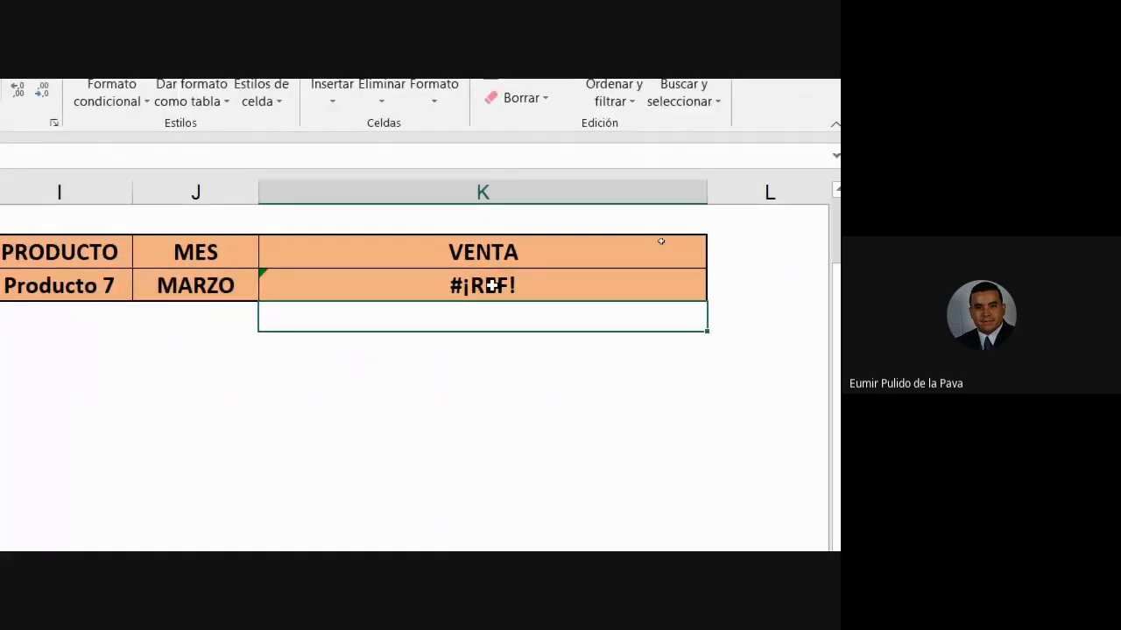
left_click(491, 284)
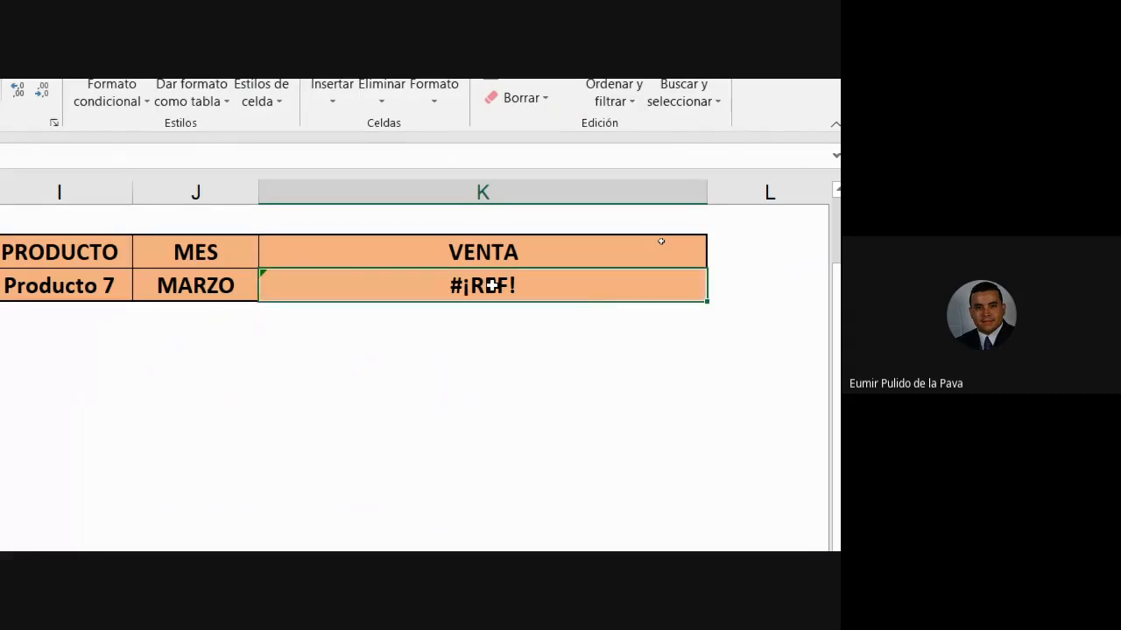
double_click(490, 284)
key("Escape")
left_click(150, 284)
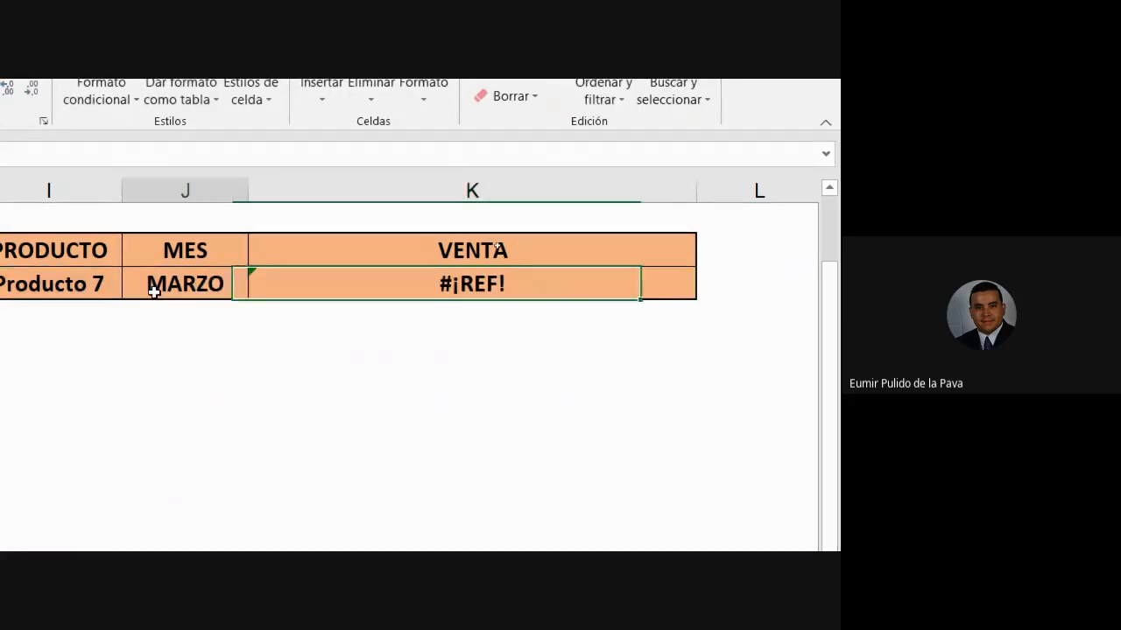
left_click(258, 290)
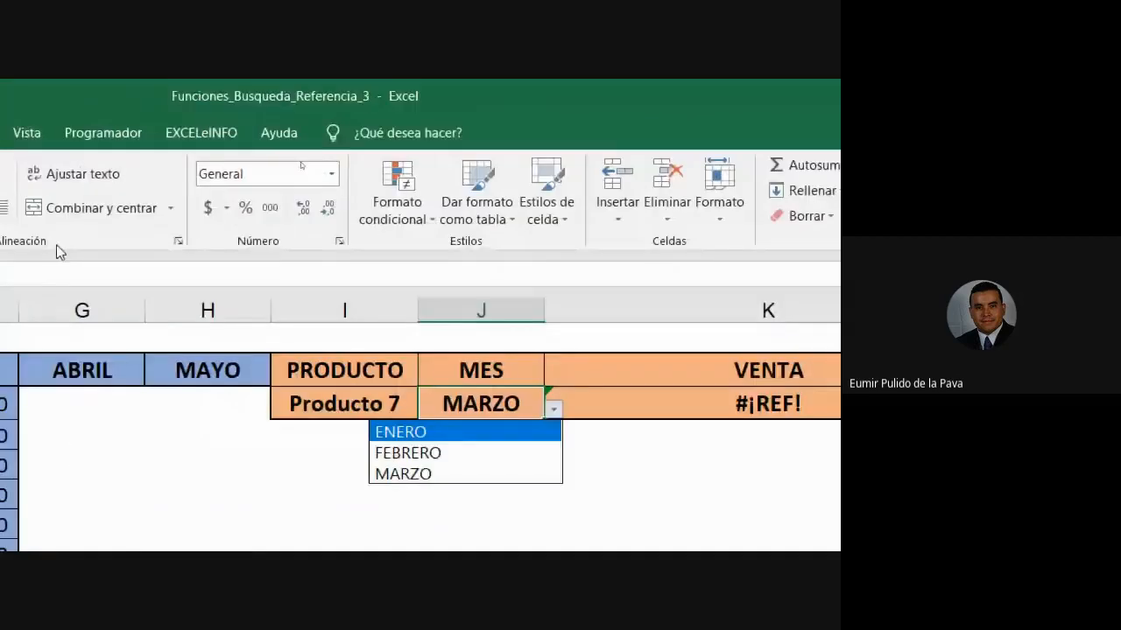
- Replace the MES validation source =$D$5:$F$5 with 1;2;3;4;5 and check the new J6 dropdown
left_click(201, 136)
left_click(180, 139)
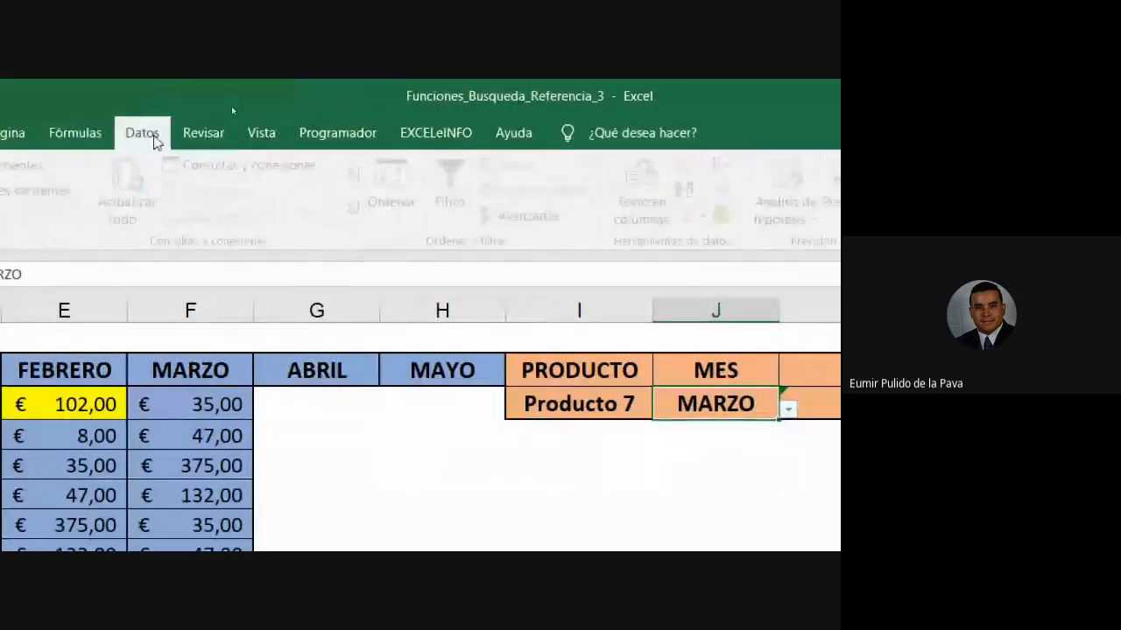
left_click(153, 139)
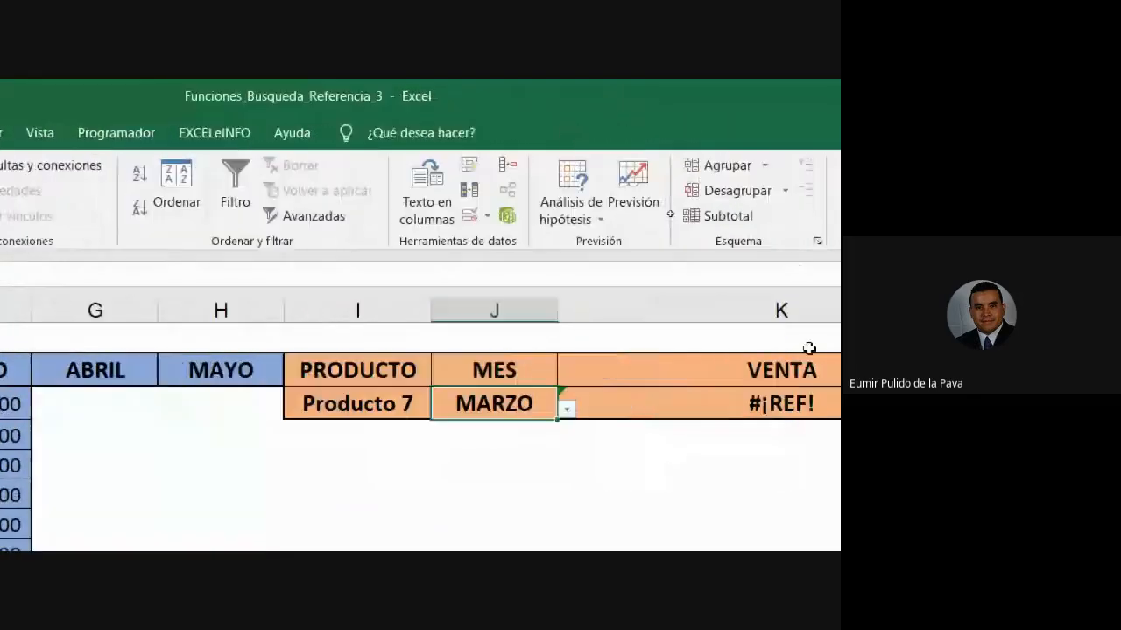
left_click(455, 215)
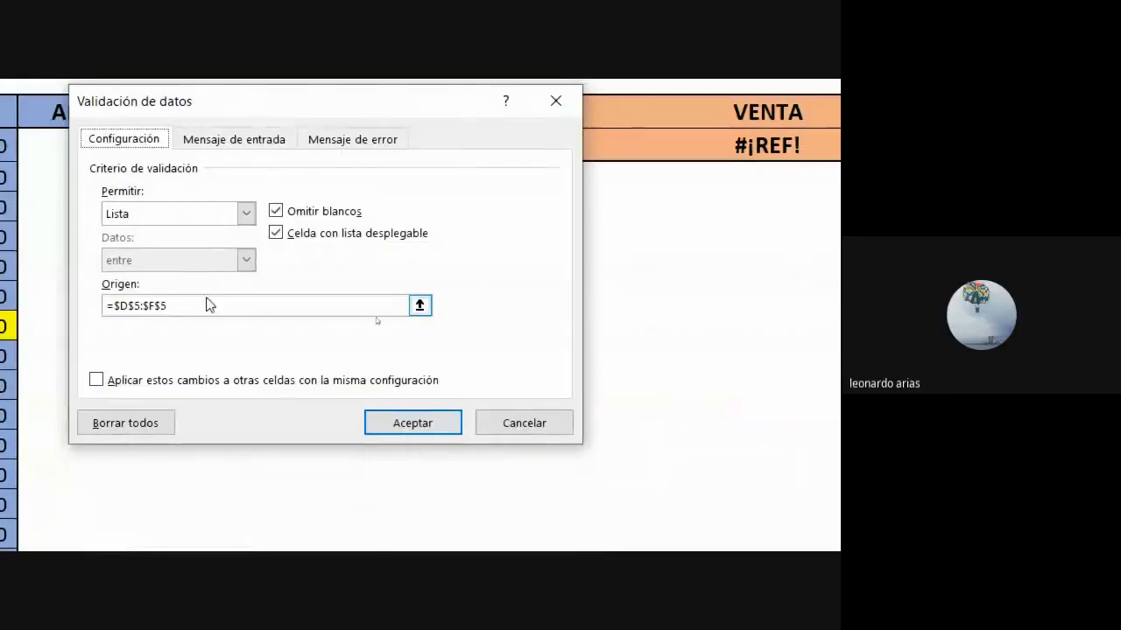
left_click_drag(207, 303, 75, 311)
type("1;2;3")
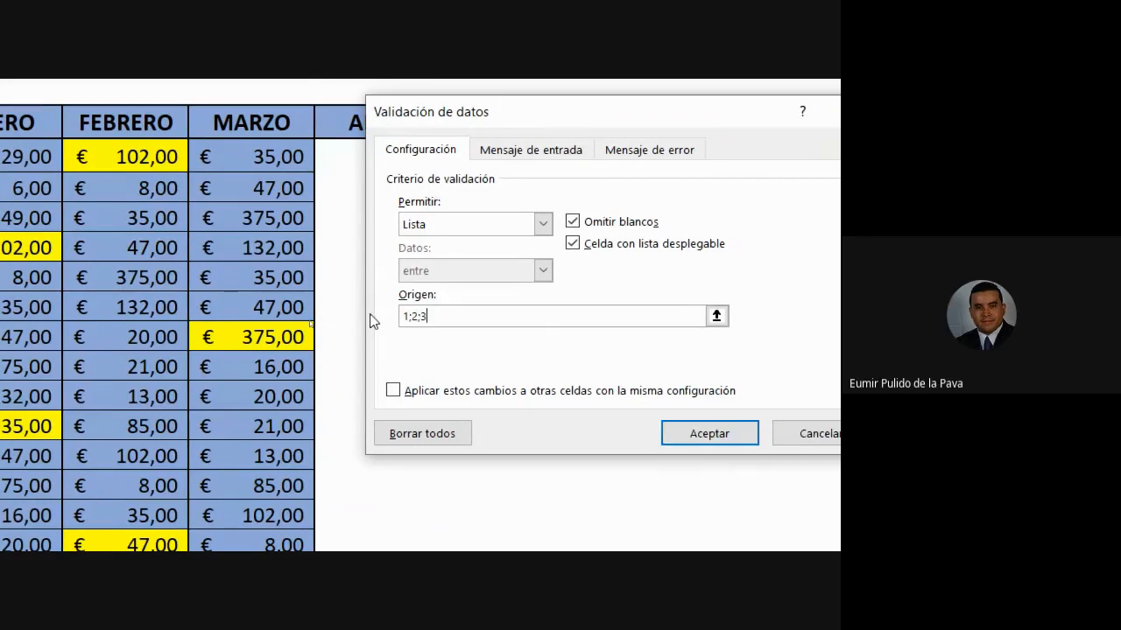
type(";4;5")
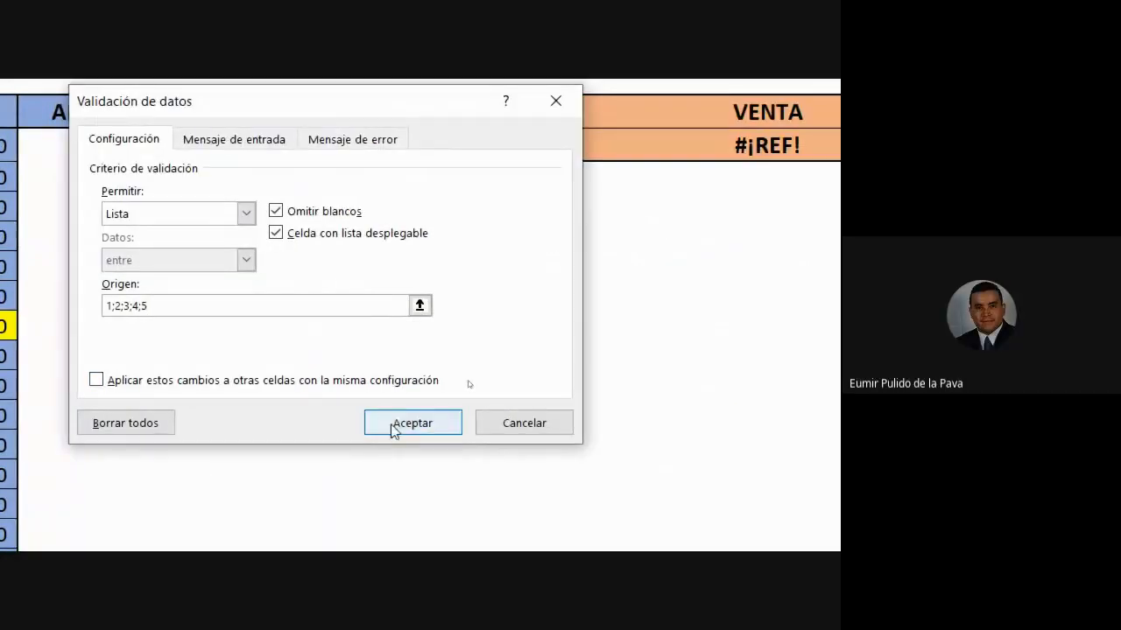
left_click(392, 429)
left_click(553, 151)
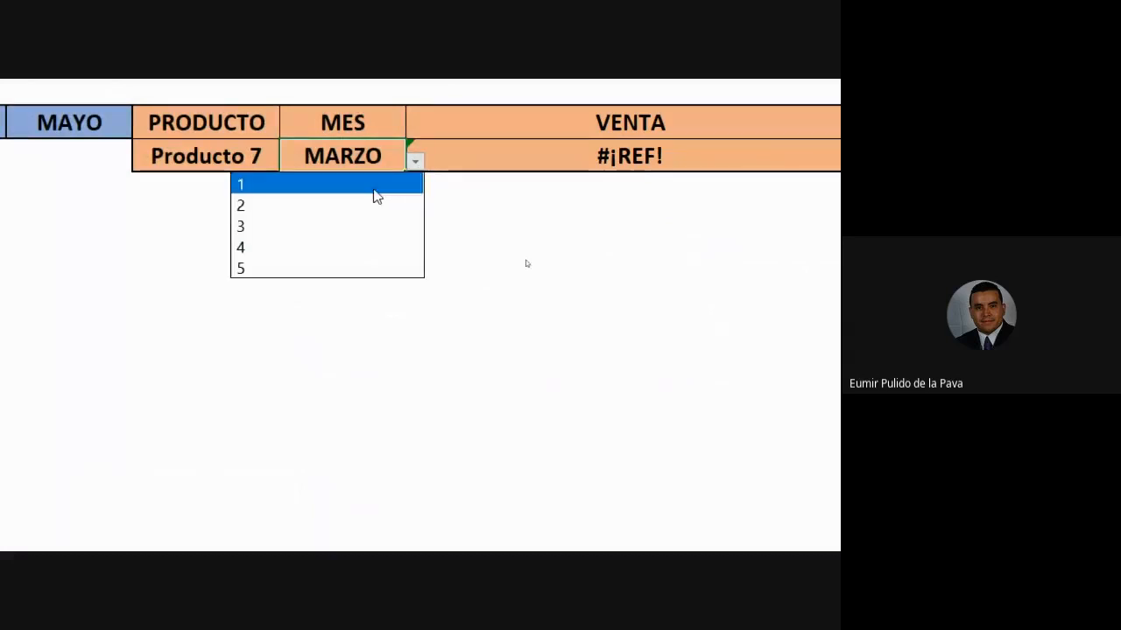
- Choose 3 in the MES dropdown and confirm VENTA shows € 20,00 against the data table
left_click(268, 229)
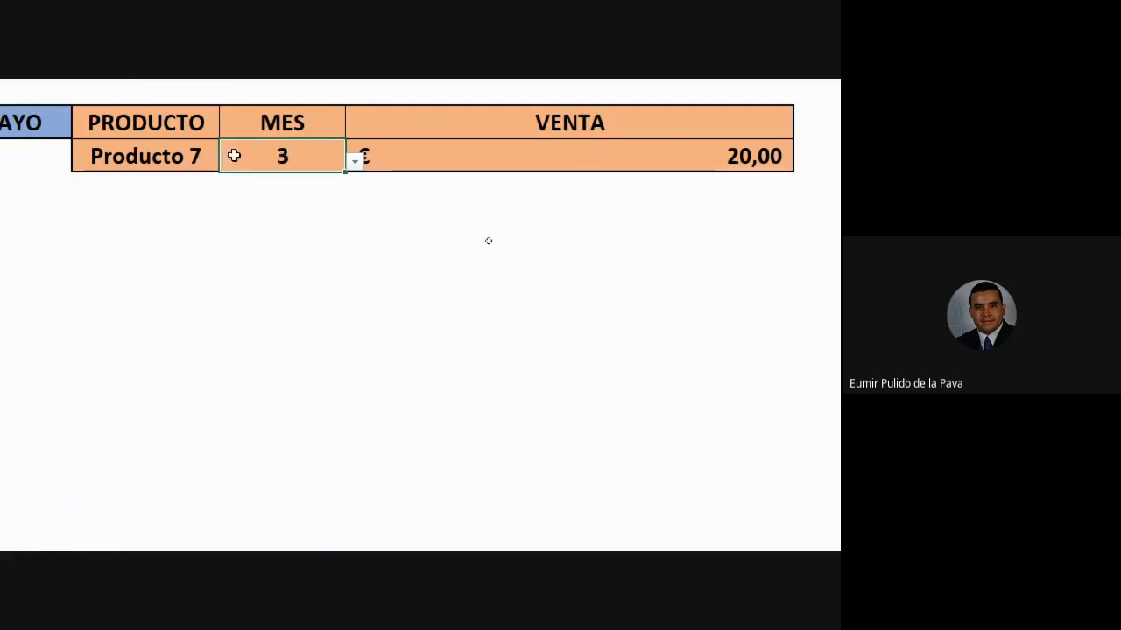
left_click(696, 161)
scroll(74, 176, "left", 2)
left_click(393, 154)
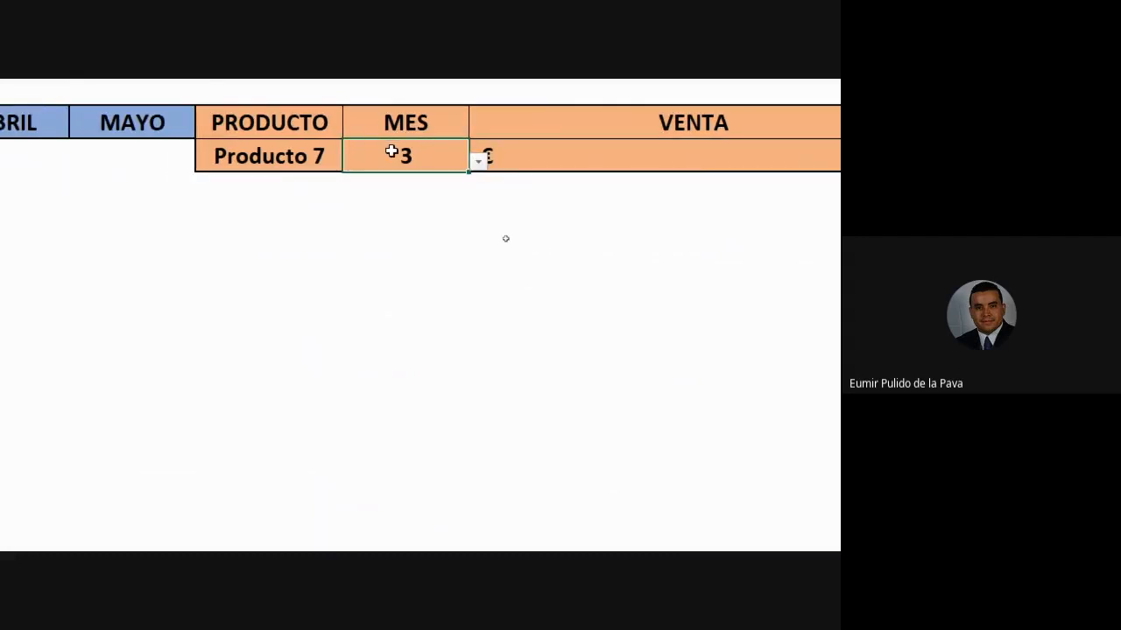
scroll(61, 155, "left", 5)
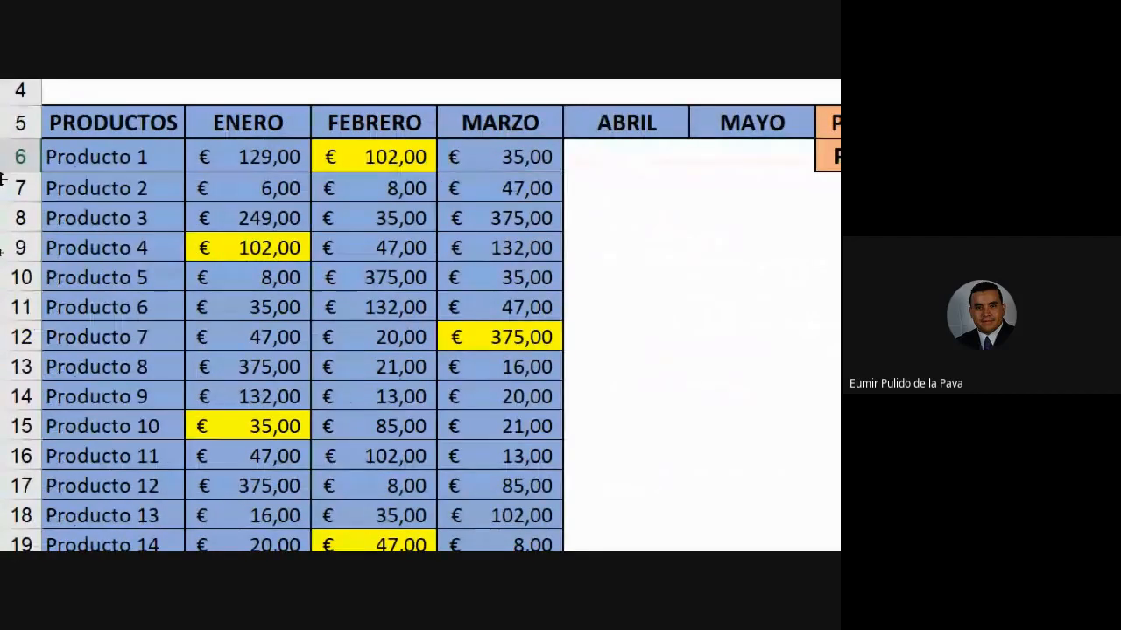
- Fill cell E12 (Producto 7, FEBRERO, € 20,00) with the standard orange colour
left_click(118, 337)
left_click(407, 337)
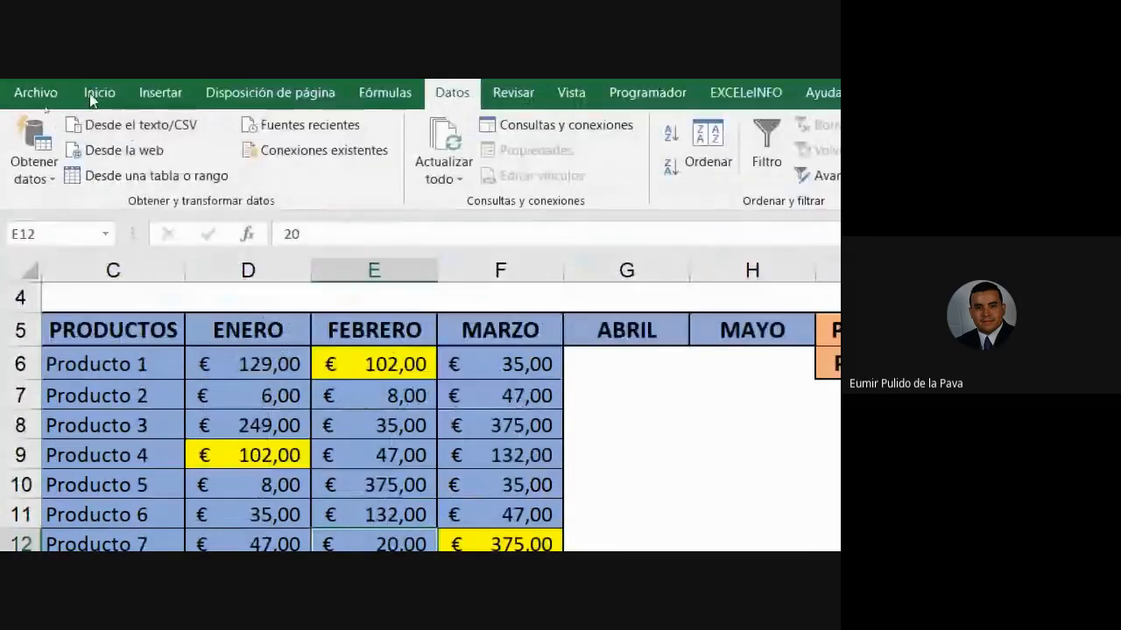
left_click(93, 97)
left_click(363, 167)
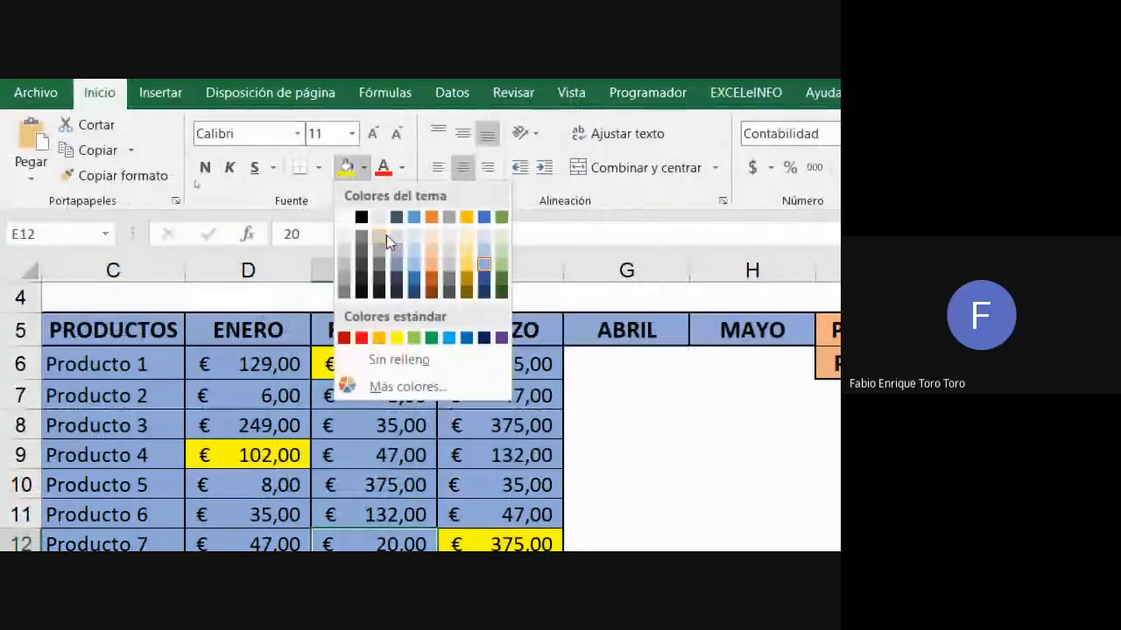
left_click(379, 339)
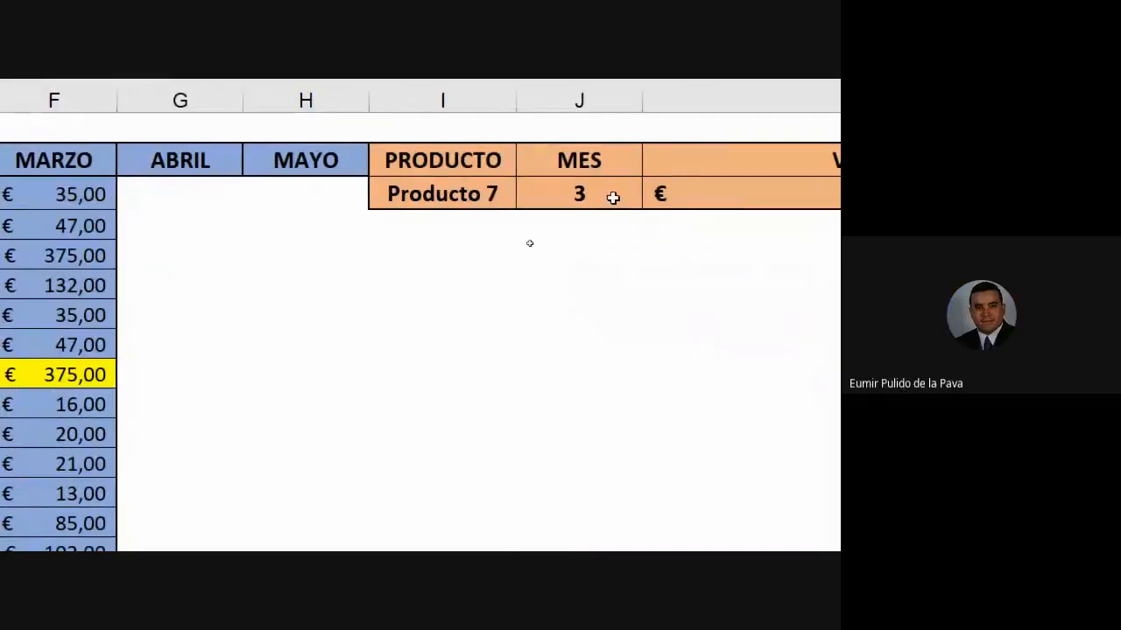
left_click(600, 196)
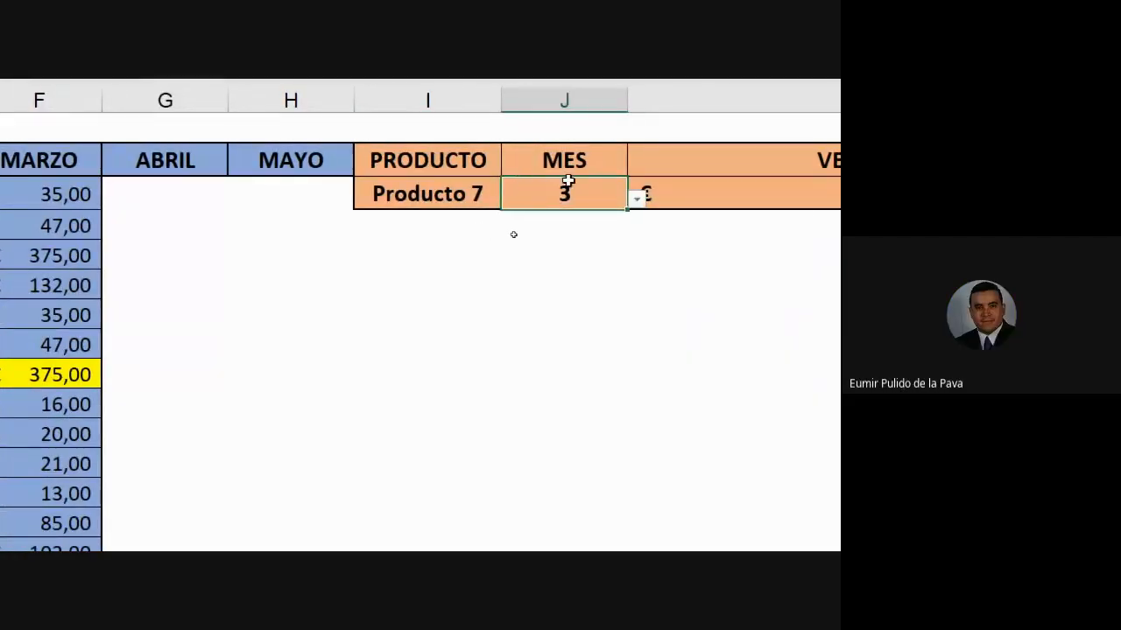
double_click(802, 193)
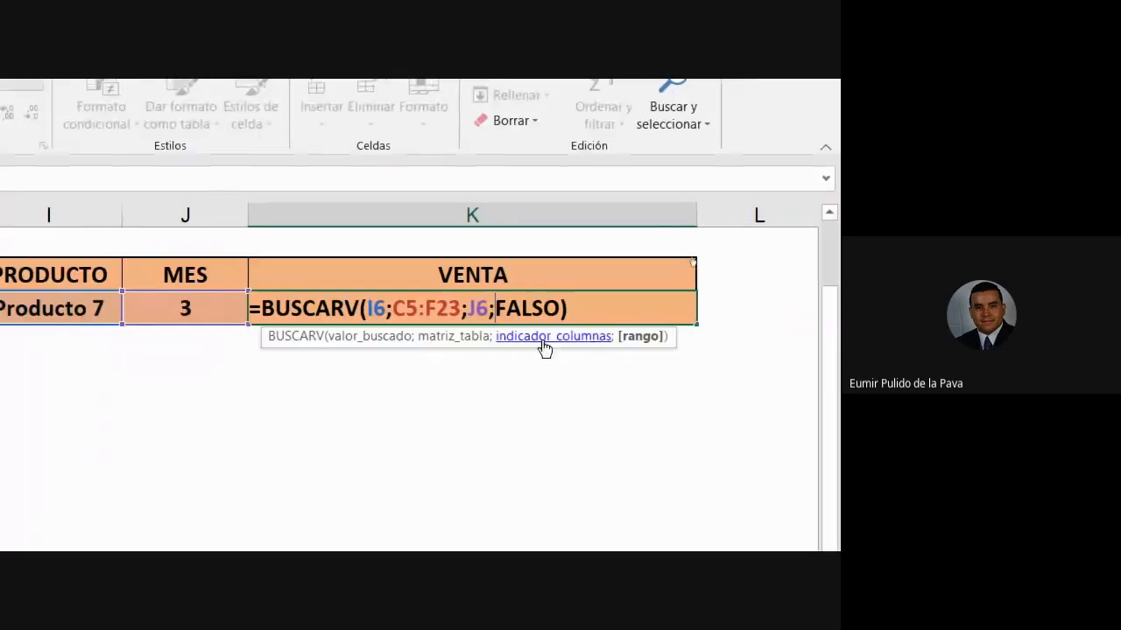
left_click_drag(489, 308, 467, 309)
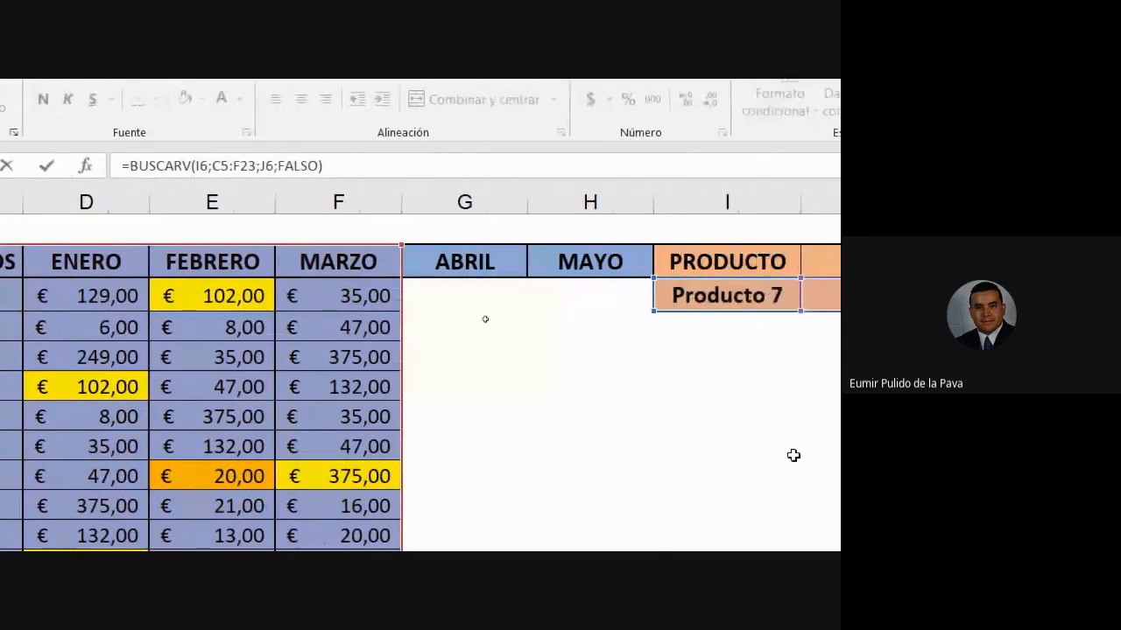
key("Return")
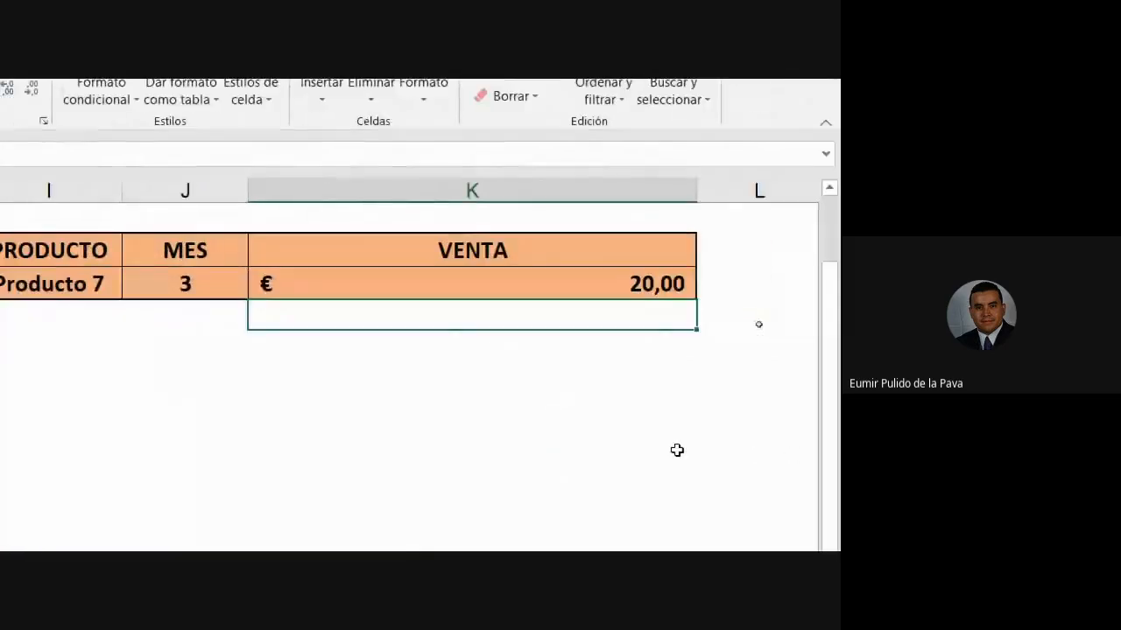
- Open J6's list of month numbers 1–5, then select the VENTA cell K6
left_click(403, 293)
left_click(485, 289)
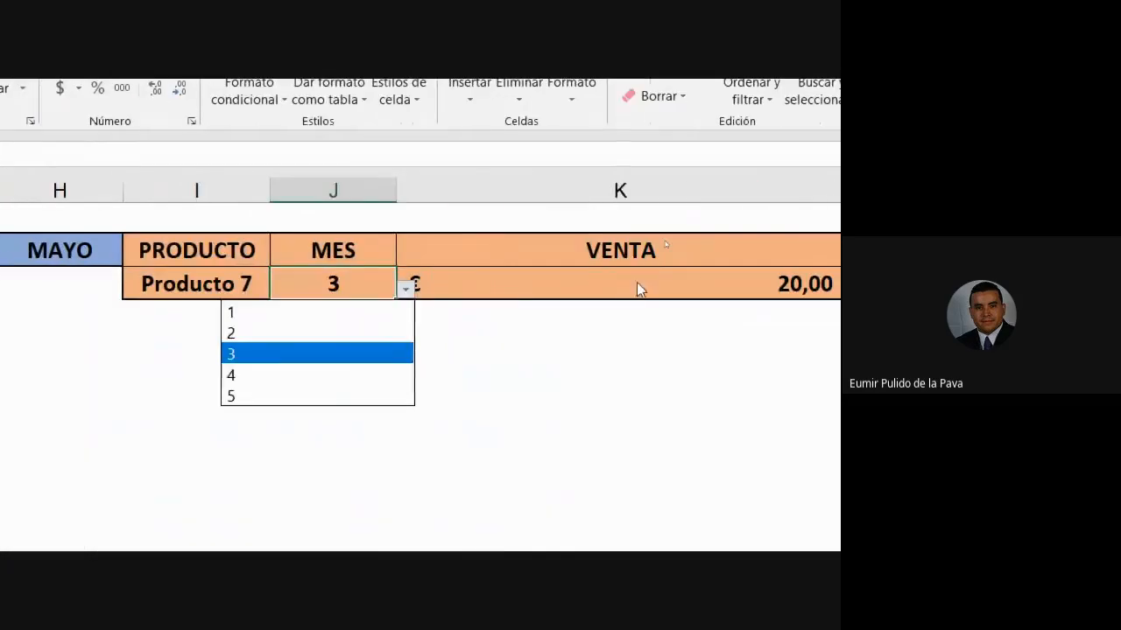
left_click(636, 280)
- Review the VENTA formula's I6 and C5:F23 arguments without changing it
double_click(638, 283)
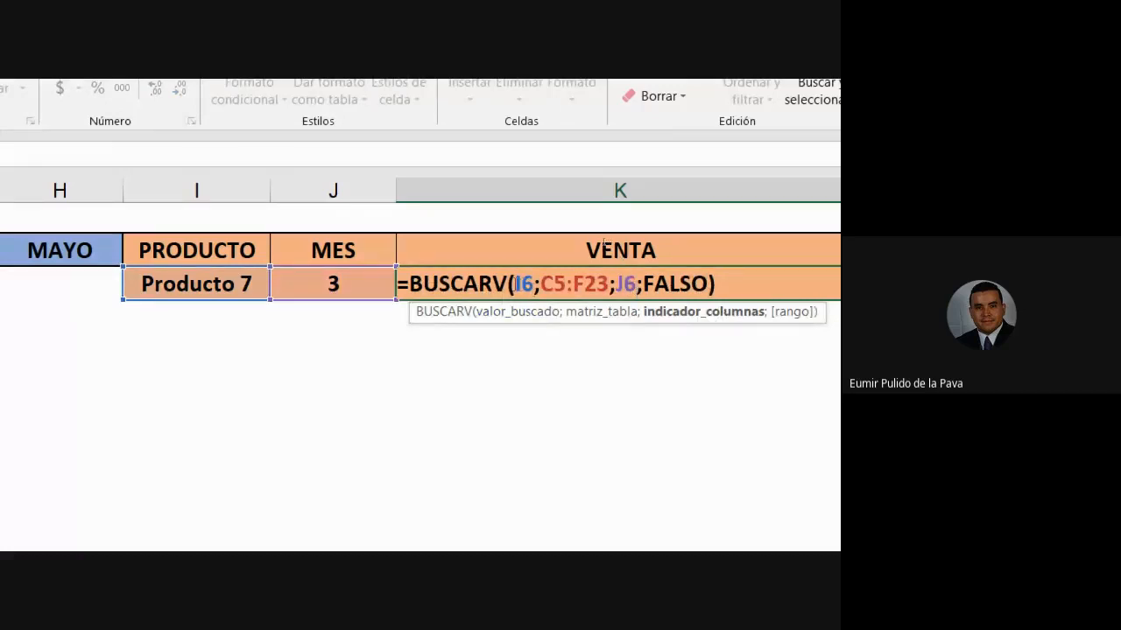
left_click(518, 283)
left_click_drag(579, 283, 610, 284)
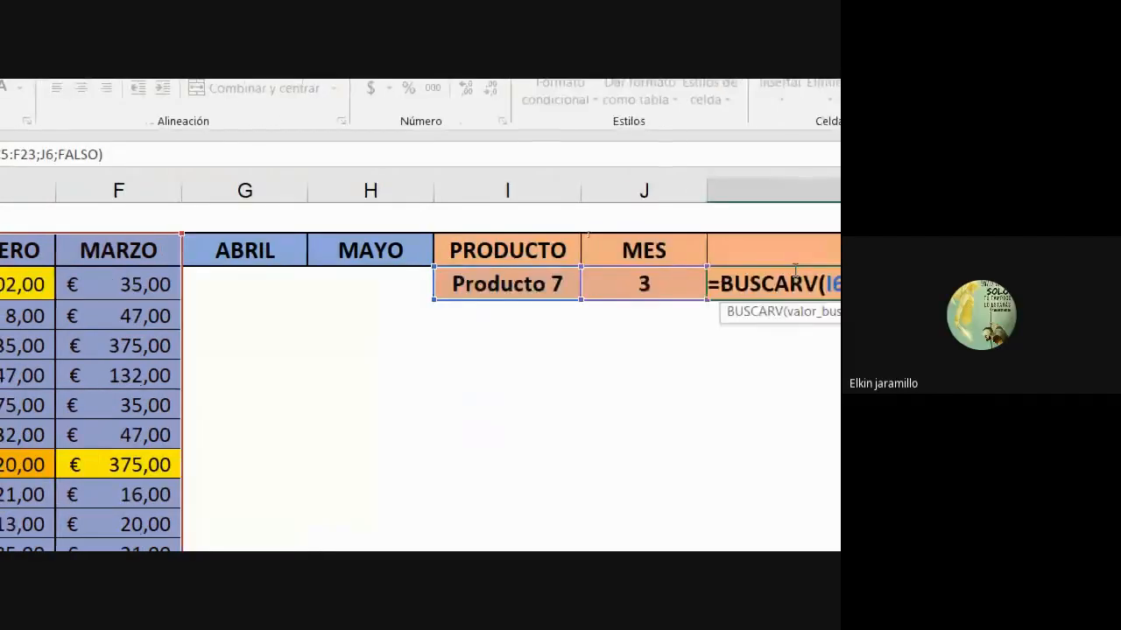
key("Escape")
- Set MES in J6 to 4 from its dropdown list
left_click(263, 280)
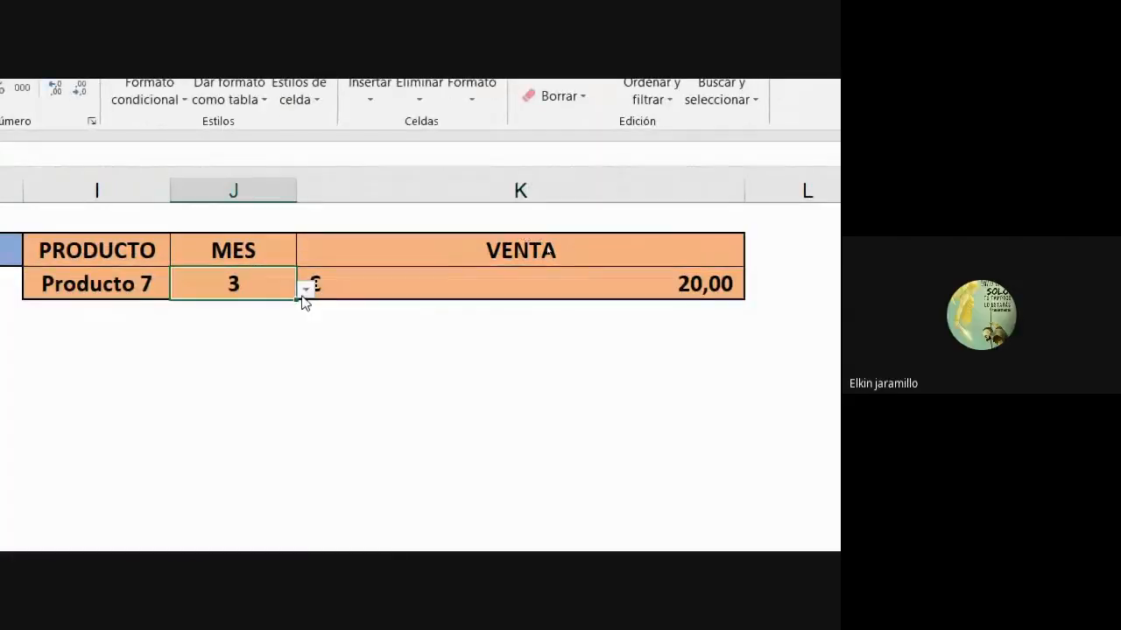
left_click(305, 290)
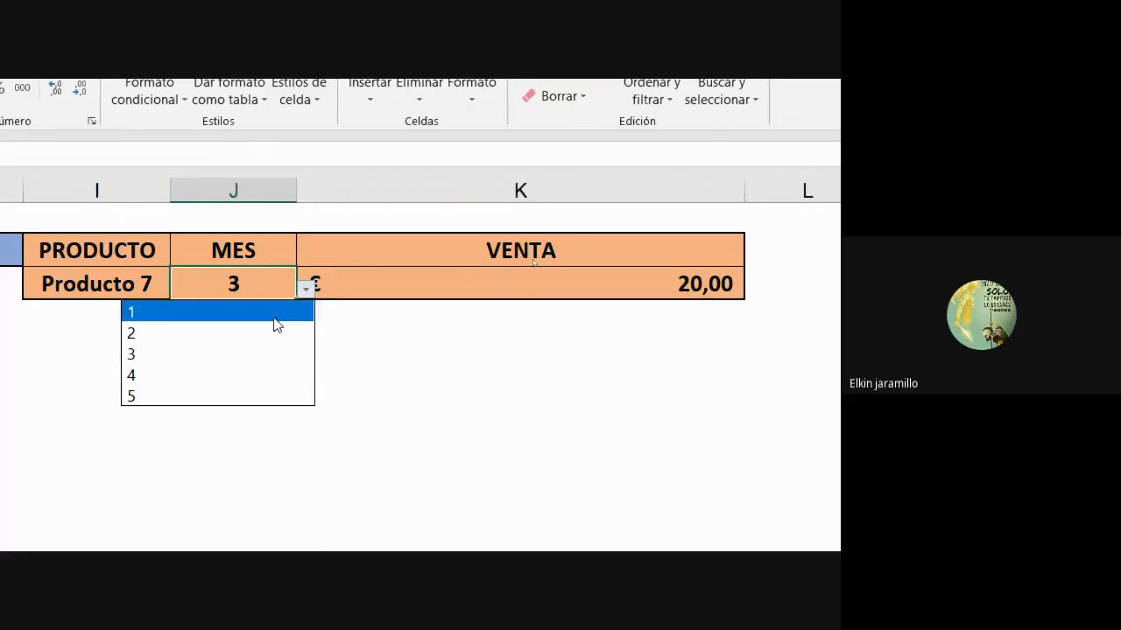
left_click(244, 385)
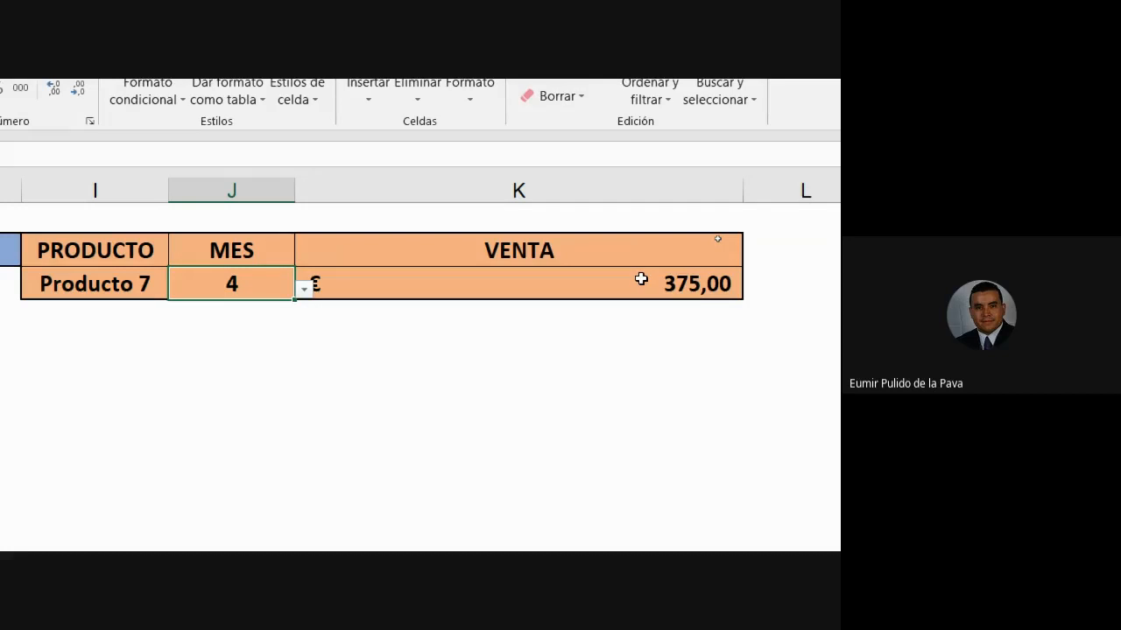
- Choose Producto 2 in the PRODUCTO dropdown
left_click(98, 293)
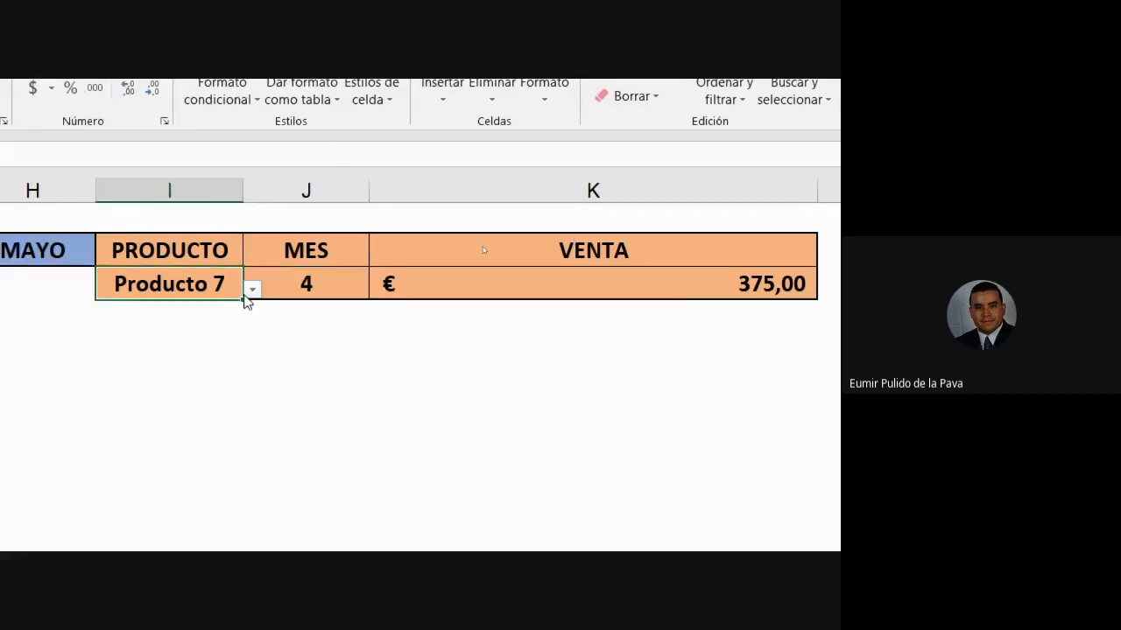
left_click(252, 289)
left_click(248, 319)
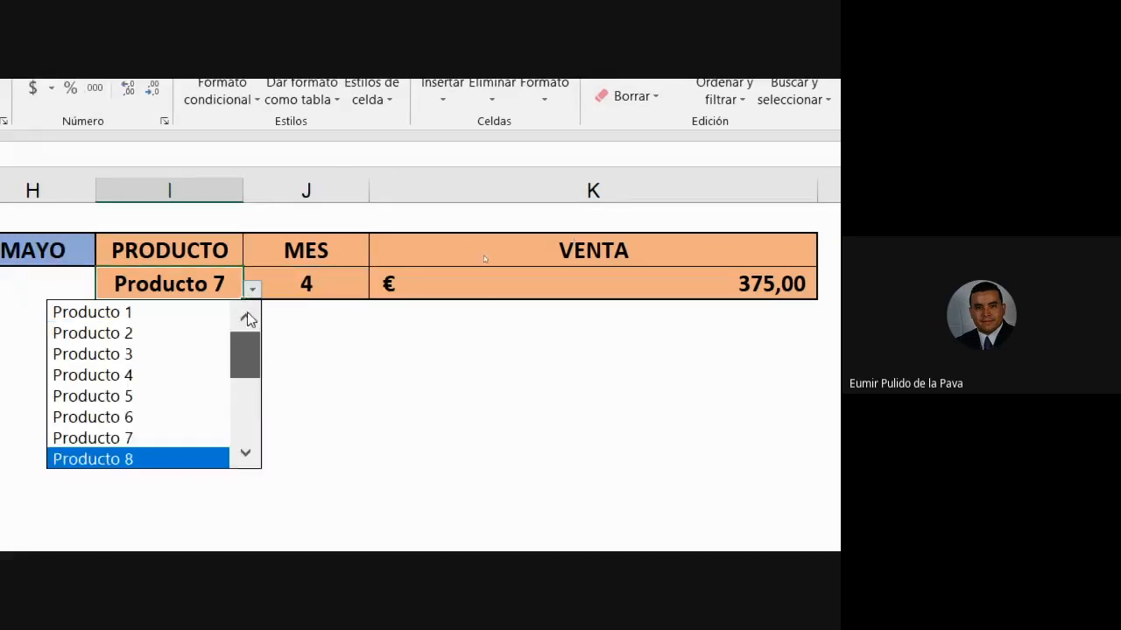
left_click(161, 333)
left_click(328, 288)
- Try month 1 in MES and compare VENTA with the product column
left_click(379, 289)
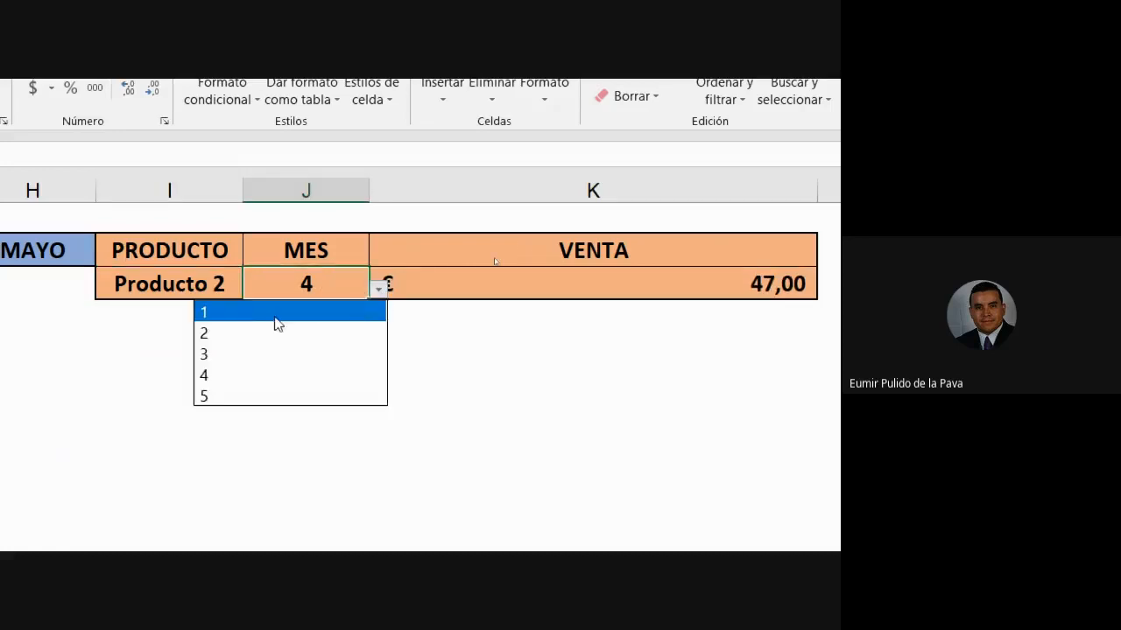
left_click(243, 313)
left_click(650, 284)
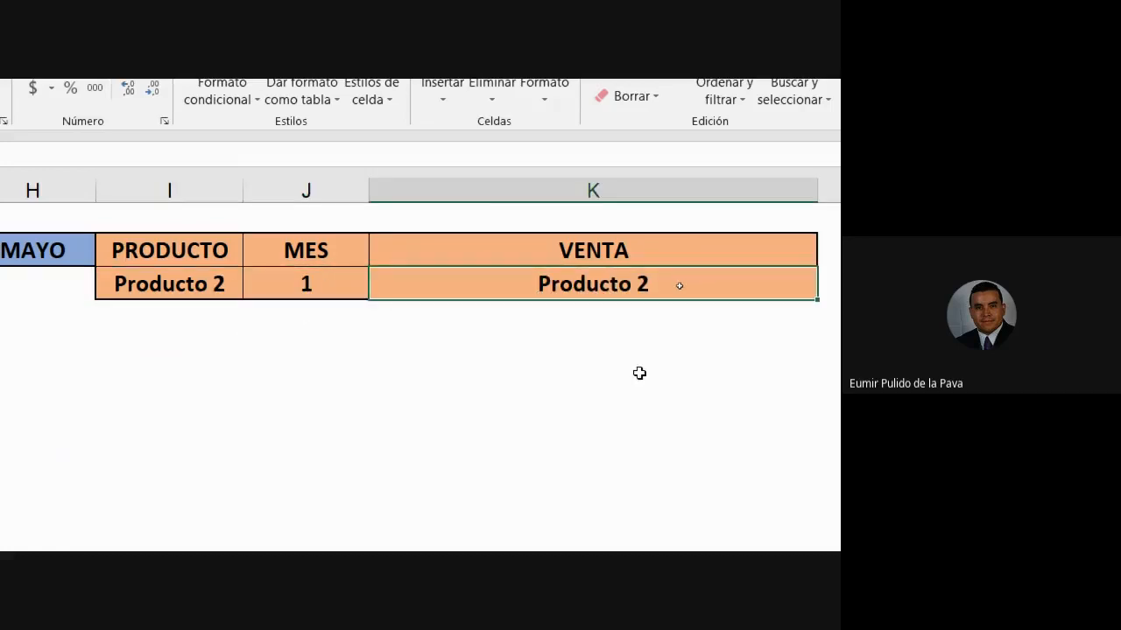
left_click(278, 281)
left_click(503, 276)
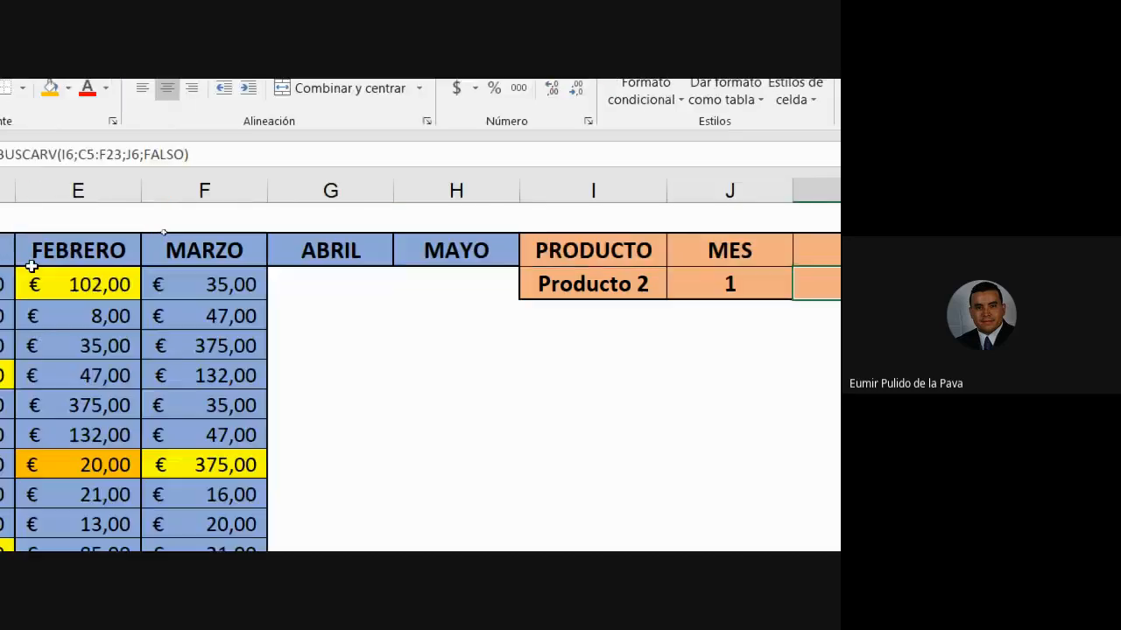
left_click(113, 190)
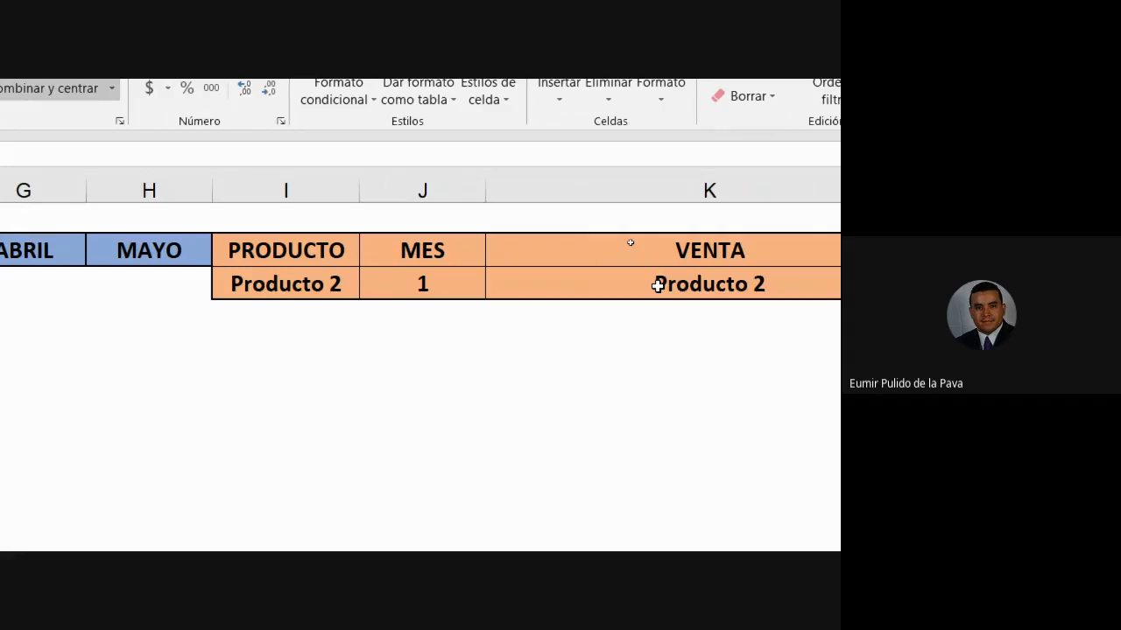
- Set MES to 2 and confirm VENTA returns € 6,00
left_click(420, 281)
left_click(495, 290)
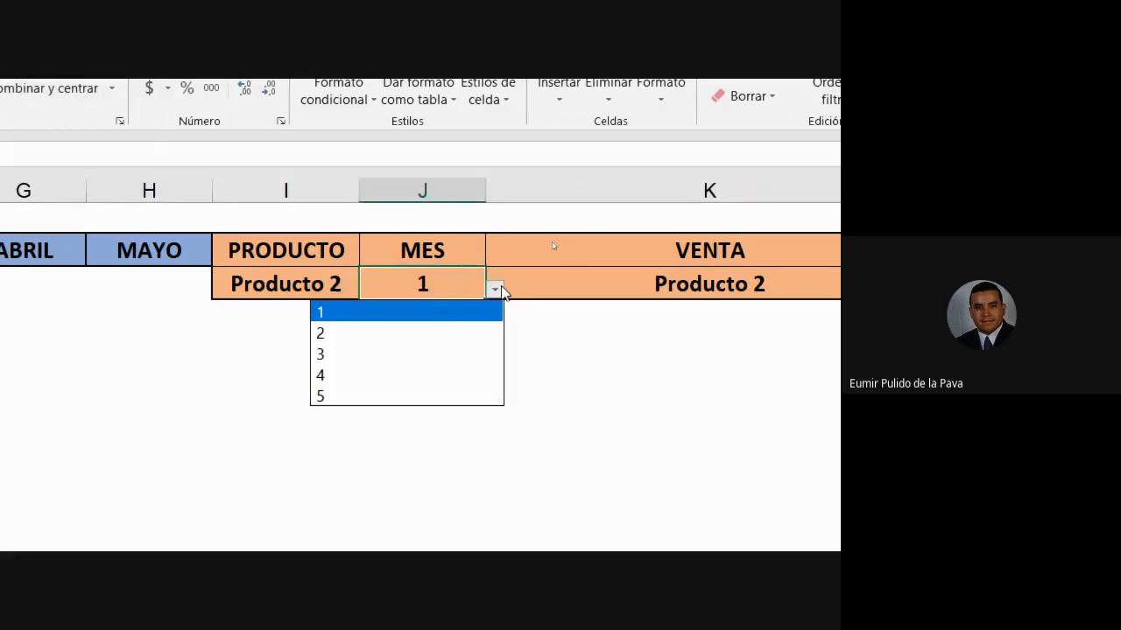
left_click(391, 333)
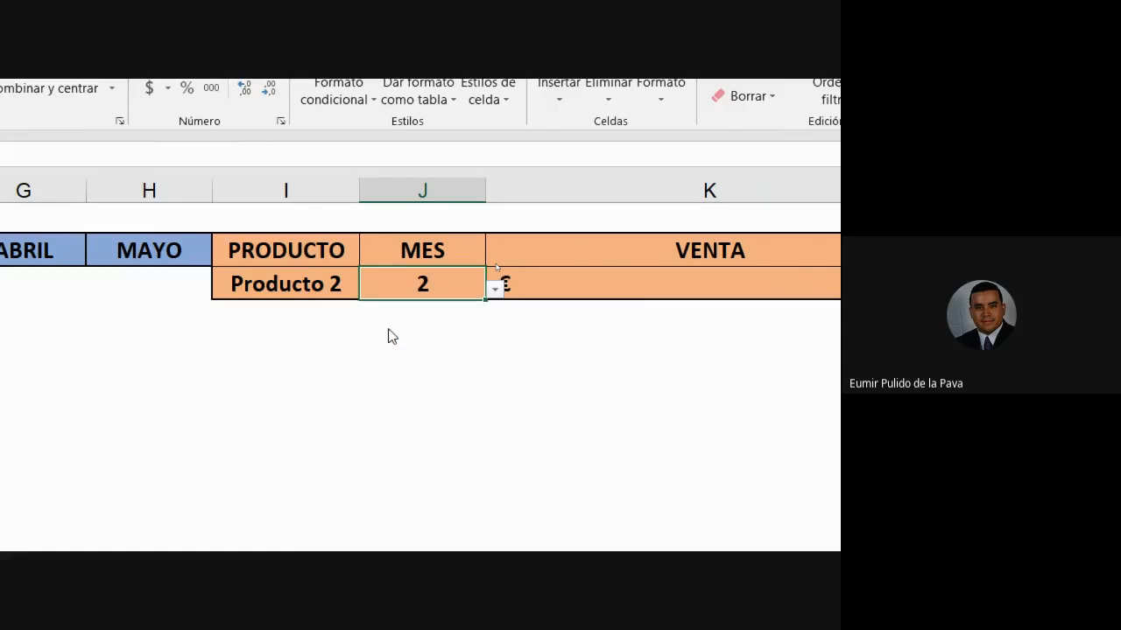
scroll(818, 398, "right", 2)
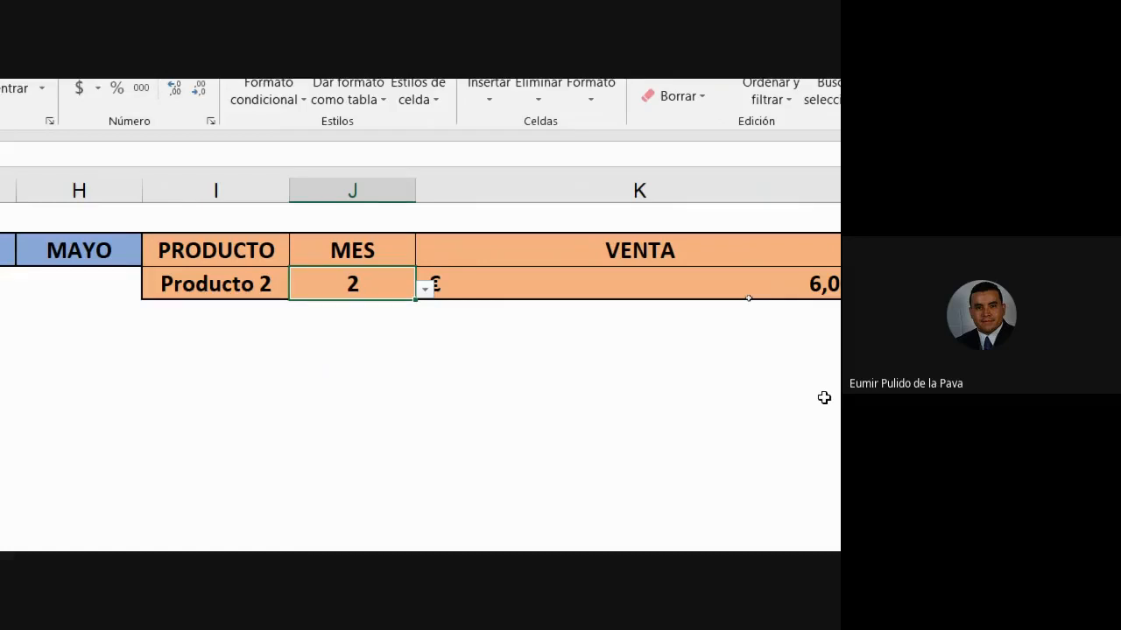
scroll(824, 398, "right", 1)
left_click(627, 294)
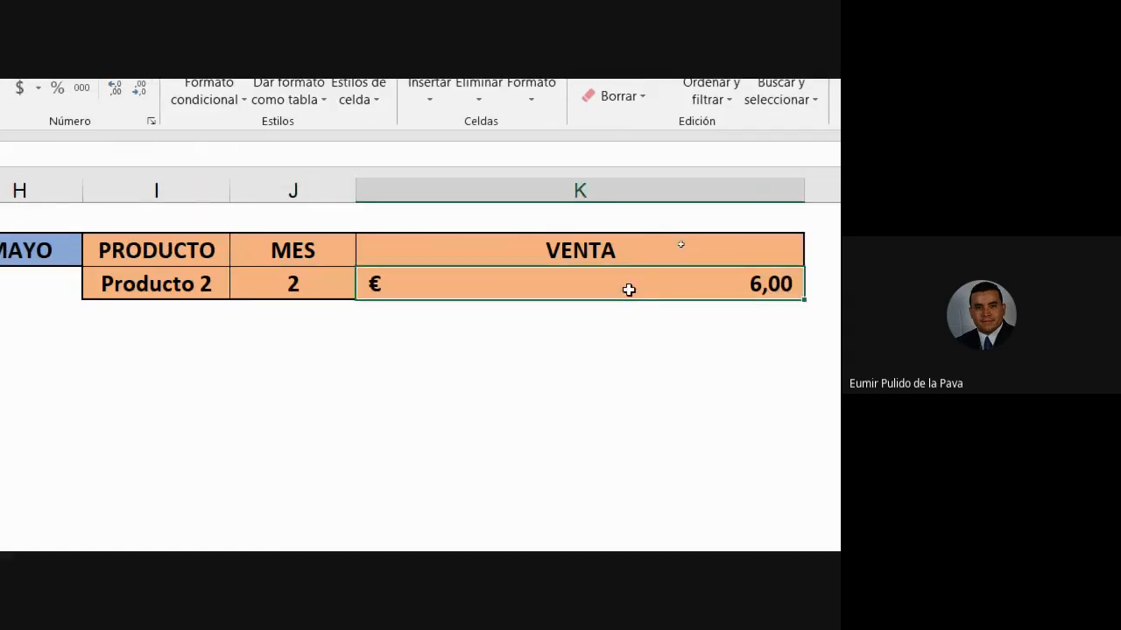
double_click(630, 284)
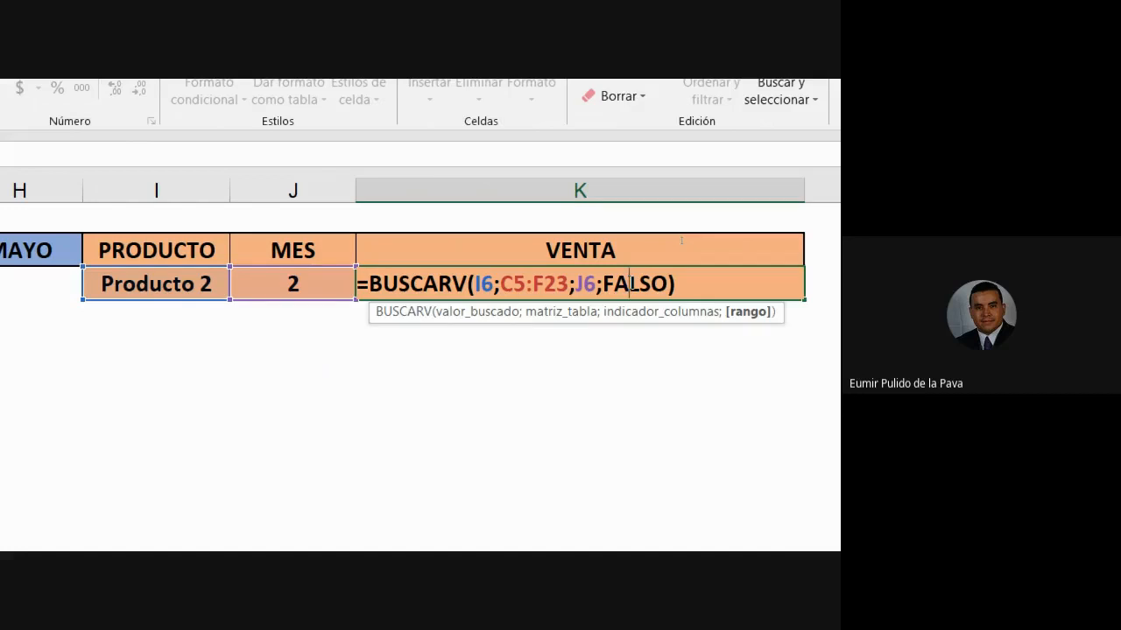
key("Escape")
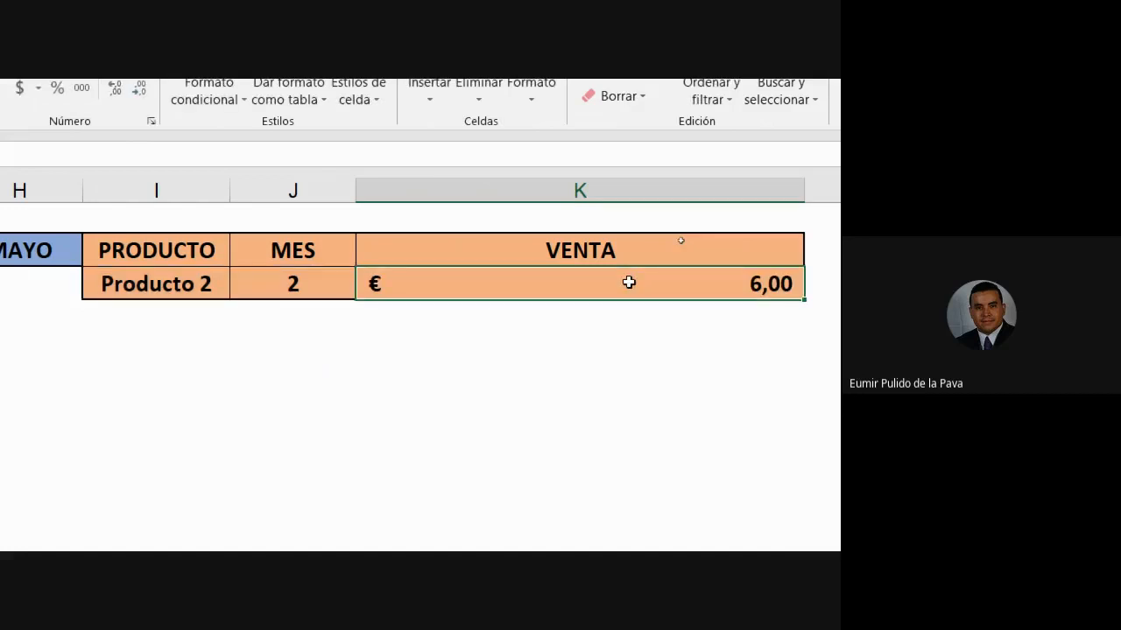
double_click(629, 282)
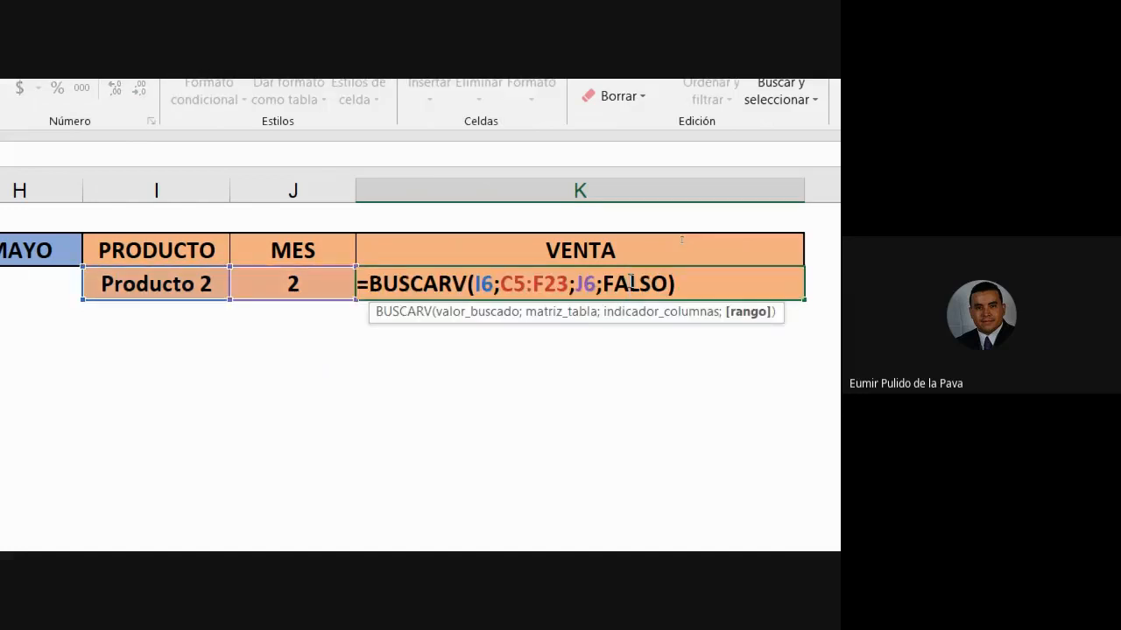
left_click(596, 284)
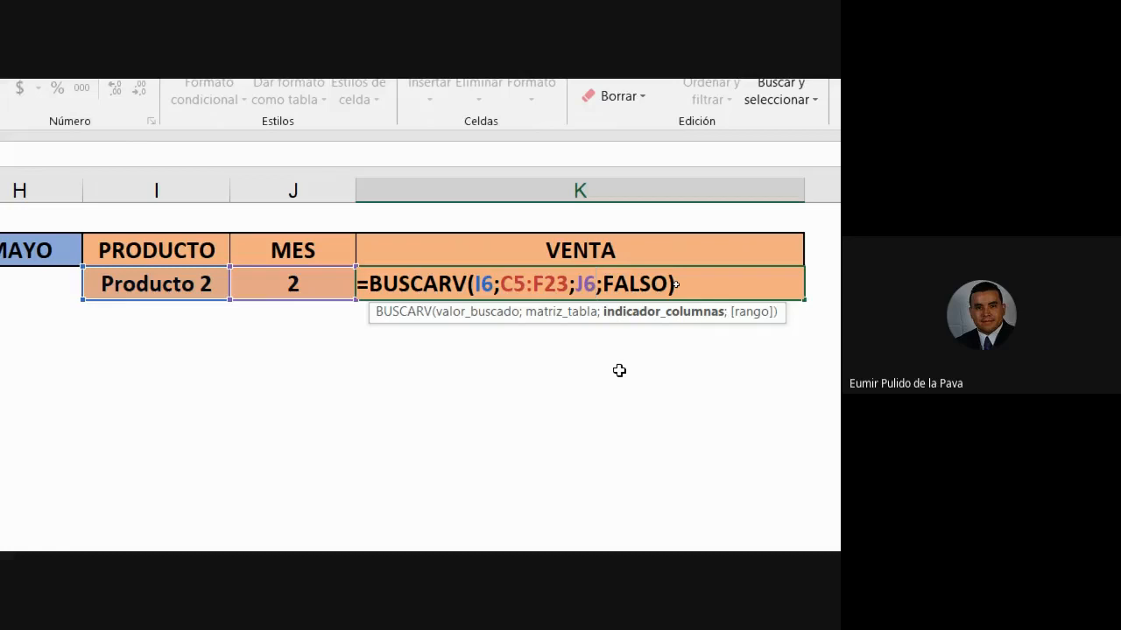
key("BackSpace")
key("BackSpace")
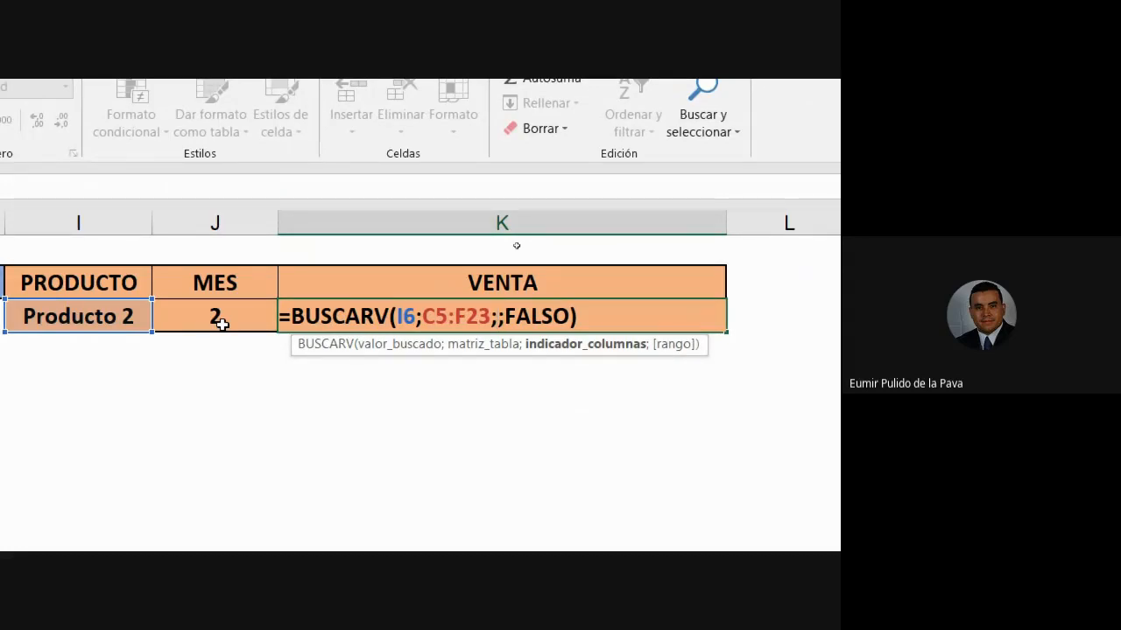
key("Escape")
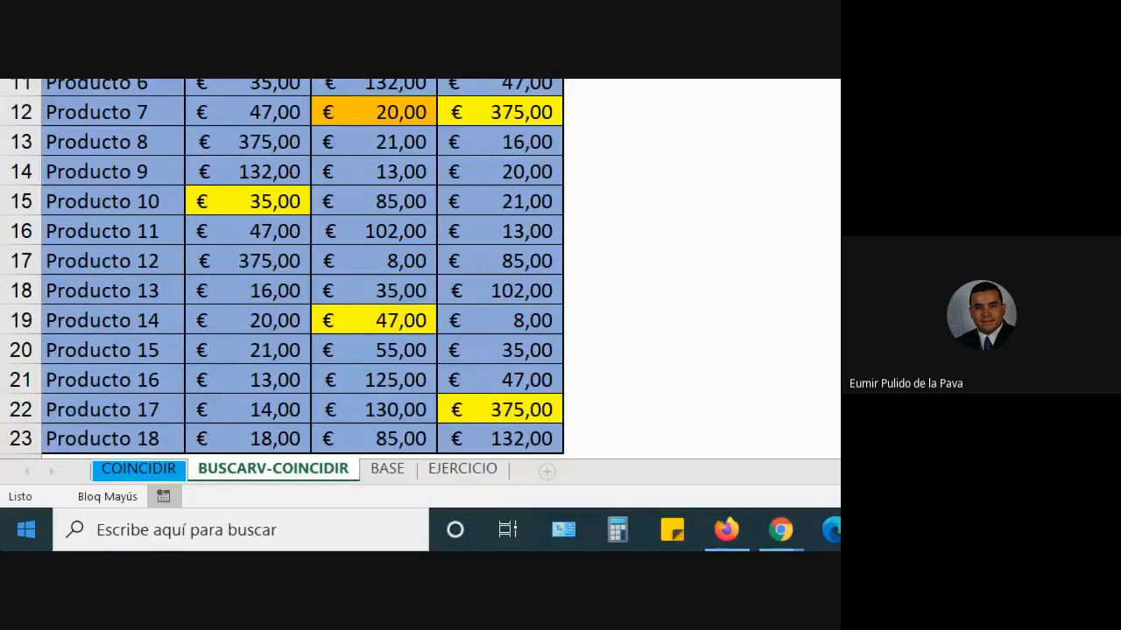
left_click(138, 470)
left_click(403, 399)
left_click(533, 397)
left_click(377, 401)
left_click(516, 402)
left_click(578, 371)
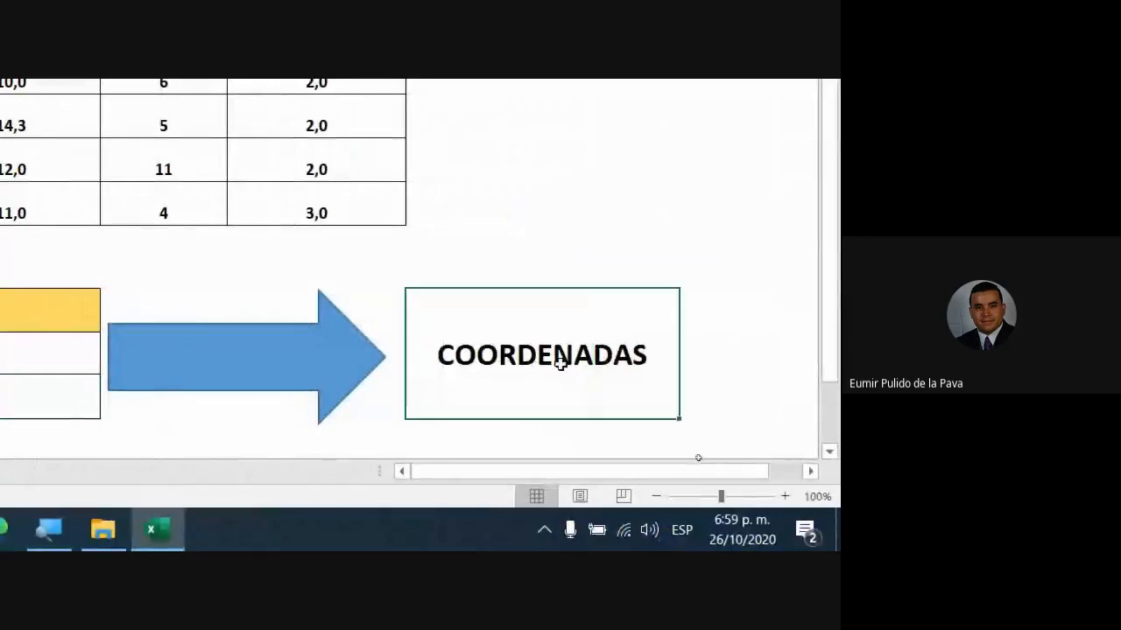
left_click(337, 398)
left_click(76, 408)
left_click(339, 398)
left_click(122, 404)
left_click(269, 400)
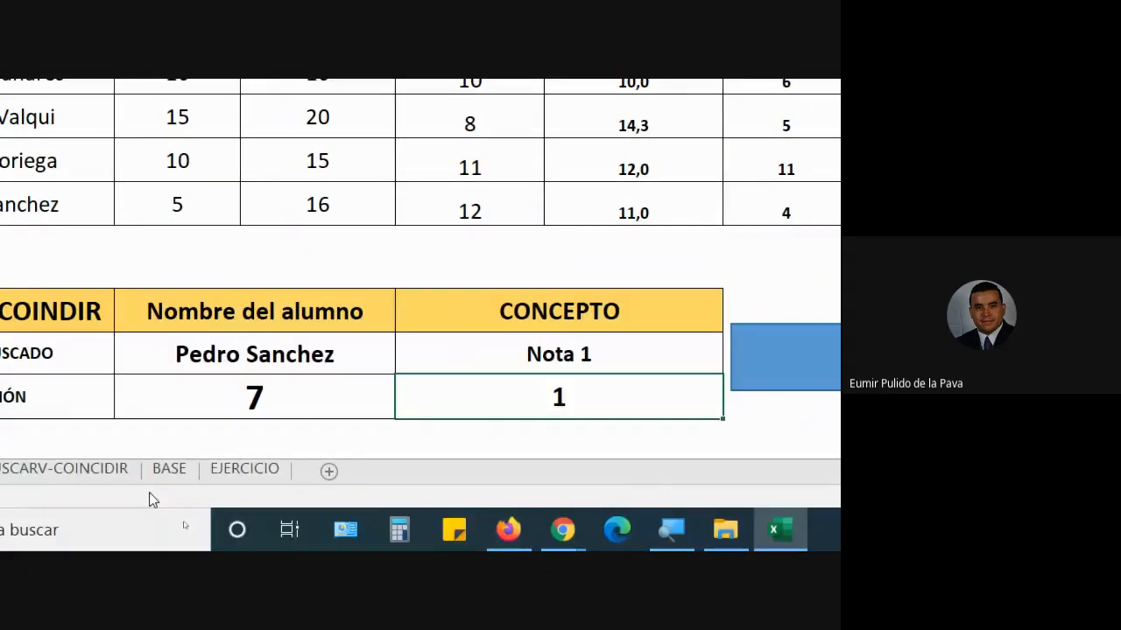
left_click(99, 470)
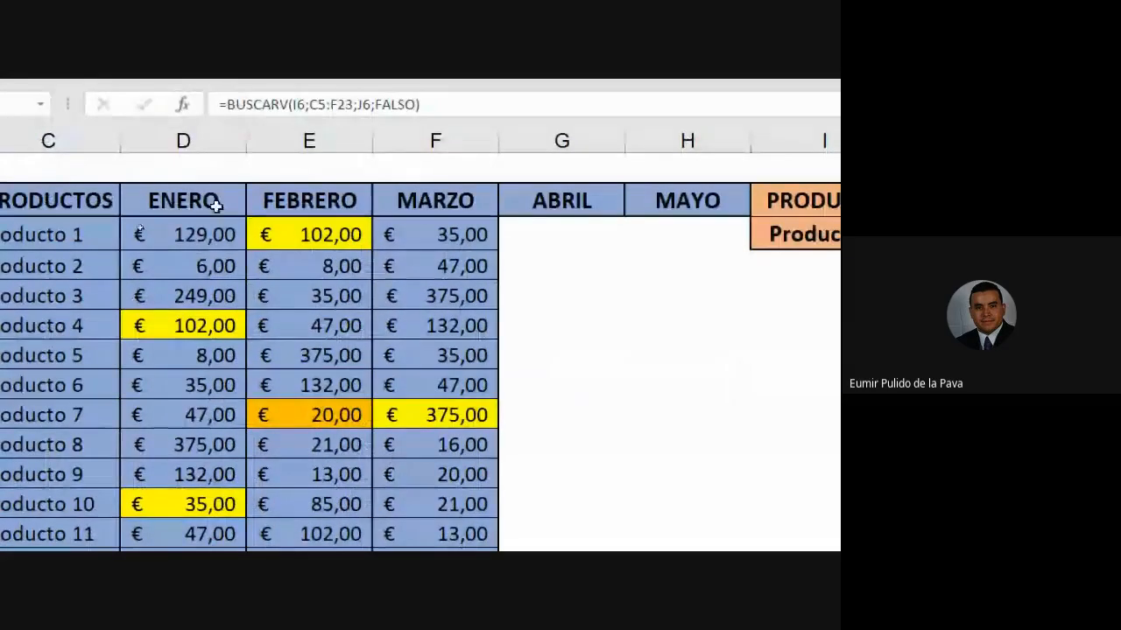
left_click(300, 197)
left_click(448, 202)
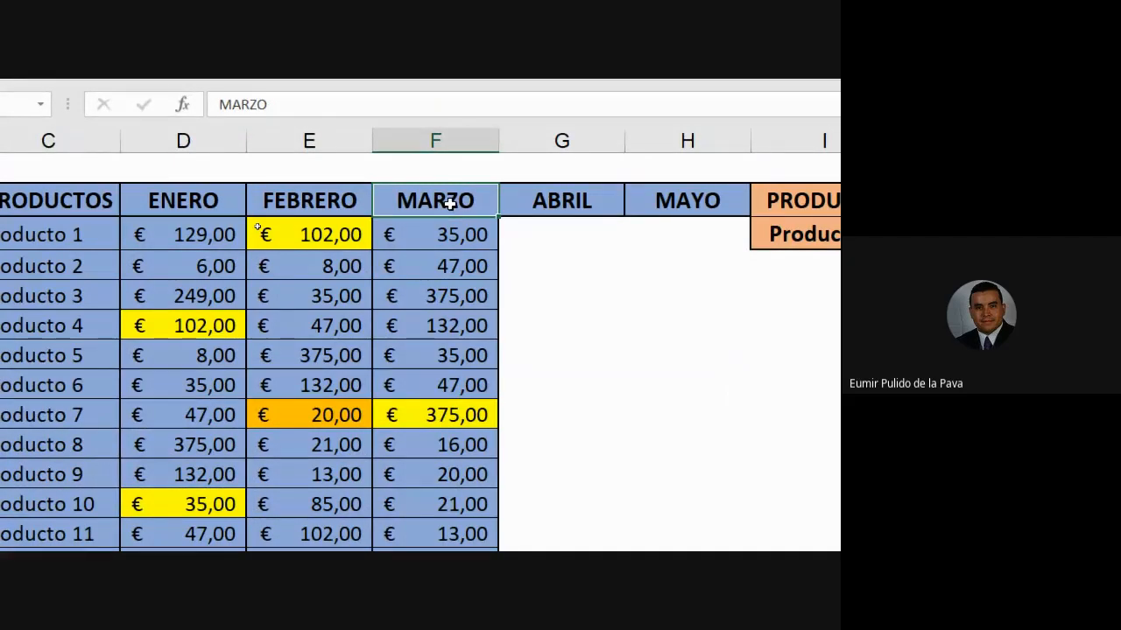
left_click(196, 205)
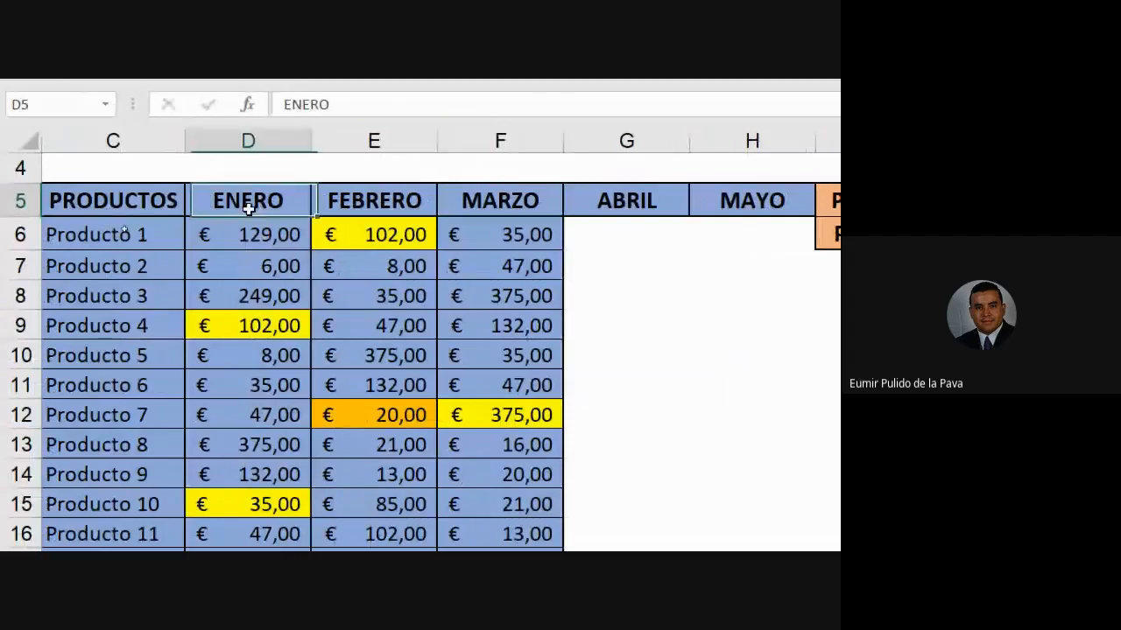
left_click(359, 207)
left_click(443, 201)
left_click(283, 200)
left_click(385, 202)
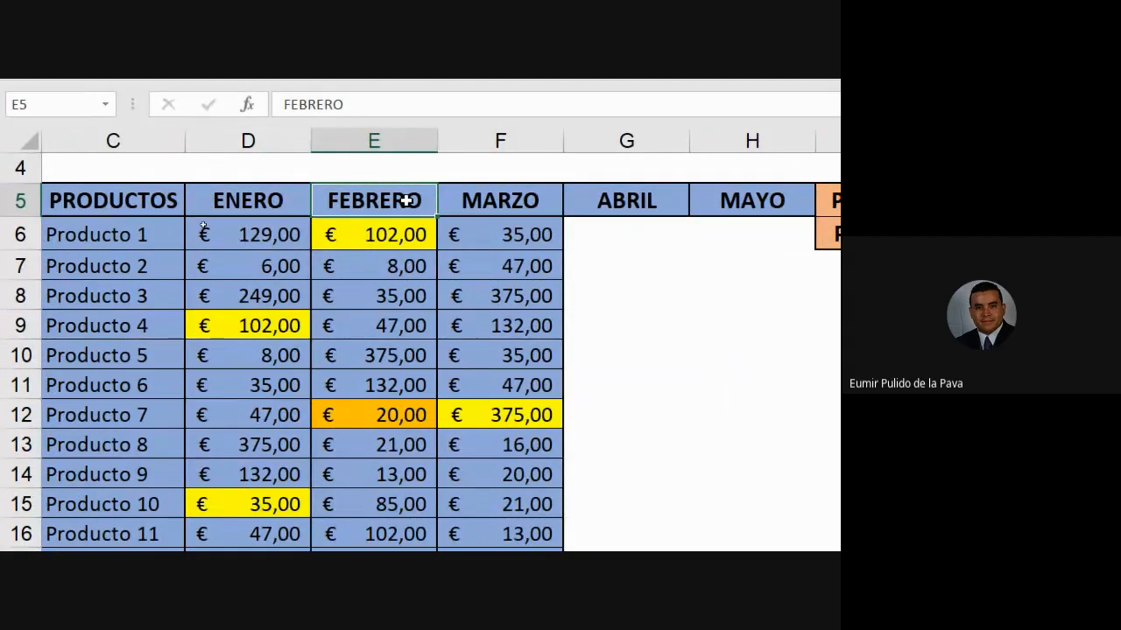
mouse_move(114, 142)
left_mouse_down()
mouse_move(110, 150)
mouse_move(207, 138)
mouse_move(134, 138)
left_mouse_up()
left_click(248, 139)
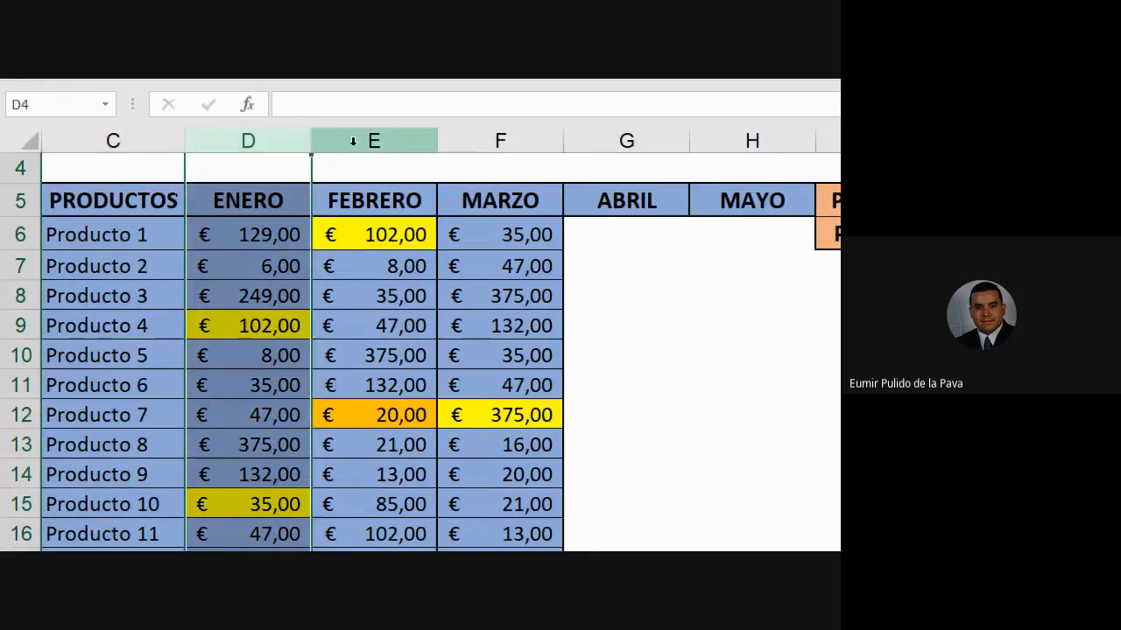
left_click(374, 138)
left_click(502, 138)
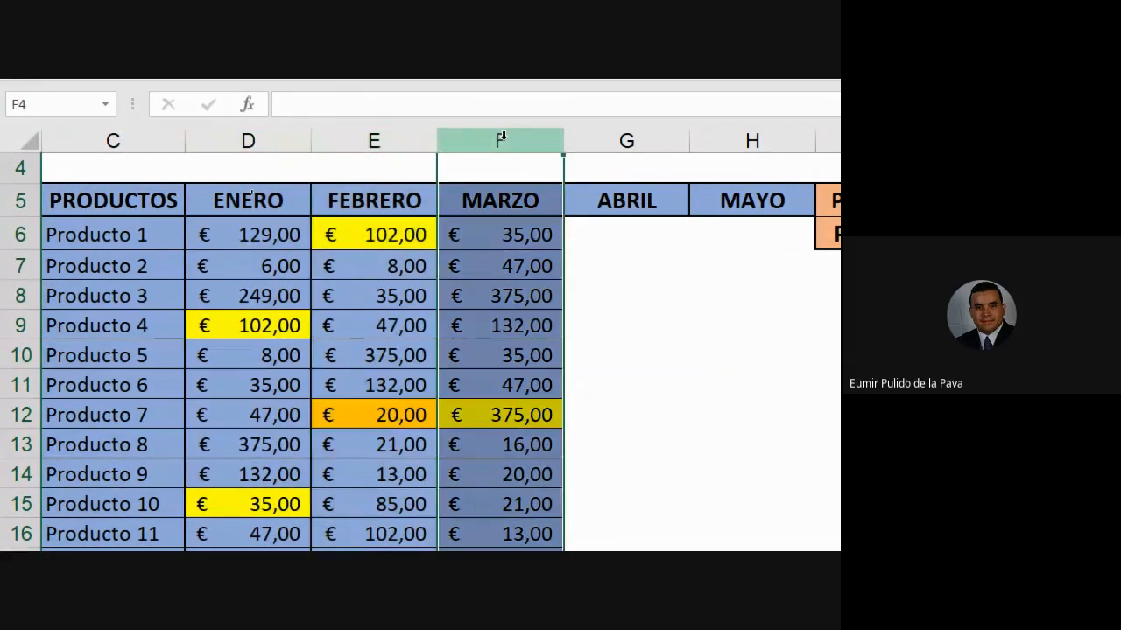
scroll(758, 136, "right", 1)
left_click(758, 136)
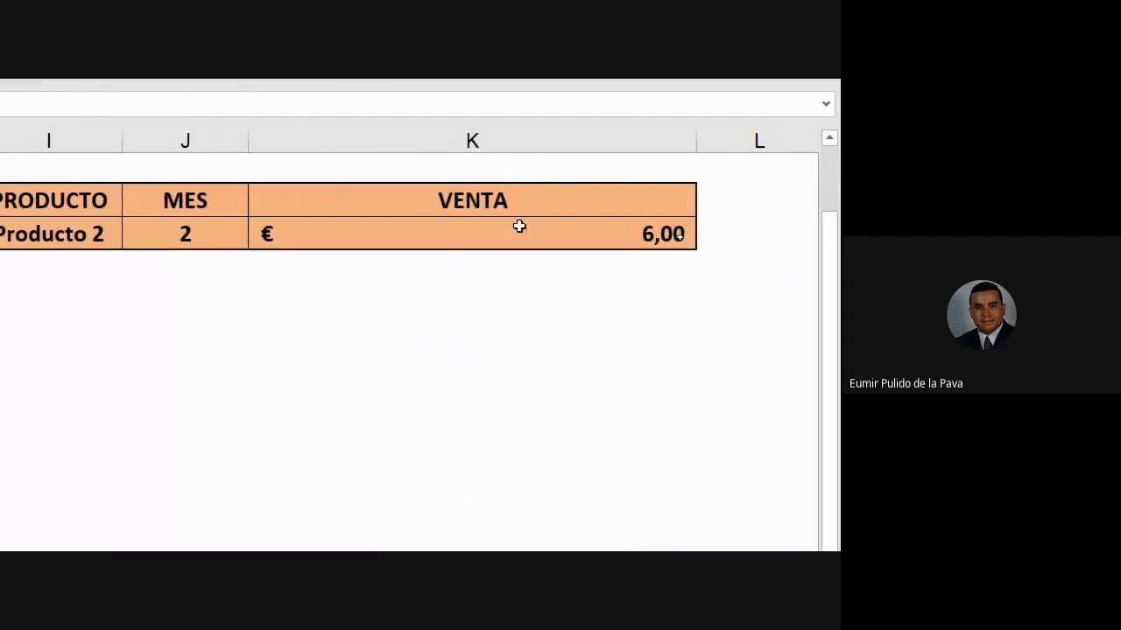
- Replace K6's J6 column index with COINCIDIR(J6; and delete the trailing ;FALSO)
double_click(517, 233)
key("Left")
key("Left")
key("Left")
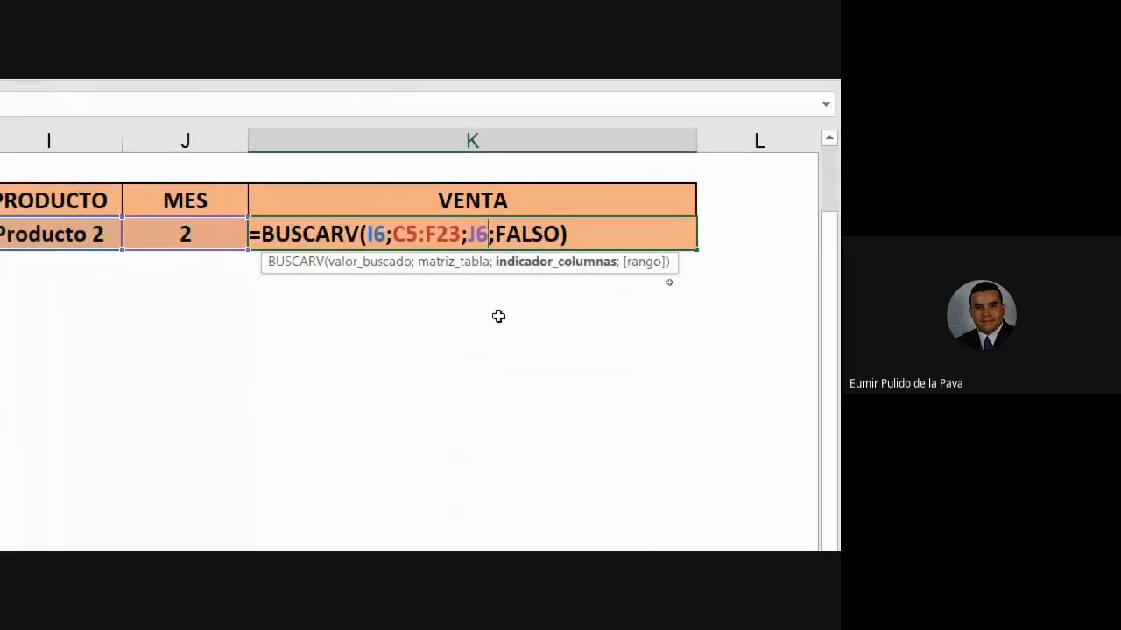
key("BackSpace")
key("BackSpace")
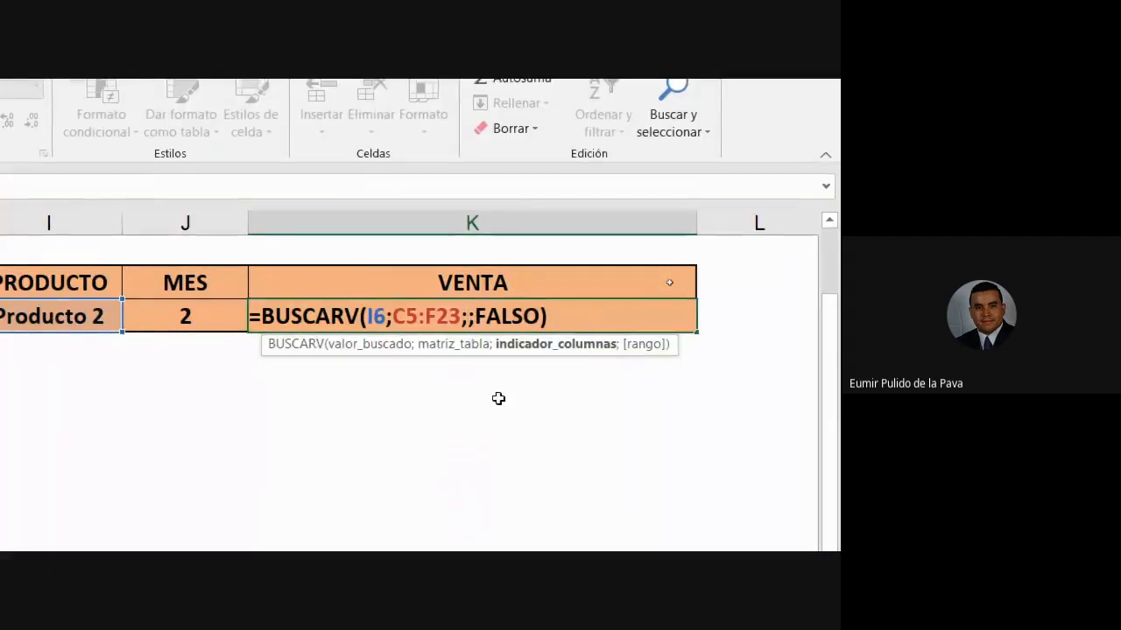
type("COIN")
key("Tab")
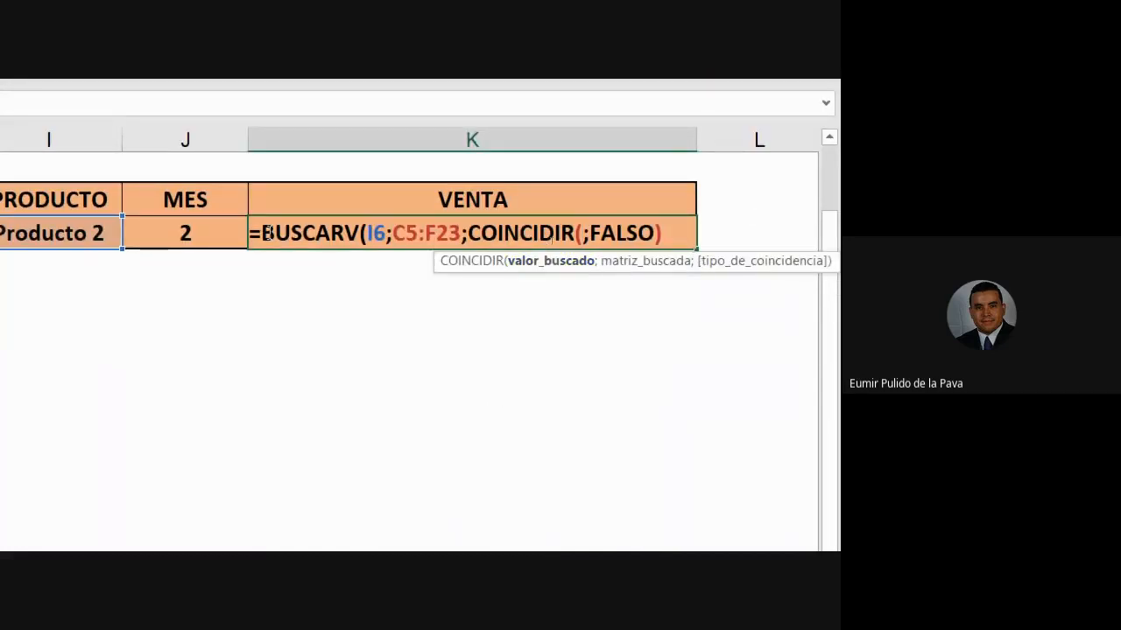
left_click(237, 234)
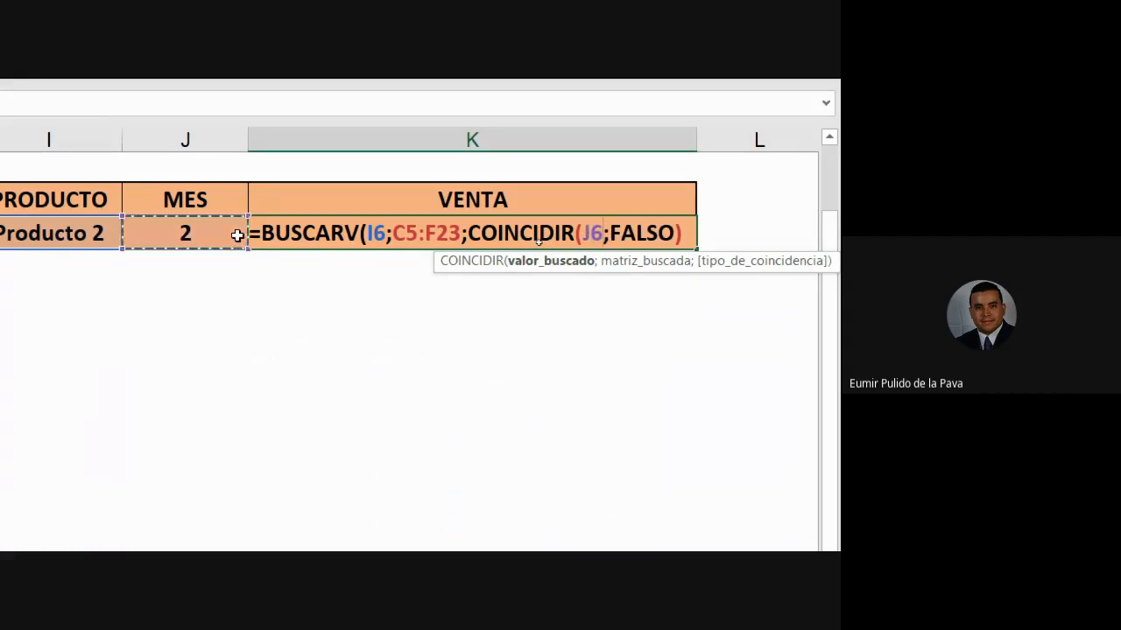
type(";")
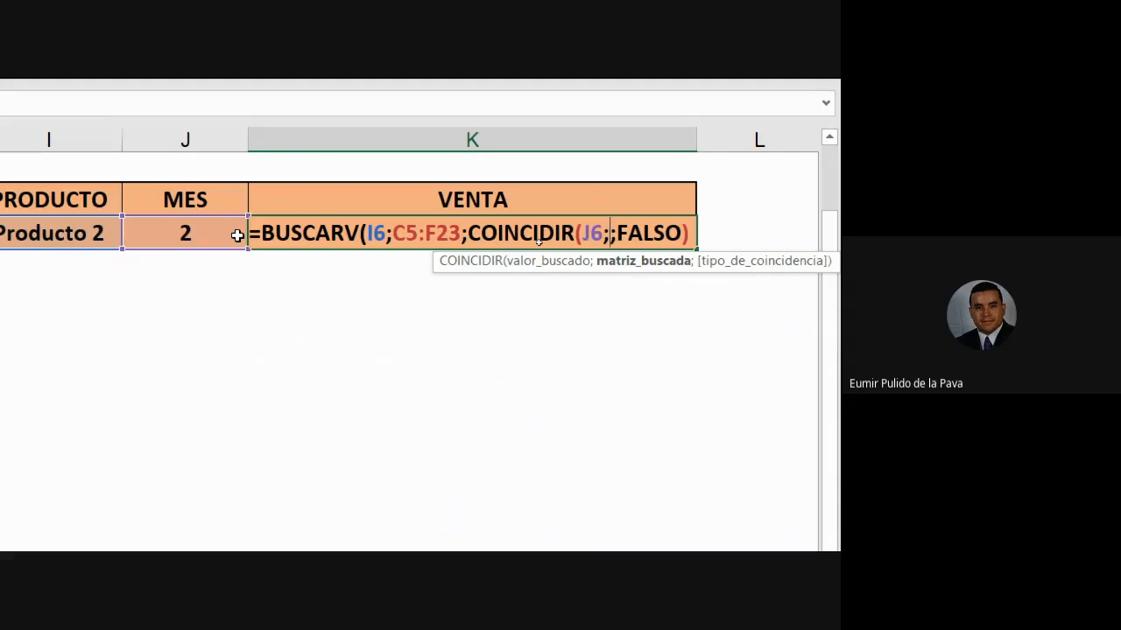
key("Delete")
key("Delete")
key("Delete")
key("Delete")
key("Delete")
key("Delete")
key("Delete")
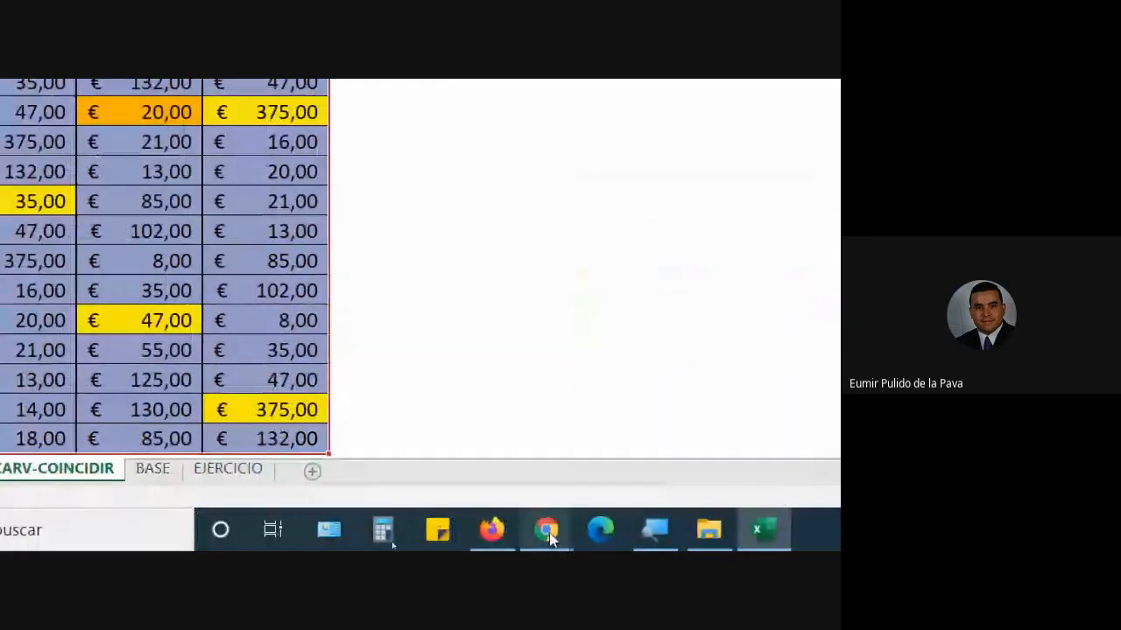
- Admit the waiting participant in the Google Meet window and return to Excel
mouse_move(548, 536)
left_click(431, 448)
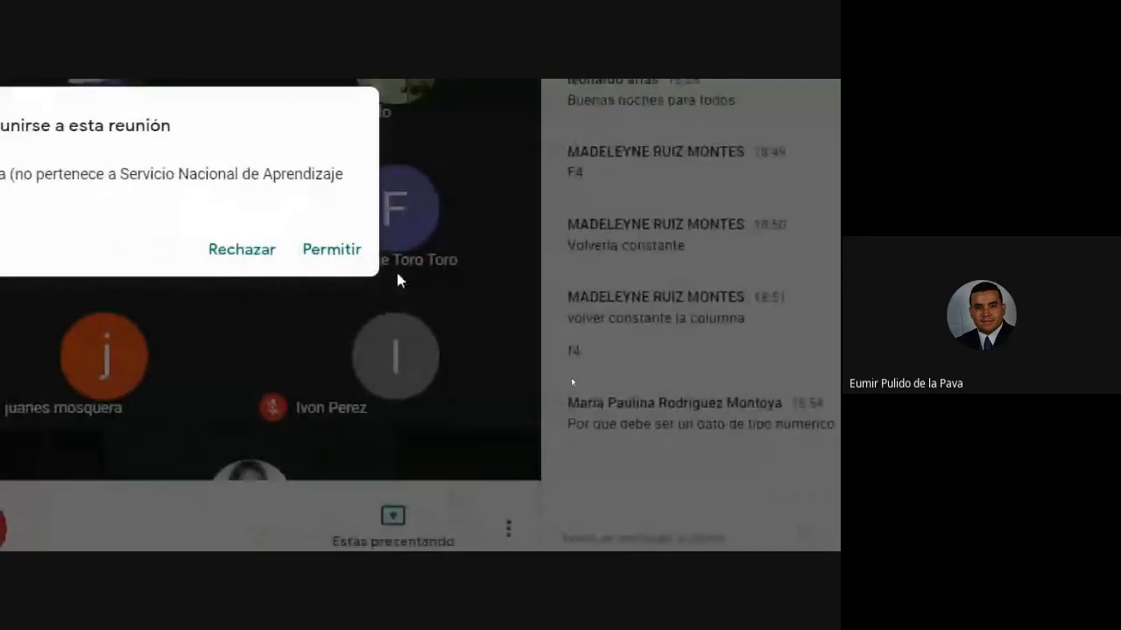
left_click(331, 250)
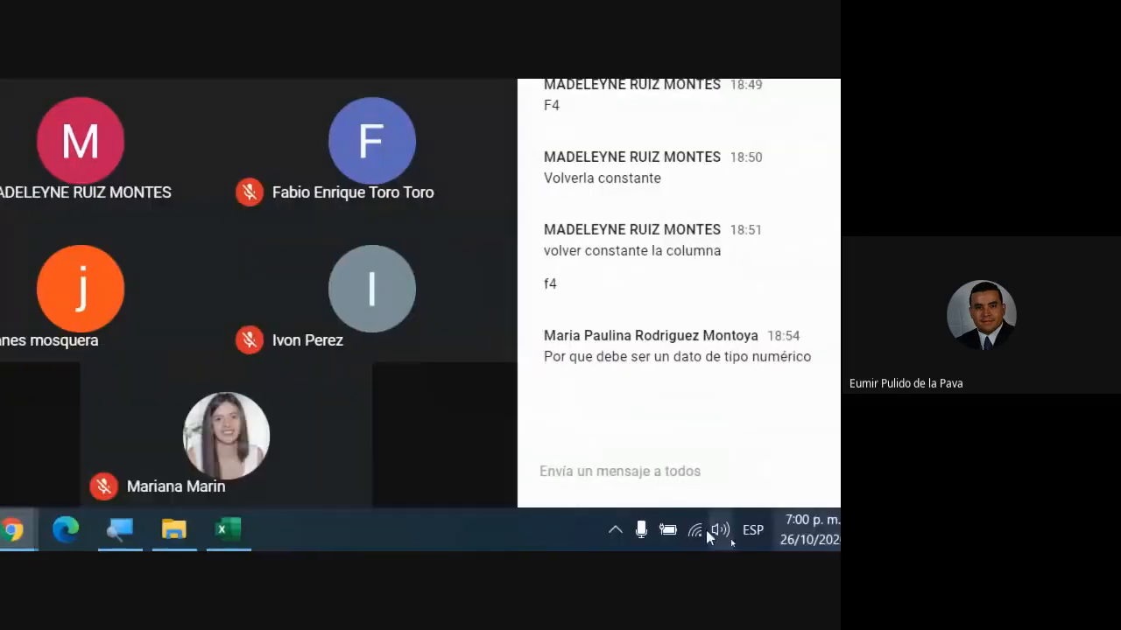
left_click(234, 530)
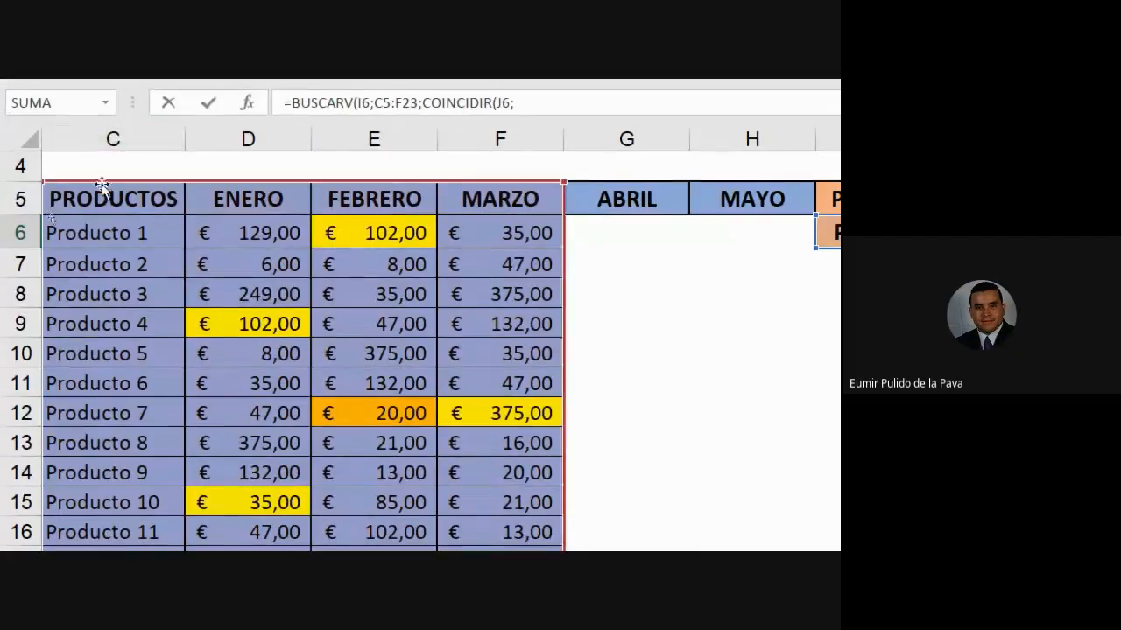
- Complete K6 as =BUSCARV(I6;C5:F23;COINCIDIR(J6;C5:F5;0);FALSO), fixing the FALSO typo
left_click(112, 192)
left_click_drag(189, 199, 525, 202)
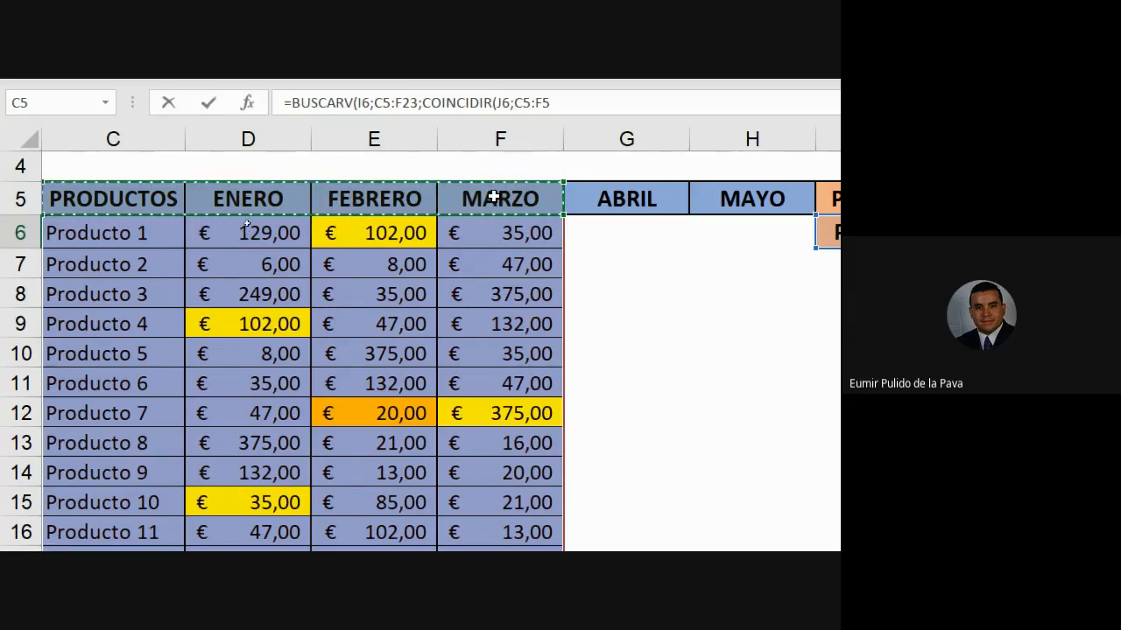
scroll(794, 193, "right", 5)
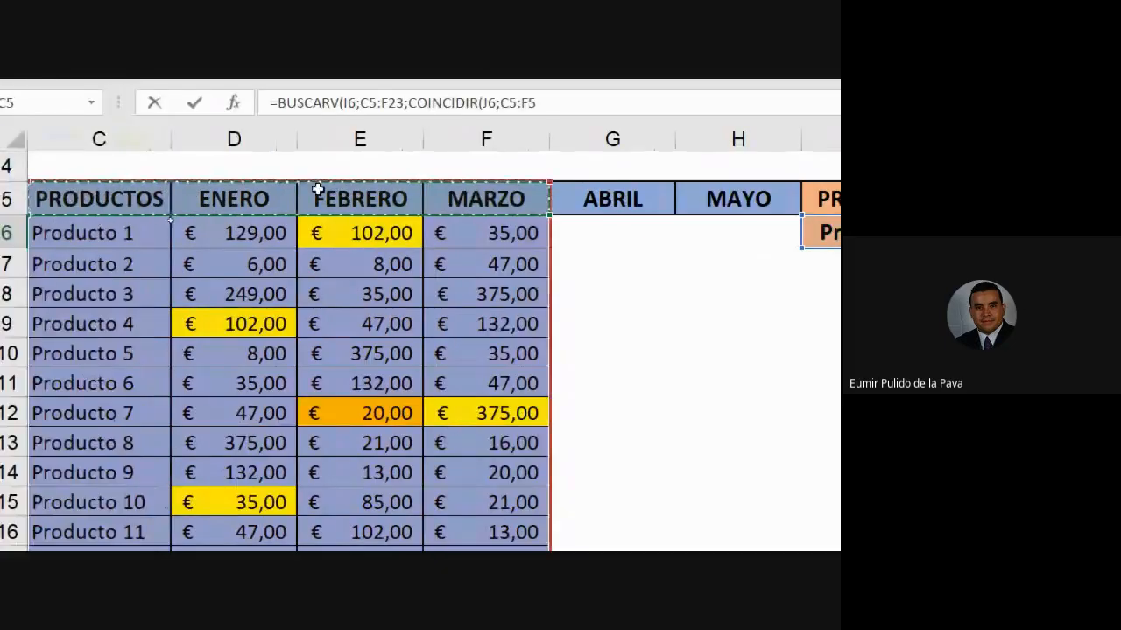
type(";0")
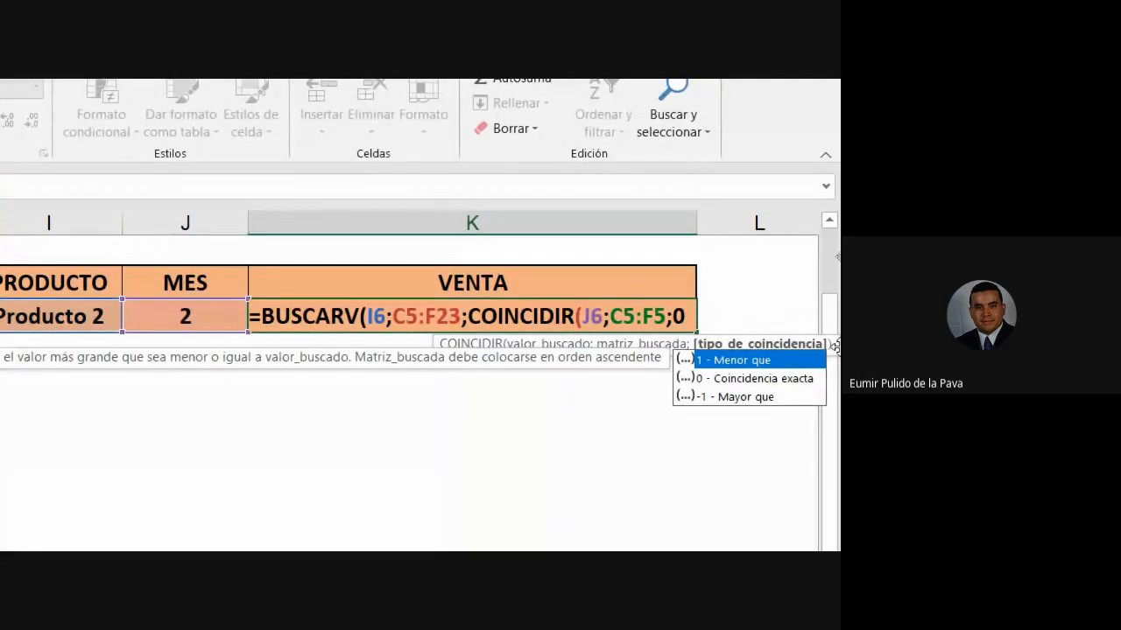
type(")")
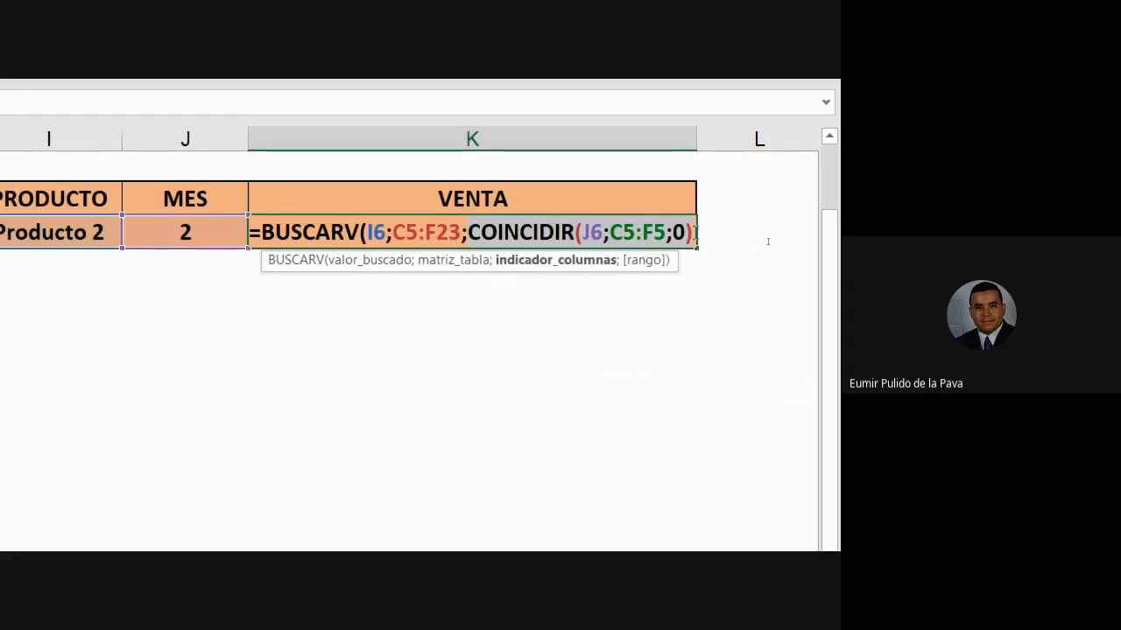
type(";")
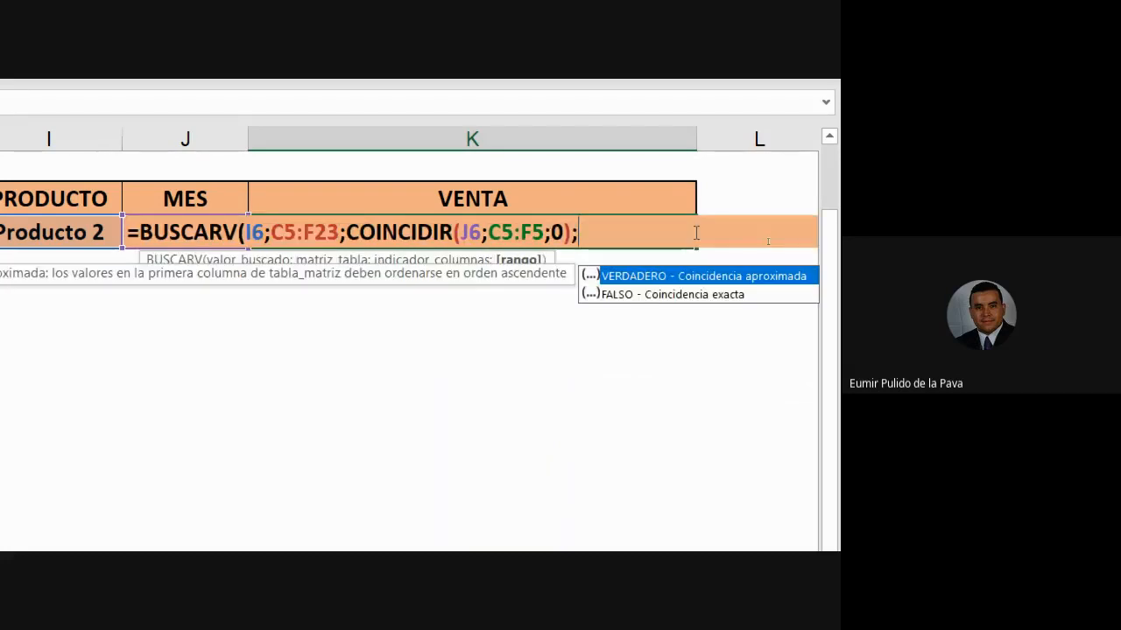
type("FALSDO")
key("BackSpace")
key("BackSpace")
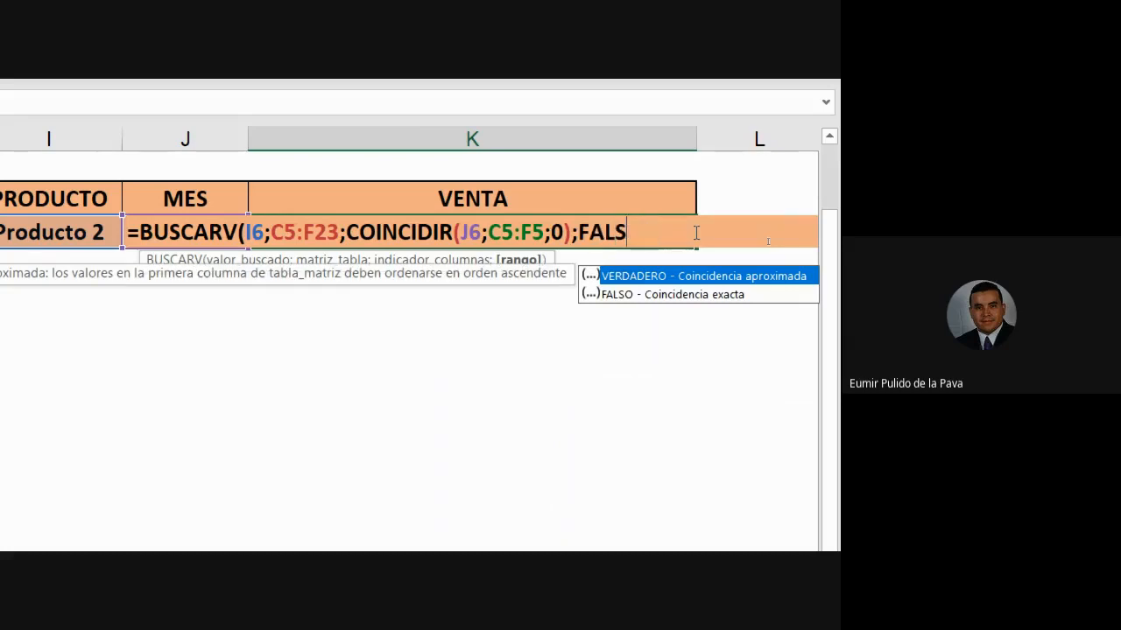
type("O)")
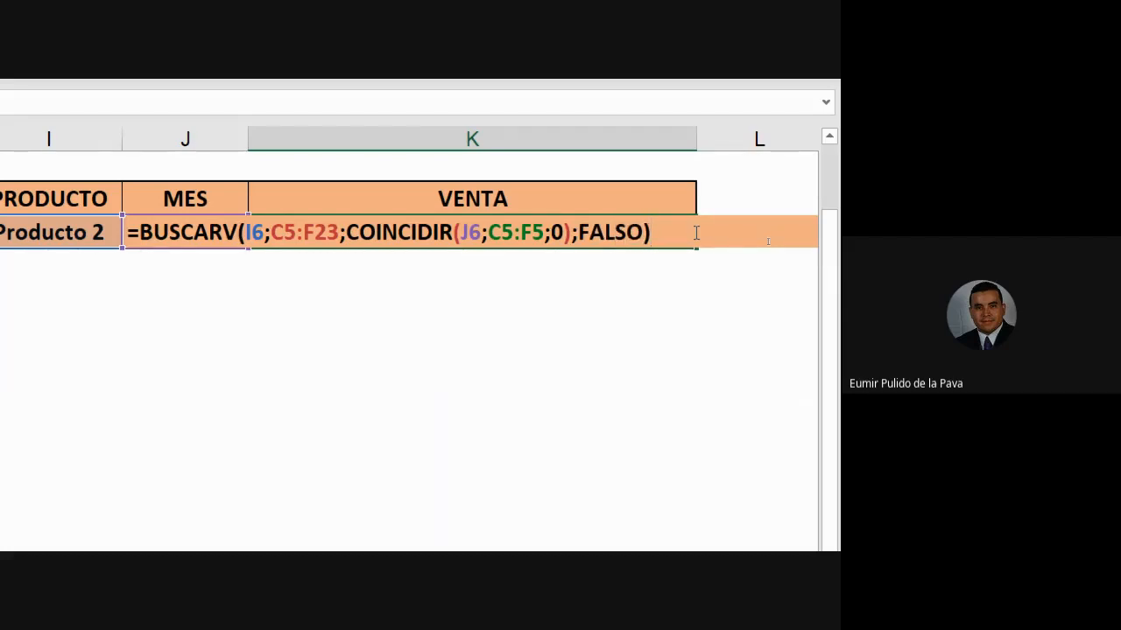
key("Return")
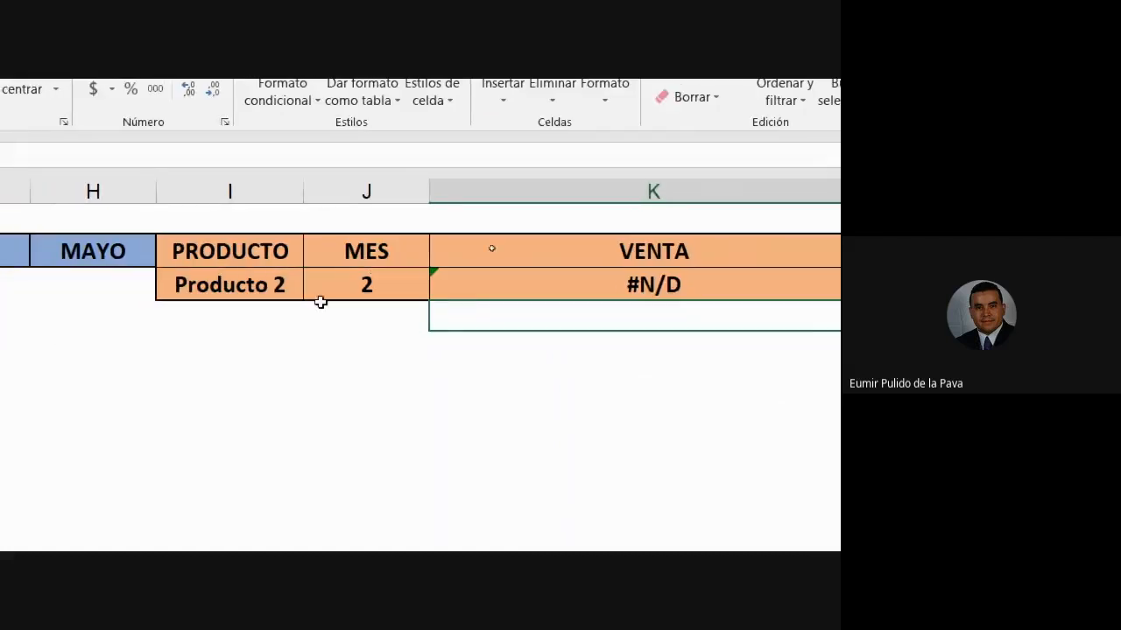
- Change J6's validation source from 1;2;3;4;5 to the month headers =$D$5:$F$5
left_click(361, 280)
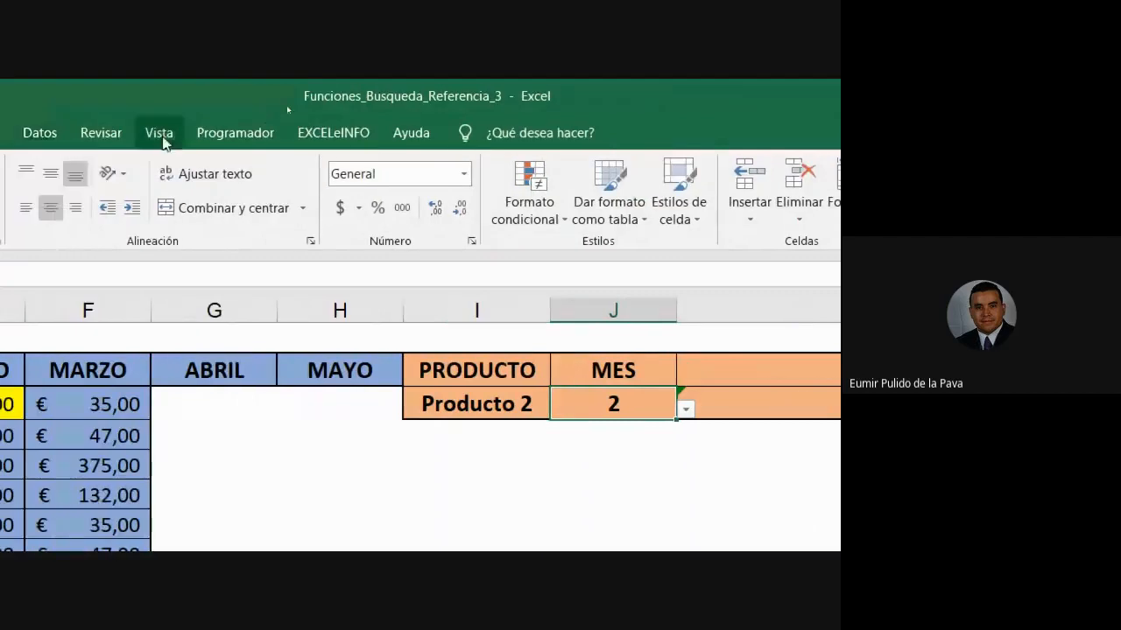
left_click(68, 135)
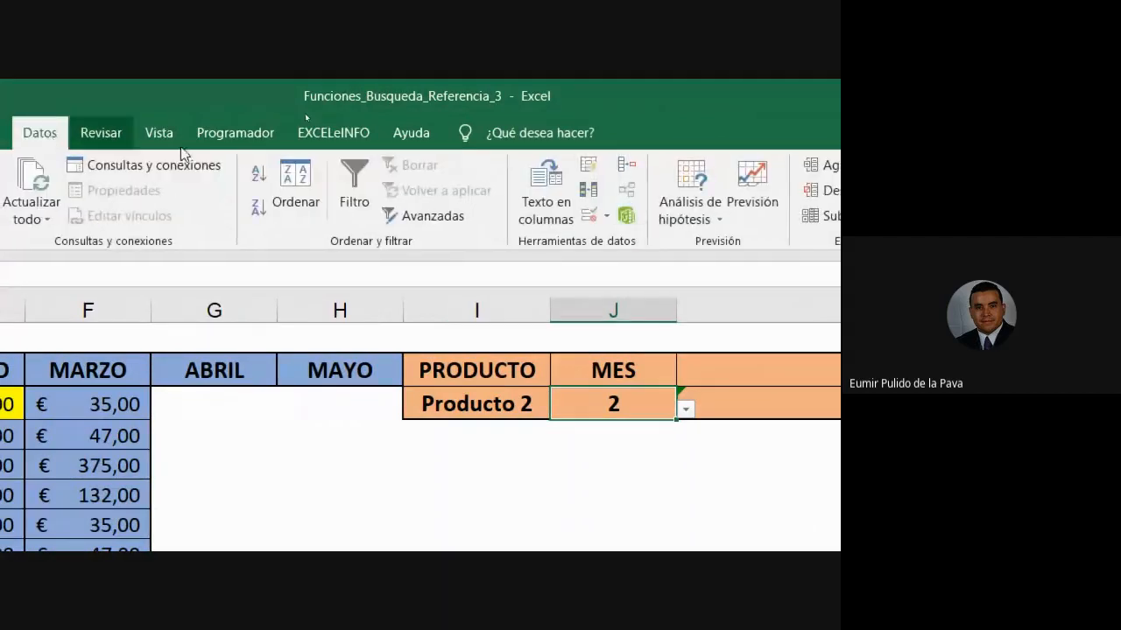
left_click(590, 215)
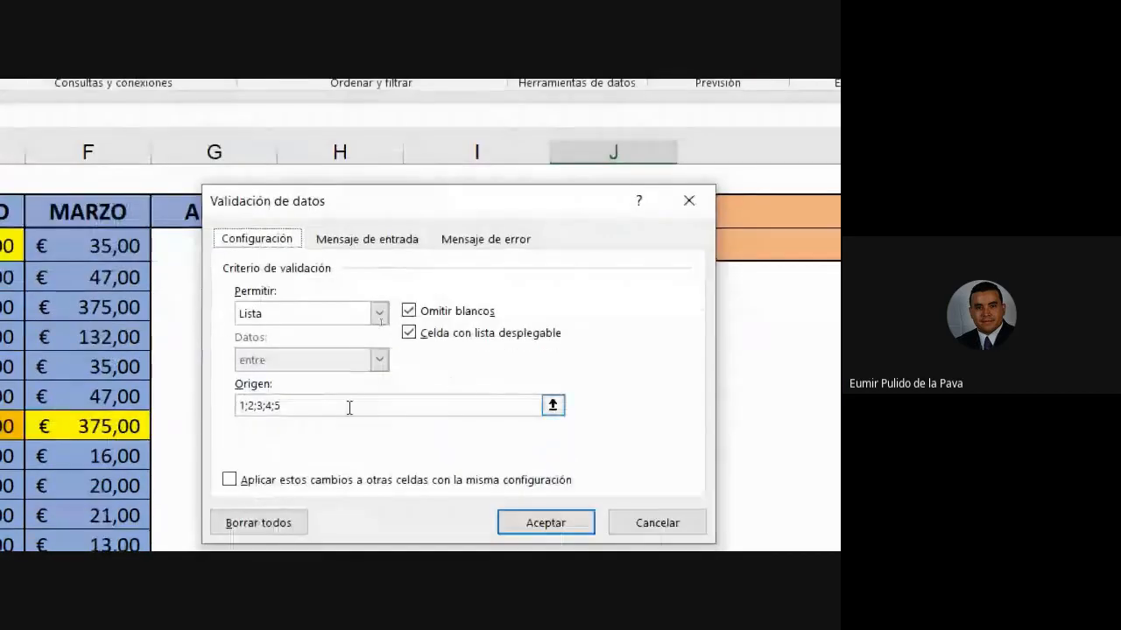
left_click_drag(348, 407, 173, 400)
key("BackSpace")
left_click_drag(203, 215, 415, 208)
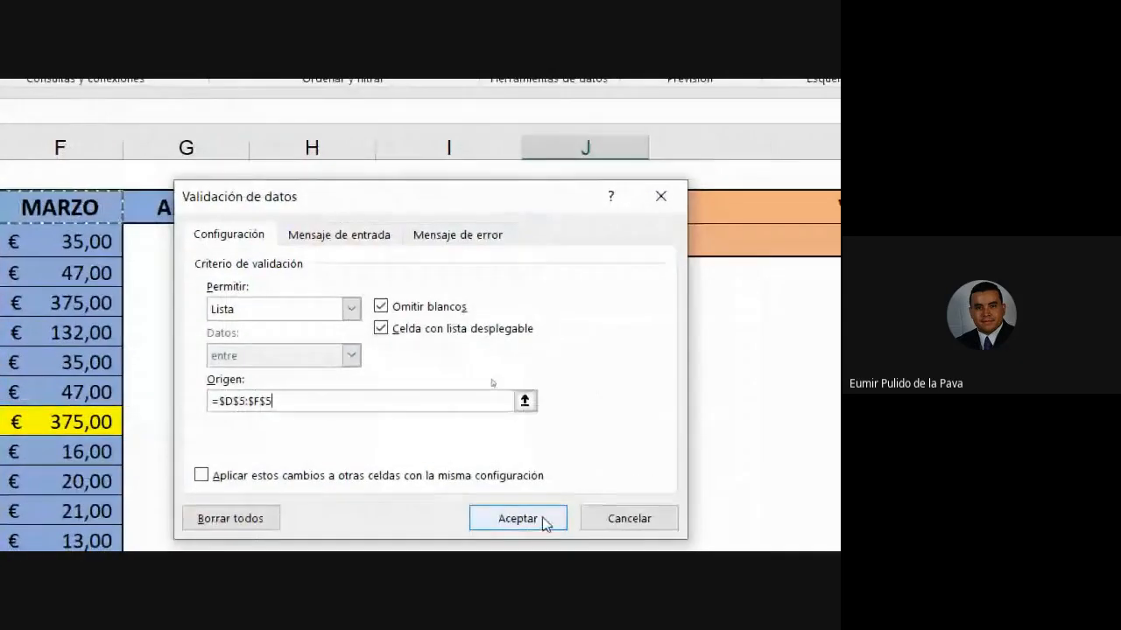
left_click(545, 522)
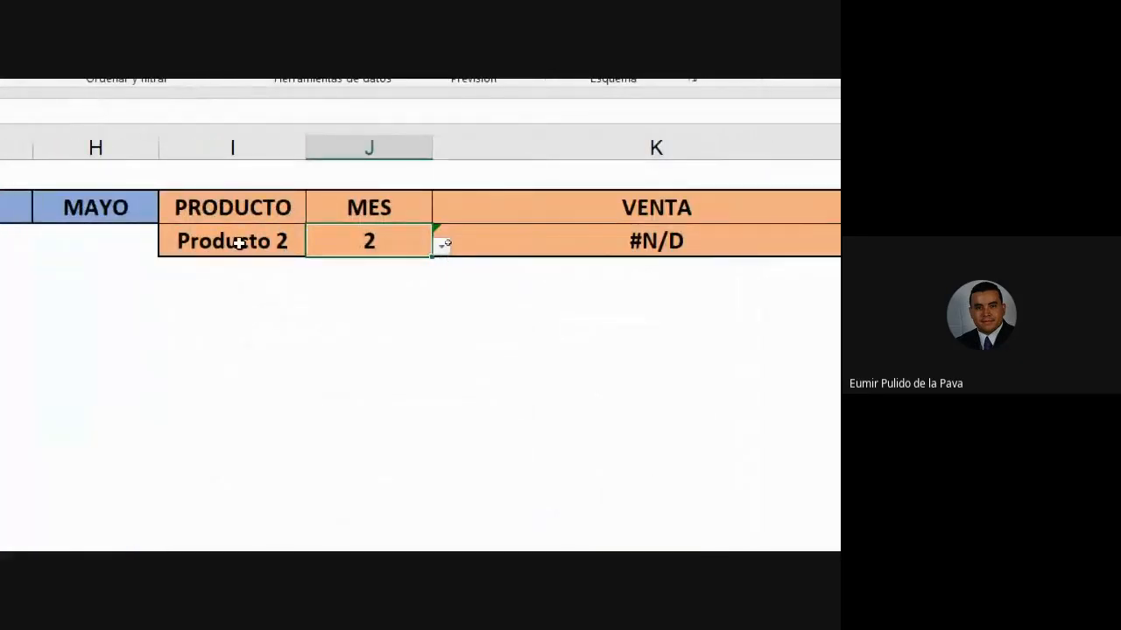
left_click(131, 243)
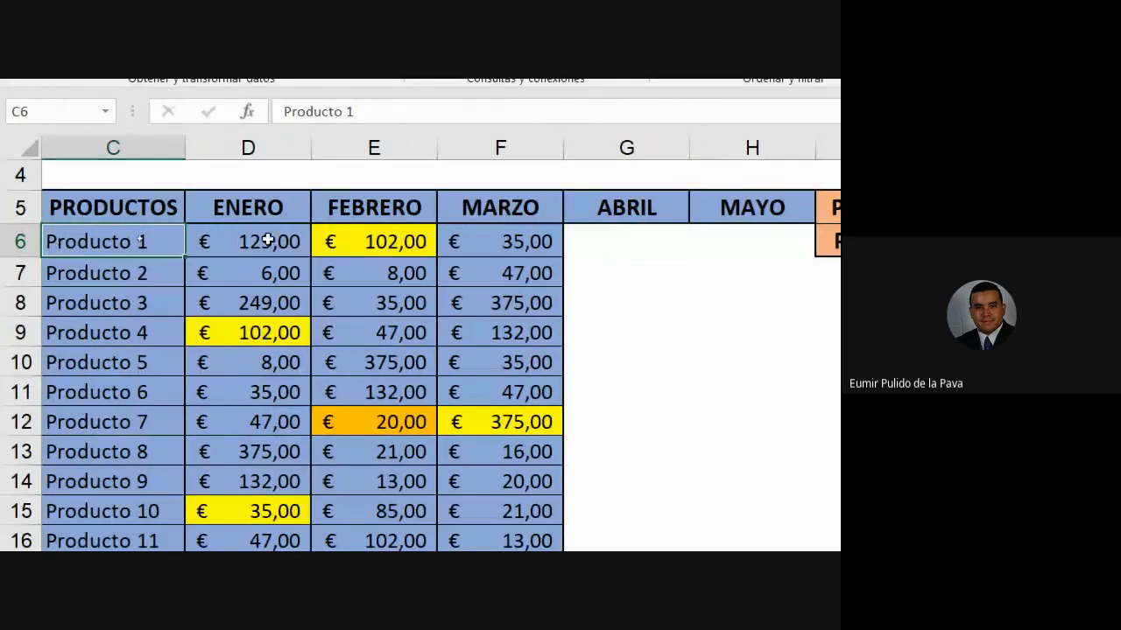
- Choose Producto 1 and FEBRERO in I6/J6 and confirm K6 matches the table's 102,00
left_click(335, 237)
left_click(602, 242)
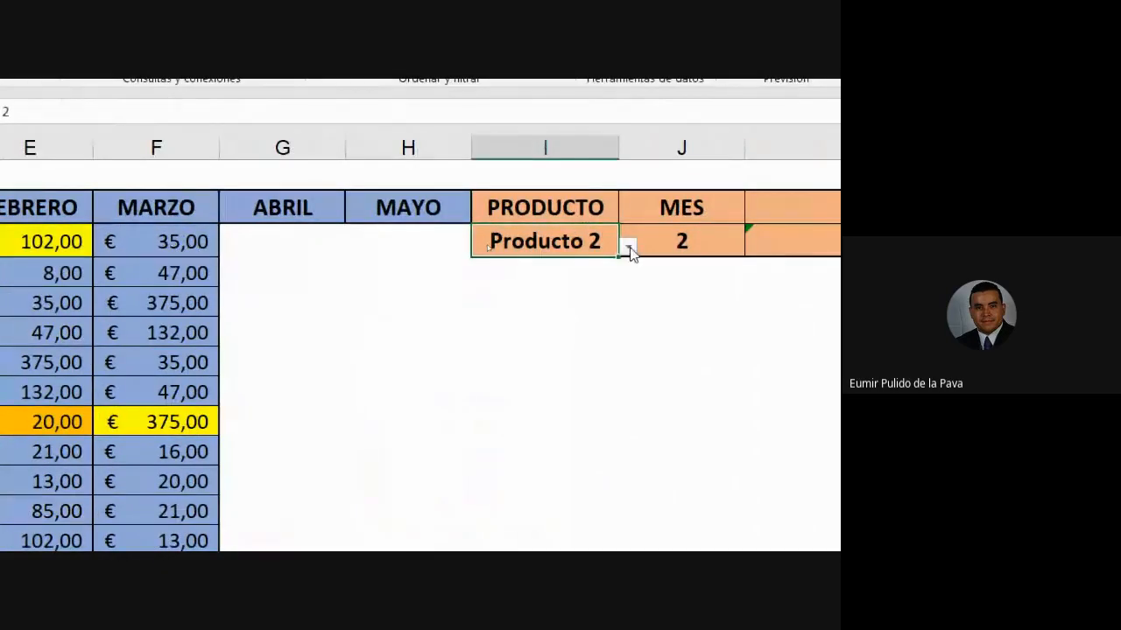
left_click(629, 248)
left_click(616, 275)
left_click(477, 267)
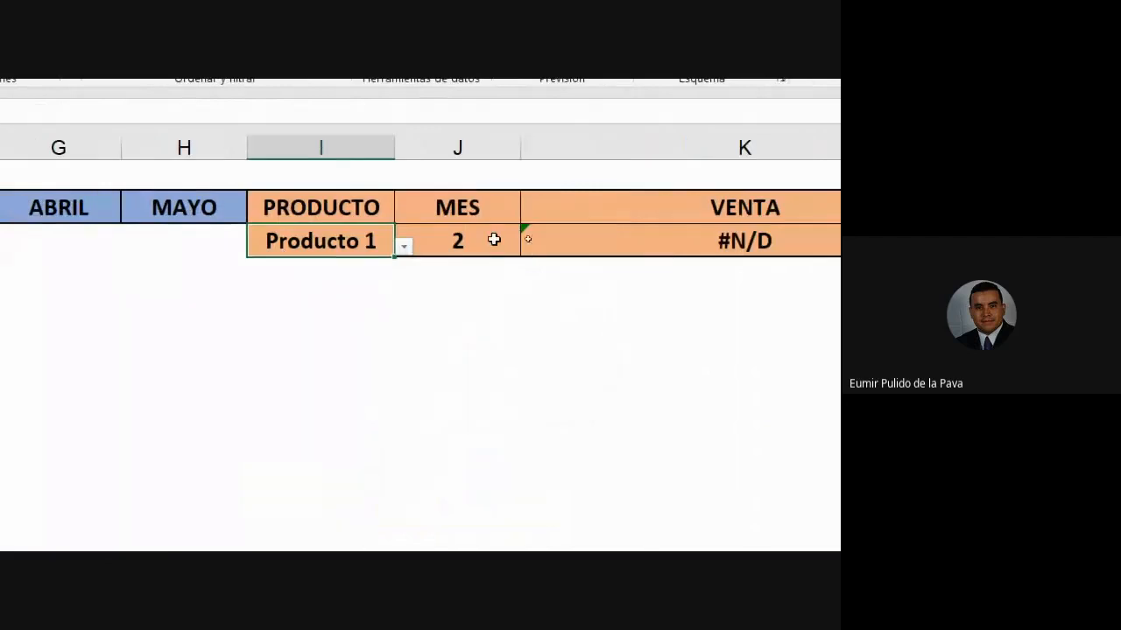
left_click(516, 243)
left_click(529, 247)
left_click(468, 289)
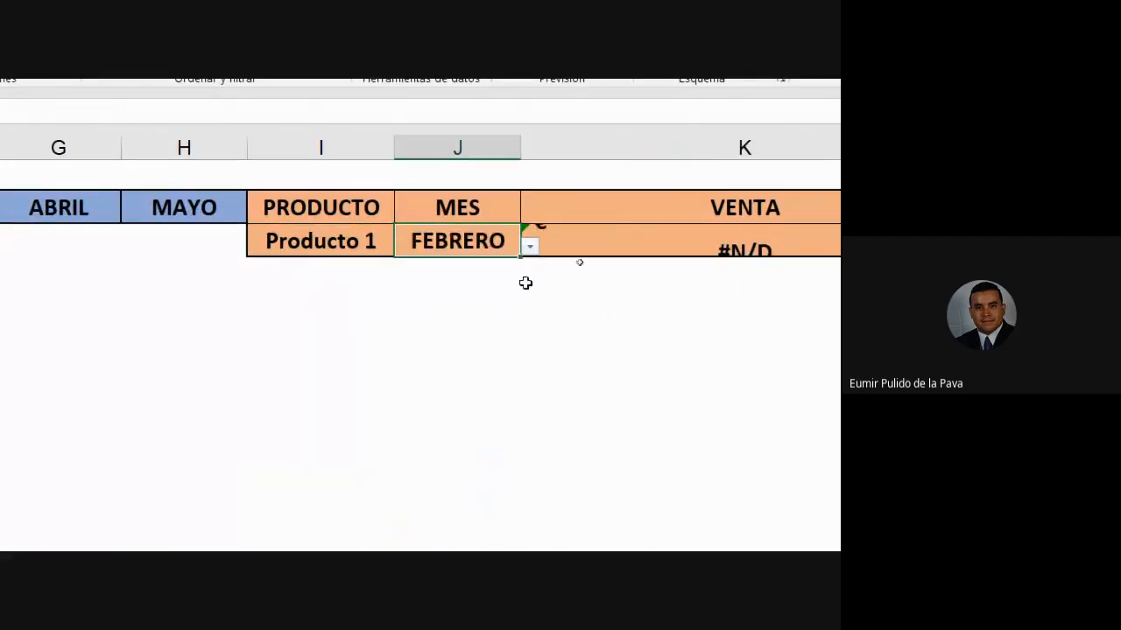
left_click(698, 240)
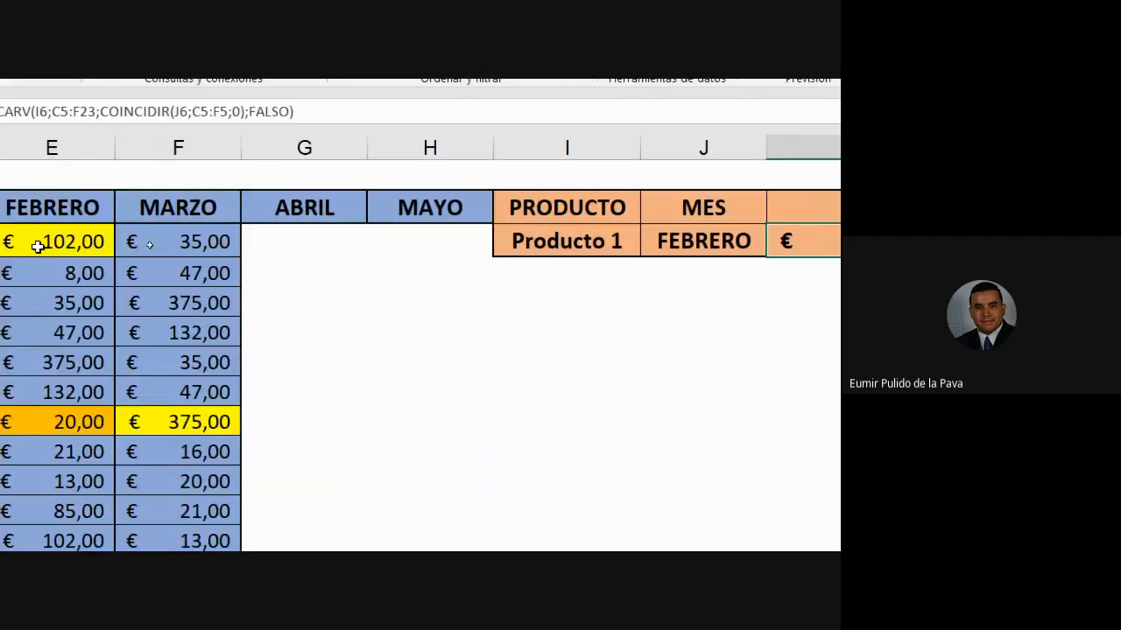
left_click(37, 247)
- Switch the lookup to Producto 4 in ENERO, compared against the table value
left_click(100, 332)
left_click(236, 330)
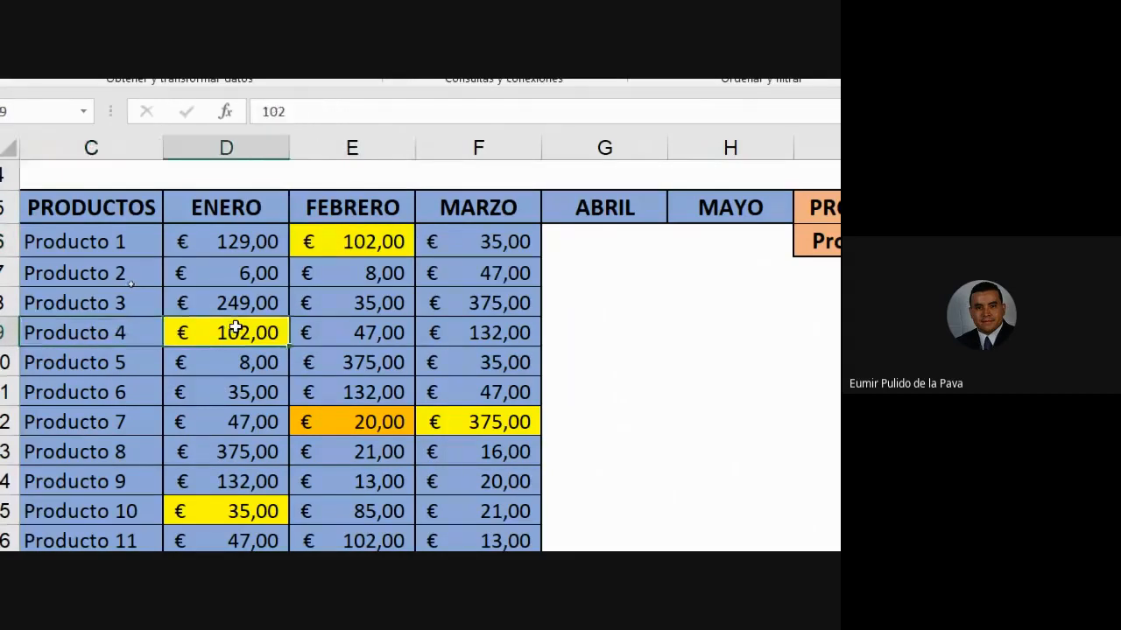
left_click(293, 246)
left_click(330, 248)
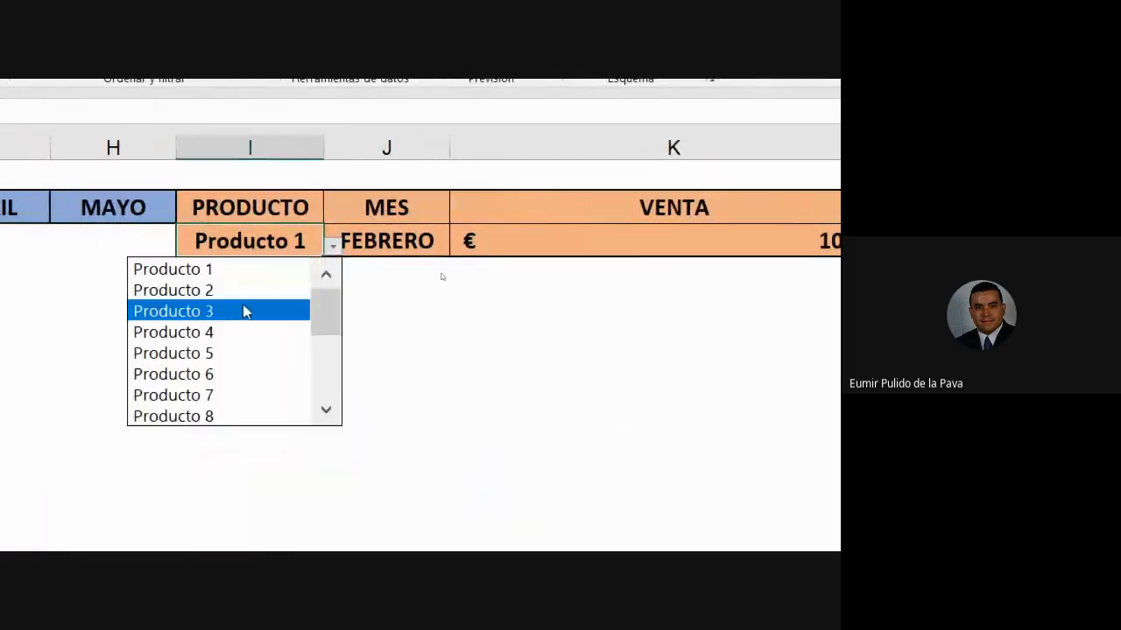
left_click(230, 330)
left_click(388, 241)
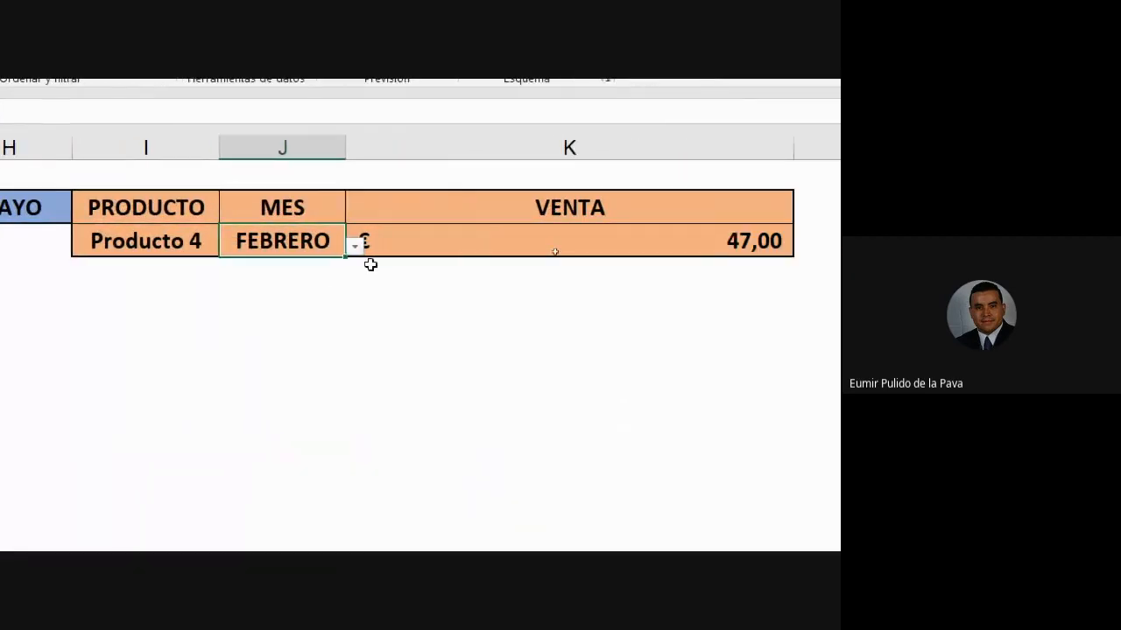
left_click(354, 248)
left_click(282, 273)
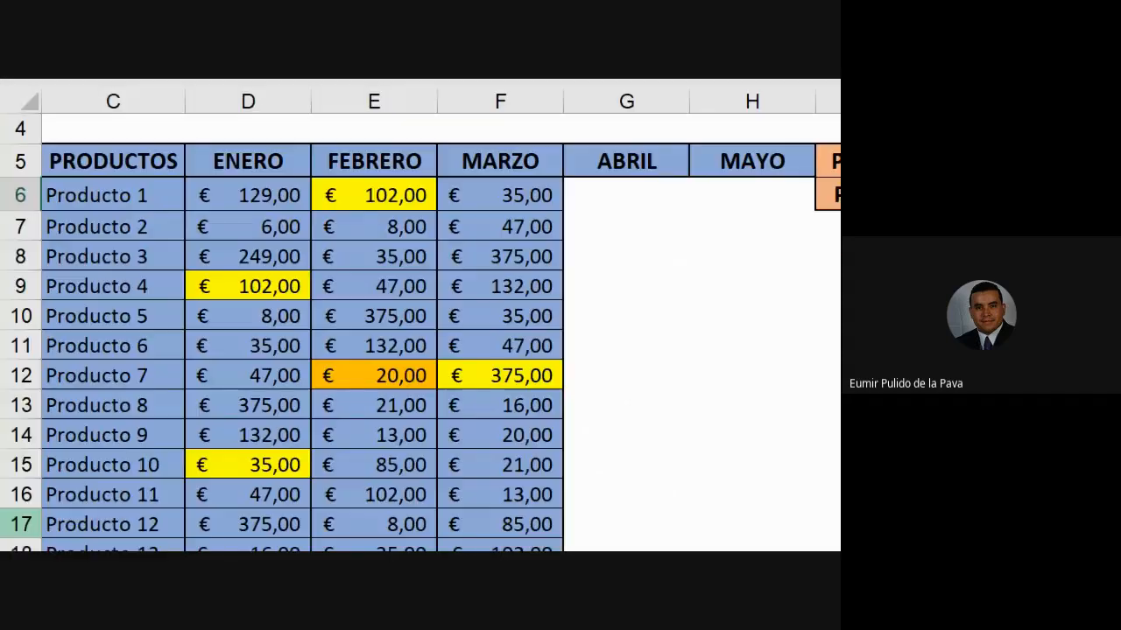
- Pick Producto 7 and MARZO to get € 375,00, then autofit column K
left_click(125, 375)
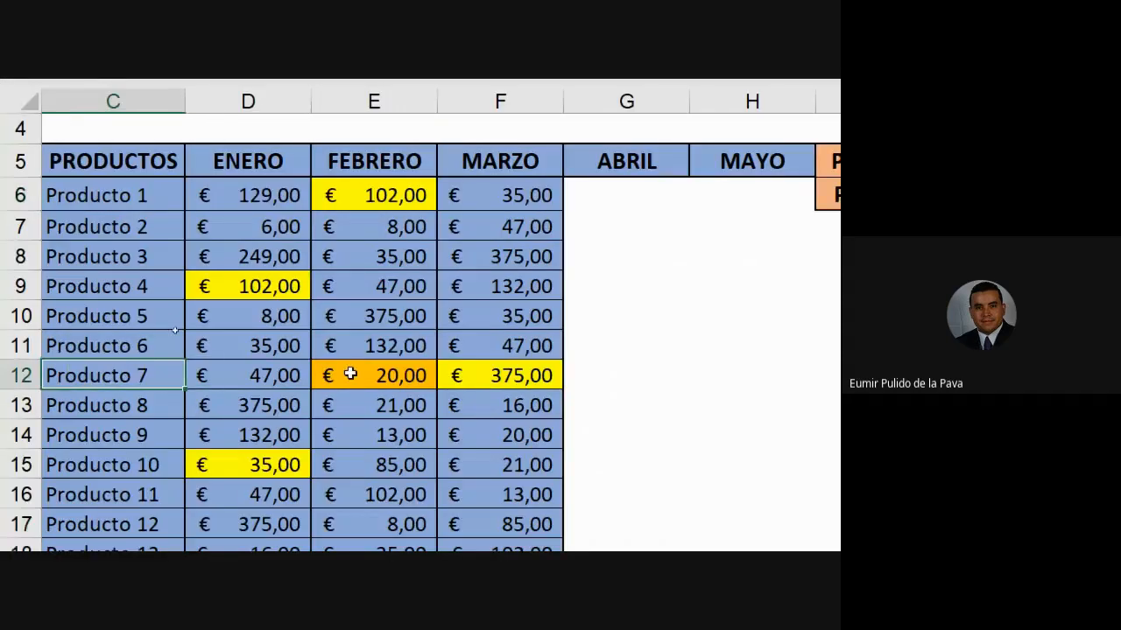
left_click(546, 368)
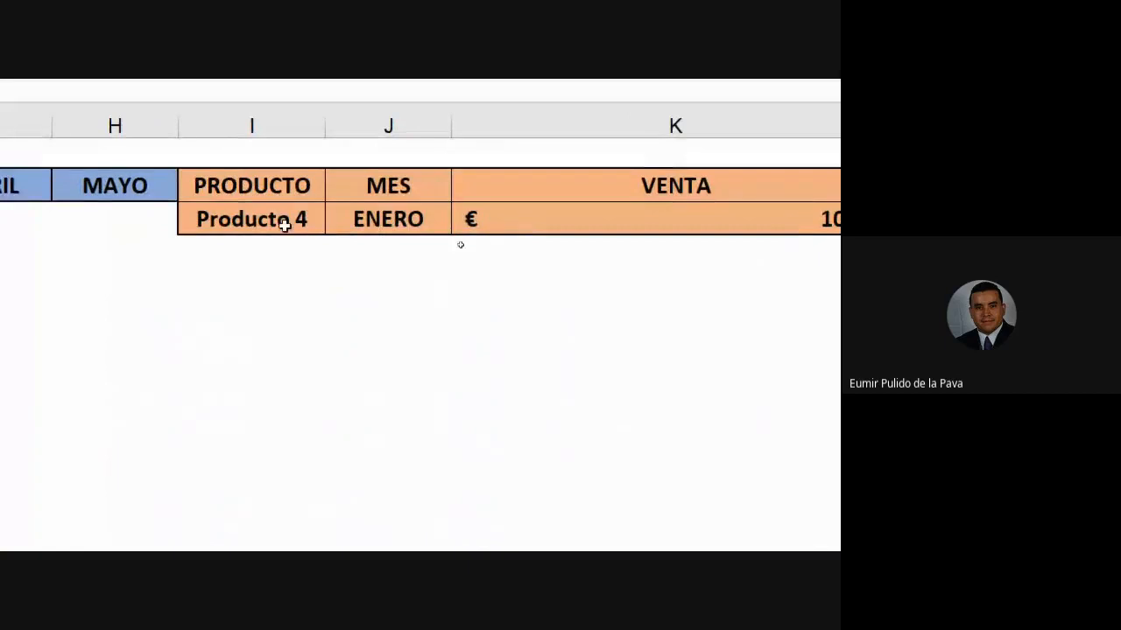
left_click(297, 225)
left_click(334, 227)
left_click(242, 312)
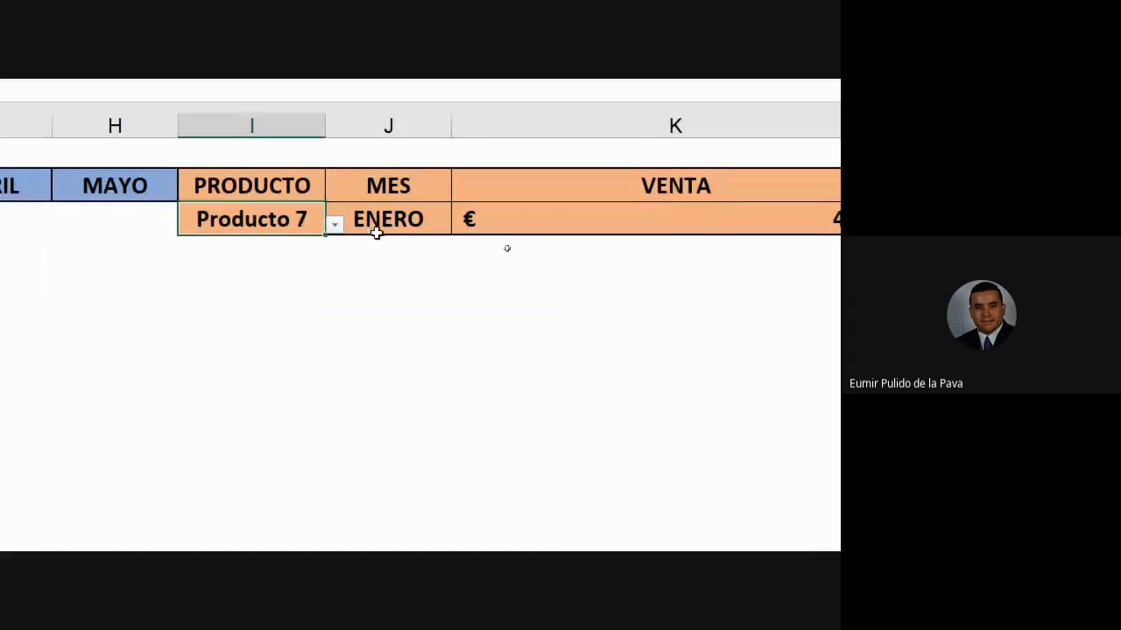
left_click(376, 226)
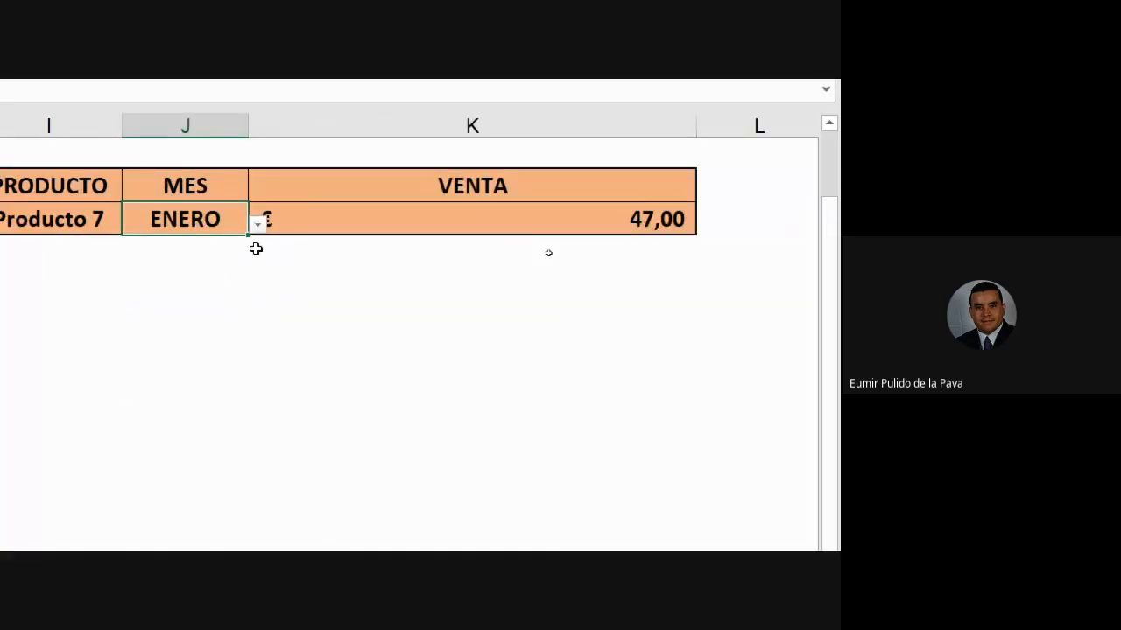
left_click(258, 225)
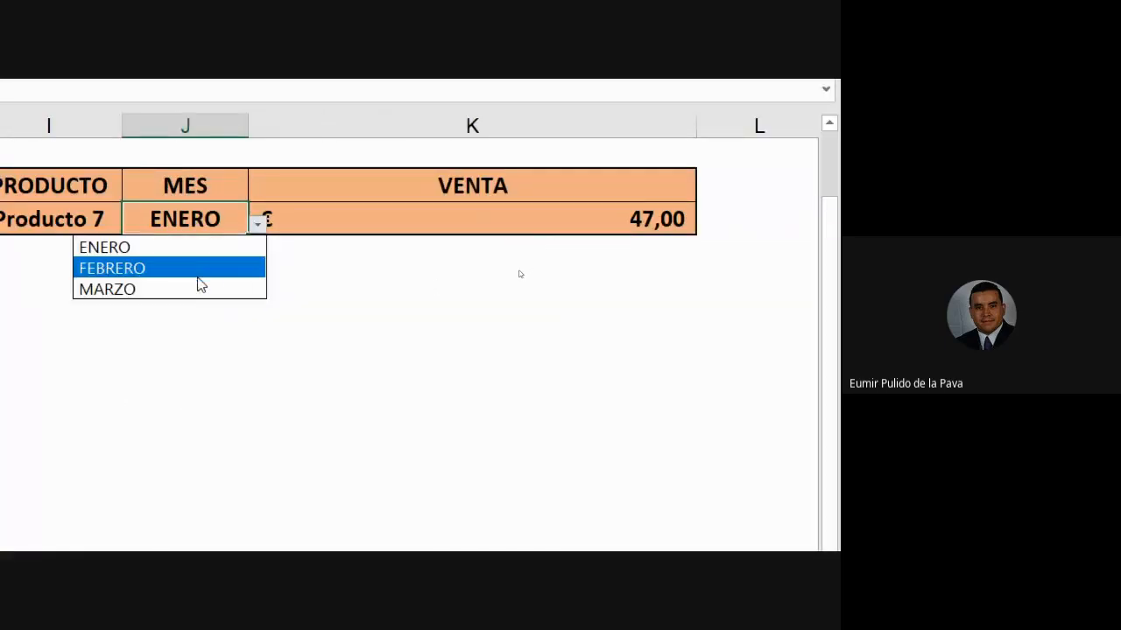
left_click(190, 289)
left_click(552, 218)
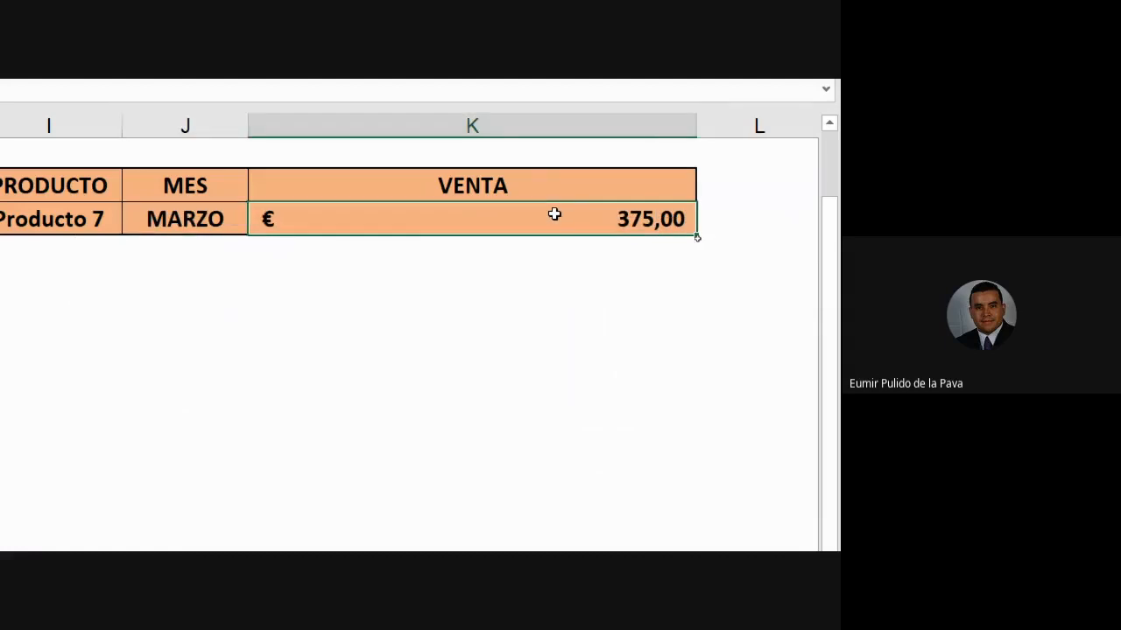
double_click(694, 123)
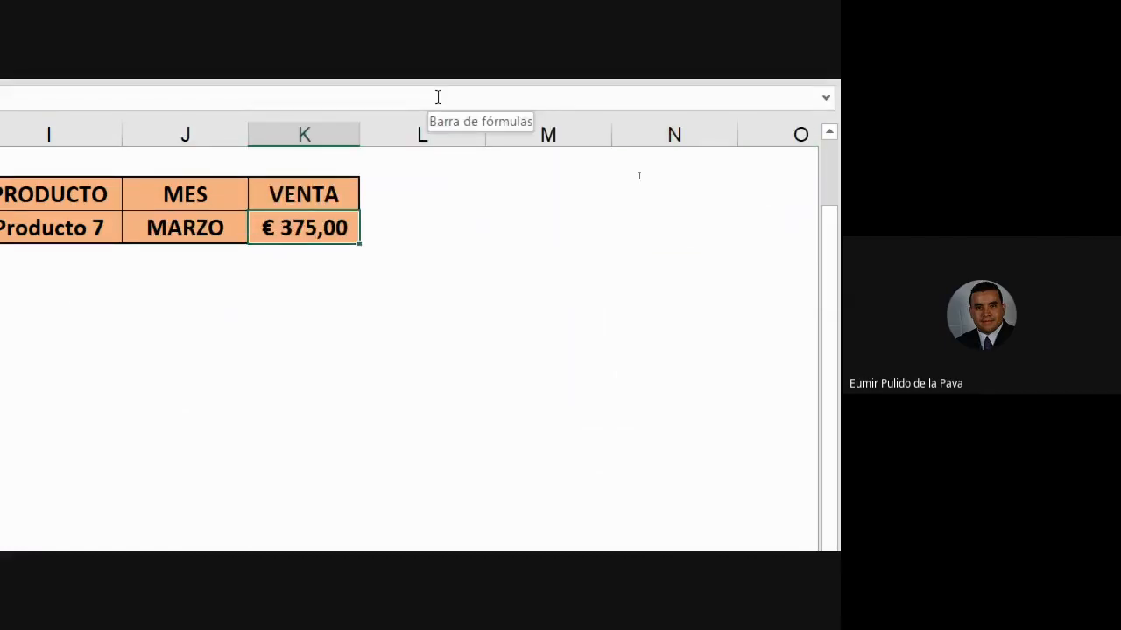
- Recheck the BUSCARV/COINCIDIR formula in K6 and widen column K to show € 375,00 fully
double_click(311, 238)
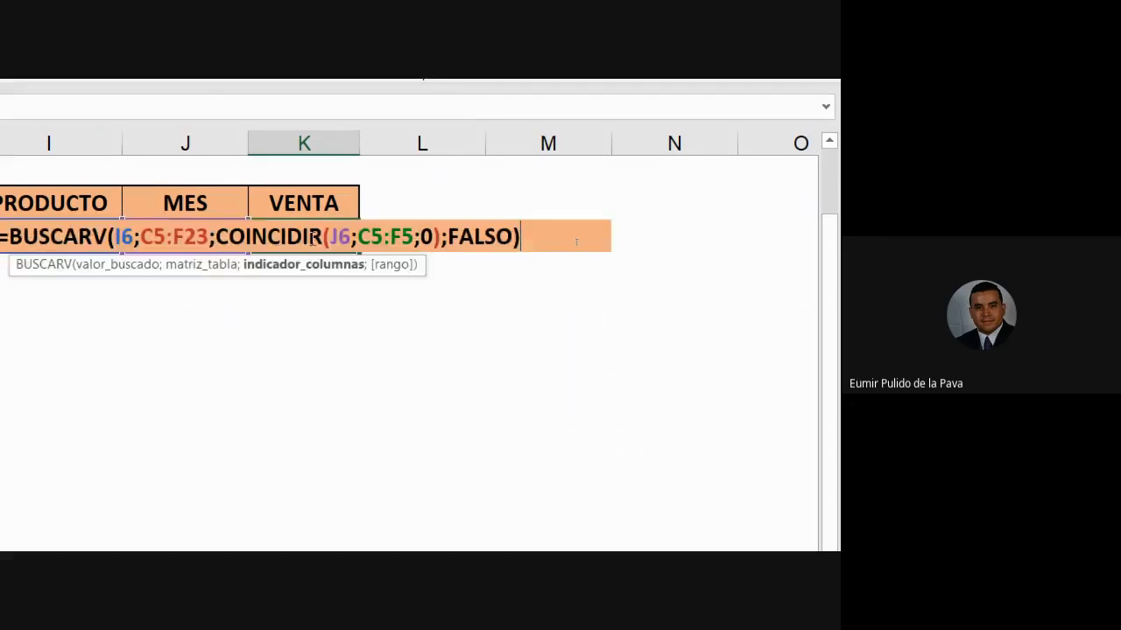
key("Escape")
left_click_drag(468, 224, 827, 221)
double_click(568, 329)
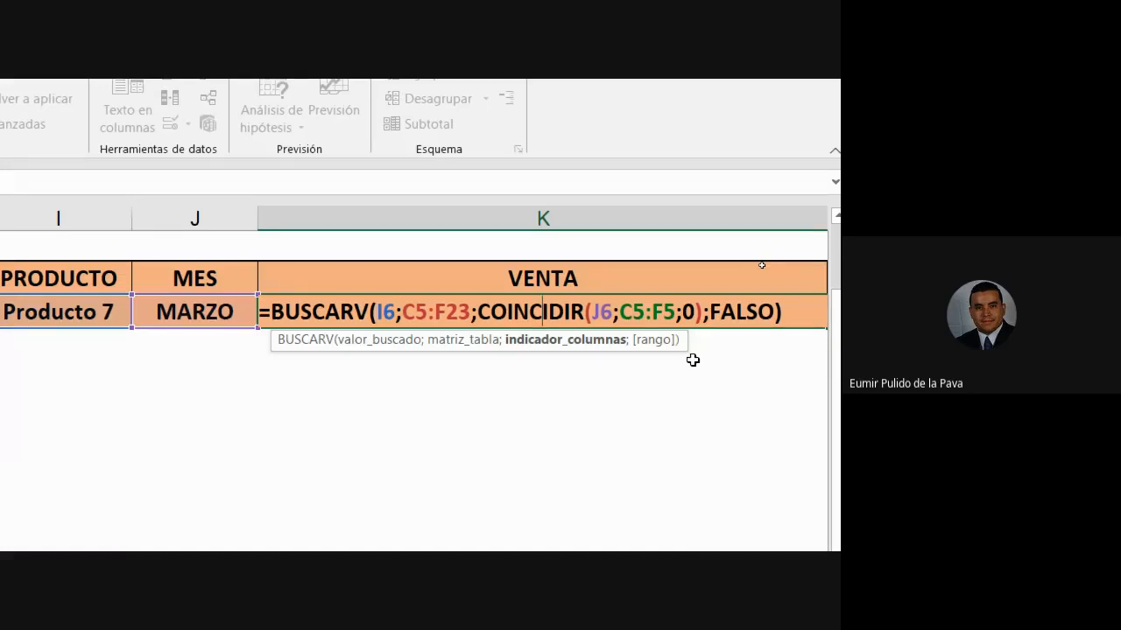
key("Return")
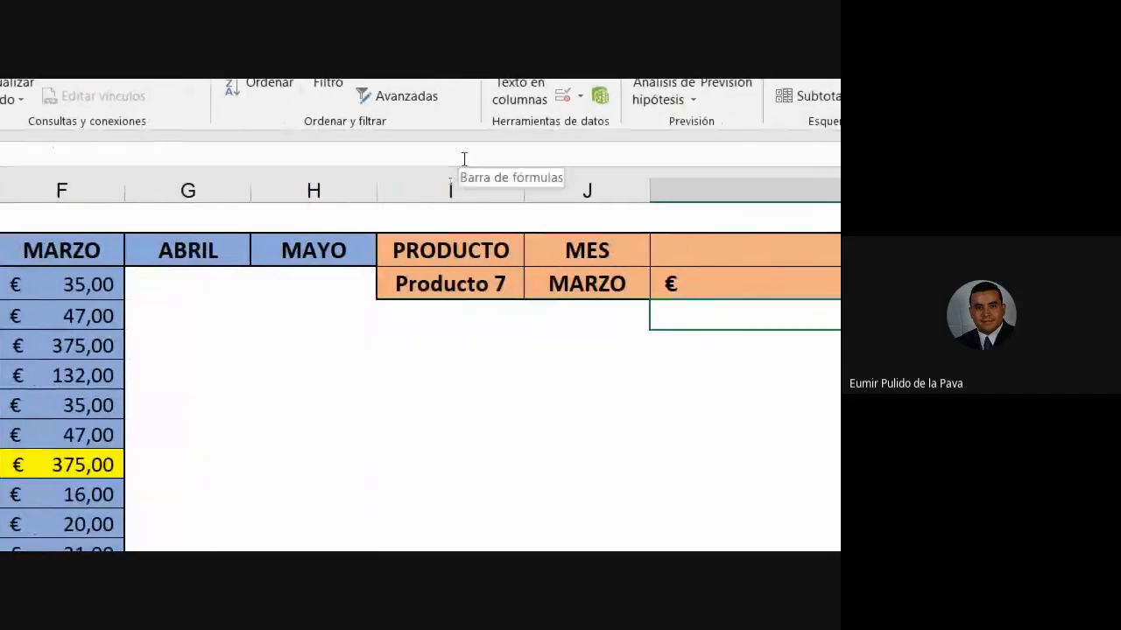
- Insert three blank columns at I, J and K, shifting PRODUCTO to column L
left_click(450, 190)
right_click(450, 192)
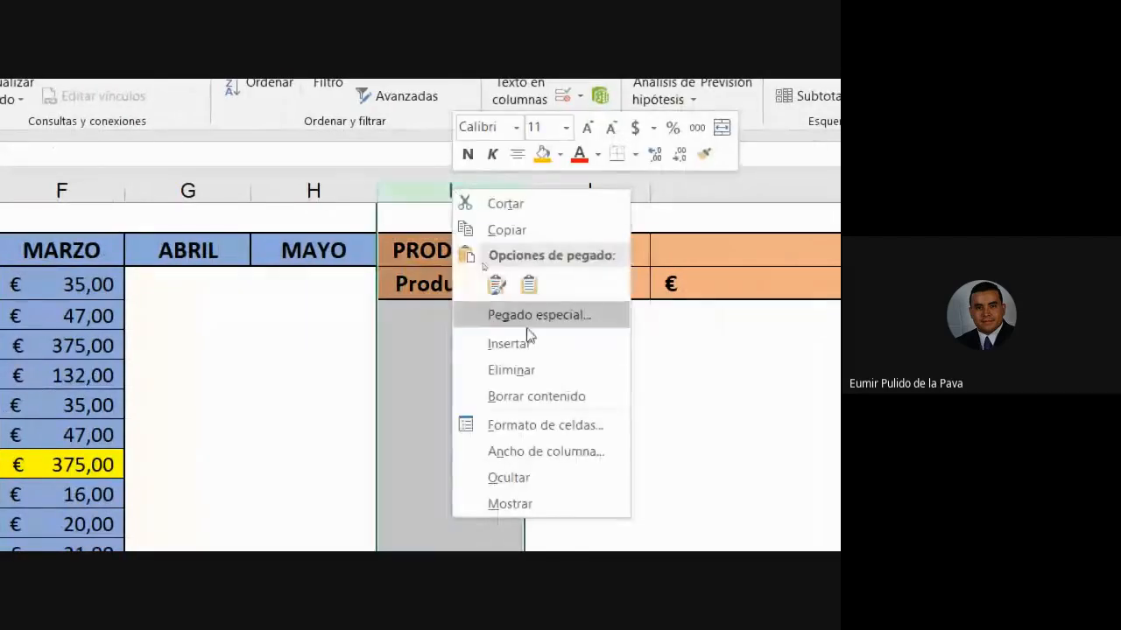
left_click(523, 342)
right_click(545, 187)
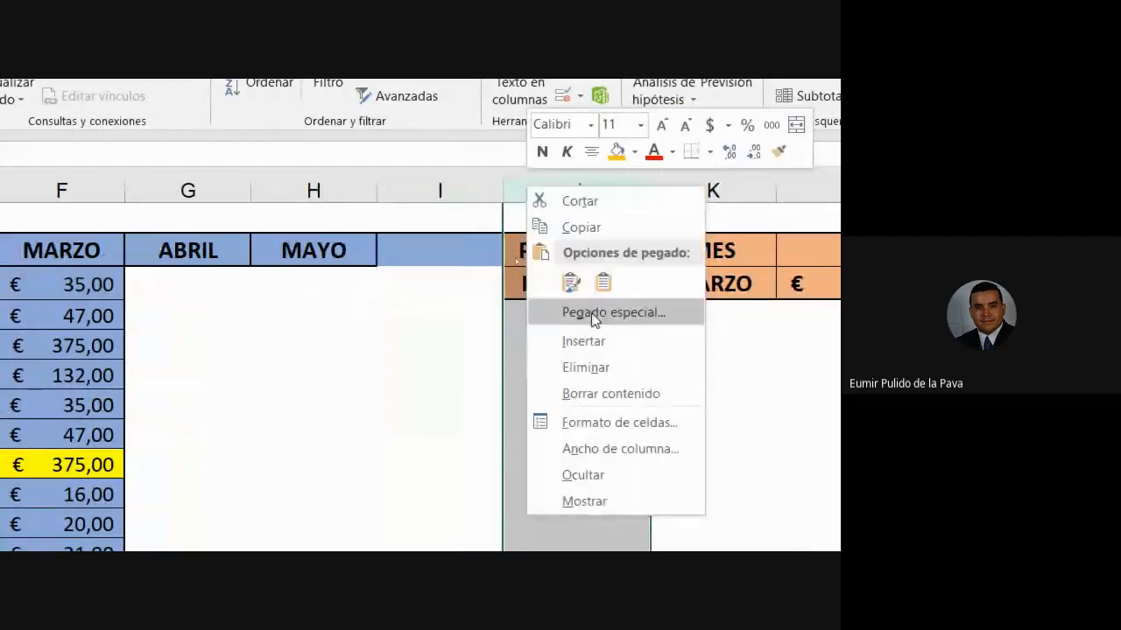
left_click(596, 343)
right_click(674, 190)
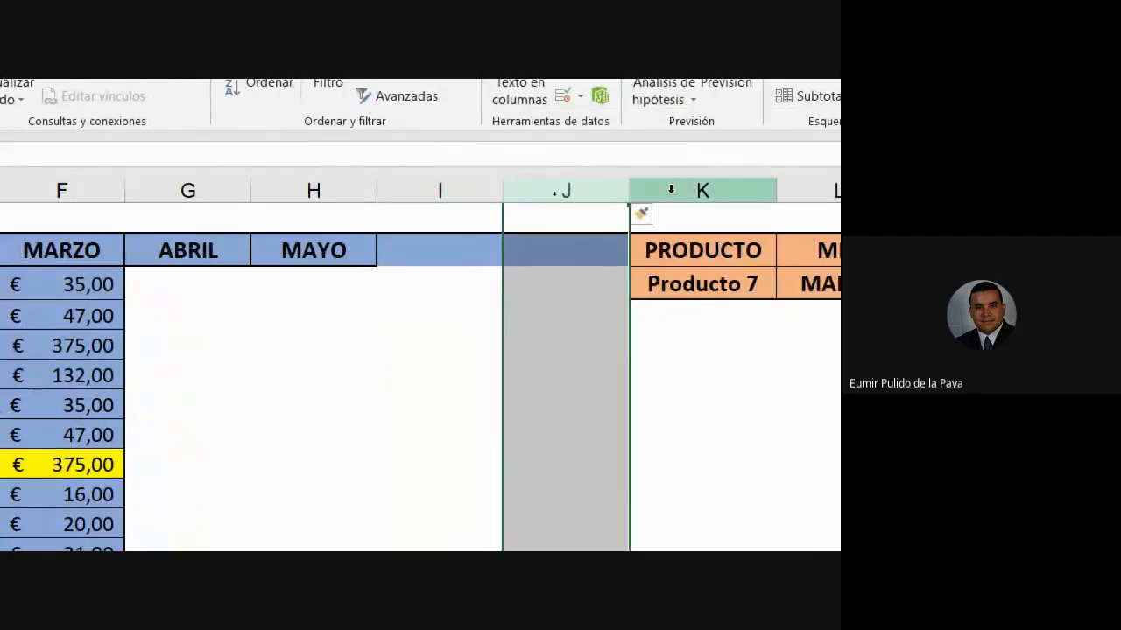
left_click(703, 351)
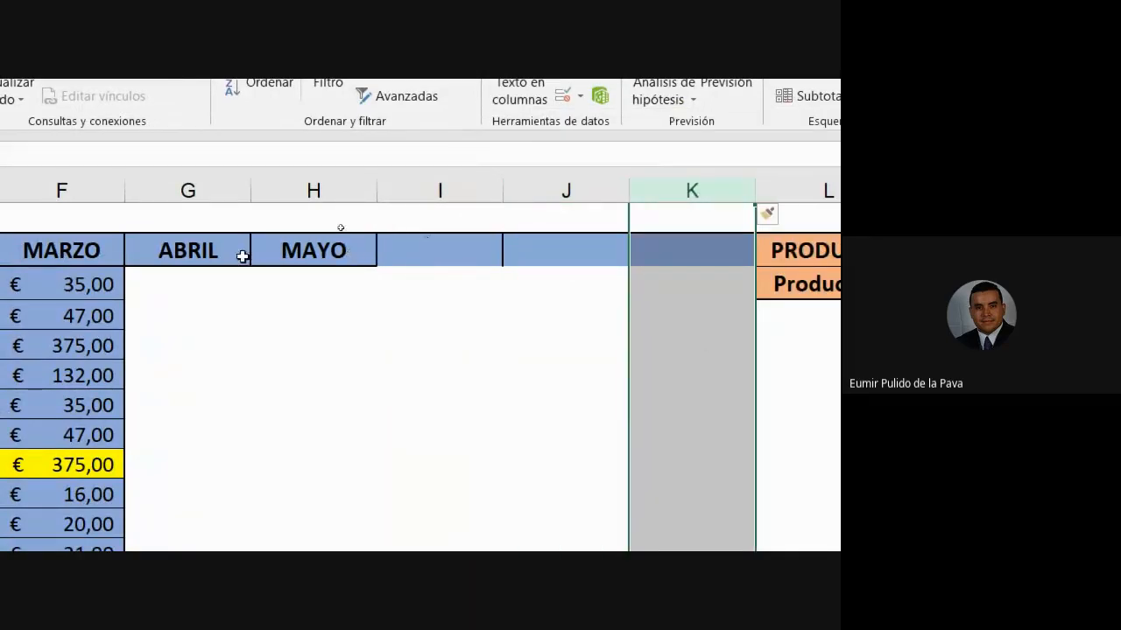
- Extend the month headers from MAYO to AGOSTO and paste copied sales into ABRIL–JUNIO
left_click(320, 254)
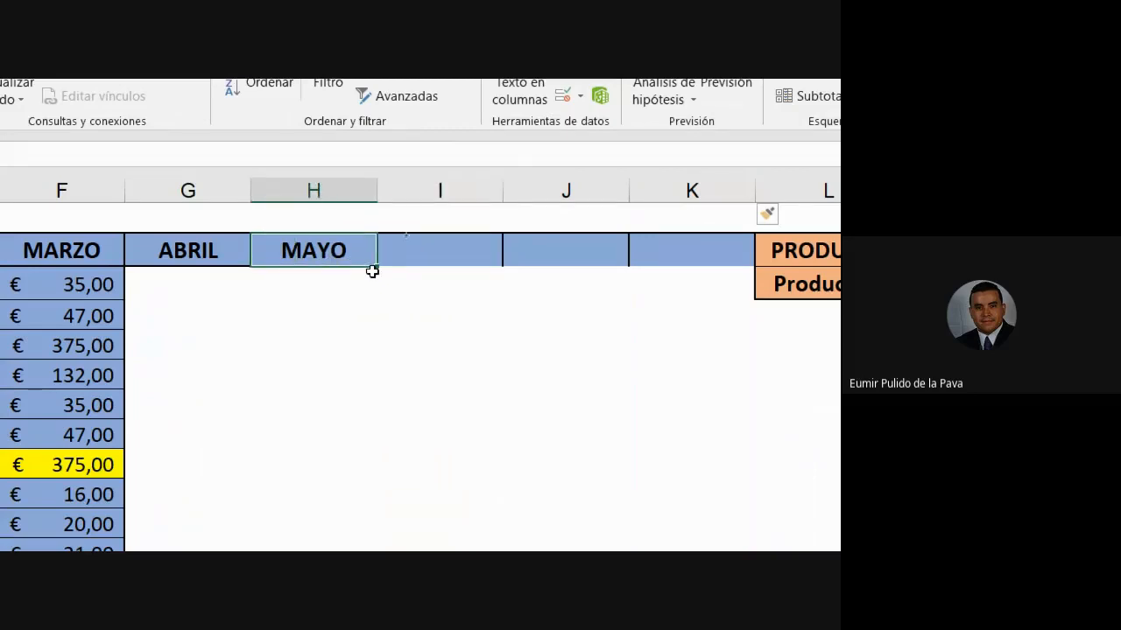
left_click_drag(379, 271, 687, 263)
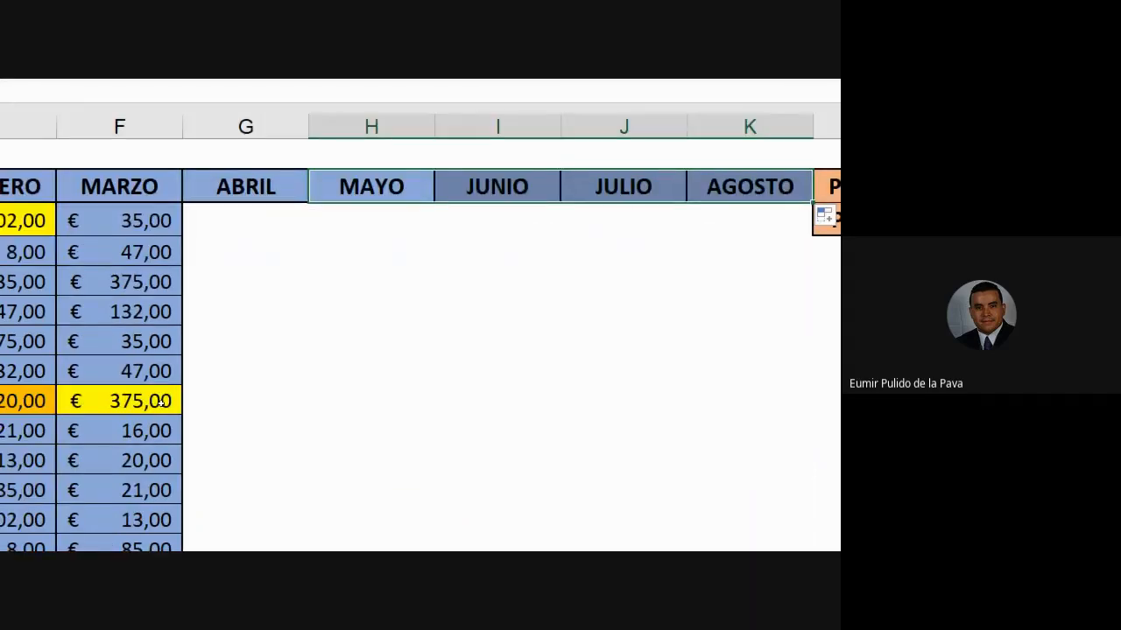
left_click_drag(232, 87, 492, 251)
key("ctrl+c")
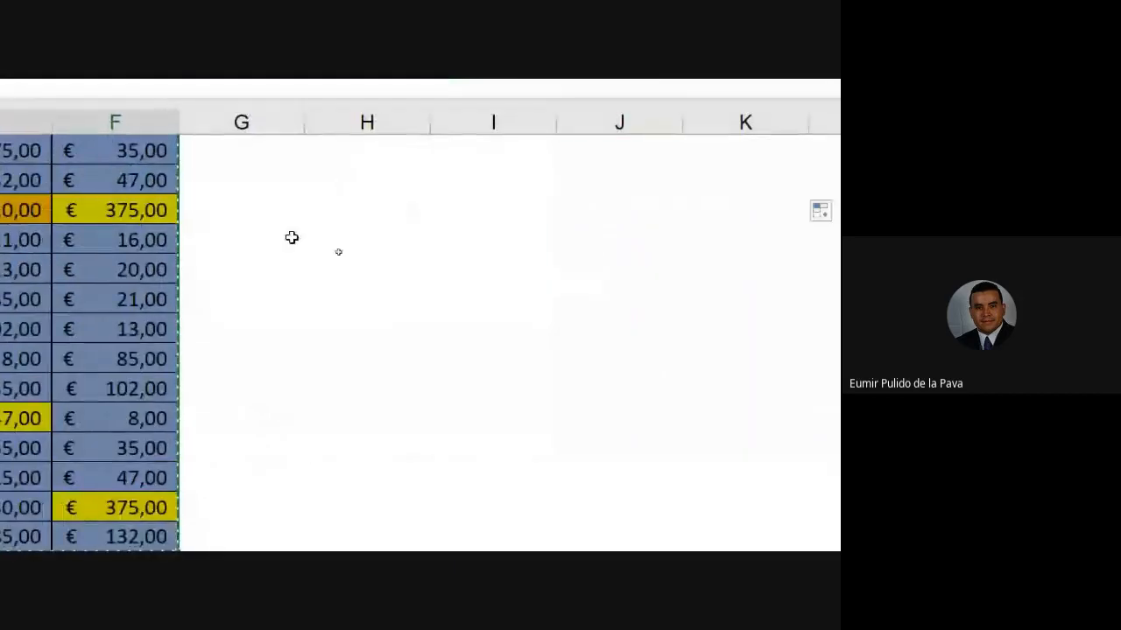
scroll(285, 236, "up", 2)
left_click(261, 210)
key("ctrl+v")
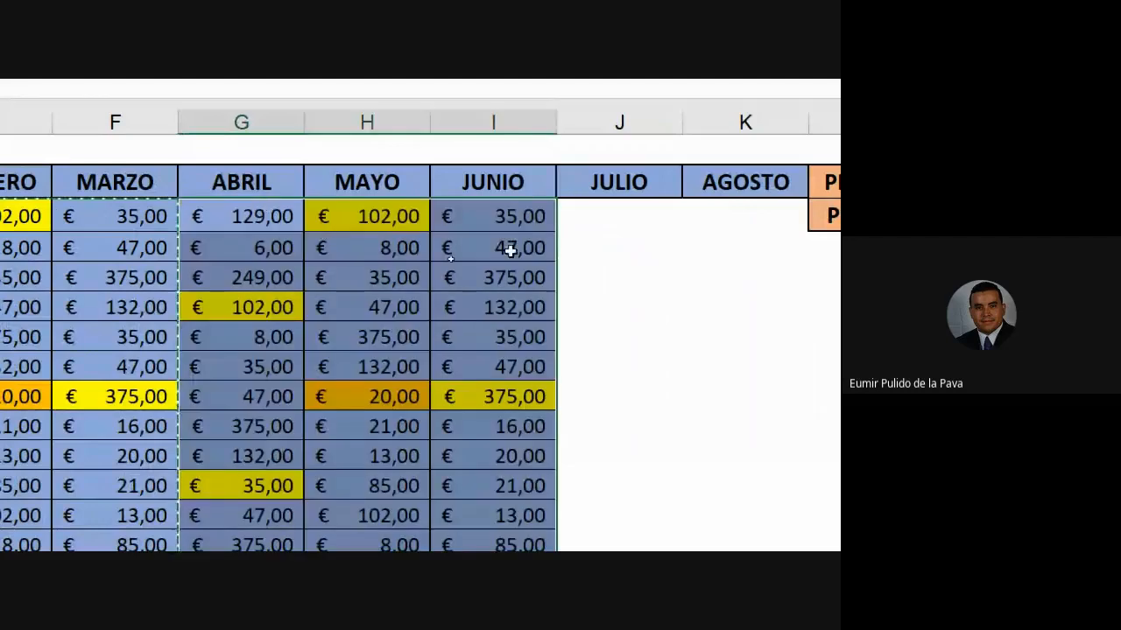
- Copy the ABRIL and MAYO sales values for all products
left_click(270, 213)
left_click_drag(340, 544, 353, 368)
key("ctrl+c")
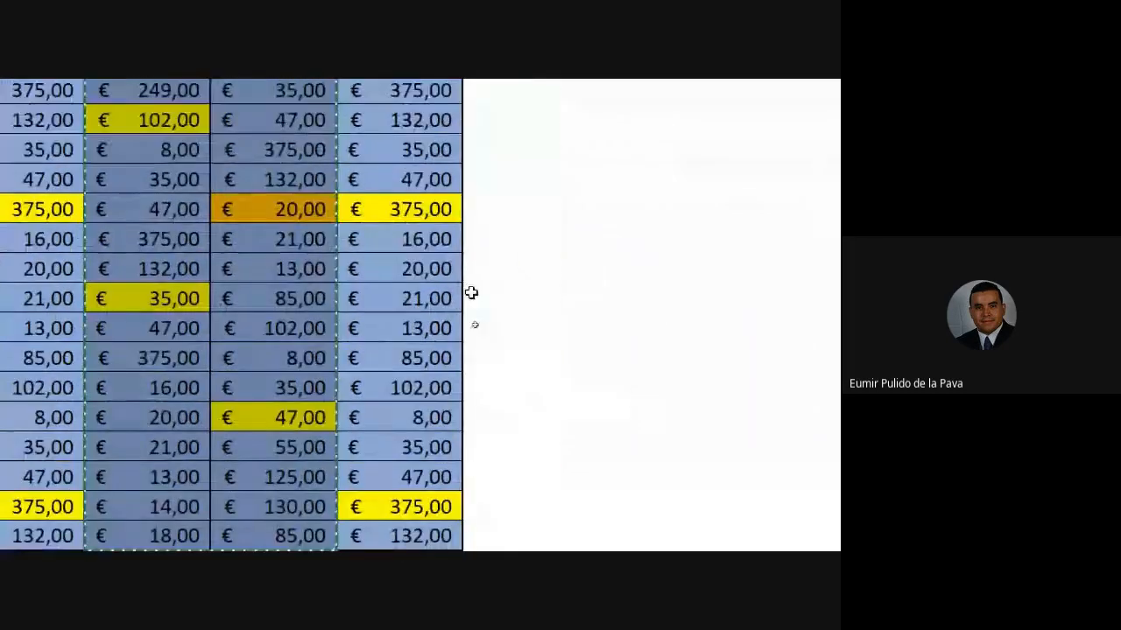
scroll(507, 307, "up", 2)
- Paste the copied sales into JULIO and AGOSTO, then review the MES dropdown's month list
left_click(500, 379)
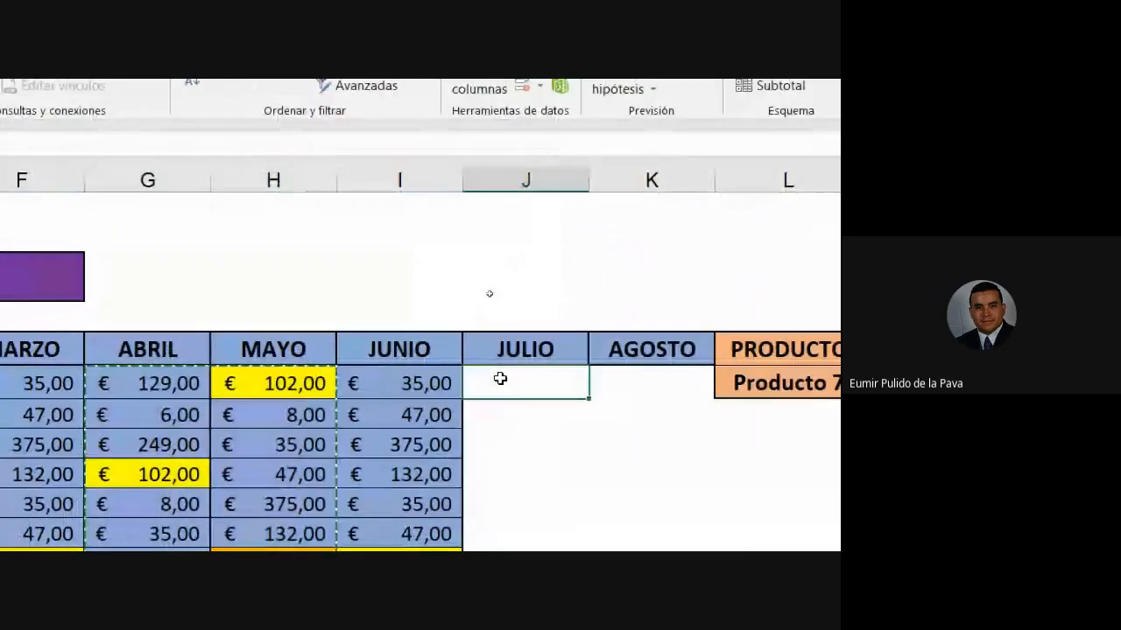
key("ctrl+v")
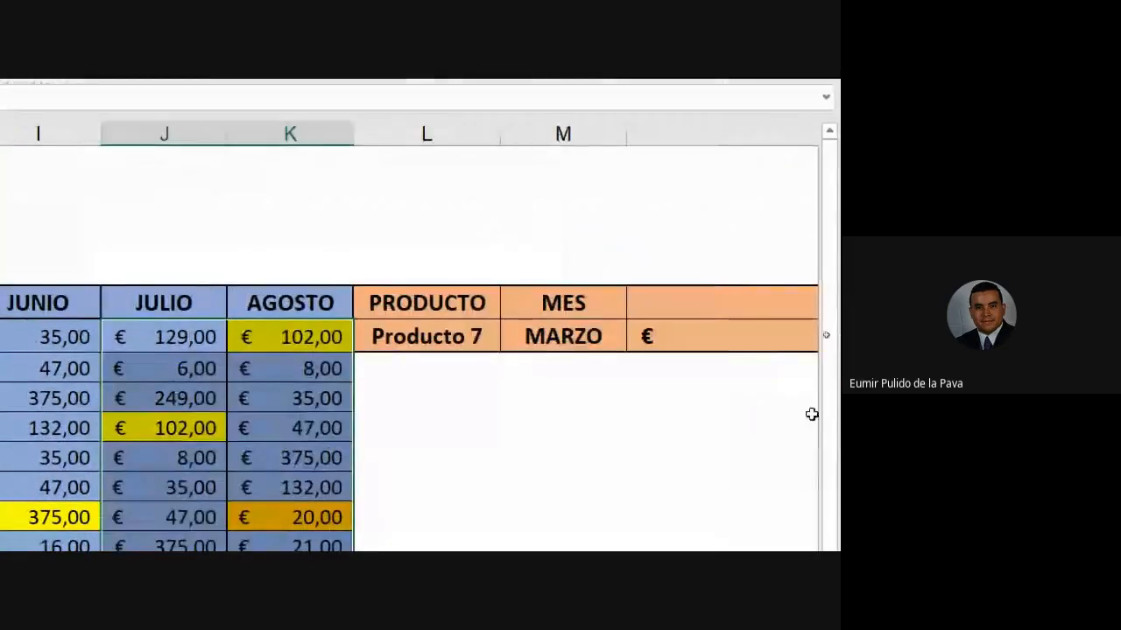
left_click(599, 334)
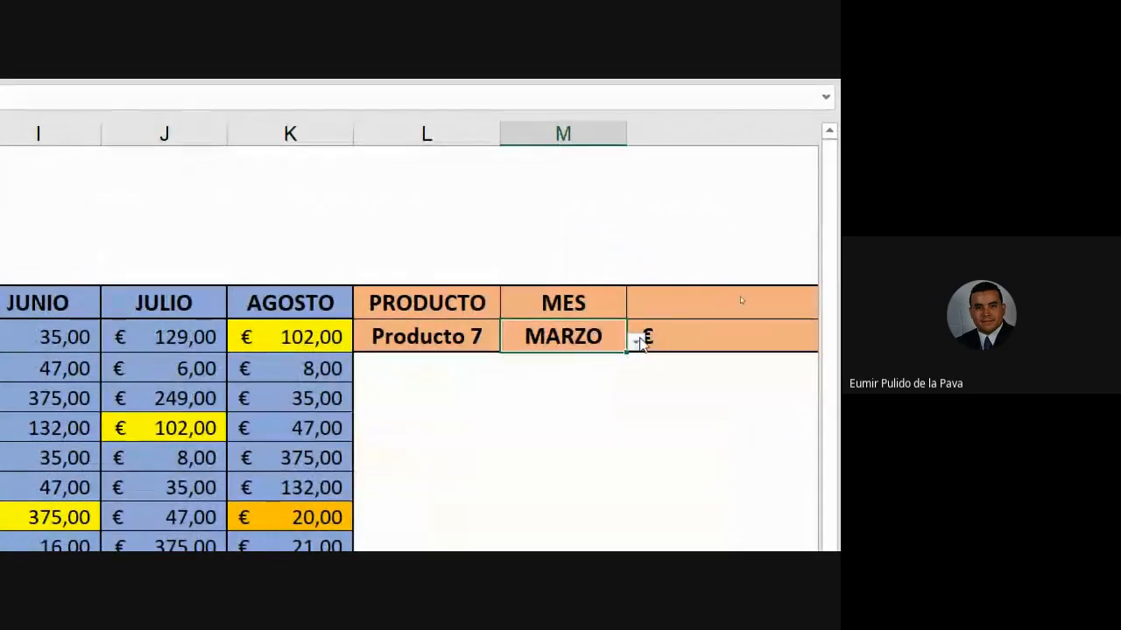
left_click(635, 342)
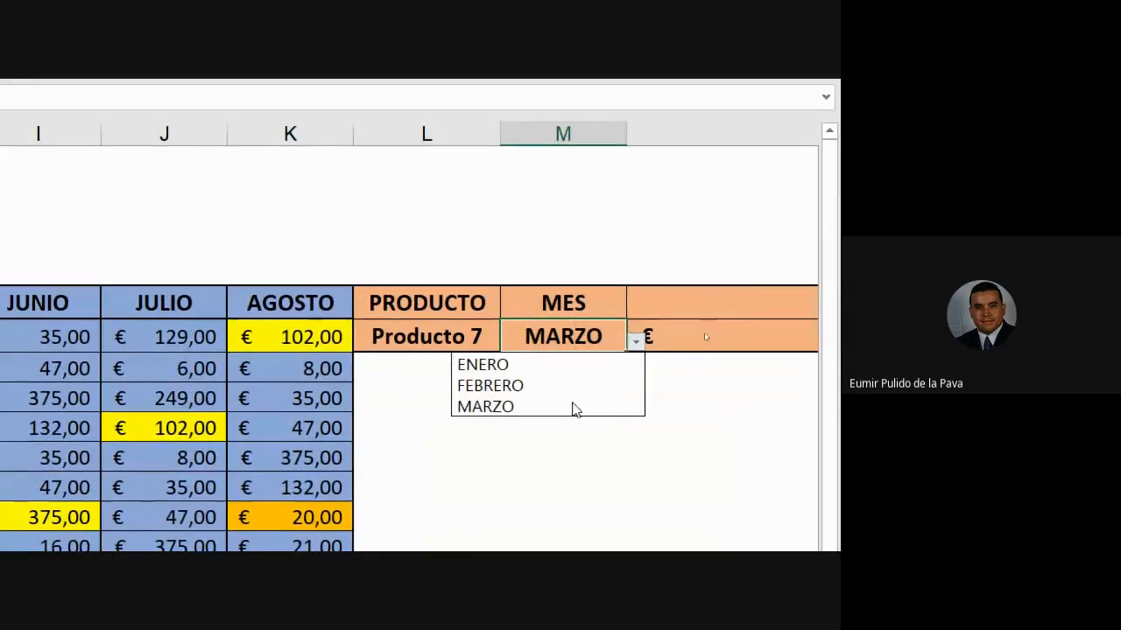
left_click(571, 336)
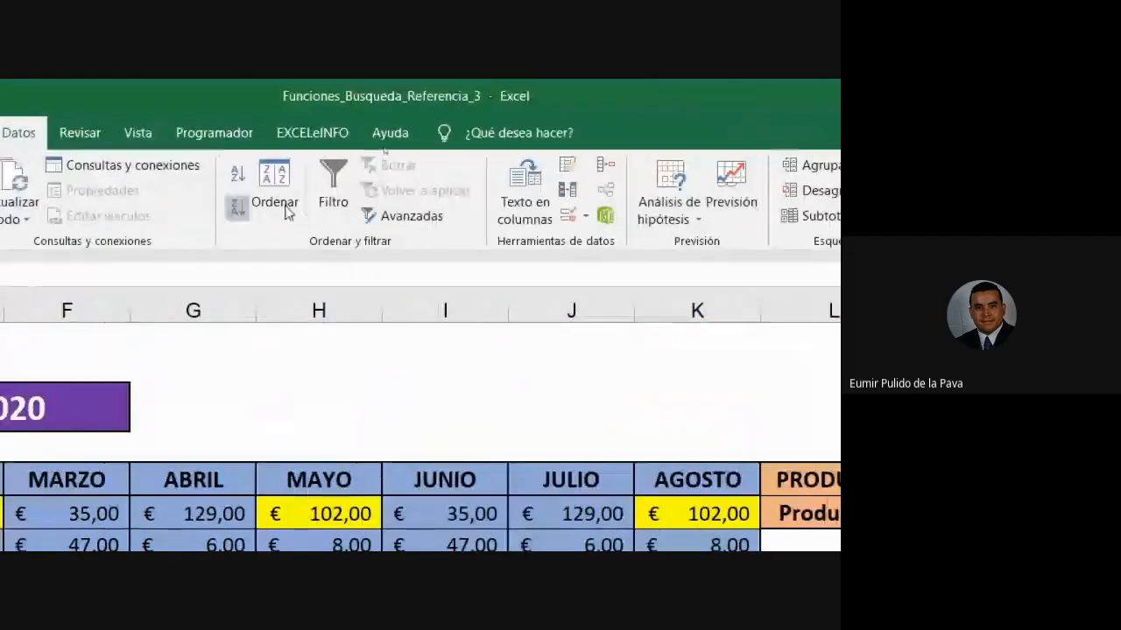
- Set the MES data validation source to =$D$5:$K$5, ENERO through AGOSTO
left_click(567, 219)
left_click(370, 439)
left_click_drag(95, 356, 525, 342)
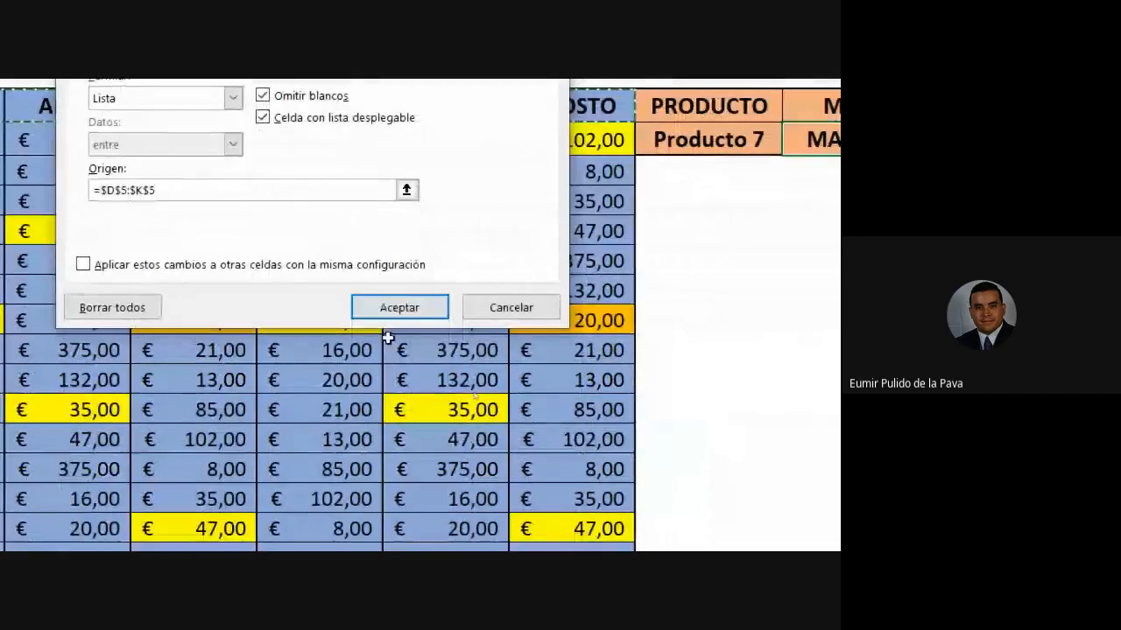
left_click(395, 548)
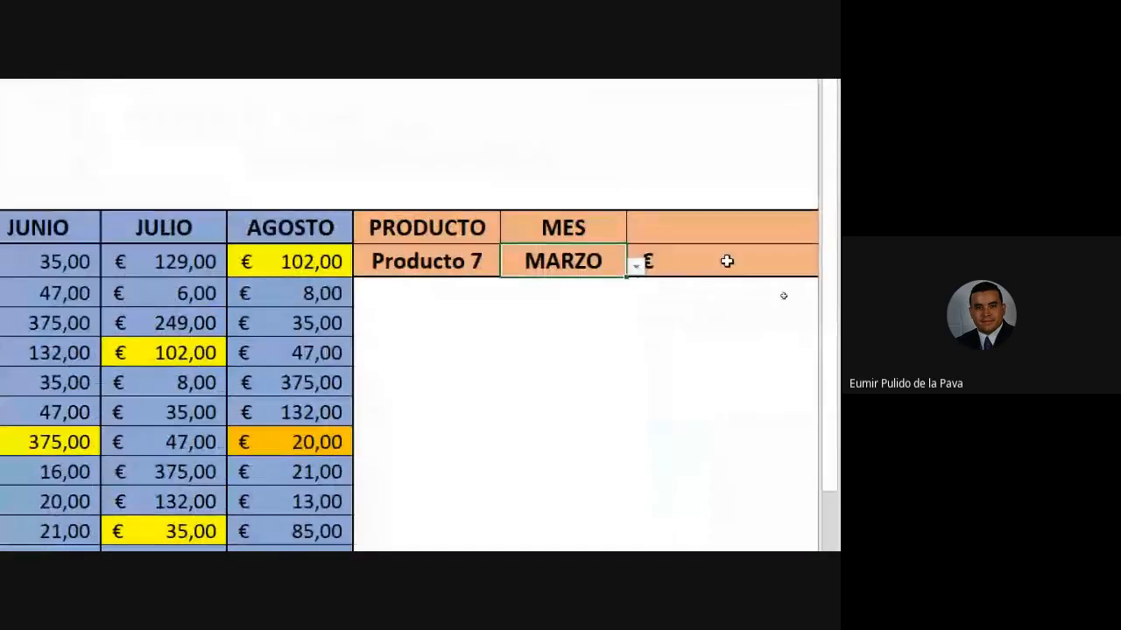
- Scroll right and open the N6 VENTA formula, still referencing C5:F23 and C5:F5
left_click(693, 256)
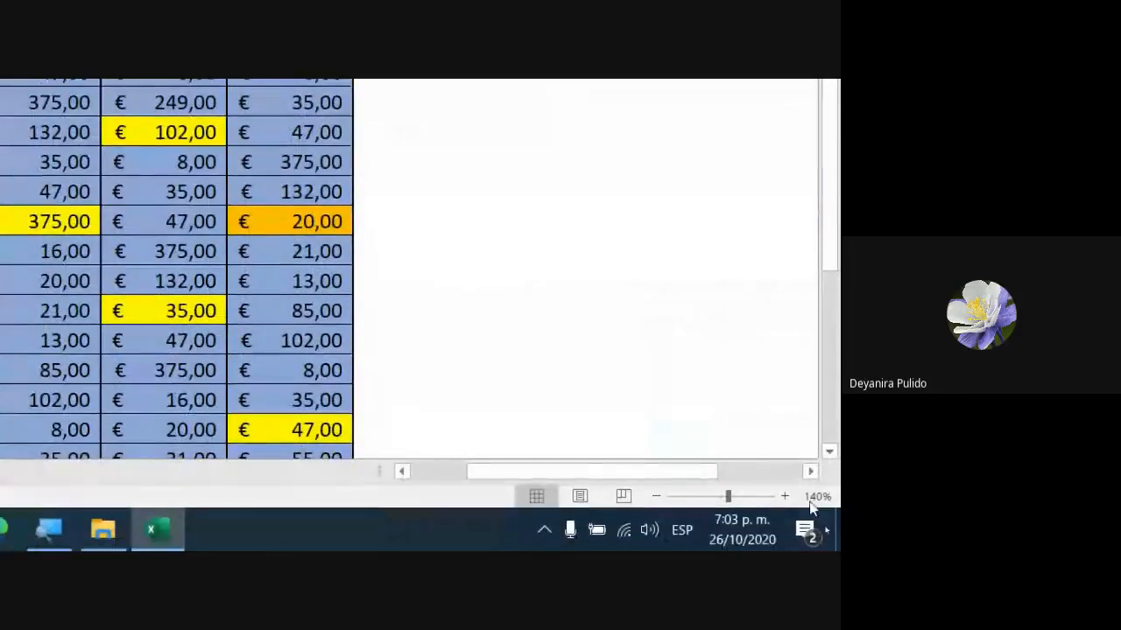
left_click(815, 471)
left_click(813, 472)
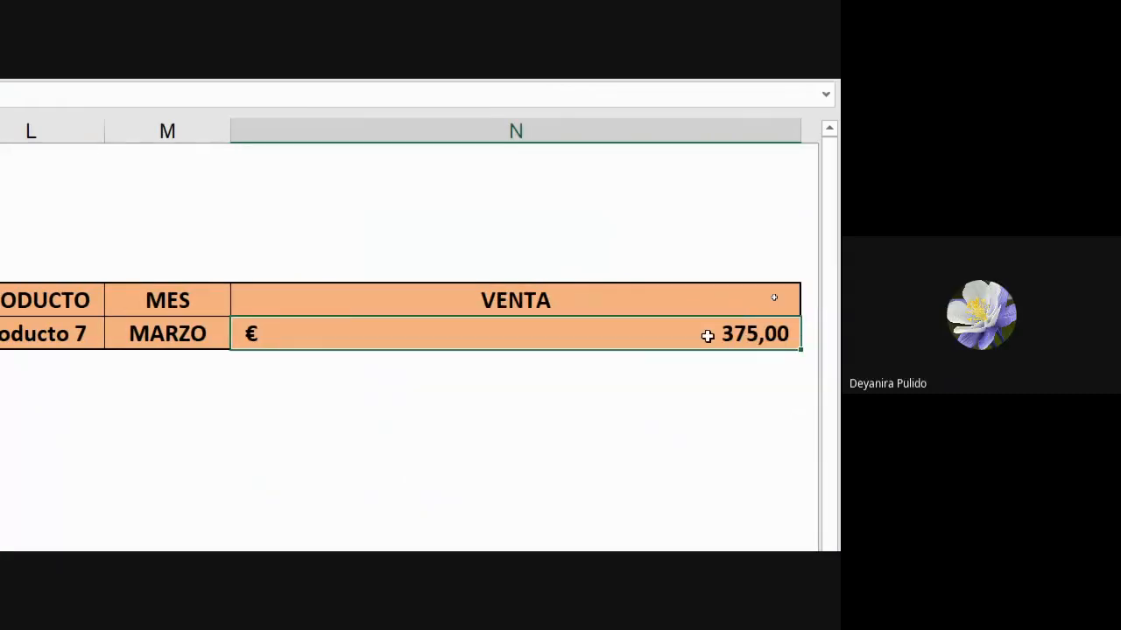
double_click(708, 331)
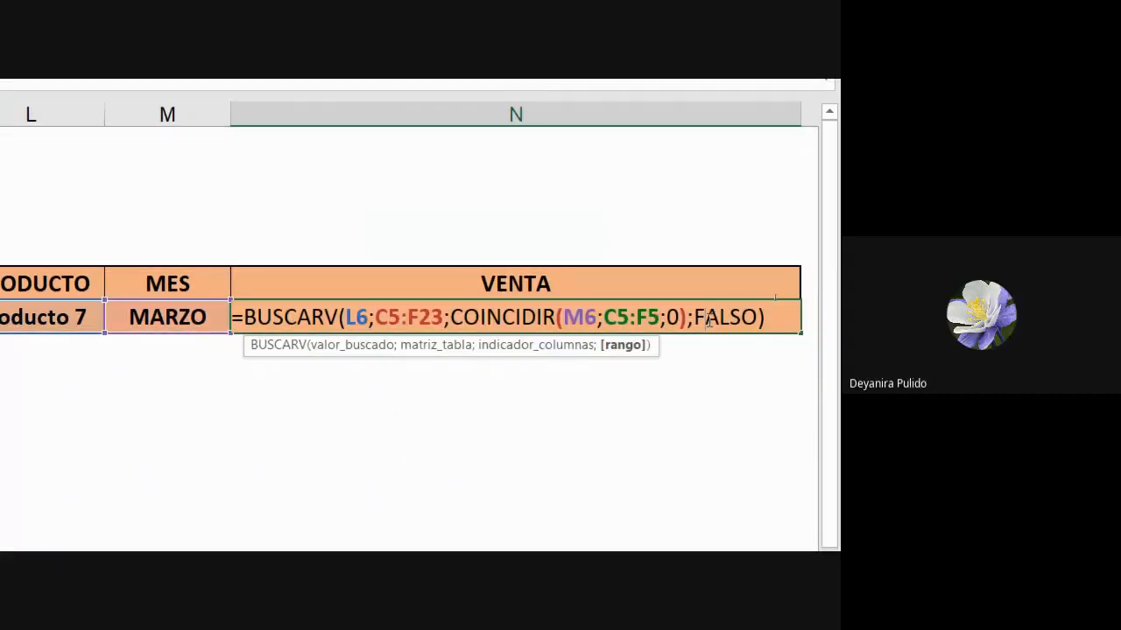
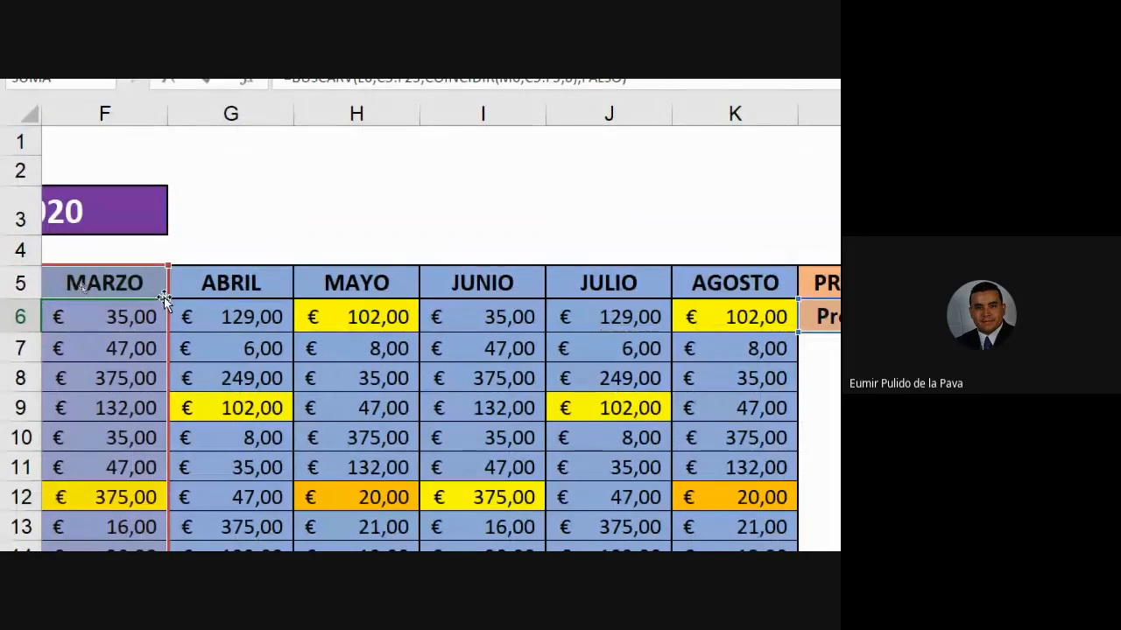
- Extend the COINCIDIR month range in N6's VENTA formula out to column K (C5:K5)
left_click_drag(168, 300, 758, 258)
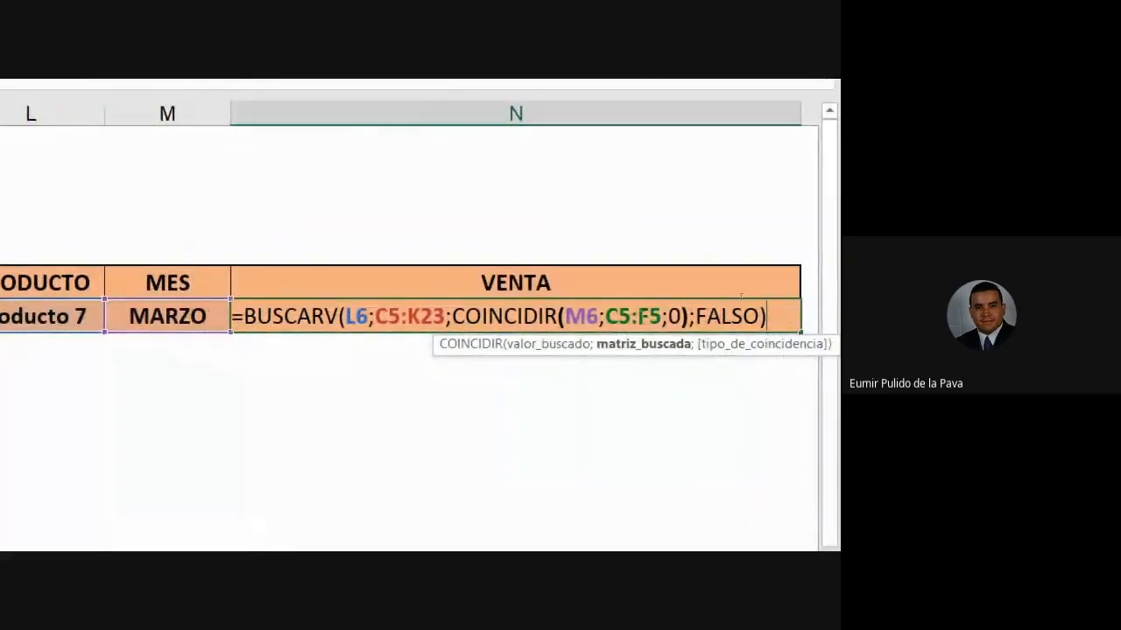
key("Return")
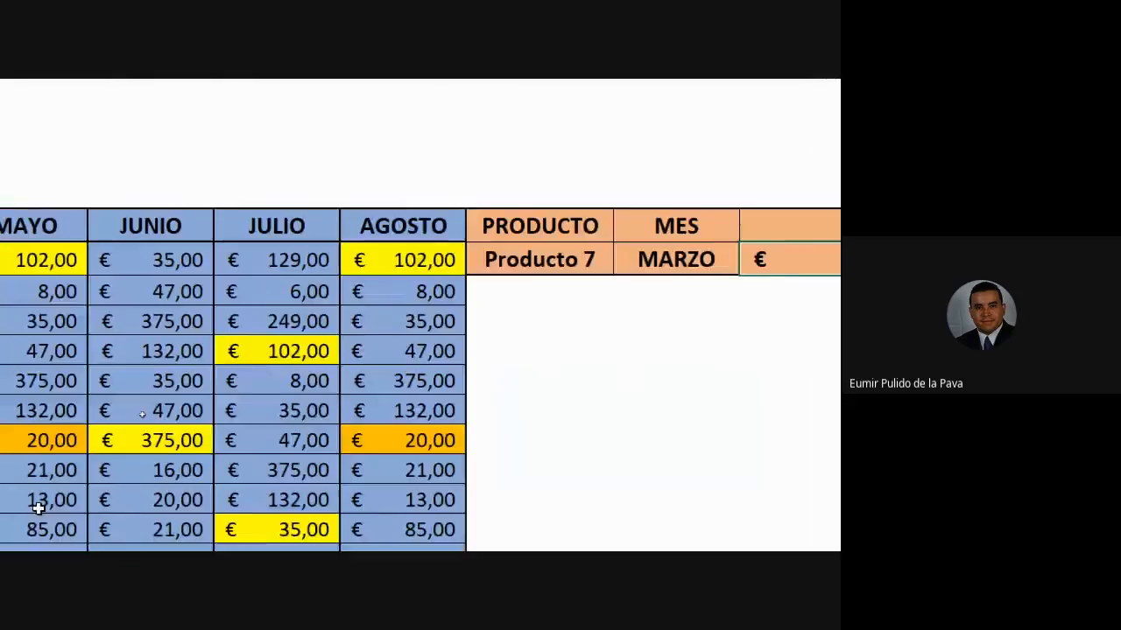
double_click(516, 263)
key("shift+Right")
key("shift+Right")
key("shift+Right")
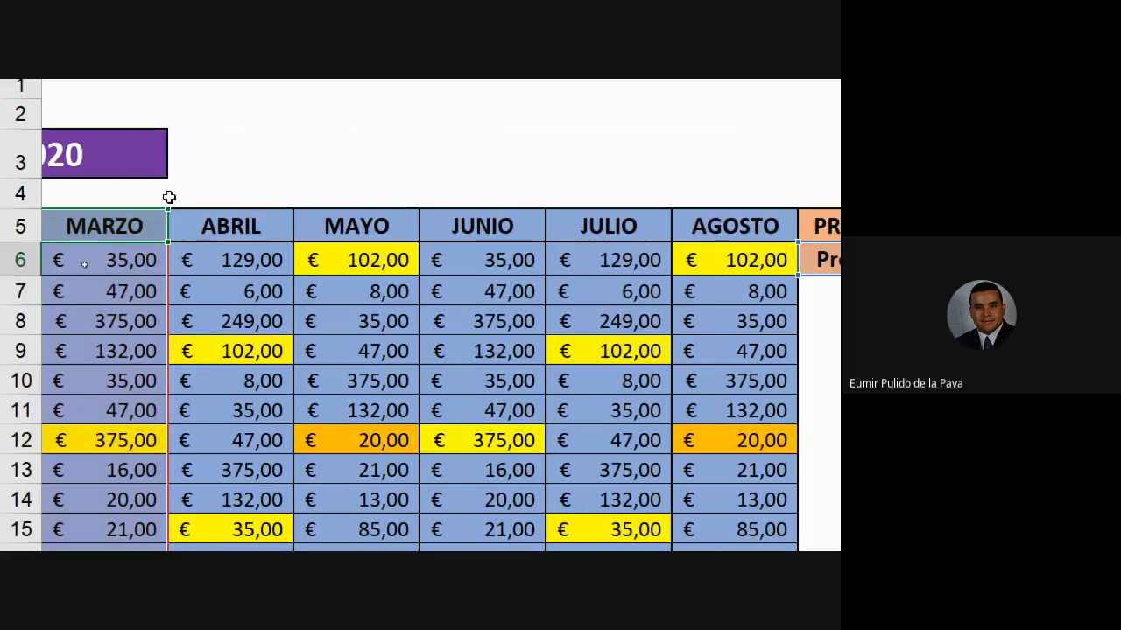
left_click_drag(168, 208, 798, 213)
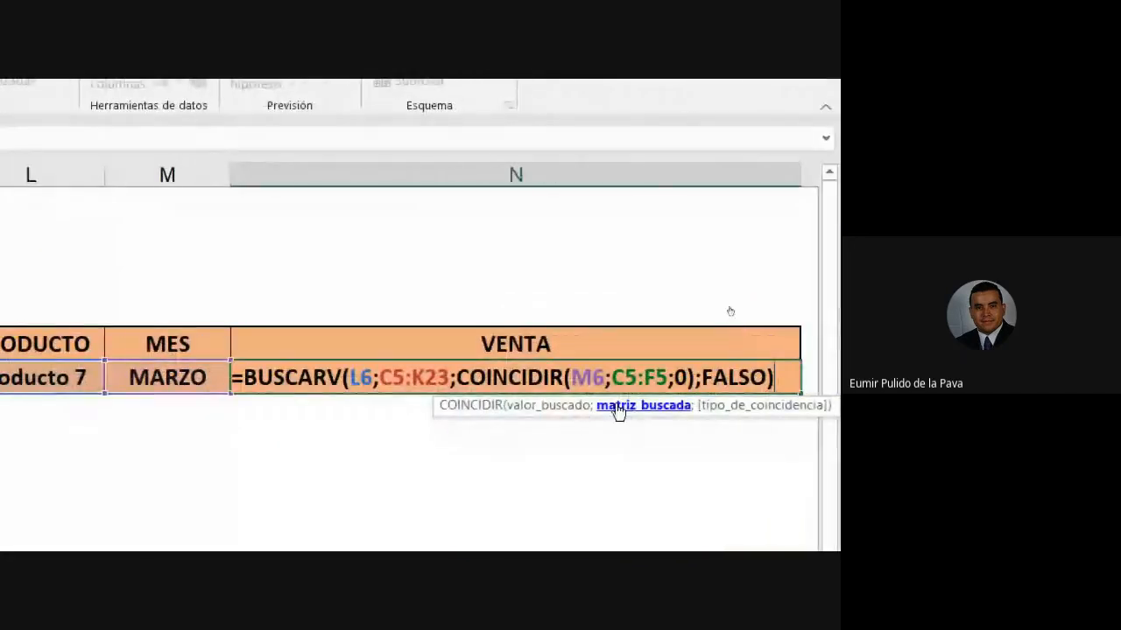
left_click(658, 378)
key("BackSpace")
type("K")
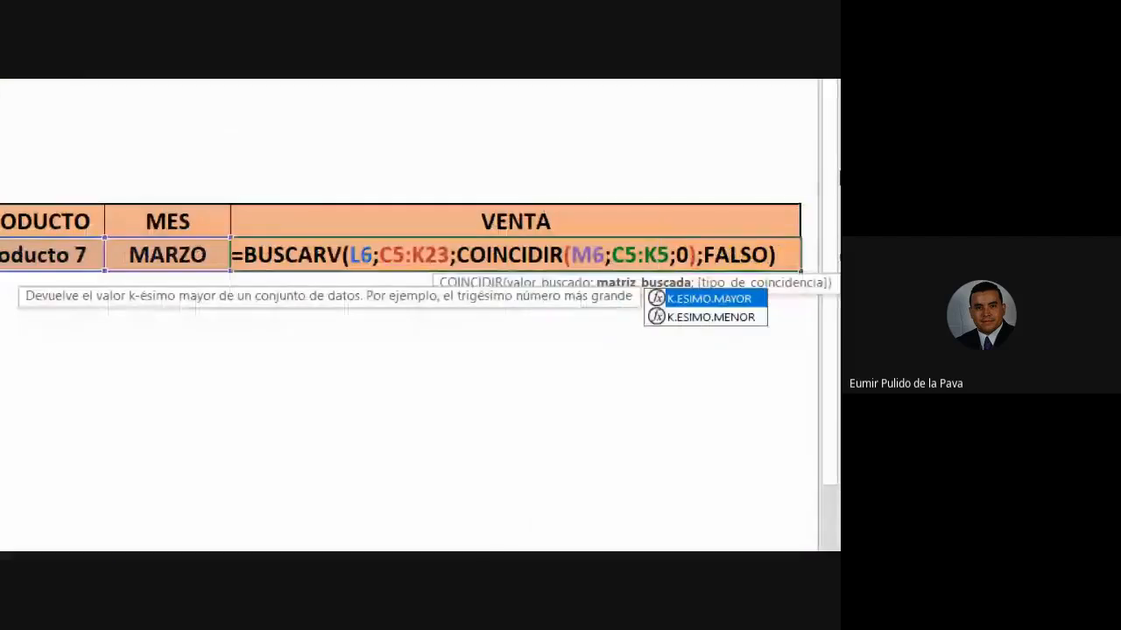
key("Return")
- Confirm N6 uses the C5:K23 table range, then check the first three MARZO sales
left_click(526, 268)
double_click(523, 268)
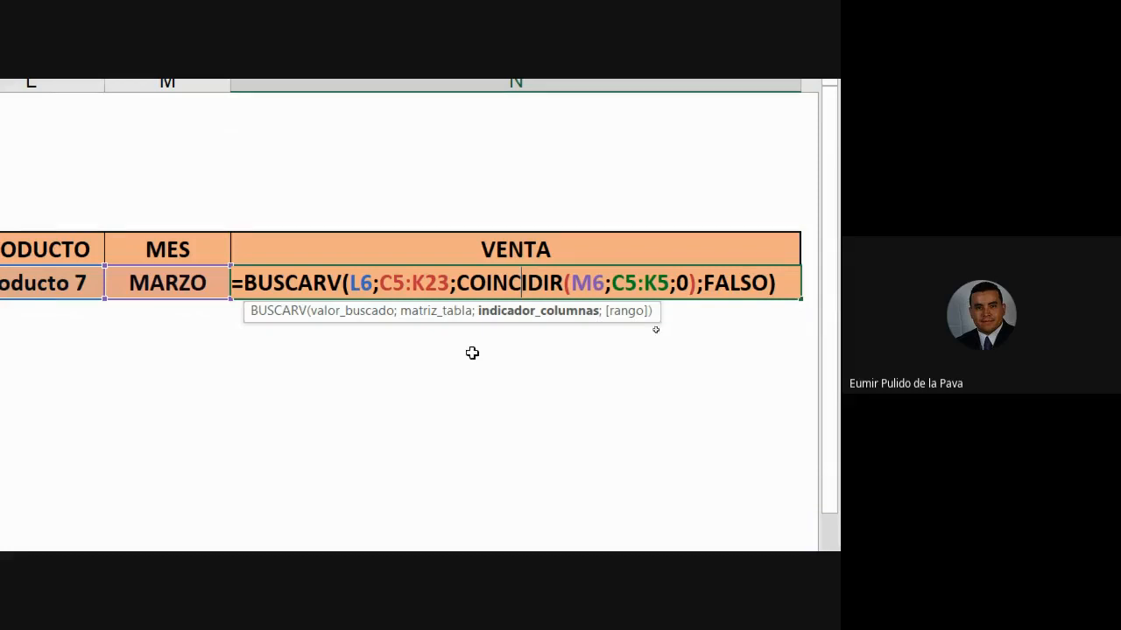
left_click_drag(382, 282, 448, 282)
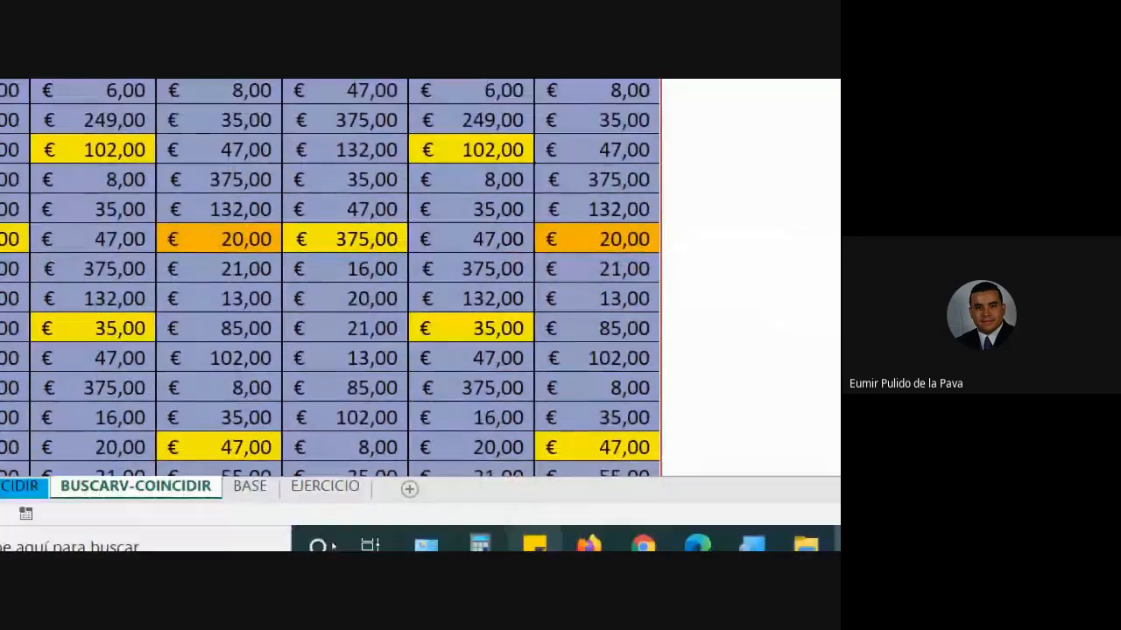
scroll(570, 365, "down", 3)
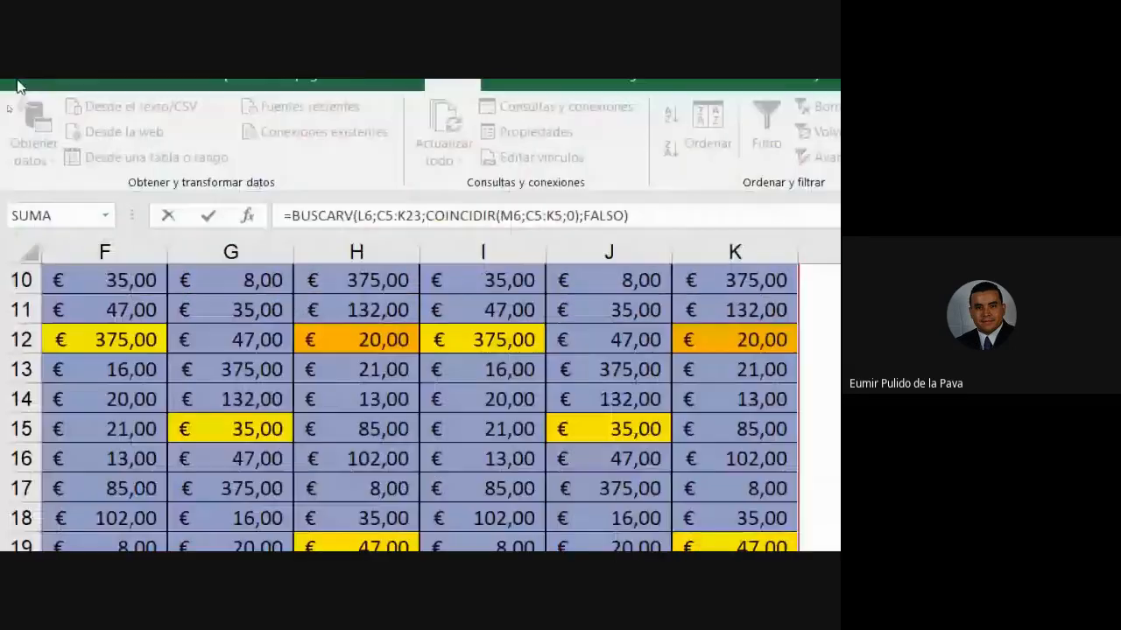
scroll(131, 316, "up", 2)
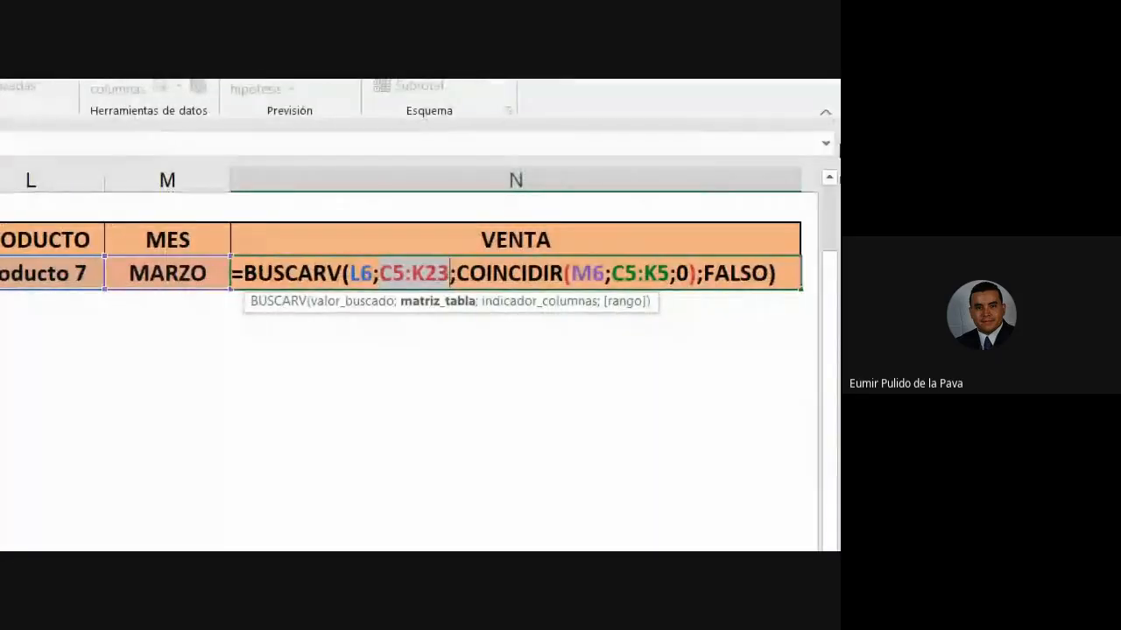
key("Return")
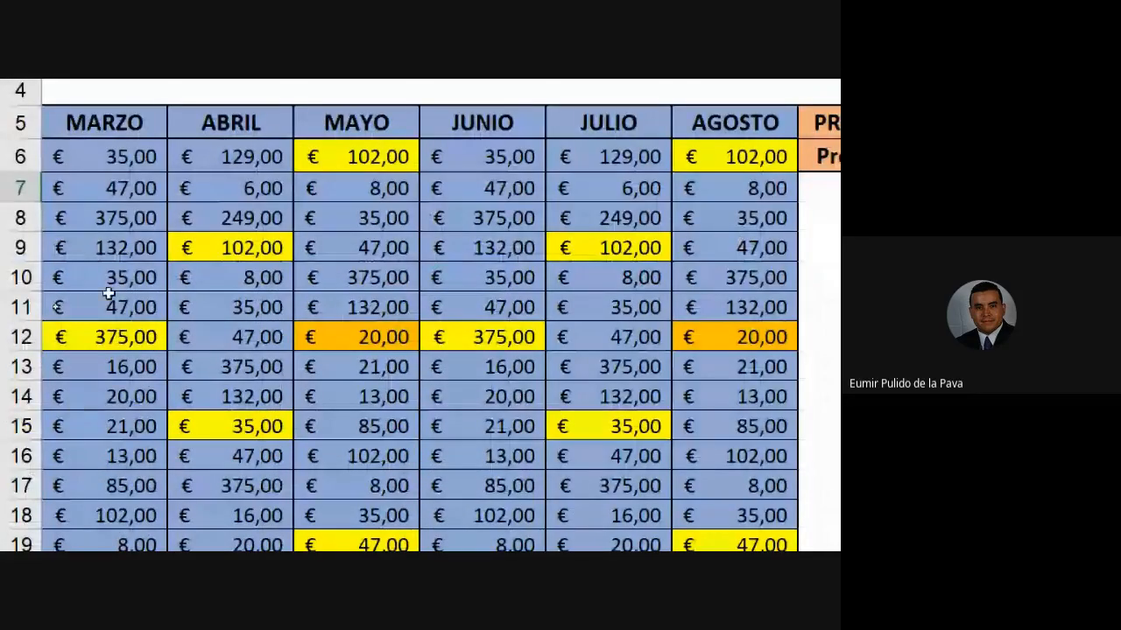
left_click_drag(115, 155, 105, 219)
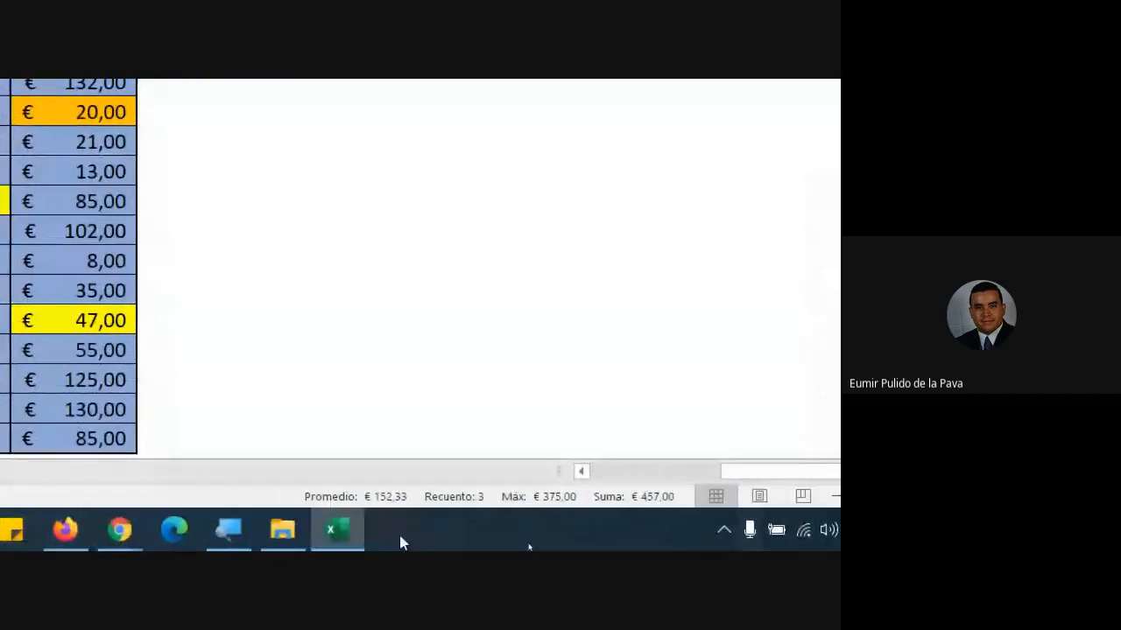
- Reset magnification to 100%, zoom out to the whole table, and fill I18 yellow
left_click(283, 530)
left_click(96, 326)
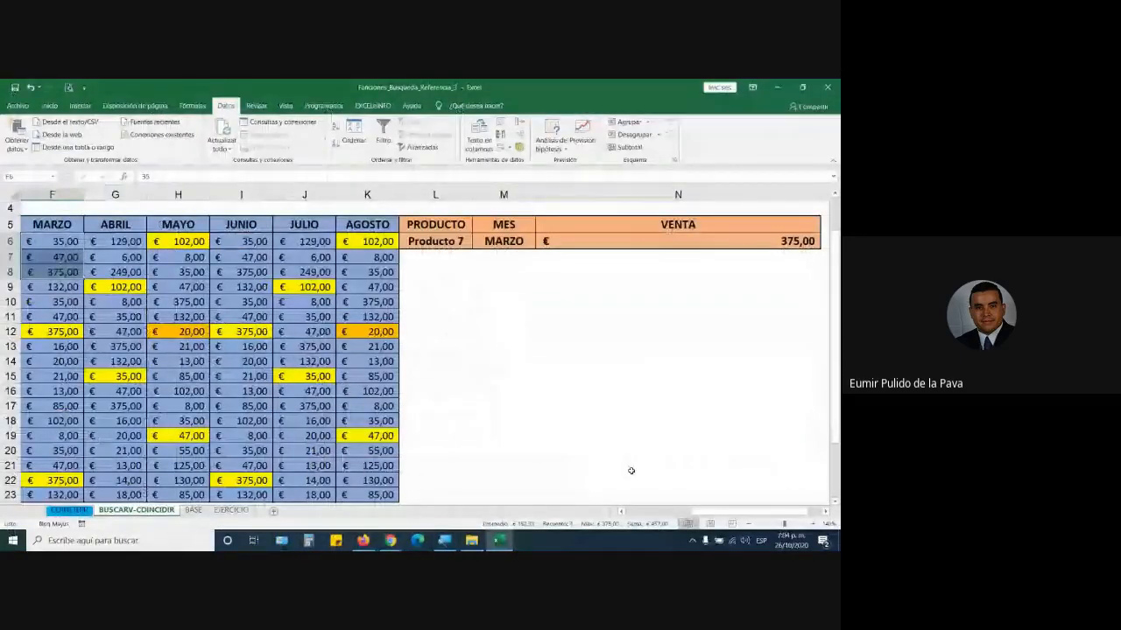
left_click(750, 524)
left_click(749, 525)
left_click(750, 524)
left_click(750, 525)
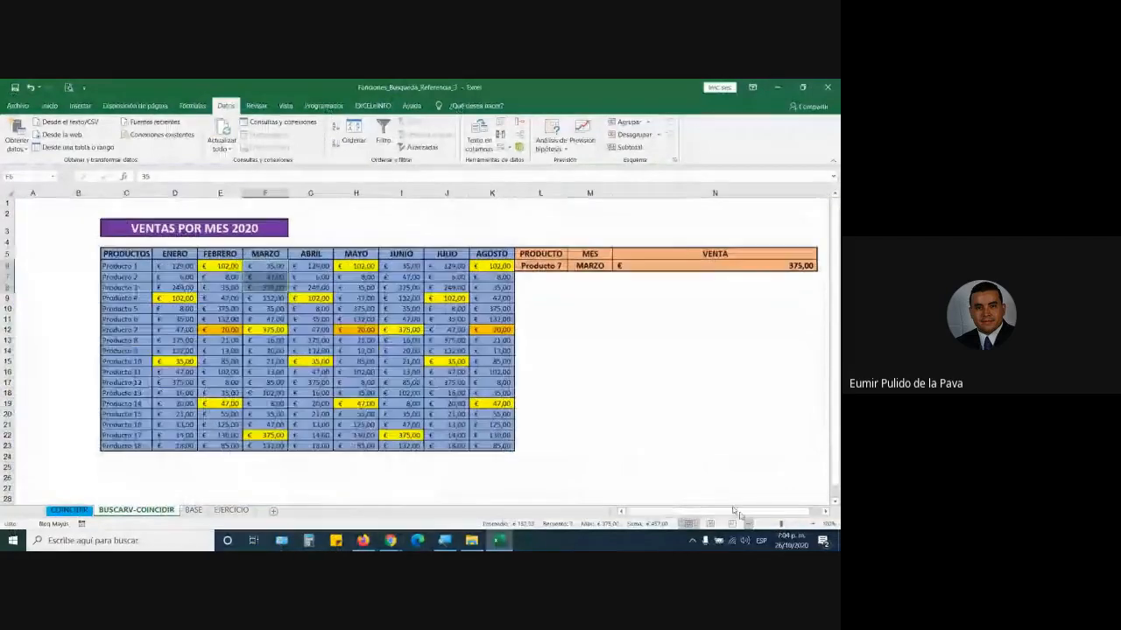
left_click(140, 392)
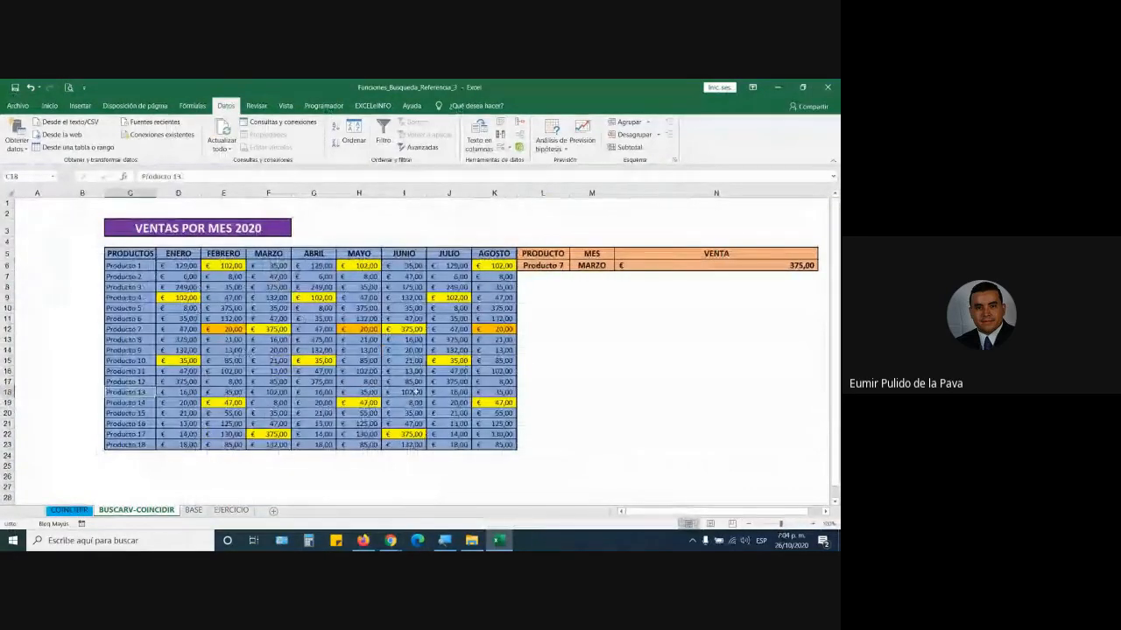
left_click(406, 394)
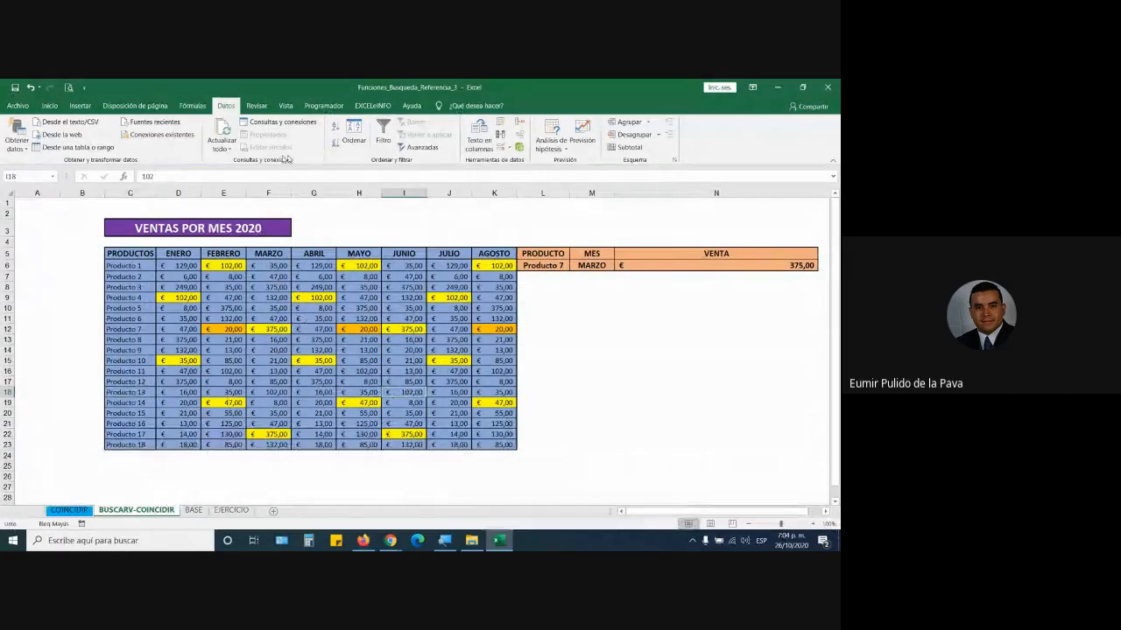
left_click(49, 105)
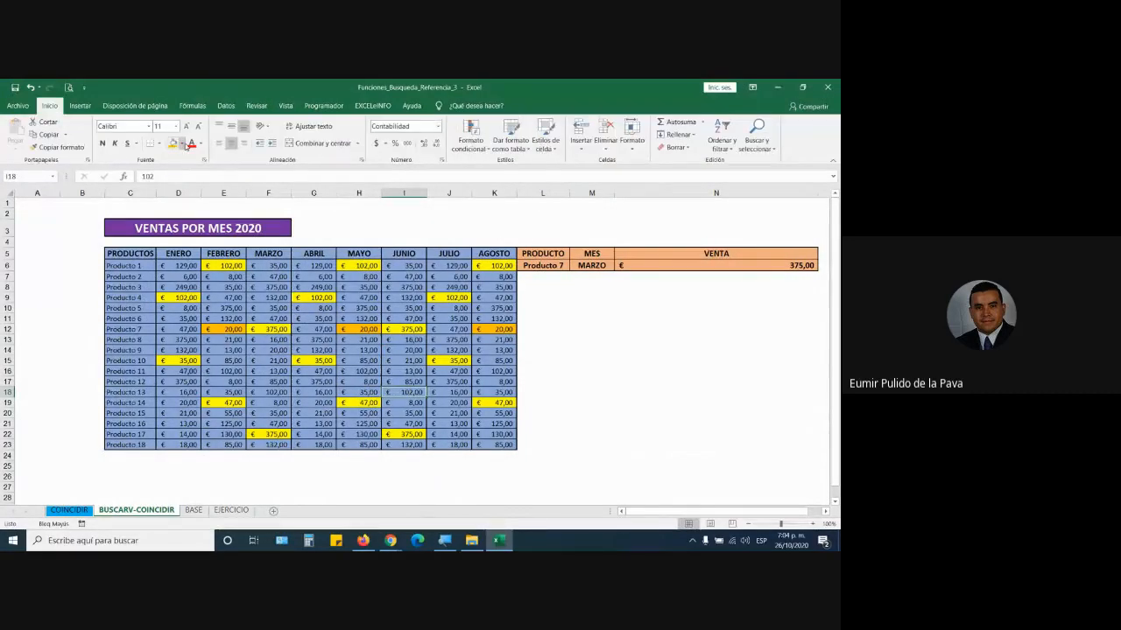
left_click(182, 144)
left_click(199, 228)
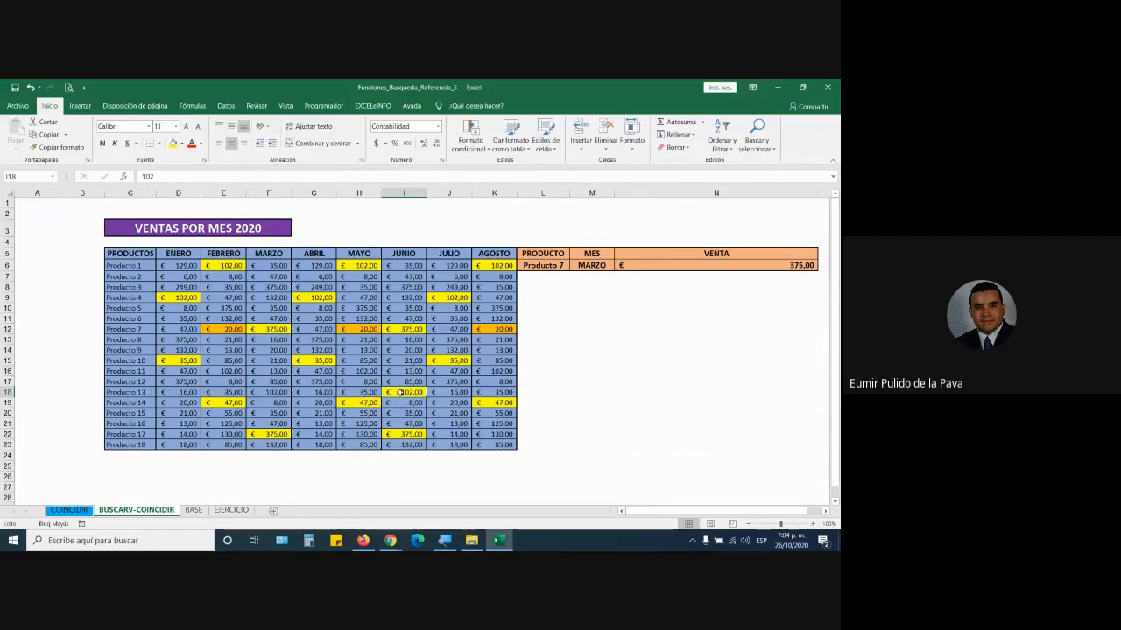
- Test the lookup with Producto 13 and JUNIO, checking the result against K19
left_click(542, 265)
left_click(574, 266)
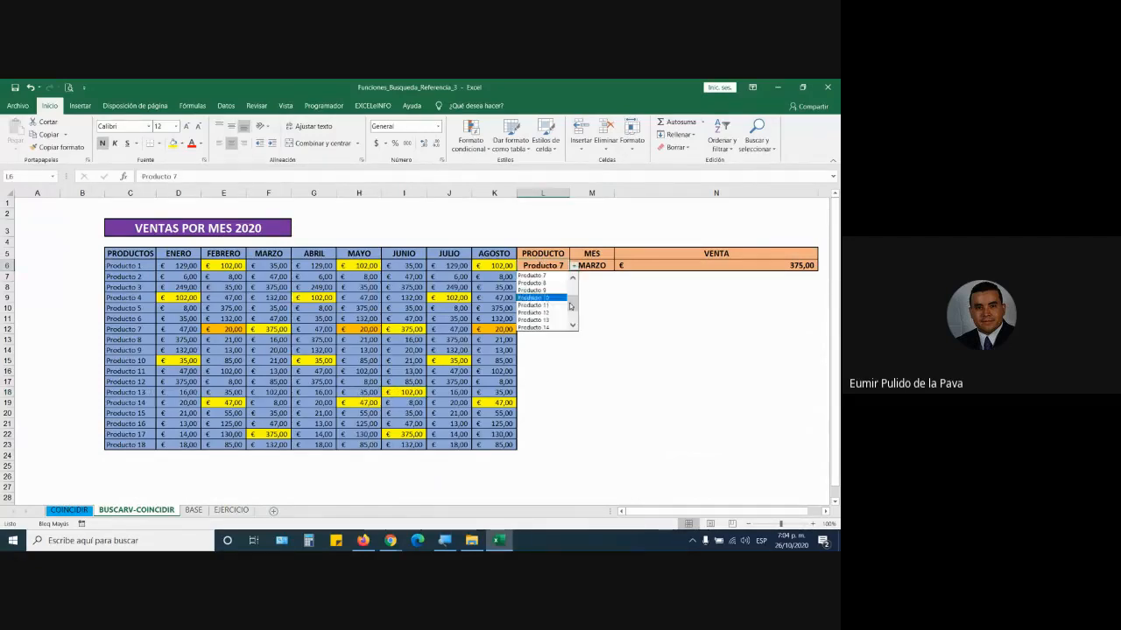
left_click(551, 323)
left_click(592, 266)
left_click(618, 265)
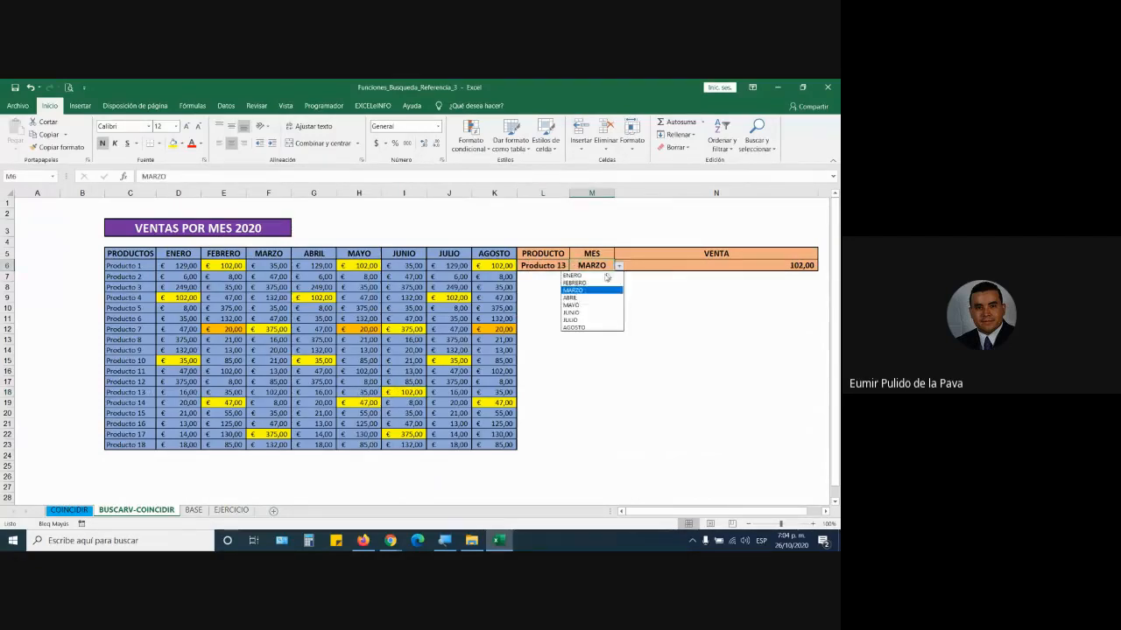
left_click(594, 313)
key("Right")
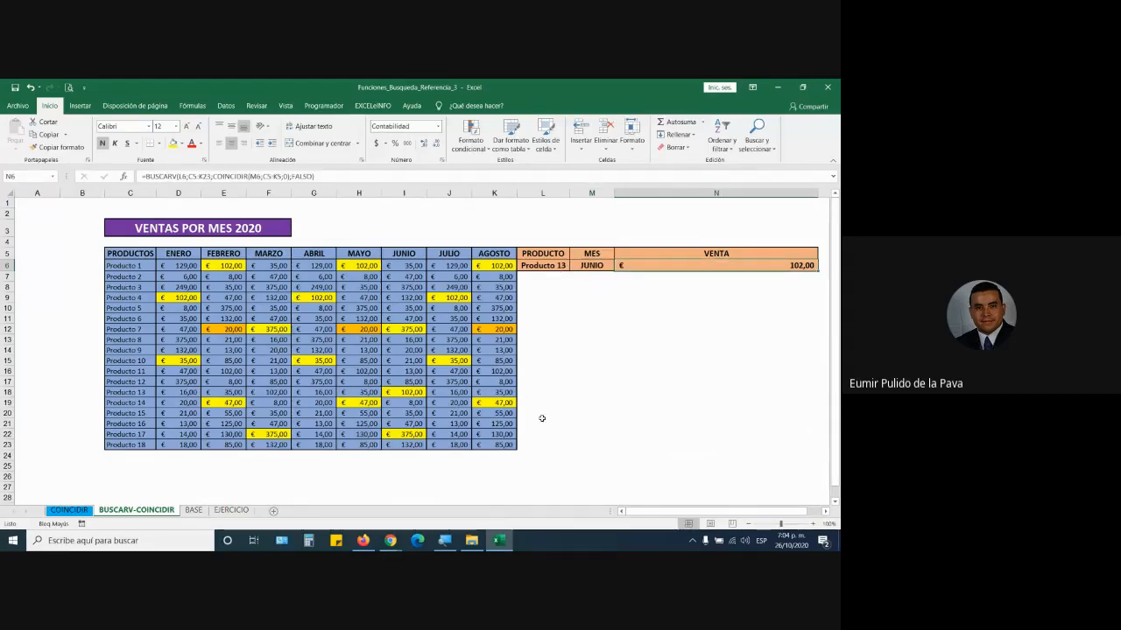
left_click(506, 405)
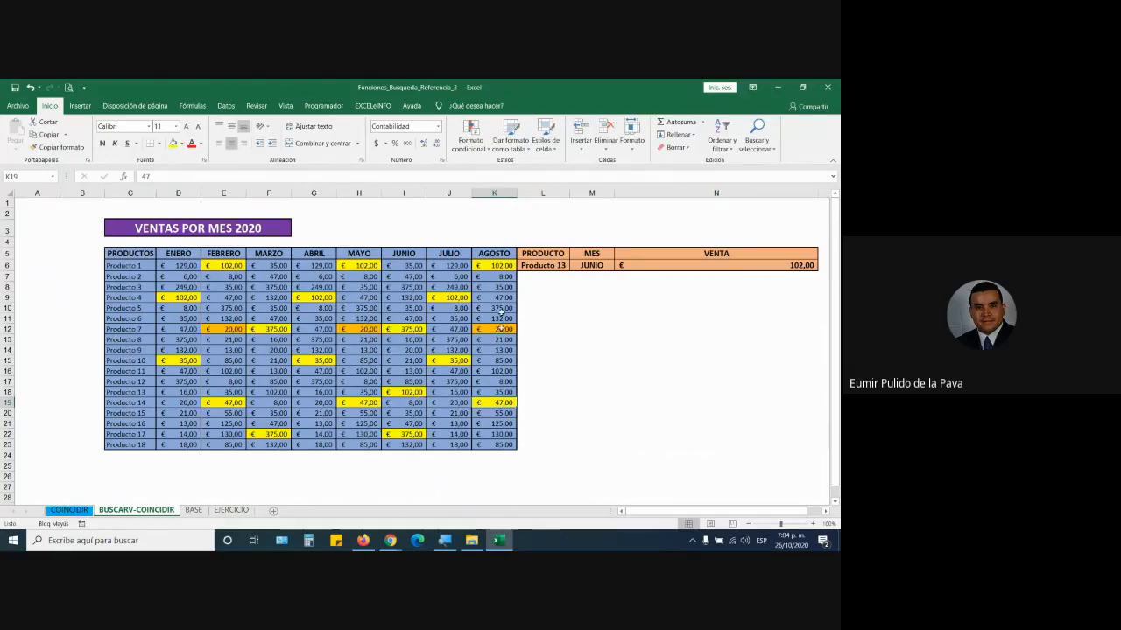
- Switch the lookup to Producto 14 and AGOSTO and verify VENTA returns 47,00
left_click(550, 265)
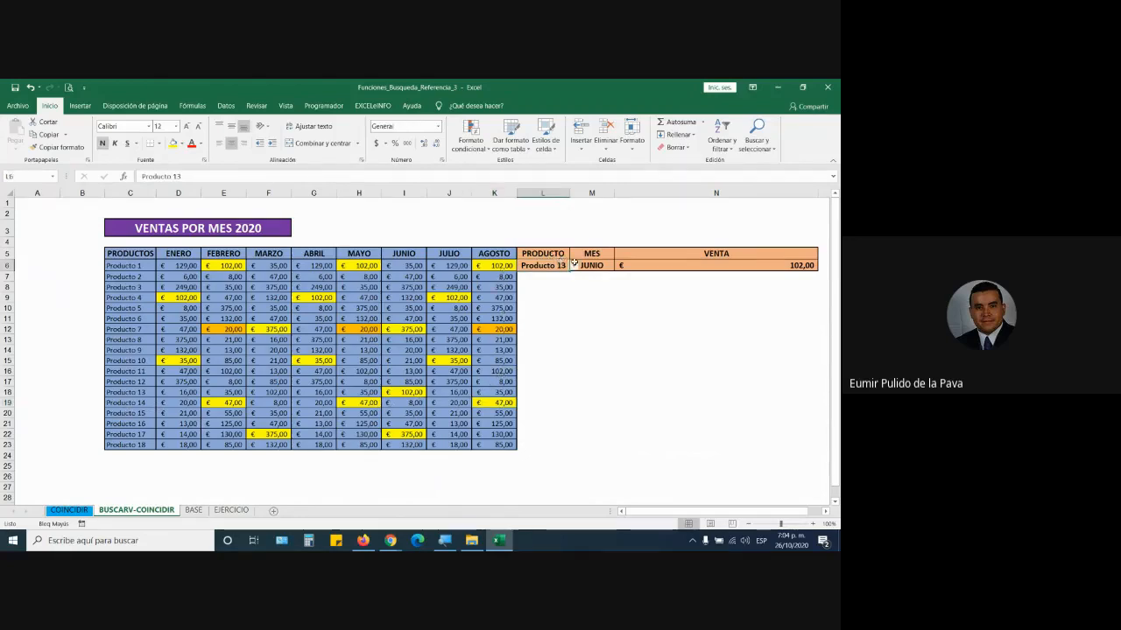
left_click(574, 265)
left_click(547, 298)
left_click(592, 265)
left_click(619, 266)
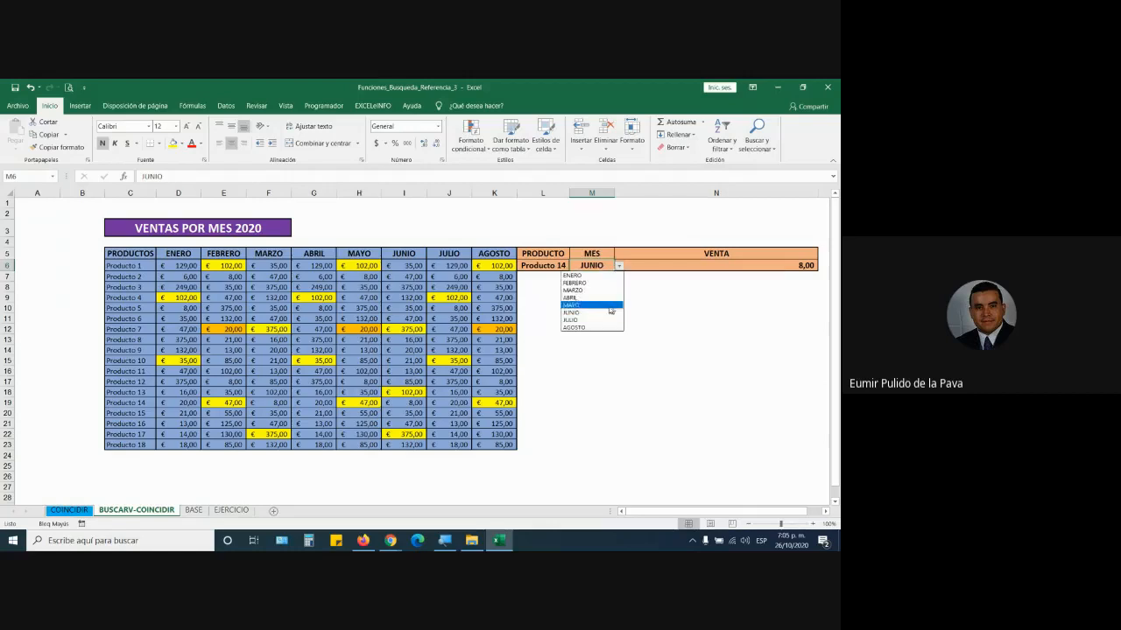
left_click(597, 326)
left_click(776, 268)
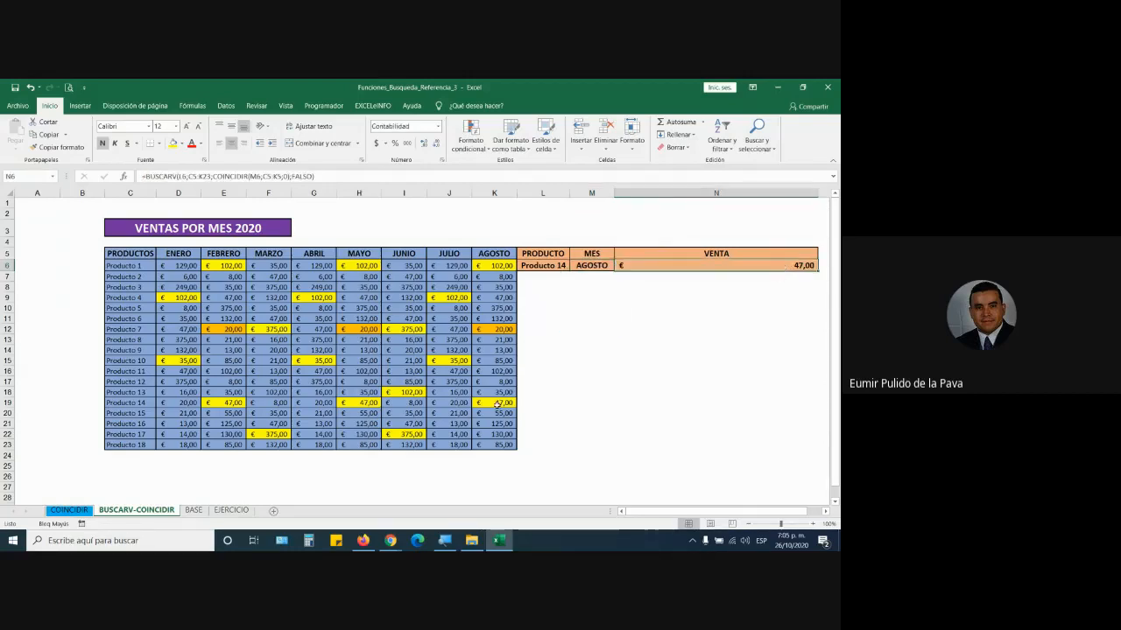
left_click(488, 402)
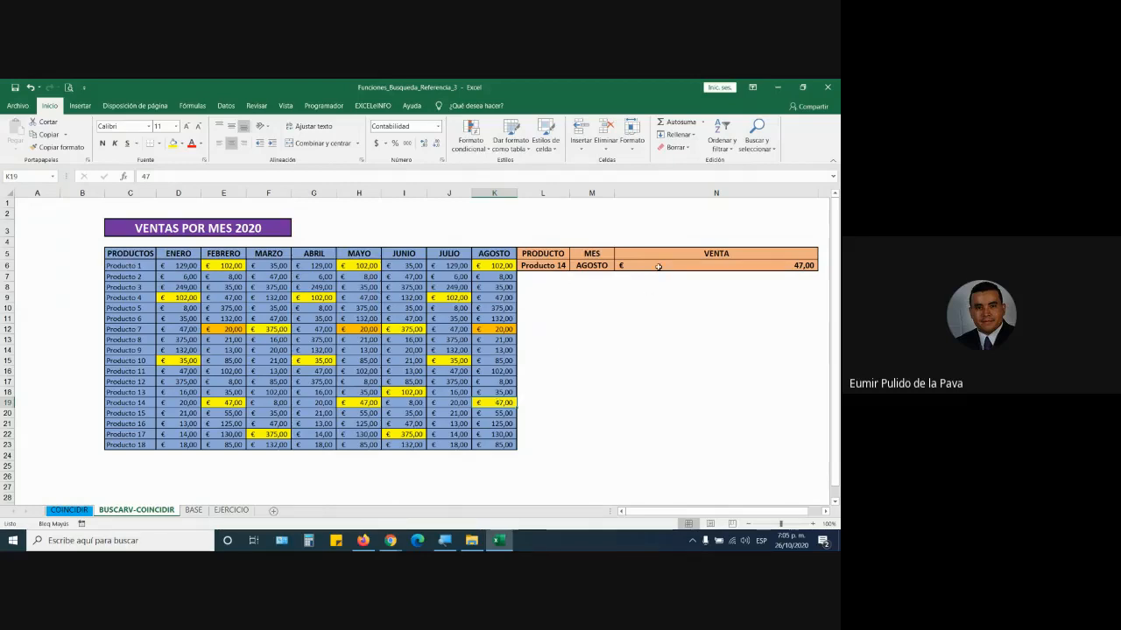
- Replace N6's COINCIDIR(M6;C5:K5;0) part with a fixed column index 7
double_click(658, 265)
key("Escape")
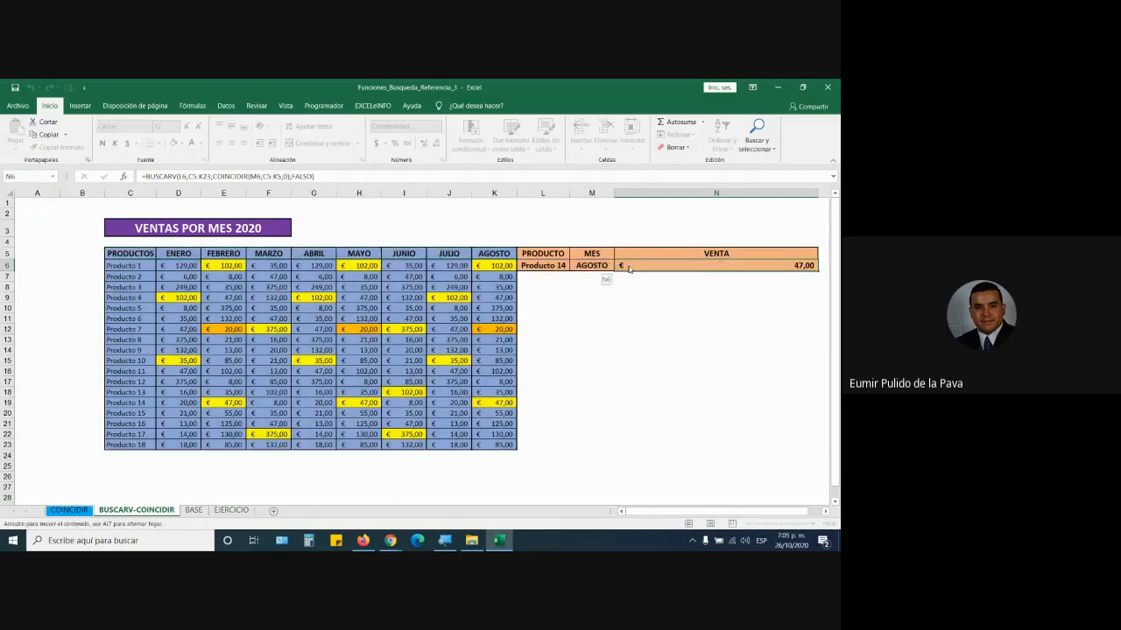
double_click(707, 267)
left_click(723, 265)
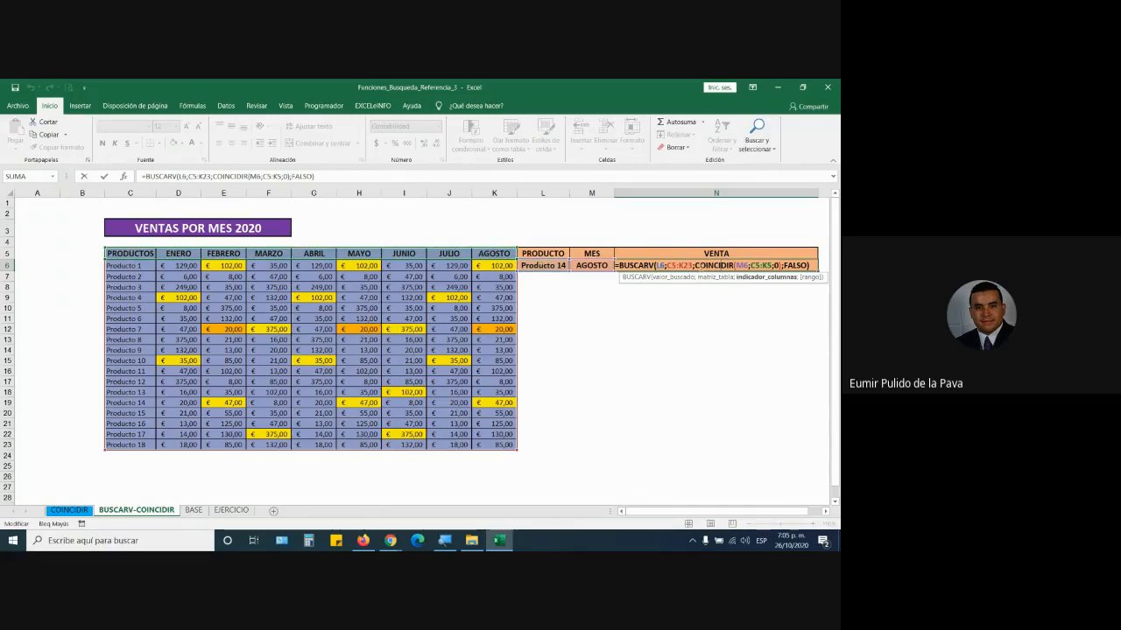
left_click_drag(708, 265, 783, 265)
key("Delete")
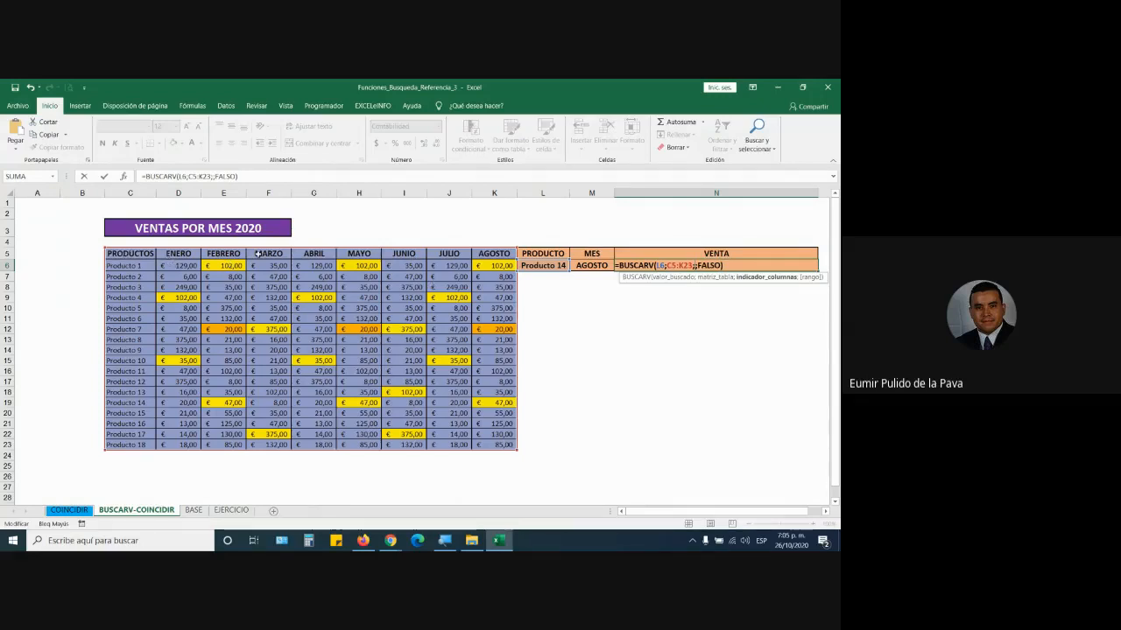
type("7")
key("ctrl+Return")
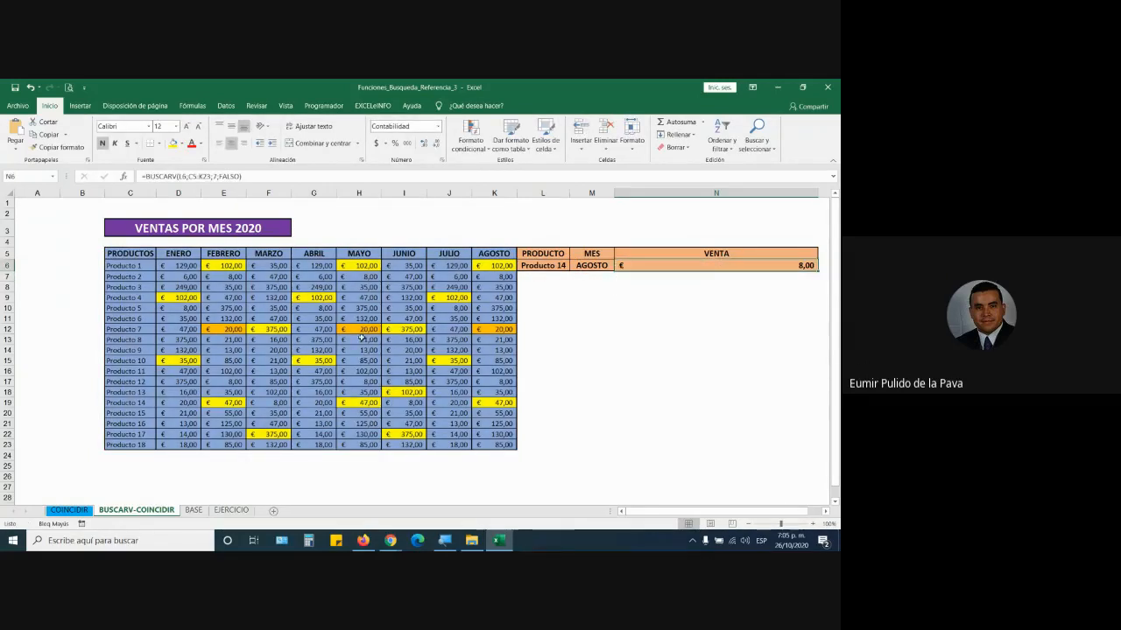
- Change N6's column index from 7 to 4, add the closing parenthesis, and recheck the formula
double_click(739, 266)
left_click(700, 266)
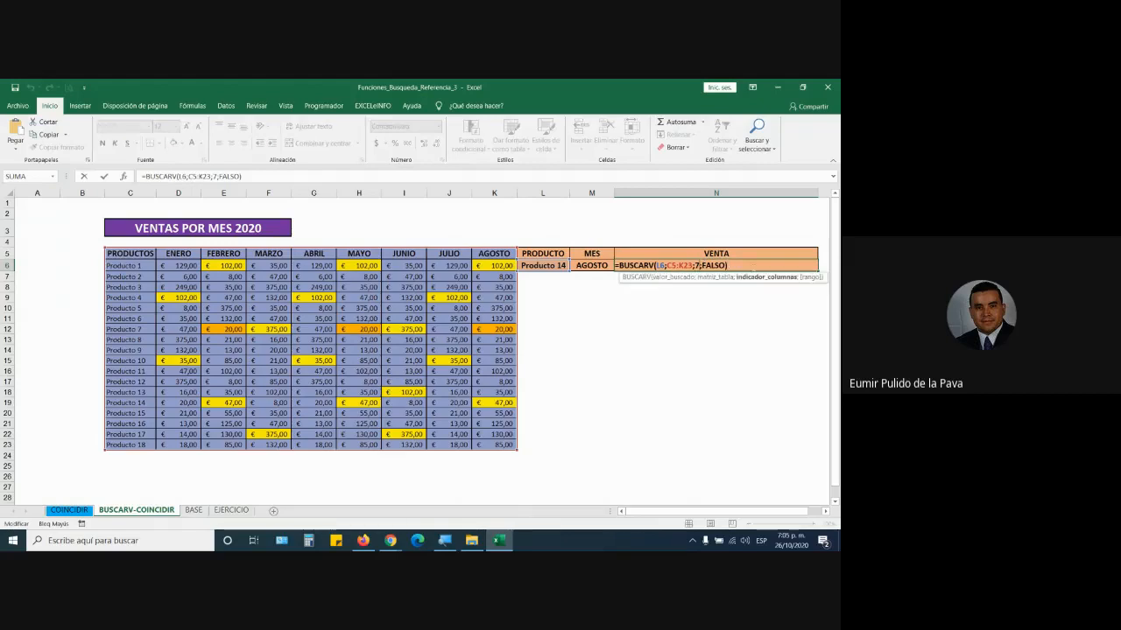
key("BackSpace")
type("4")
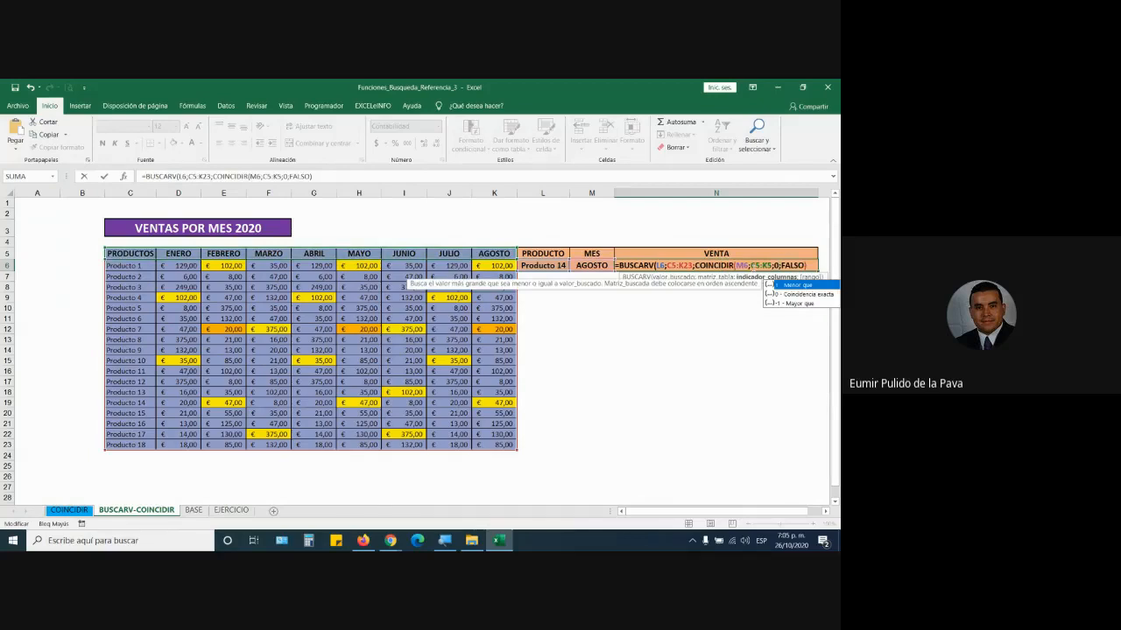
type(")")
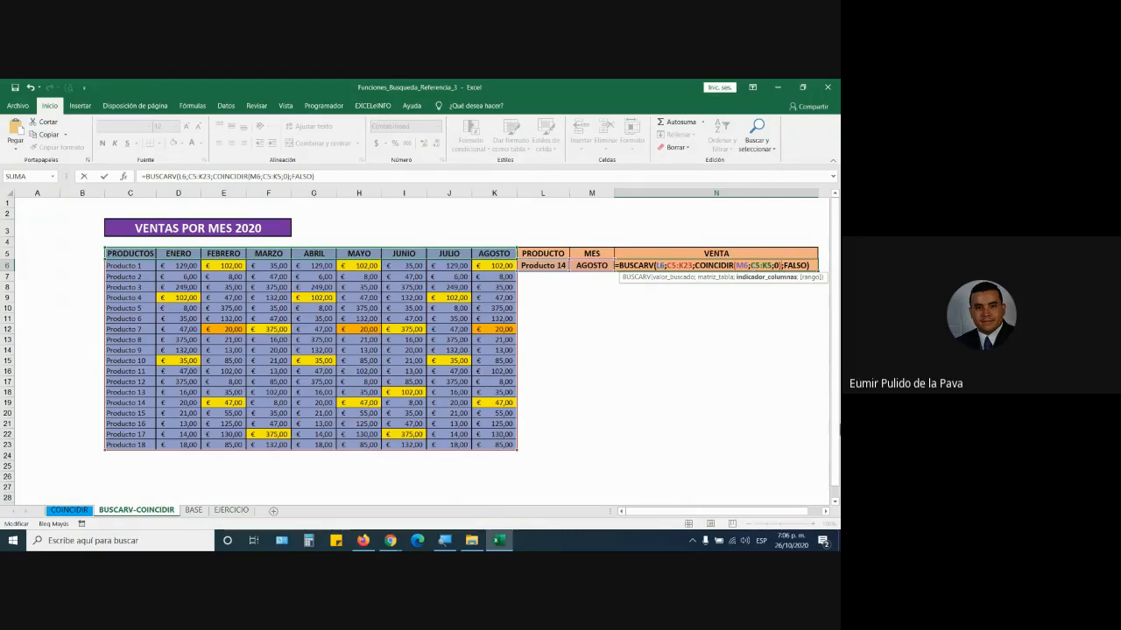
key("Return")
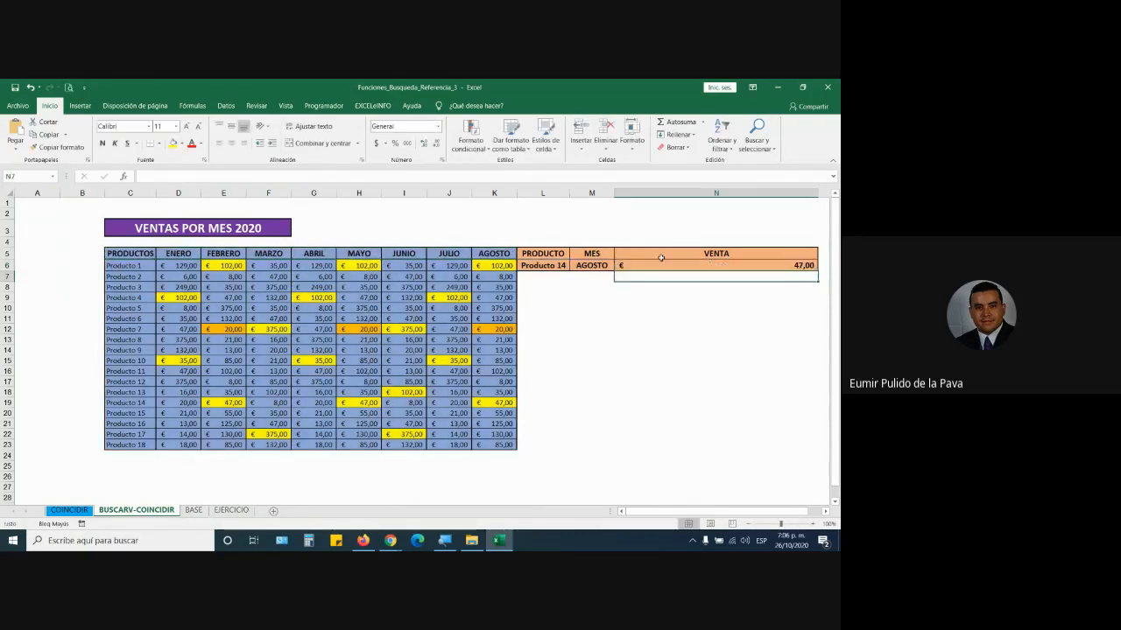
double_click(661, 264)
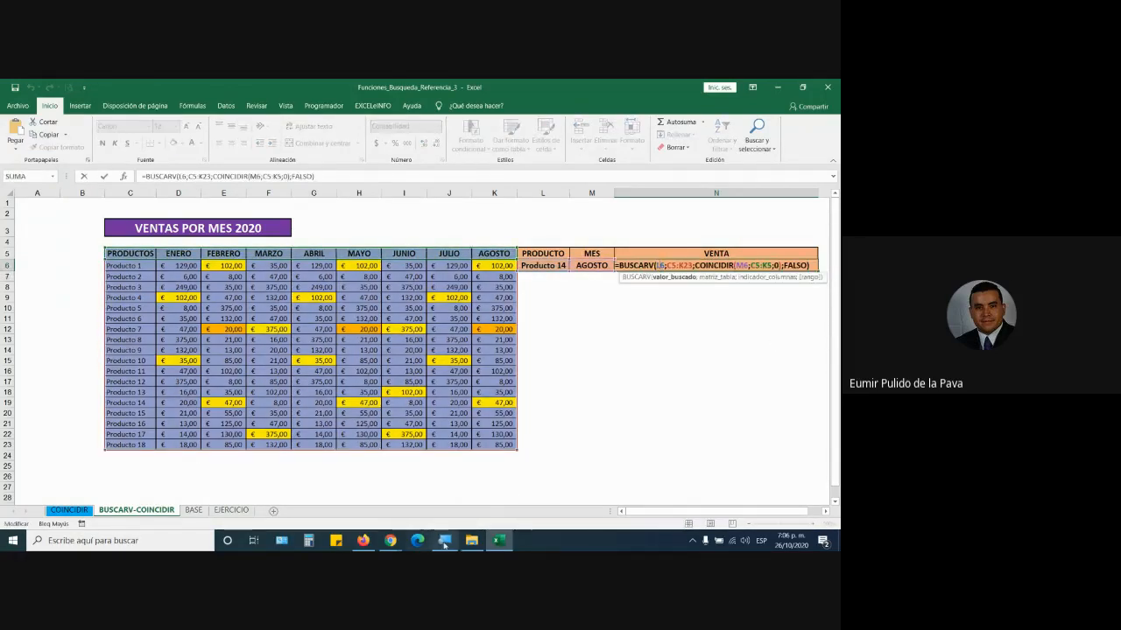
left_click(444, 541)
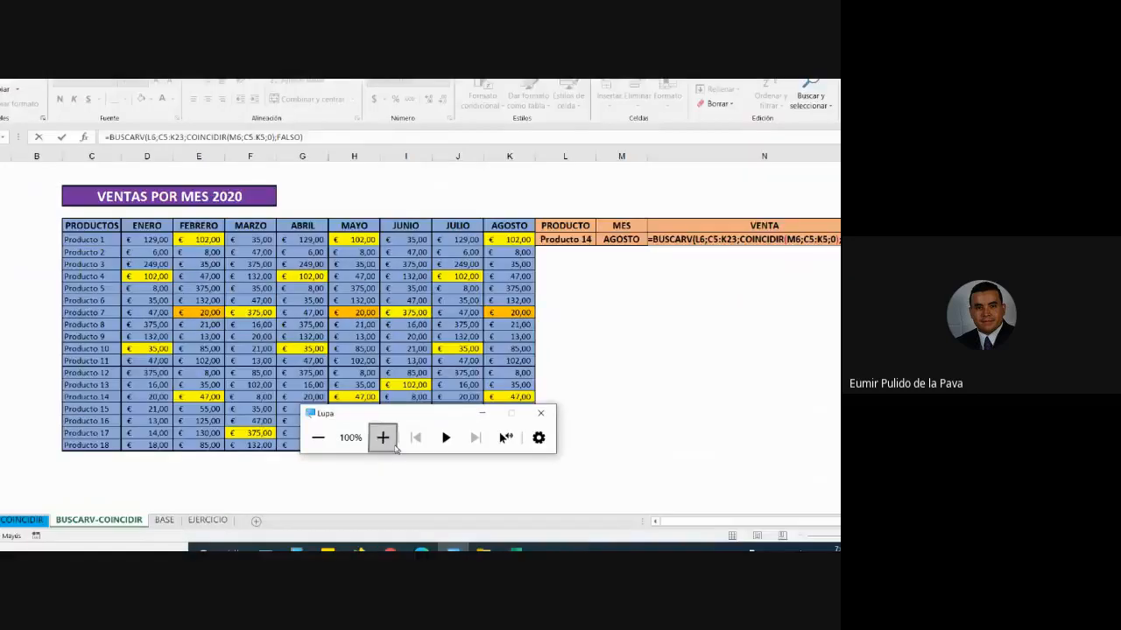
left_click(383, 438)
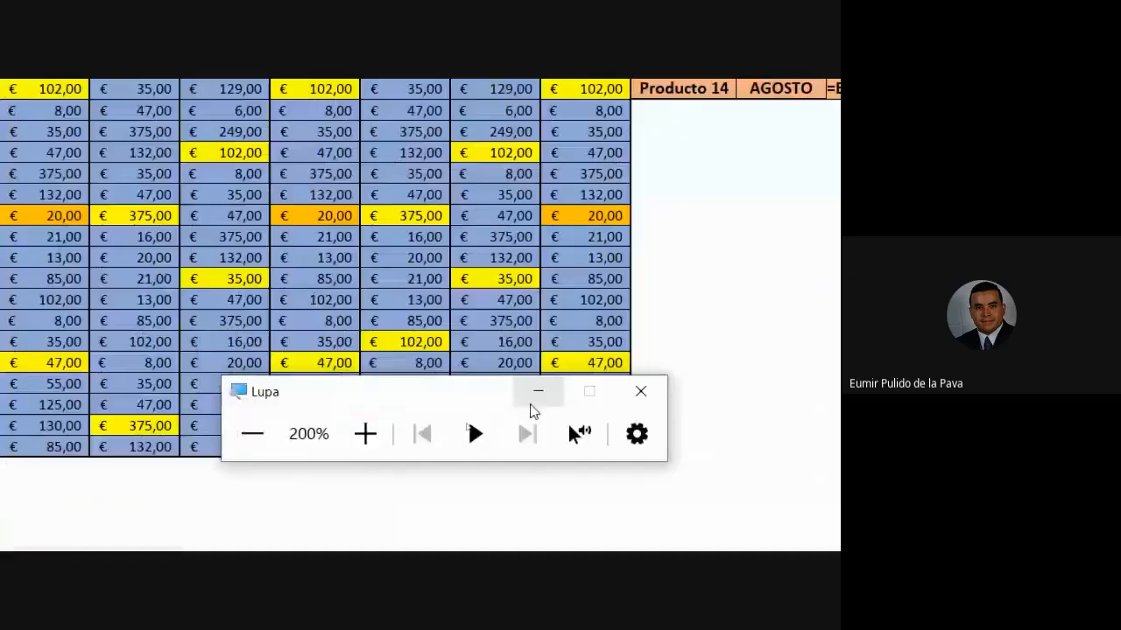
left_click(471, 416)
left_click(778, 307)
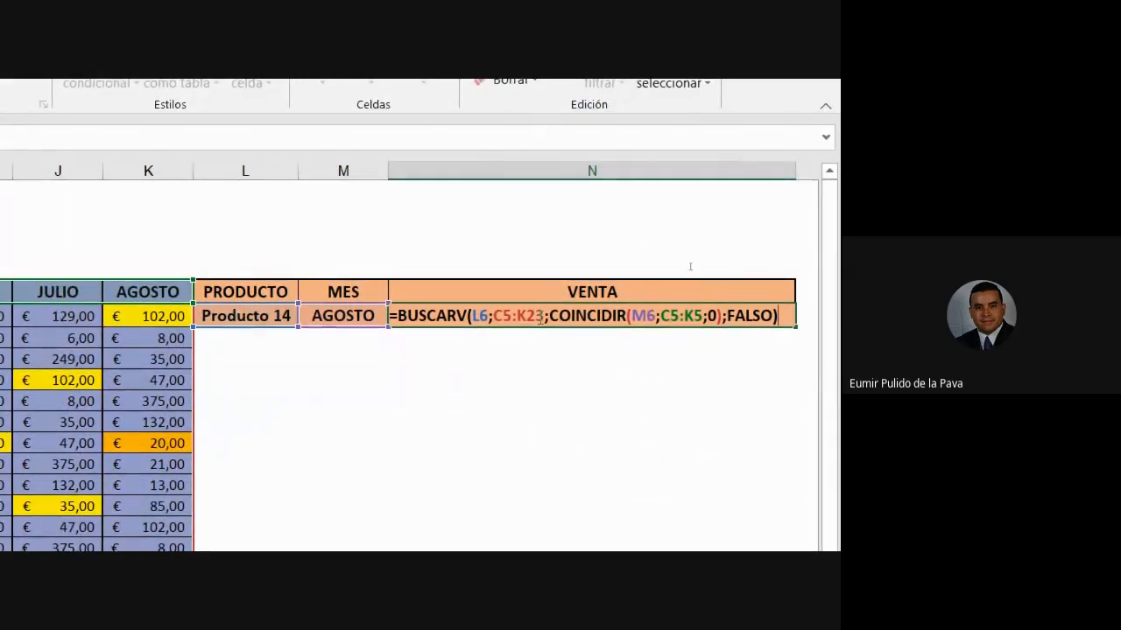
left_click(558, 316)
left_click_drag(578, 312, 711, 313)
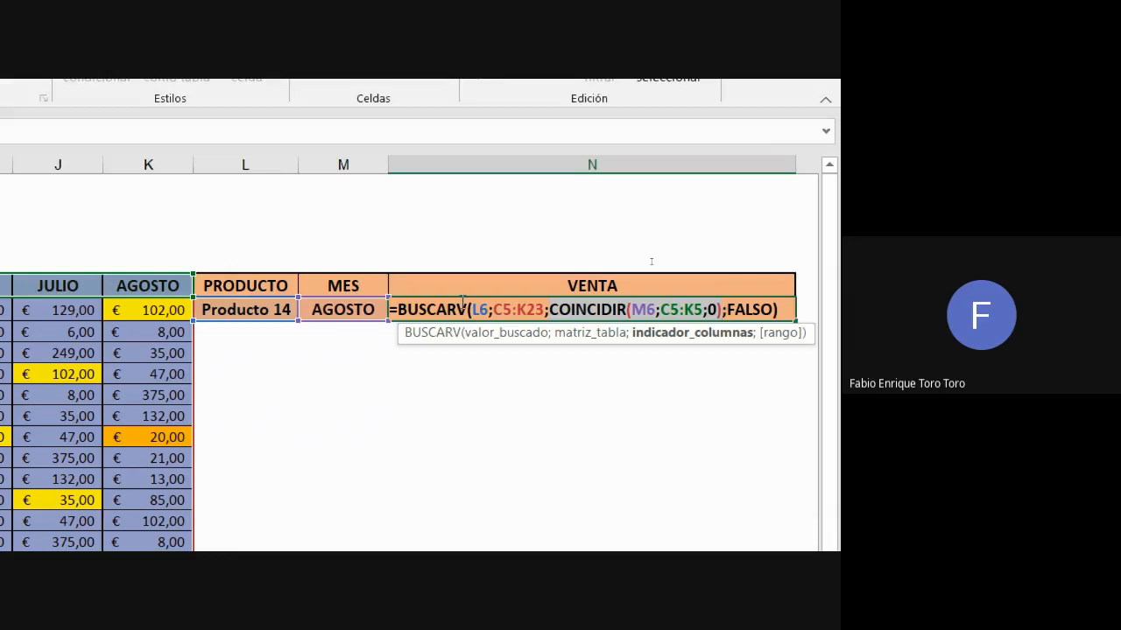
left_click(408, 310)
left_click_drag(415, 311, 465, 308)
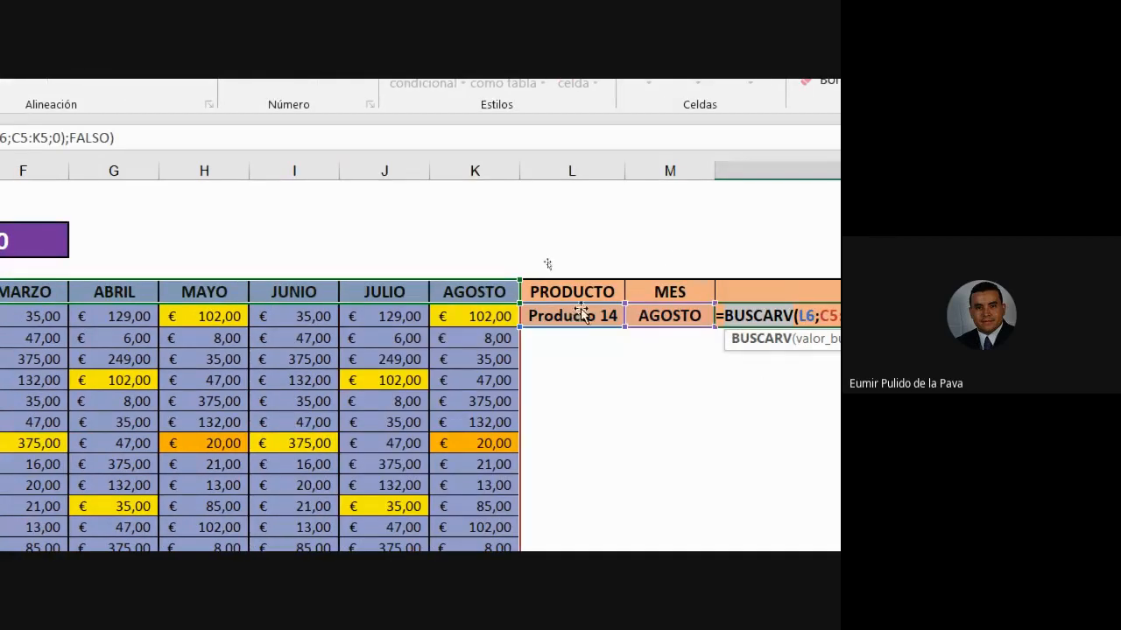
left_click_drag(583, 302, 705, 334)
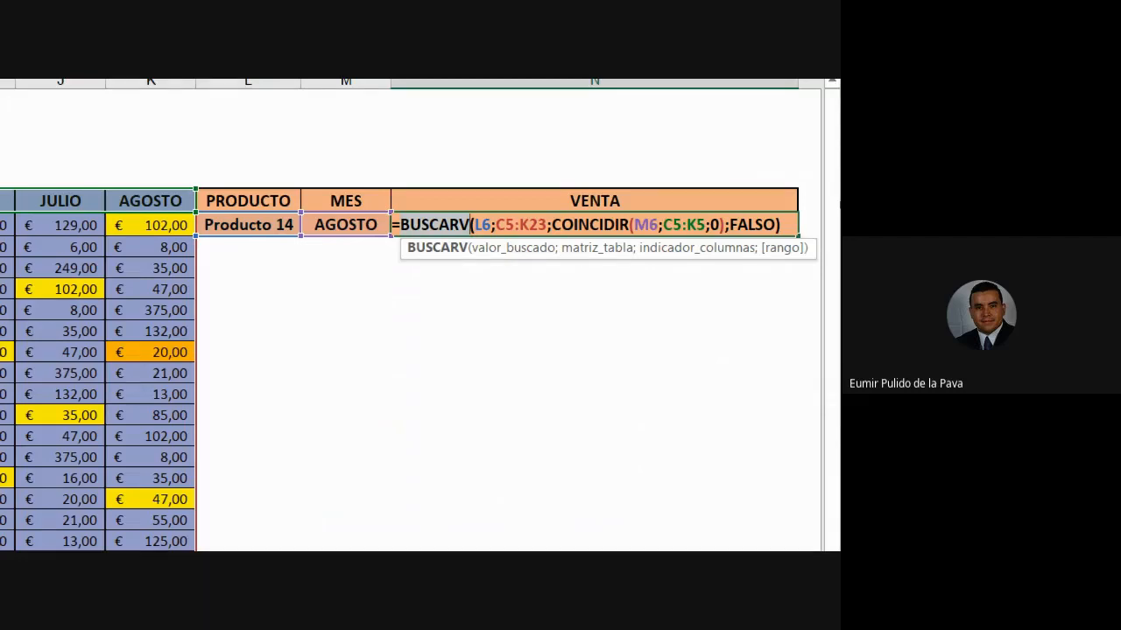
key("Return")
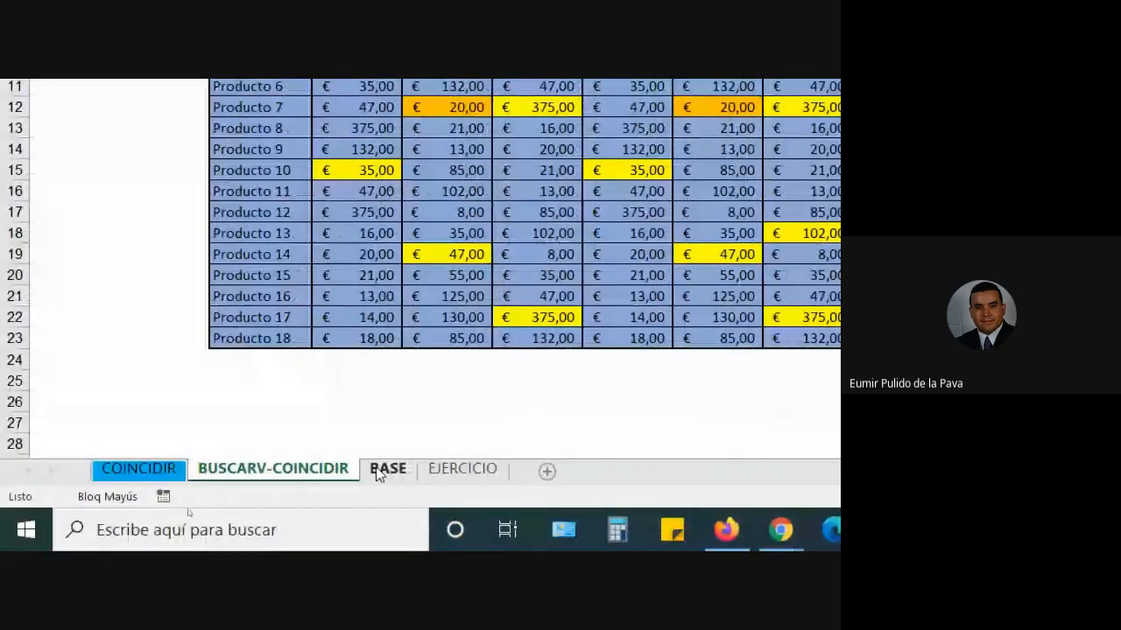
- Review the BASE sheet's header row through column N, then go to EJERCICIO
left_click(386, 470)
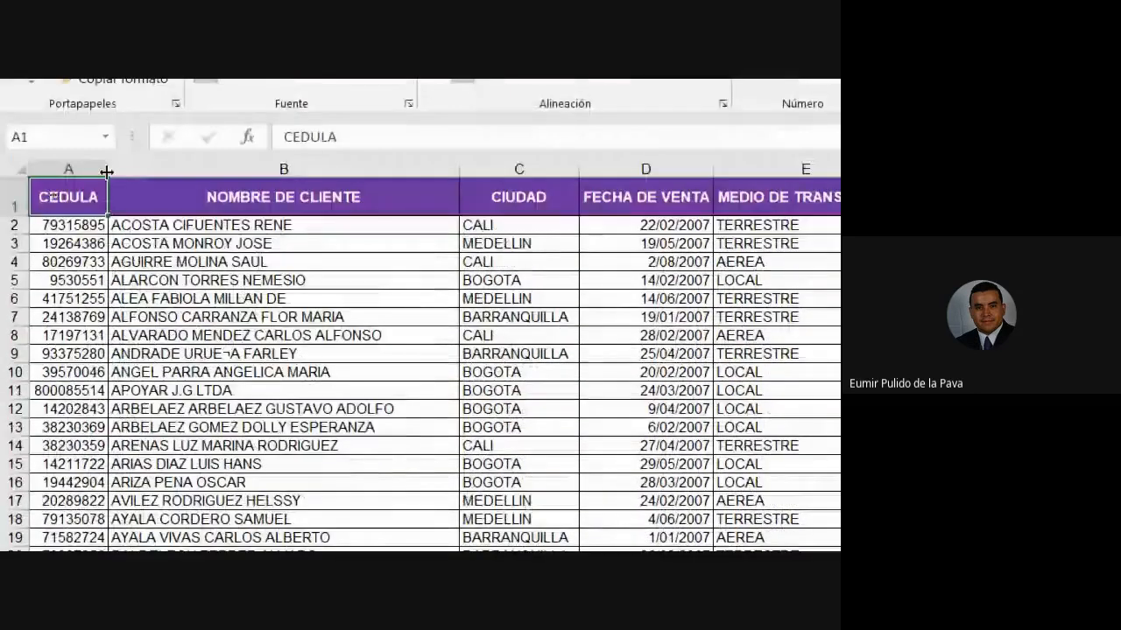
left_click_drag(106, 172, 327, 545)
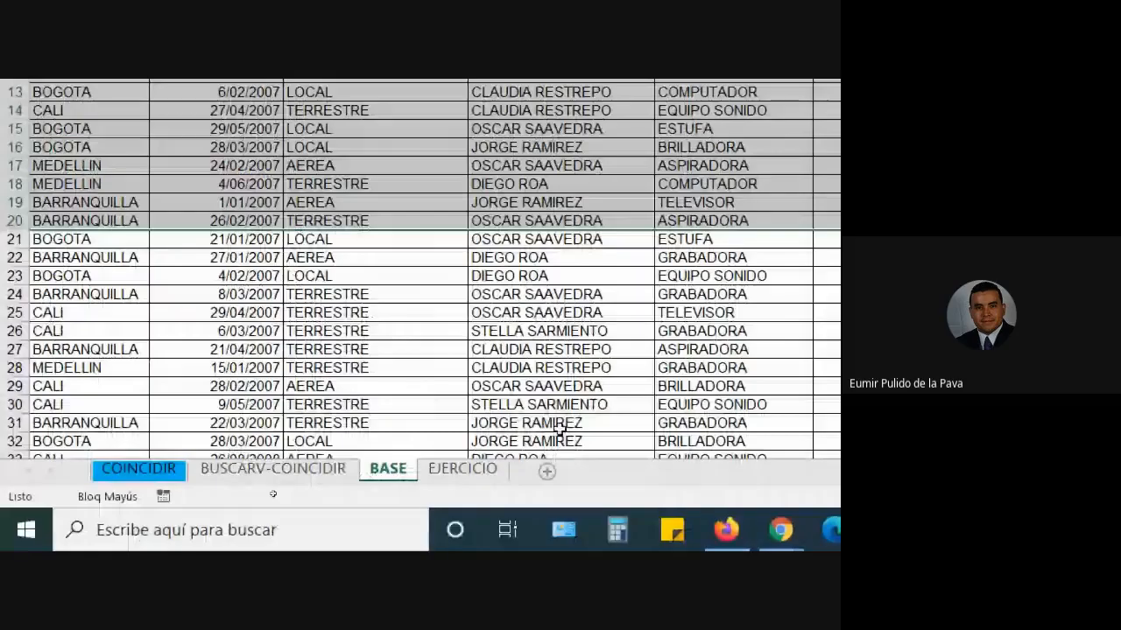
left_click(451, 472)
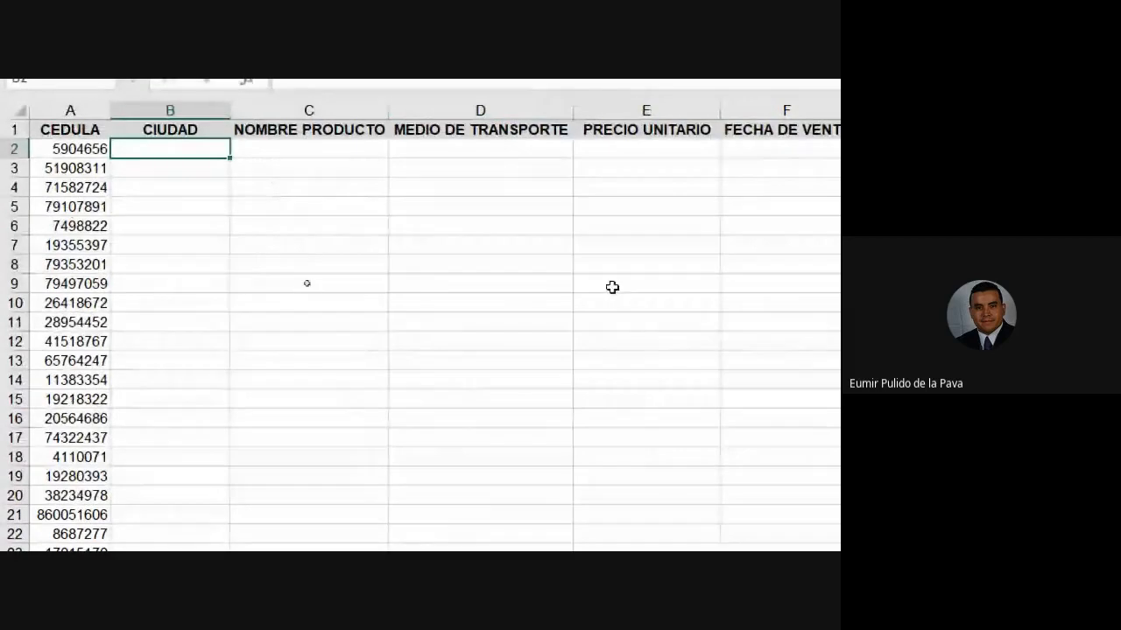
- Open another lookup-functions workbook, admit the waiting Meet participant, and return to the client-data workbook
left_click(634, 527)
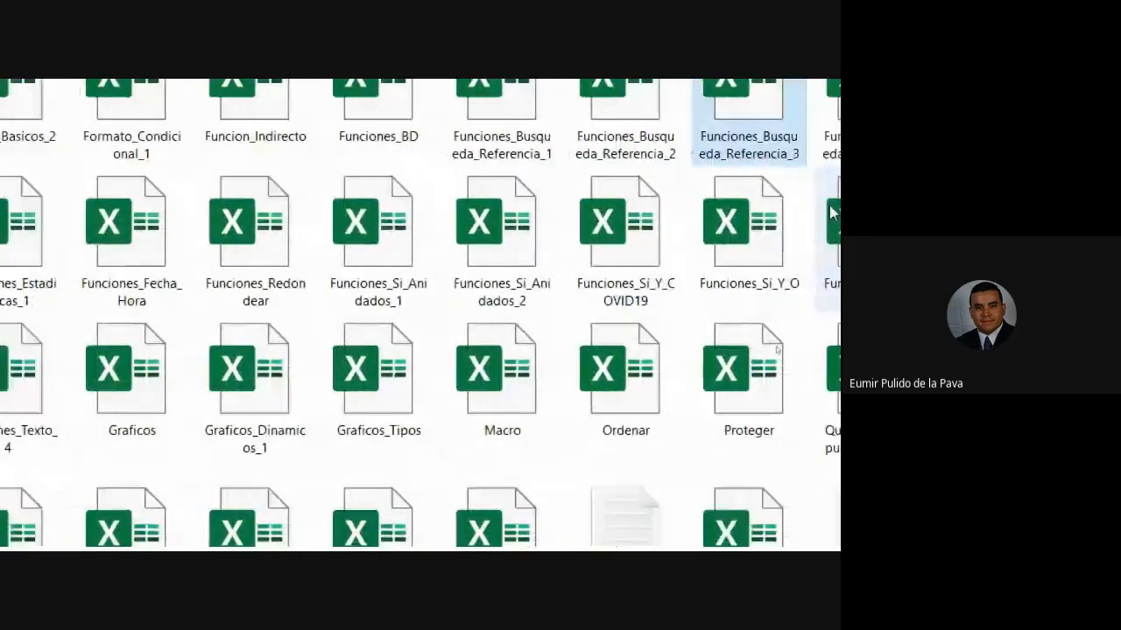
double_click(514, 277)
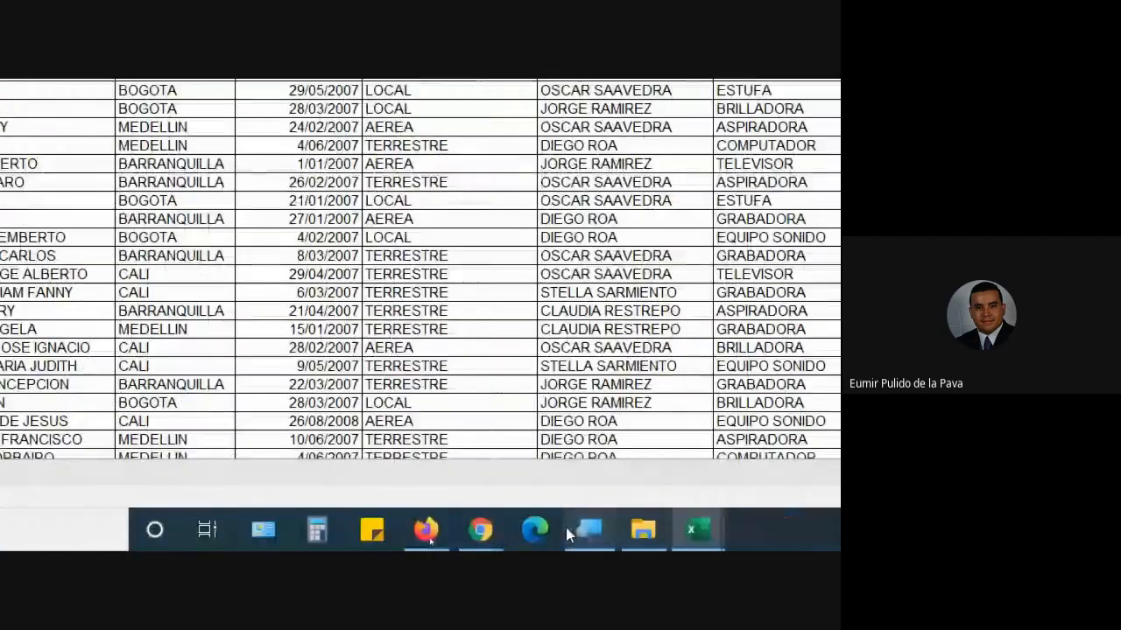
left_click(483, 529)
left_click(394, 442)
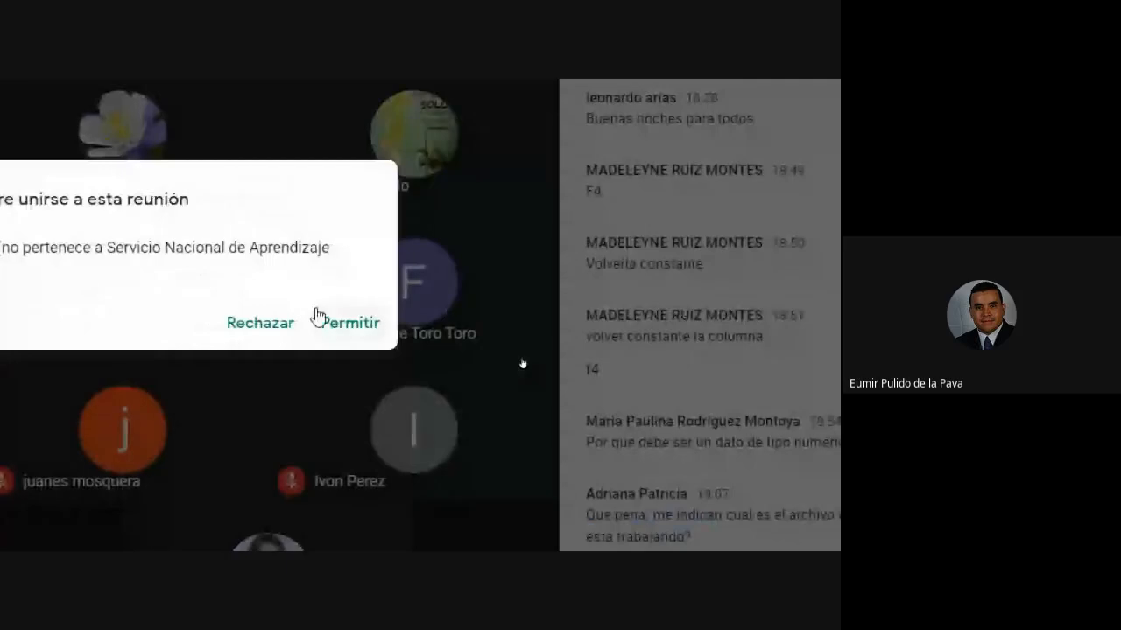
left_click(321, 323)
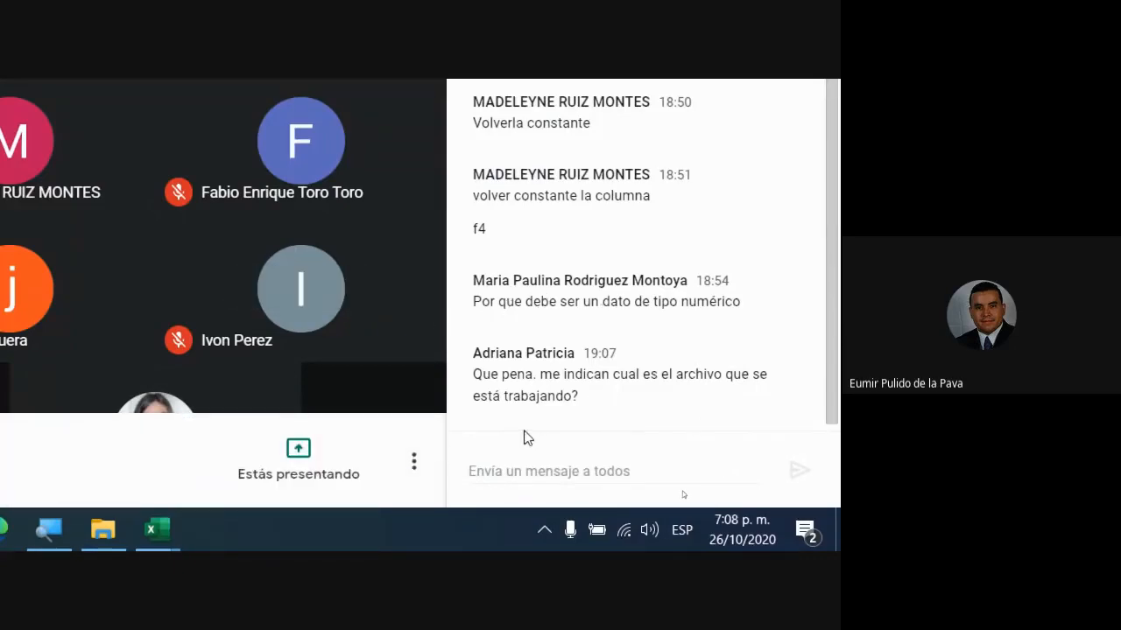
mouse_move(158, 529)
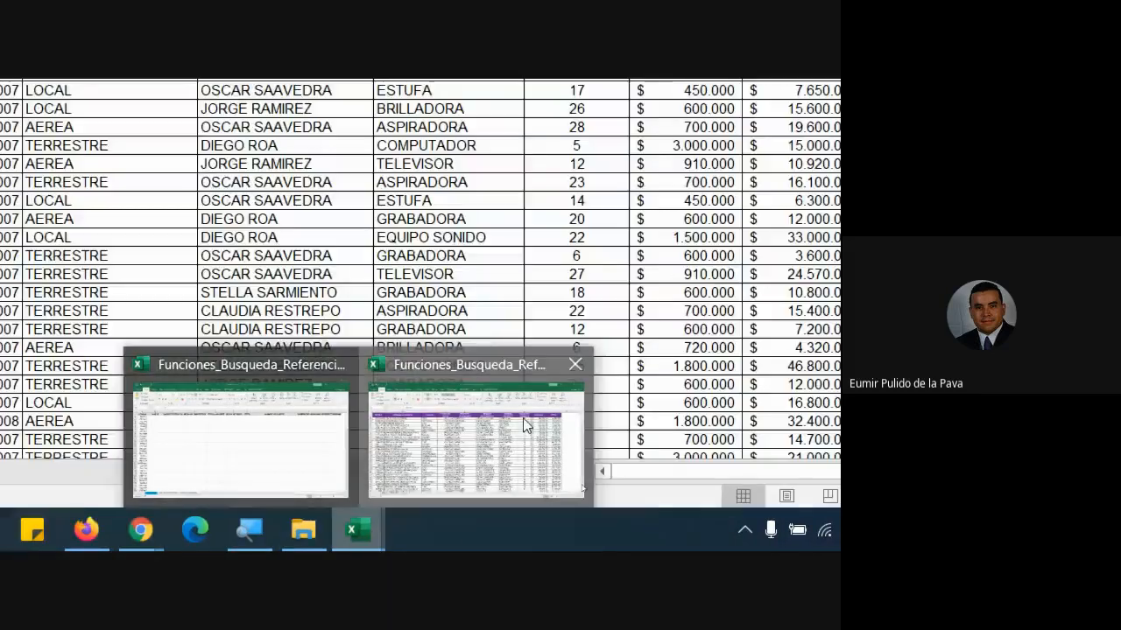
left_click(526, 426)
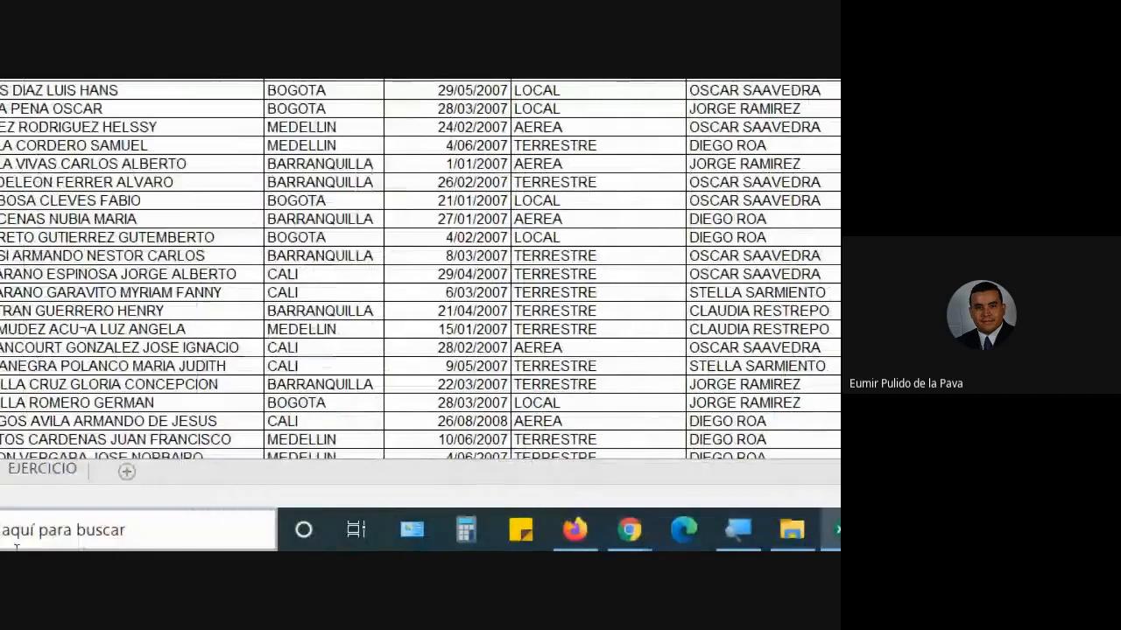
- Compare EJERCICIO's NOMBRE DE CLIENTE, CIUDAD, FECHA DE VENTA and transport headers with BASE's columns
left_click(43, 472)
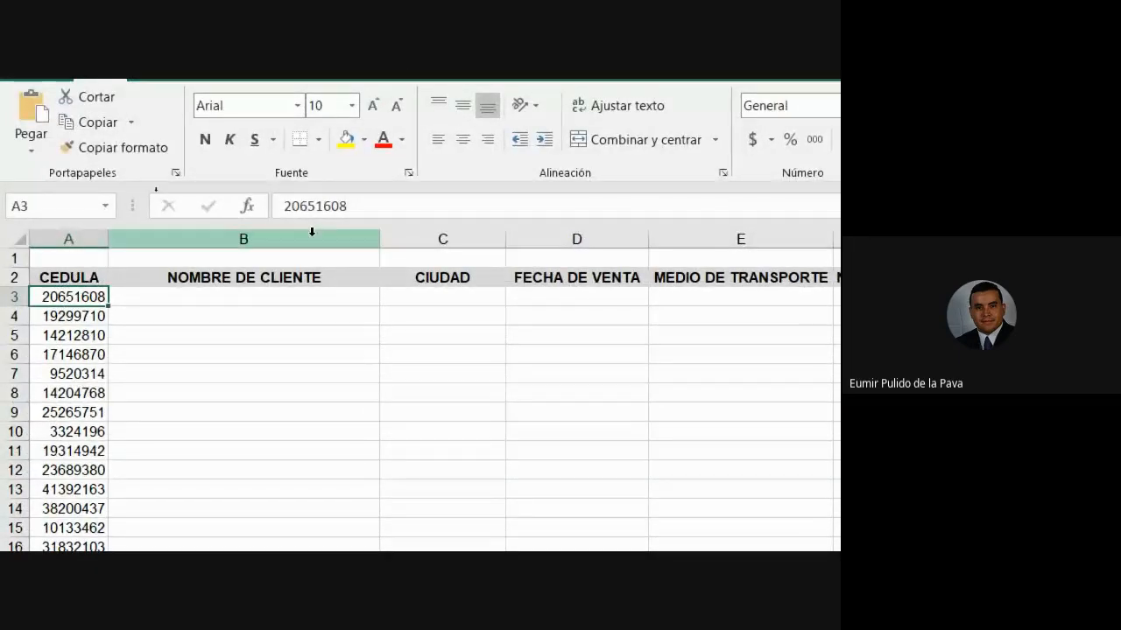
left_click(245, 281)
left_click(427, 279)
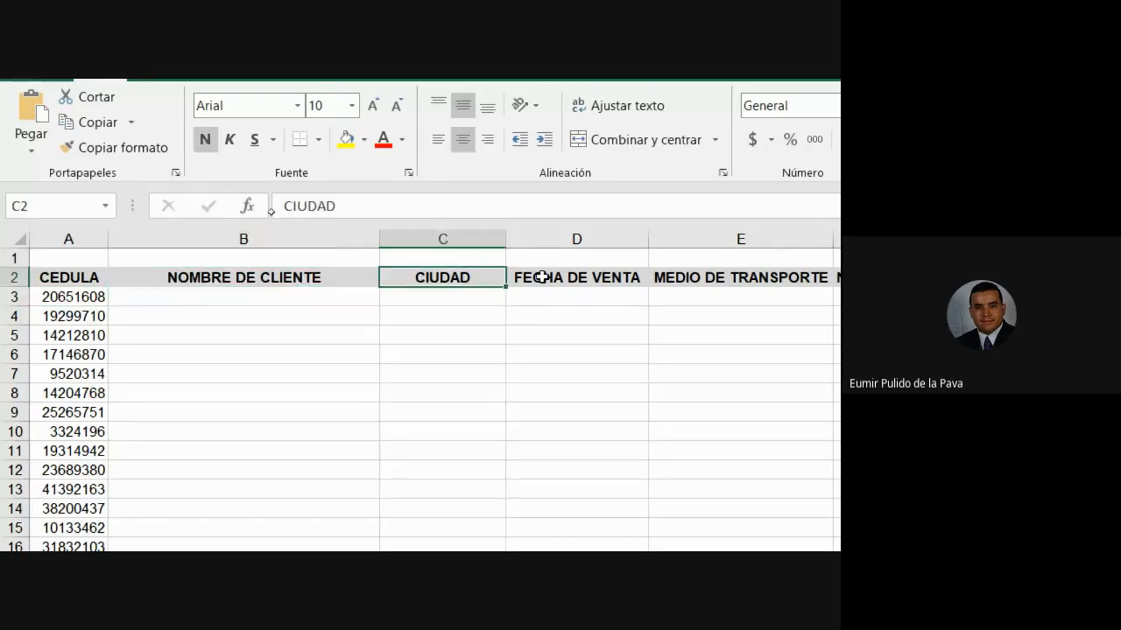
left_click(542, 277)
left_click(723, 281)
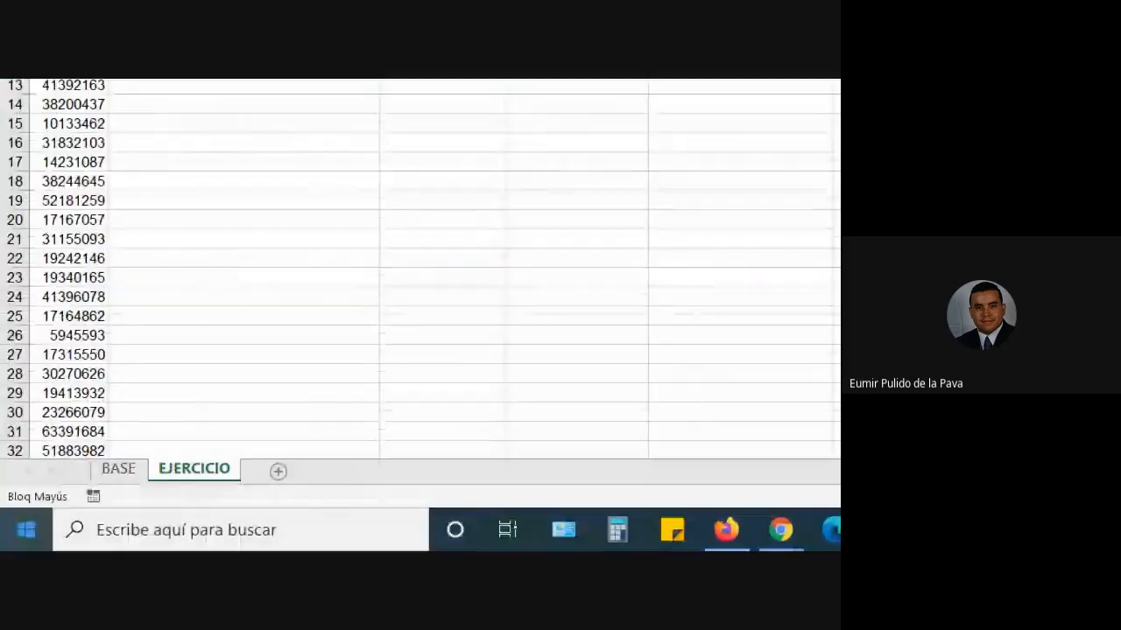
left_click(121, 454)
left_click(128, 476)
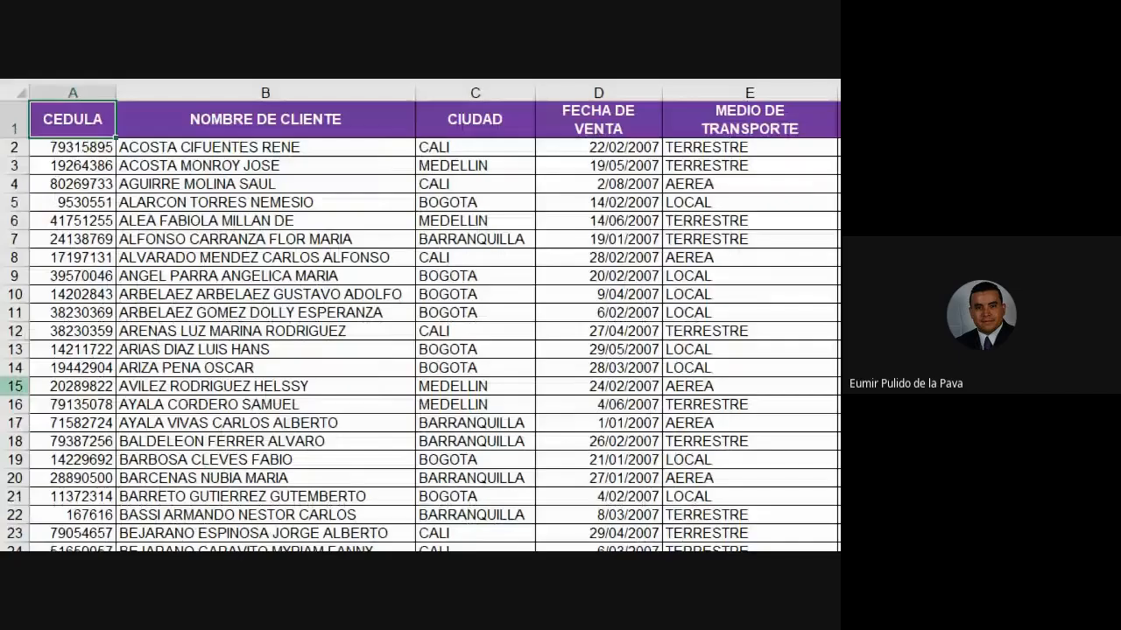
left_click(73, 119)
left_click(253, 324)
left_click(167, 470)
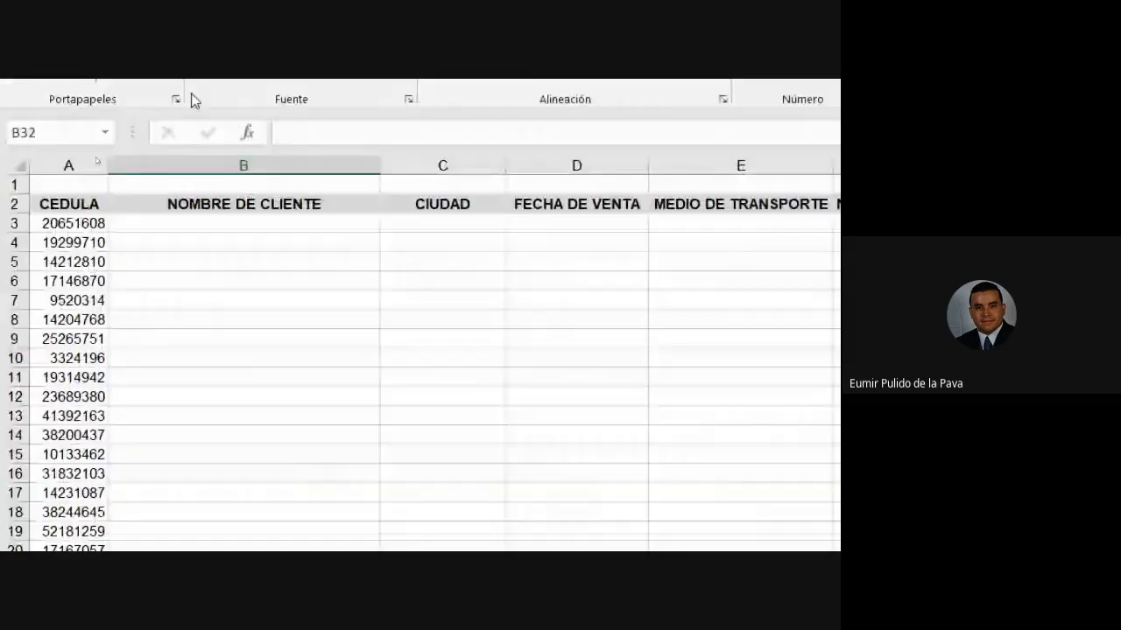
left_click(258, 206)
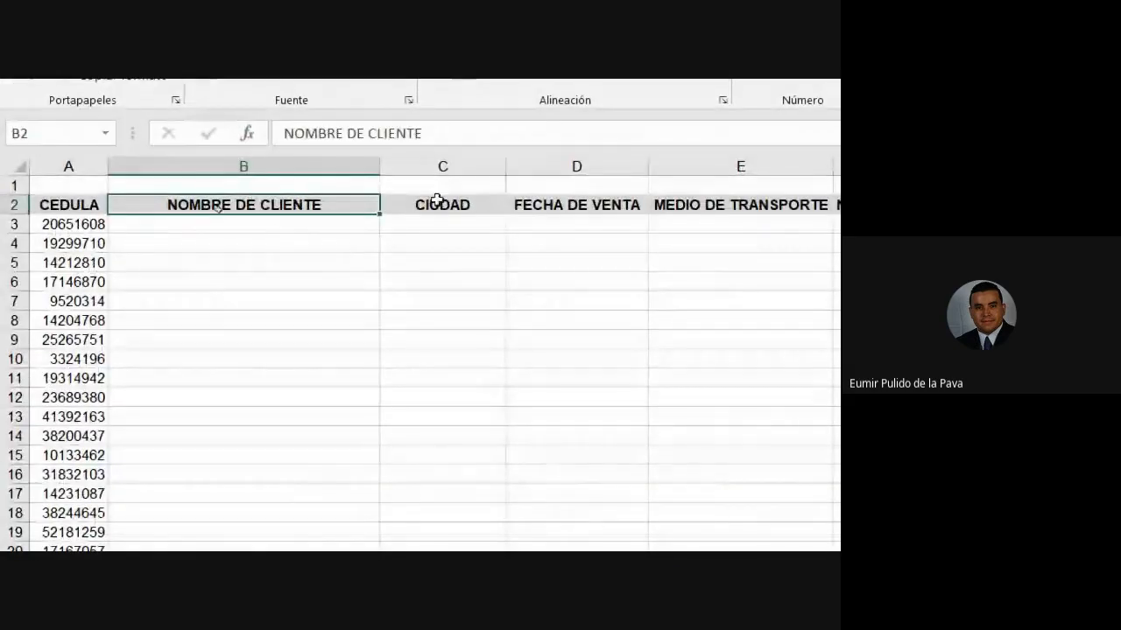
left_click(437, 202)
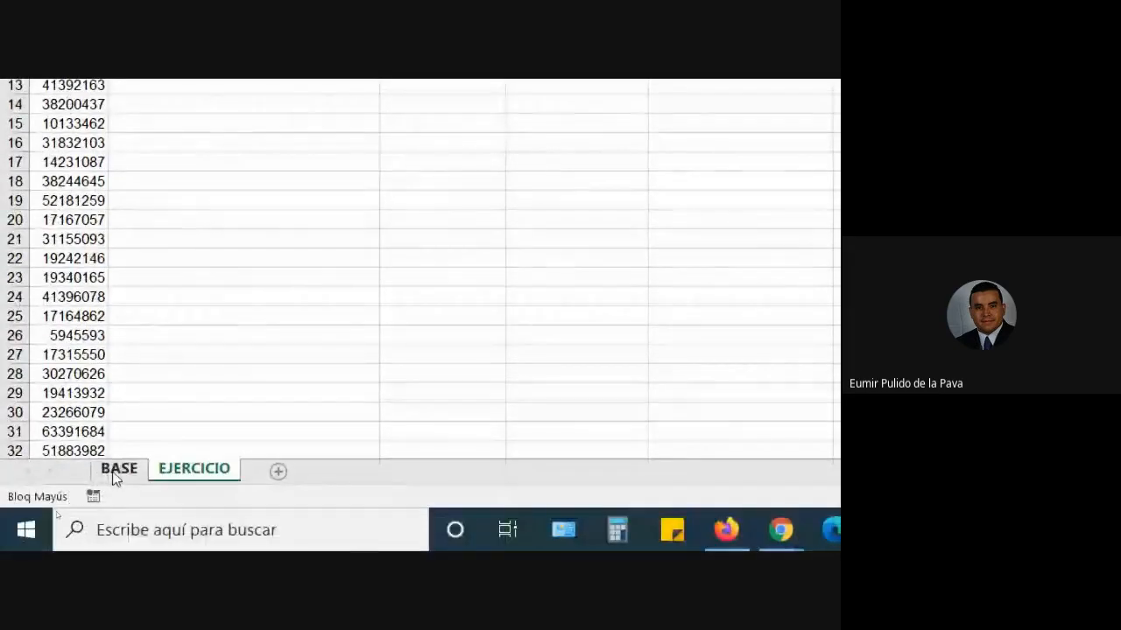
- Select cell B3 for the first client name and enlarge its font
left_click(117, 471)
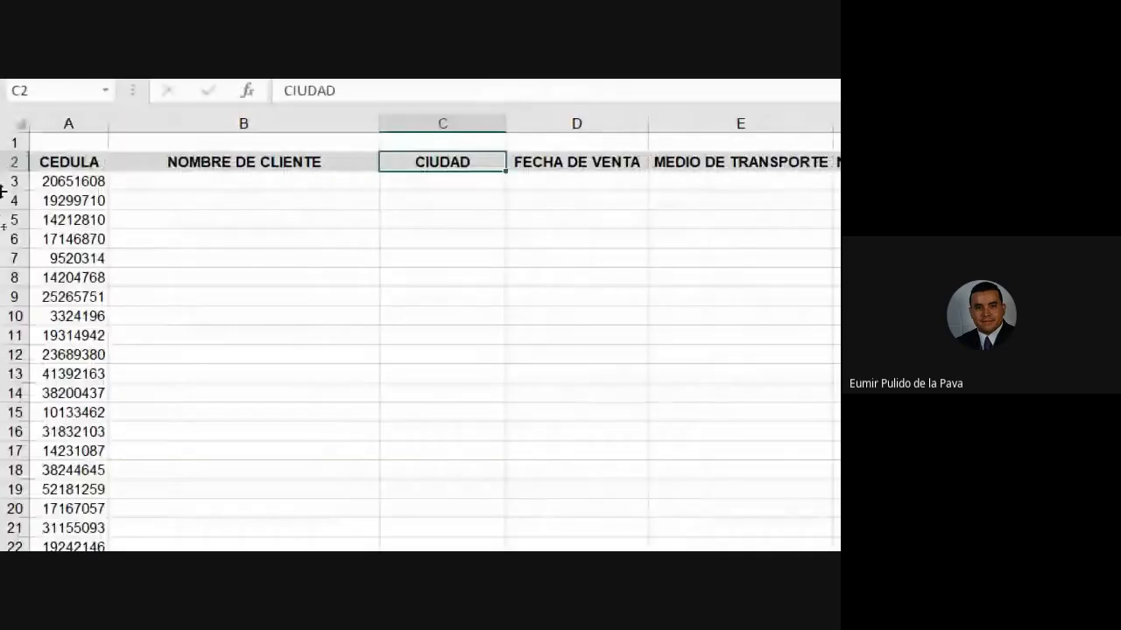
left_click(260, 182)
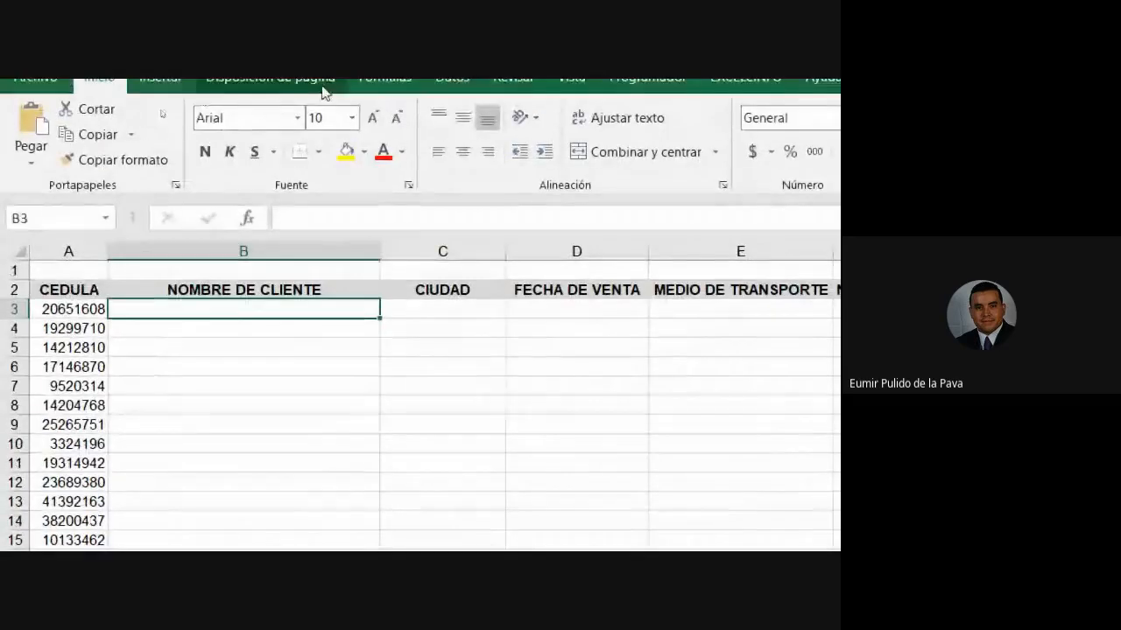
left_click(372, 116)
- Start =BUSCARV( in B3 with A3 and BASE's A1, then cancel the unfinished formula
left_click(372, 116)
left_click(372, 117)
type("=BUS")
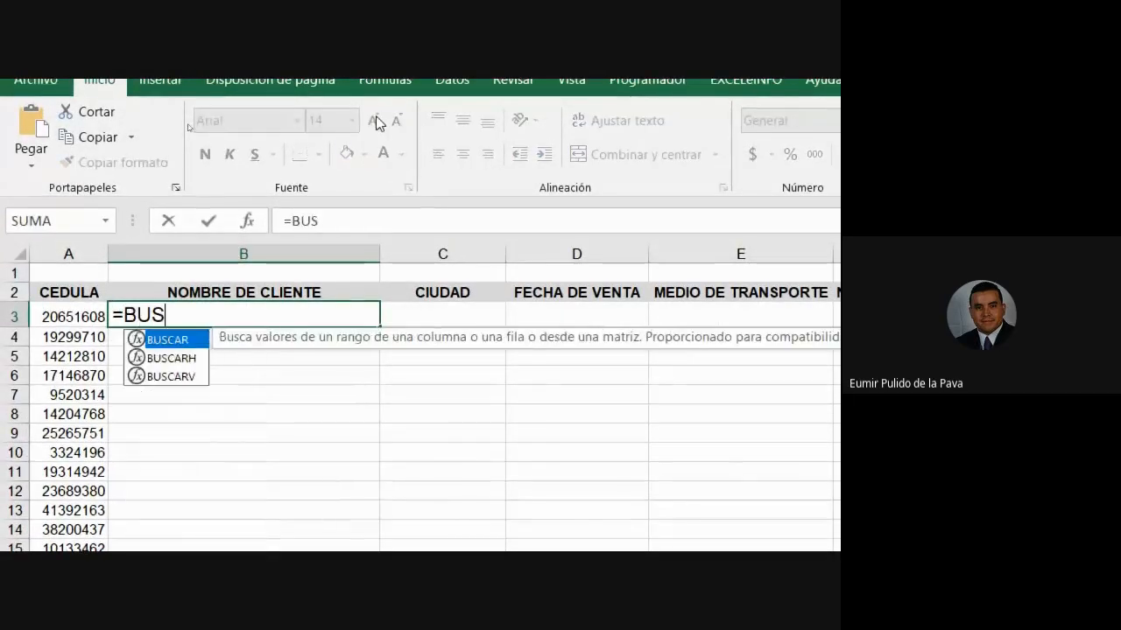
type("CARV(")
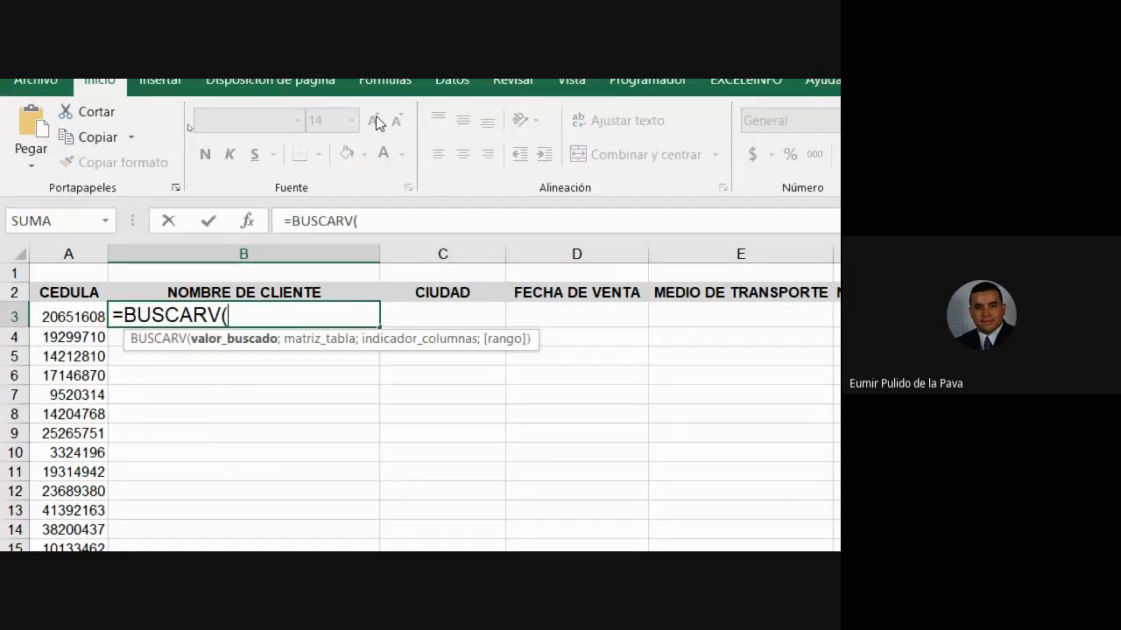
left_click(63, 370)
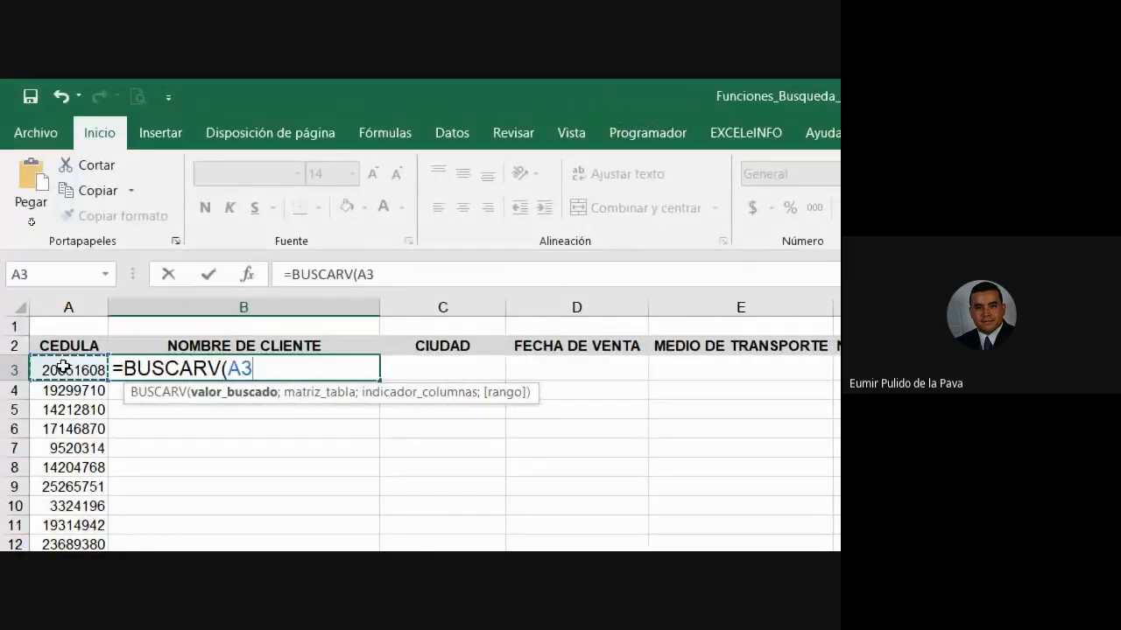
type(";")
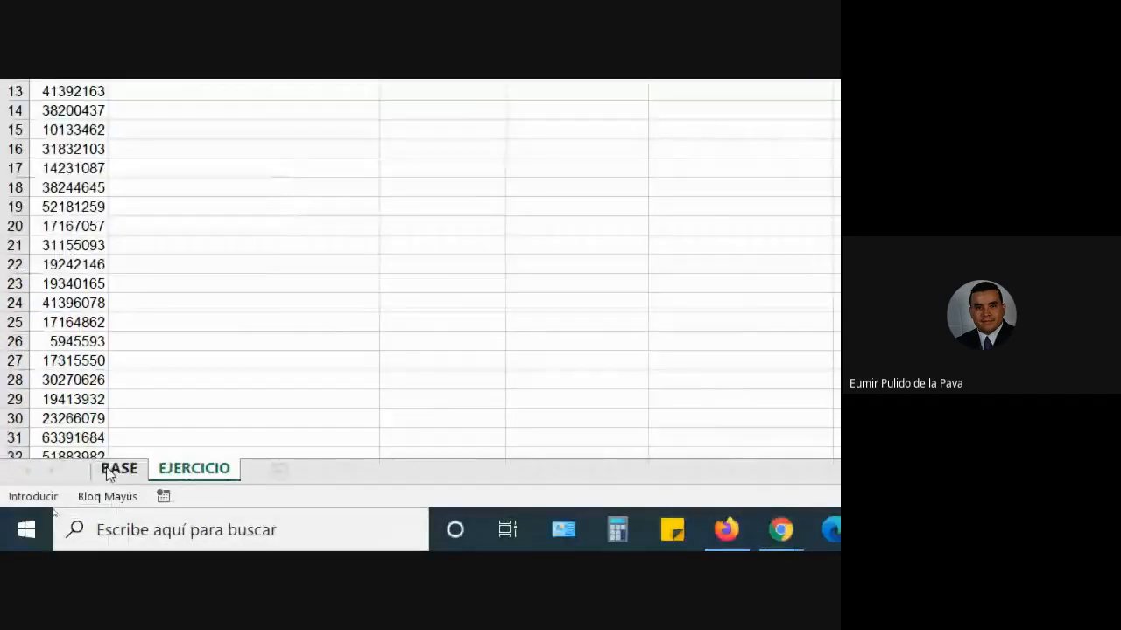
left_click(112, 470)
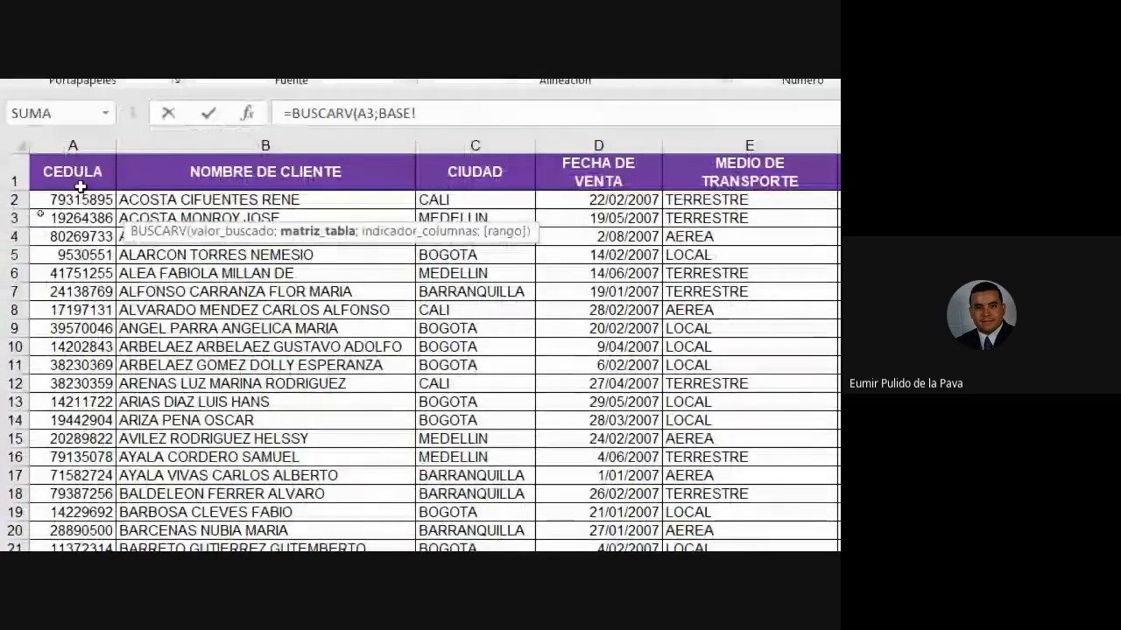
left_click(77, 180)
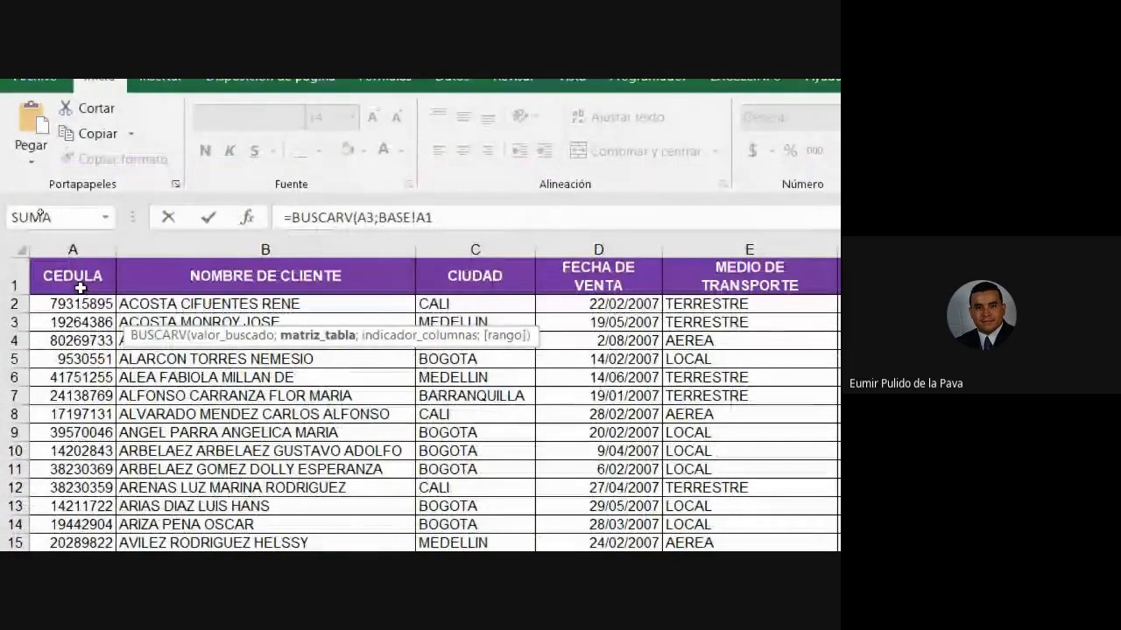
type(";")
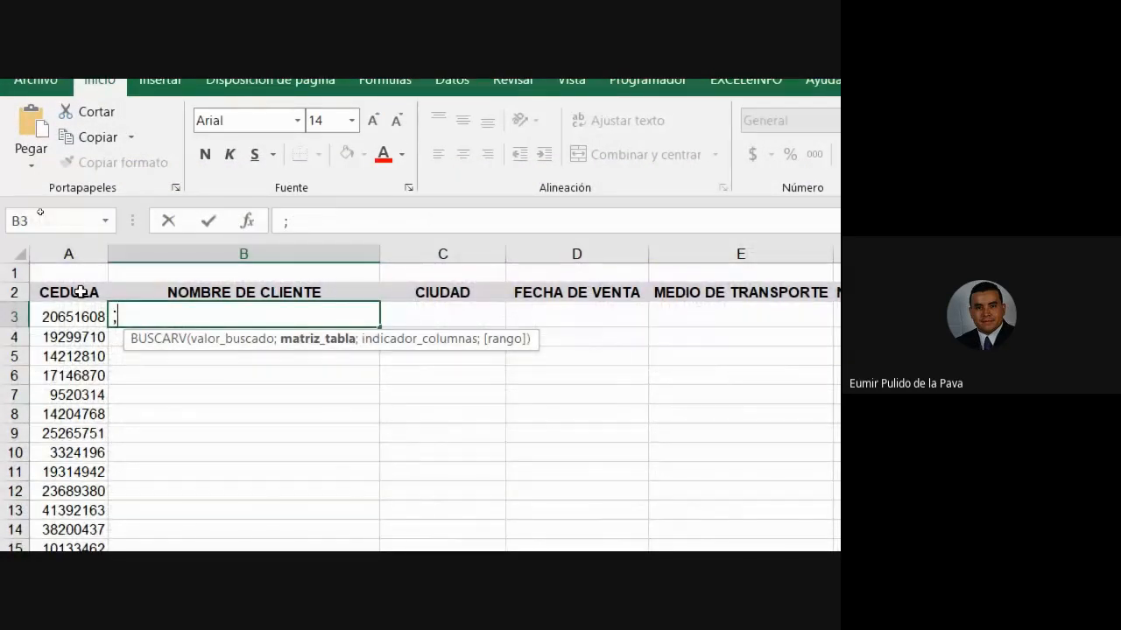
key("Escape")
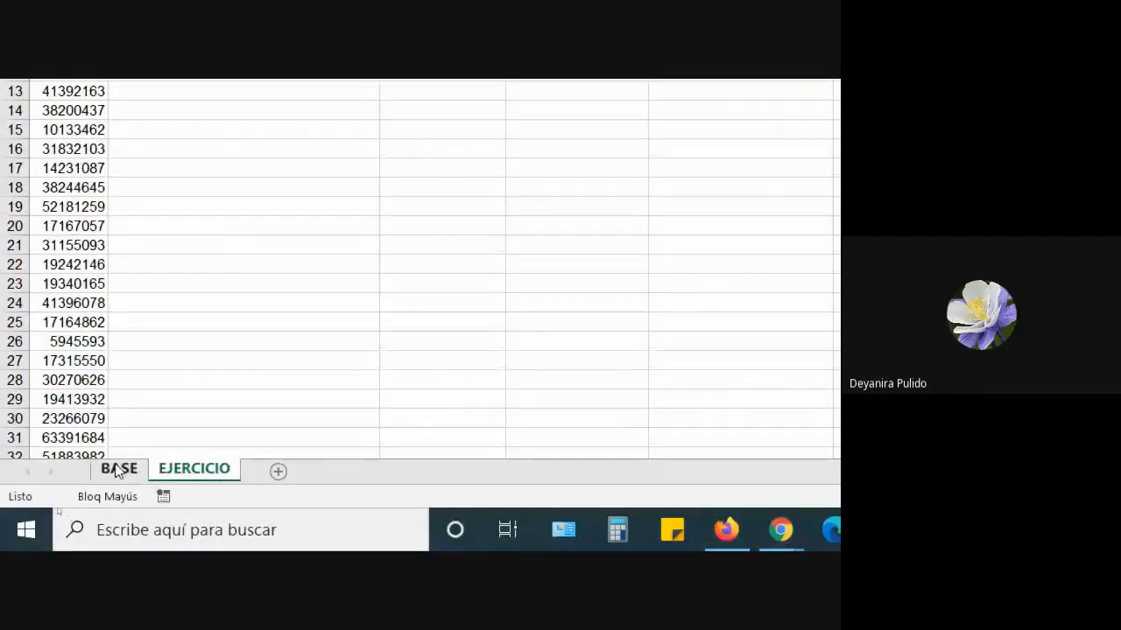
left_click(117, 469)
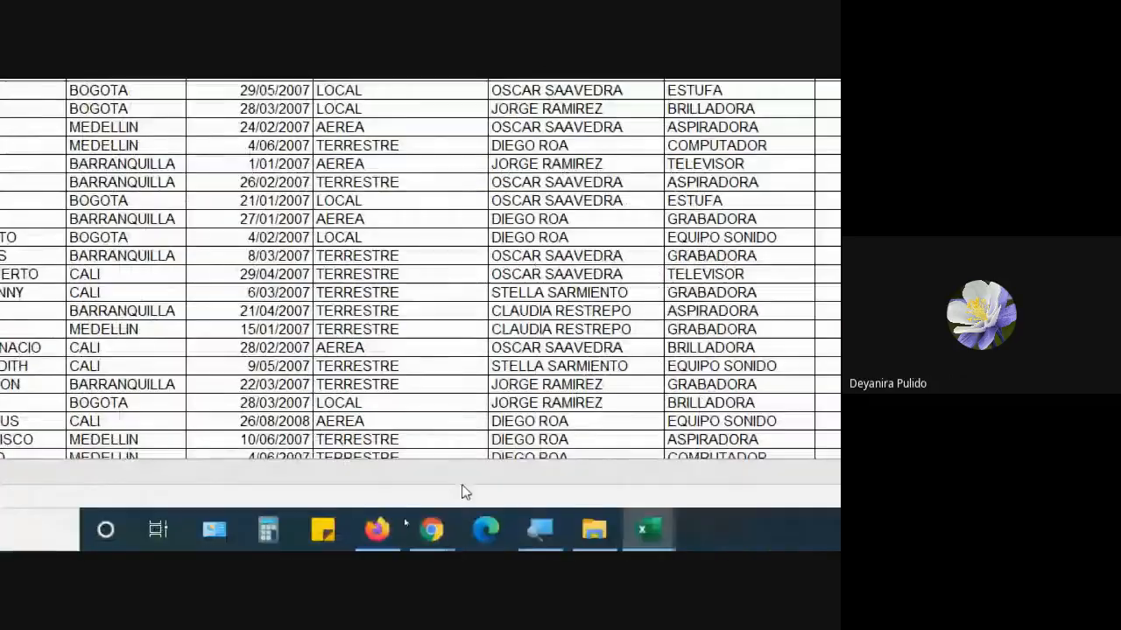
- Set Magnifier back to 100%, mute a Meet participant for everyone, and return to Excel's BASE sheet
left_click(538, 529)
left_click(304, 335)
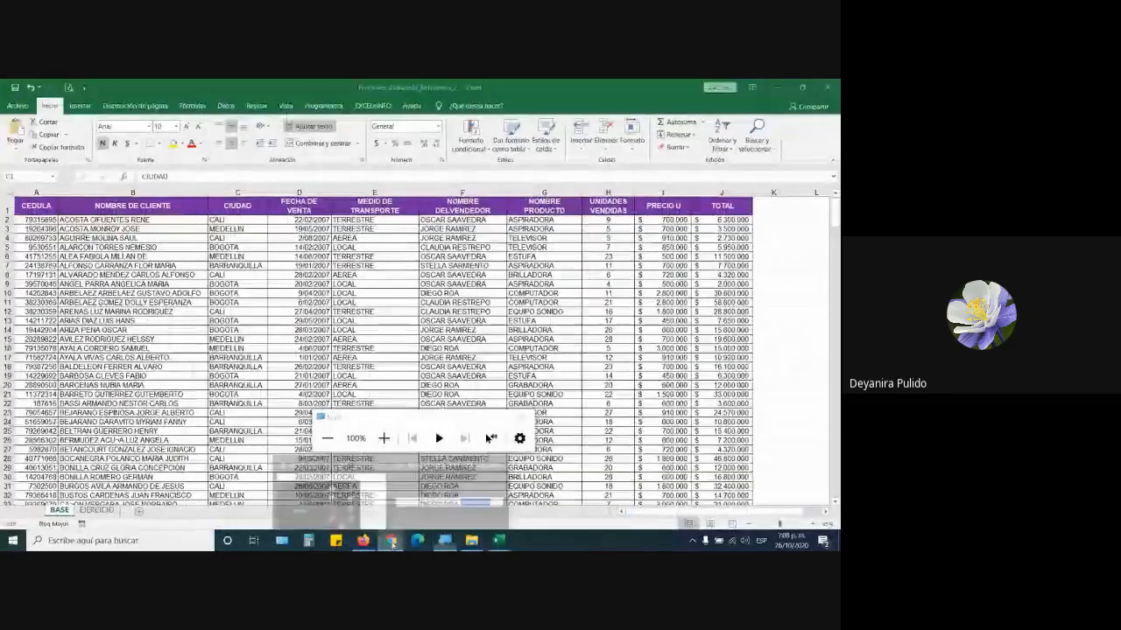
left_click(383, 541)
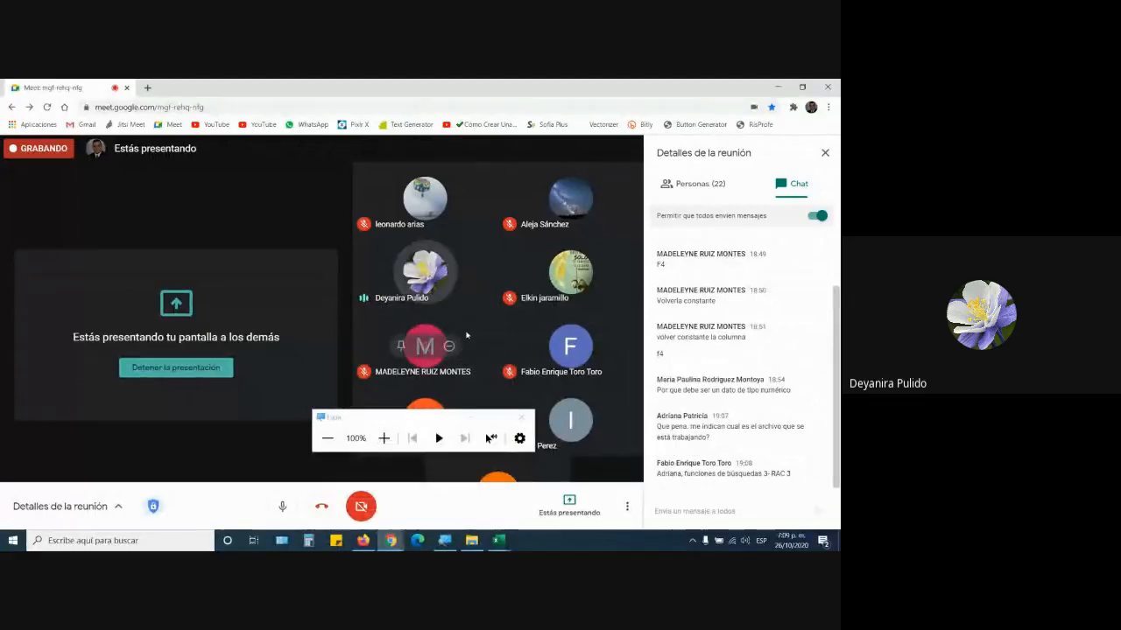
left_click(424, 274)
left_click(482, 358)
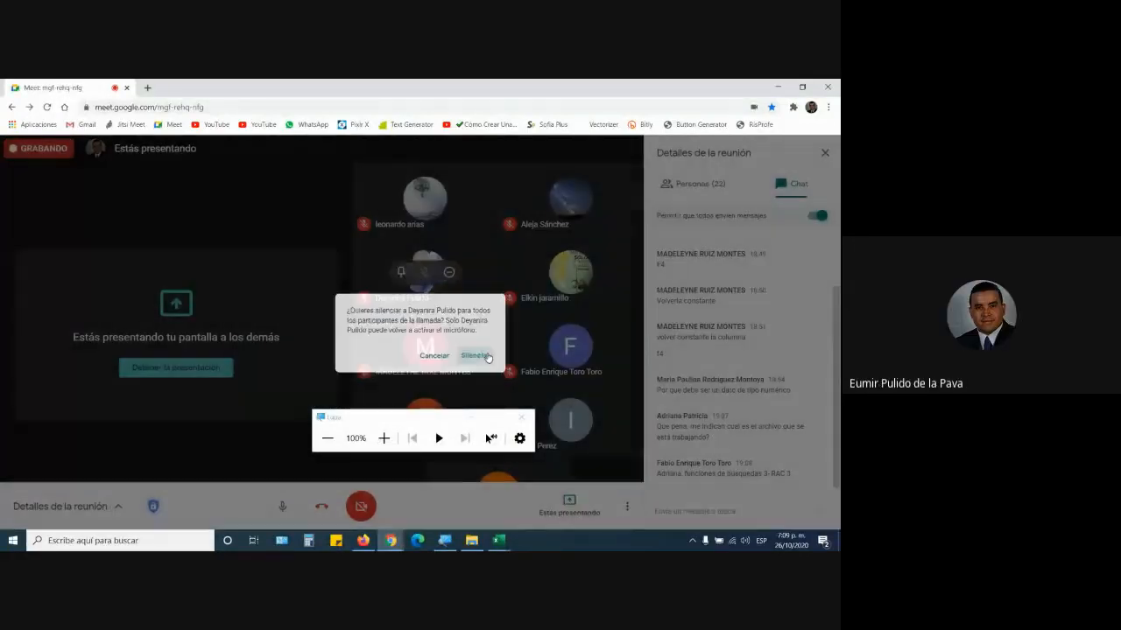
left_click(496, 541)
left_click(547, 513)
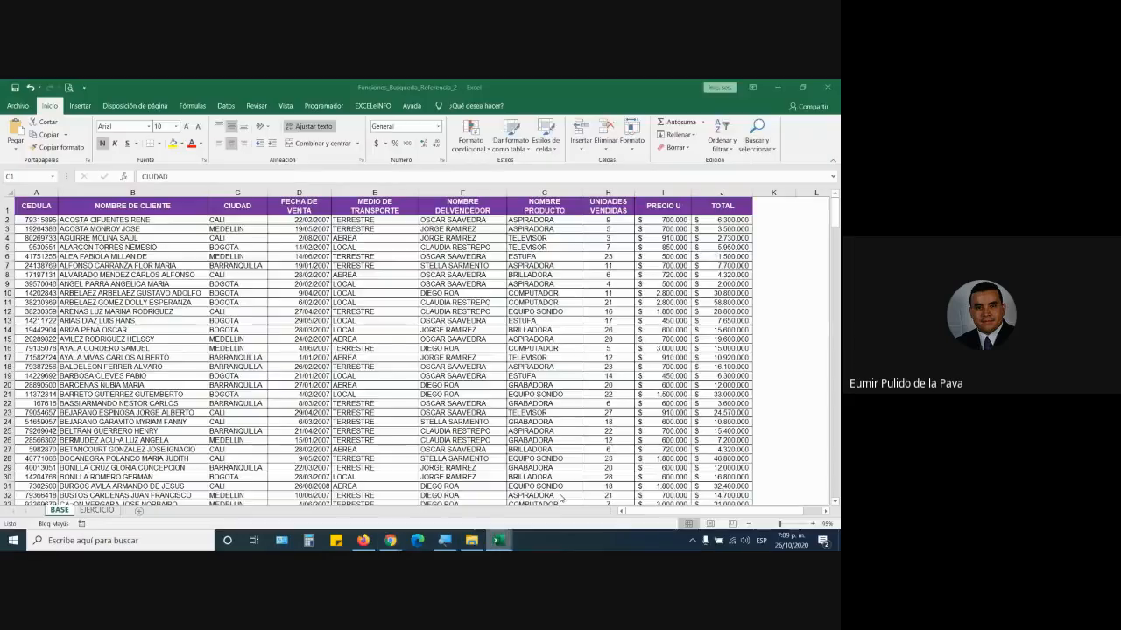
- Compare EJERCICIO's header cells with BASE columns B through NOMBRE DELVENDEDOR
left_click(97, 510)
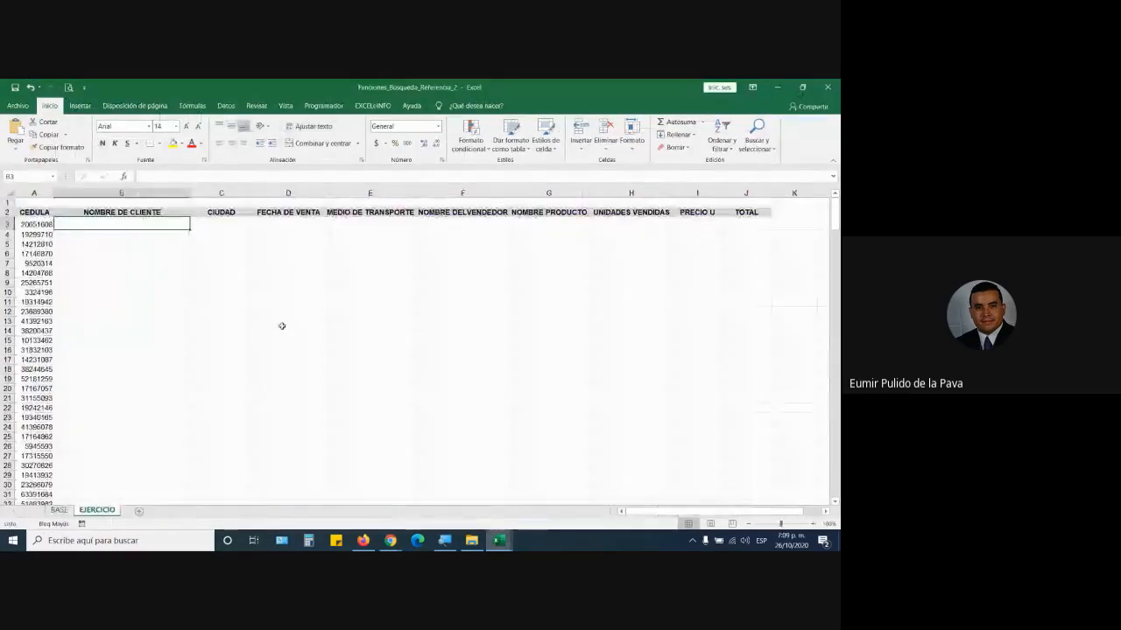
key("Up")
key("Right")
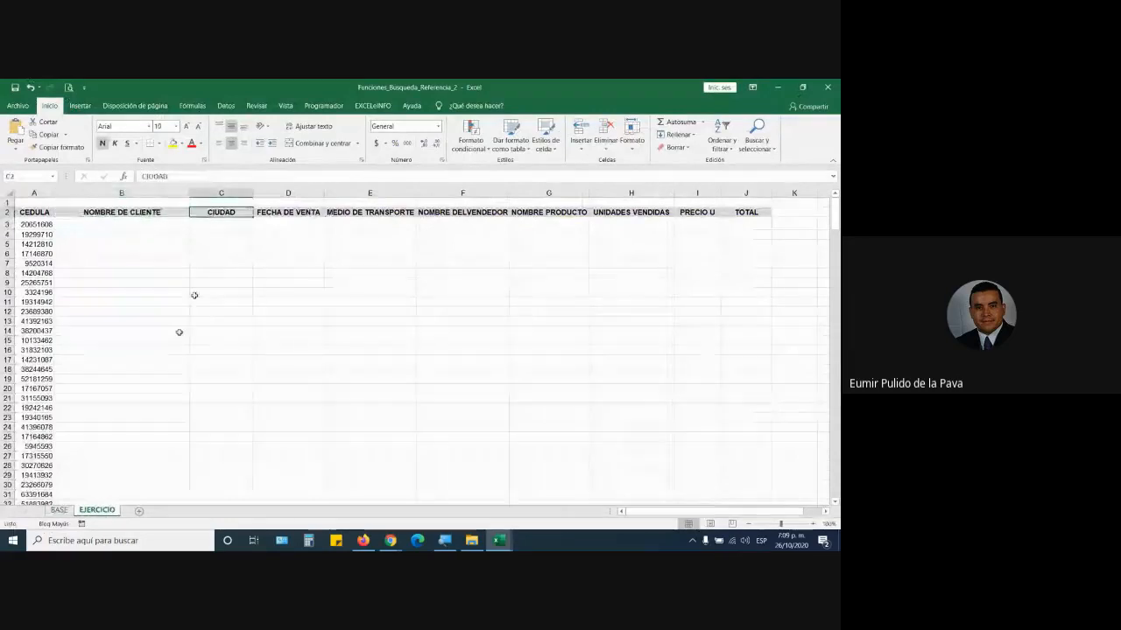
left_click(59, 512)
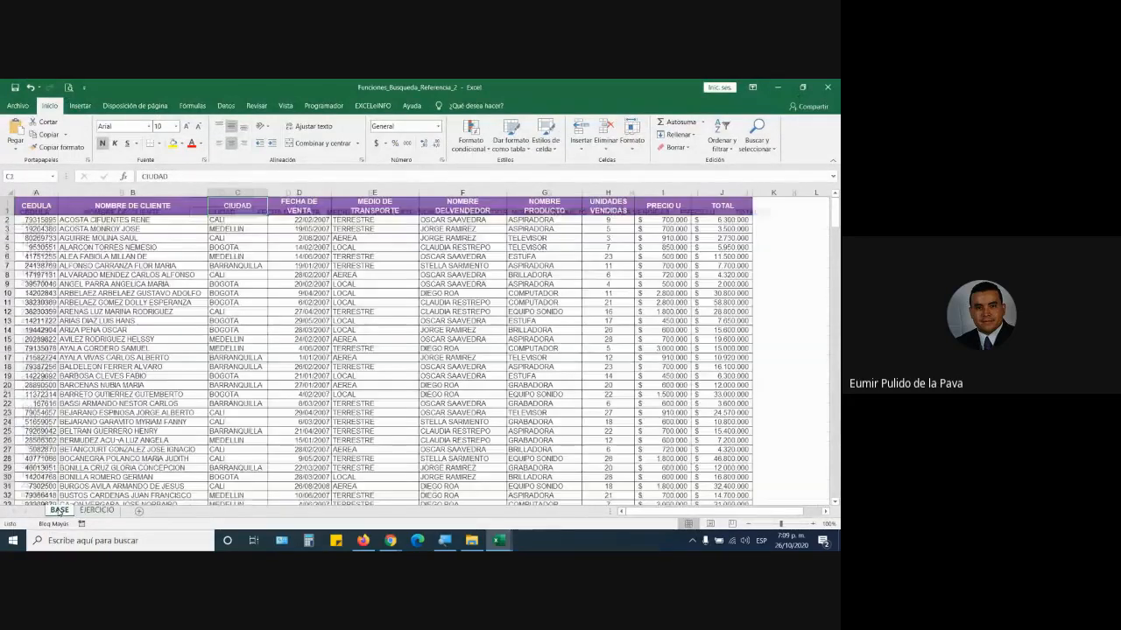
left_click(132, 193)
left_click(237, 192)
left_click(300, 193)
left_click(375, 193)
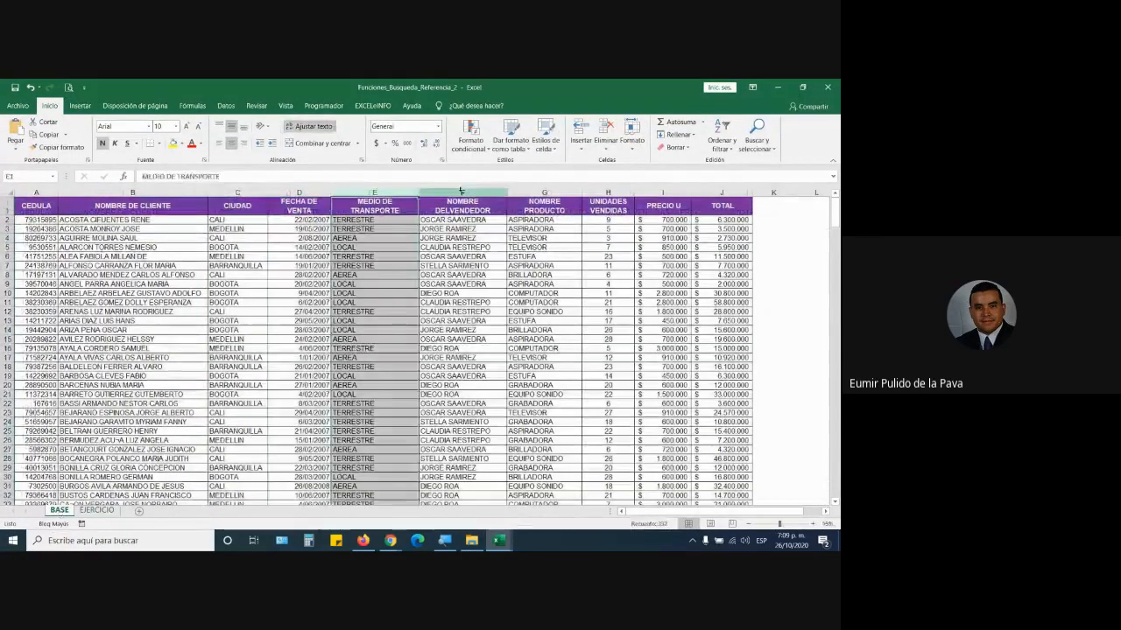
left_click(462, 193)
left_click(105, 513)
- Enlarge B3's font to 24, start and cancel a BUSCARV formula, then return to EJERCICIO
left_click(157, 225)
left_click(192, 127)
left_click(192, 127)
left_click(192, 127)
left_click(192, 127)
type("=BUS")
key("Down")
key("Down")
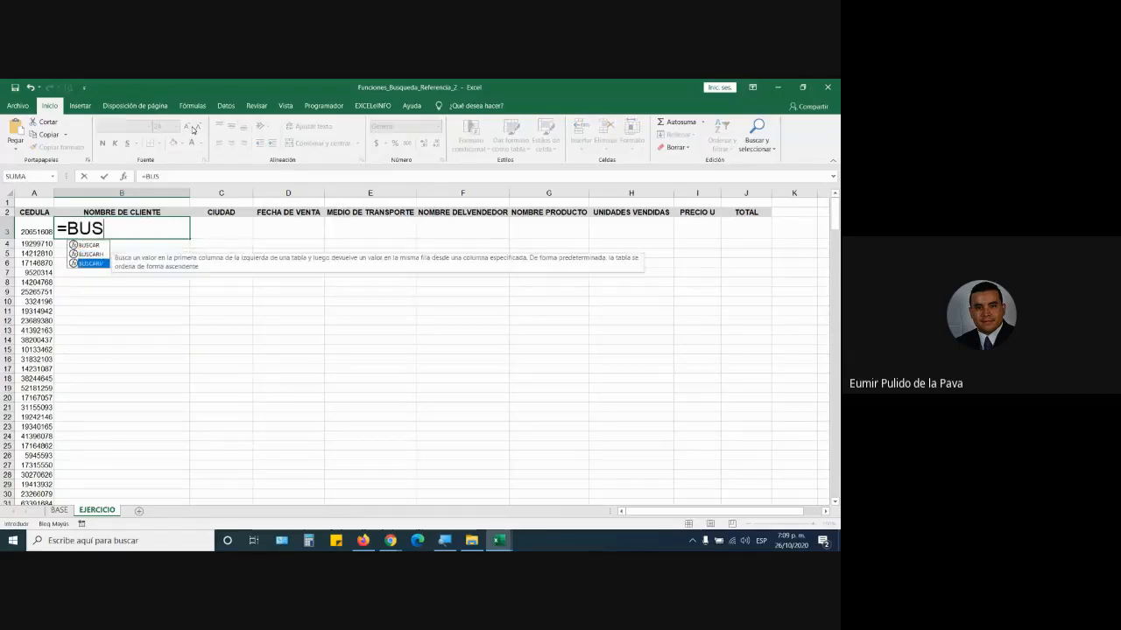
key("Tab")
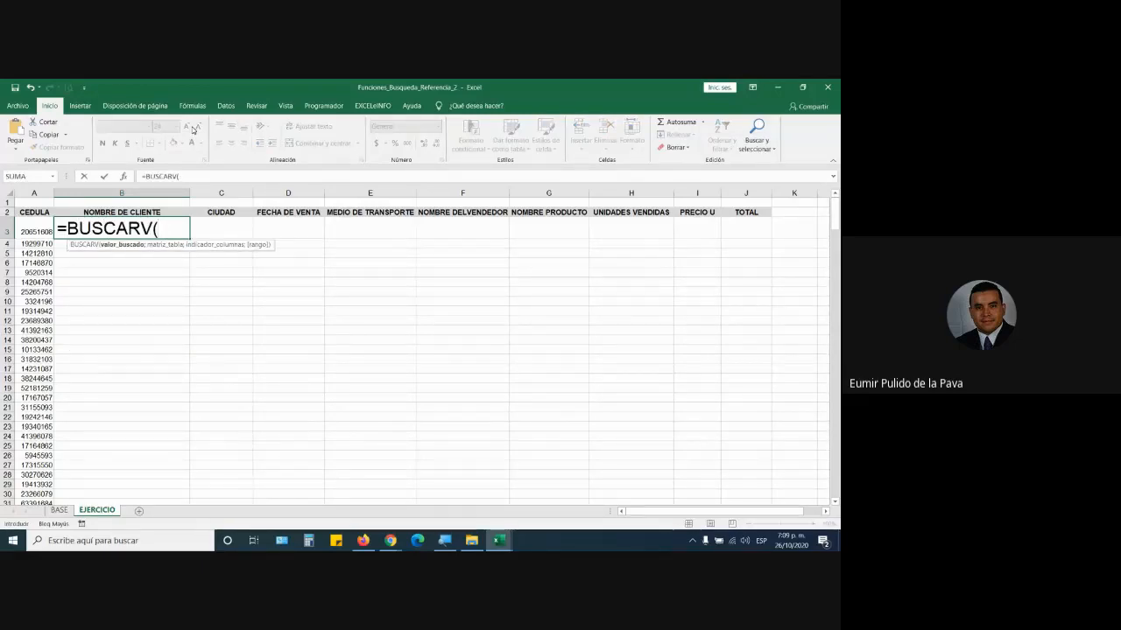
key("Escape")
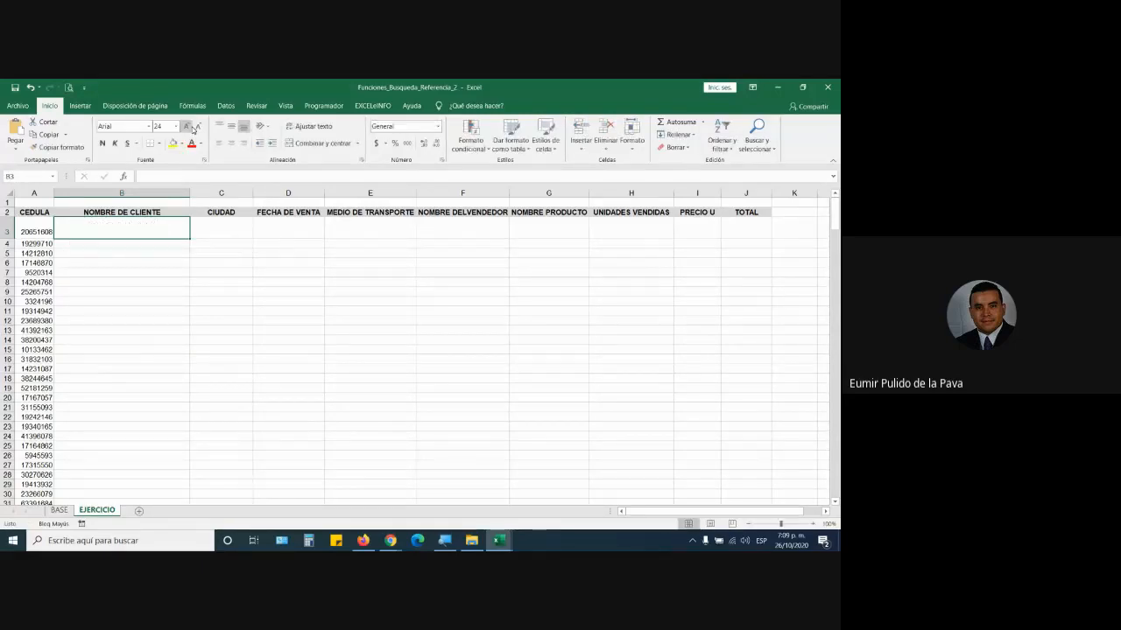
left_click(50, 510)
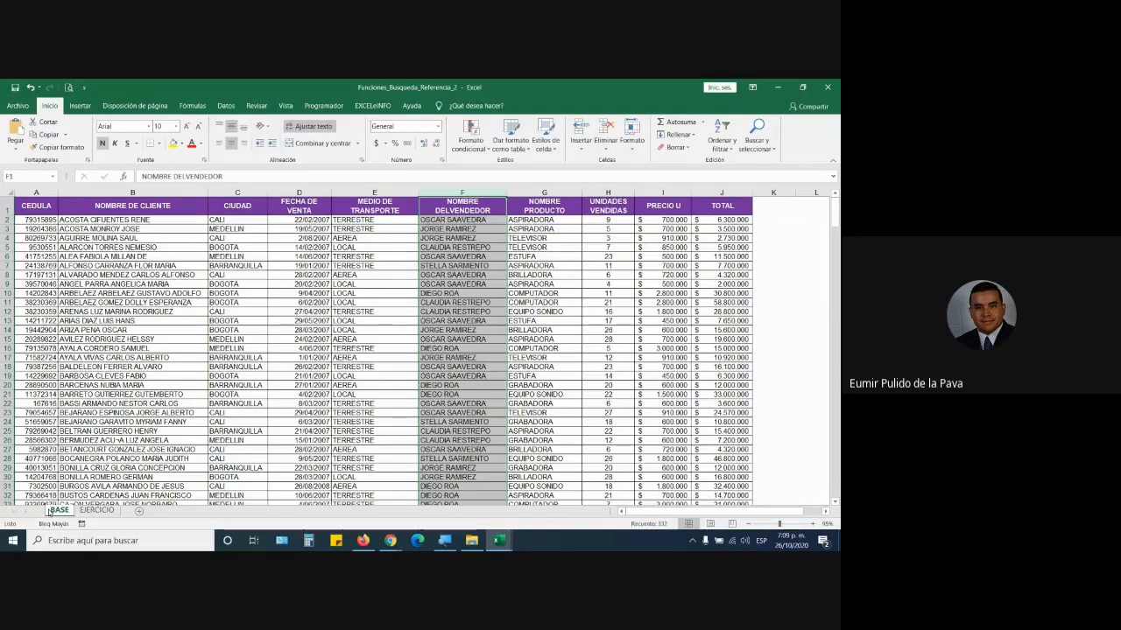
left_click(377, 401)
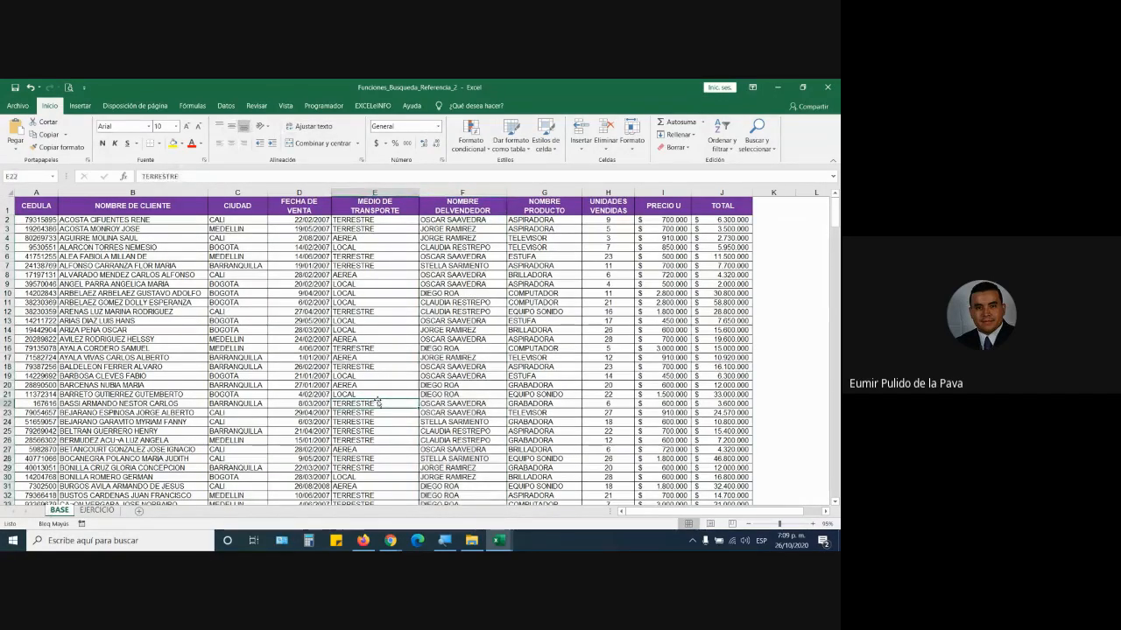
left_click(97, 511)
- Start BUSCARV in B3 with lookup value A3 and the BASE data table as range
type("=")
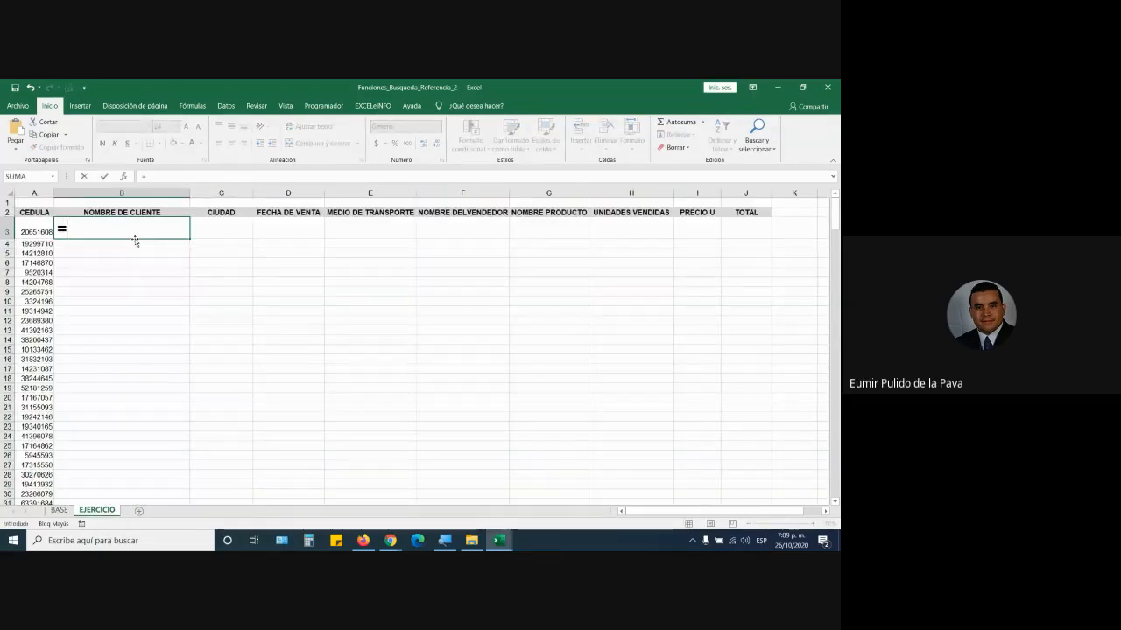
type("VBUBUS")
key("Down")
key("Down")
key("Tab")
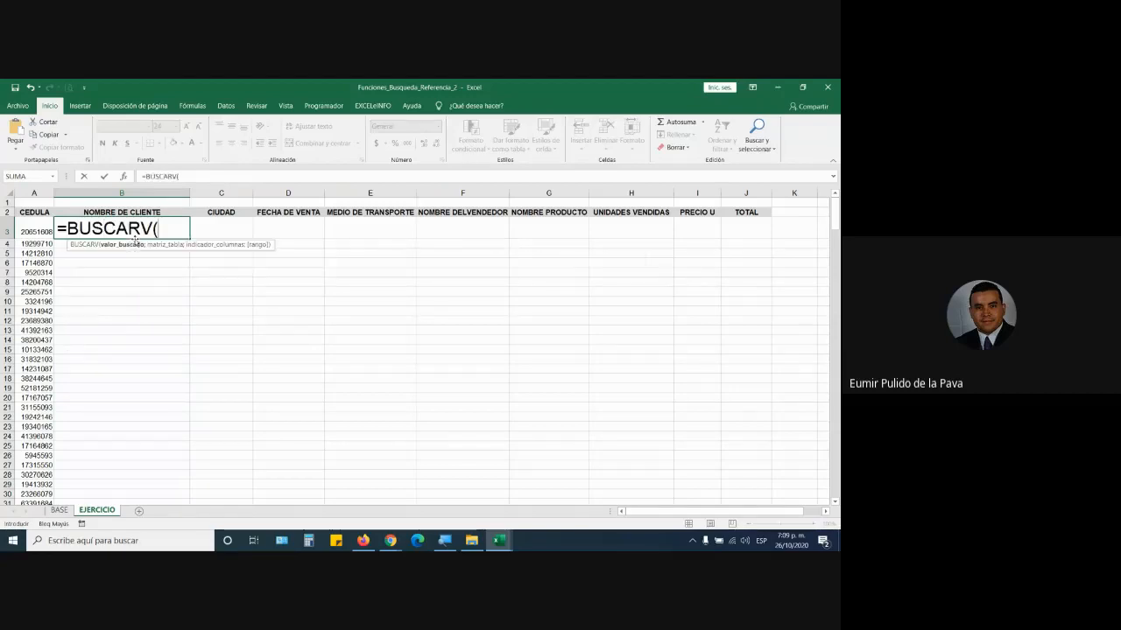
left_click(30, 223)
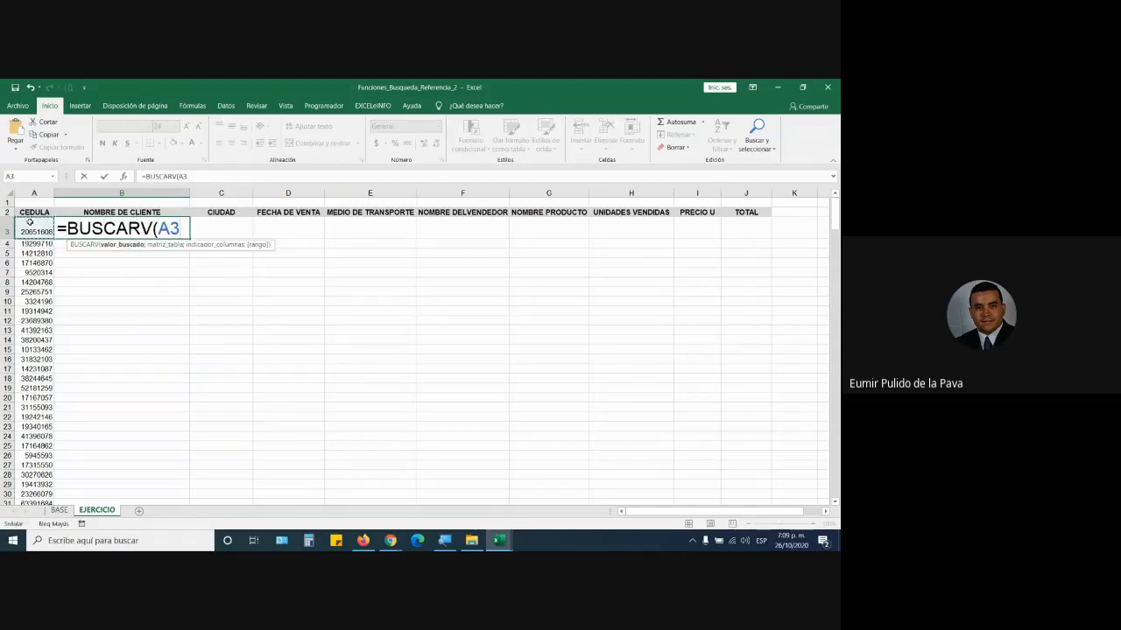
left_click(61, 511)
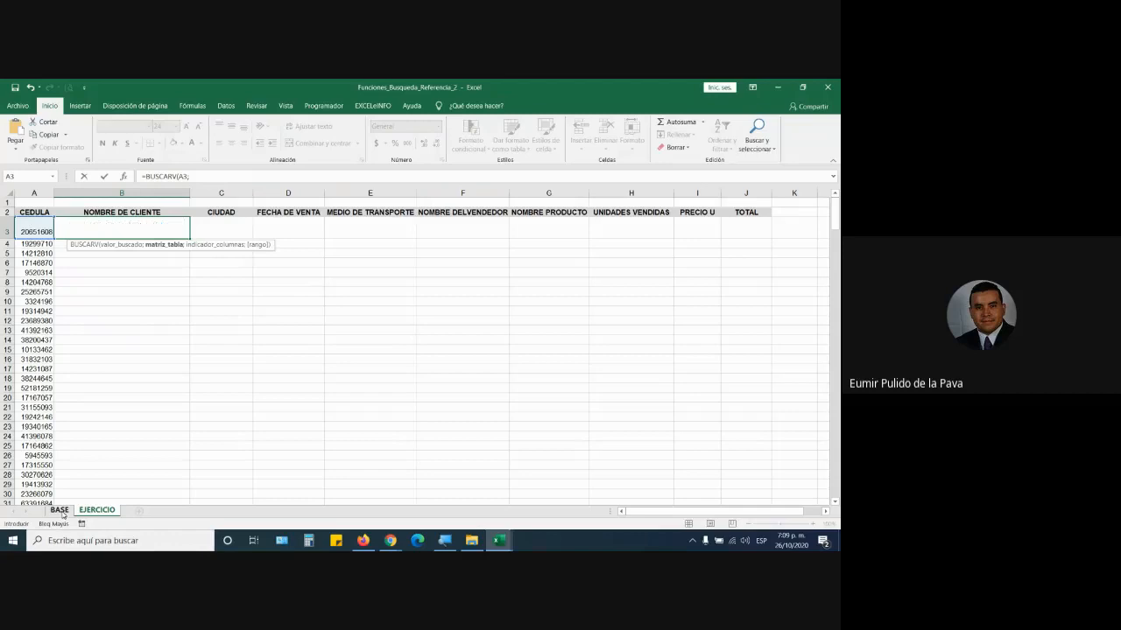
left_click_drag(35, 207, 672, 486)
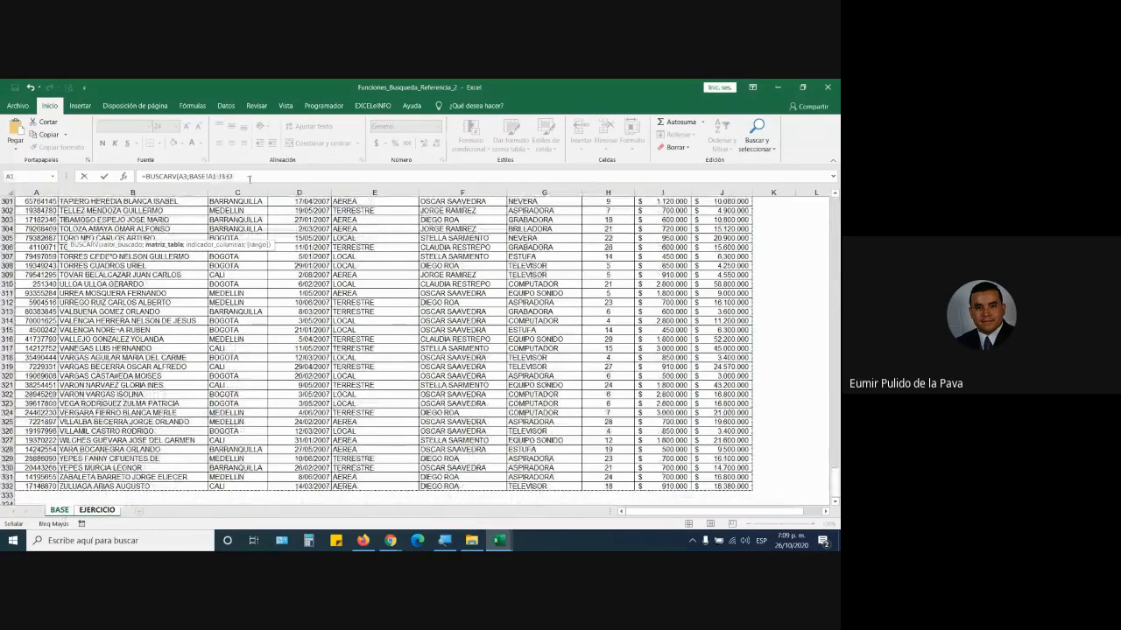
- Finish the lookup returning column 2, enter it, and autofit column B to the client name
left_click(445, 540)
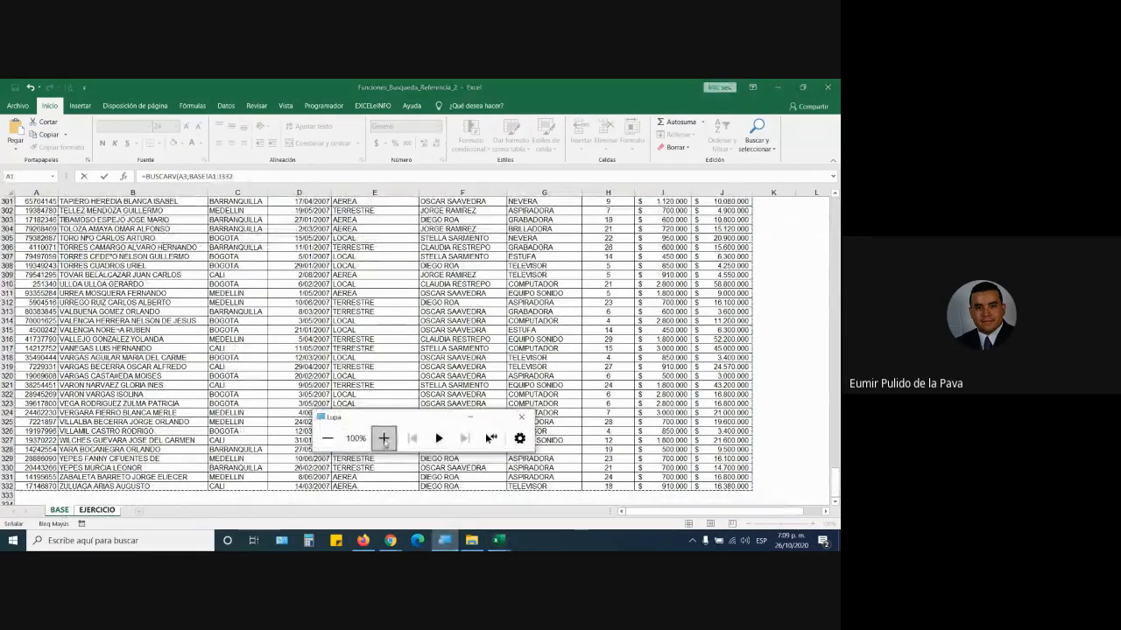
left_click(384, 439)
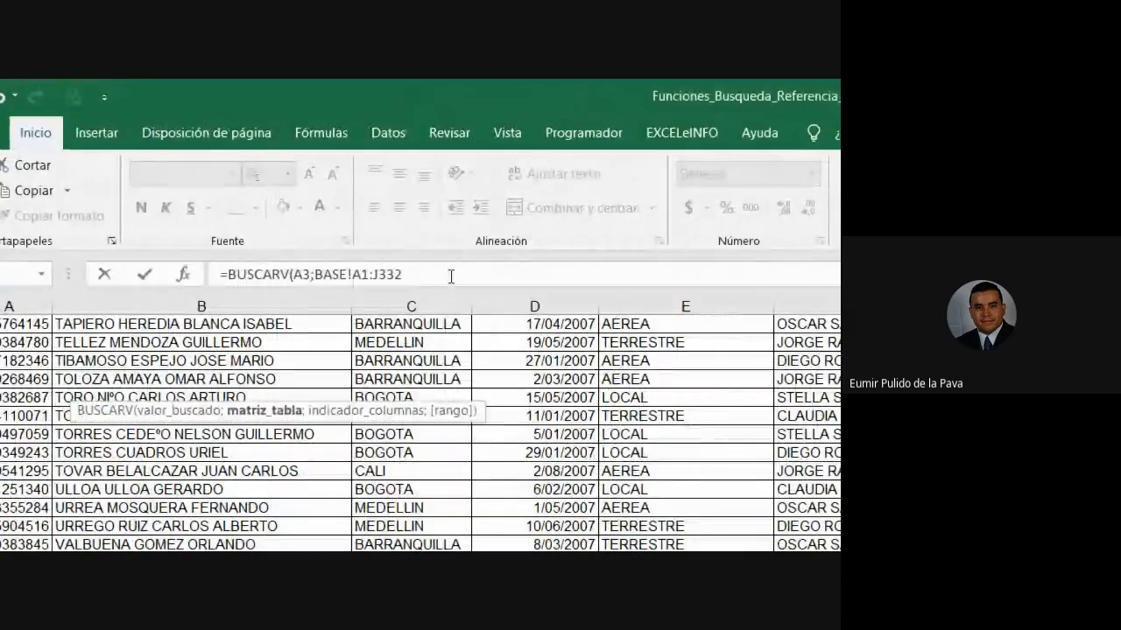
type(";")
scroll(184, 361, "up", 20)
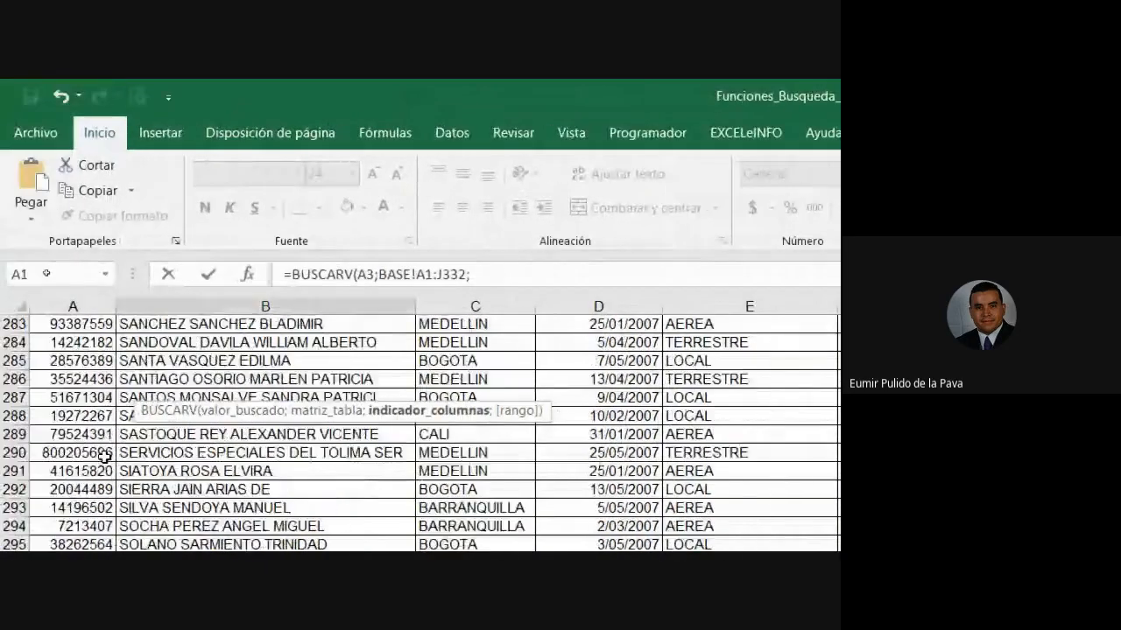
scroll(184, 362, "up", 20)
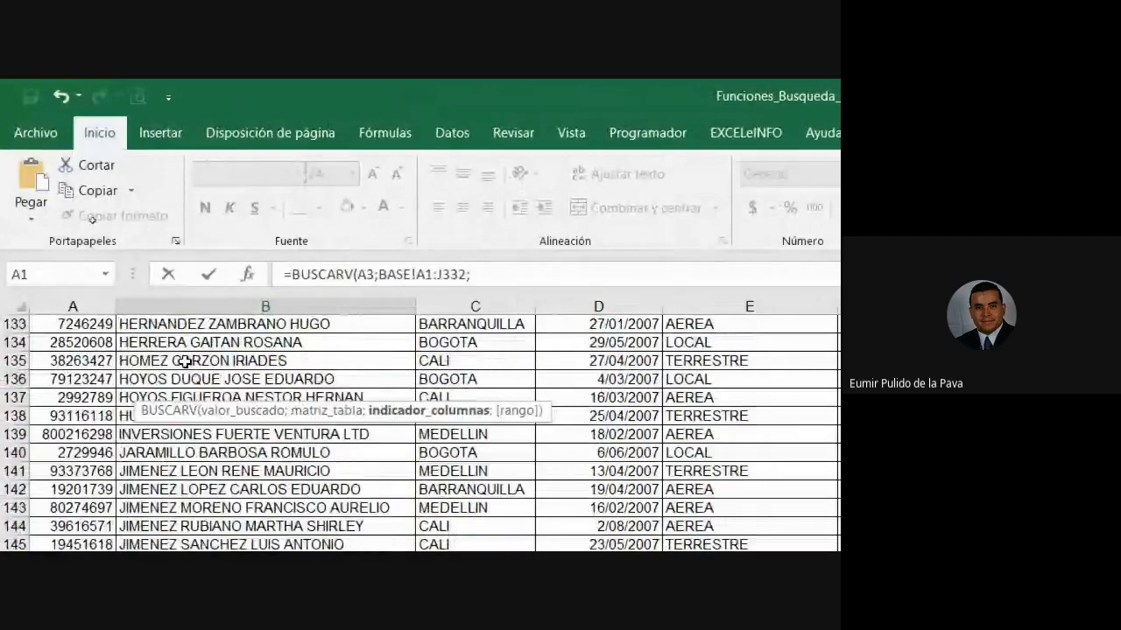
scroll(184, 361, "up", 3)
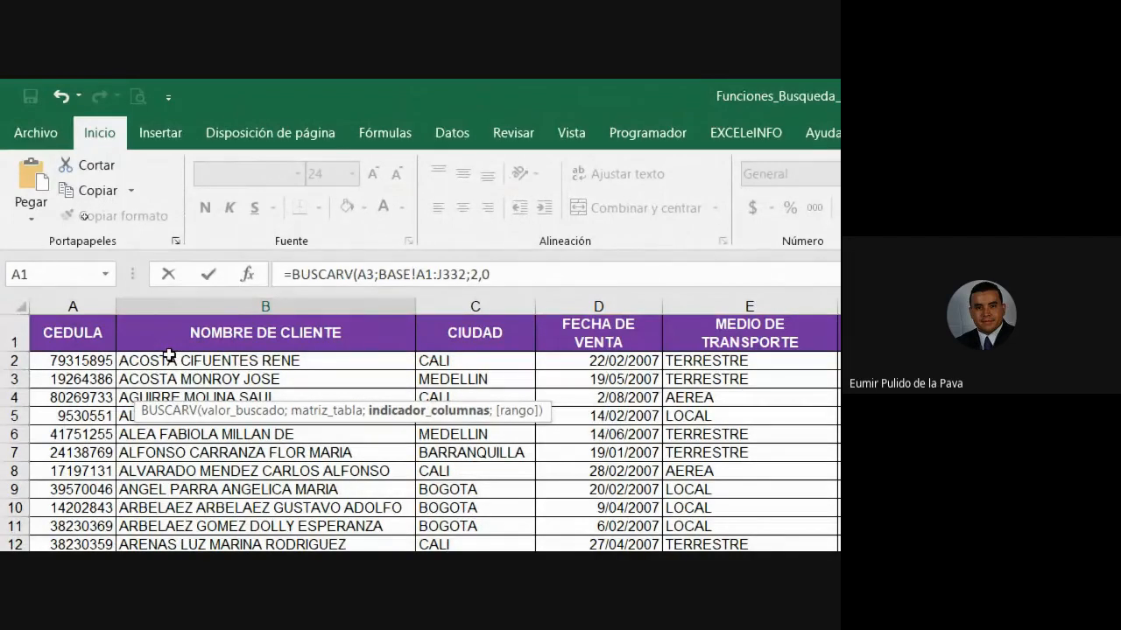
type(")")
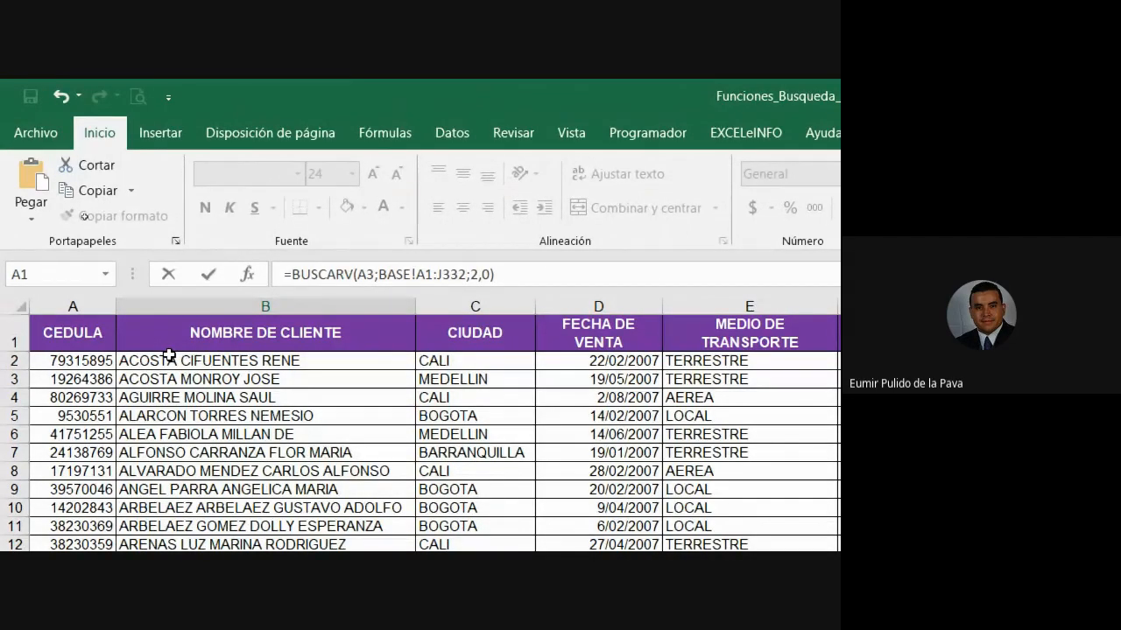
key("Return")
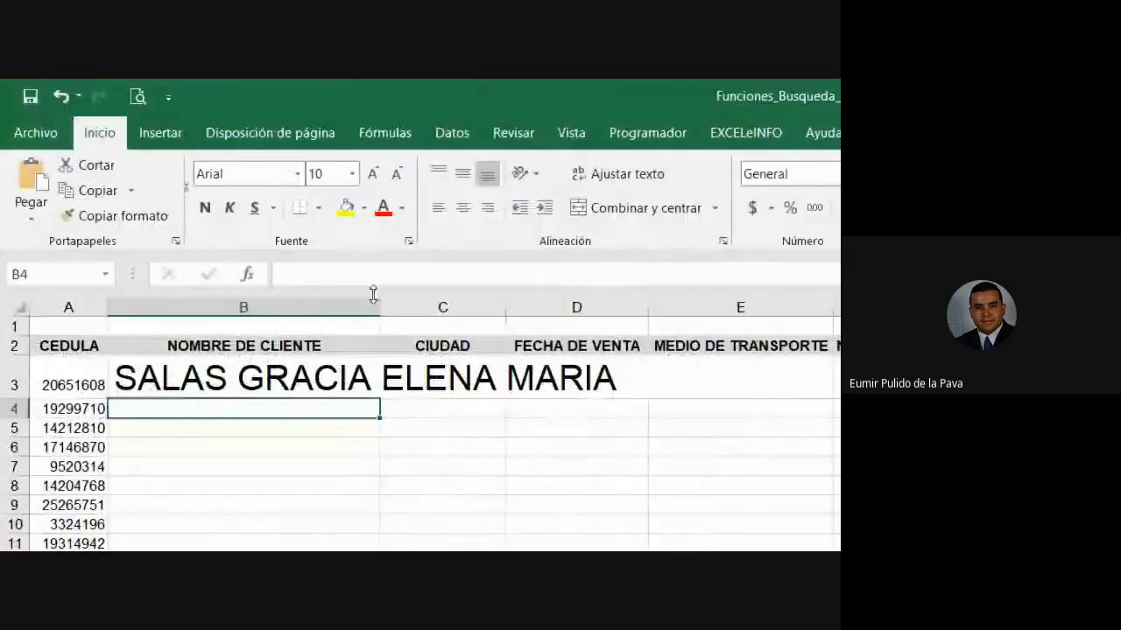
double_click(371, 298)
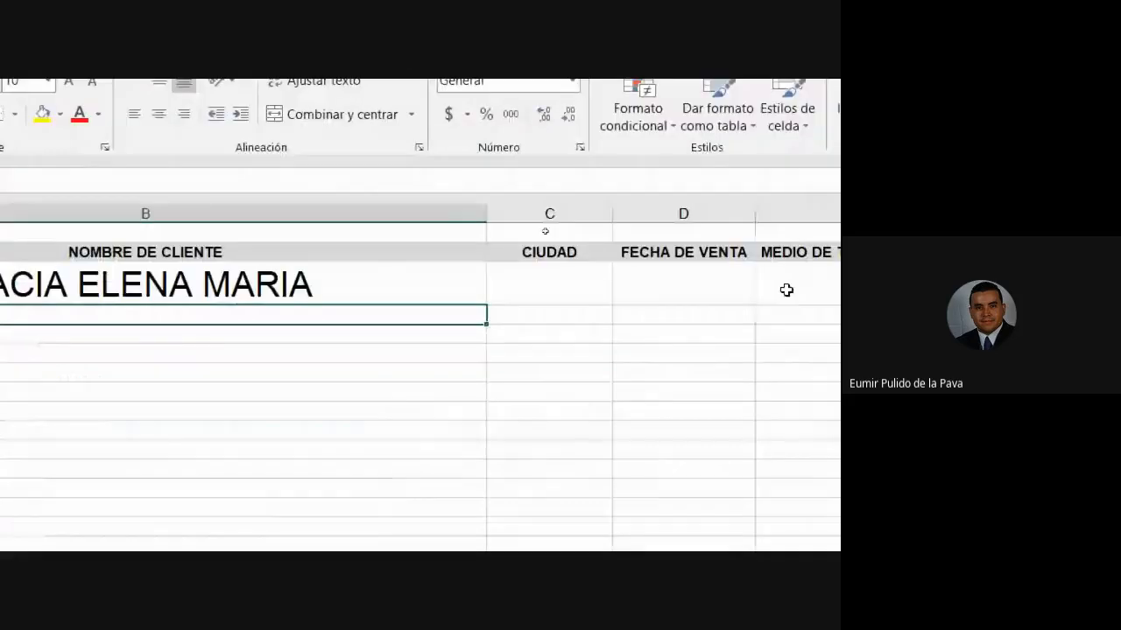
left_click(550, 270)
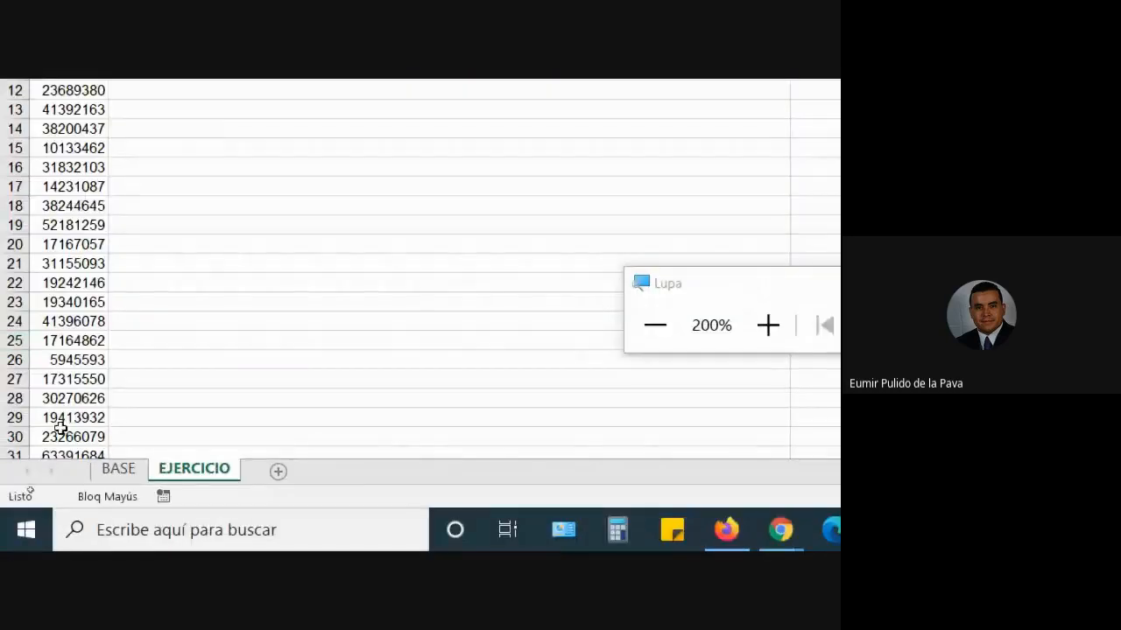
- Select the whole BASE table, A1:J332, and define it as the name BD
left_click(123, 470)
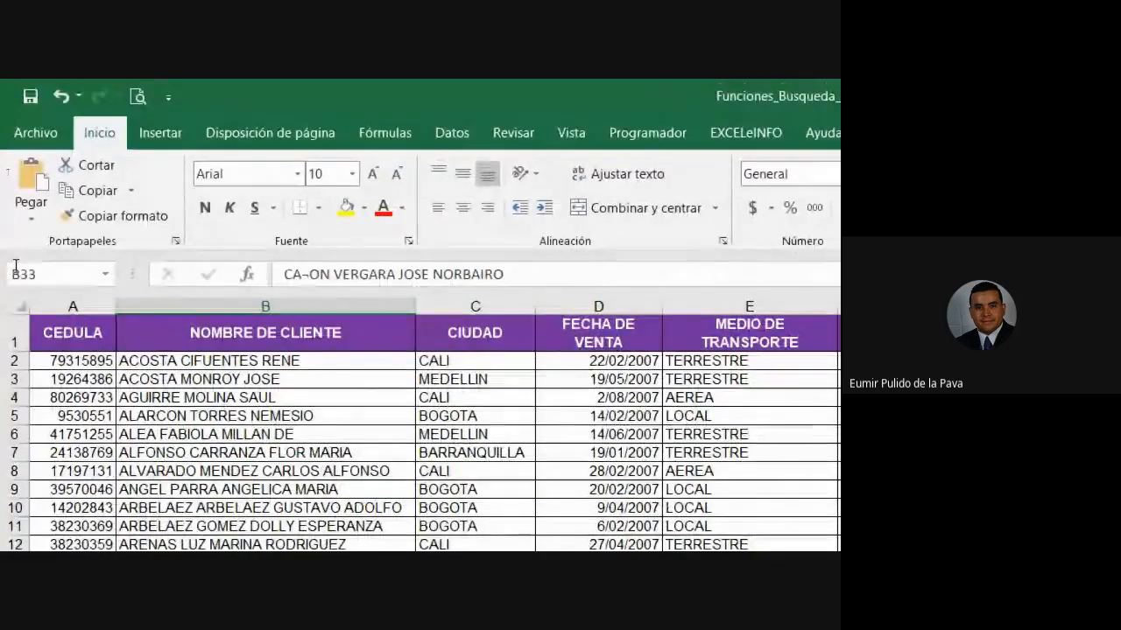
left_click(75, 335)
key("ctrl+shift+Right")
key("ctrl+shift+Down")
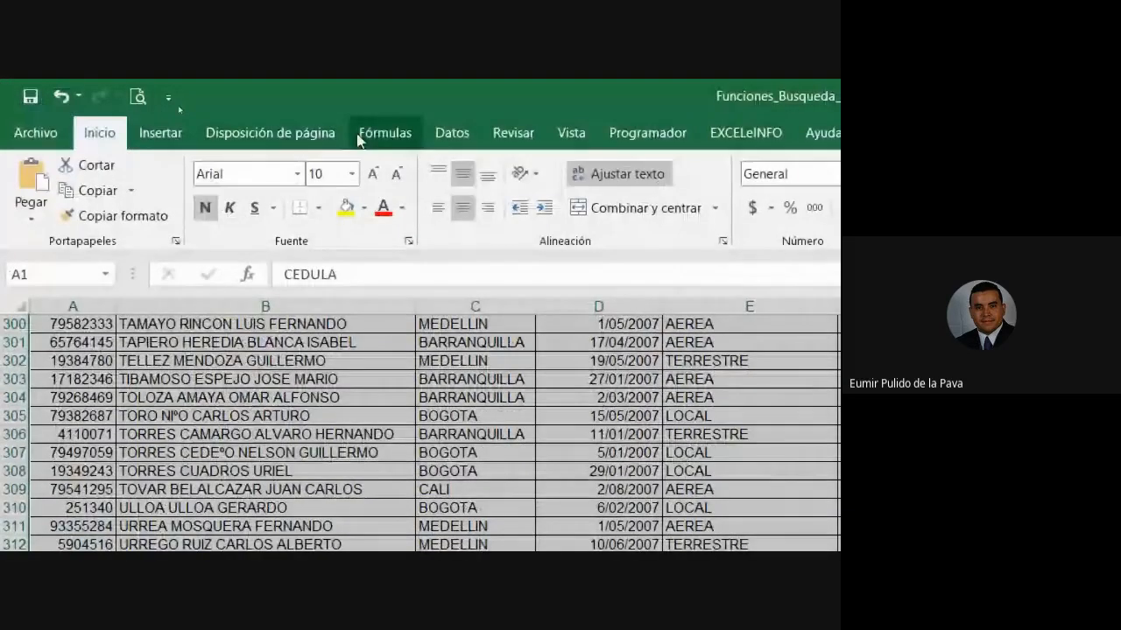
left_click(385, 77)
left_click(634, 192)
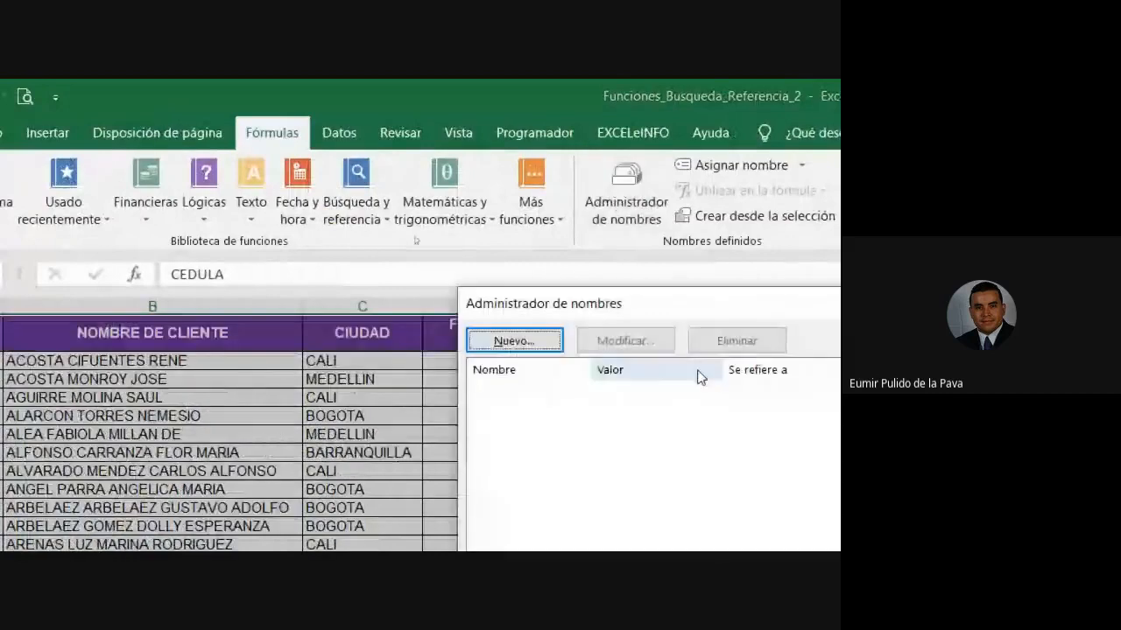
left_click(428, 298)
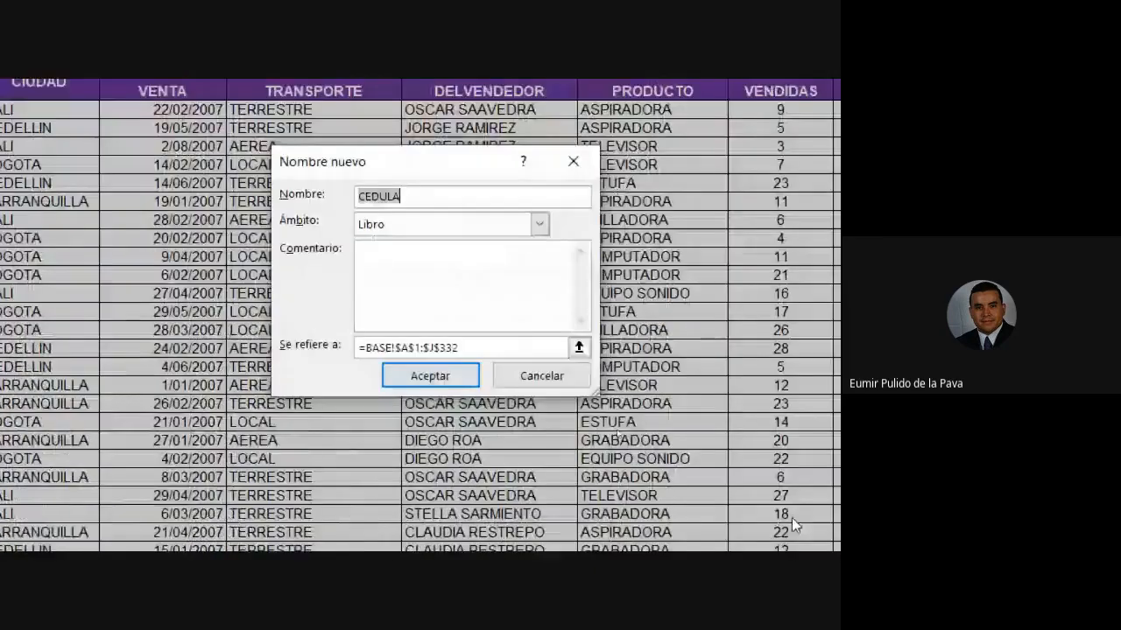
type("BD")
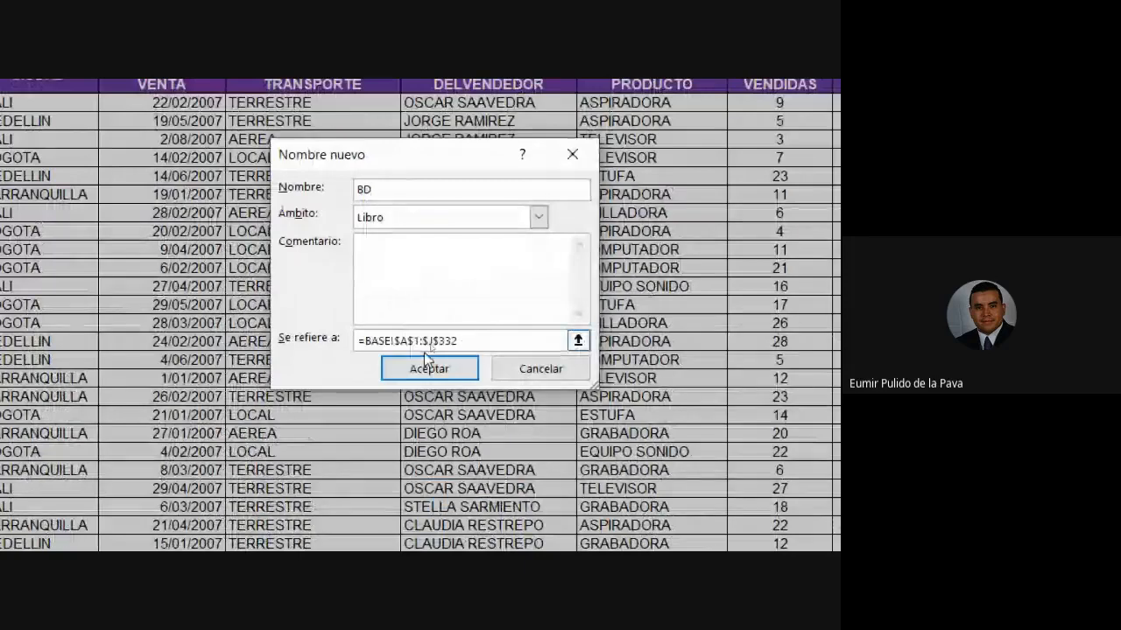
left_click(427, 367)
left_click(501, 264)
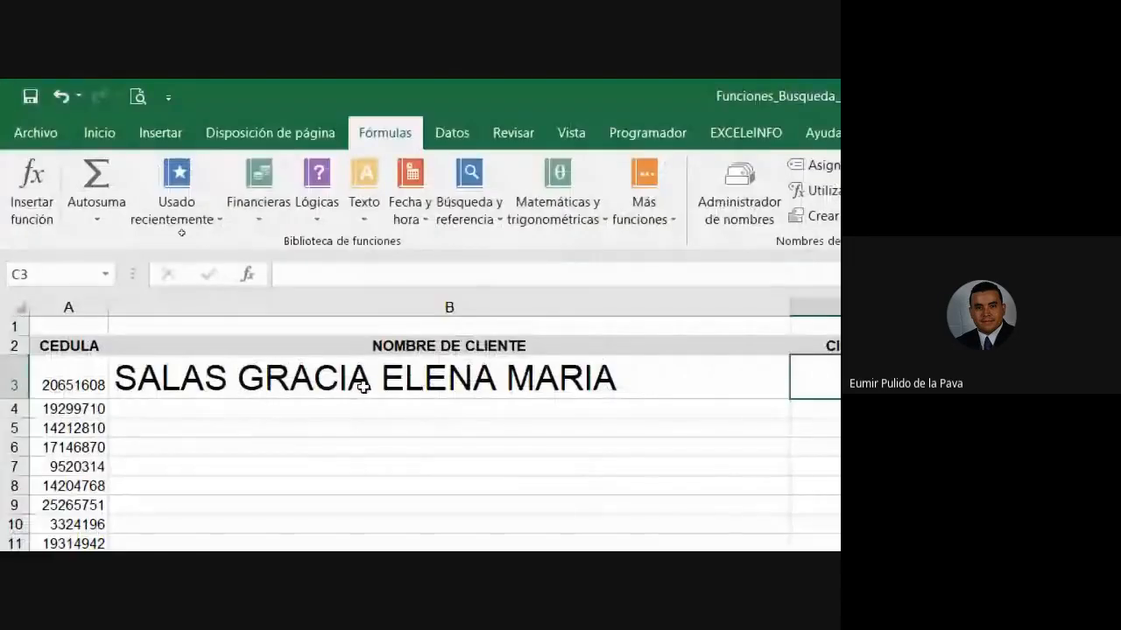
- Change B3 to =BUSCARV(A3;BD;2;FALSO), replacing BASE!A1:J332 with BD for an exact match
double_click(375, 381)
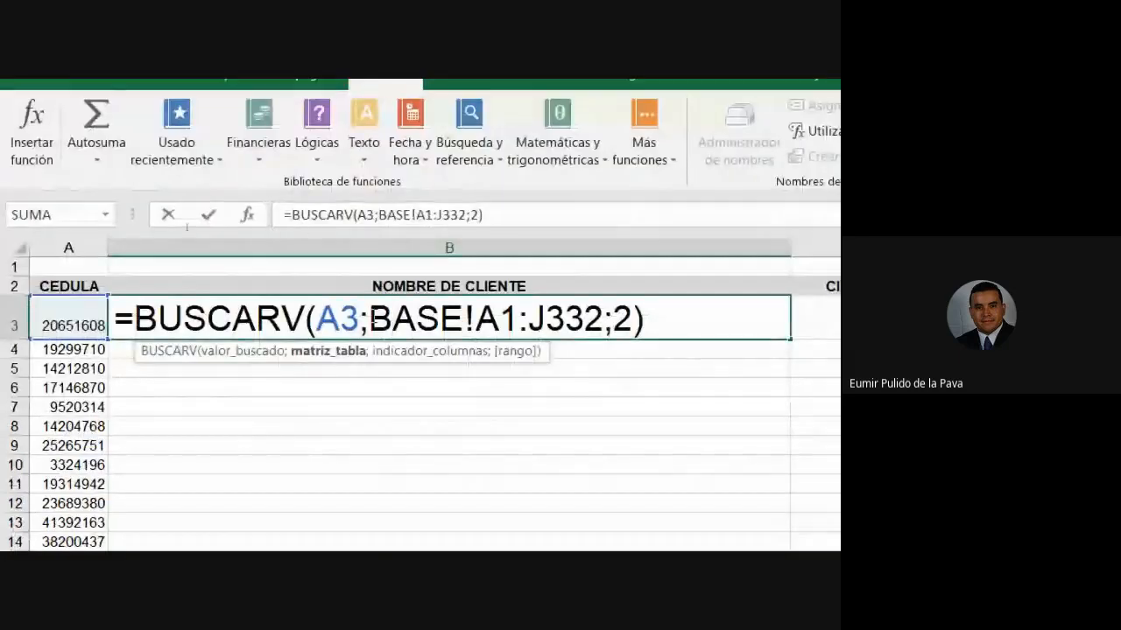
left_click_drag(373, 320, 600, 324)
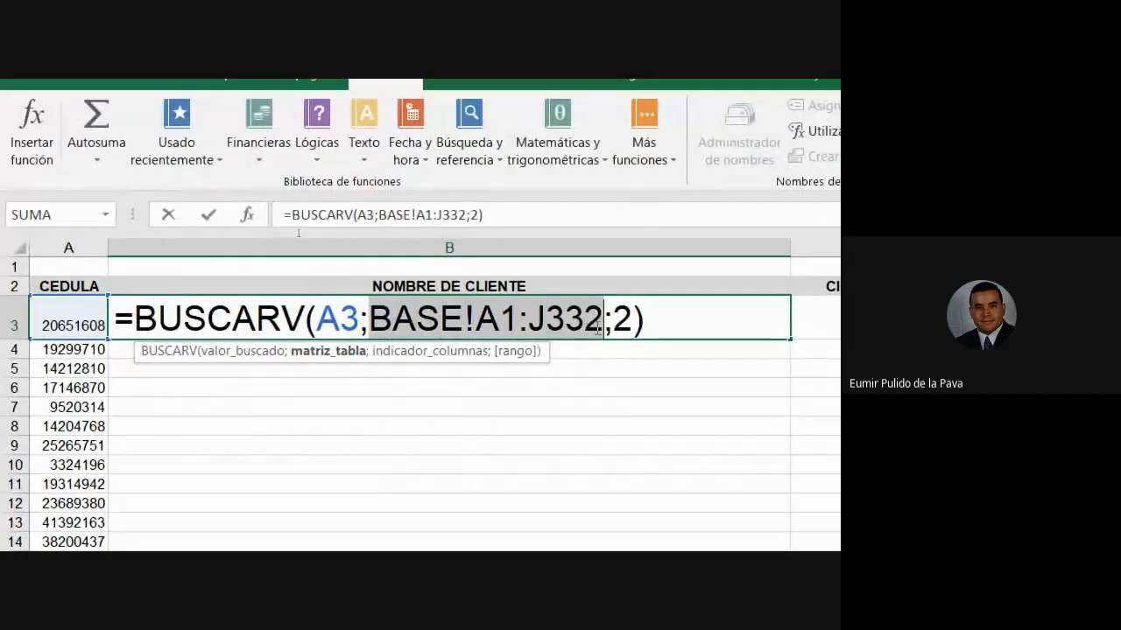
type("BD")
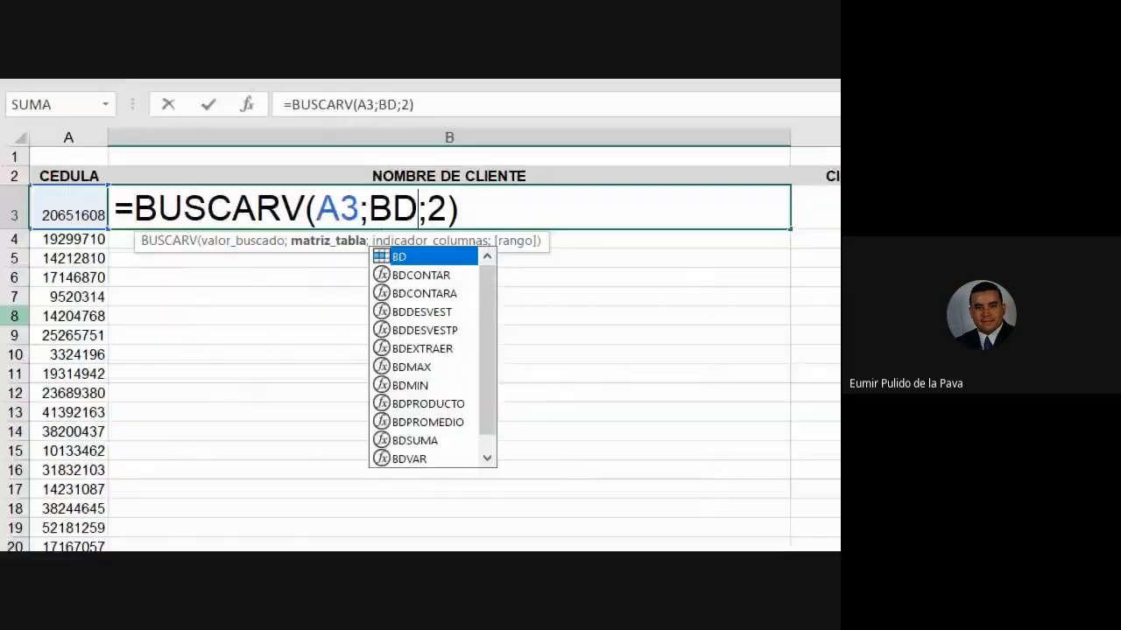
left_click_drag(371, 208, 414, 197)
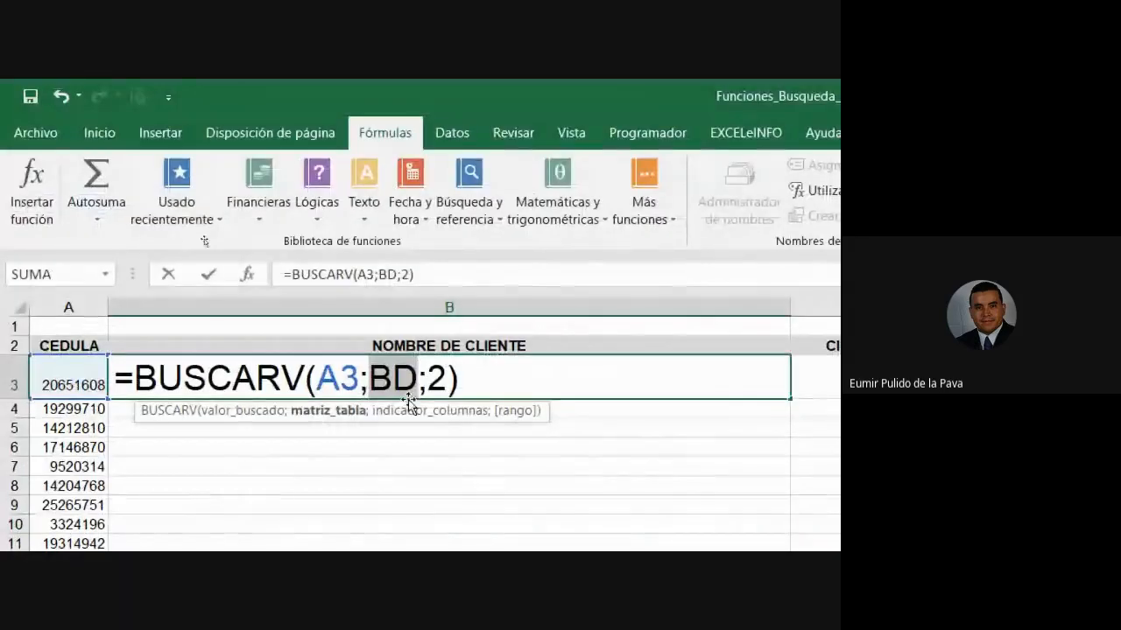
left_click(452, 379)
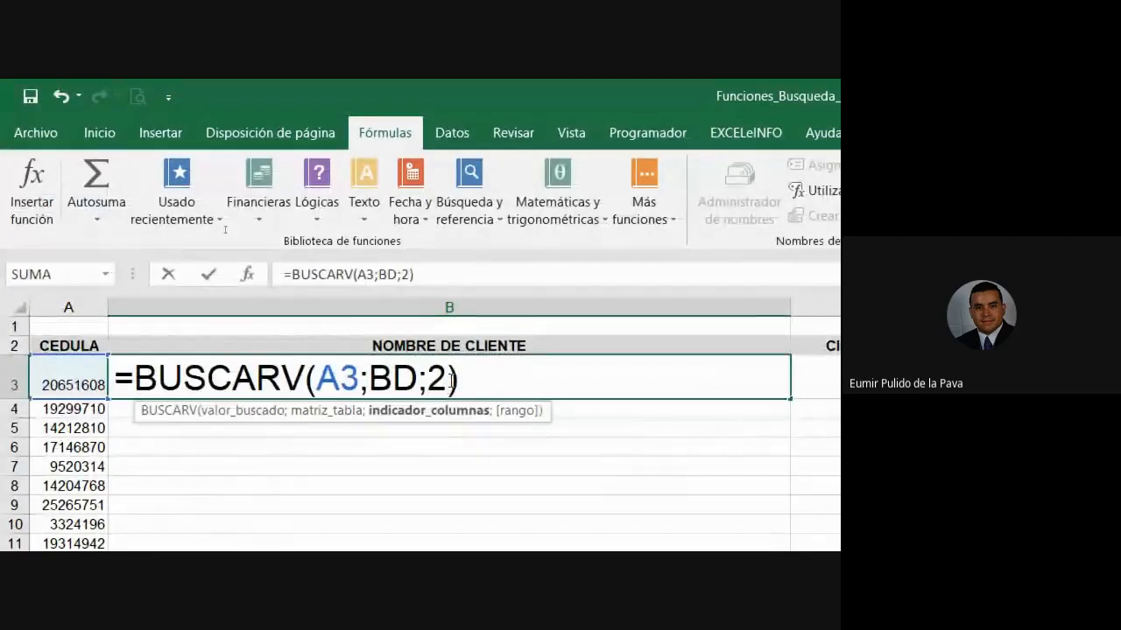
type(";")
key("Down")
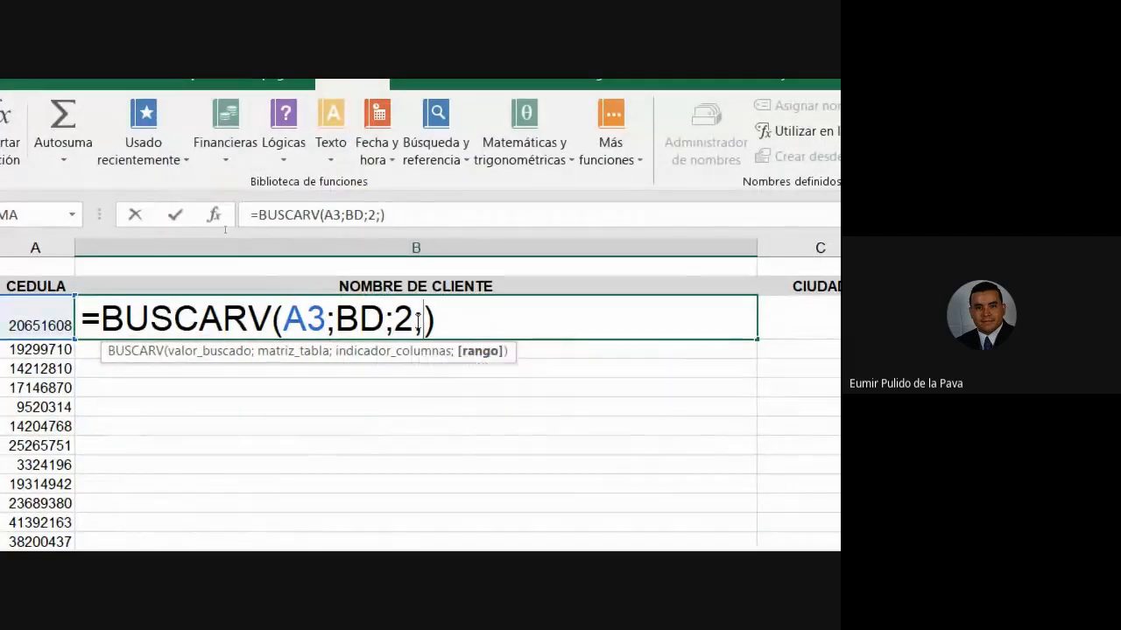
key("Tab")
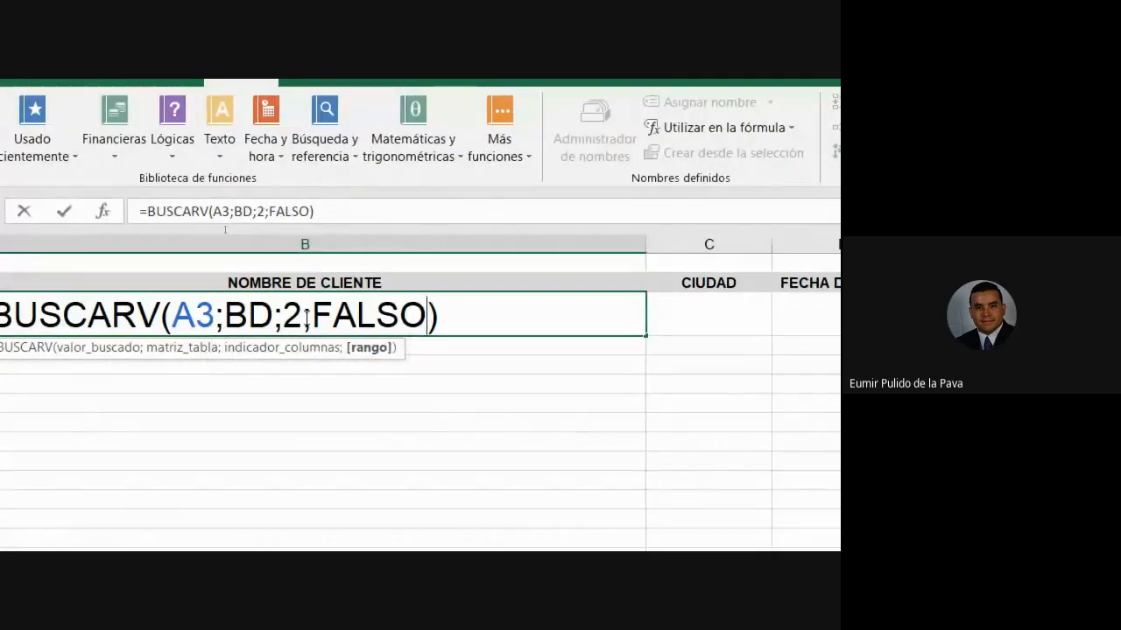
key("Return")
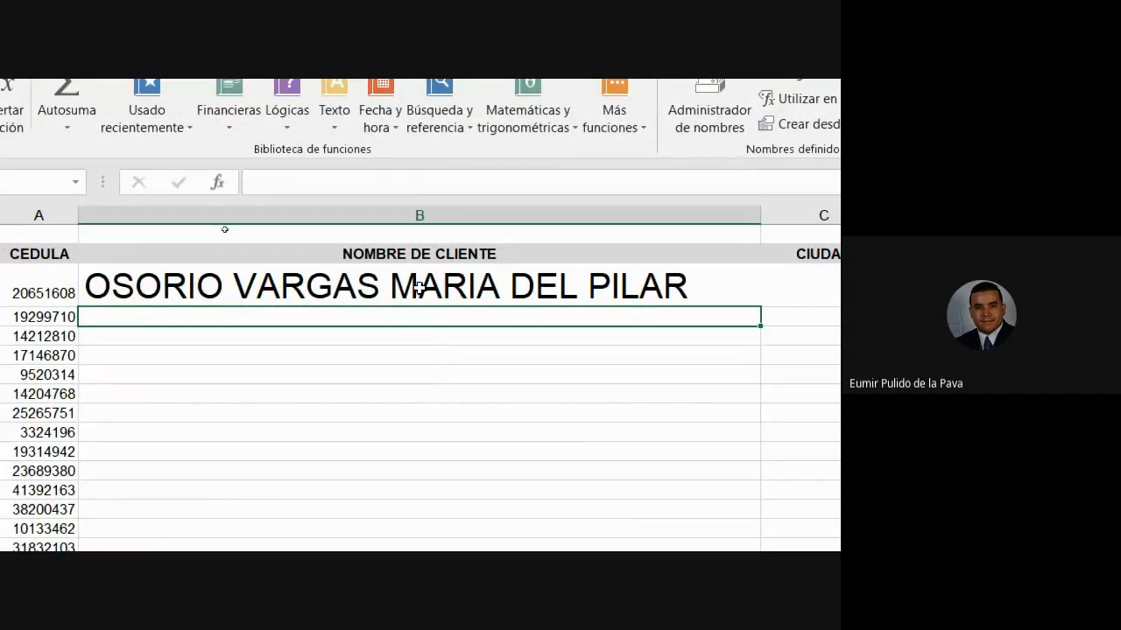
- Copy B3's lookup into C3, inspect its shifted reference, and cancel the edit
left_click(418, 288)
left_click_drag(760, 306, 844, 310)
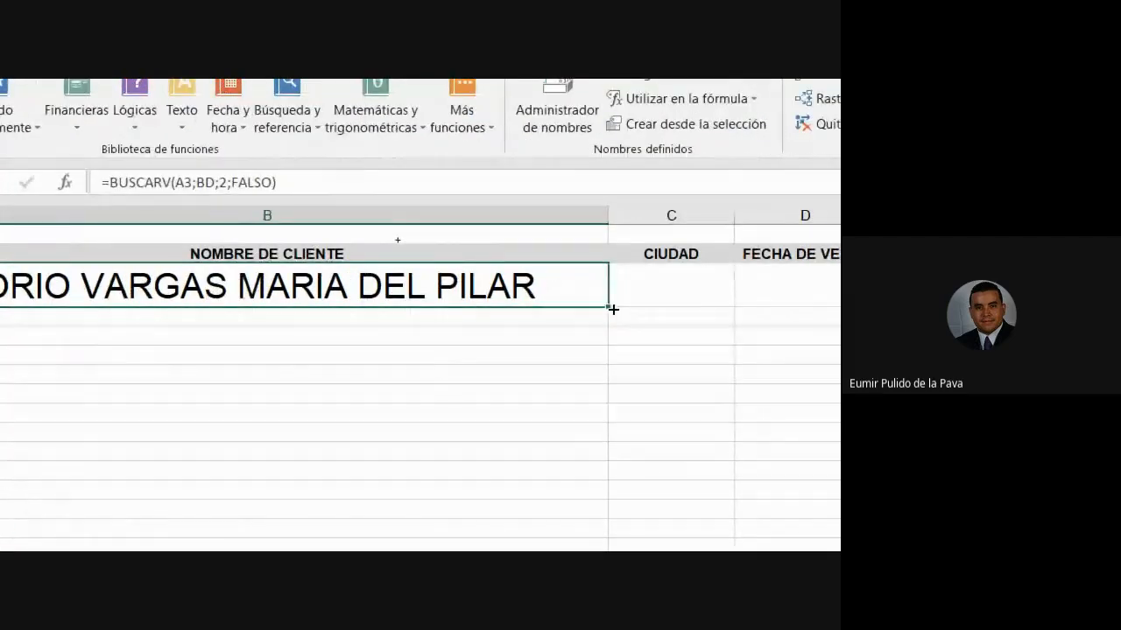
left_click_drag(692, 309, 700, 309)
left_click_drag(731, 216, 700, 215)
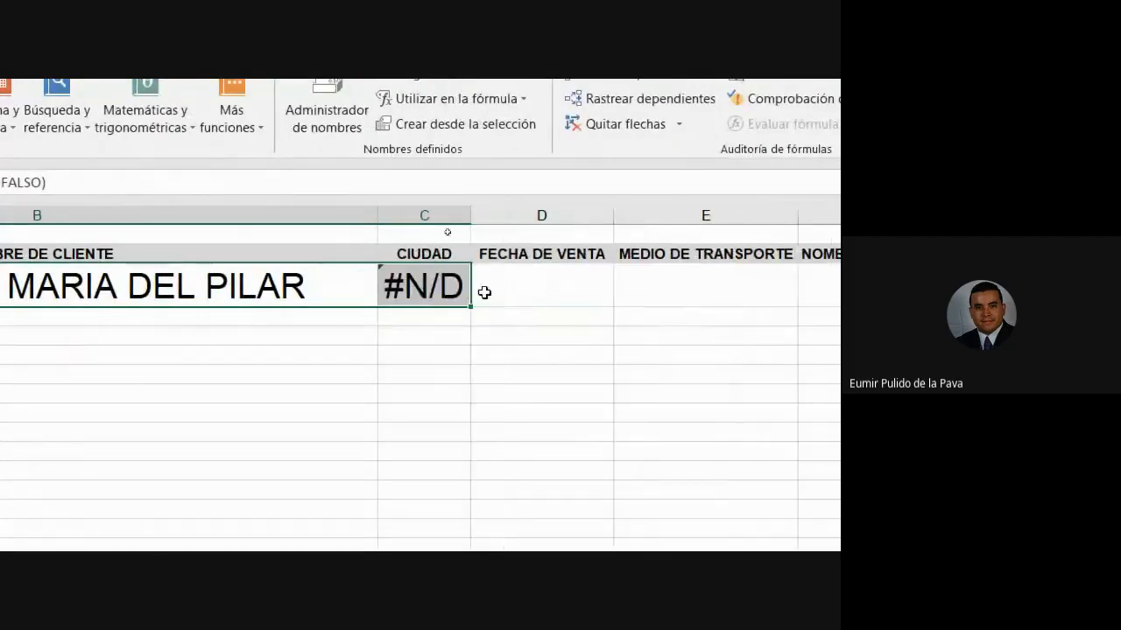
double_click(428, 286)
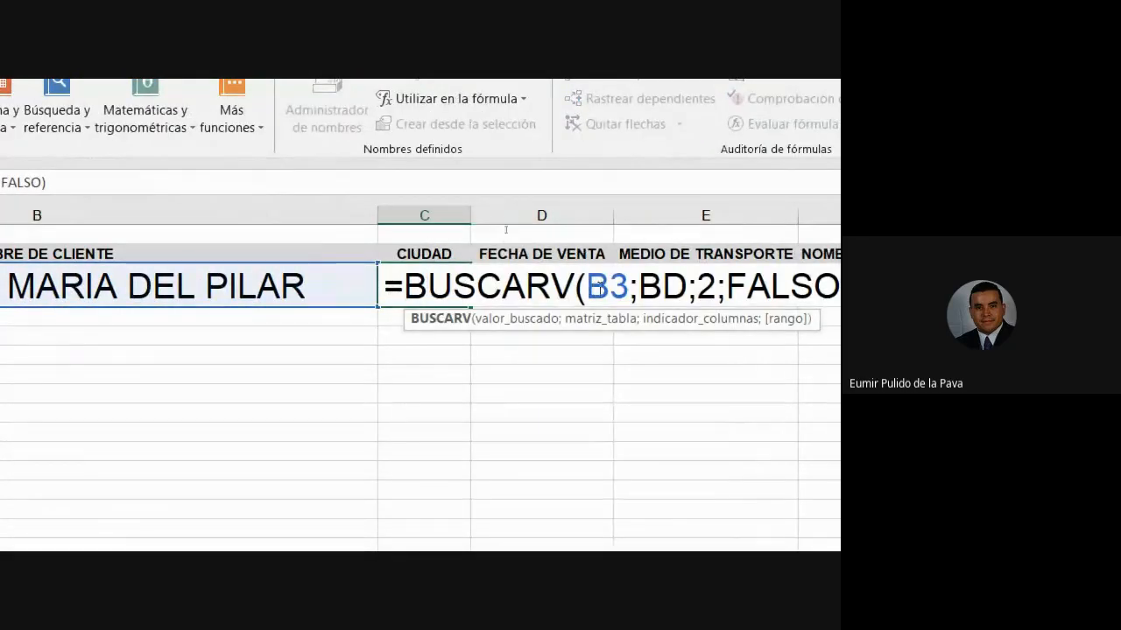
double_click(604, 301)
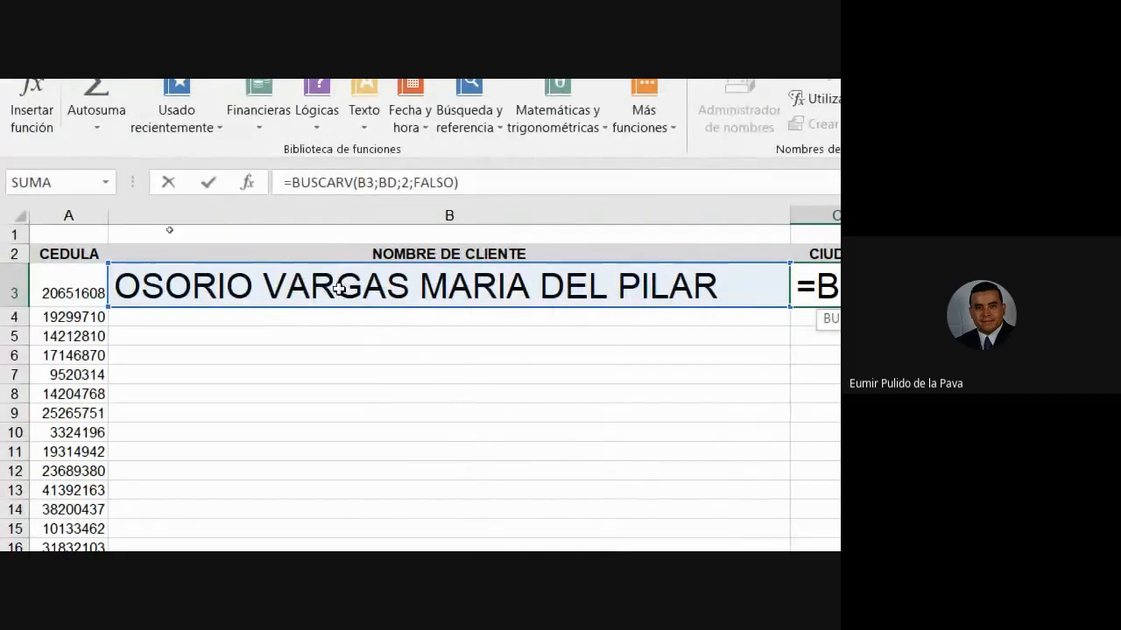
key("Escape")
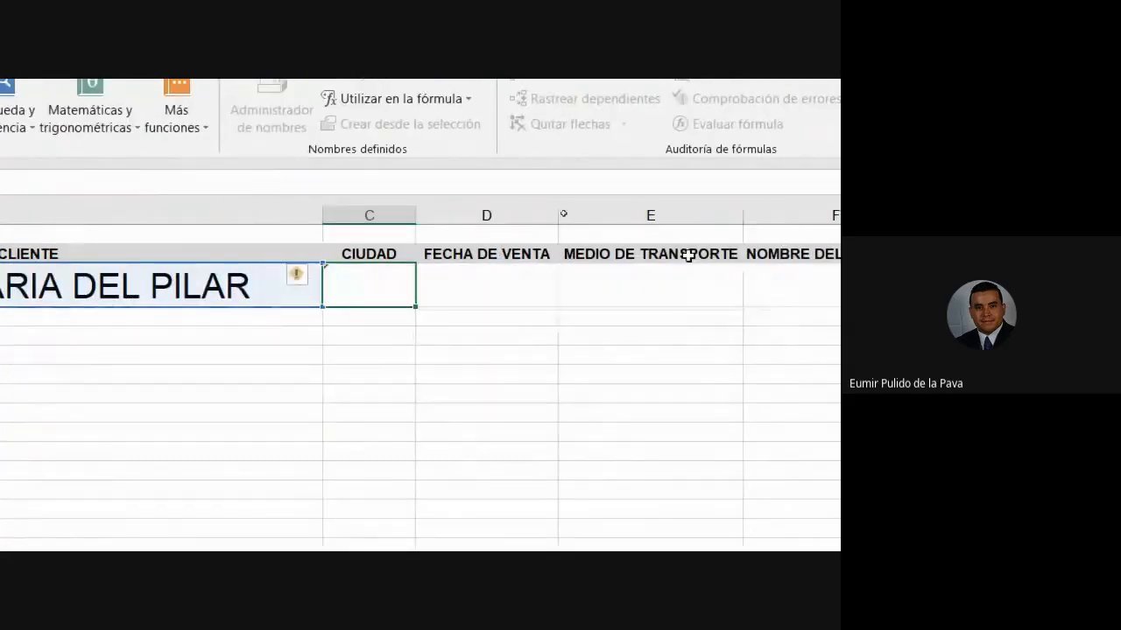
- Lock B3's lookup value to column A as $A3
double_click(269, 281)
left_click(269, 280)
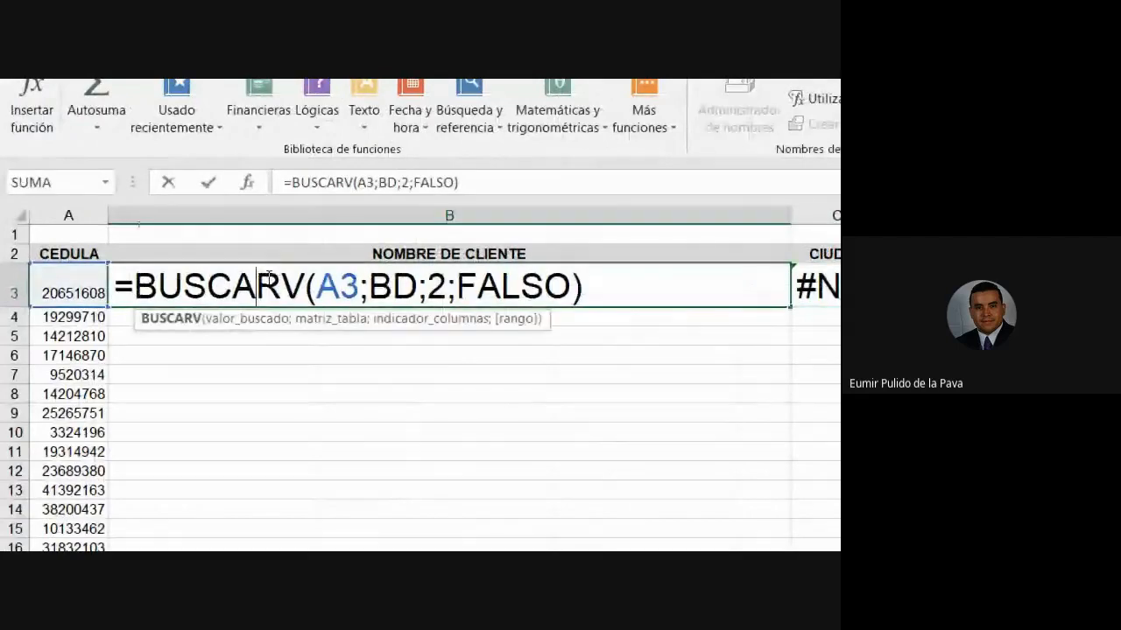
left_click(339, 286)
key("F4")
key("F4")
key("F4")
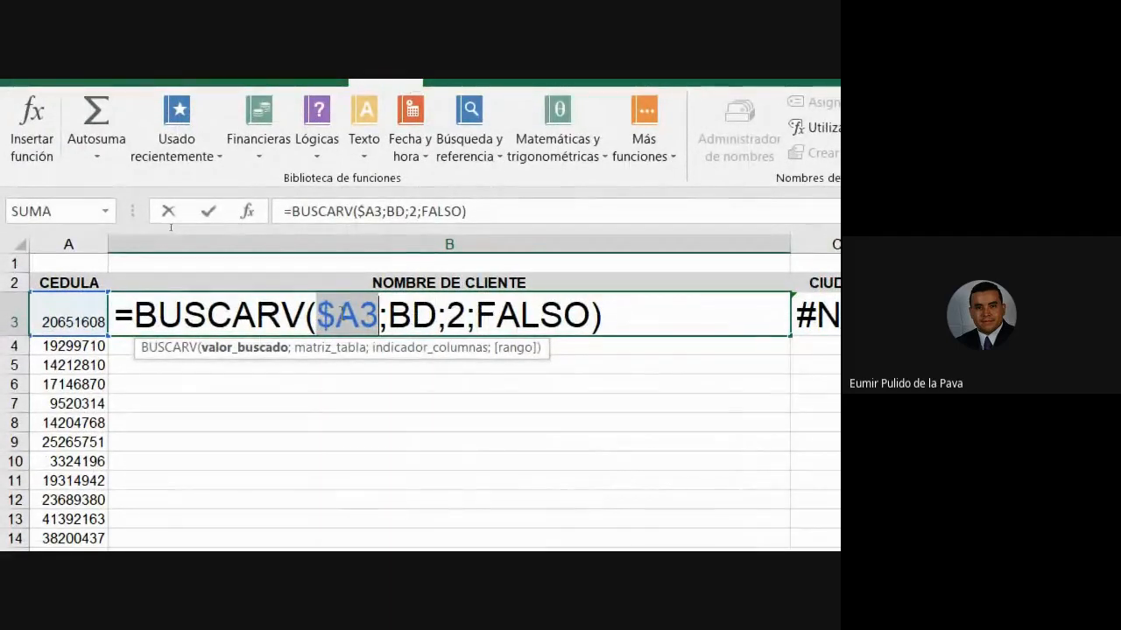
key("Return")
- Copy the corrected B3 formula into C3 and widen column C
left_click(470, 323)
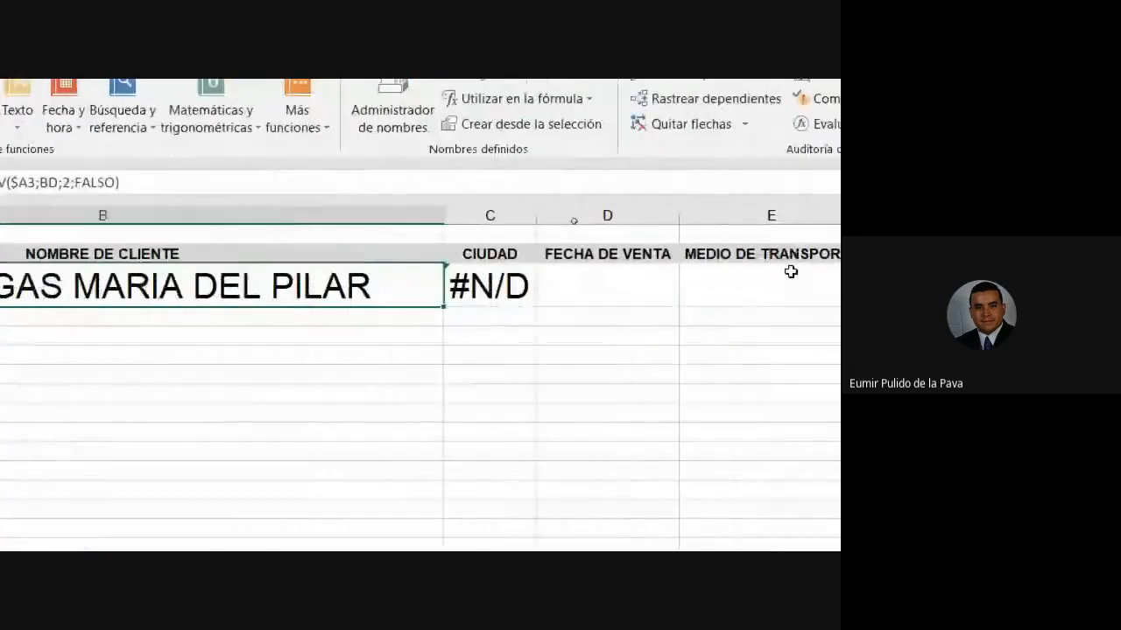
left_click_drag(444, 307, 505, 313)
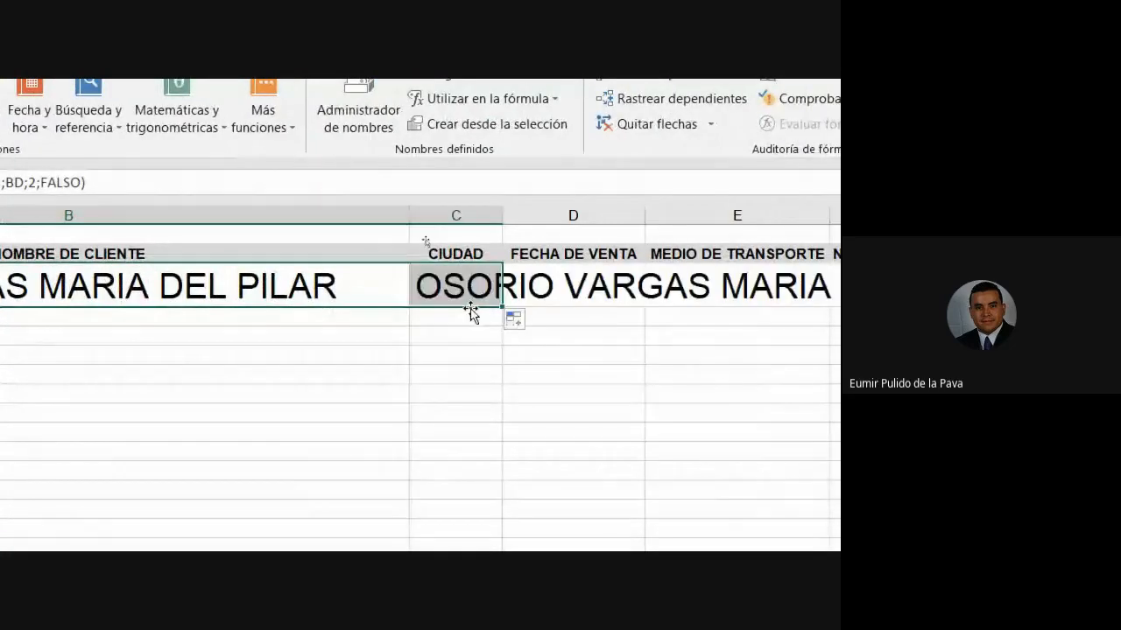
double_click(462, 284)
left_click_drag(618, 287, 681, 291)
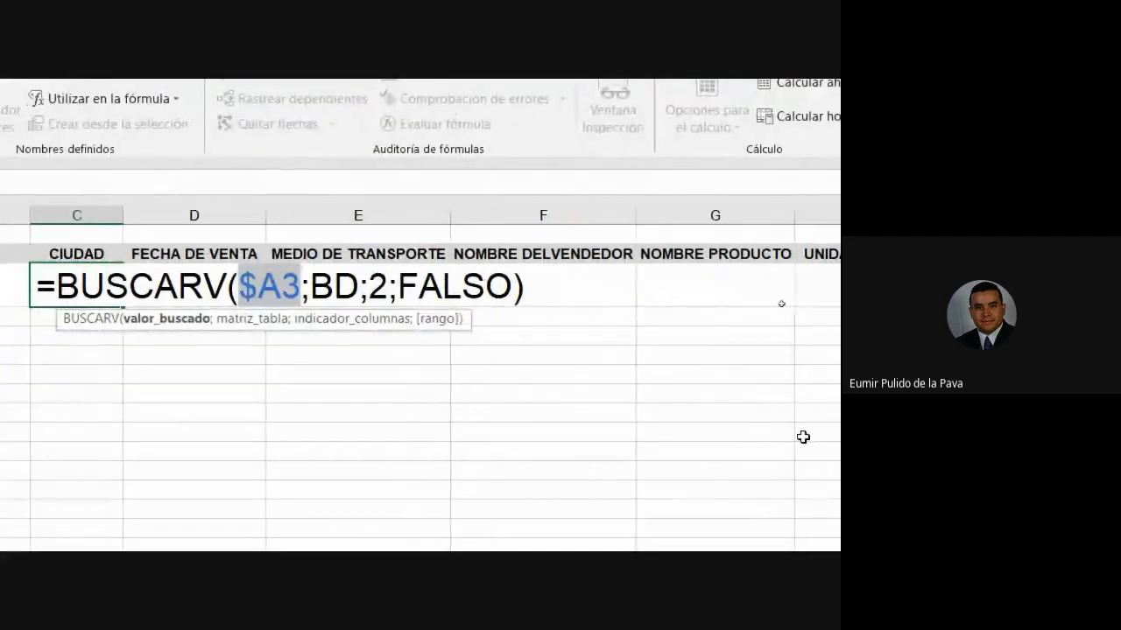
key("Return")
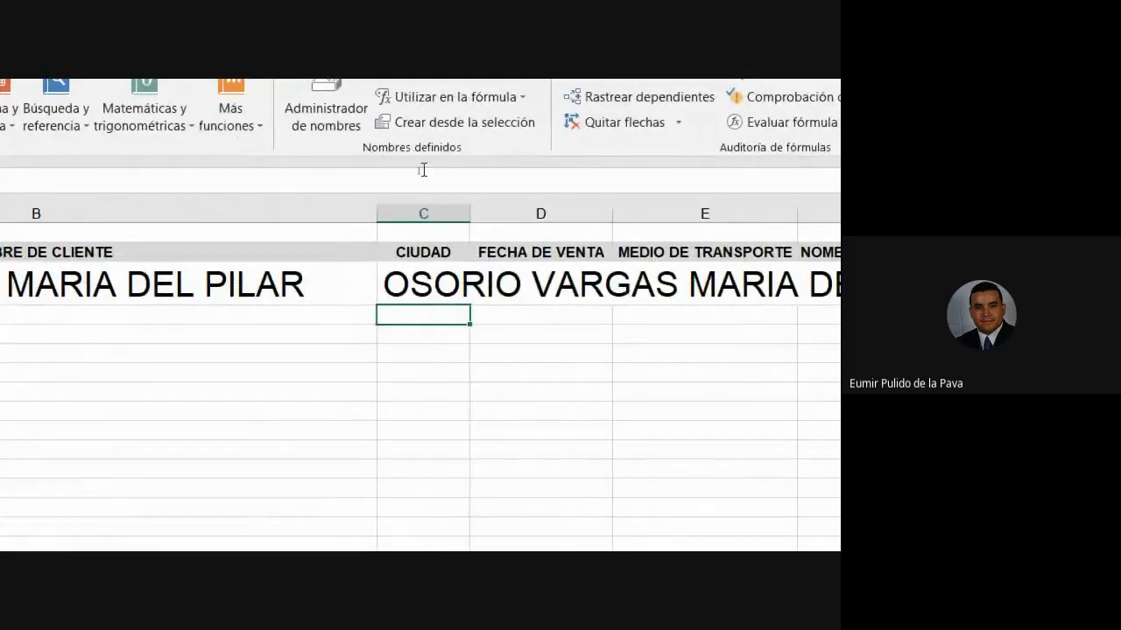
left_click_drag(469, 214, 1112, 215)
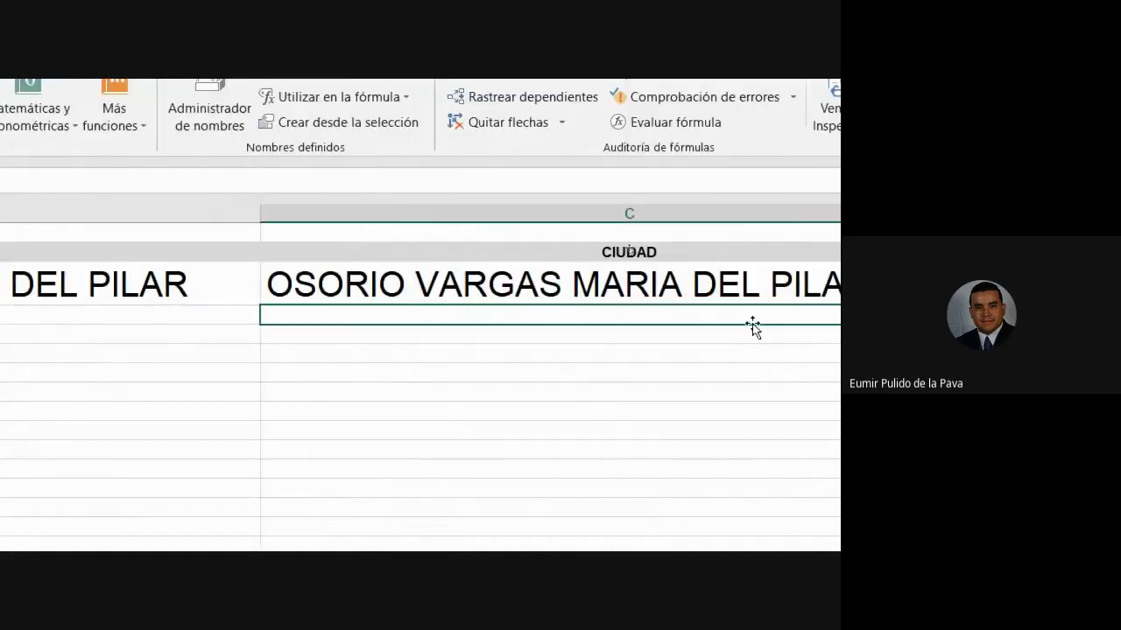
- Change C3's column number from 2 to 3 so it returns BOGOTA
double_click(511, 281)
left_click(624, 301)
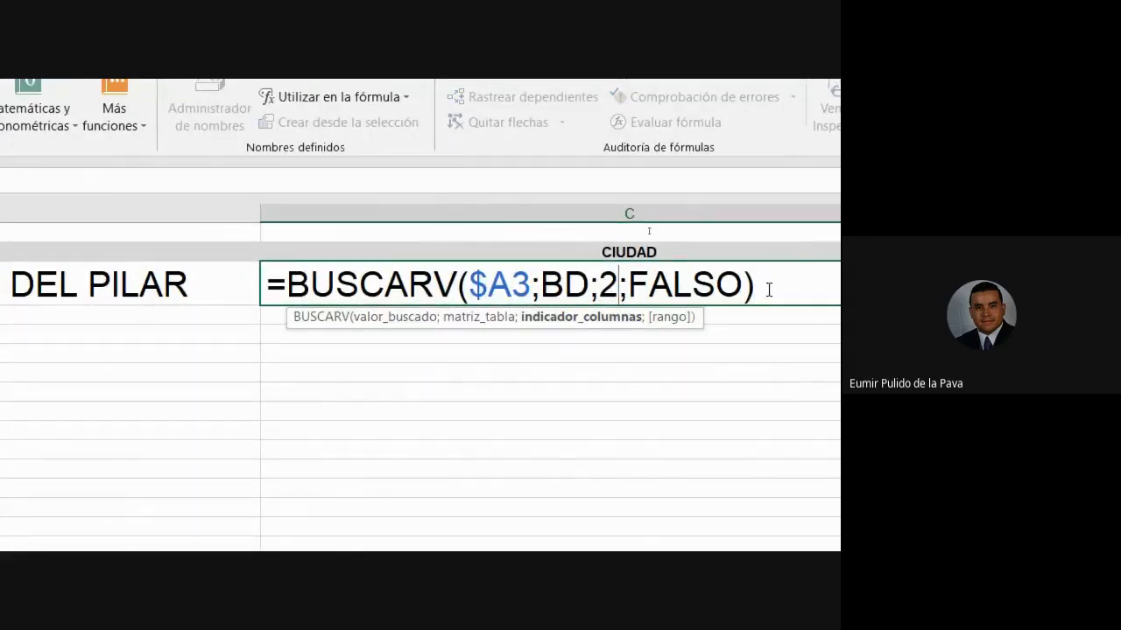
key("BackSpace")
type("3")
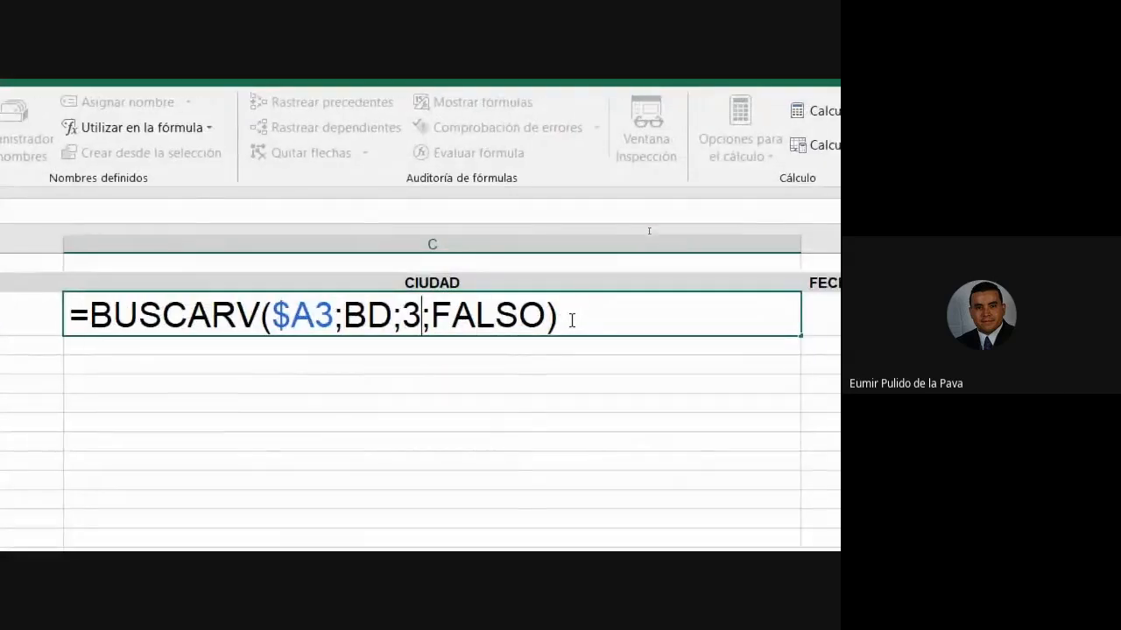
key("Return")
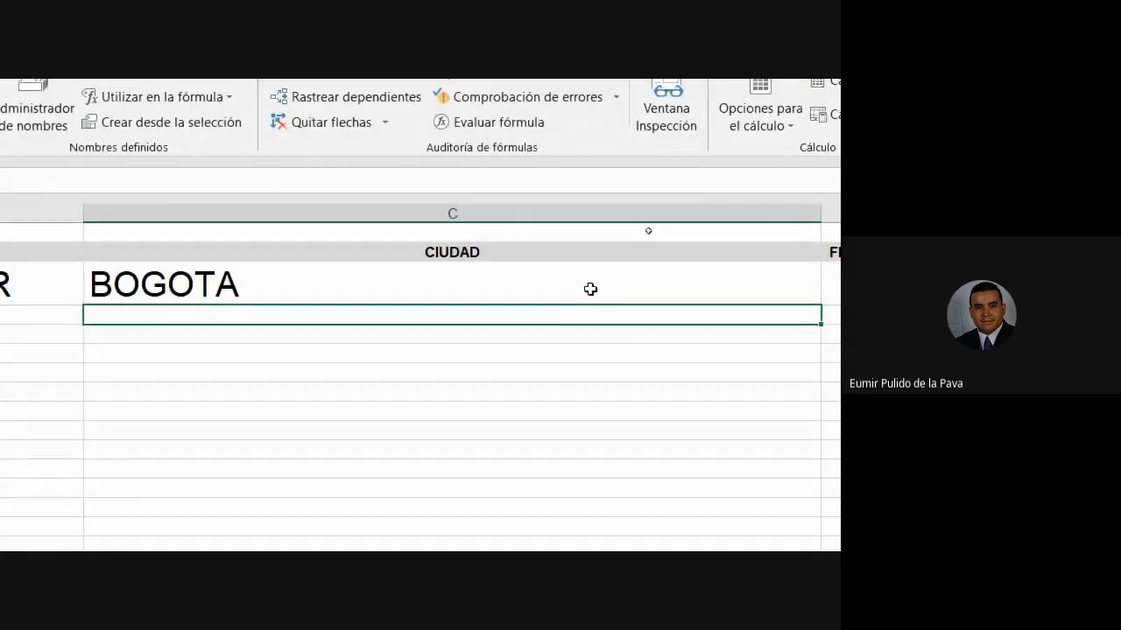
left_click(590, 289)
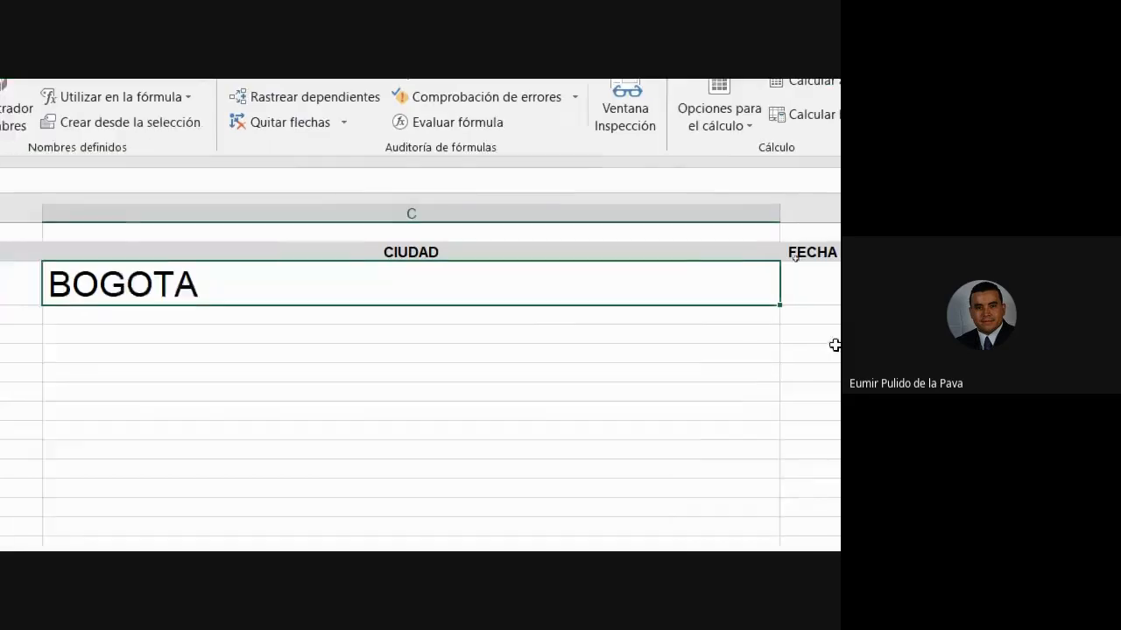
- Copy the city lookup into D3 and change its column number from 3 to 4, showing 39179
double_click(751, 213)
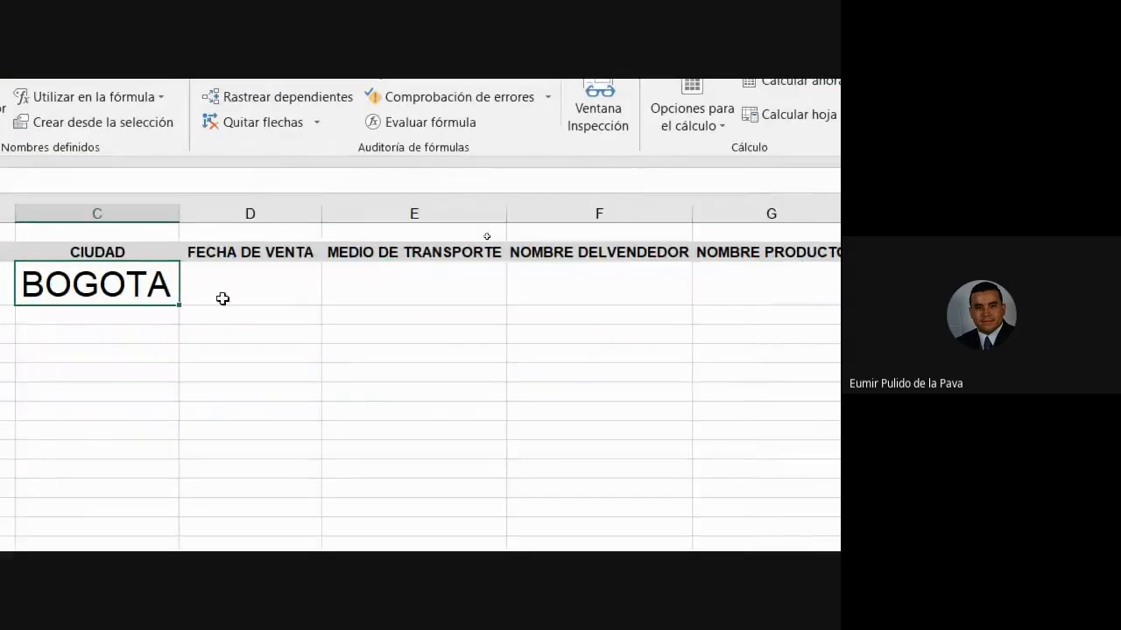
left_click_drag(180, 307, 313, 308)
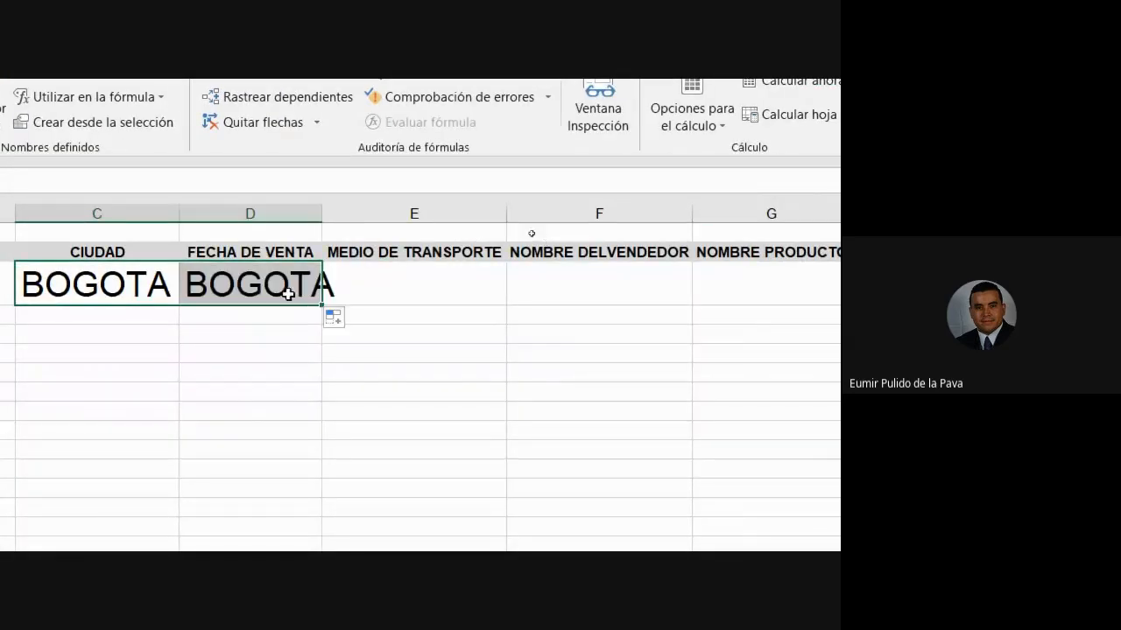
double_click(314, 219)
double_click(288, 283)
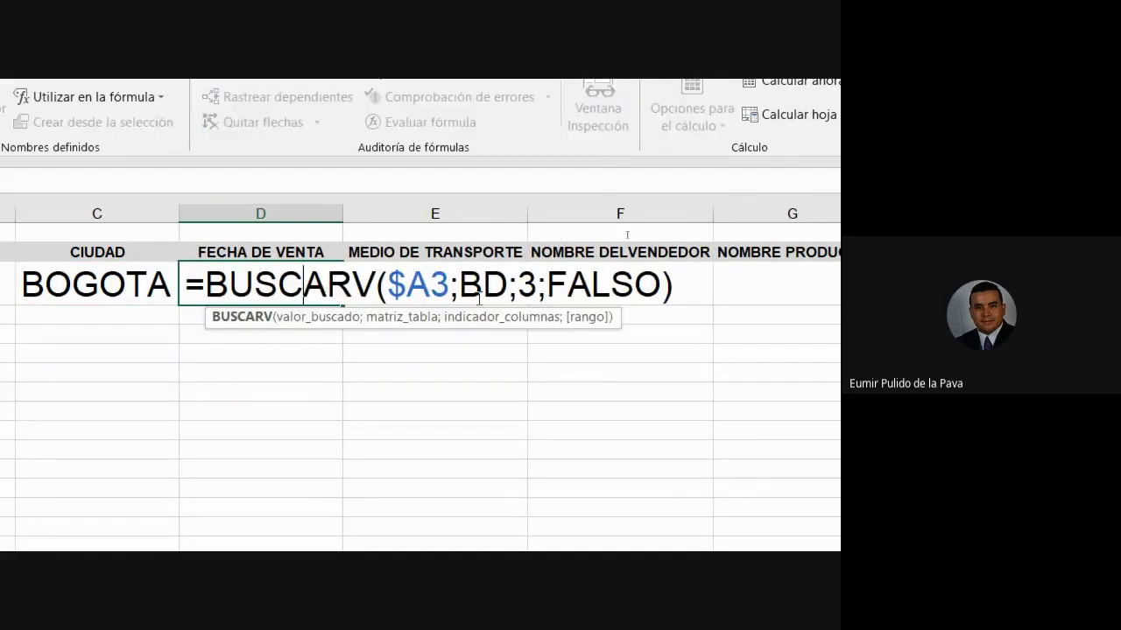
left_click(527, 285)
key("BackSpace")
type("4")
key("Return")
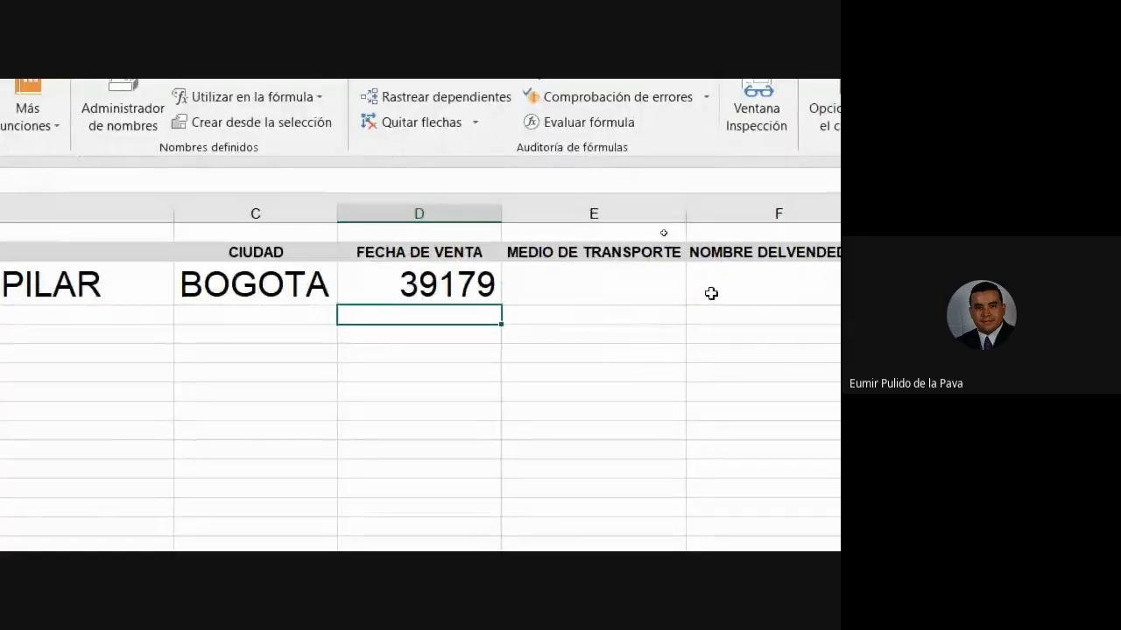
left_click(427, 288)
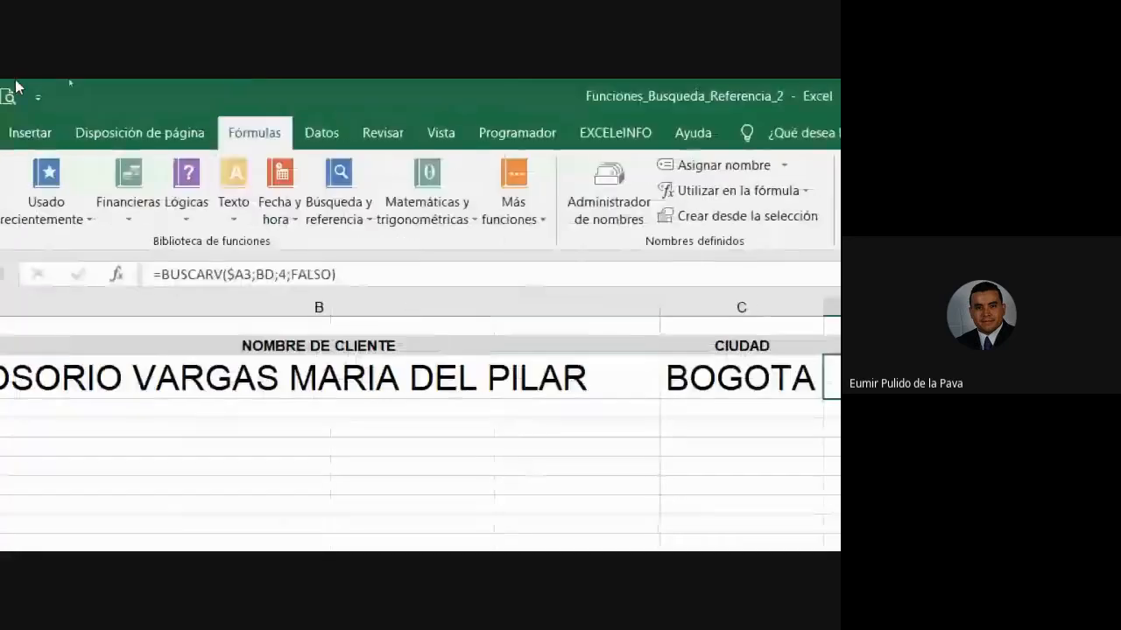
- Apply the Fecha corta number format to D3 so it reads 7/04/2007
left_click(42, 132)
left_click(97, 138)
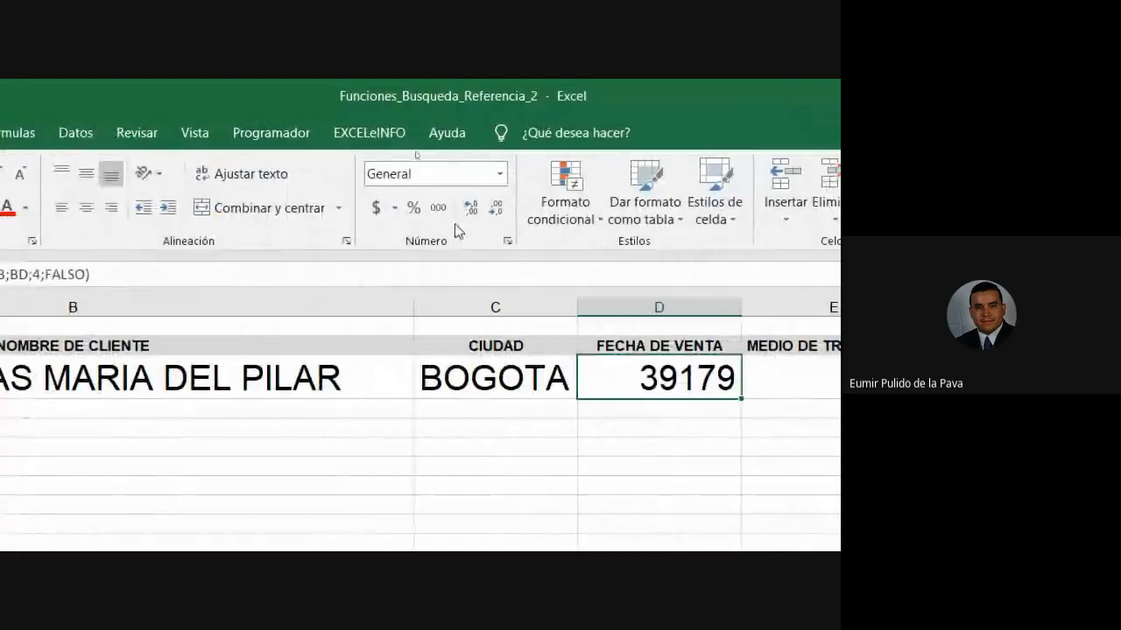
left_click(500, 173)
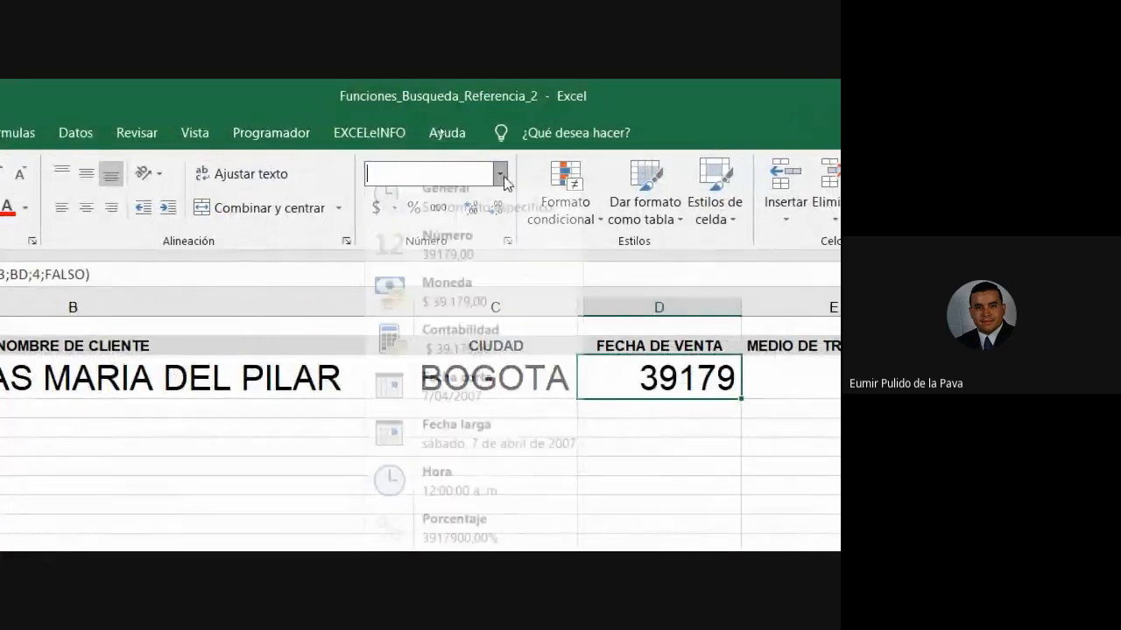
left_click(446, 406)
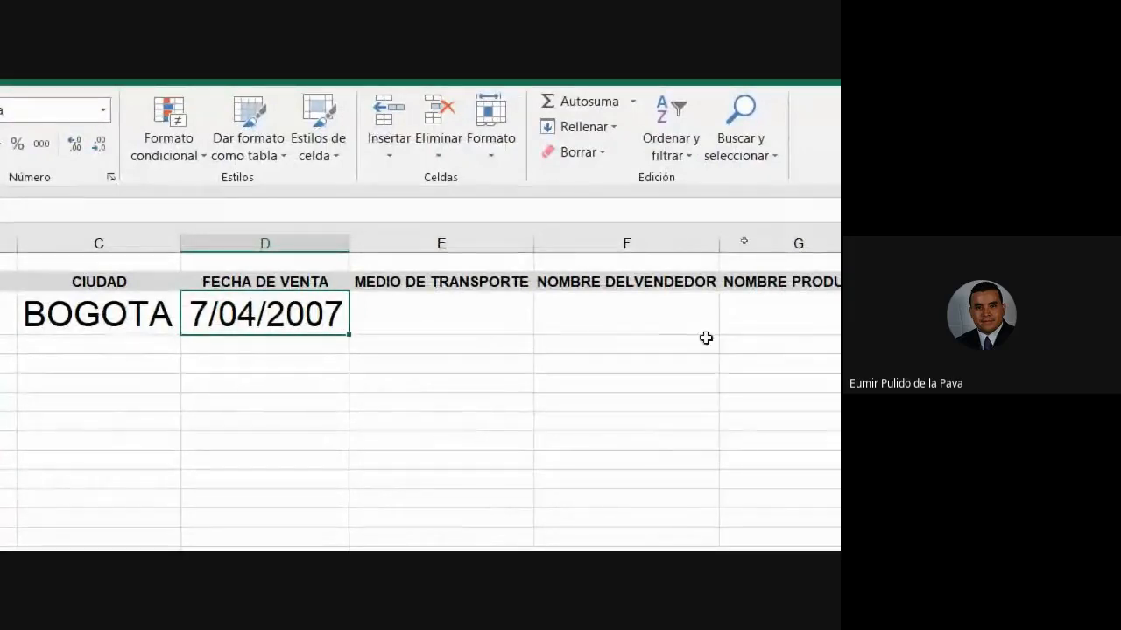
left_click(459, 313)
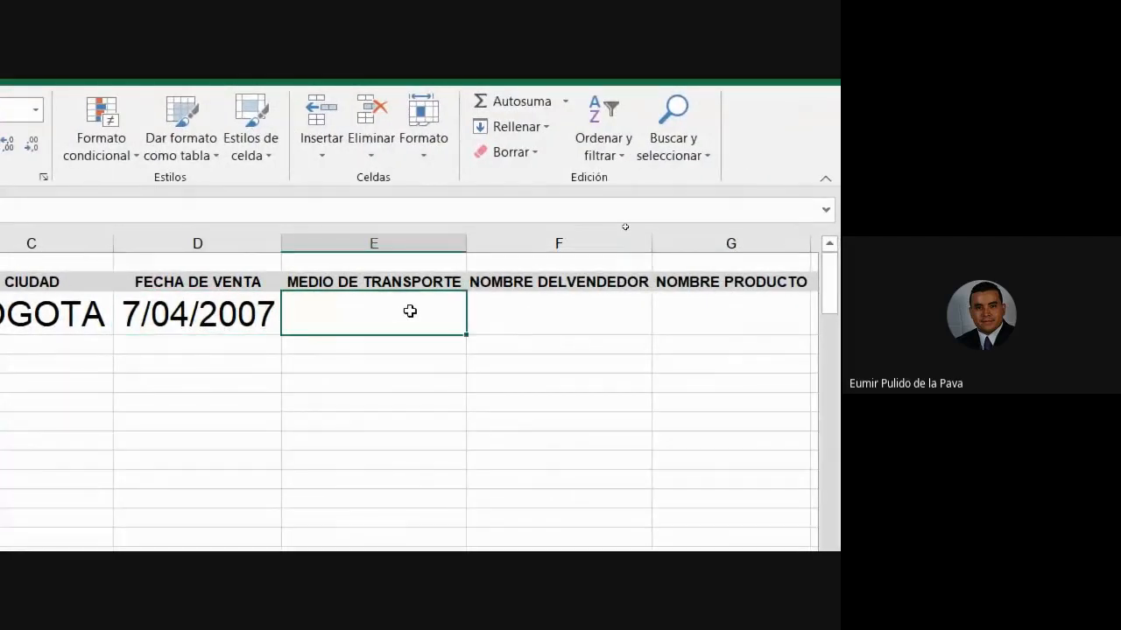
left_click(530, 242)
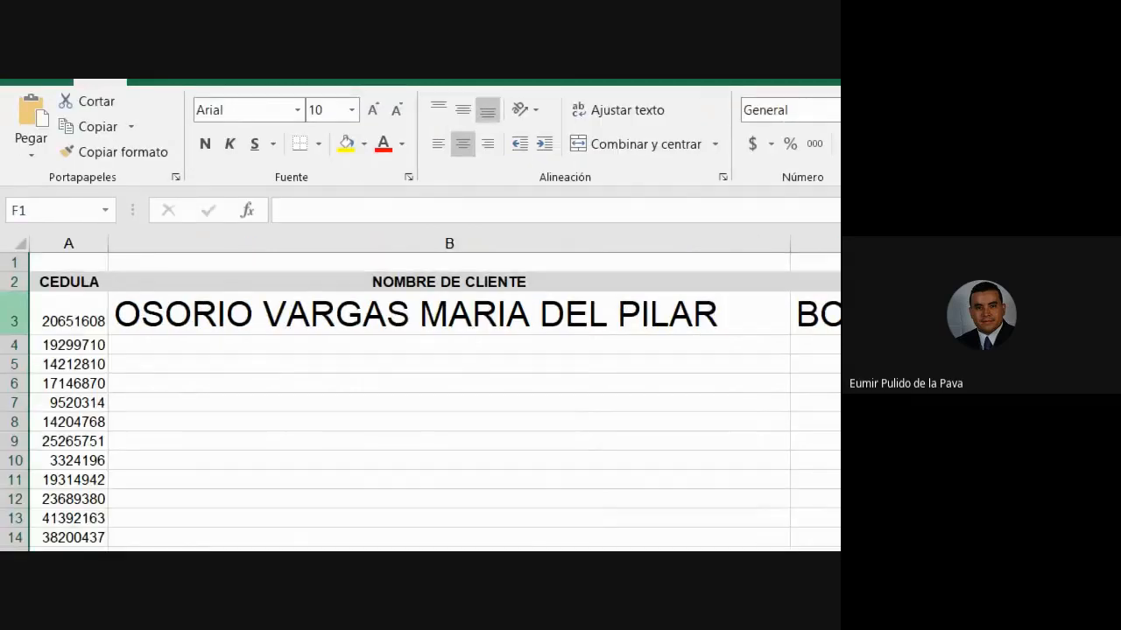
left_click(88, 266)
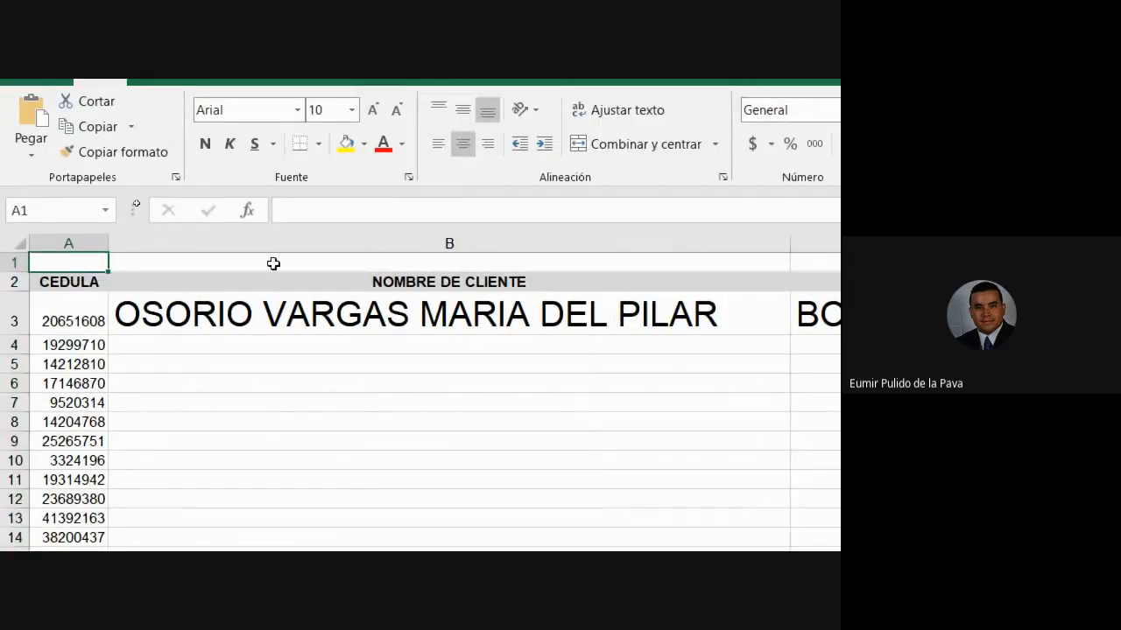
left_click(273, 264)
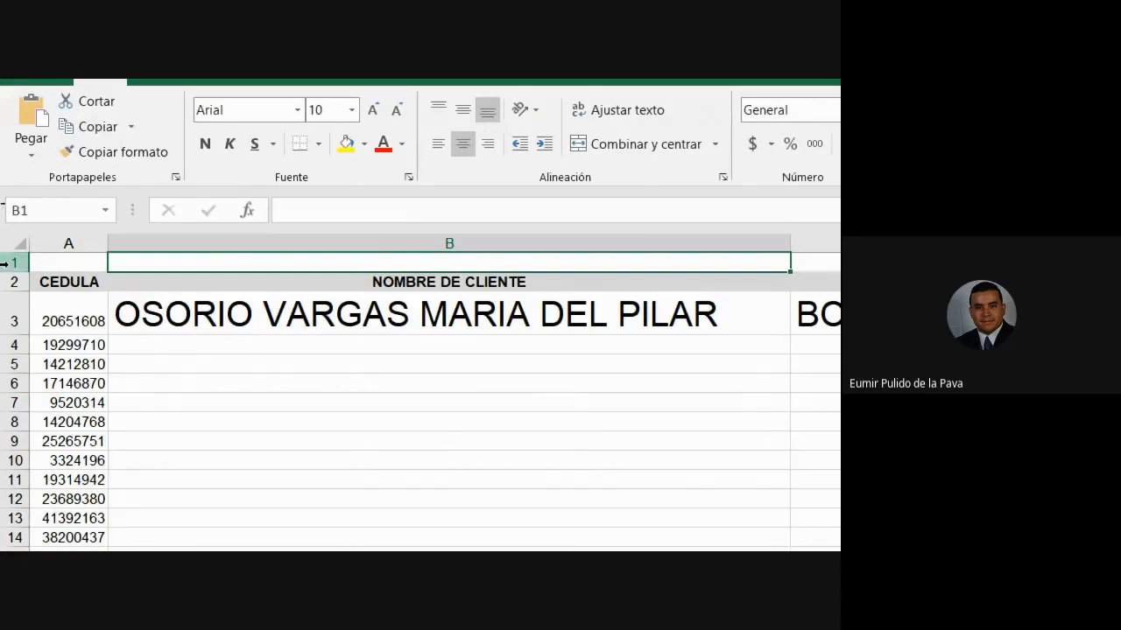
- Fill row 1 from A1 to J1 with yellow
left_click(47, 262)
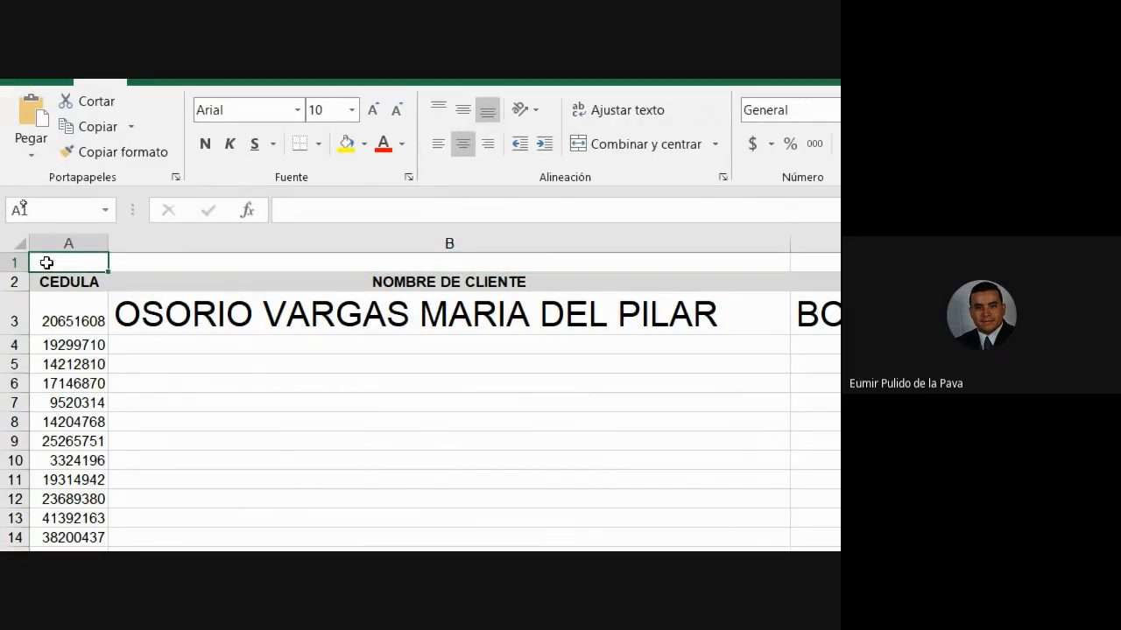
key("shift+Right")
key("shift+Right")
key("shift+Right")
key("shift+Right")
left_click_drag(37, 138, 390, 311)
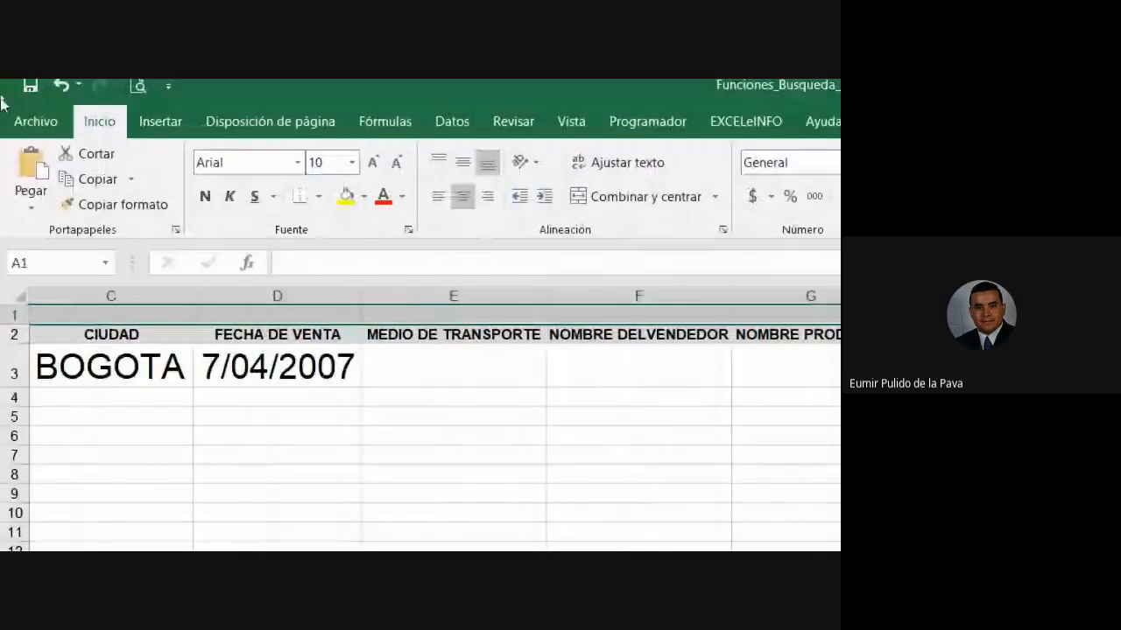
left_click(346, 196)
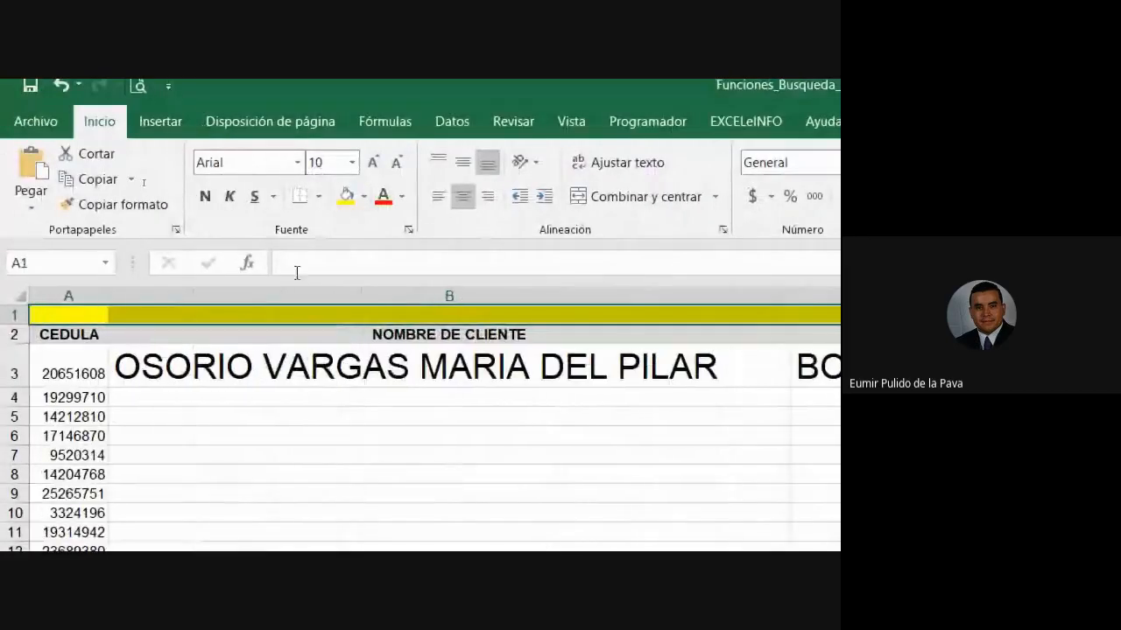
- Enter 1 and 2 in A1:B1 and extend the number series across row 1
left_click(87, 312)
type("1")
left_click(329, 313)
type("2")
key("Return")
left_click_drag(46, 313, 613, 324)
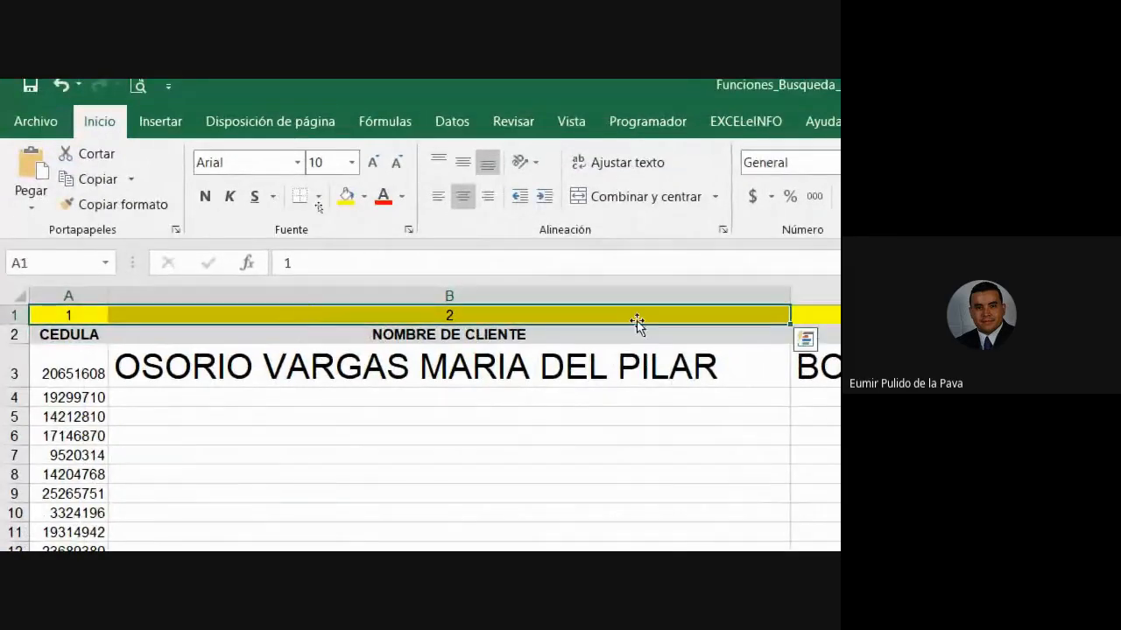
left_click_drag(790, 323, 355, 390)
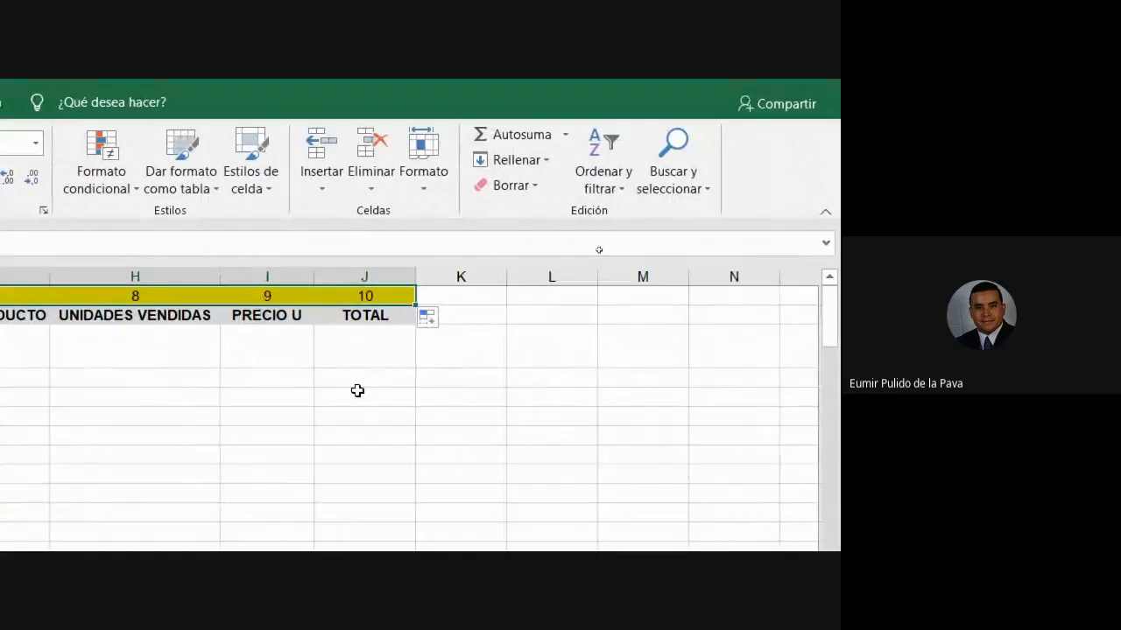
left_click(364, 277)
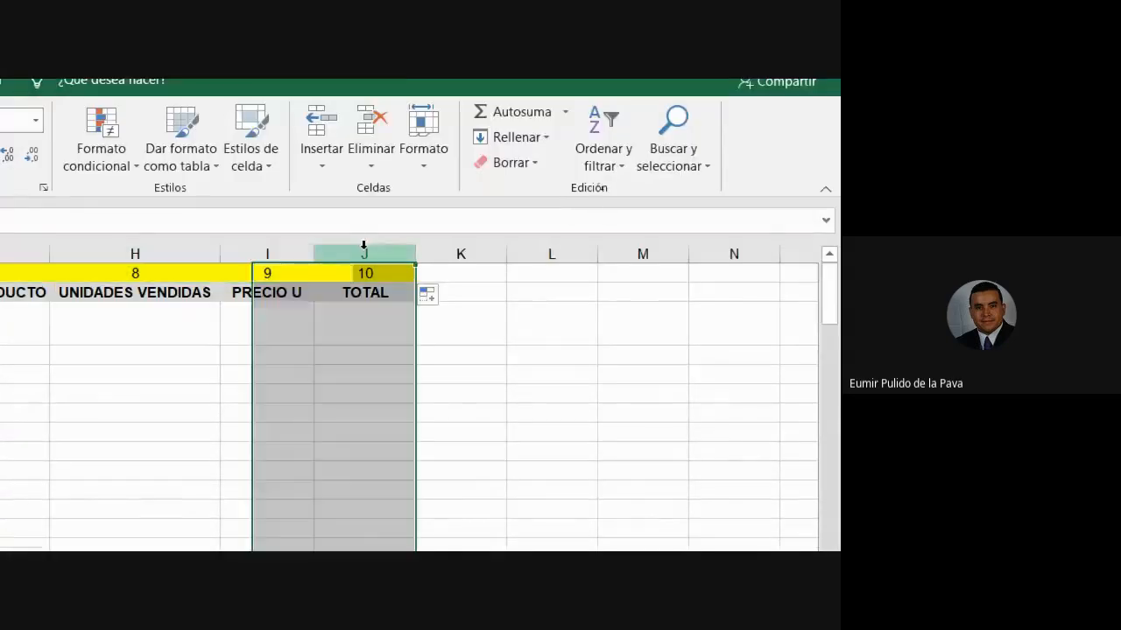
left_click(364, 273)
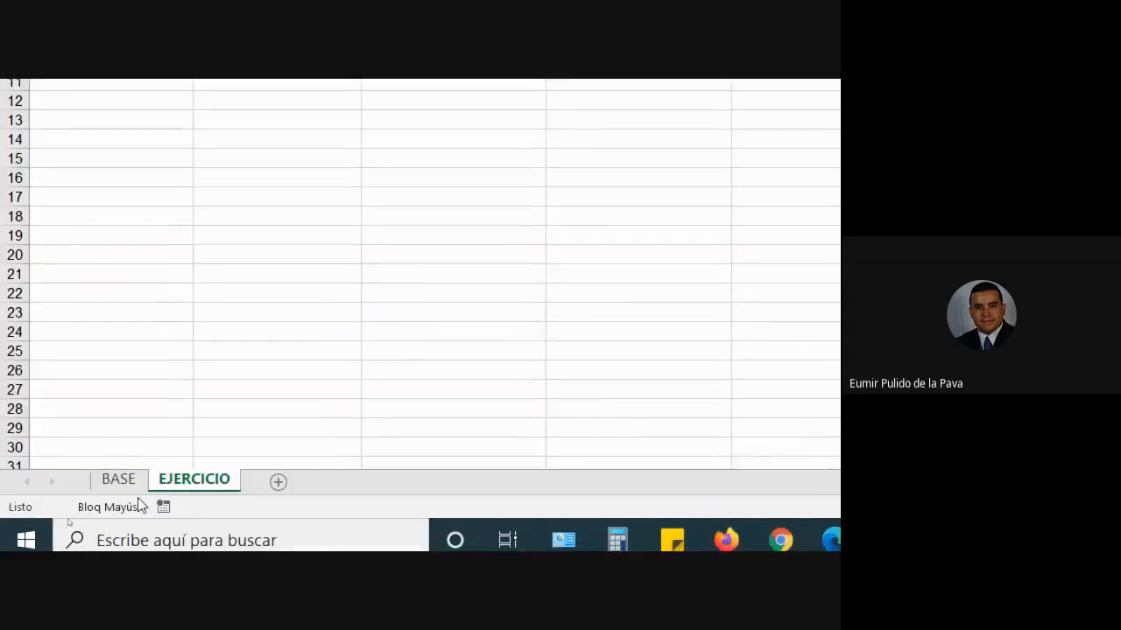
- Compare the numbering with the BASE sheet headers, then return to B3 on EJERCICIO
left_click(119, 481)
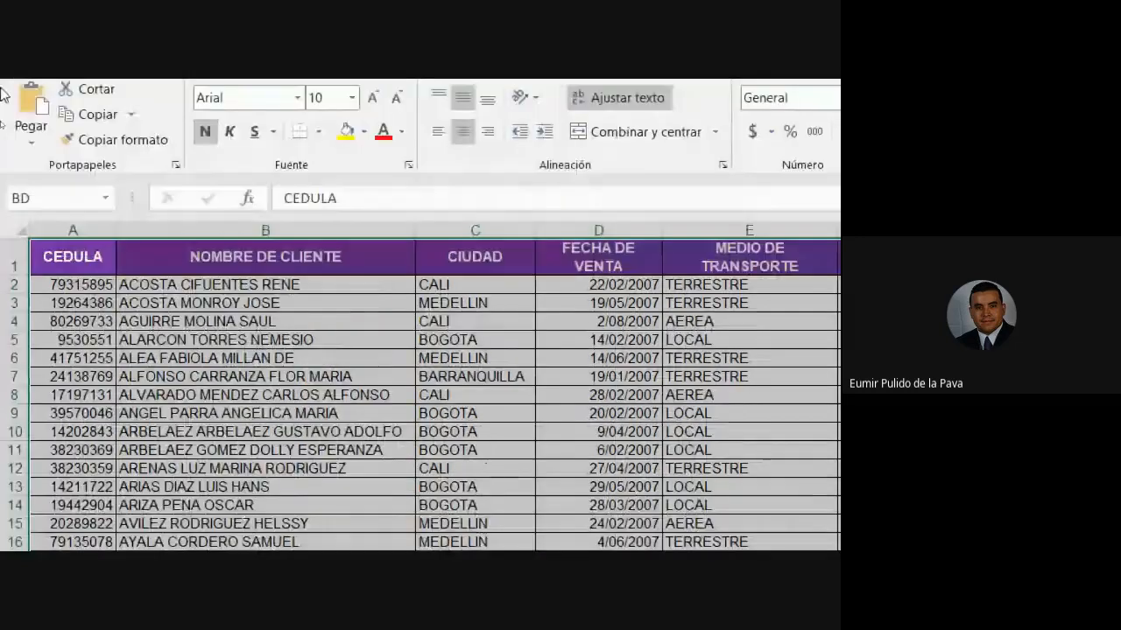
left_click(153, 267)
key("Right")
key("Right")
key("Right")
key("Right")
key("Right")
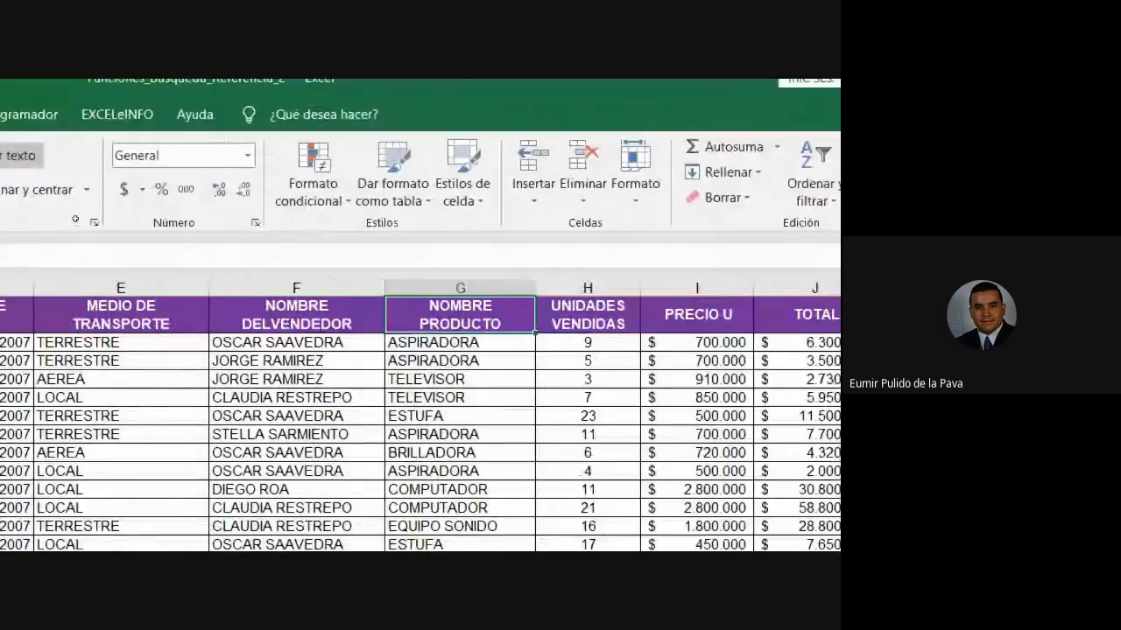
key("Right")
key("Right")
key("Right")
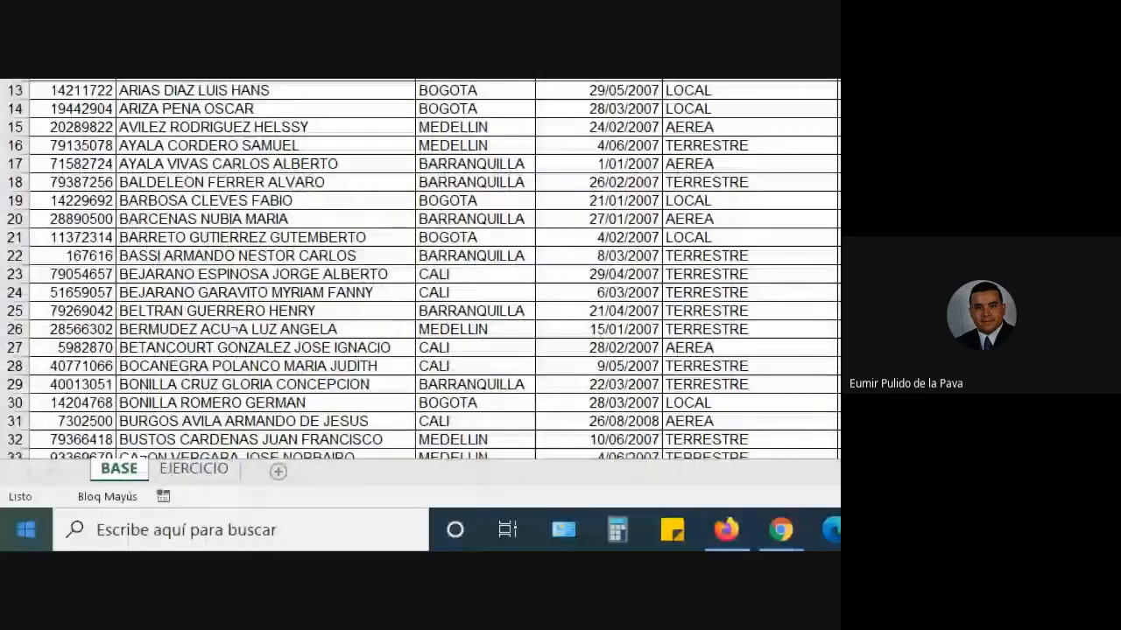
left_click(194, 469)
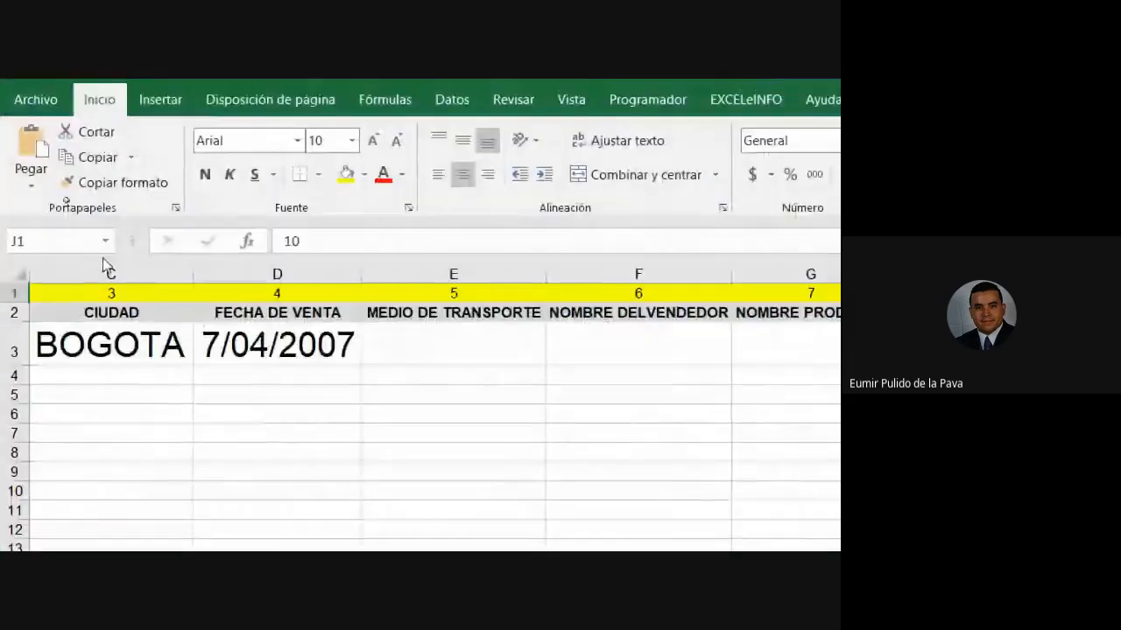
left_click(285, 137)
key("Left")
key("Left")
key("Left")
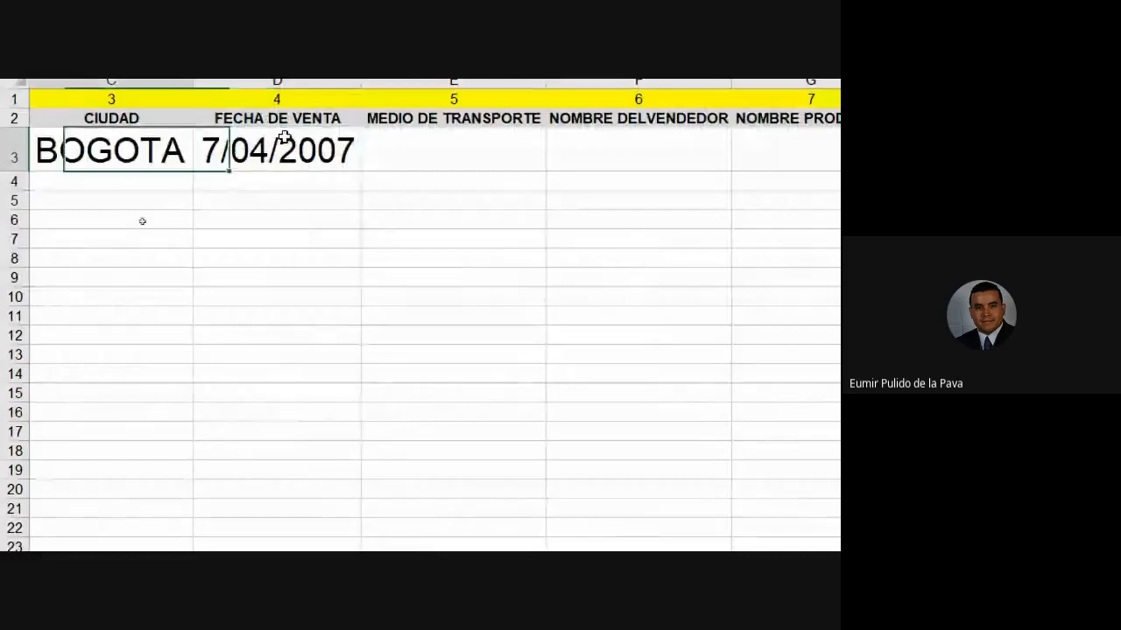
key("Right")
- Replace B3's fixed column number 2 with B$1, giving =BUSCARV($A3;BD;B$1;FALSO)
double_click(424, 315)
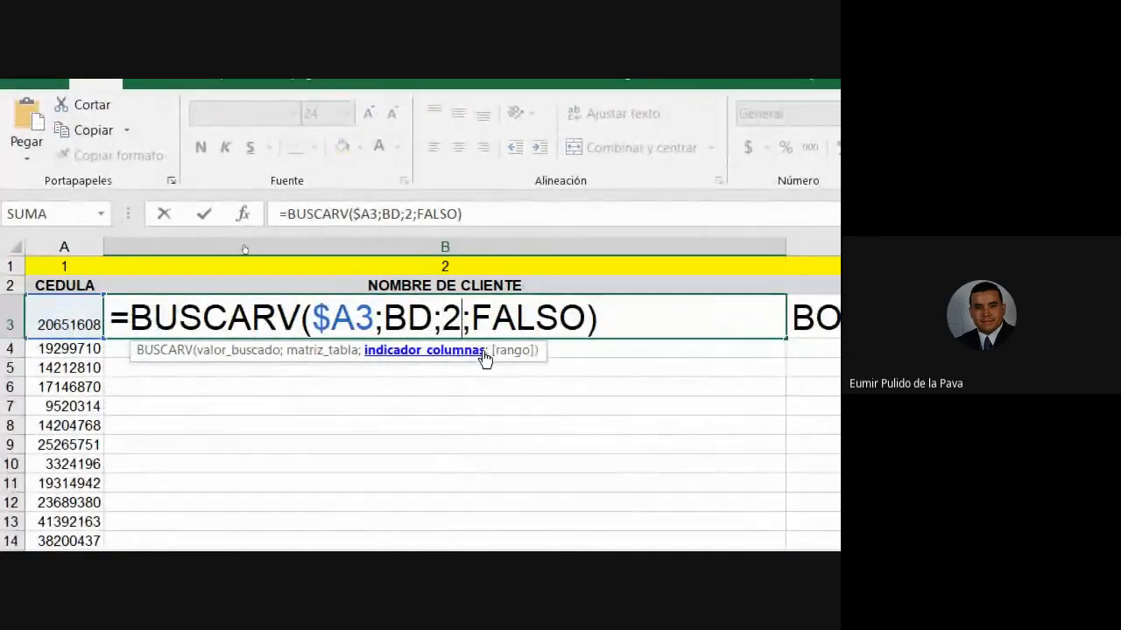
key("BackSpace")
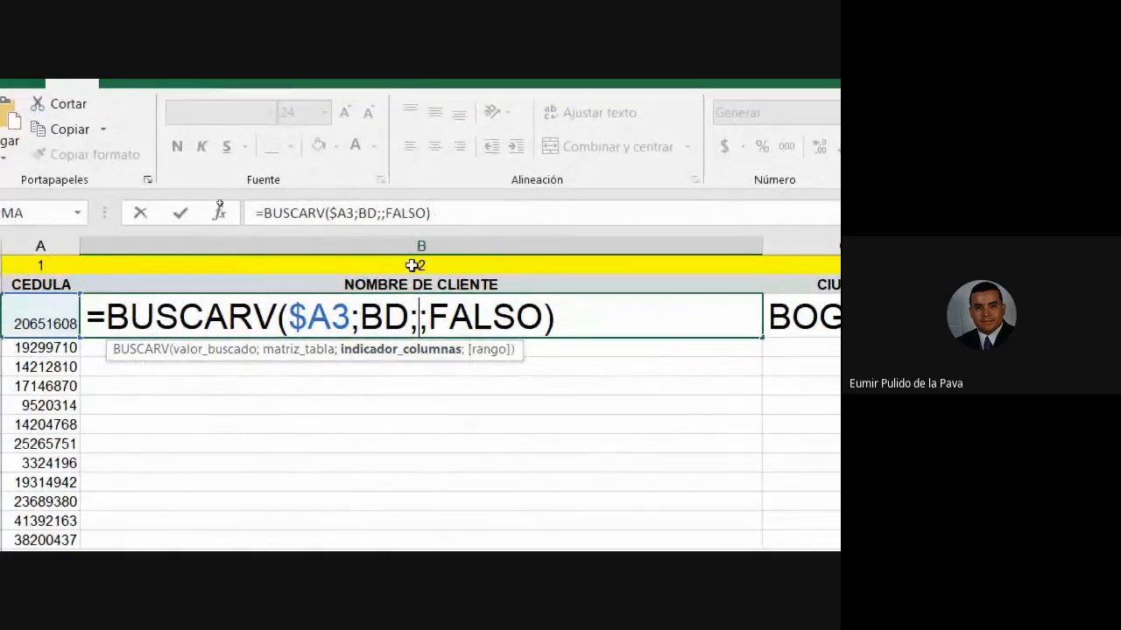
left_click(413, 262)
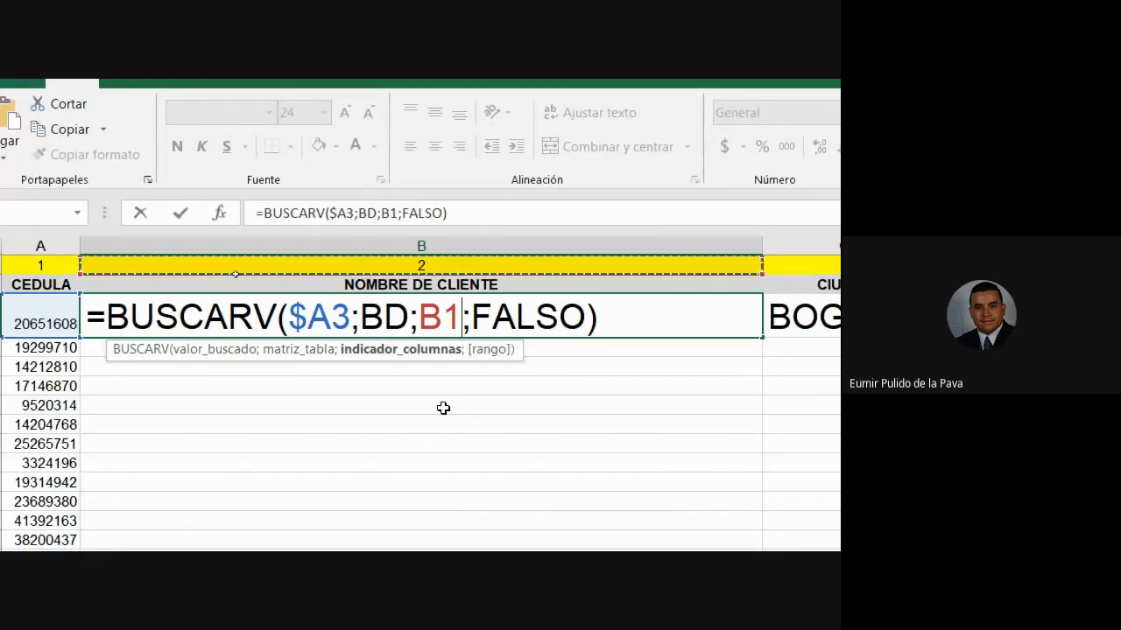
key("F4")
key("F4")
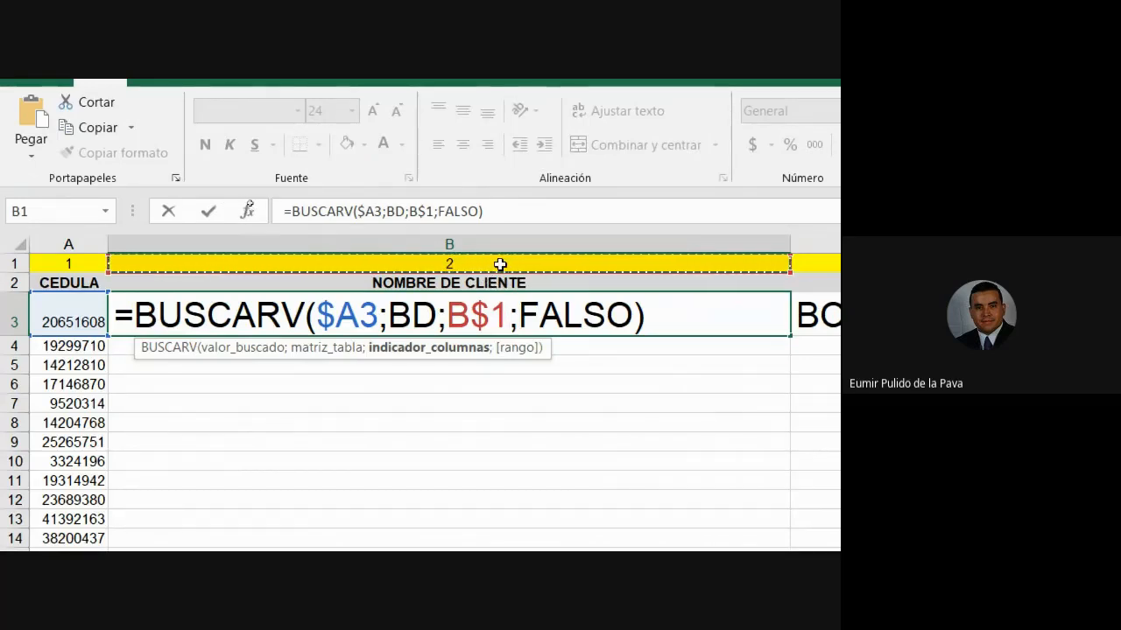
key("Return")
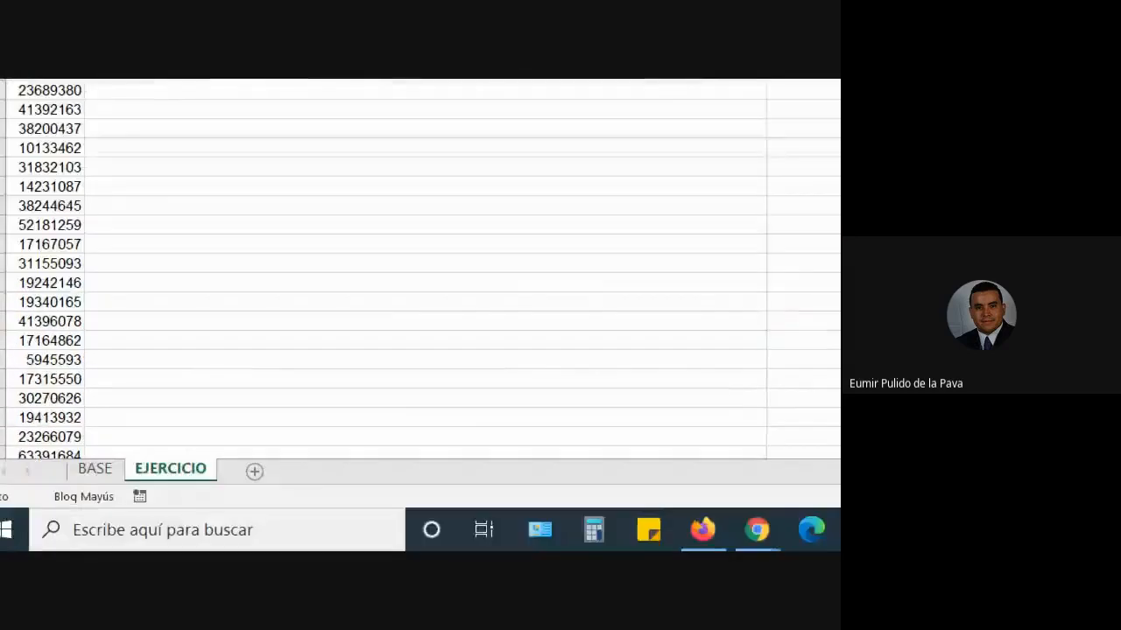
left_click(488, 530)
- Copy B3's lookup across the table and autofit the PRECIO U and TOTAL columns
left_click(253, 325)
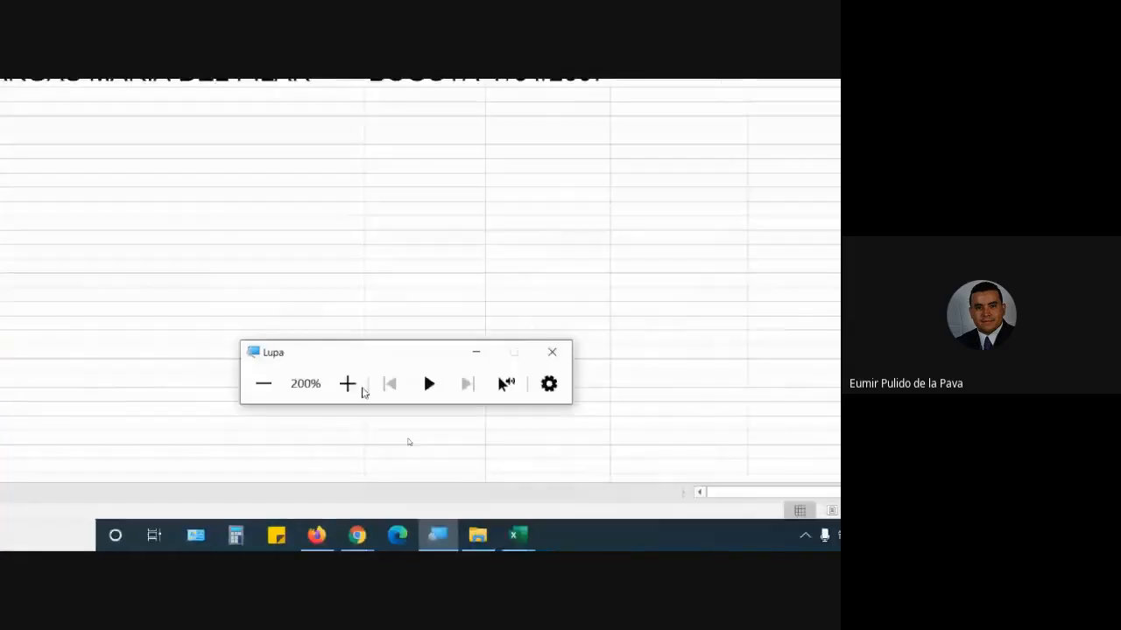
left_click(470, 417)
left_click(380, 228)
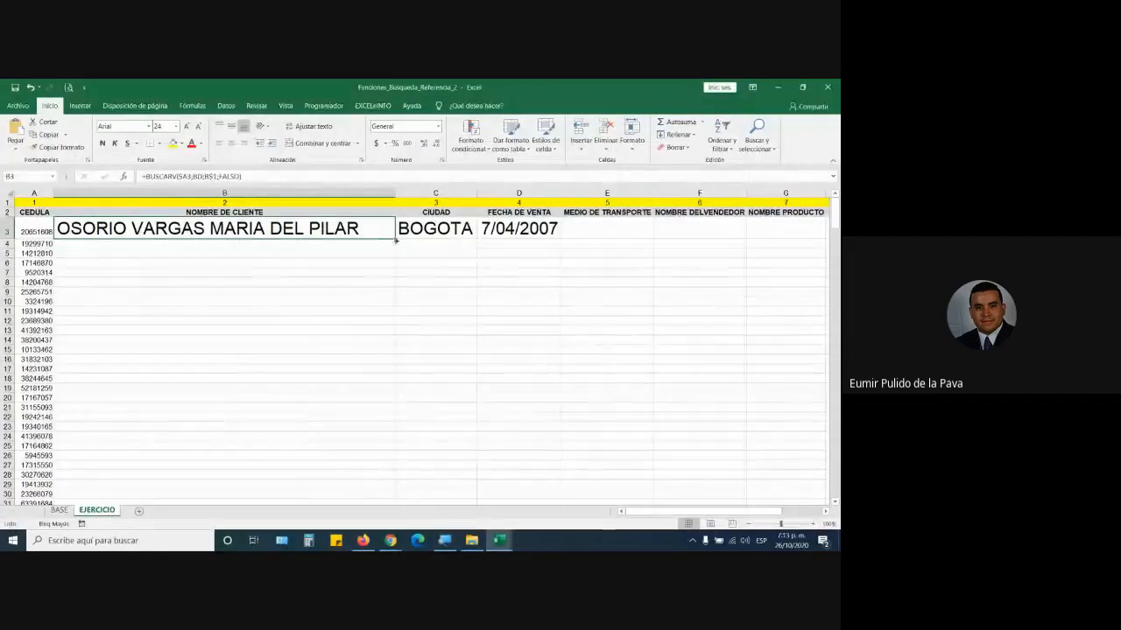
mouse_move(397, 238)
left_mouse_down()
mouse_move(696, 236)
mouse_move(634, 245)
mouse_move(588, 545)
left_mouse_up()
scroll(531, 188, "up", 20)
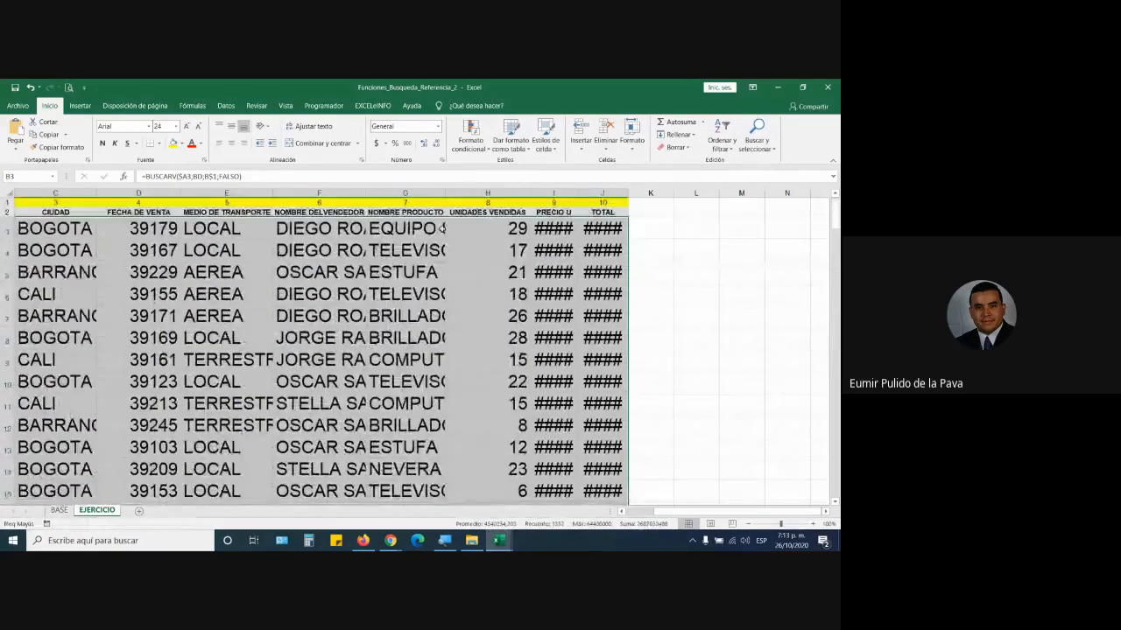
double_click(575, 193)
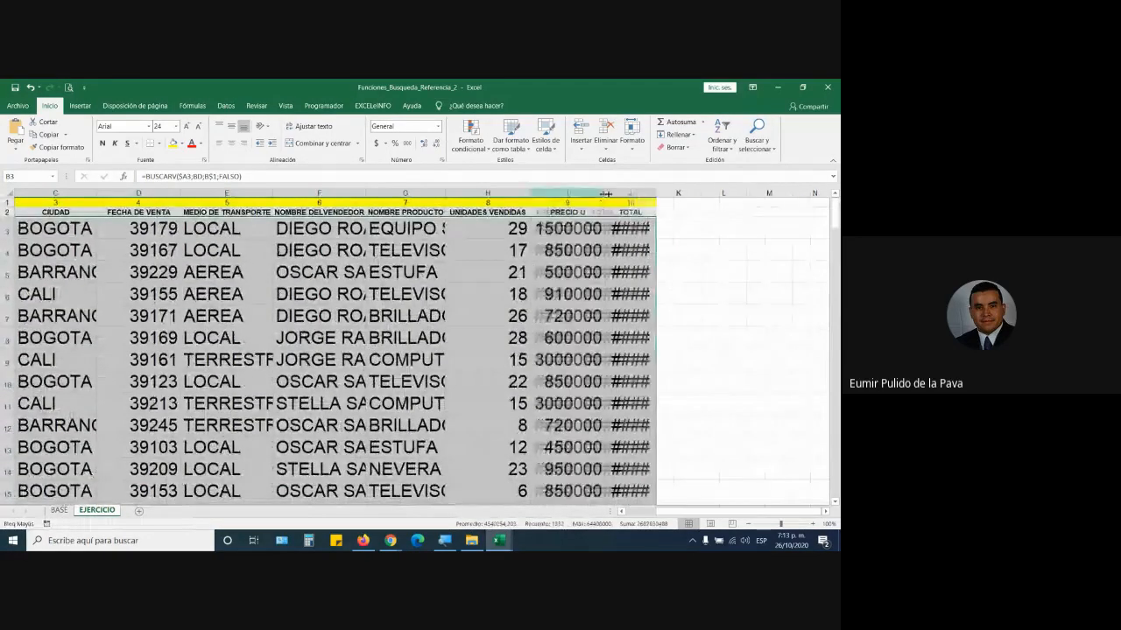
double_click(654, 194)
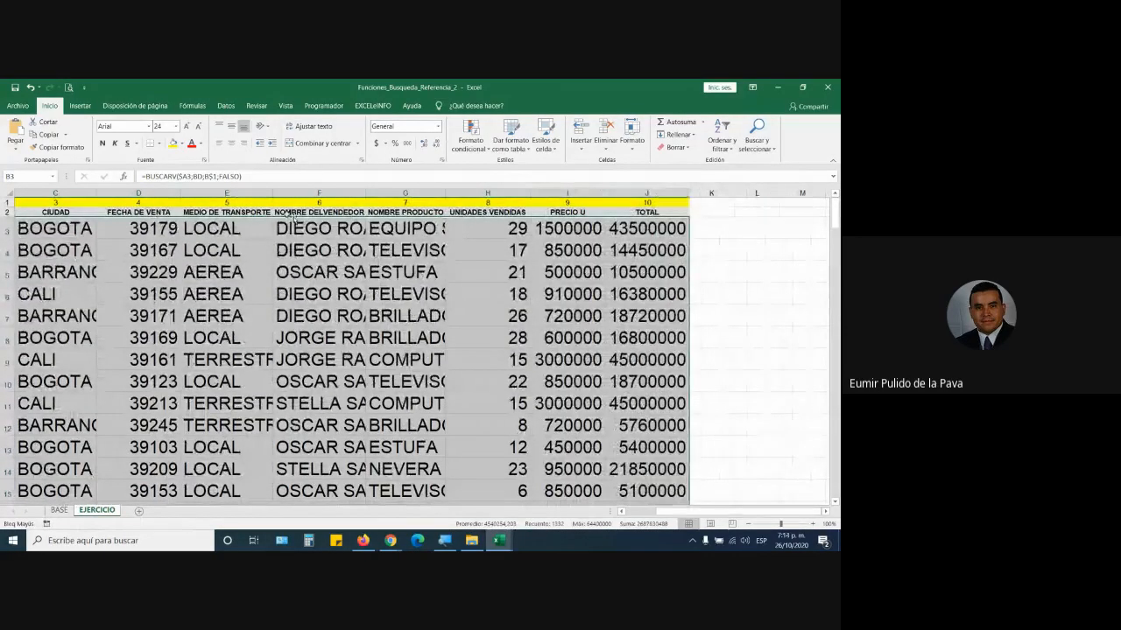
- Format the FECHA DE VENTA column from D3 down as Fecha corta
left_click(161, 228)
key("ctrl+shift+Down")
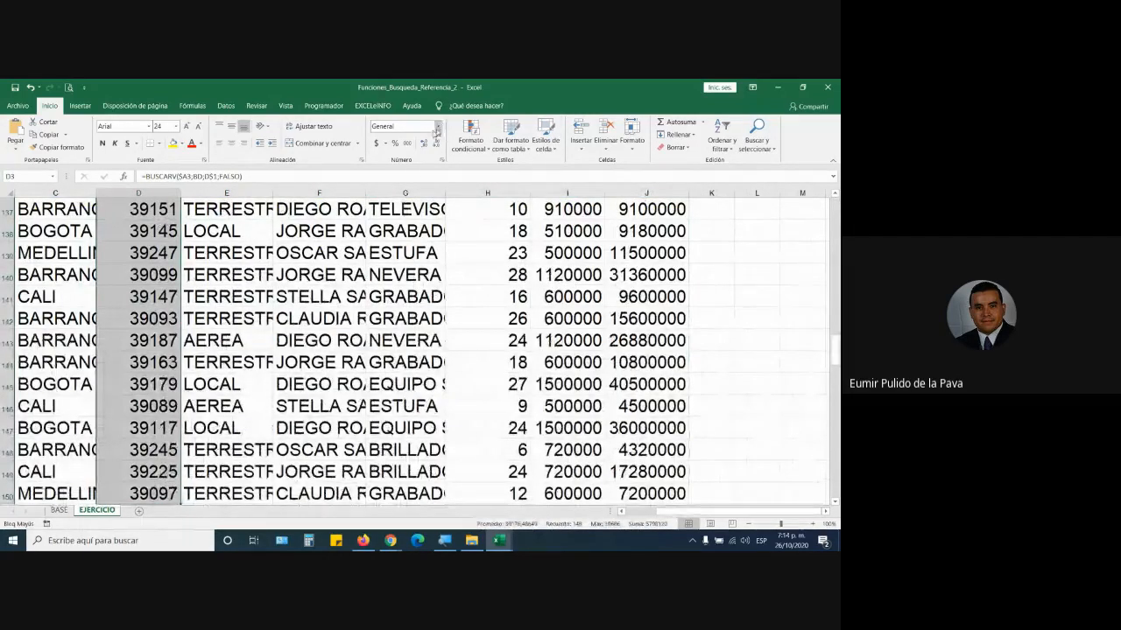
left_click(438, 129)
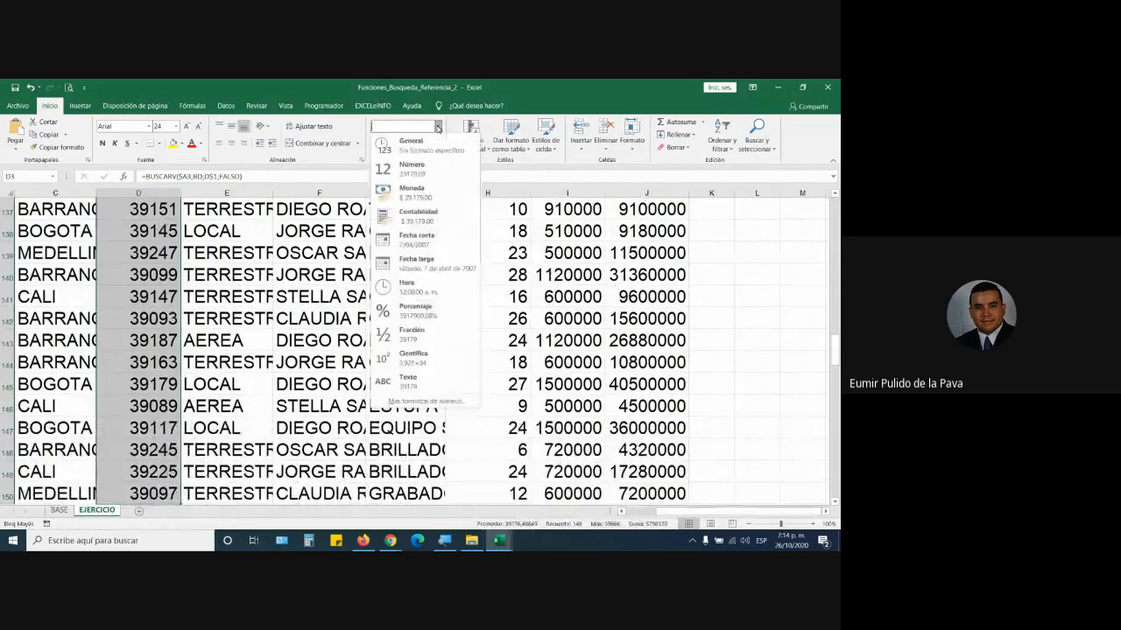
left_click(394, 239)
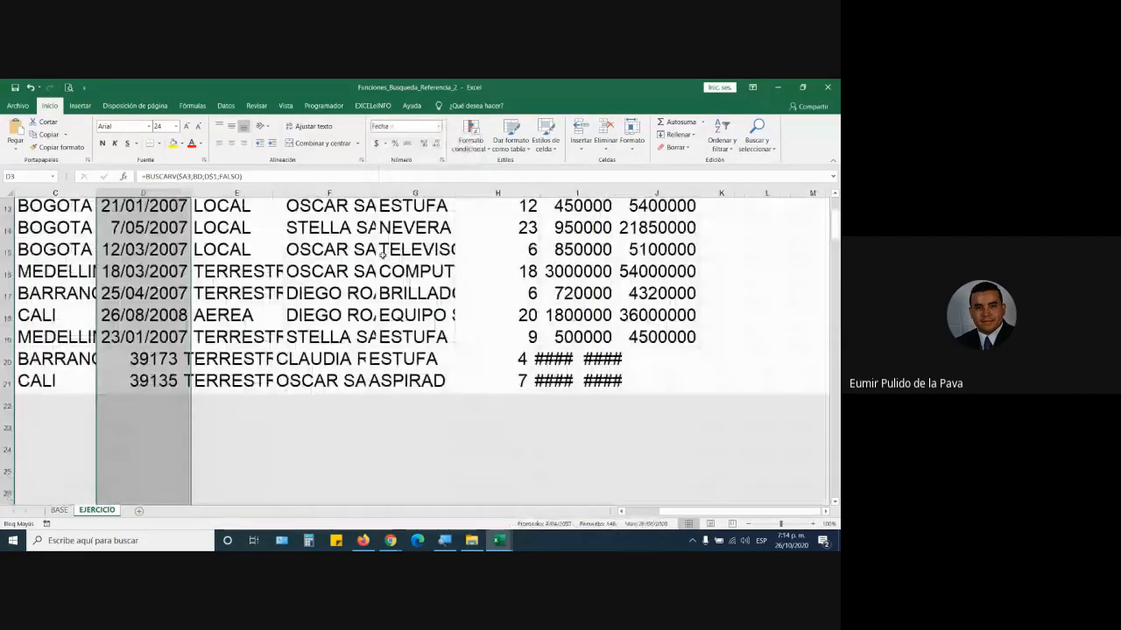
scroll(383, 255, "up", 4)
left_click_drag(667, 515, 623, 515)
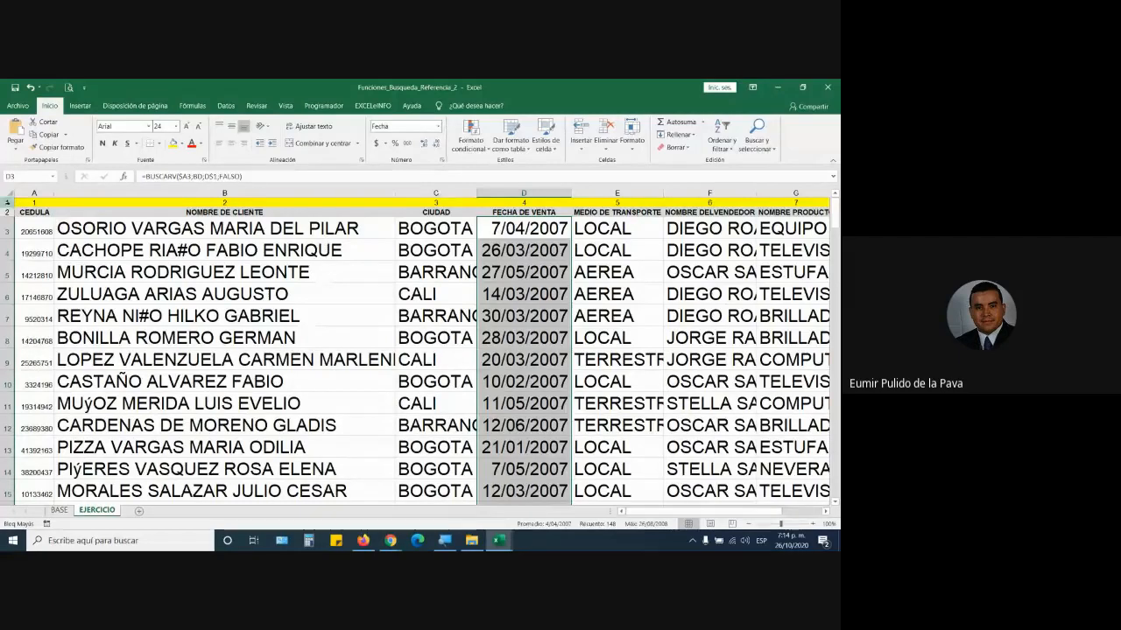
- Hide the column-numbering row 1
right_click(9, 204)
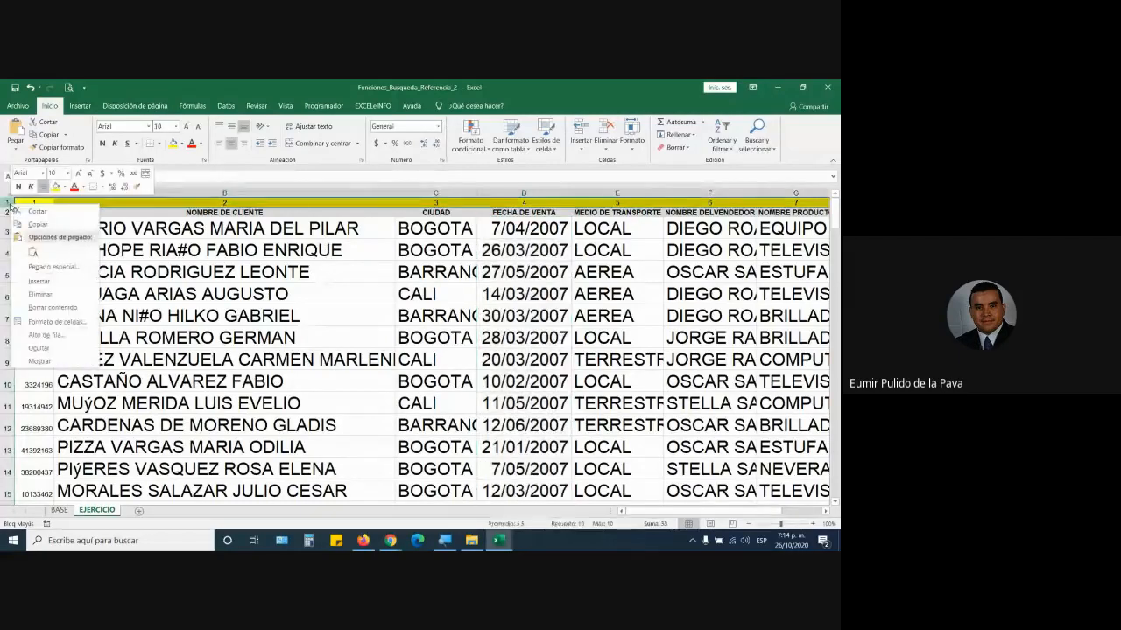
left_click(72, 348)
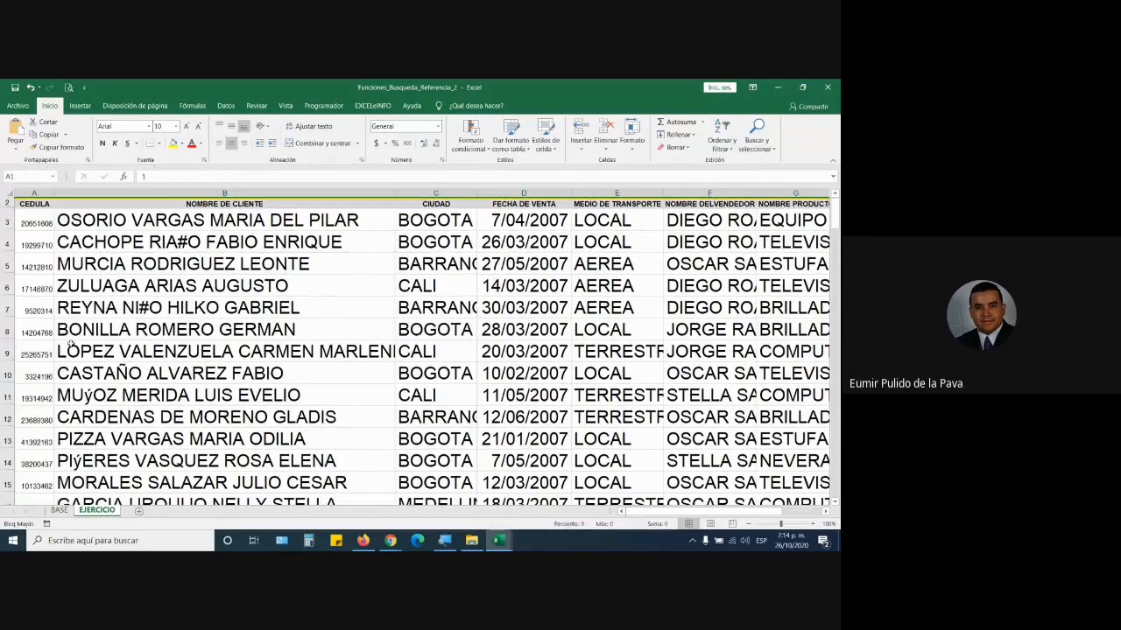
left_click(320, 320)
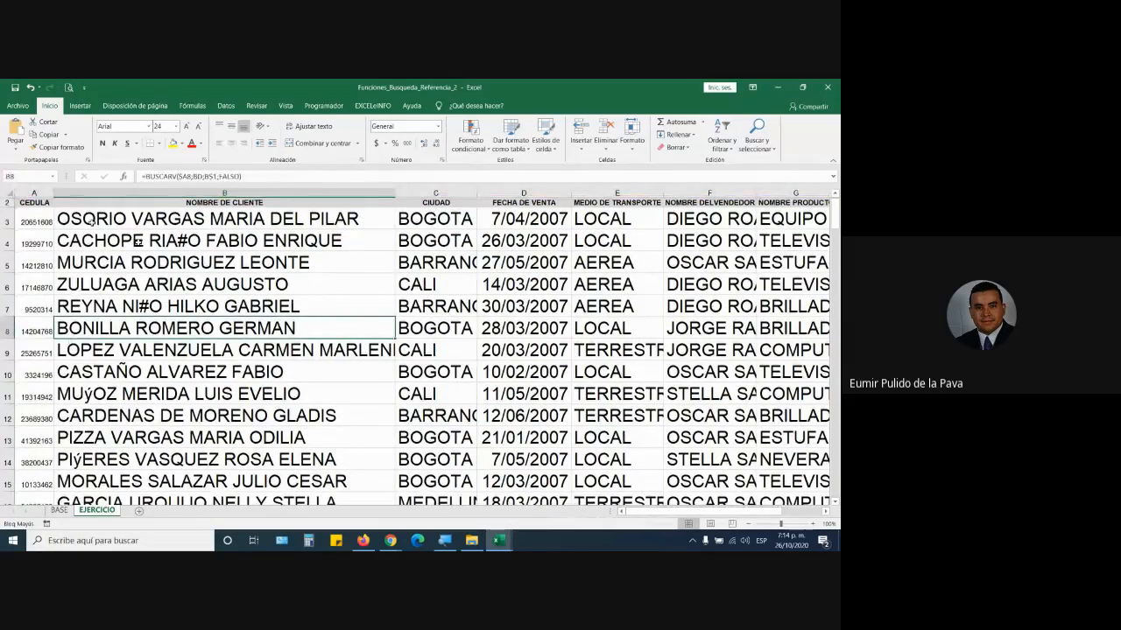
- Paste the client ID from BASE row 148 into A3 and check the looked-up results
left_click(34, 221)
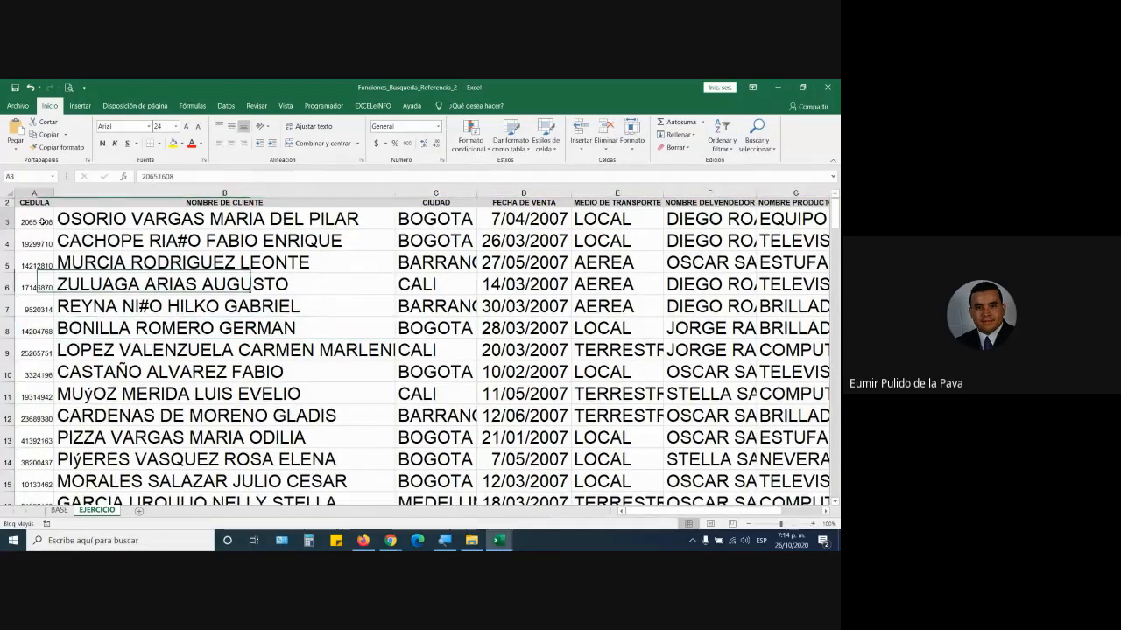
left_click(65, 514)
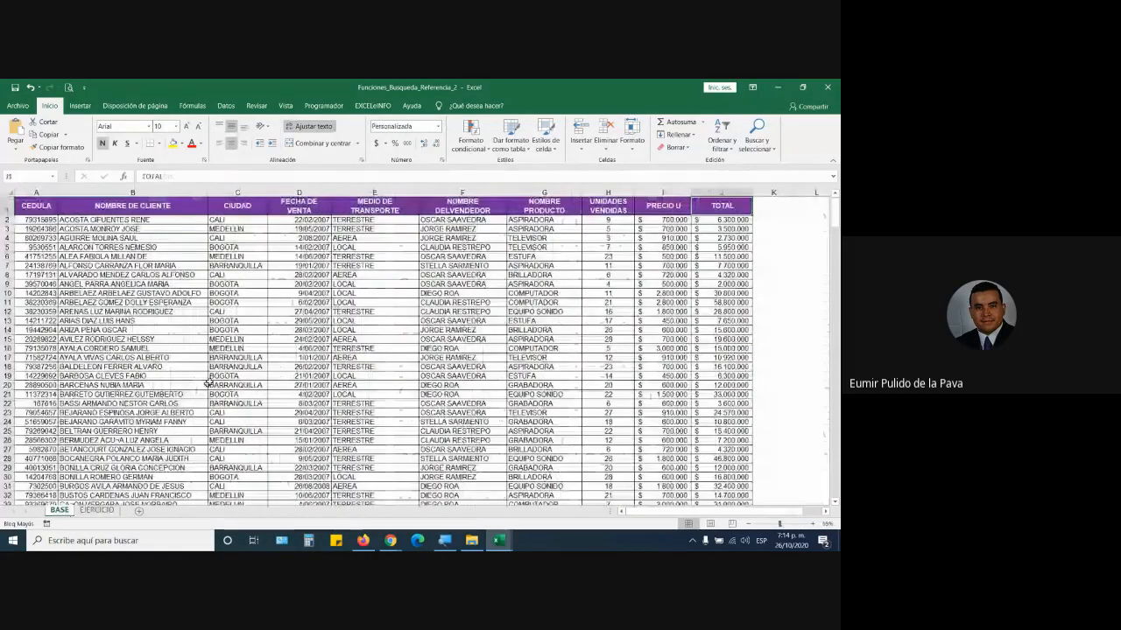
scroll(79, 425, "down", 20)
scroll(79, 425, "down", 16)
left_click(43, 423)
key("ctrl+c")
left_click(97, 509)
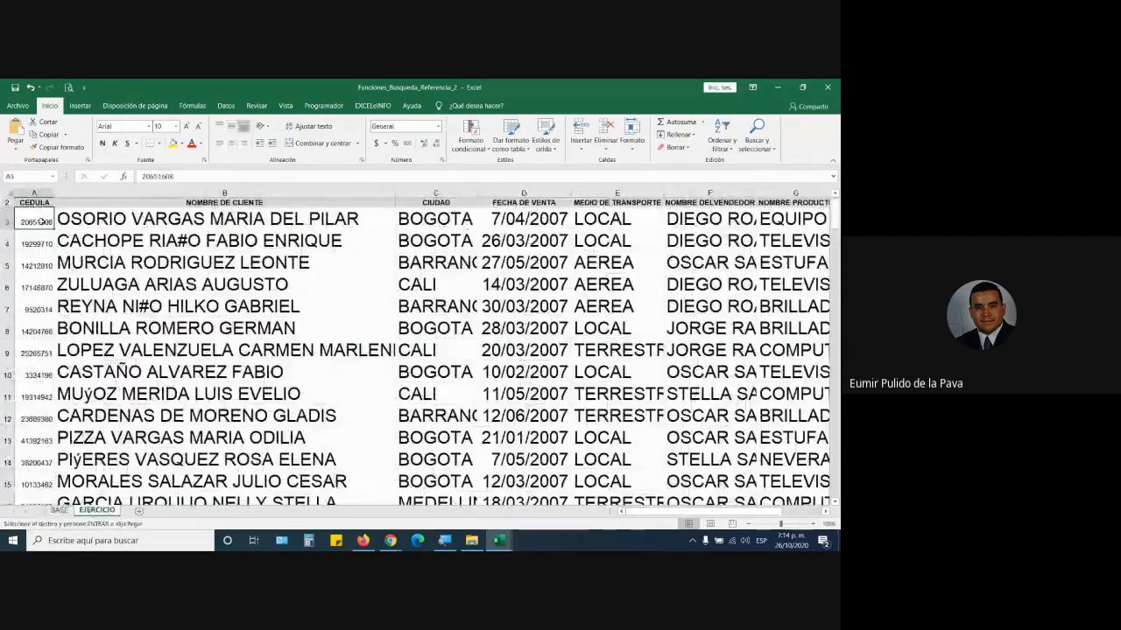
key("ctrl+v")
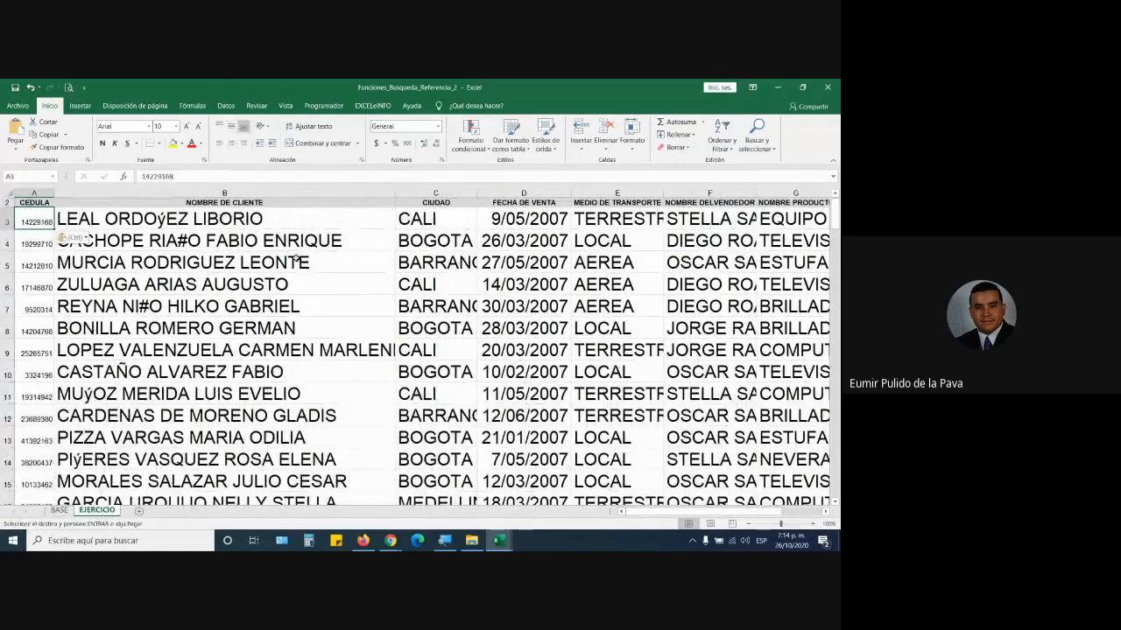
left_click(464, 219)
left_click(517, 219)
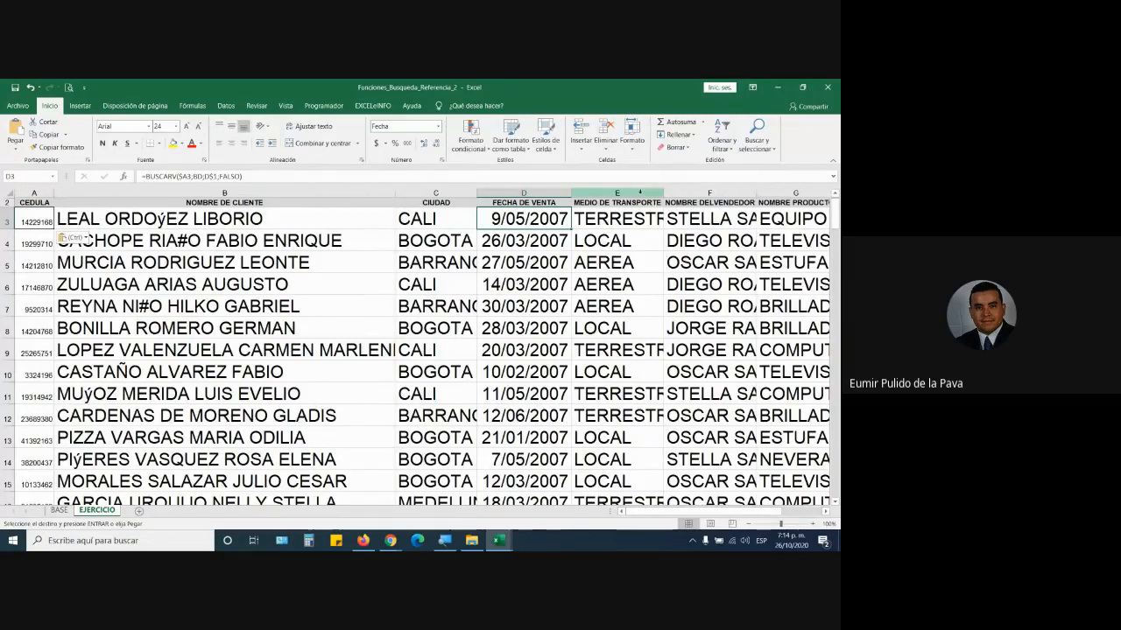
- Autofit the transport, seller and product columns to show their full values
double_click(663, 193)
left_click(640, 218)
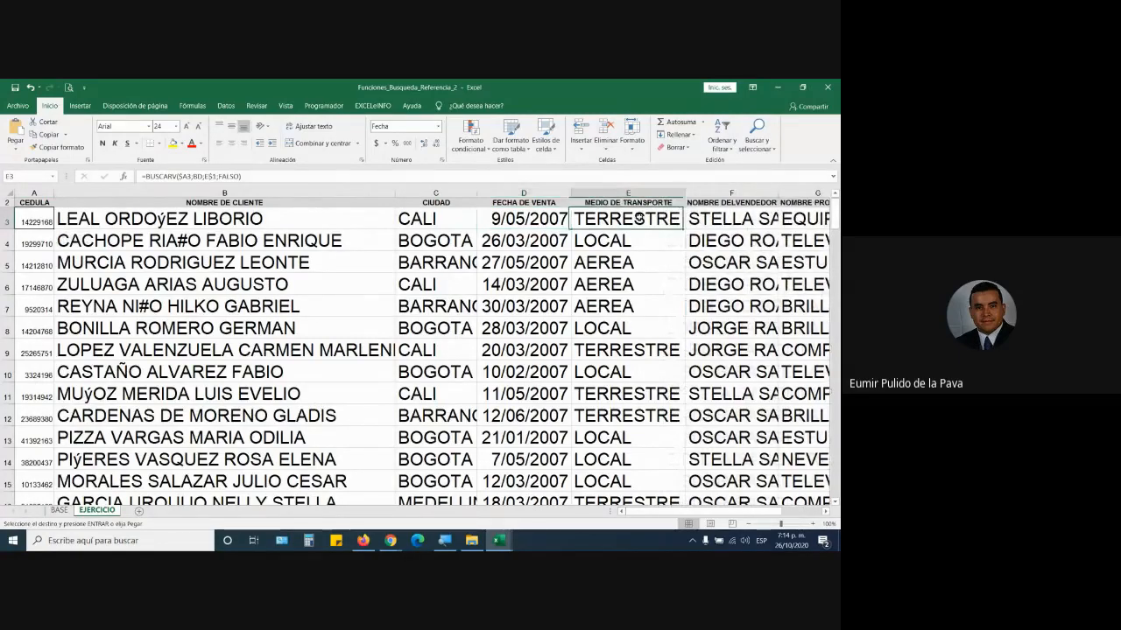
double_click(776, 195)
left_click(780, 218)
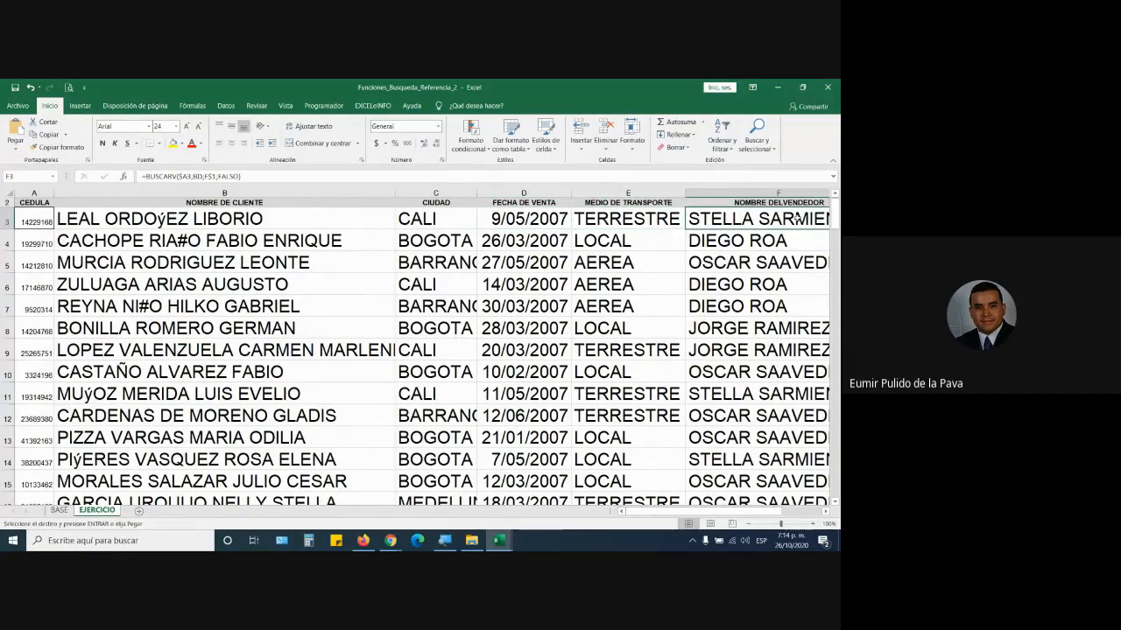
key("Right")
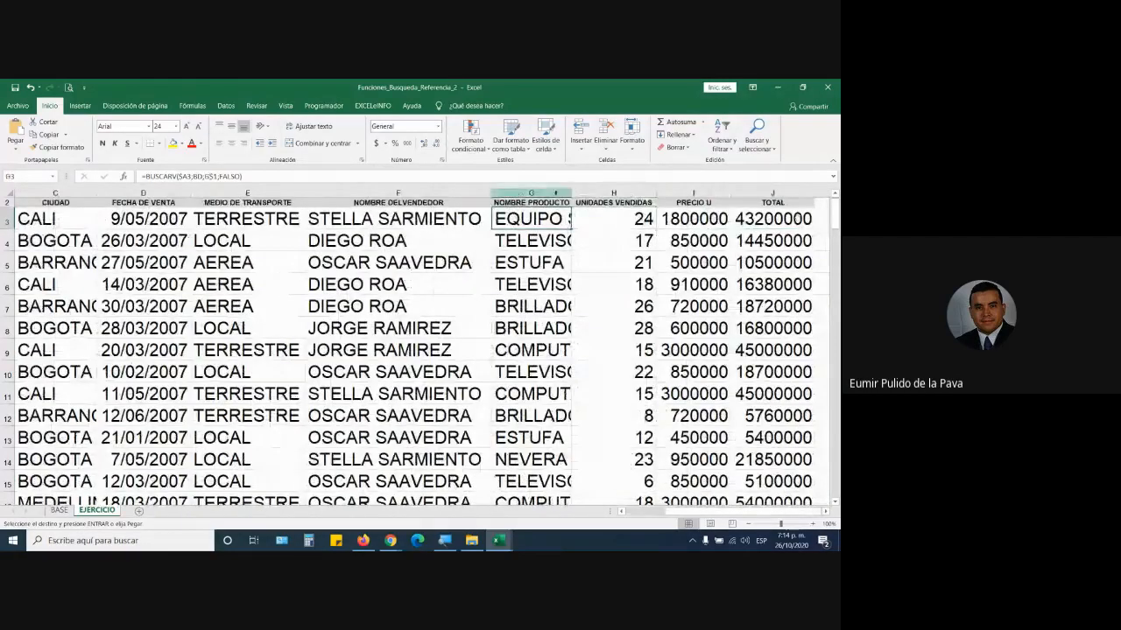
double_click(569, 192)
key("Right")
key("Right")
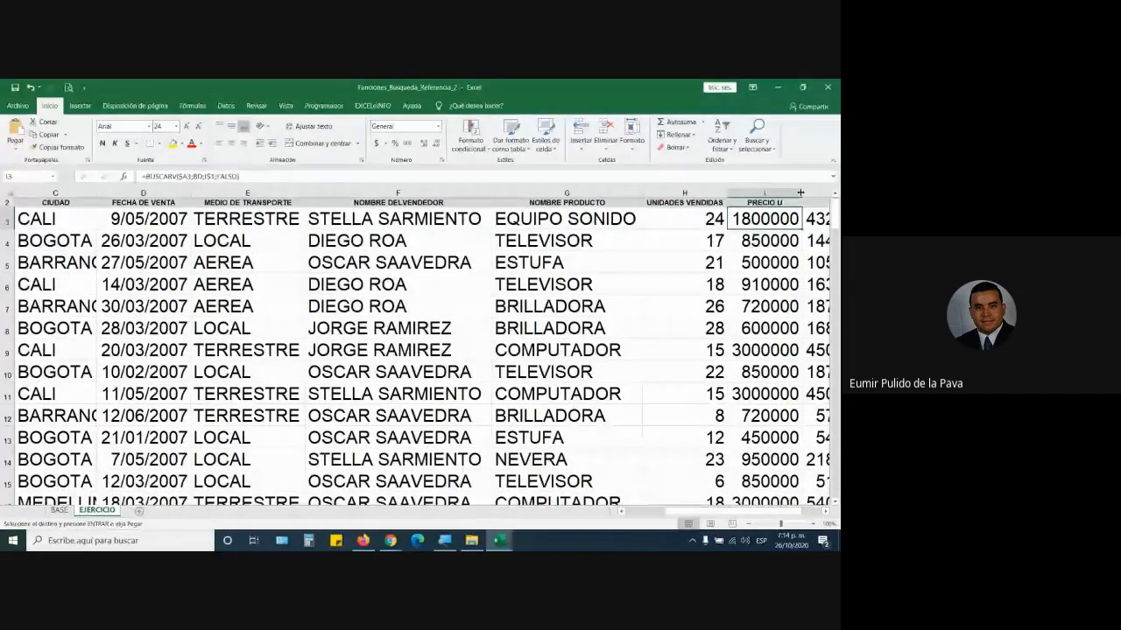
key("Right")
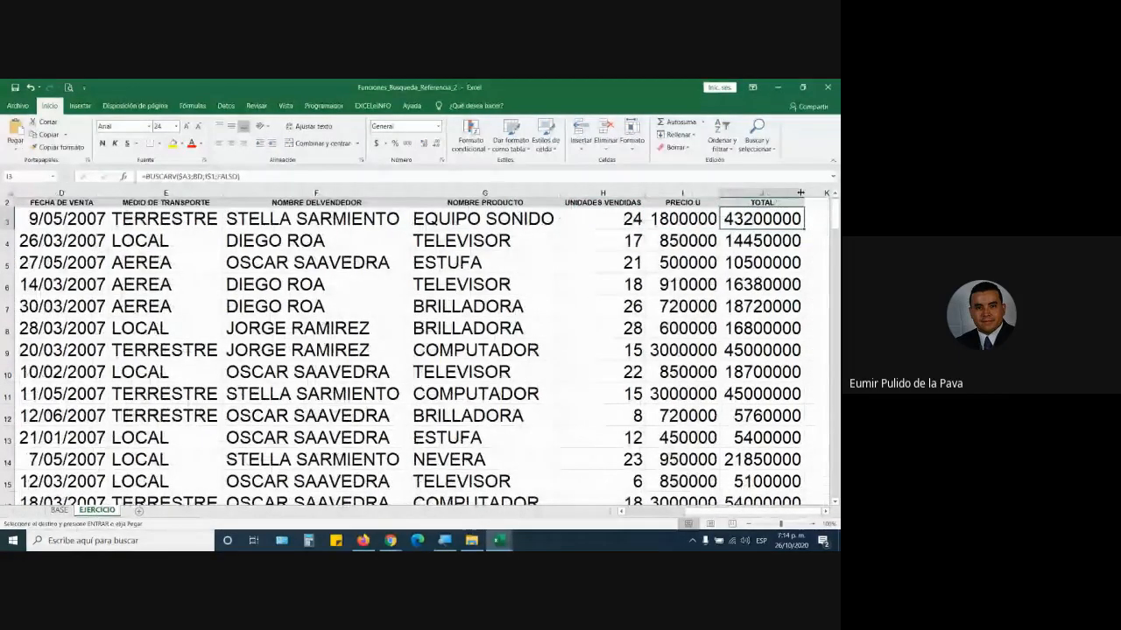
- Compare the row 3 results against the client's source row on BASE
left_click(58, 511)
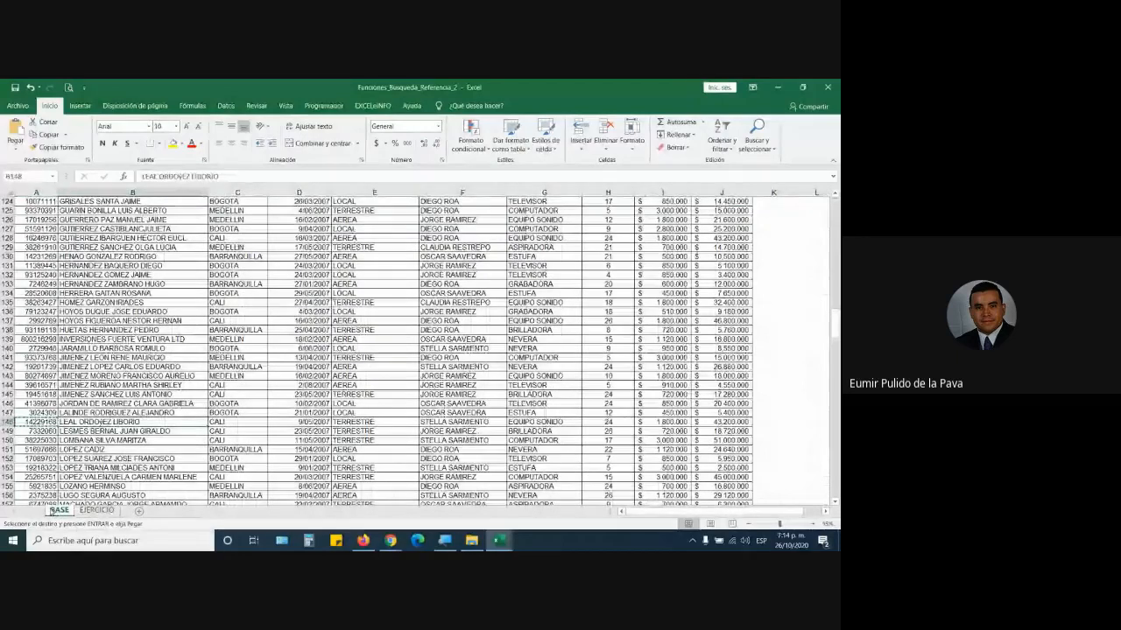
key("Right")
key("Right")
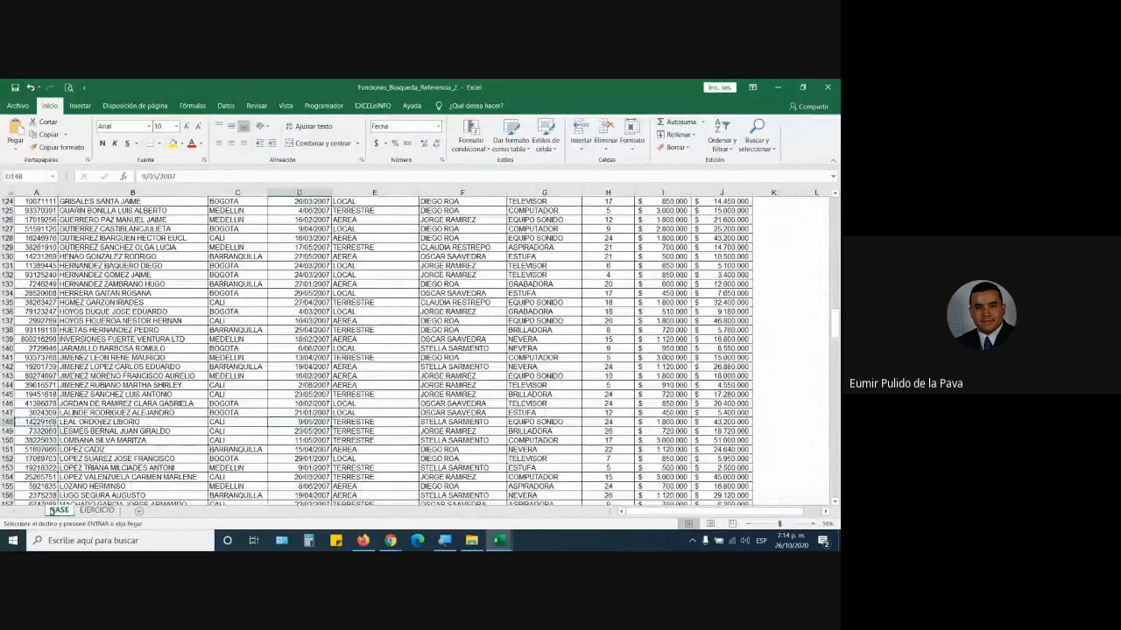
key("Right")
key("Right")
key("Right")
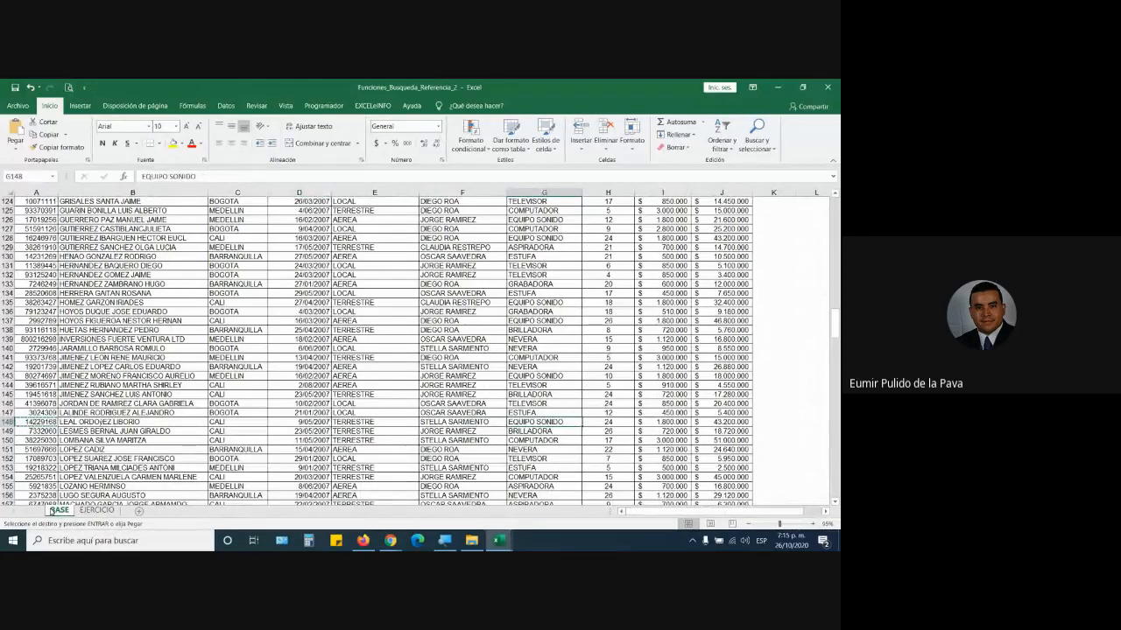
key("Right")
key("Right")
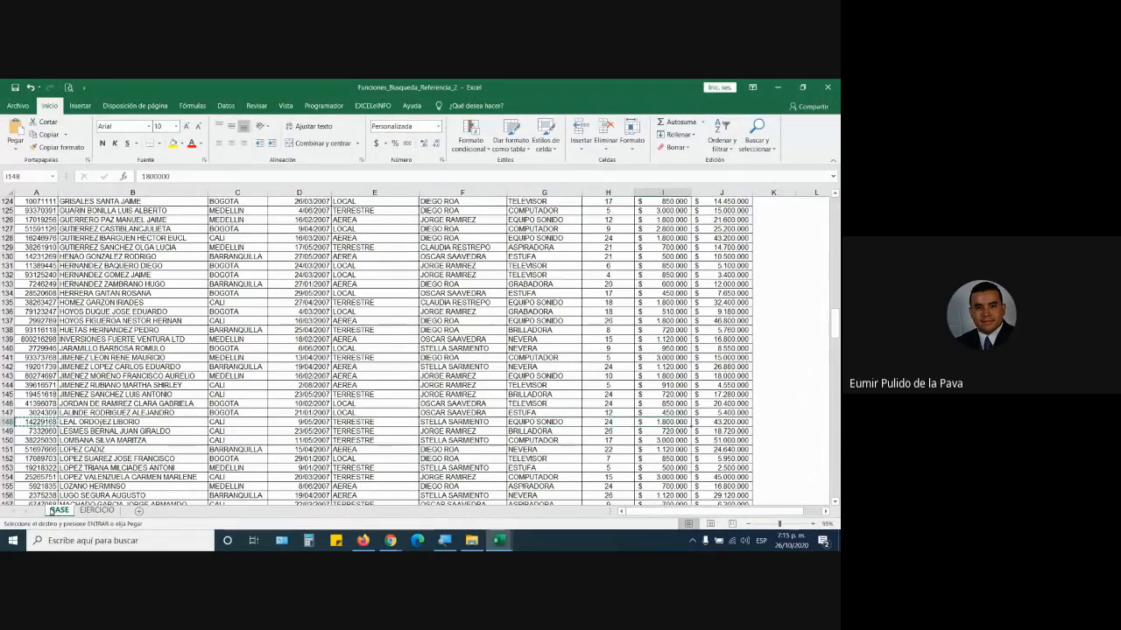
key("Right")
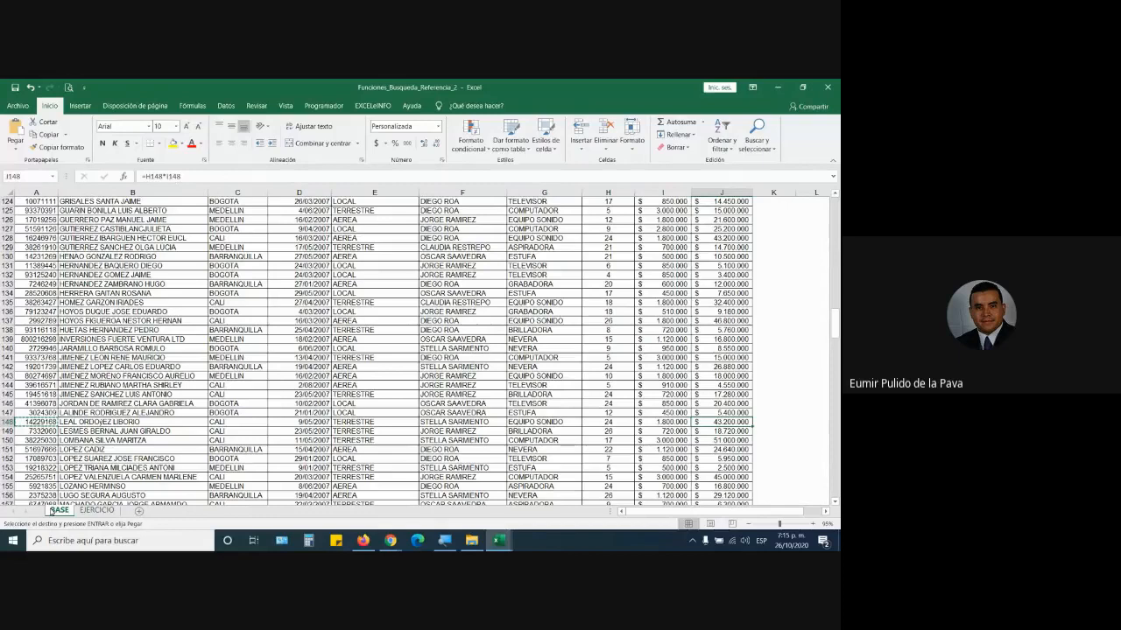
key("super+plus")
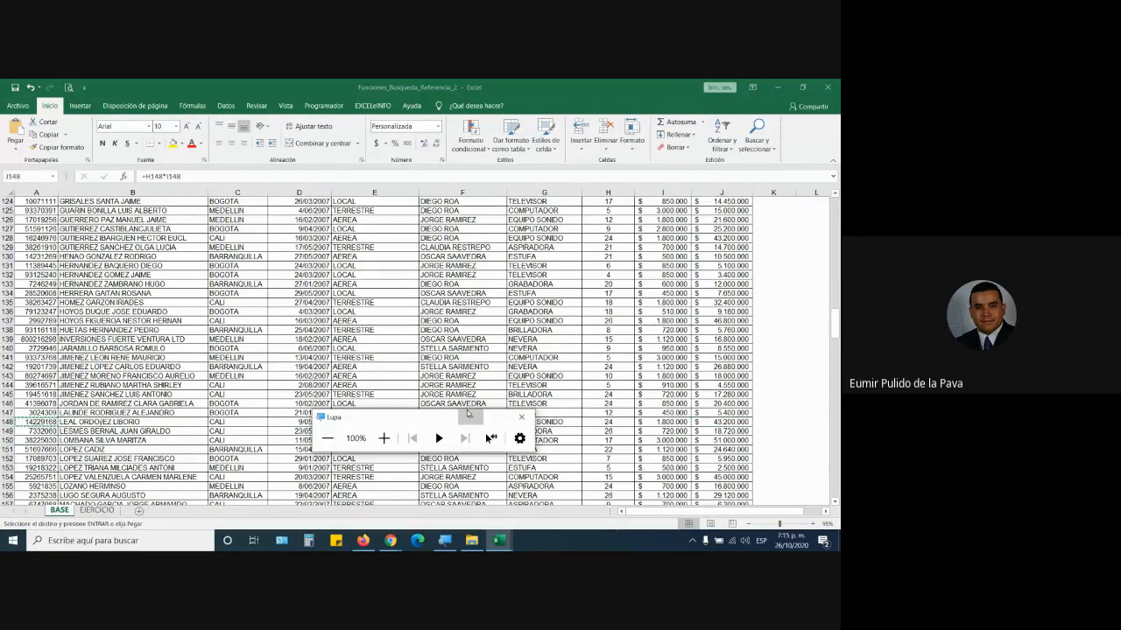
left_click(98, 511)
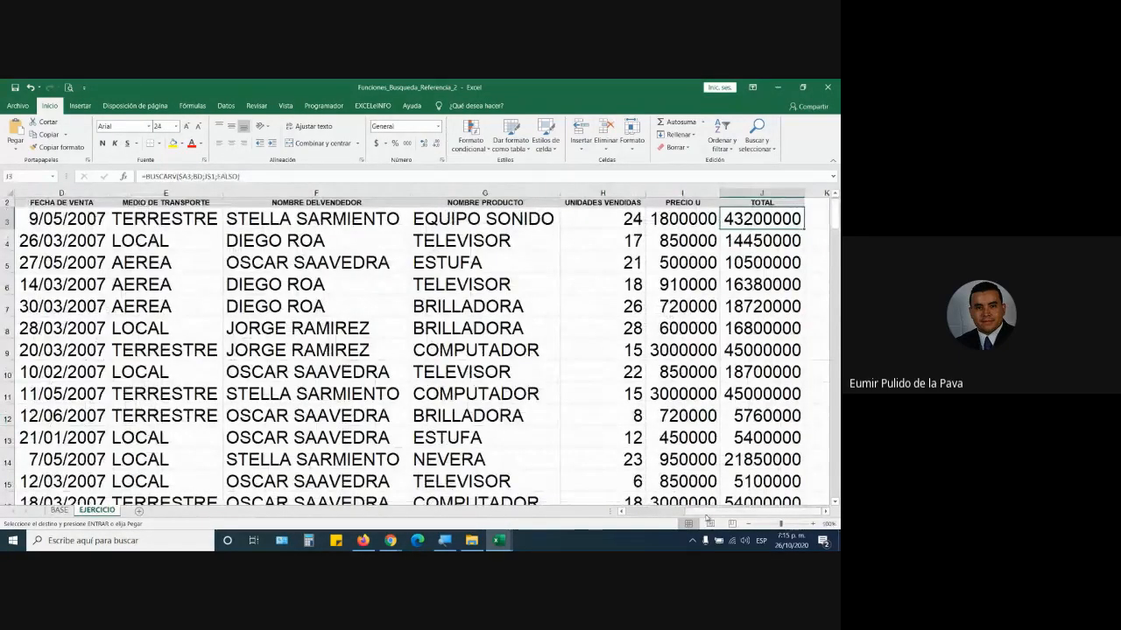
left_click_drag(707, 511, 629, 512)
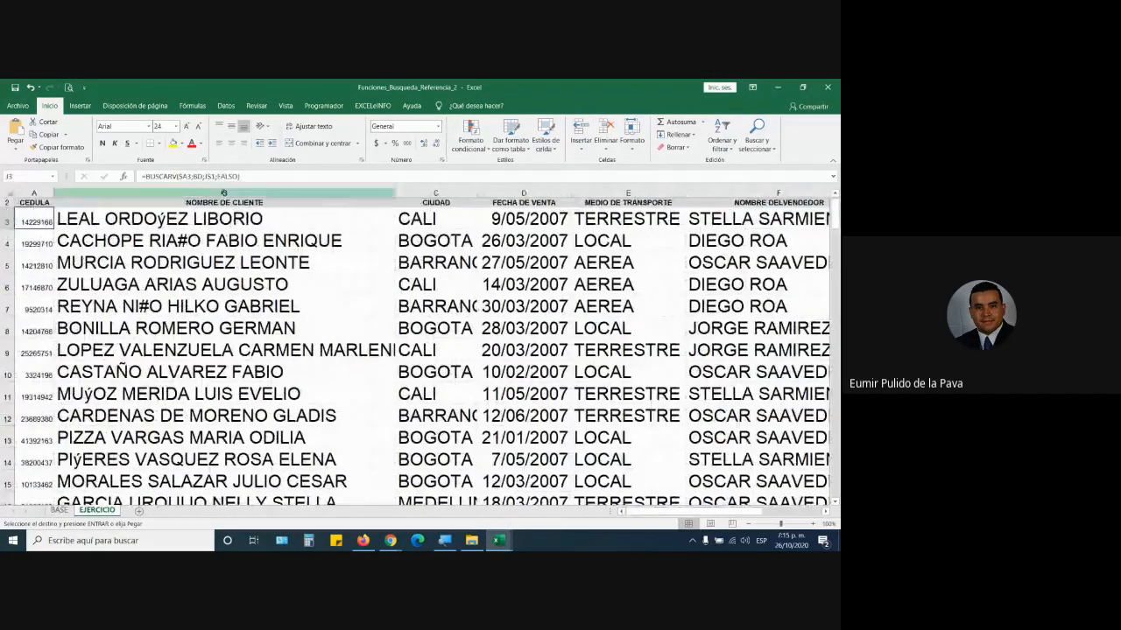
- Review the client, city and sale-date headers, then switch to the other open workbook
left_click(222, 203)
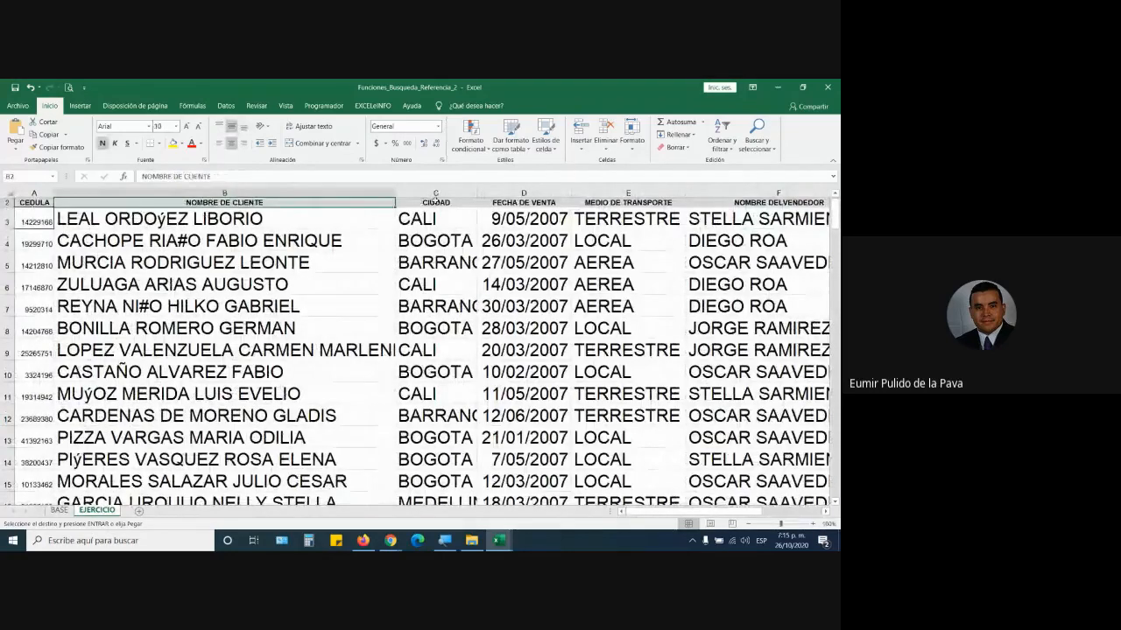
left_click(436, 202)
left_click(505, 200)
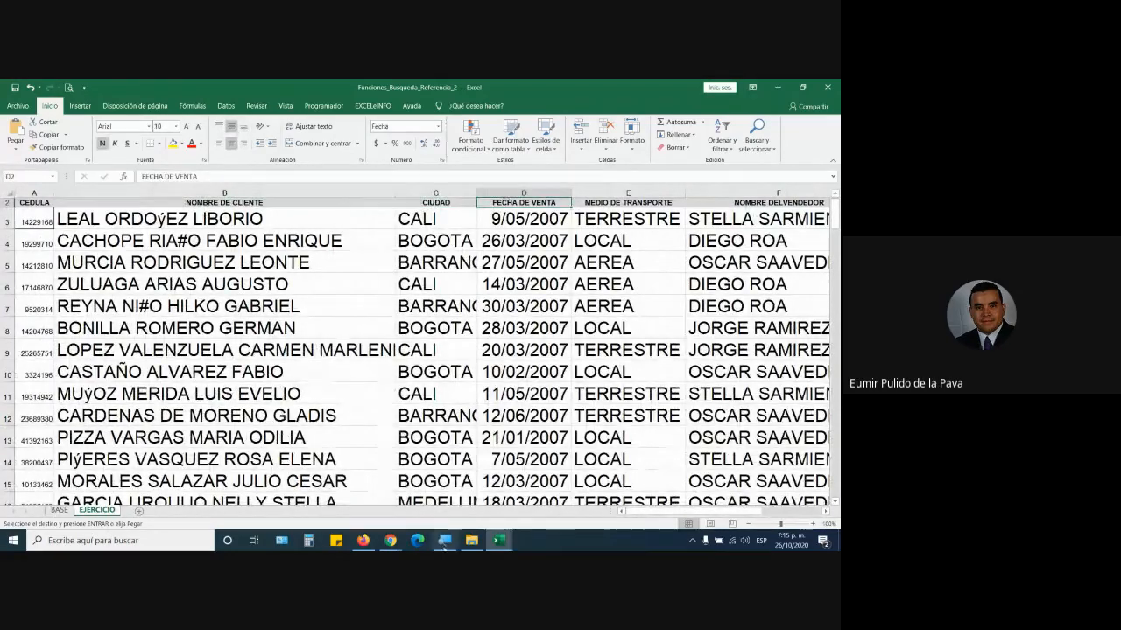
left_click(498, 541)
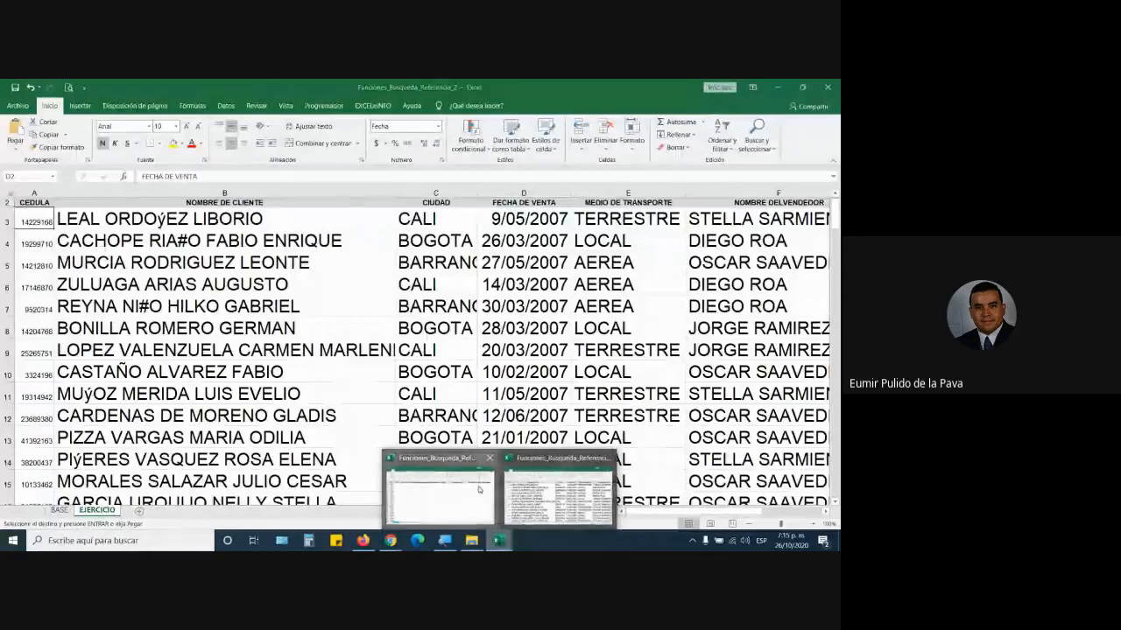
left_click(481, 495)
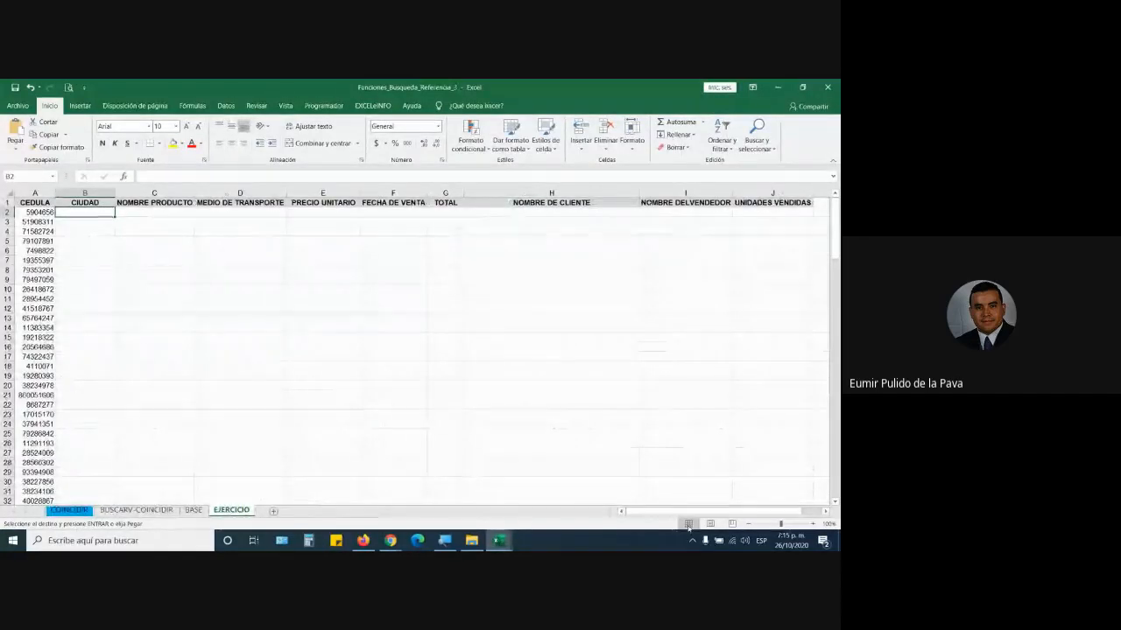
- Zoom EJERCICIO to 150% and match its CIUDAD heading to the CIUDAD column on BASE
left_click(812, 523)
left_click(813, 523)
left_click(812, 524)
left_click(812, 524)
left_click(813, 524)
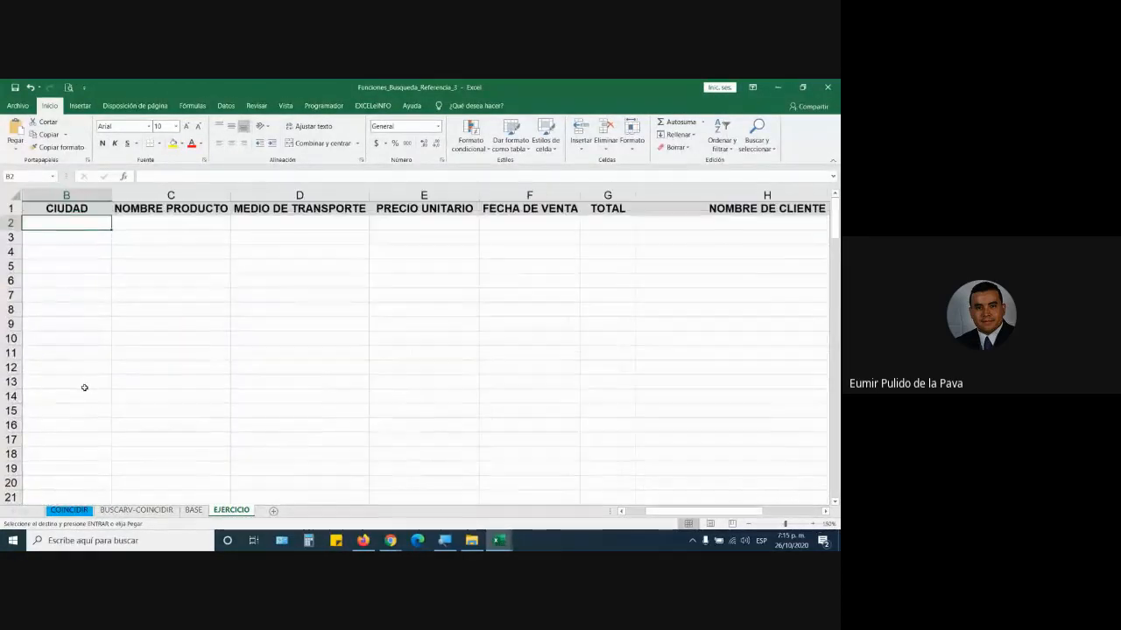
left_click_drag(650, 513, 623, 513)
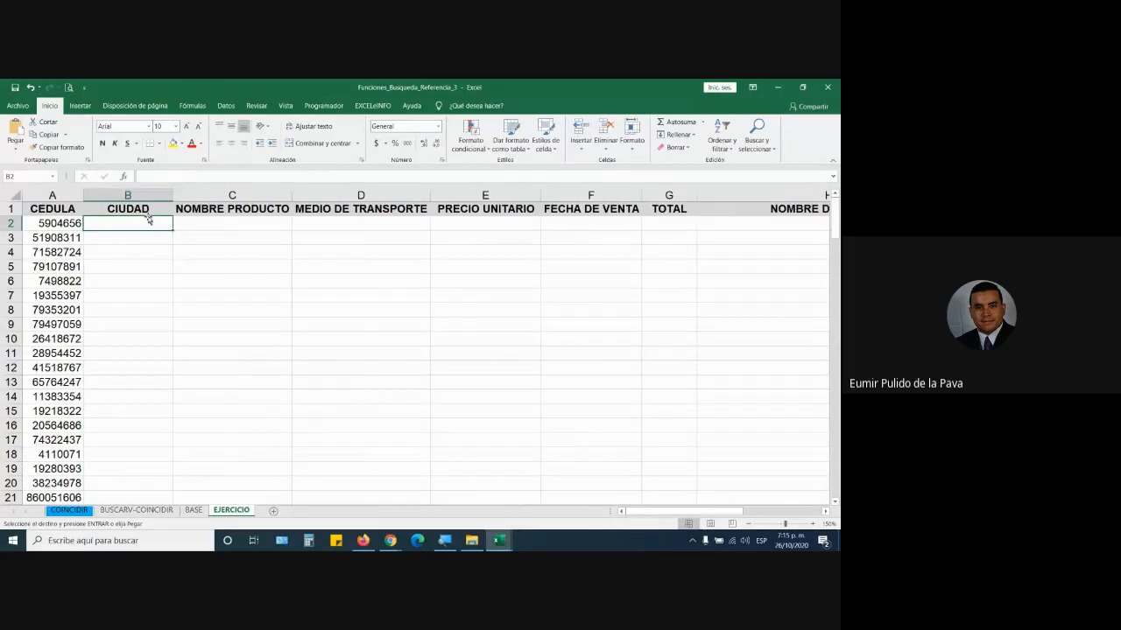
left_click(148, 208)
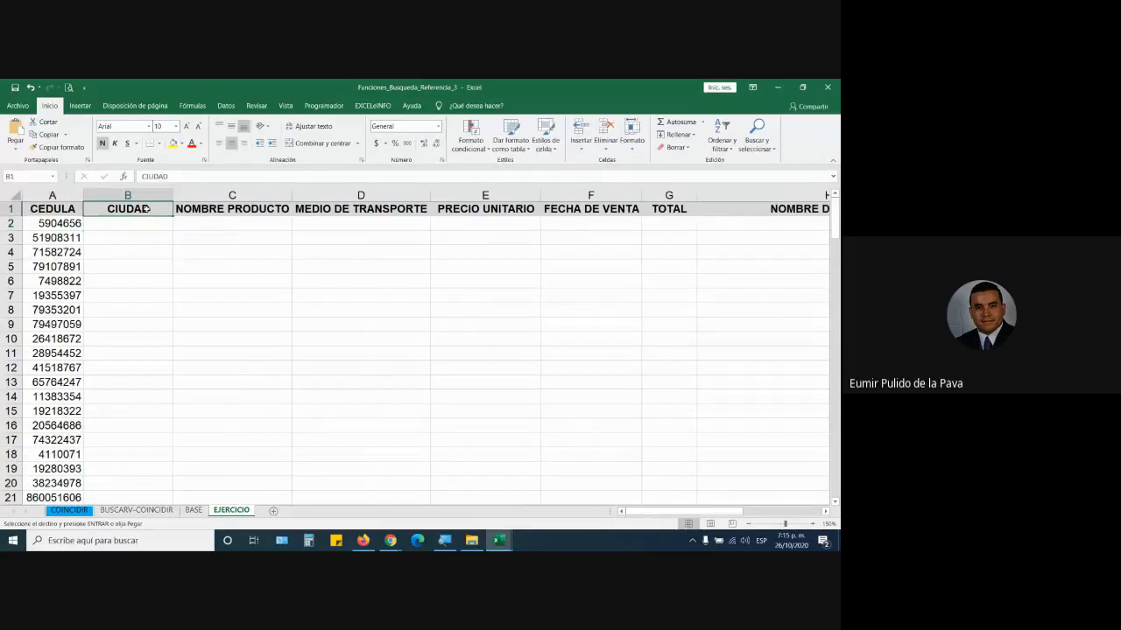
left_click(193, 510)
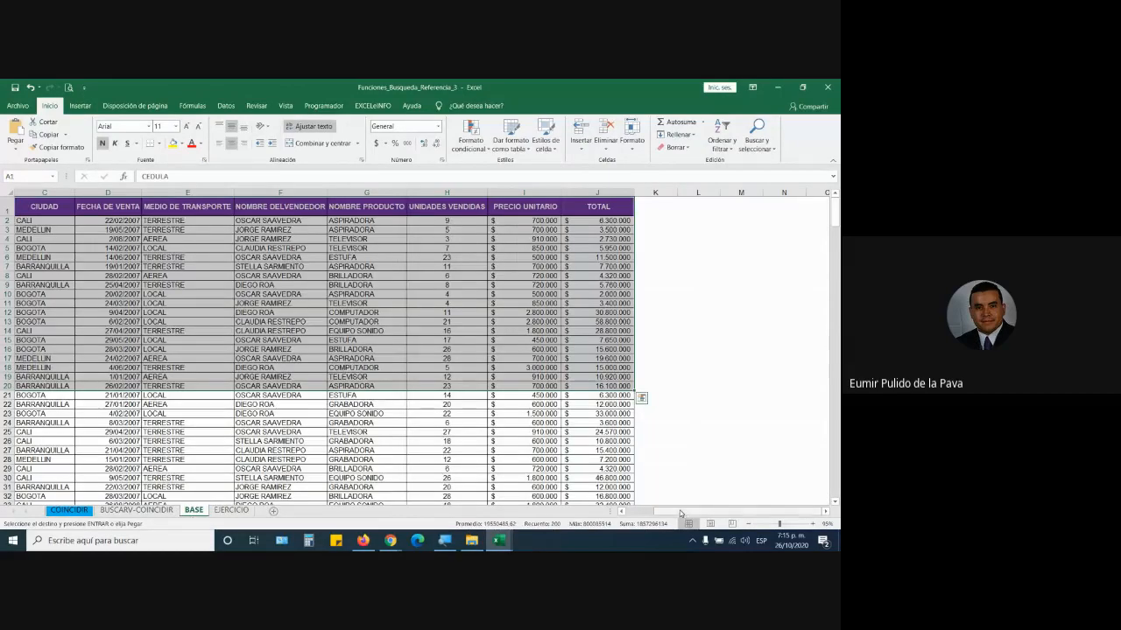
left_click(251, 203)
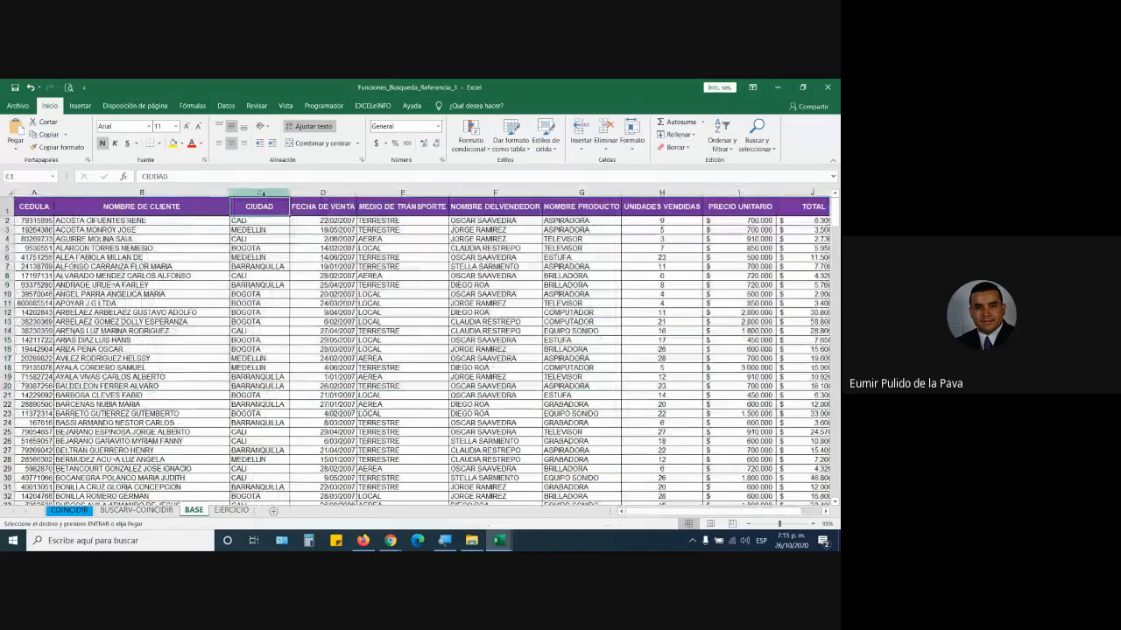
left_click(260, 192)
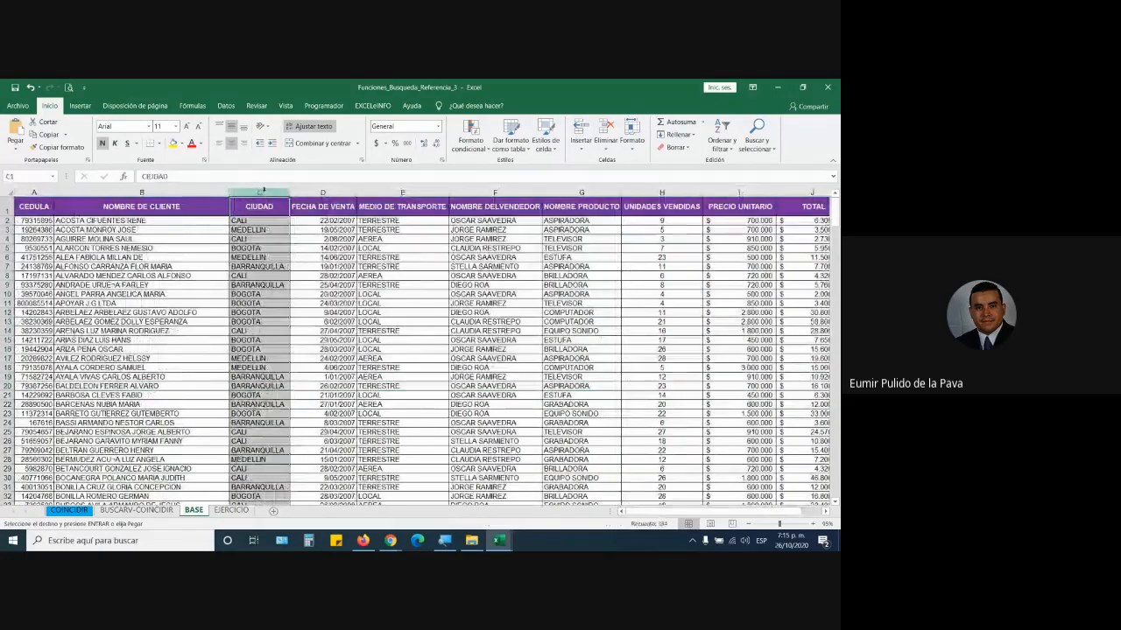
- Compare EJERCICIO's NOMBRE PRODUCTO column with BASE's NOMBRE DELVENDEDOR column, then bring up row 1's options
left_click(231, 511)
left_click(223, 194)
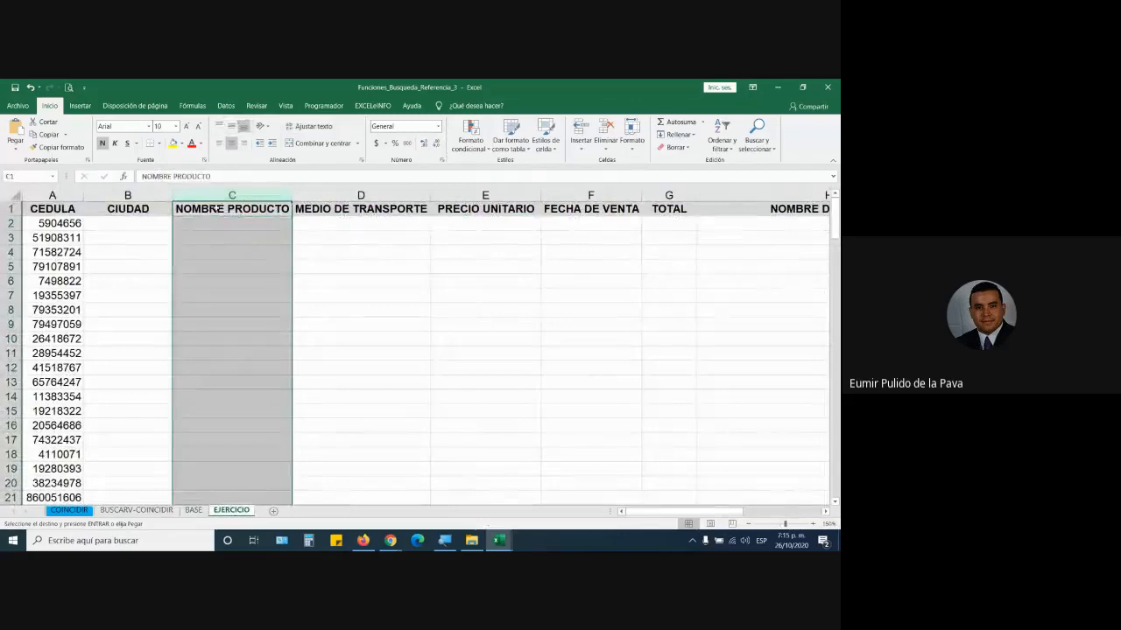
left_click(138, 511)
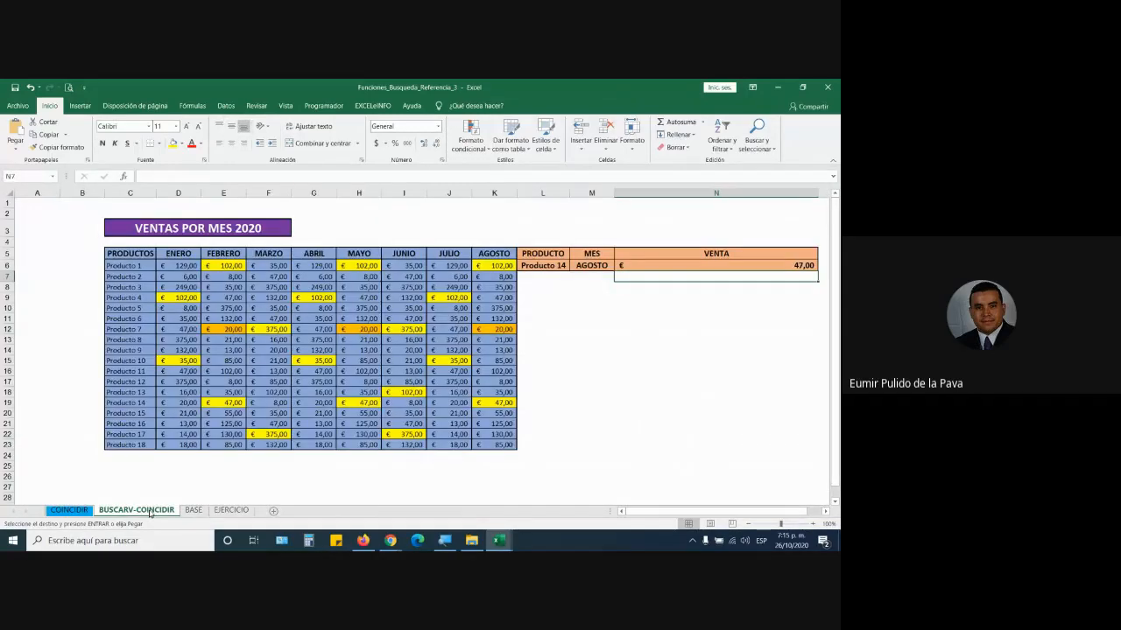
left_click(193, 510)
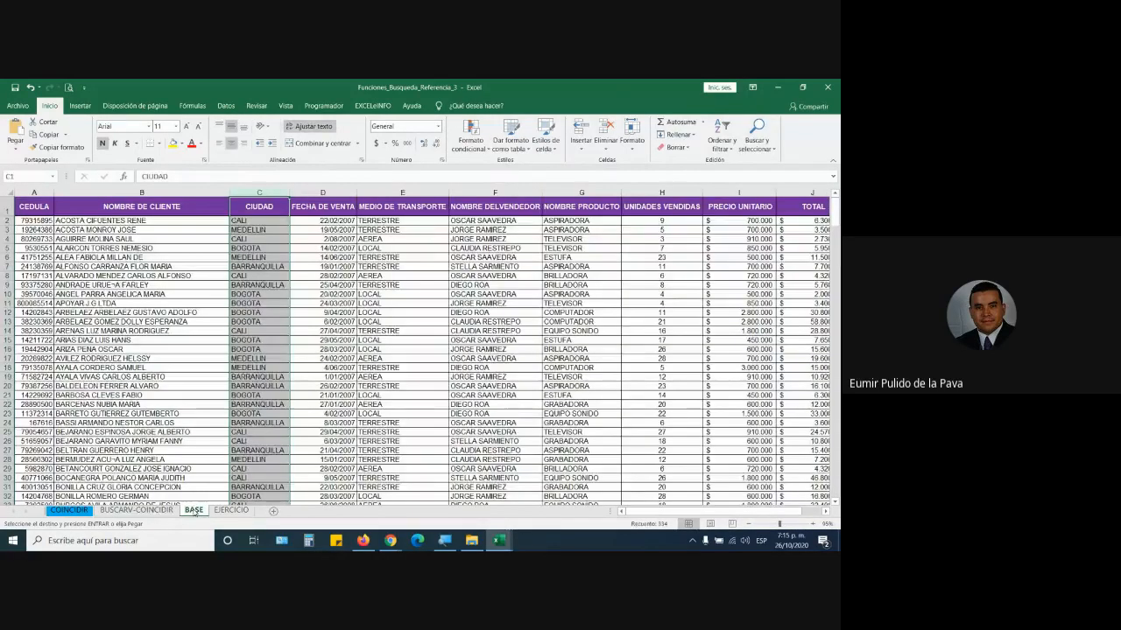
left_click(483, 205)
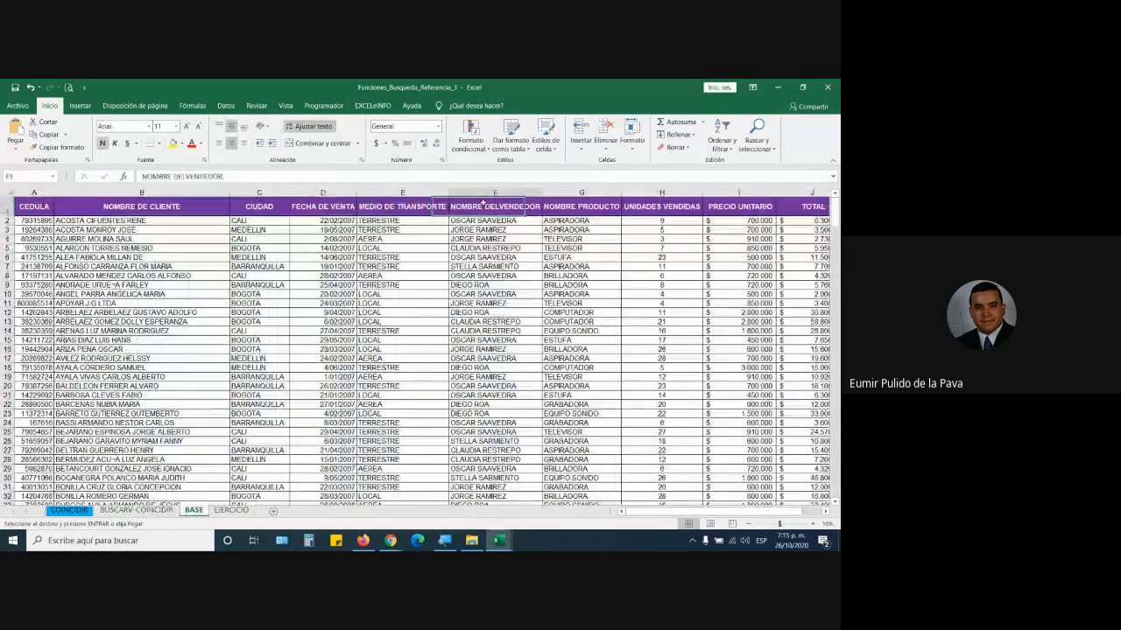
key("ctrl+shift+Down")
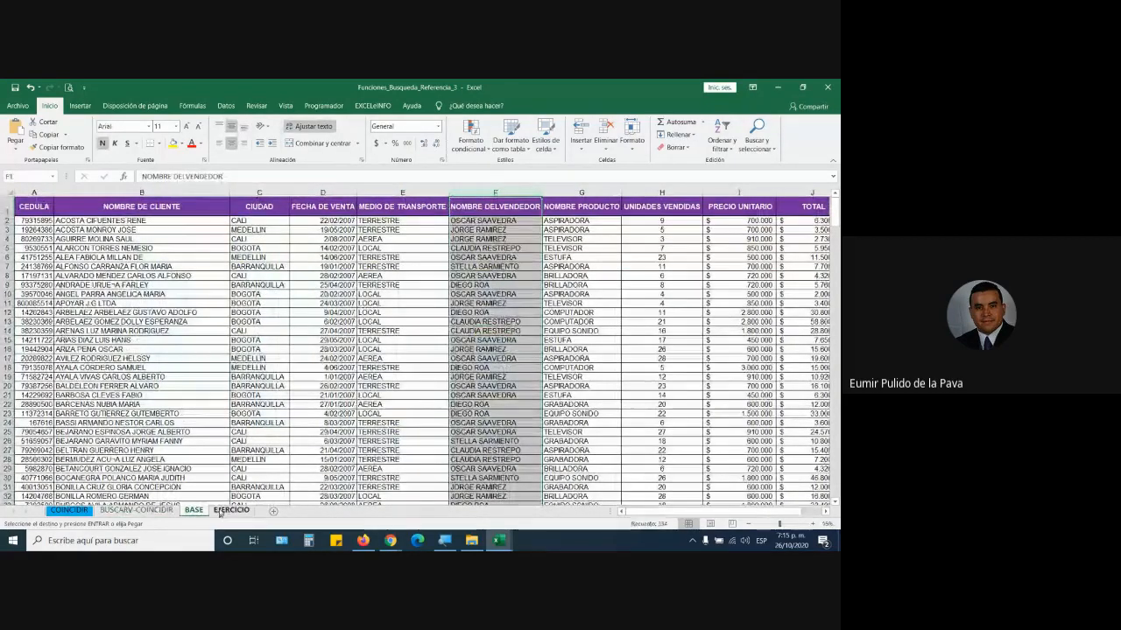
left_click(228, 511)
right_click(10, 208)
left_click(87, 291)
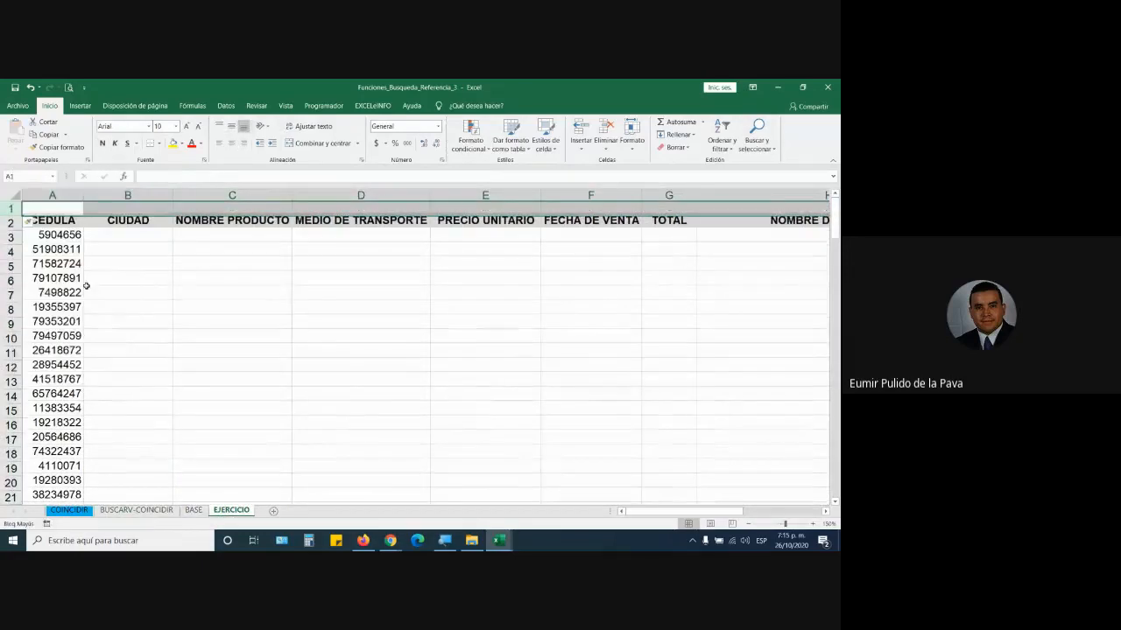
left_click(128, 211)
type("3")
key("Tab")
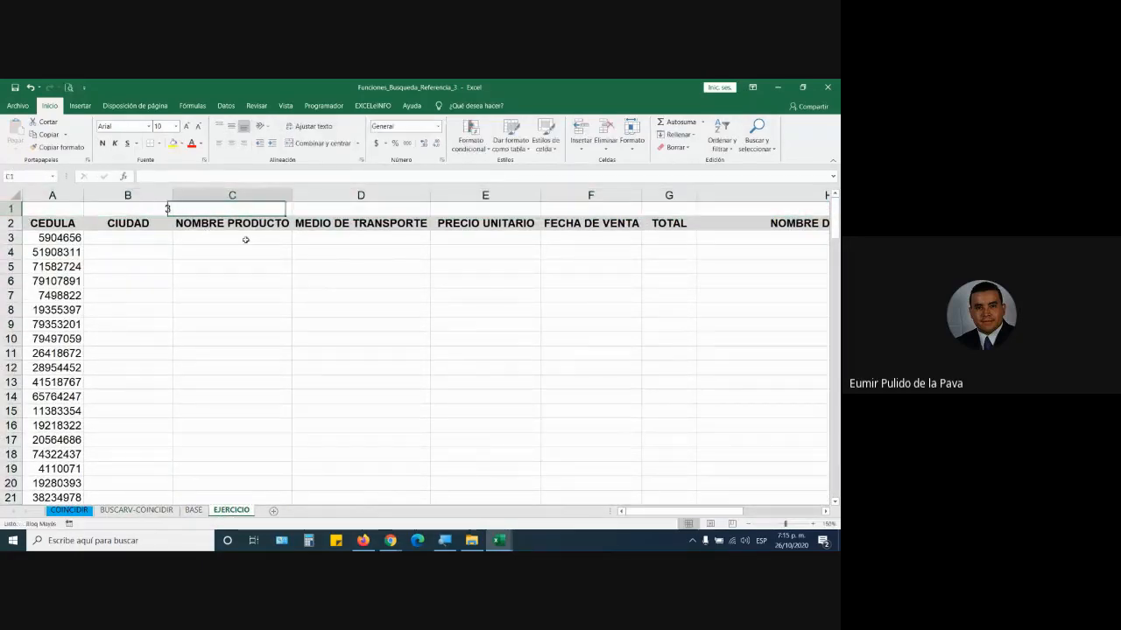
type("6")
key("Tab")
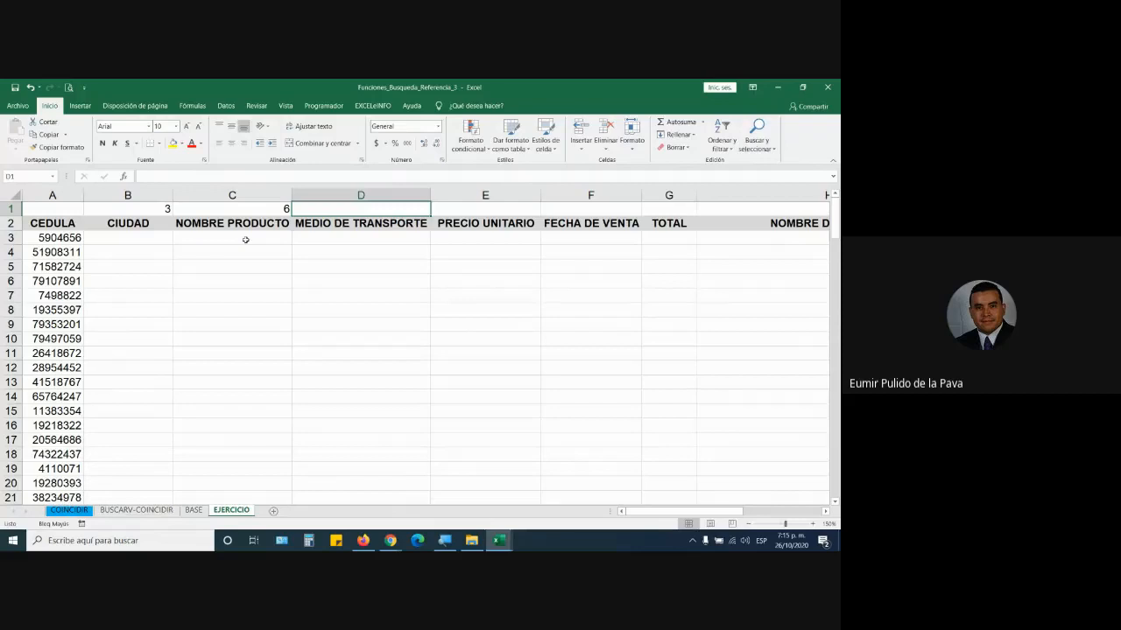
type("9")
key("Tab")
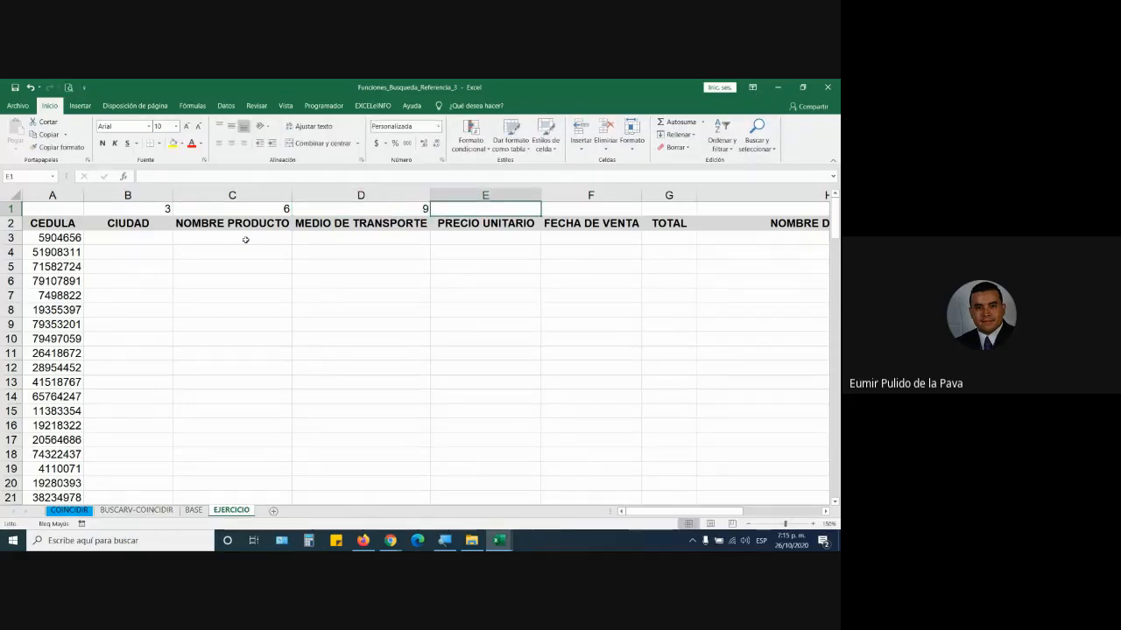
type("5")
key("Tab")
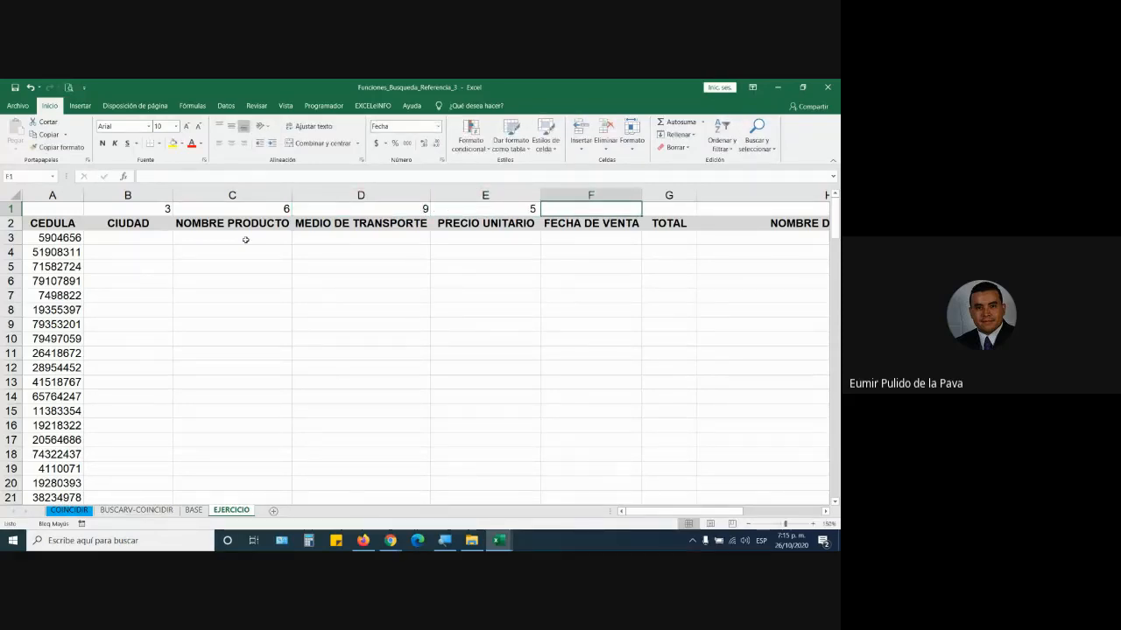
type("4")
key("Tab")
key("Left")
key("shift+Left")
key("shift+Left")
key("shift+Left")
key("shift+Left")
key("shift+Left")
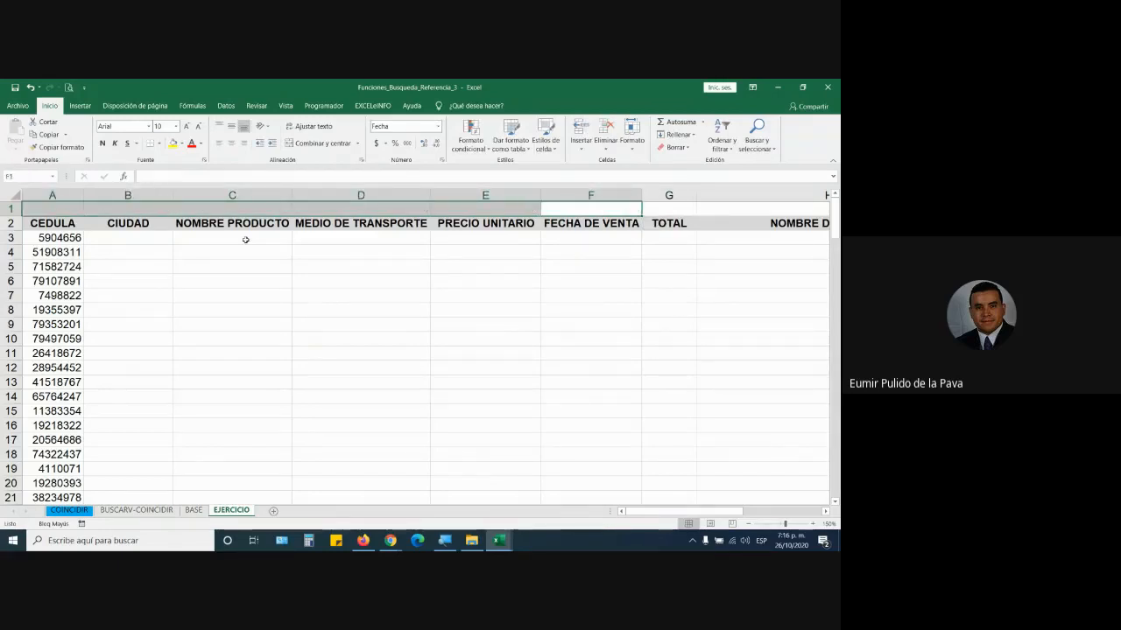
key("Delete")
key("Down")
key("Down")
key("Left")
key("Left")
key("Left")
key("Left")
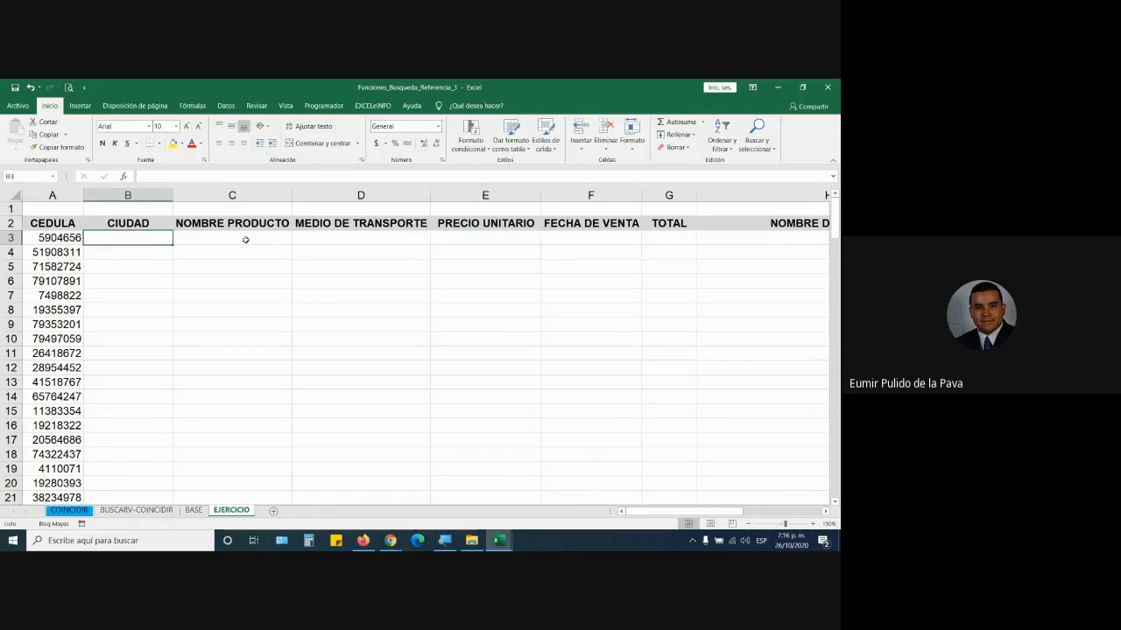
left_click(193, 511)
left_click_drag(33, 207, 793, 207)
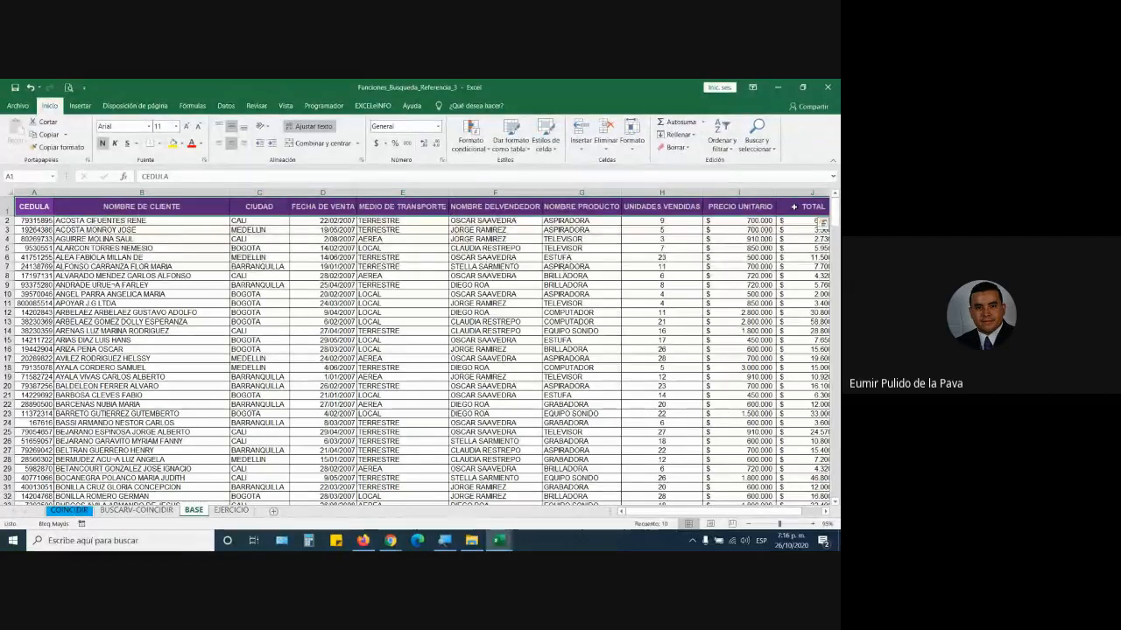
left_click(231, 509)
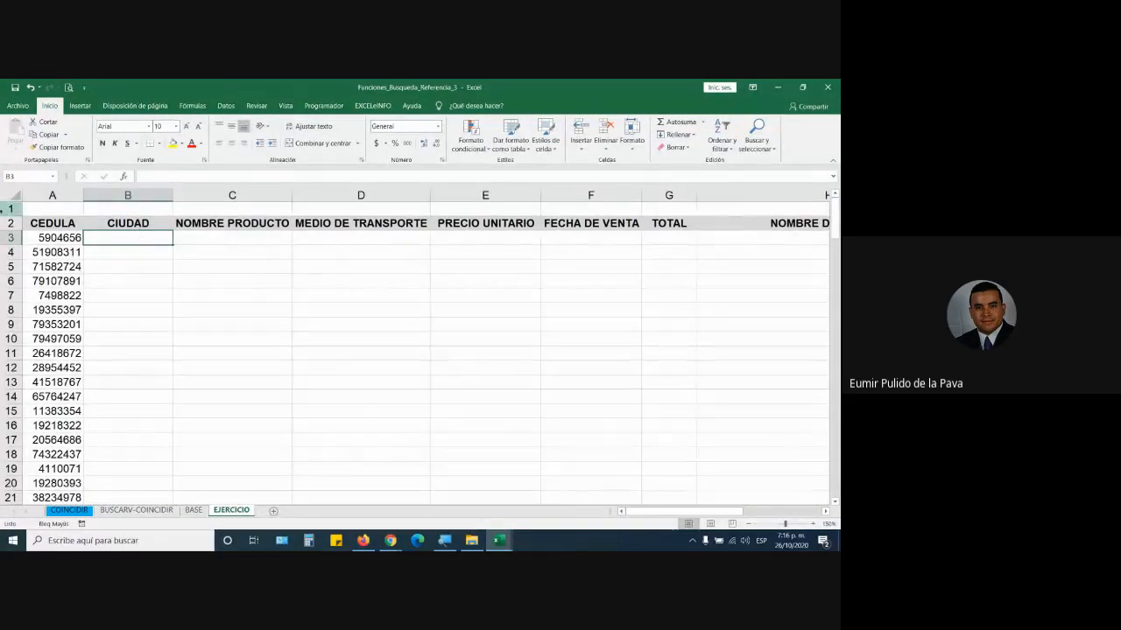
right_click(9, 208)
left_click(50, 301)
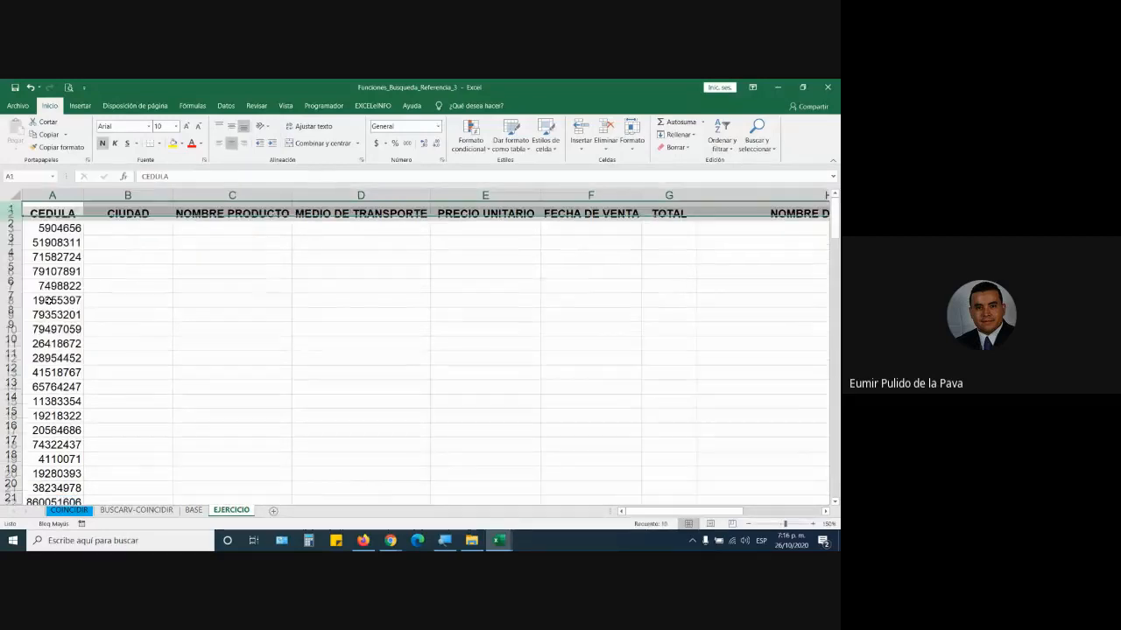
left_click(135, 223)
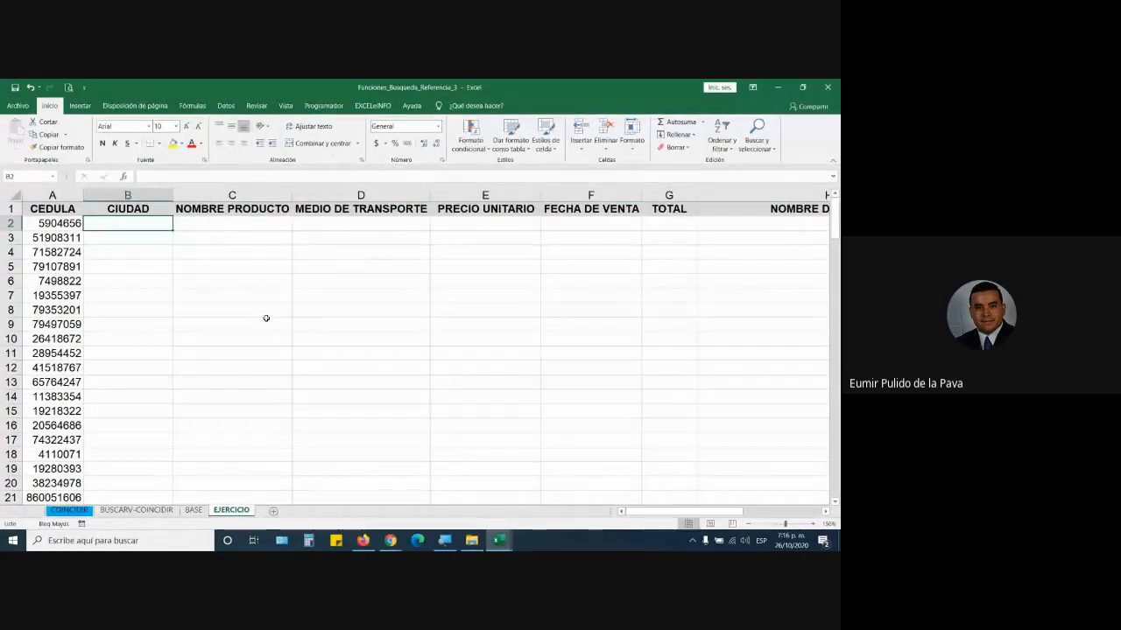
mouse_move(391, 536)
left_click(377, 501)
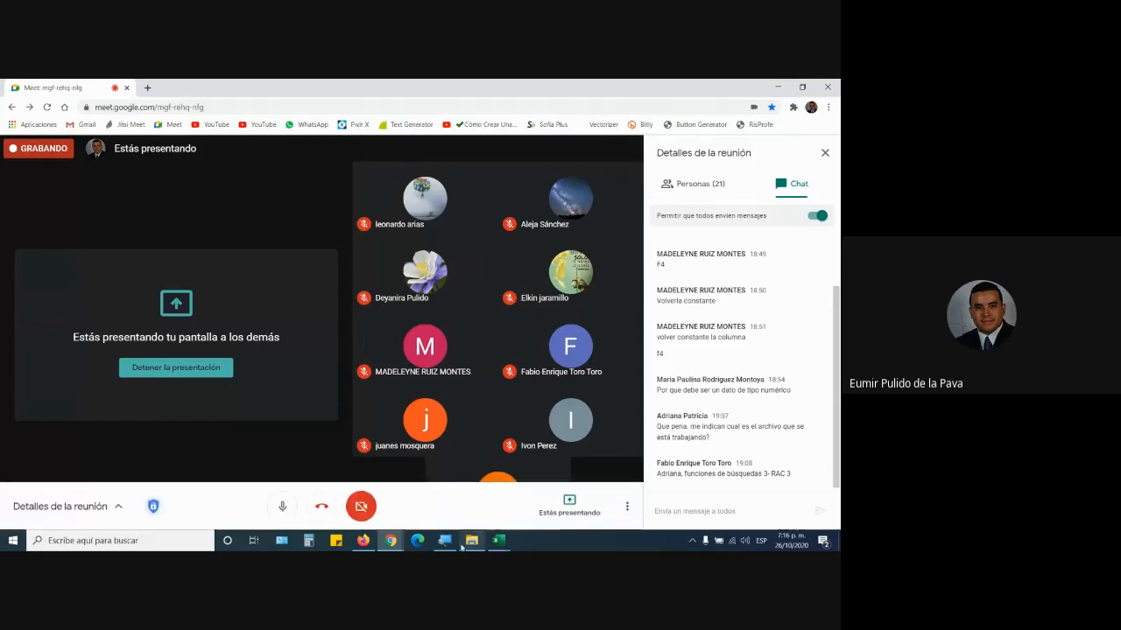
mouse_move(498, 541)
left_click(553, 508)
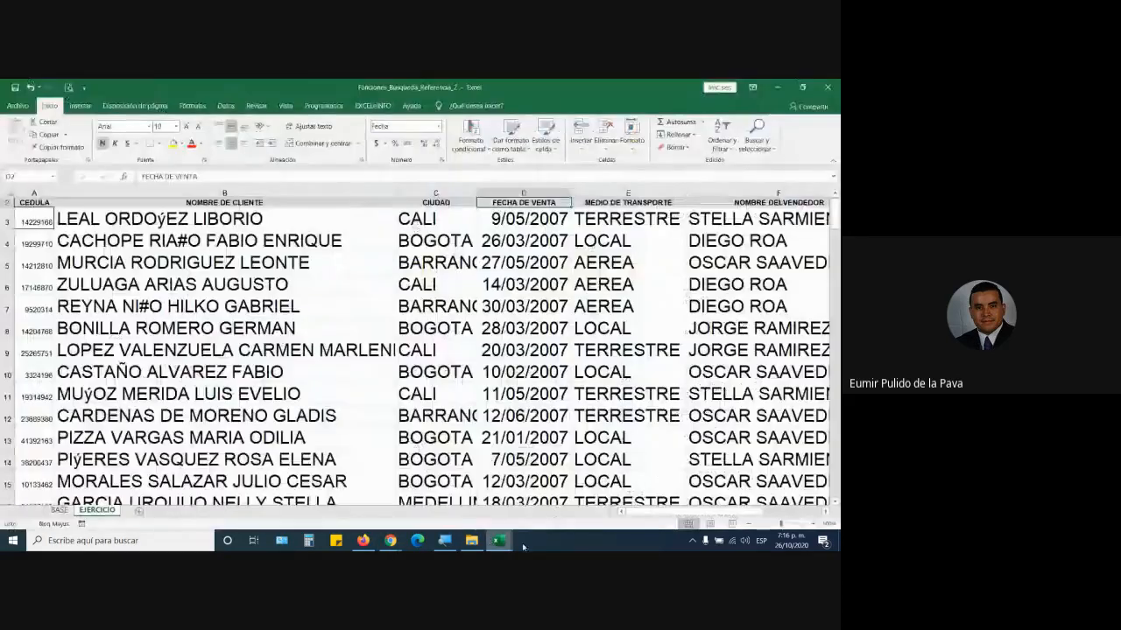
left_click(460, 489)
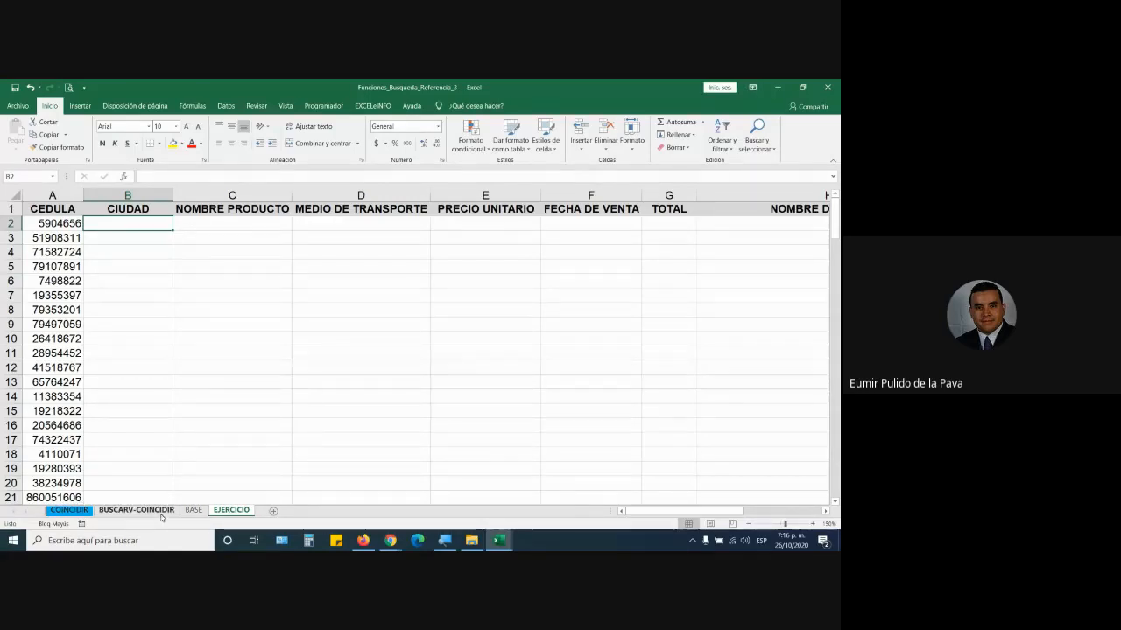
- Compare BASE's NOMBRE DE CLIENTE column with EJERCICIO's NOMBRE PRODUCTO and MEDIO DE TRANSPORTE headings
left_click(70, 511)
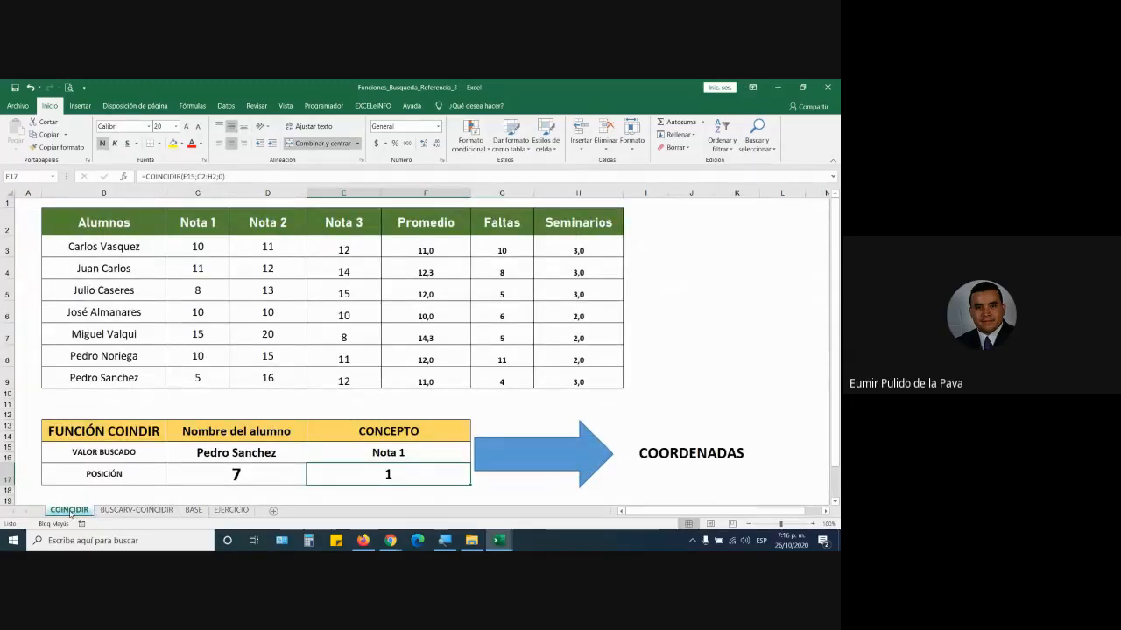
left_click(136, 510)
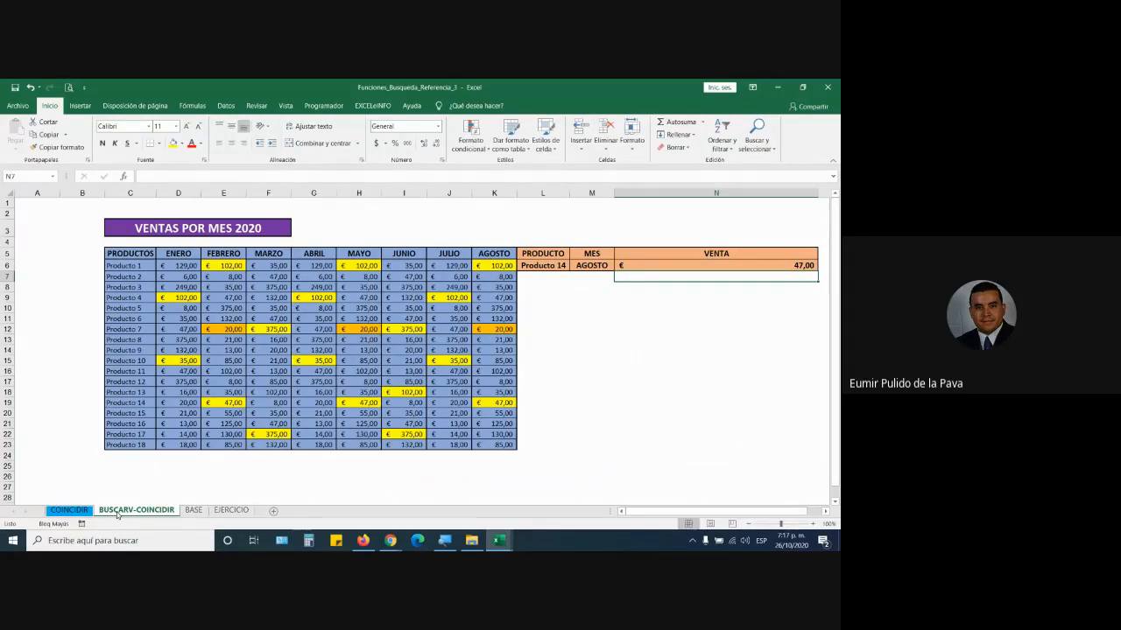
left_click(194, 511)
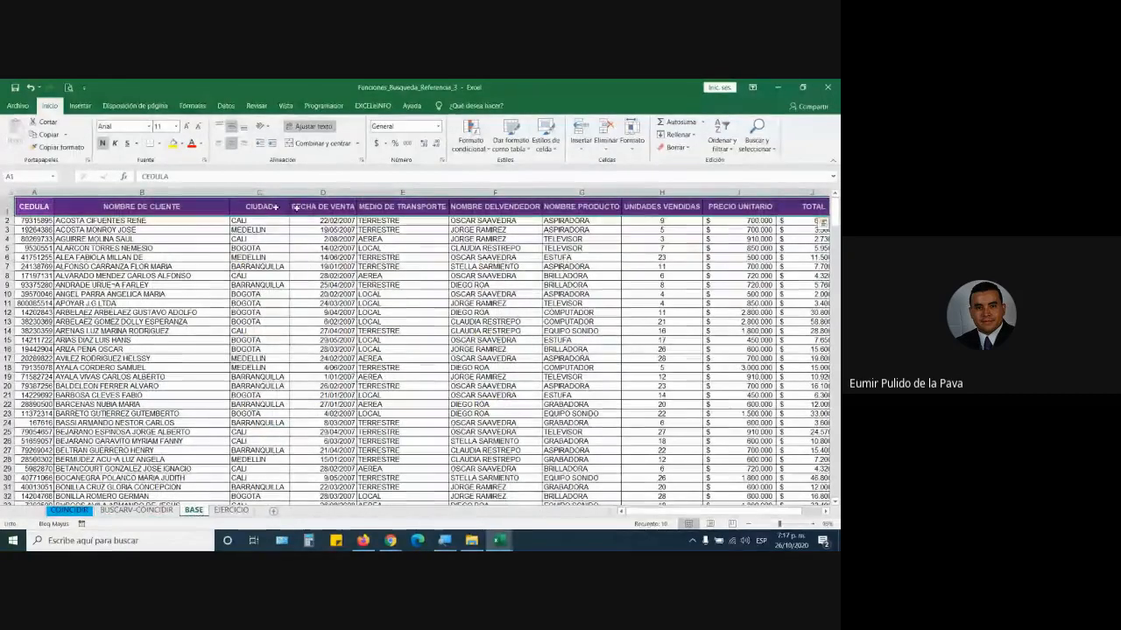
left_click(184, 191)
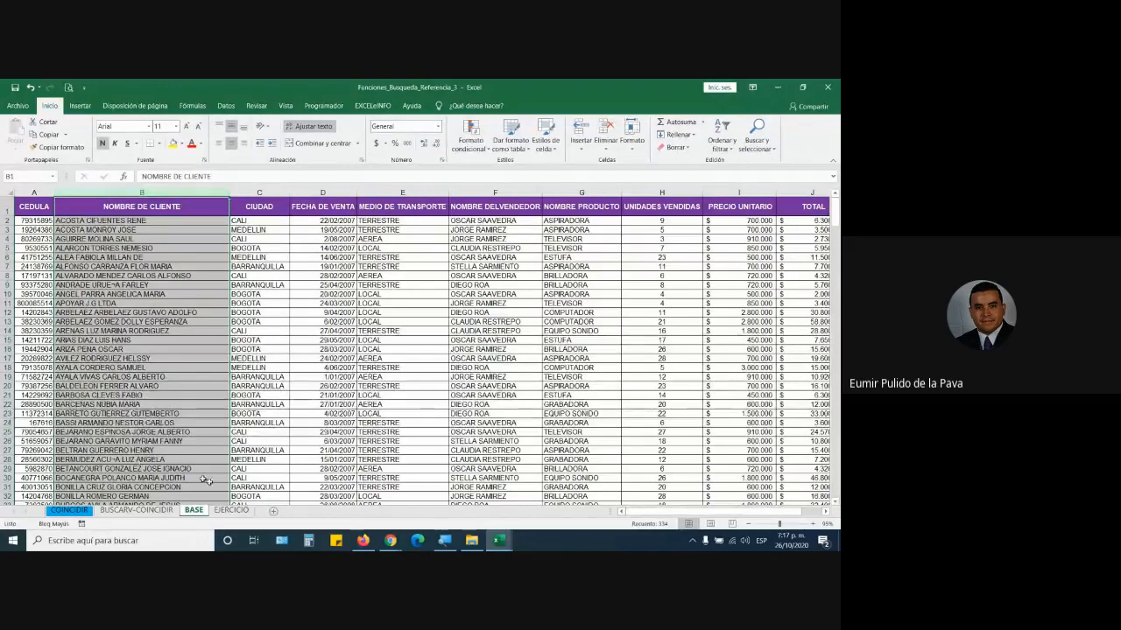
left_click(244, 512)
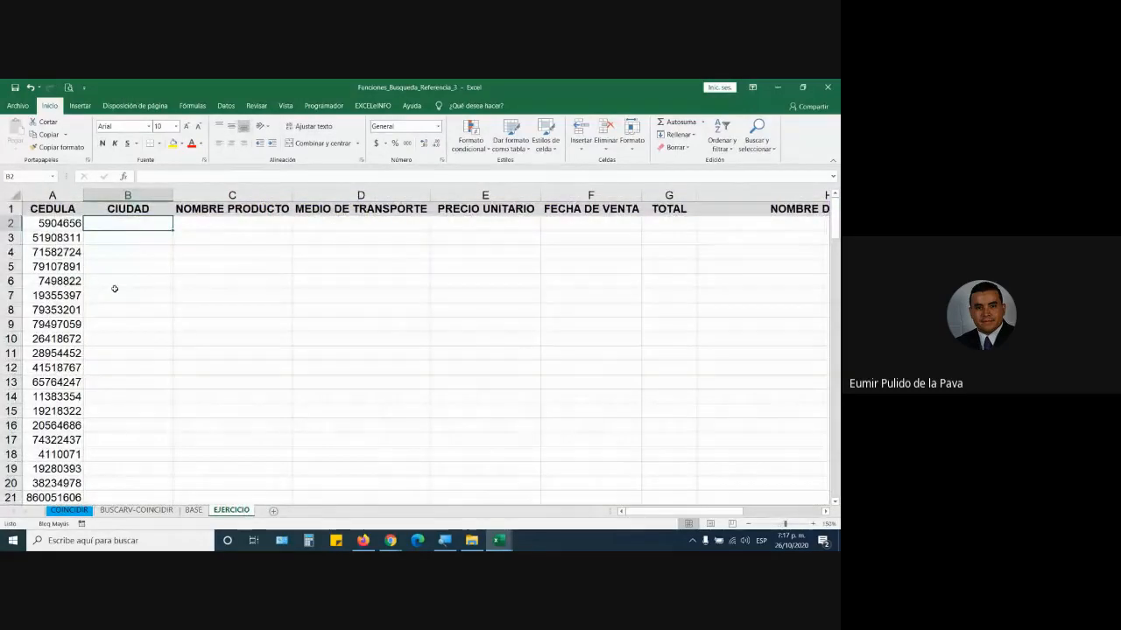
left_click(201, 208)
left_click(360, 210)
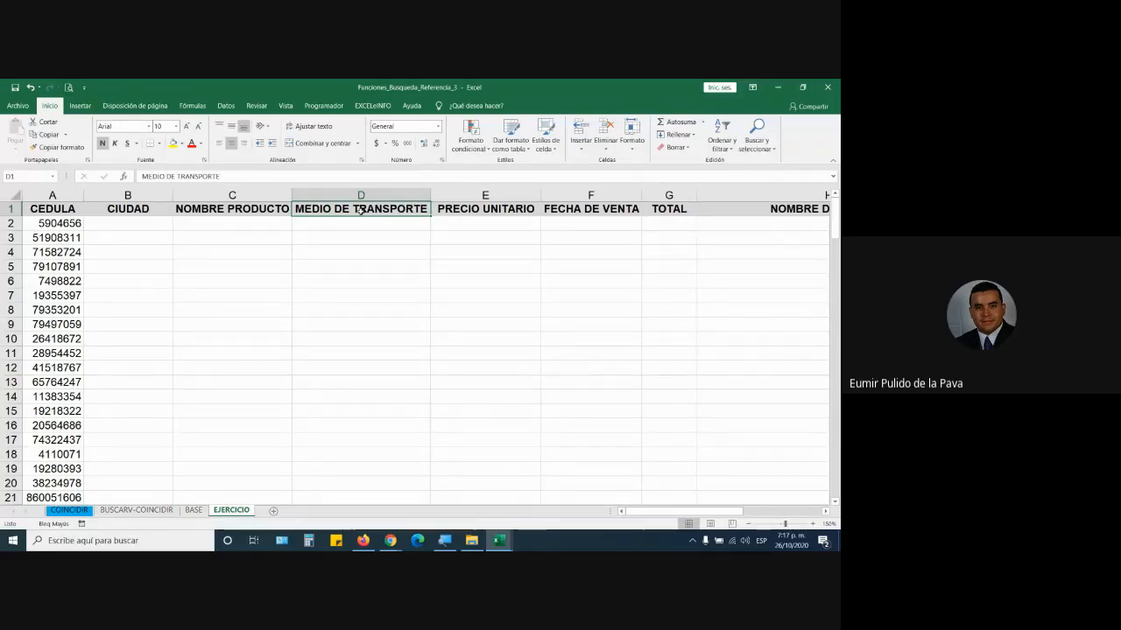
left_click(138, 510)
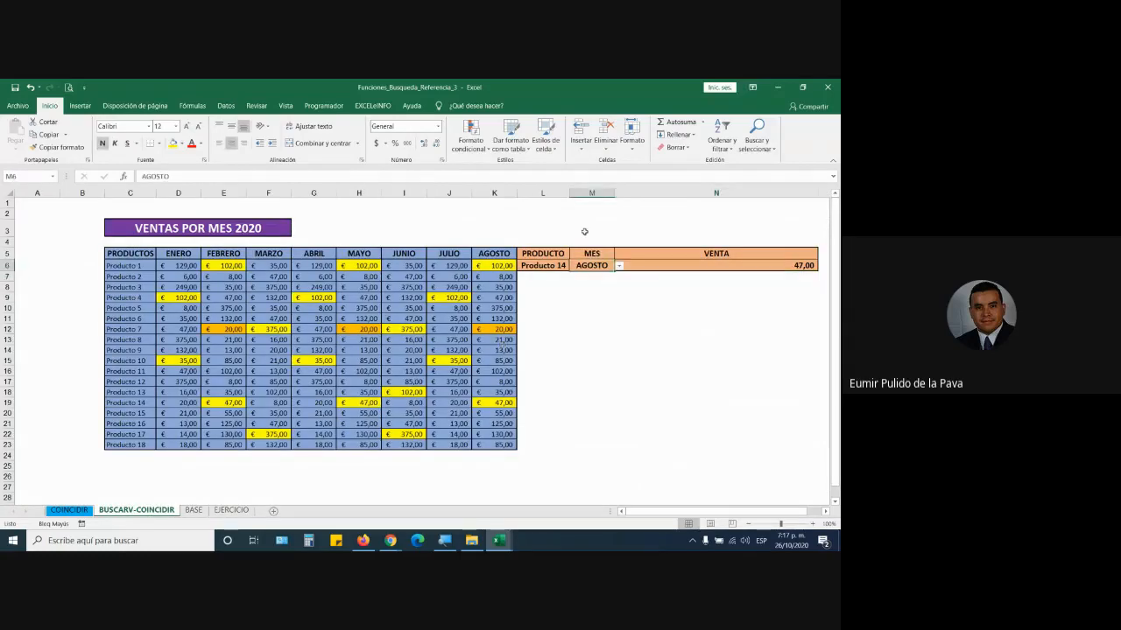
left_click(592, 193)
left_click(677, 267)
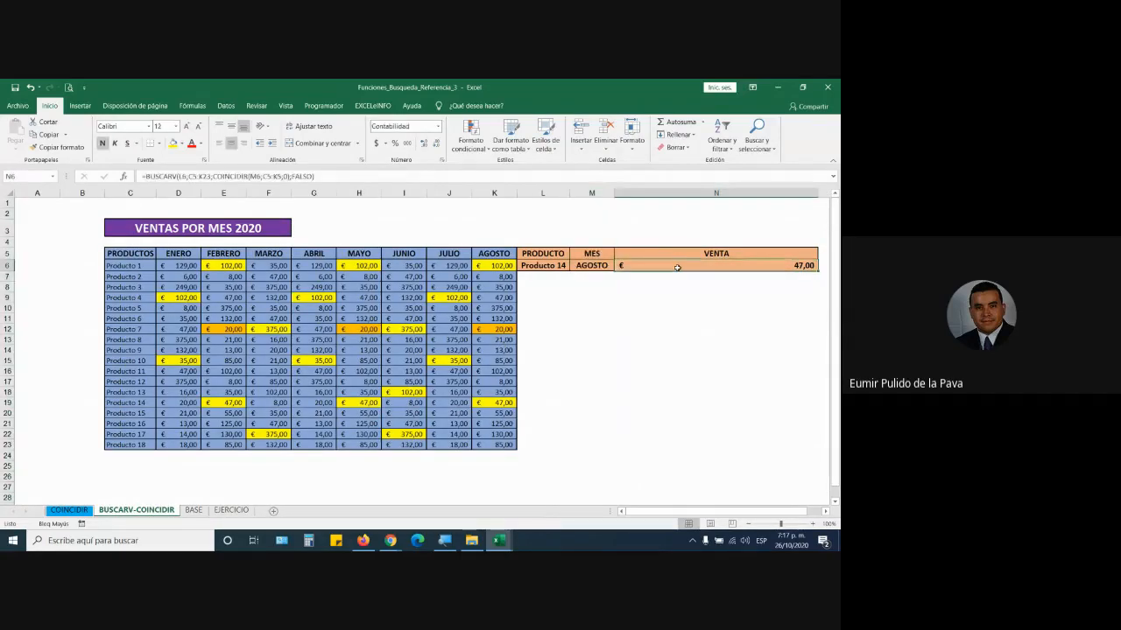
double_click(676, 267)
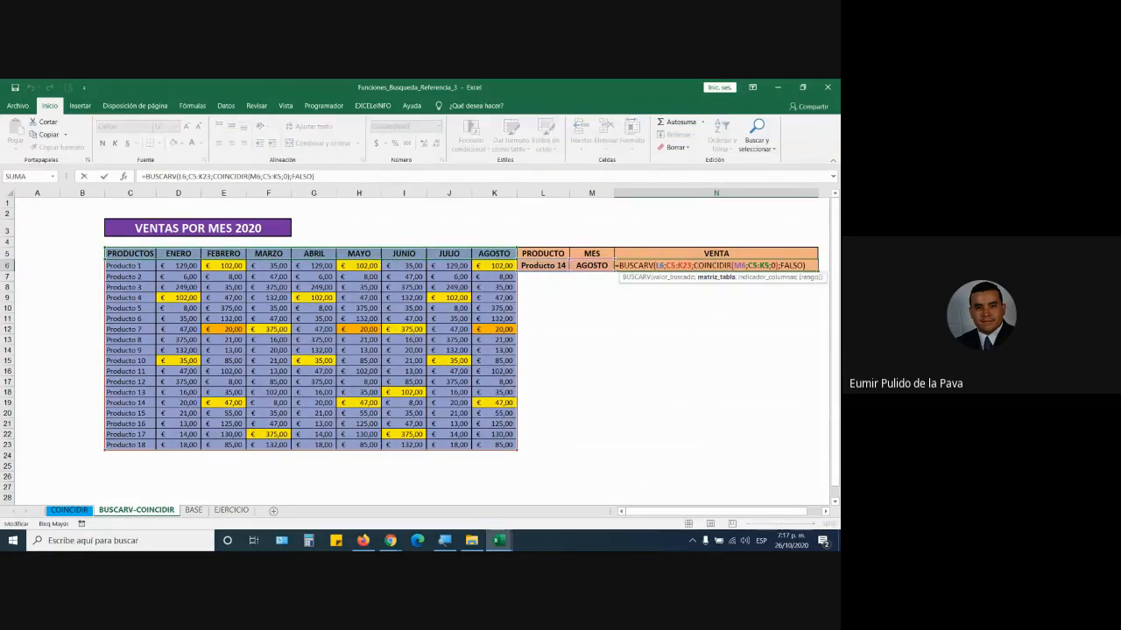
left_click(778, 265)
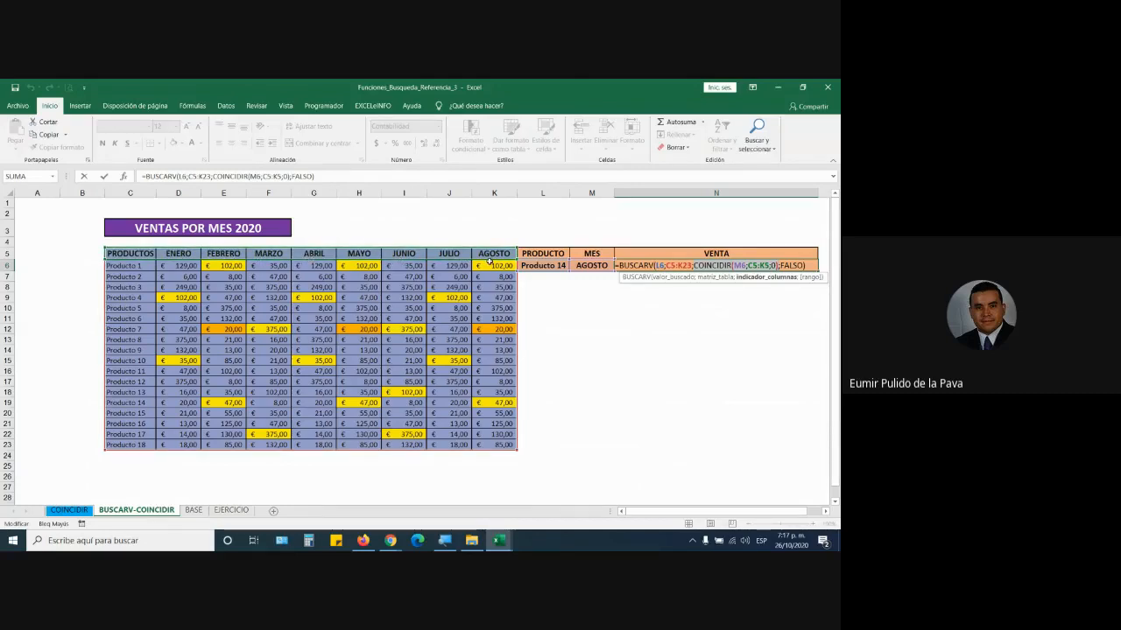
key("Return")
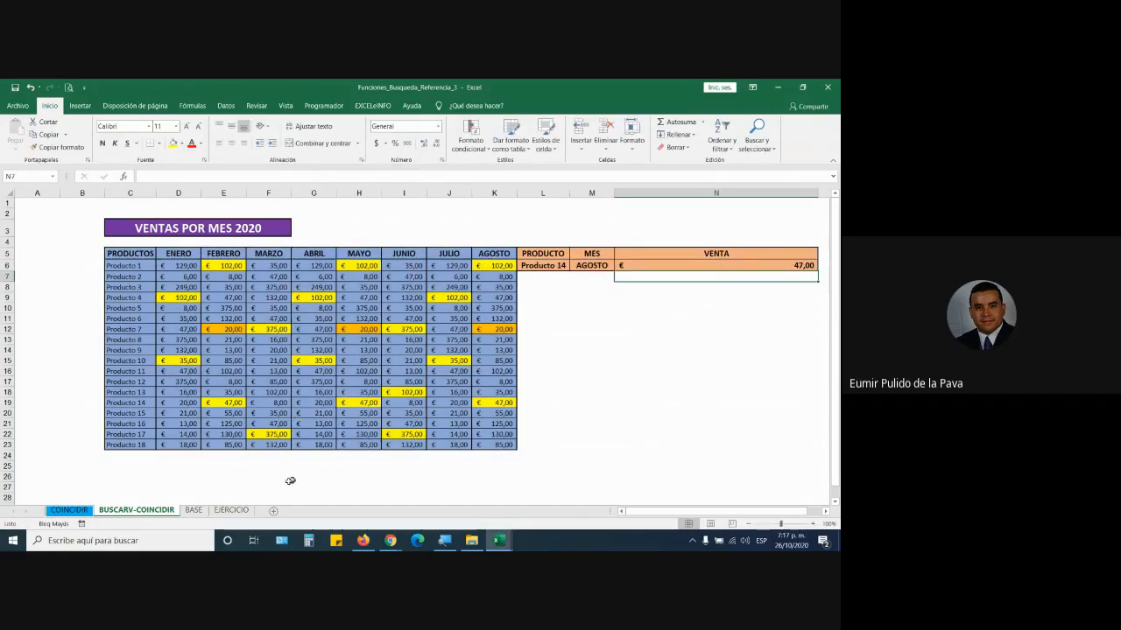
- Flip between the BASE and EJERCICIO sheets to compare their columns
left_click(192, 510)
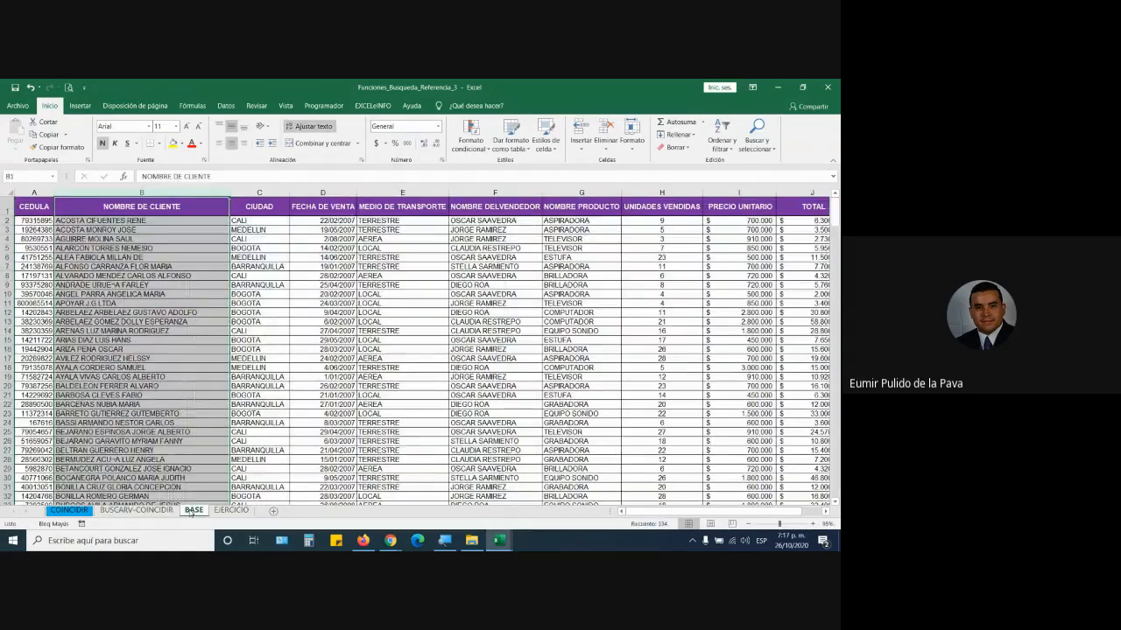
left_click(231, 510)
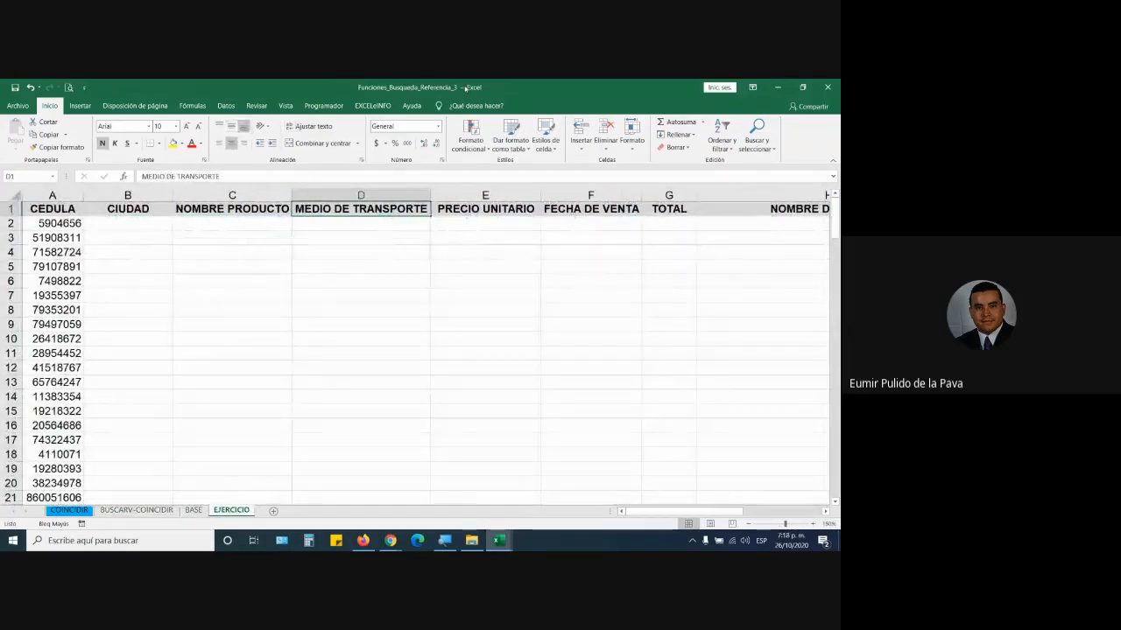
left_click(201, 515)
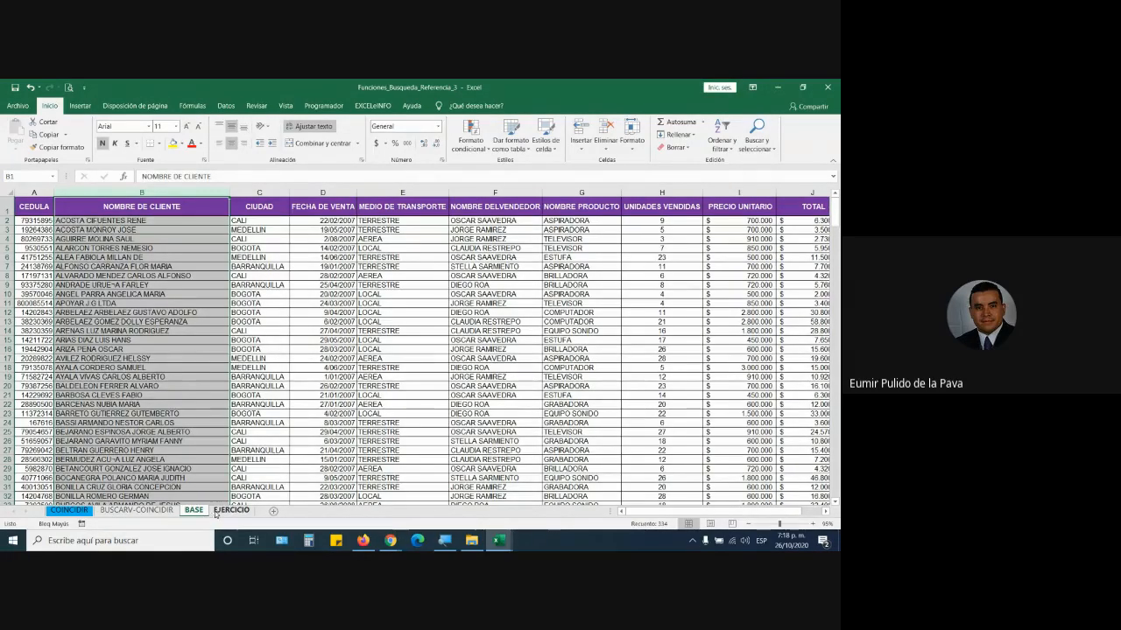
left_click(216, 512)
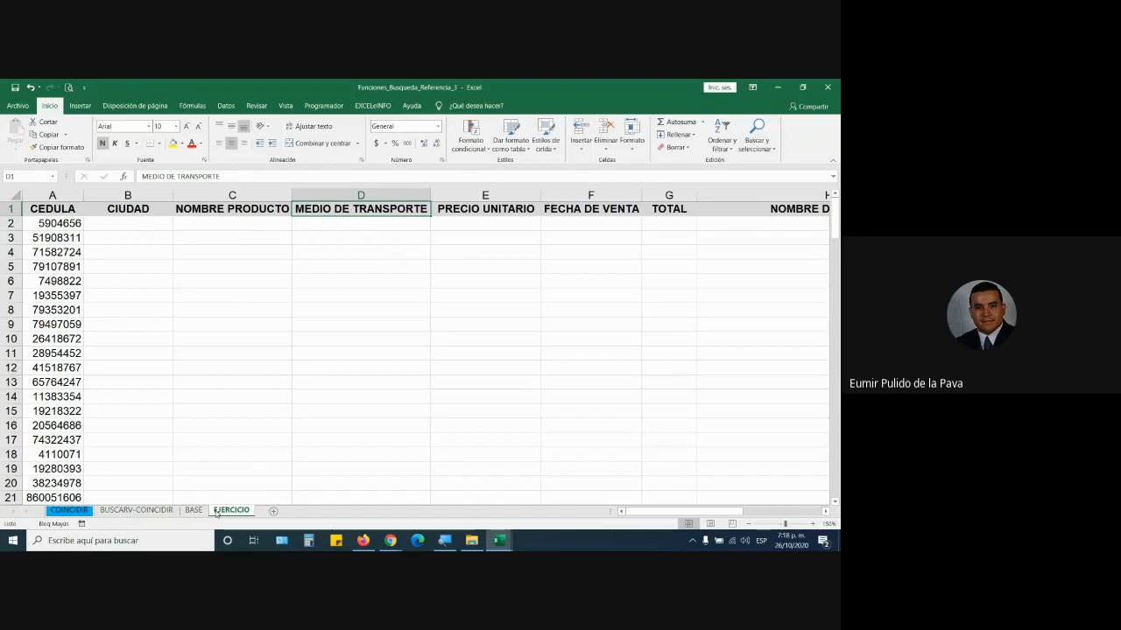
- Open Funciones_Busqueda_Referencia_4 from File Explorer and switch to the Google Meet call
left_click(471, 541)
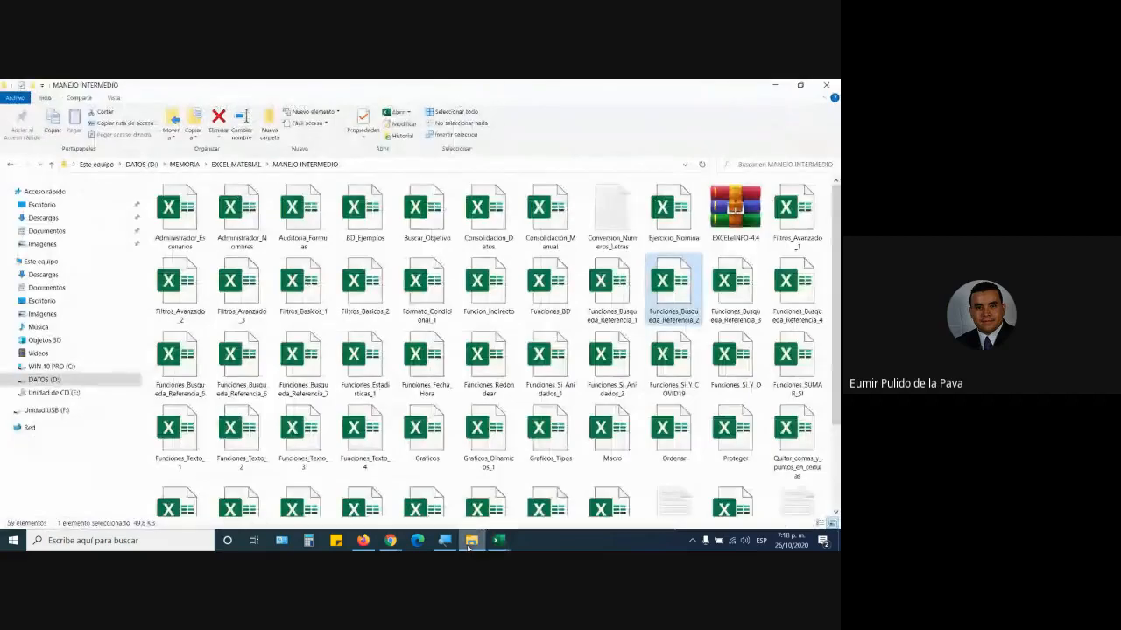
double_click(800, 289)
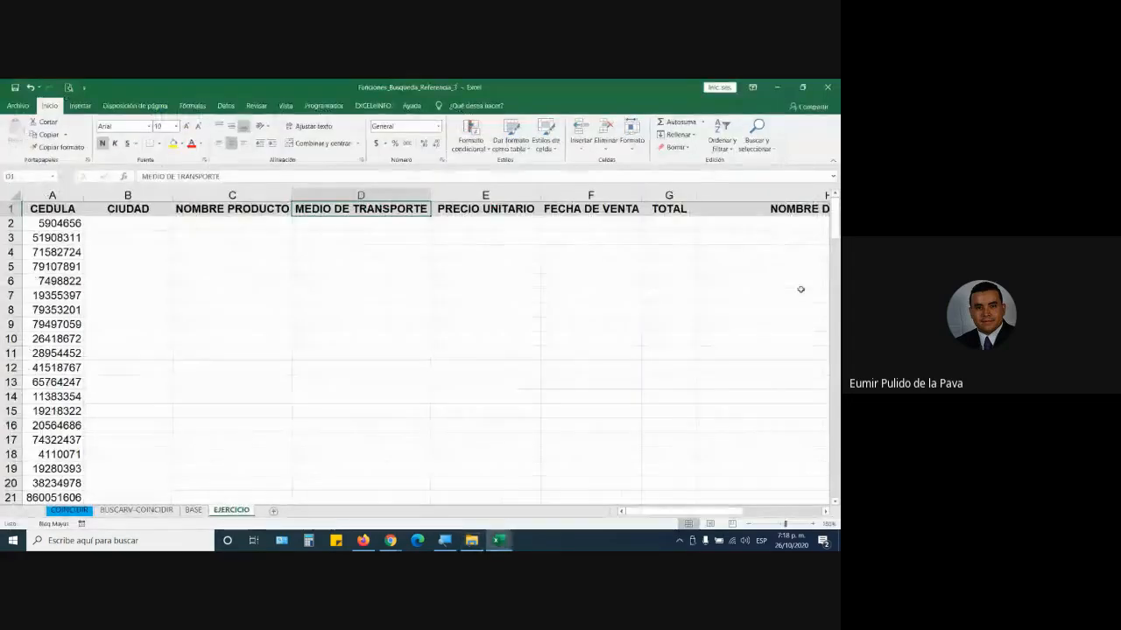
mouse_move(390, 541)
left_click(359, 481)
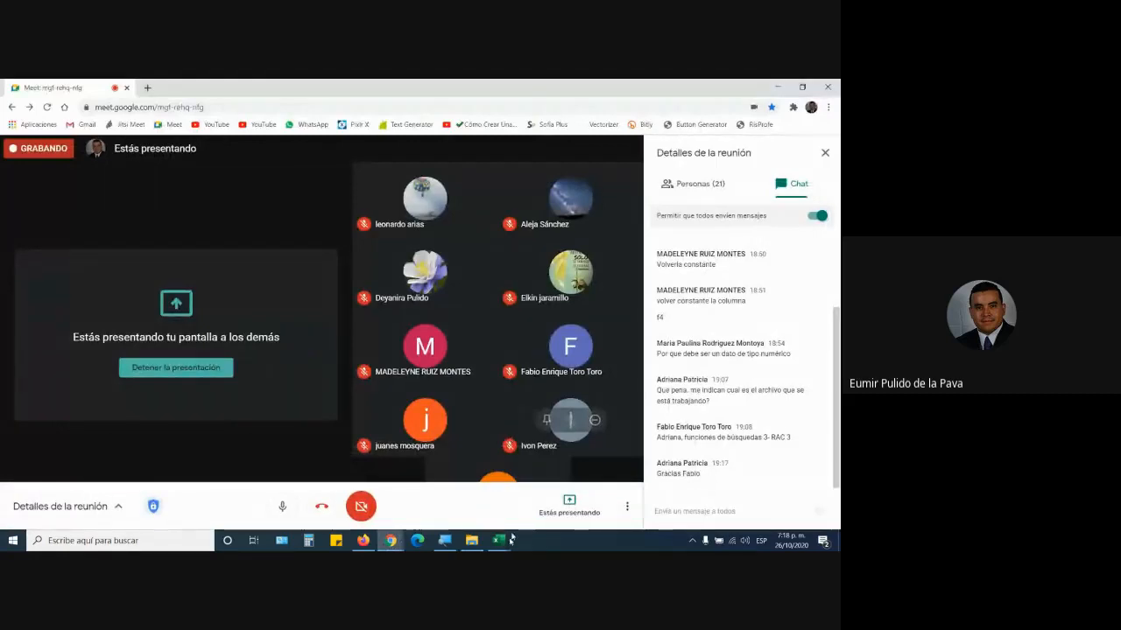
- Bring the Funciones_Busqueda_Referencia_4 Excel window back to the front from the taskbar
mouse_move(500, 540)
left_click(416, 499)
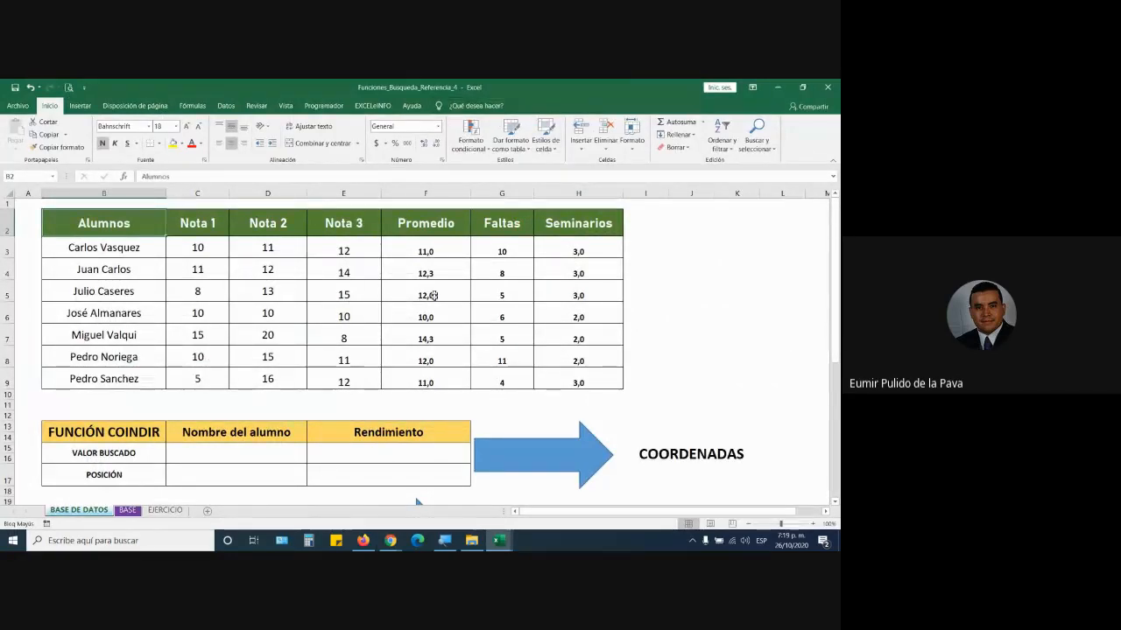
- Choose Juan Carlos in C15 and Nota 3 in E15 from their dropdown lists
scroll(437, 361, "down", 3)
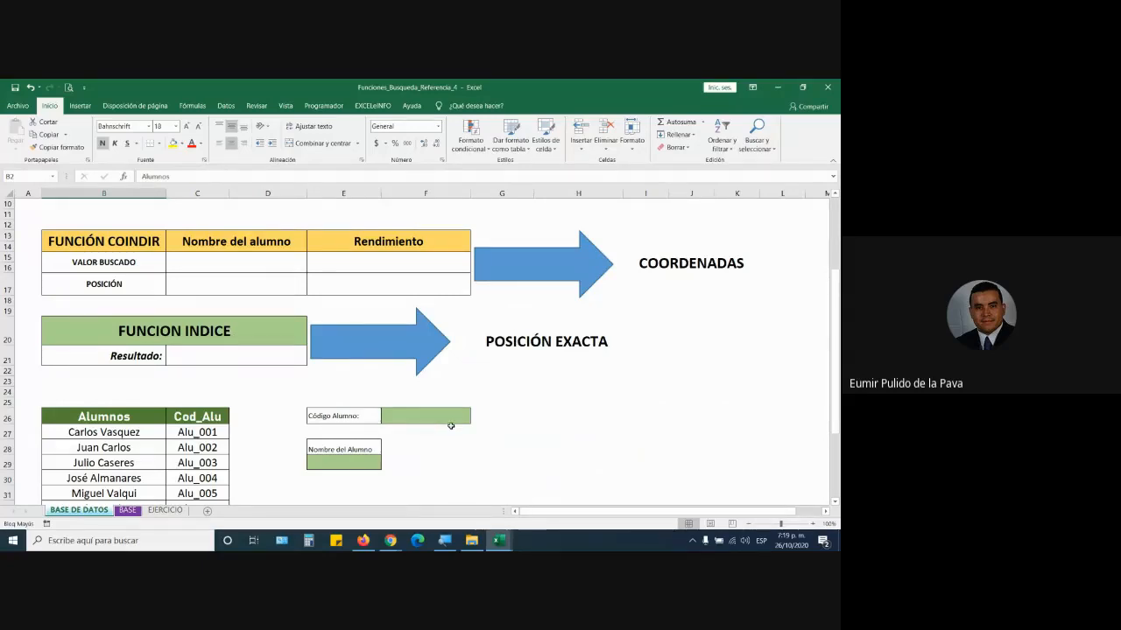
scroll(451, 426, "up", 3)
left_click(269, 454)
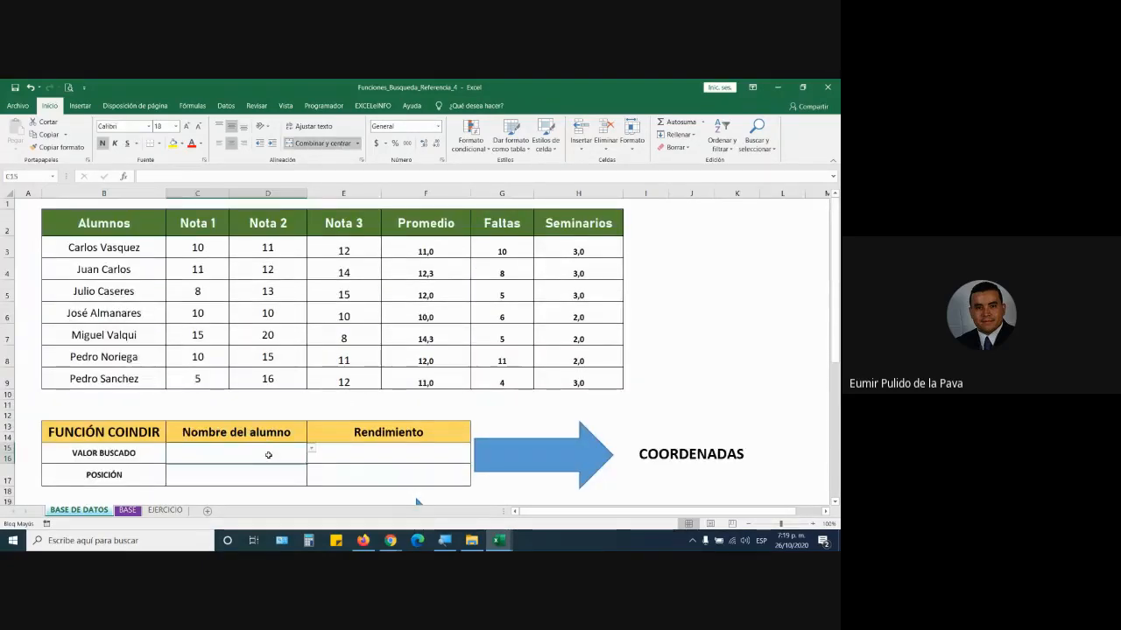
left_click(313, 450)
left_click(244, 462)
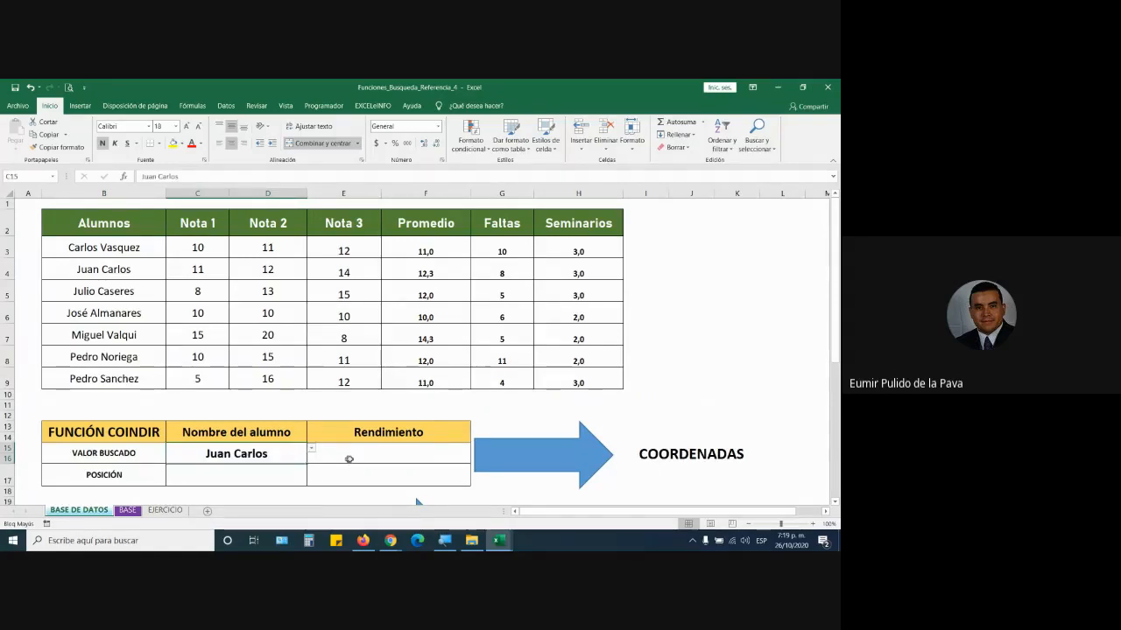
left_click(348, 459)
left_click(475, 448)
left_click(332, 479)
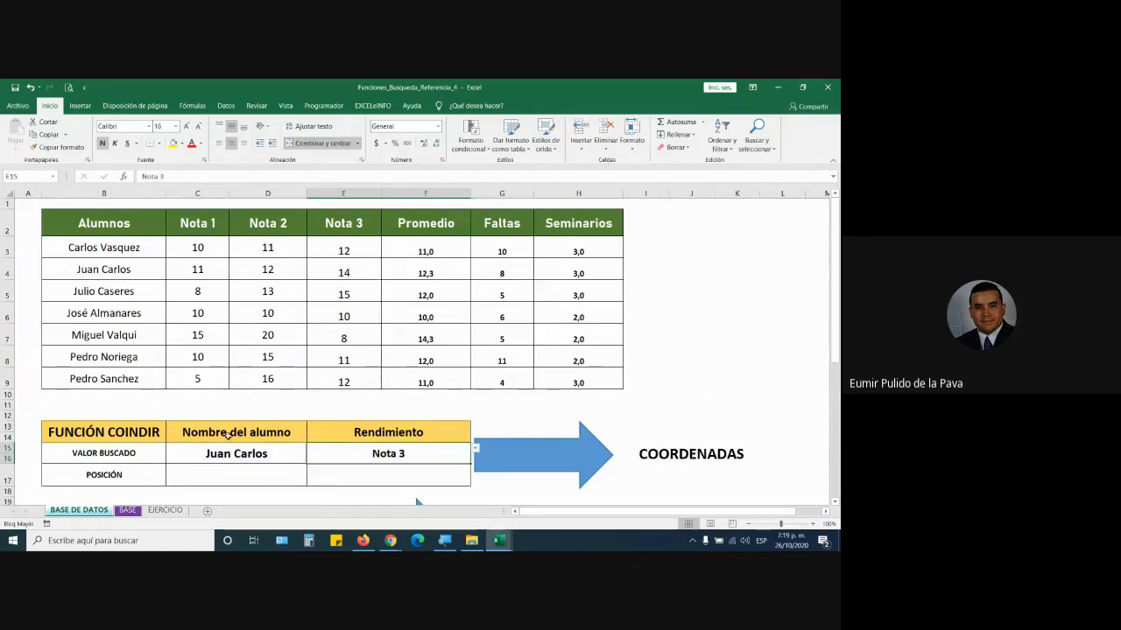
- Relate the chosen values to the Nombre del alumno and Rendimiento headings and highlight headings C2:I2
left_click(228, 437)
left_click(227, 447)
left_click(356, 439)
left_click(357, 449)
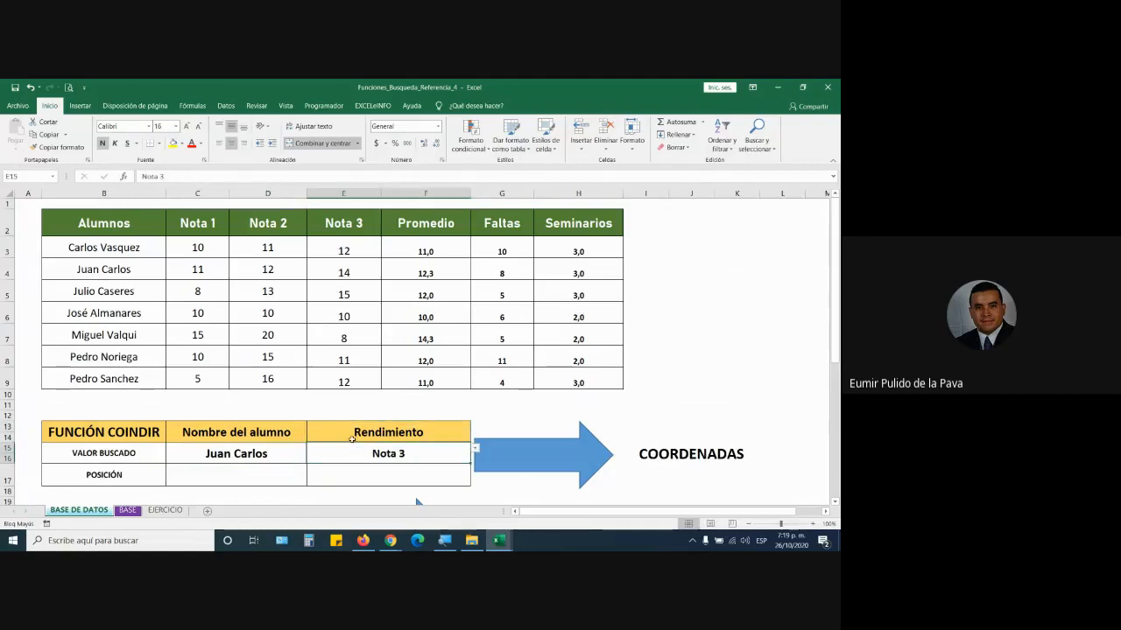
left_click_drag(202, 224, 652, 224)
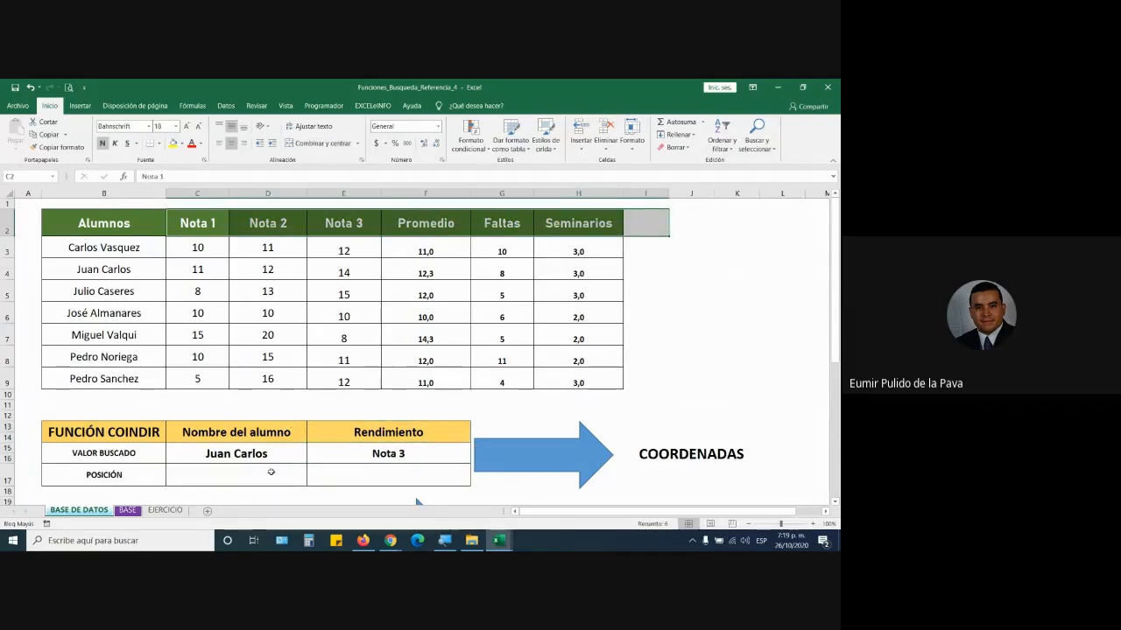
left_click(271, 473)
- Enter =COINCIDIR(C15;B3:B9;0) in C17, returning position 2 for Juan Carlos
type("=COIN")
key("BackSpace")
key("BackSpace")
key("BackSpace")
key("BackSpace")
key("BackSpace")
type("0")
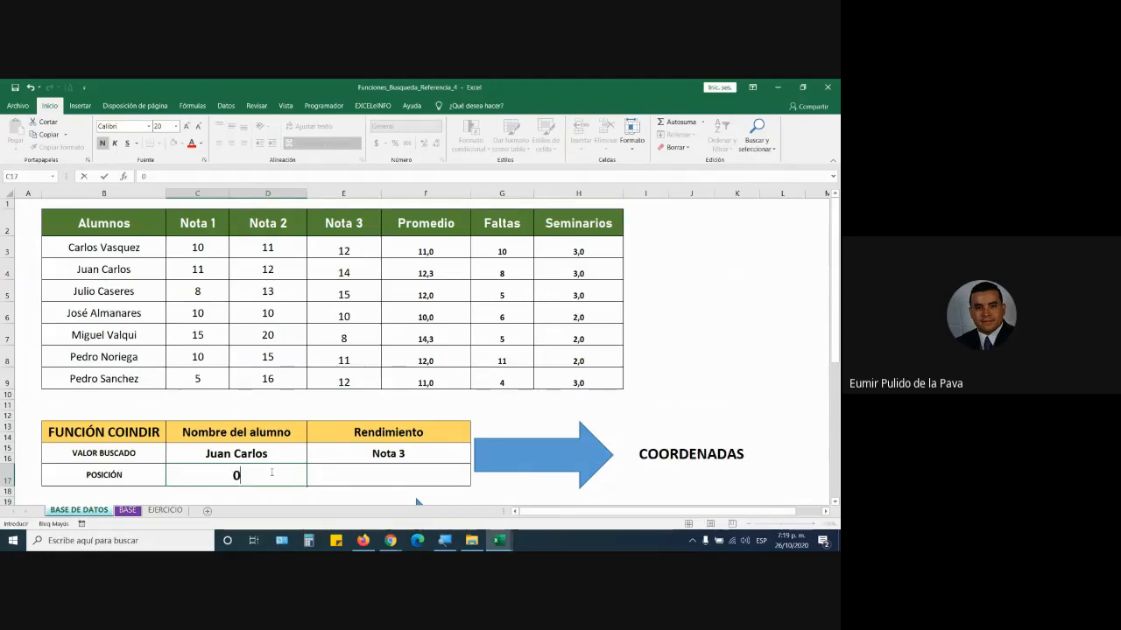
type("=COIN")
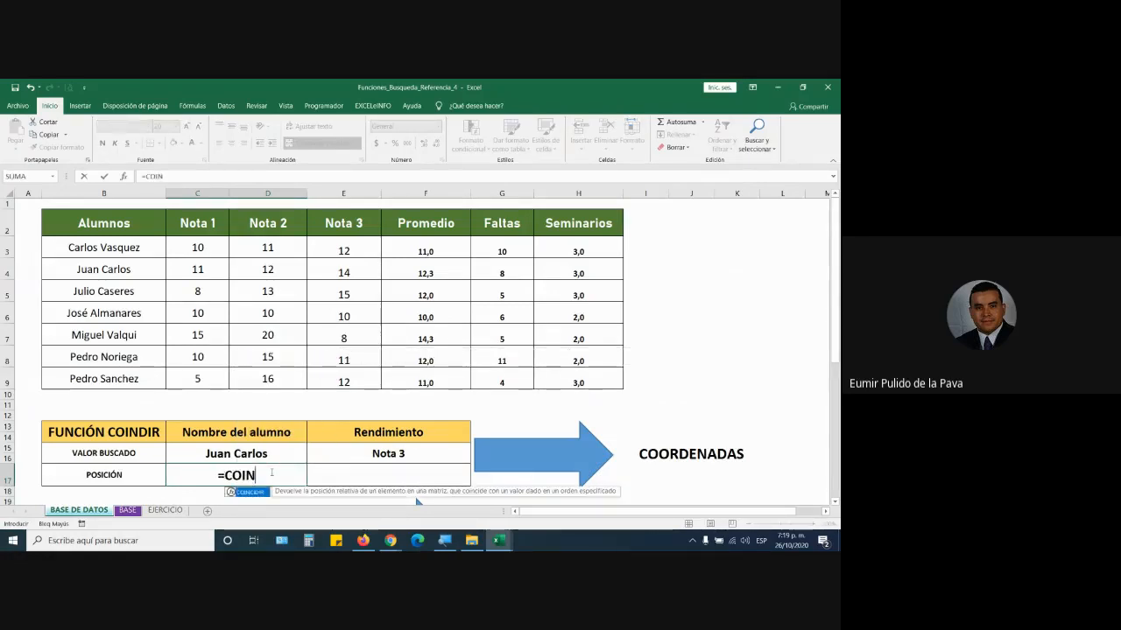
key("Tab")
left_click(261, 456)
type(";")
left_click_drag(122, 249, 119, 376)
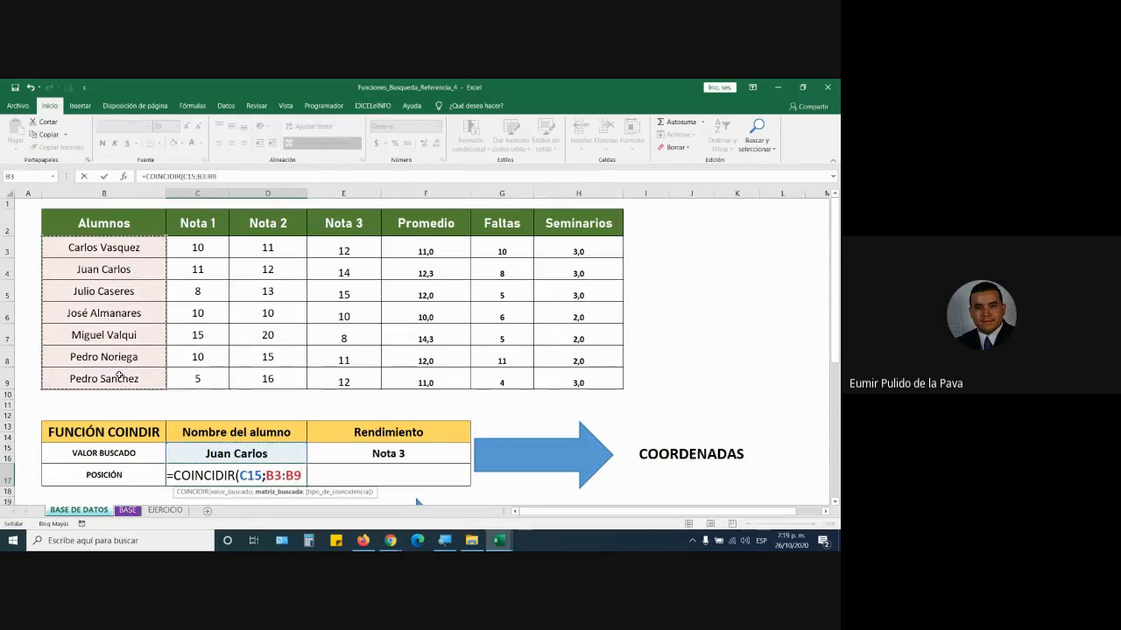
type(";")
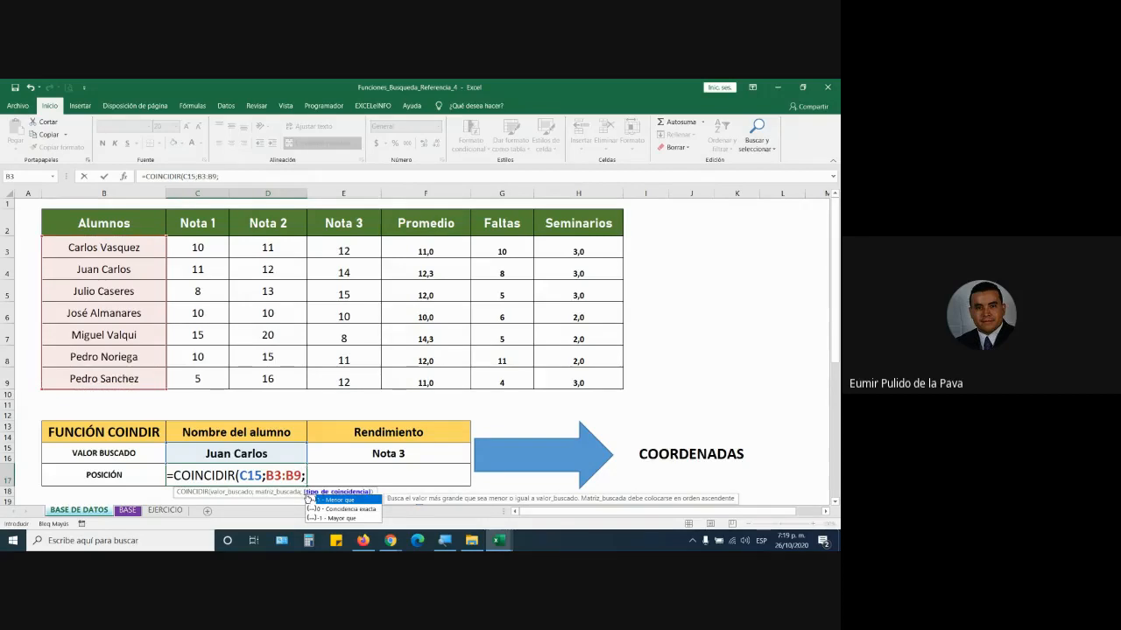
type("0")
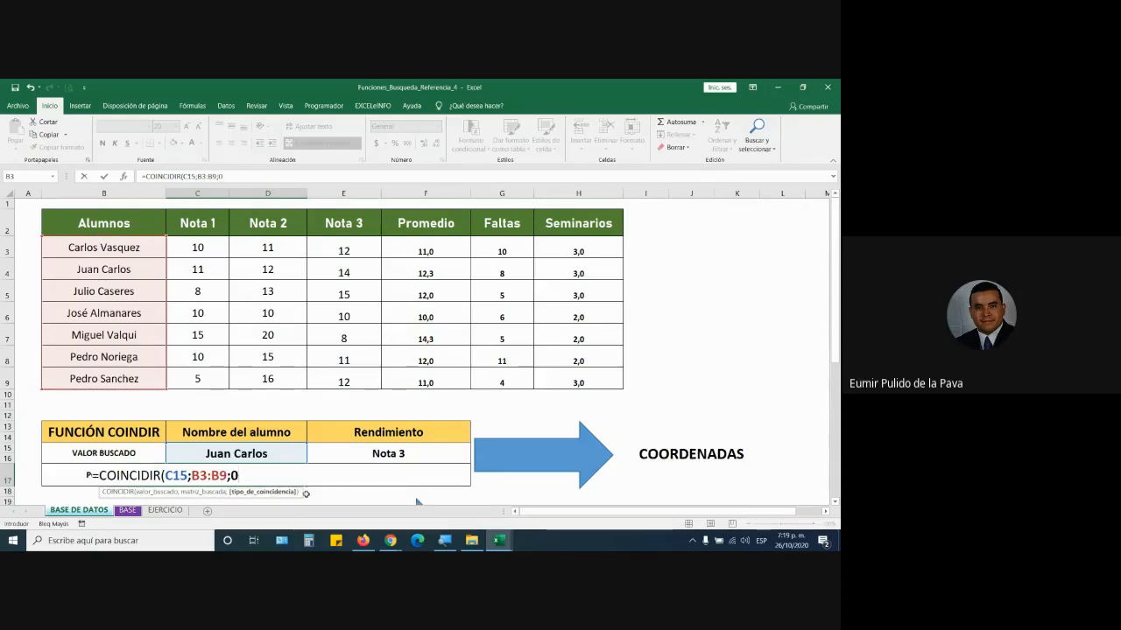
key("Tab")
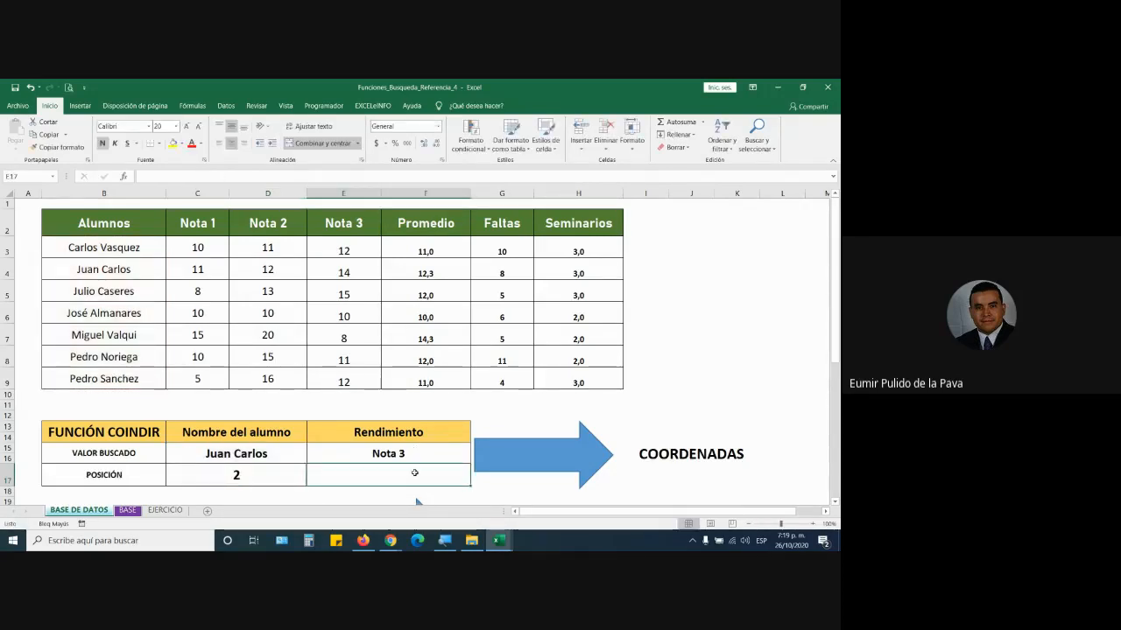
- Enter =COINCIDIR(E15;C2:H2;0) in E17, returning position 3 for Nota 3
type("=COIN")
key("Tab")
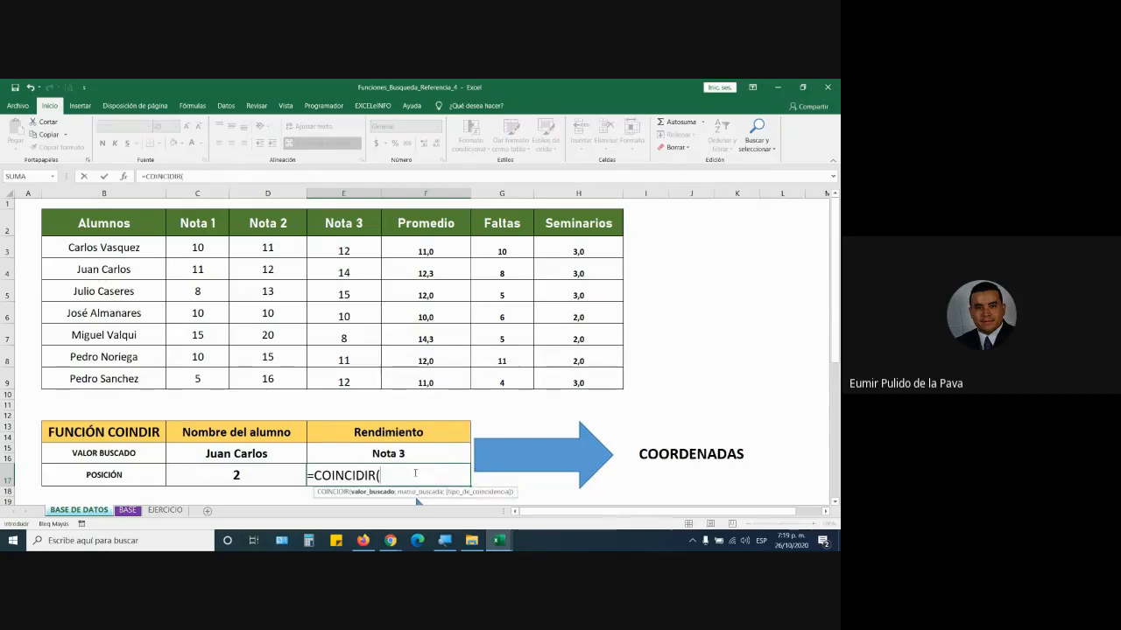
left_click(384, 453)
type(";")
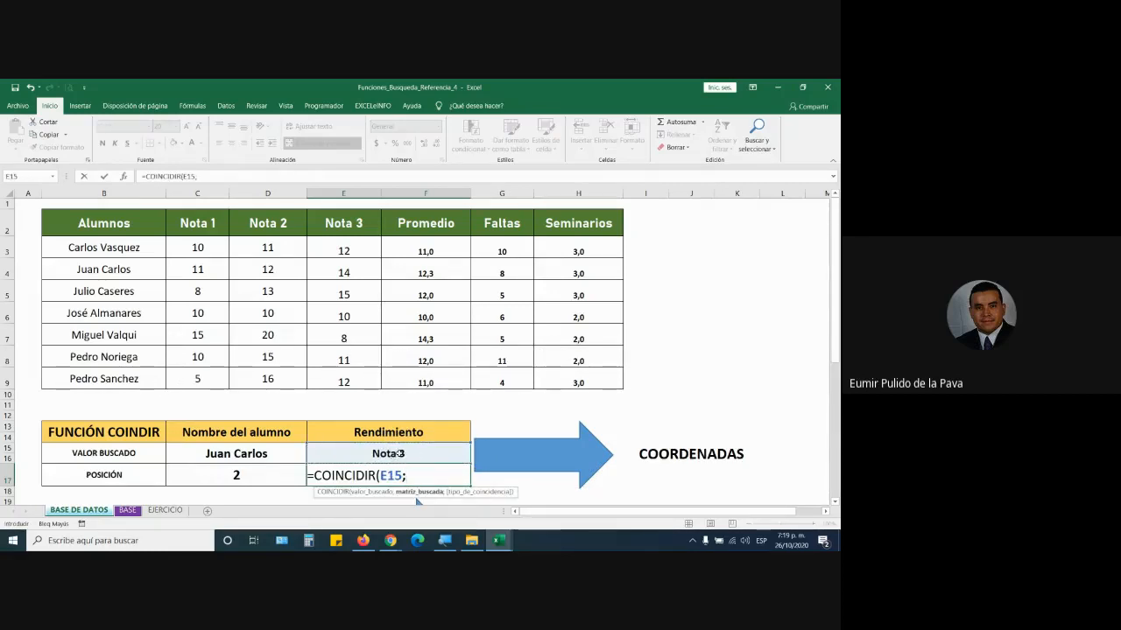
left_click_drag(200, 224, 565, 226)
type(";0)")
key("Return")
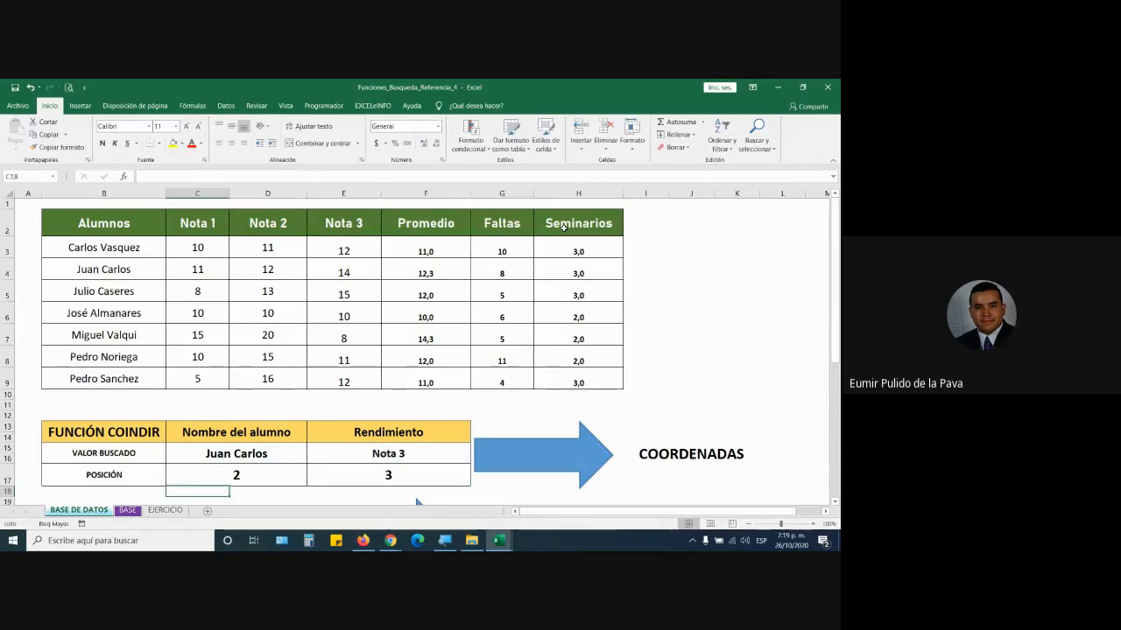
left_click_drag(237, 471, 385, 490)
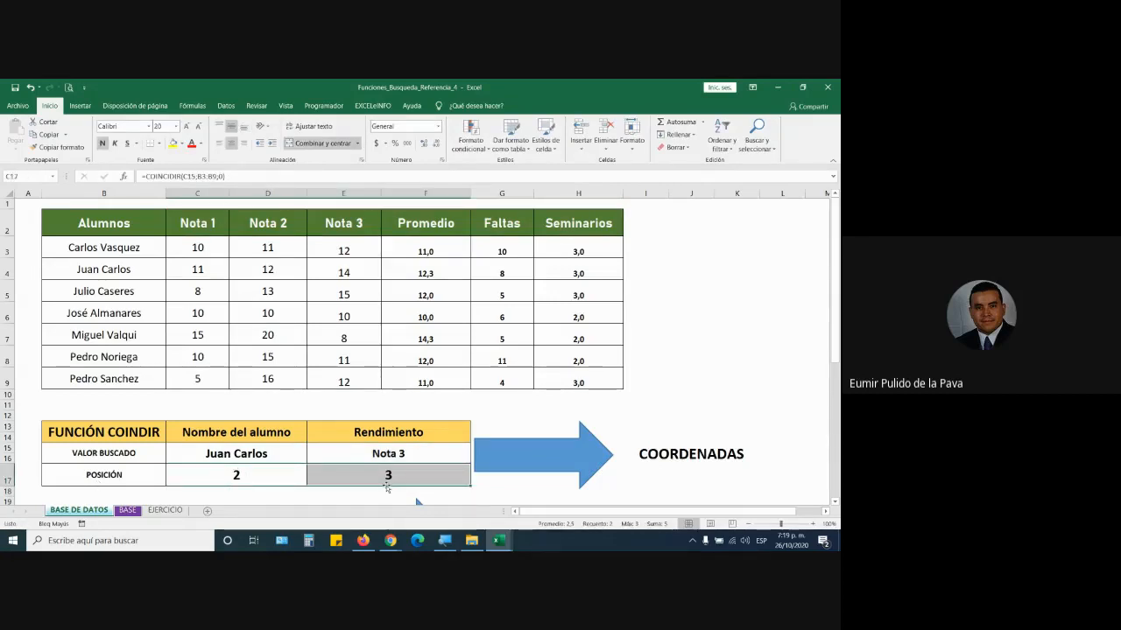
double_click(253, 475)
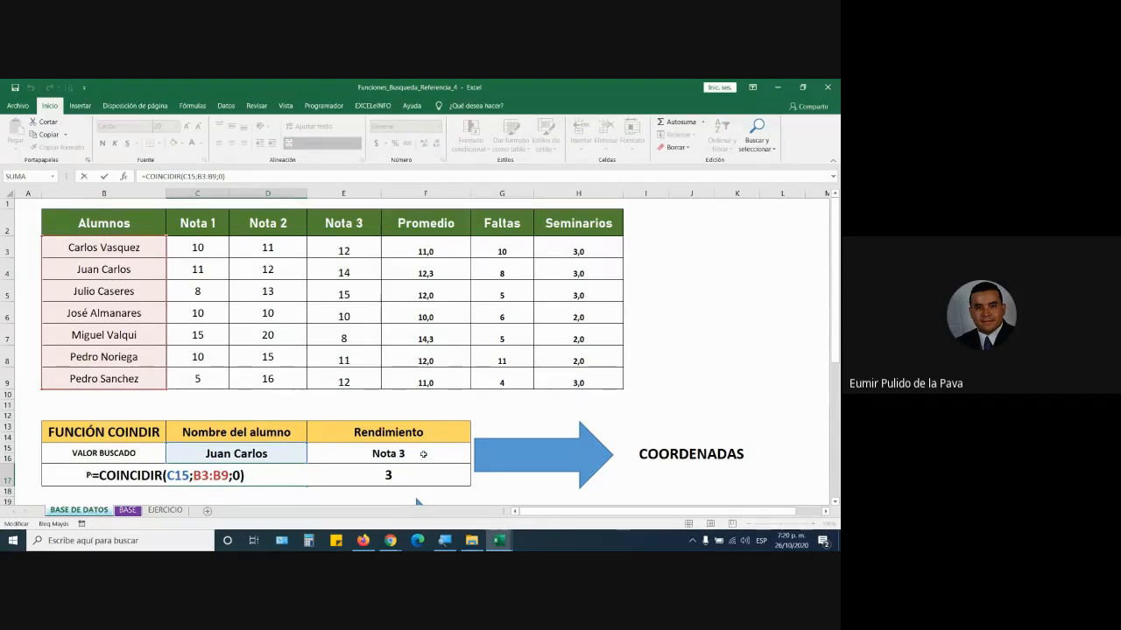
left_click(423, 454)
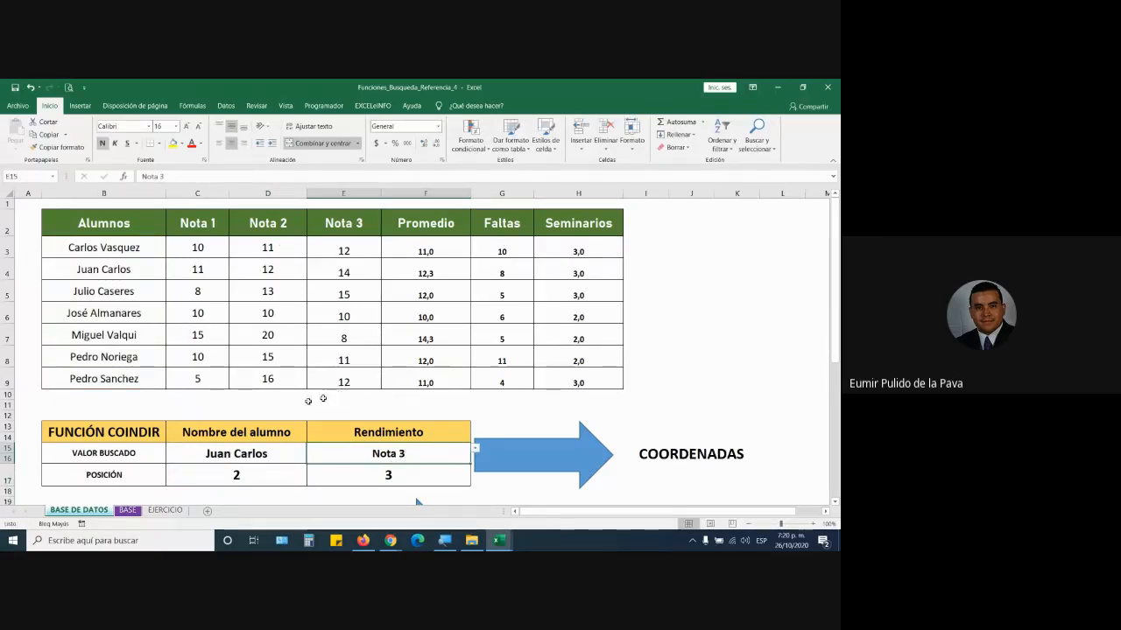
left_click(261, 455)
left_click(311, 448)
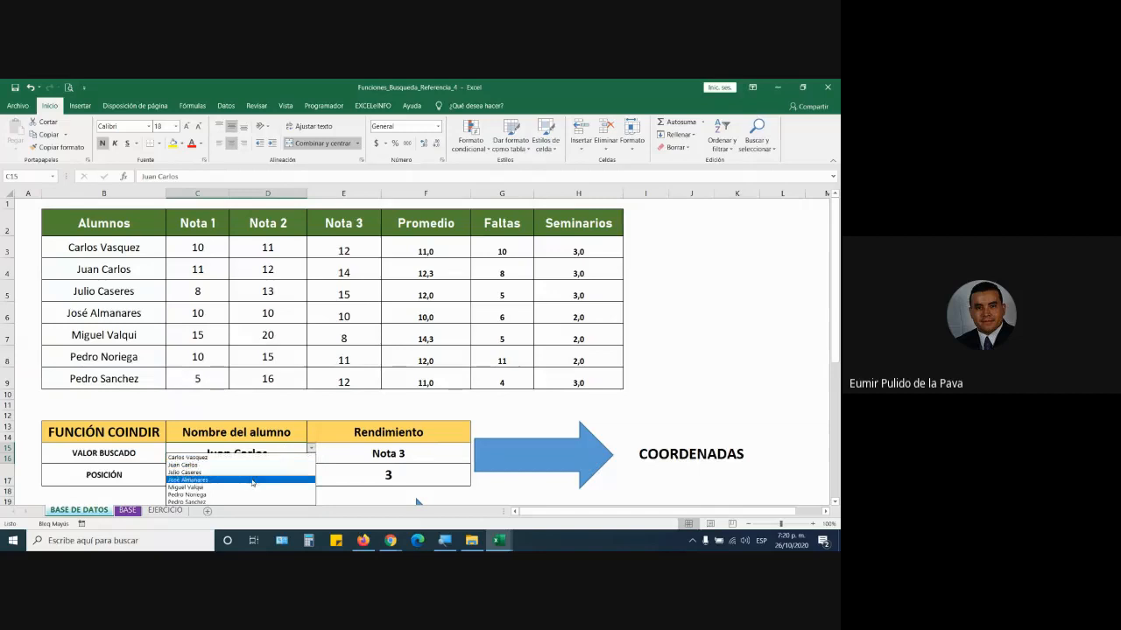
left_click(252, 481)
left_click(247, 475)
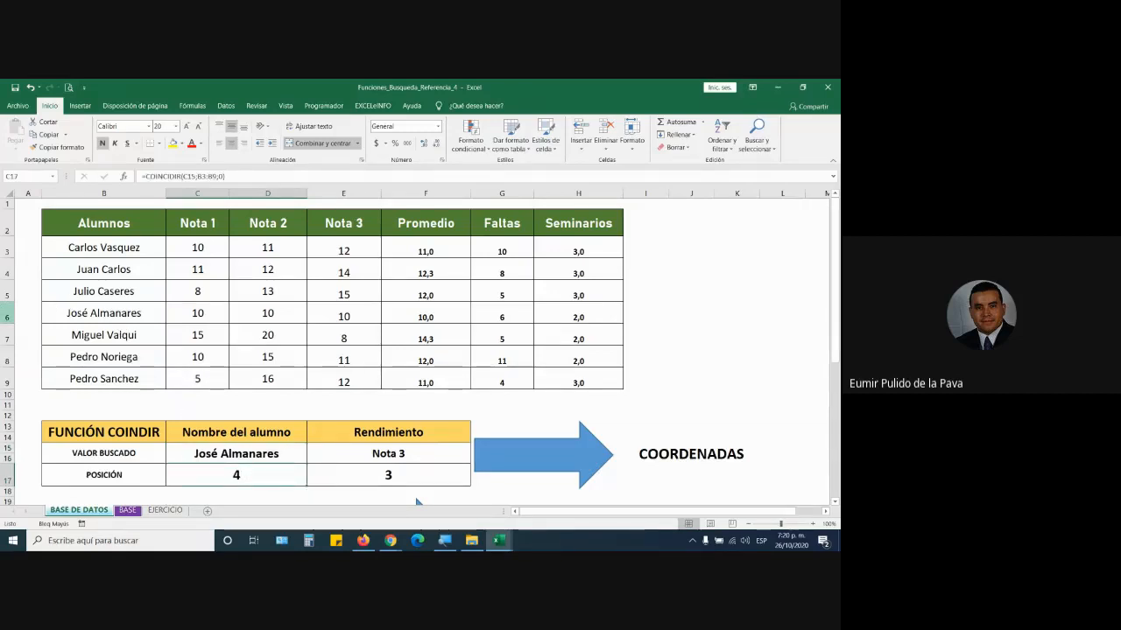
left_click(8, 316)
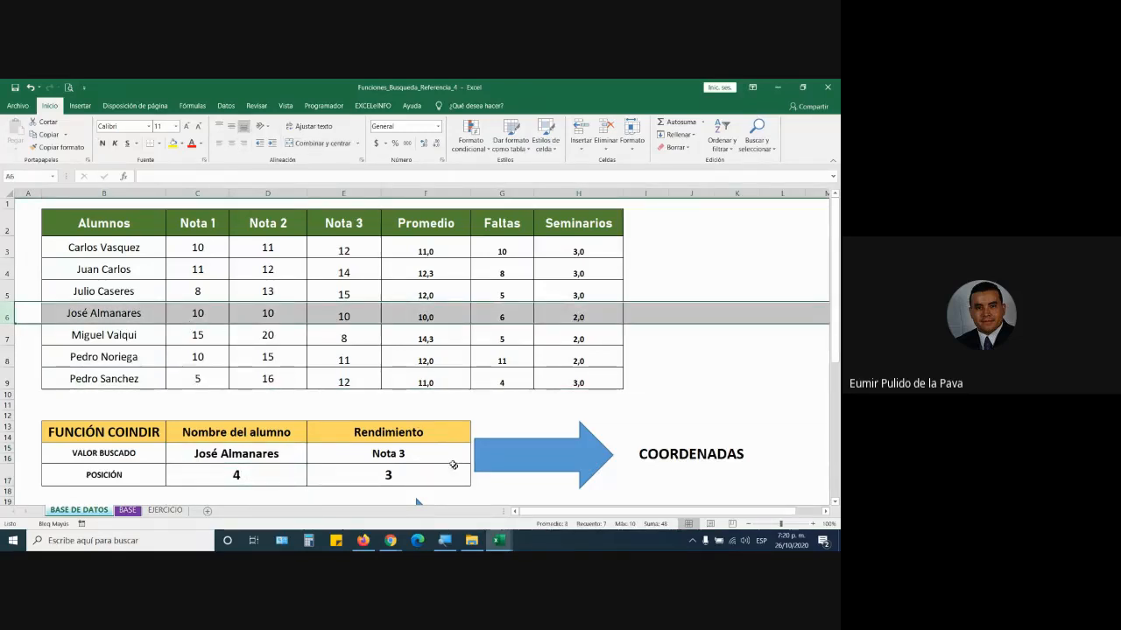
- Set E15 to Seminarios and highlight matching student rows and the Seminarios and Promedio columns
left_click(444, 461)
left_click(475, 447)
left_click(418, 496)
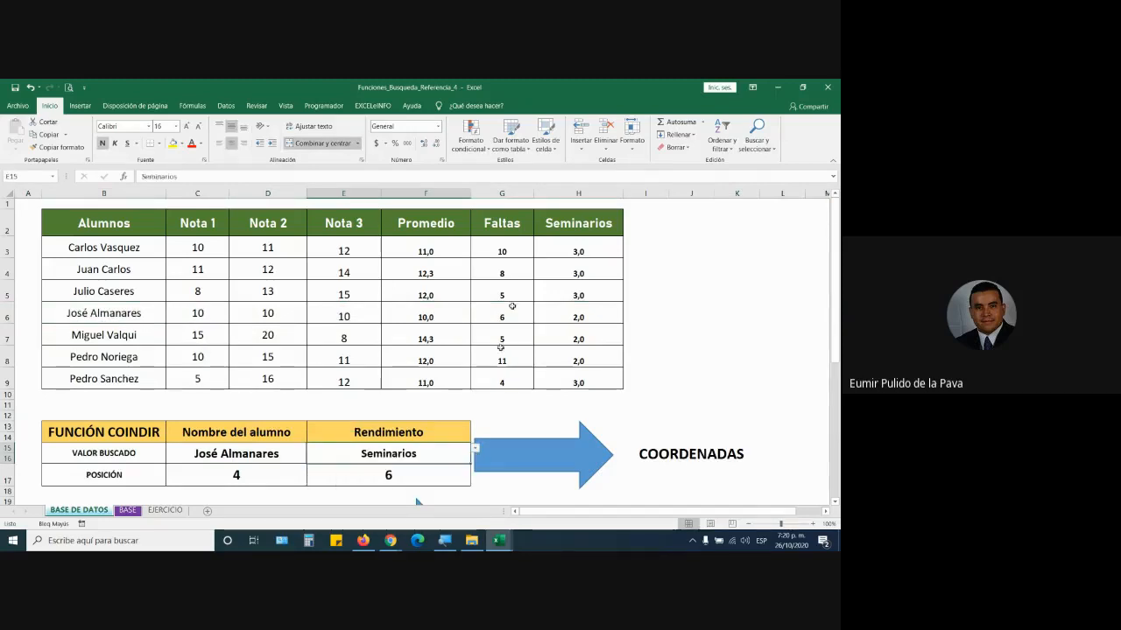
left_click(574, 192)
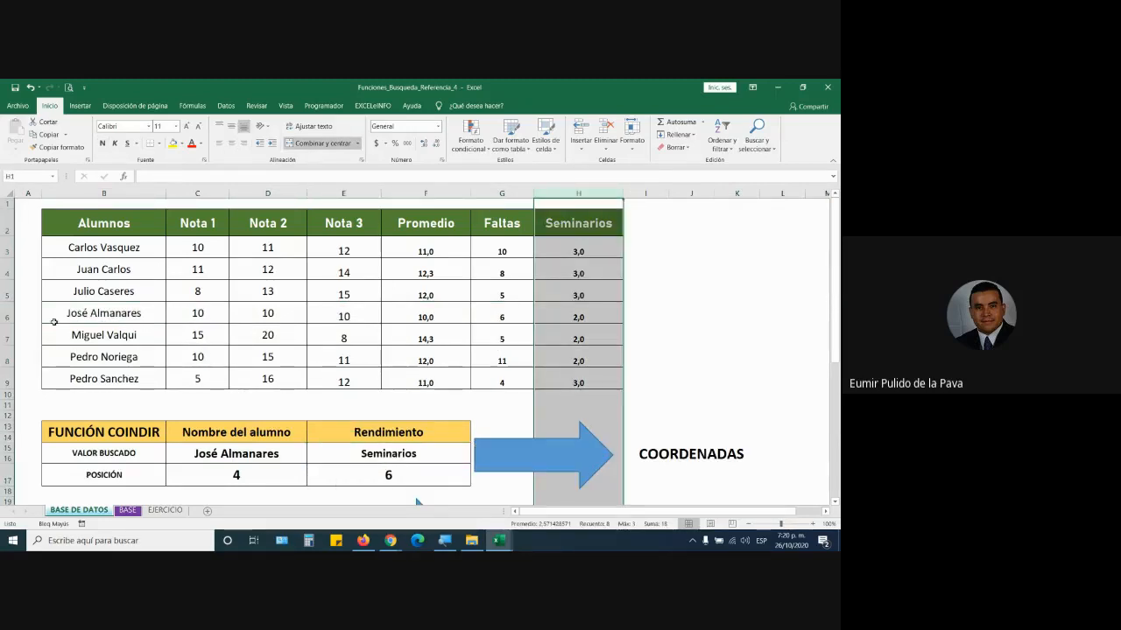
left_click(7, 336)
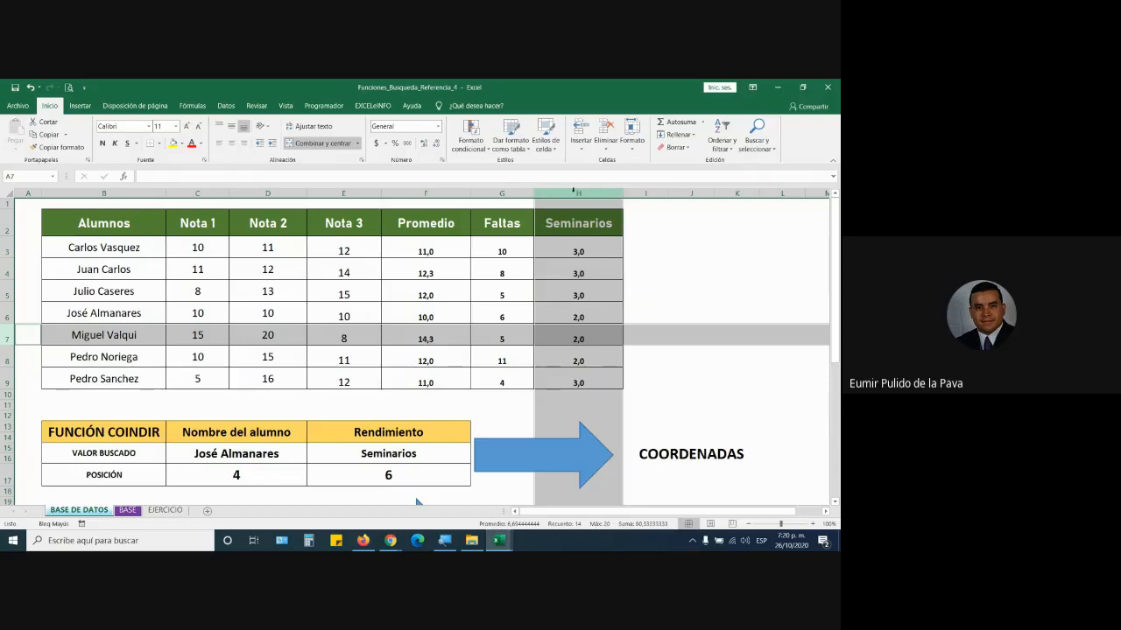
left_click(573, 190)
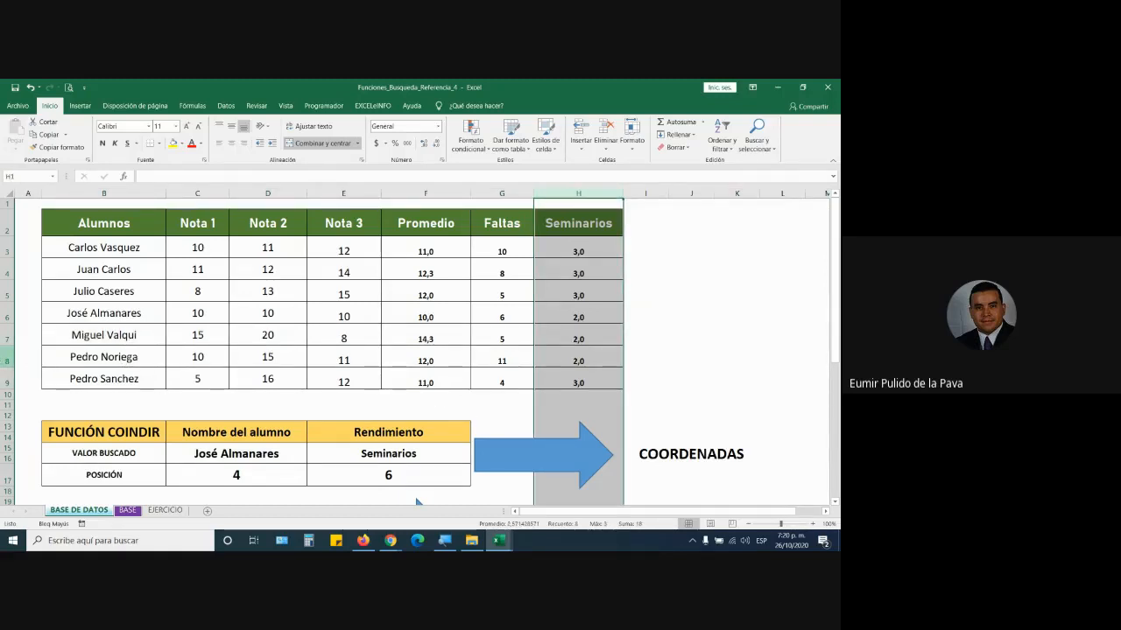
left_click(7, 314, "ctrl")
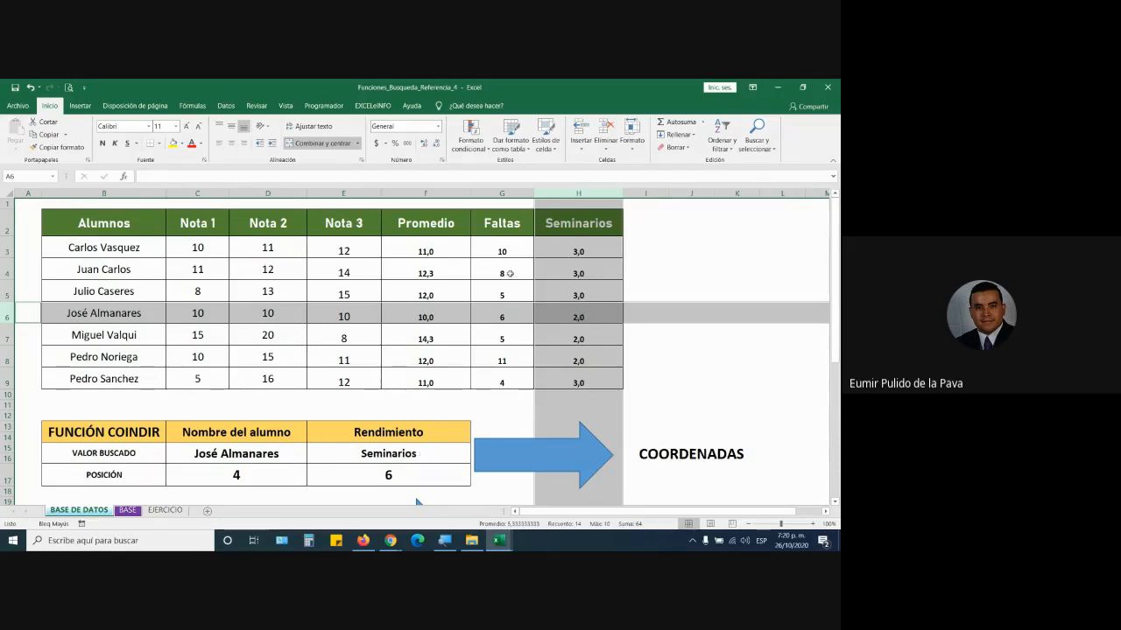
left_click(429, 194)
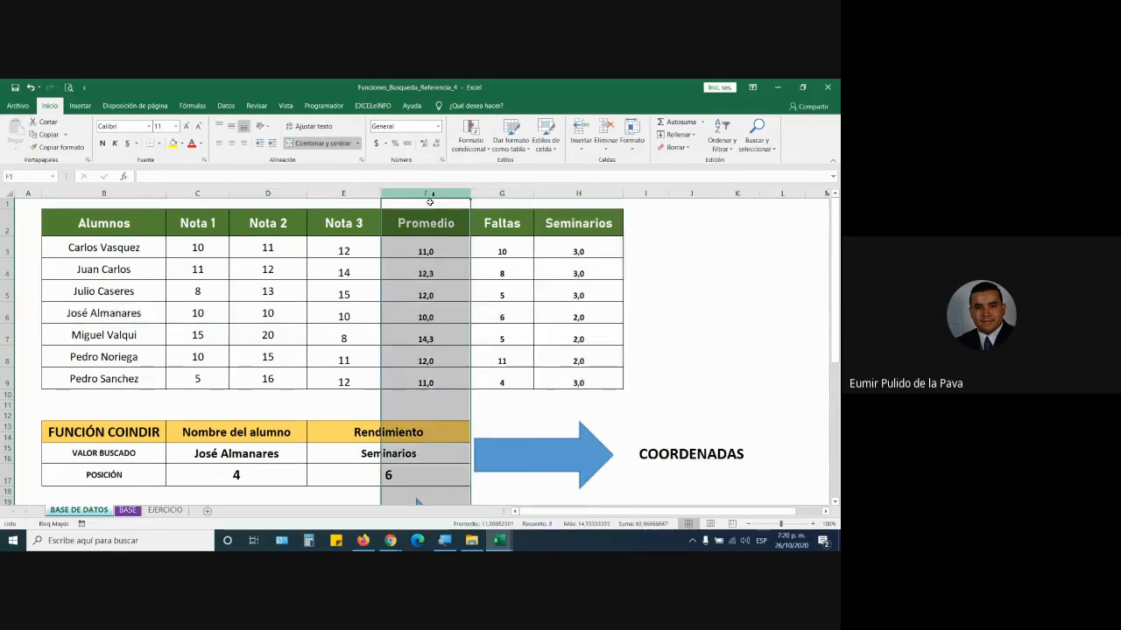
left_click(10, 273, "ctrl")
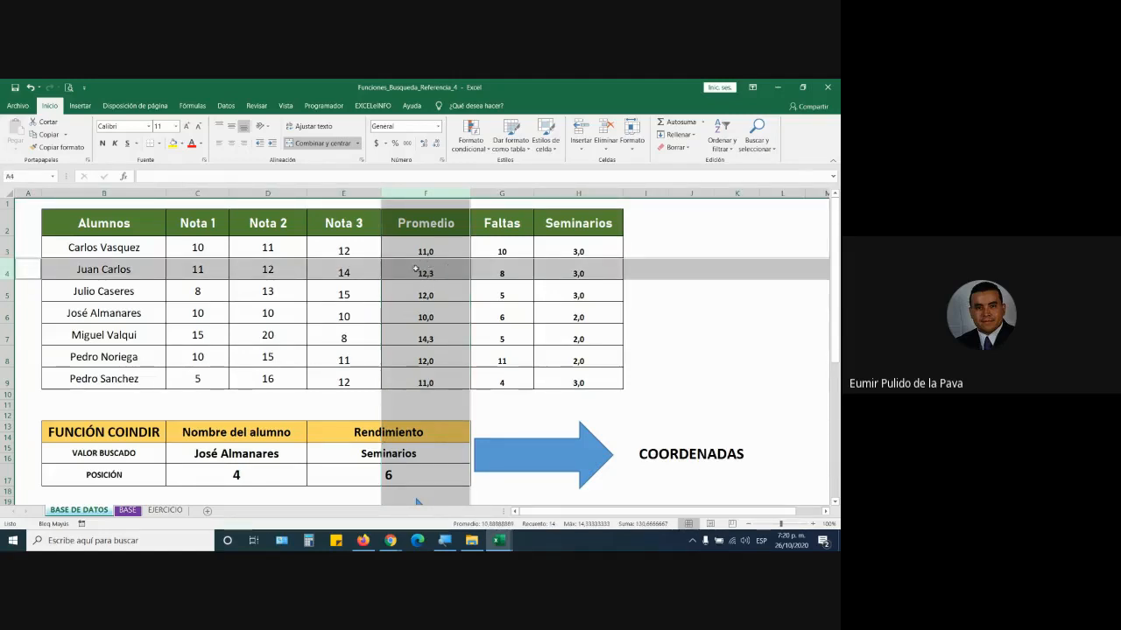
- Choose Juan Carlos in C15 and Promedio in E15, then highlight column F and row 4
left_click(288, 452)
left_click(312, 451)
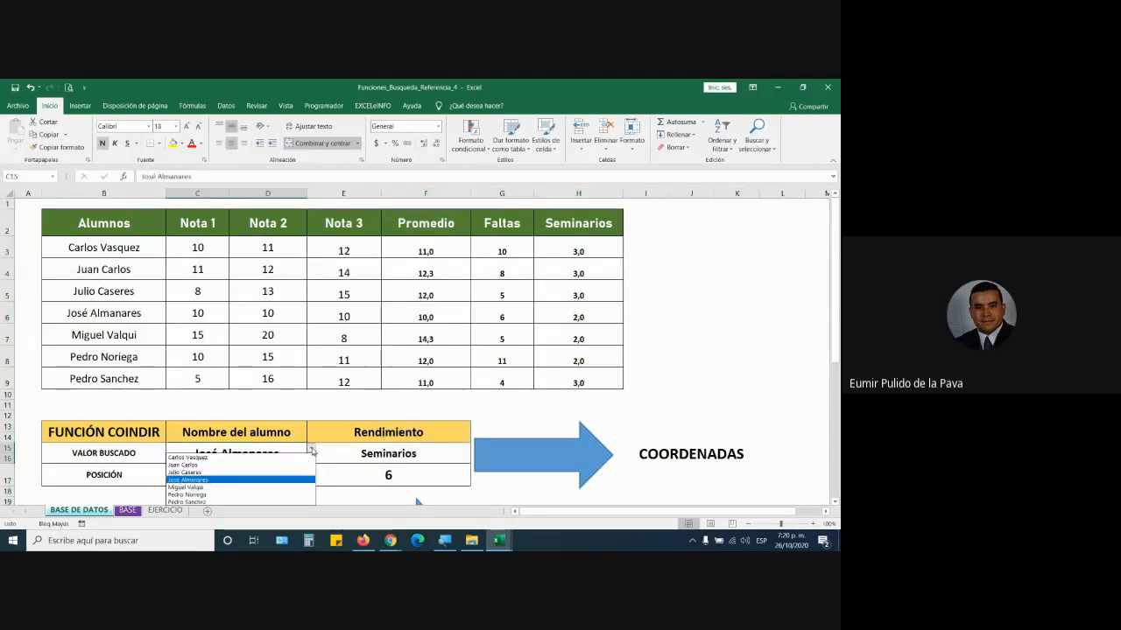
left_click(276, 466)
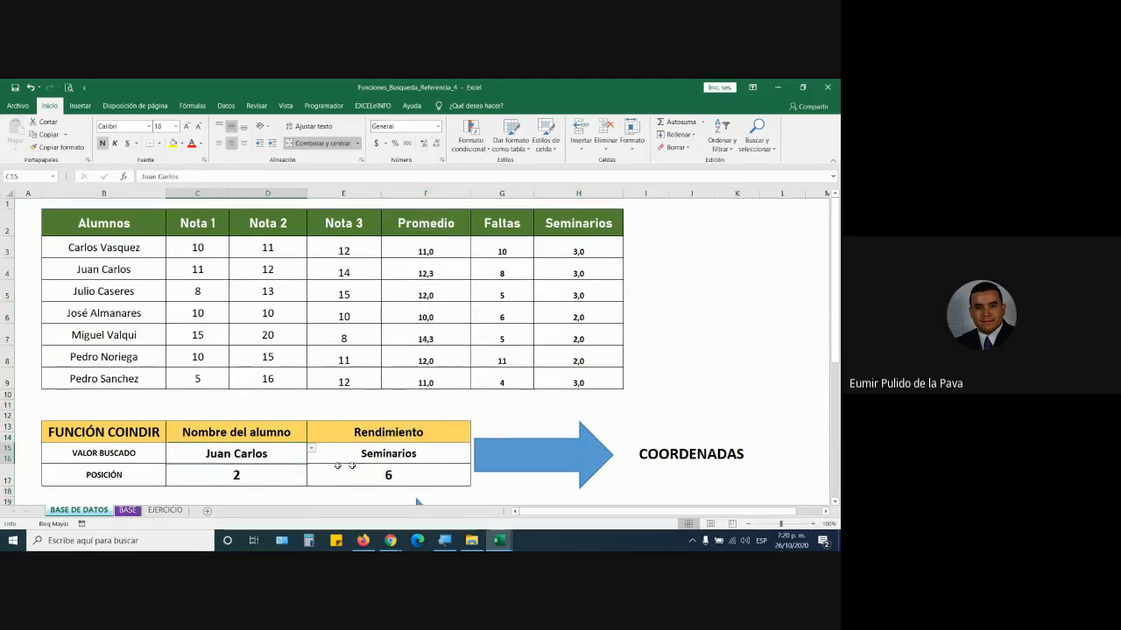
left_click(459, 449)
left_click(475, 448)
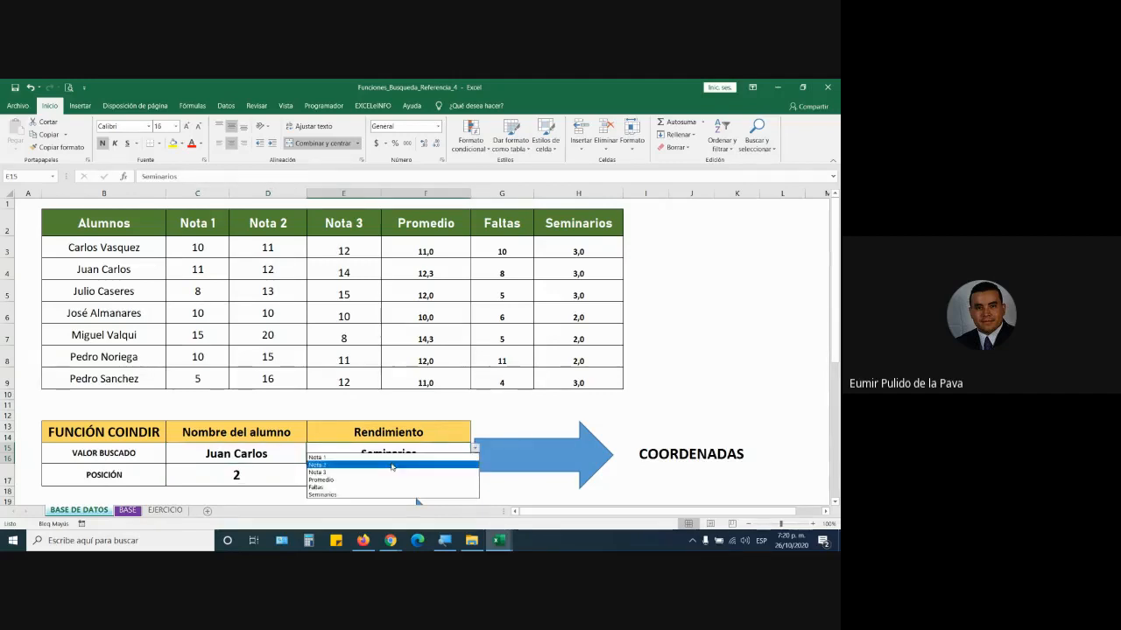
left_click(382, 480)
left_click_drag(244, 477, 376, 477)
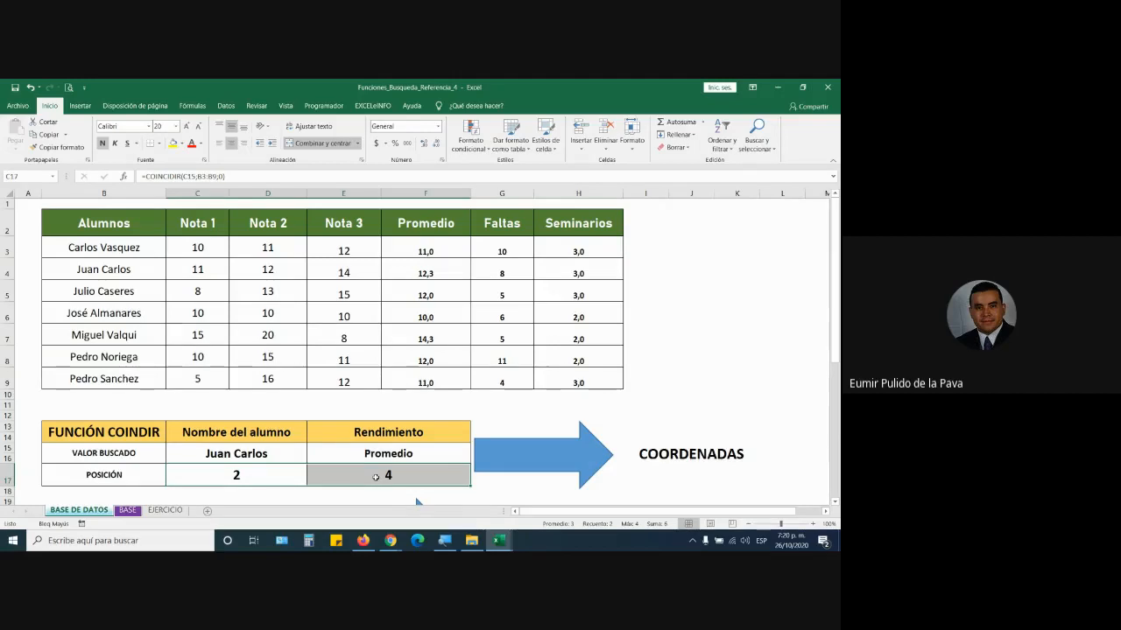
left_click(425, 192)
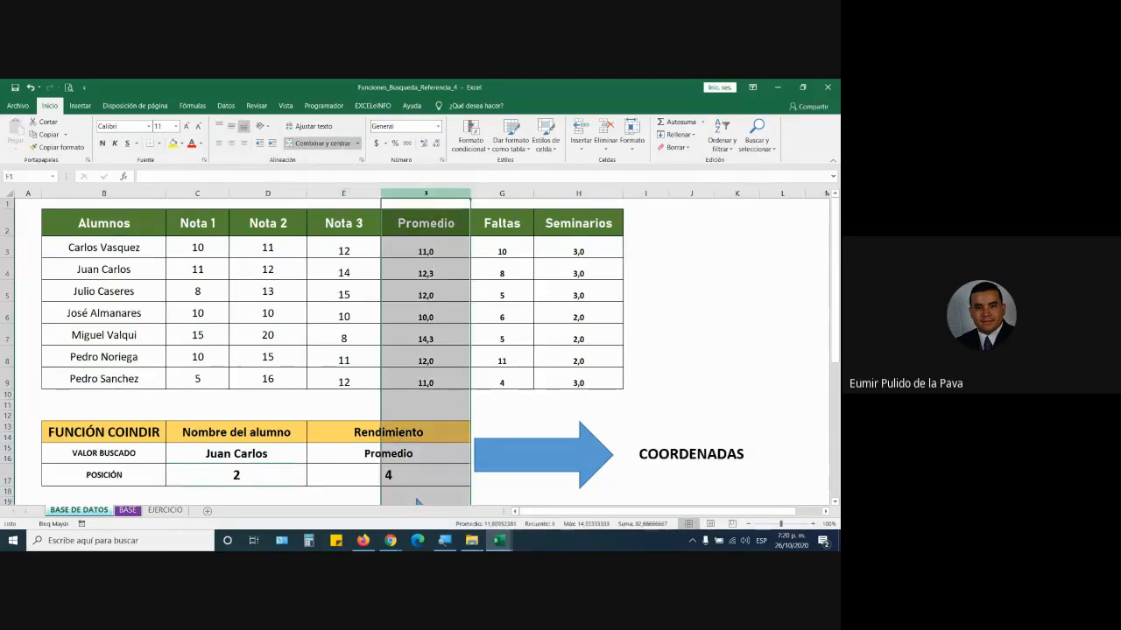
left_click(7, 273, "ctrl")
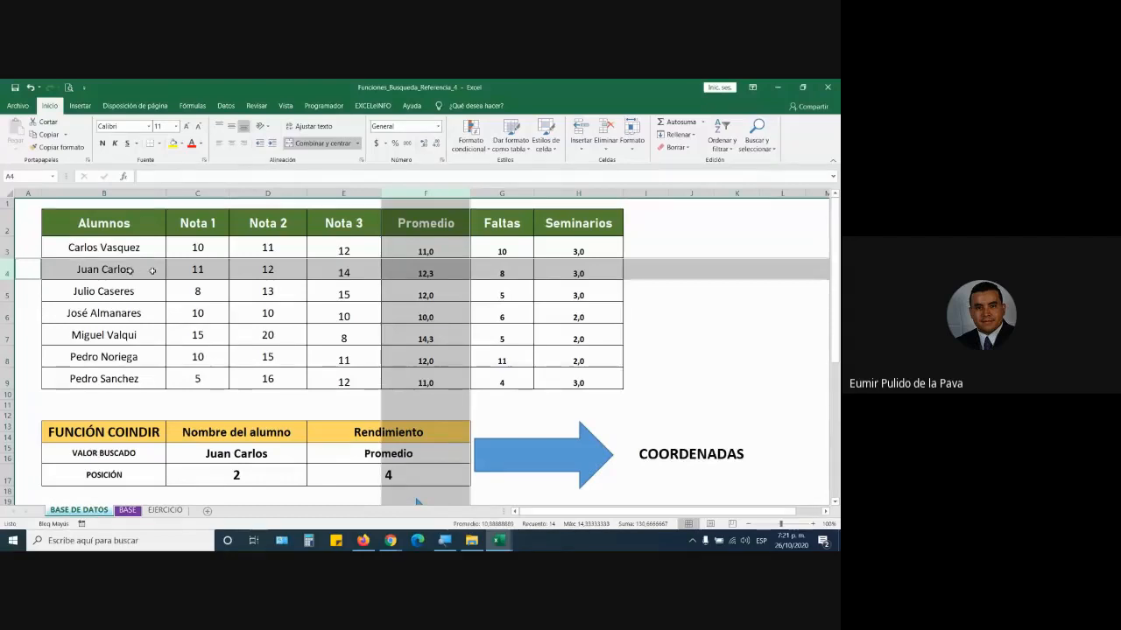
- Increase the Resultado cell C21's font size twice, abandoning a started =IND formula
scroll(475, 353, "down", 4)
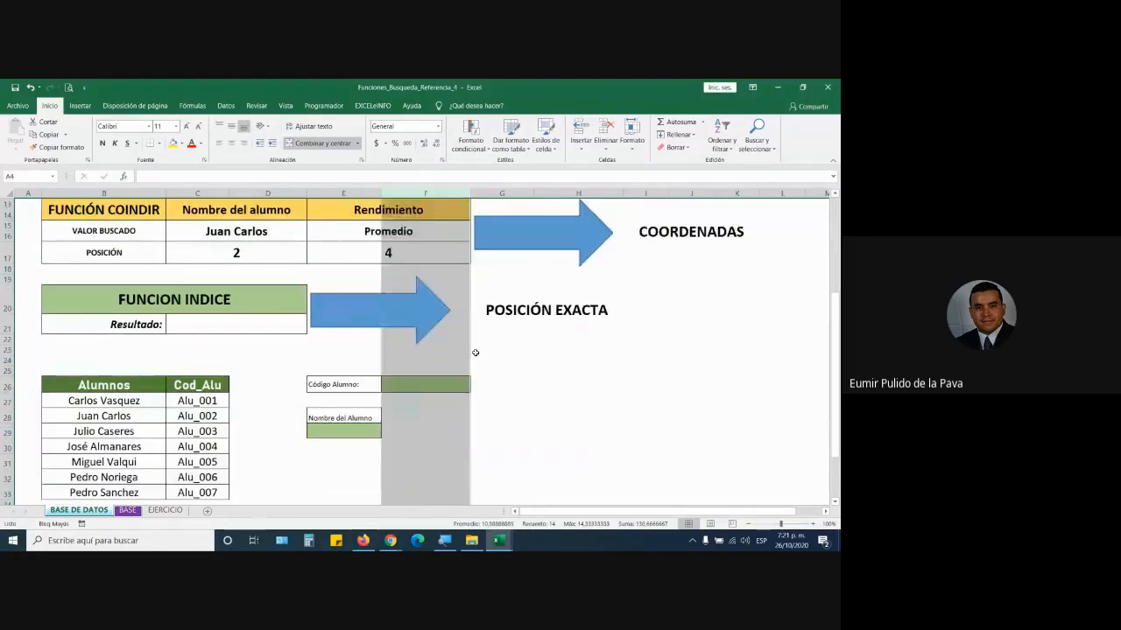
left_click(475, 353)
left_click(247, 325)
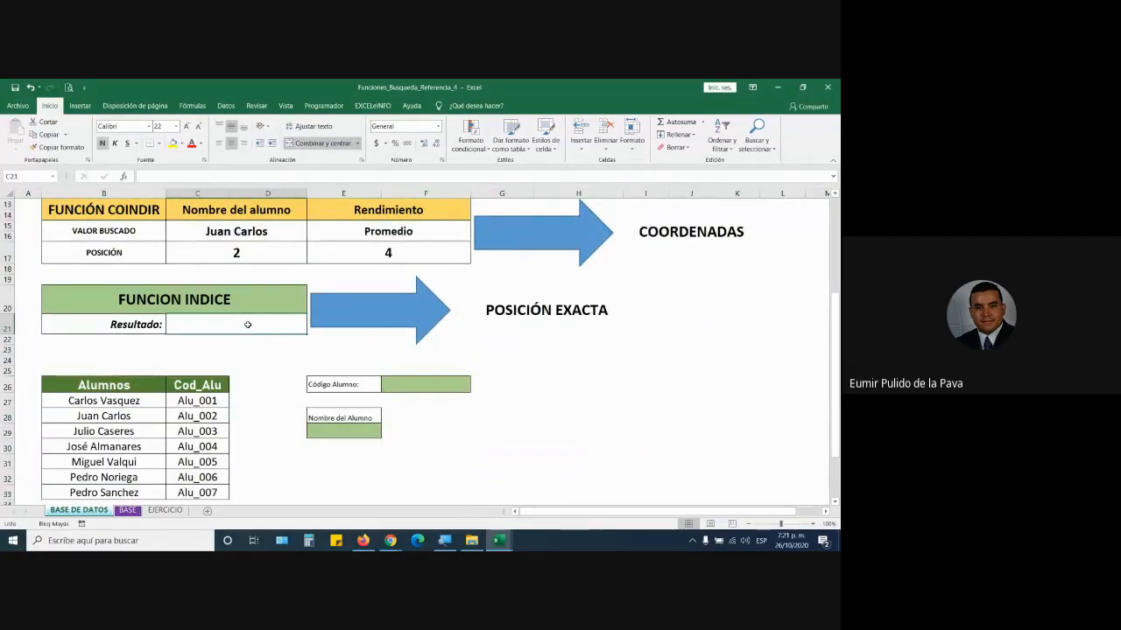
left_click(186, 126)
left_click(187, 127)
left_click(187, 127)
type("=")
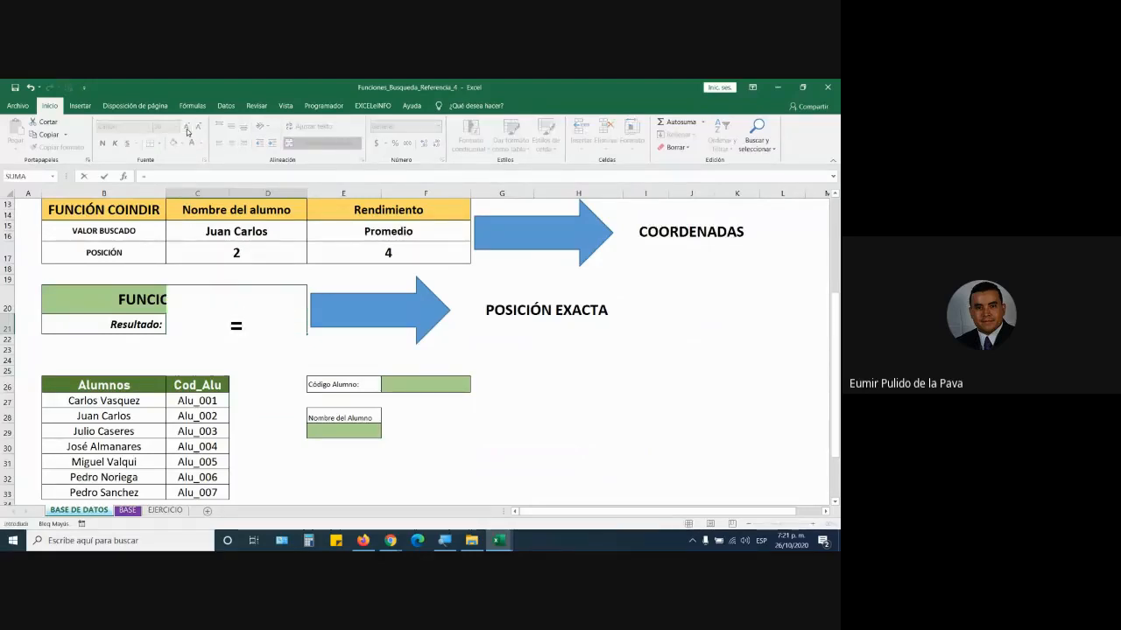
type("IND")
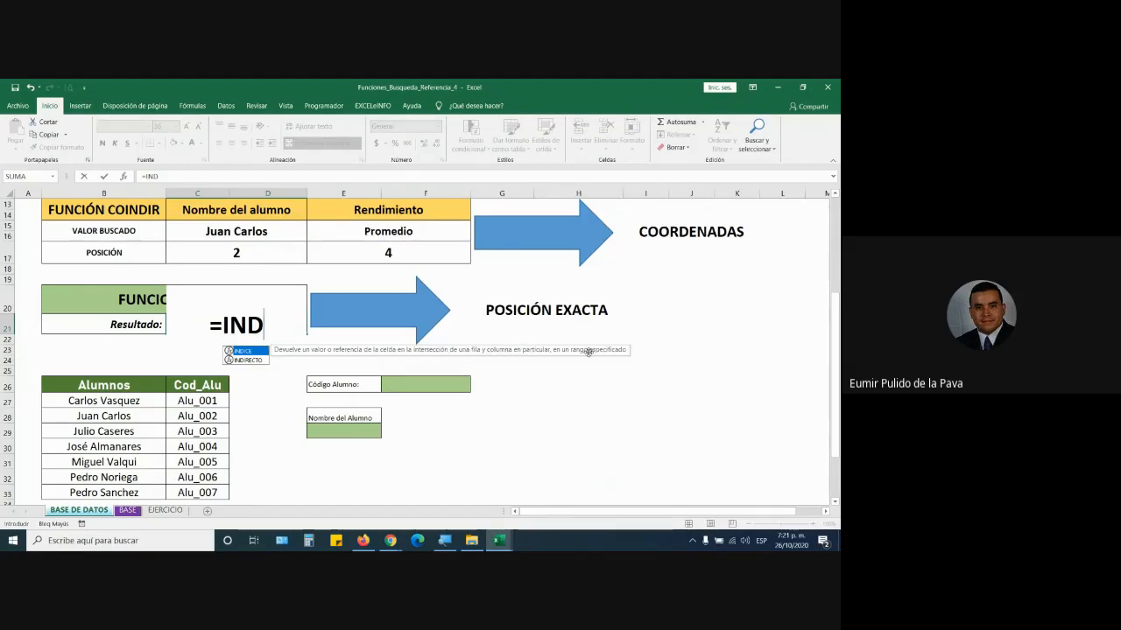
scroll(560, 366, "up", 4)
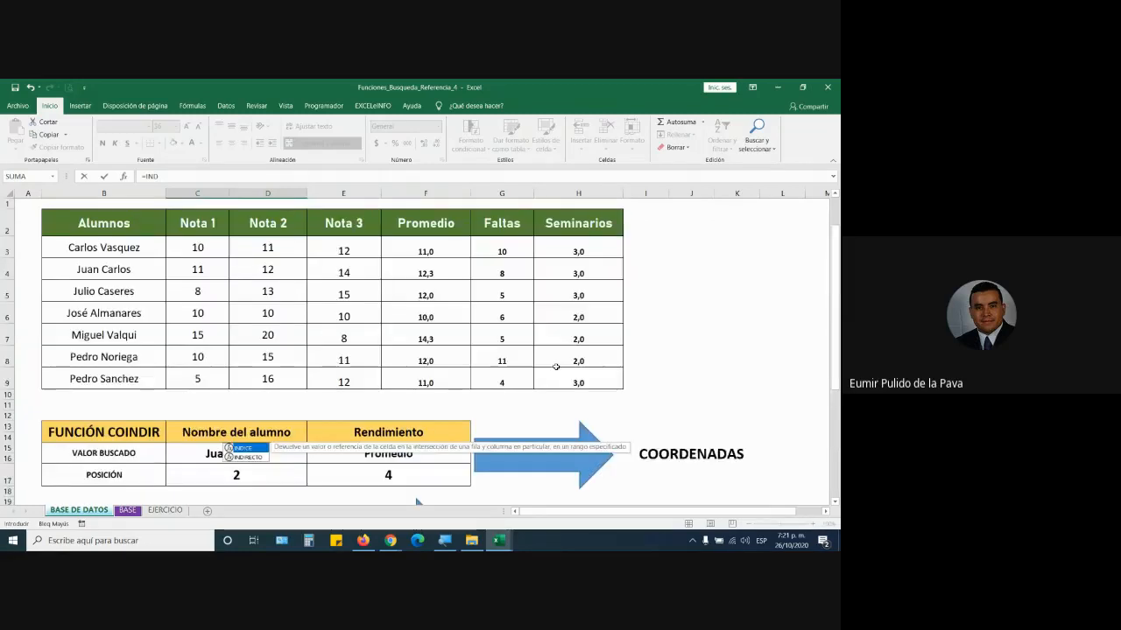
key("Escape")
- Highlight Seminarios column H with rows 5 and 4 to show where positions intersect
left_click(589, 193)
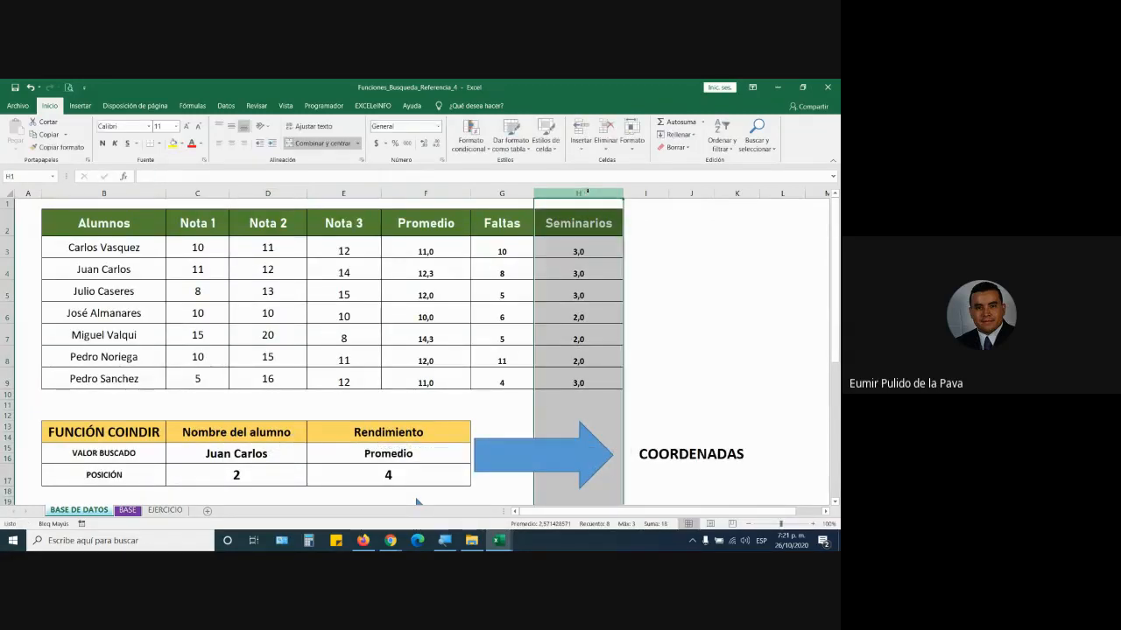
left_click(10, 291, "ctrl")
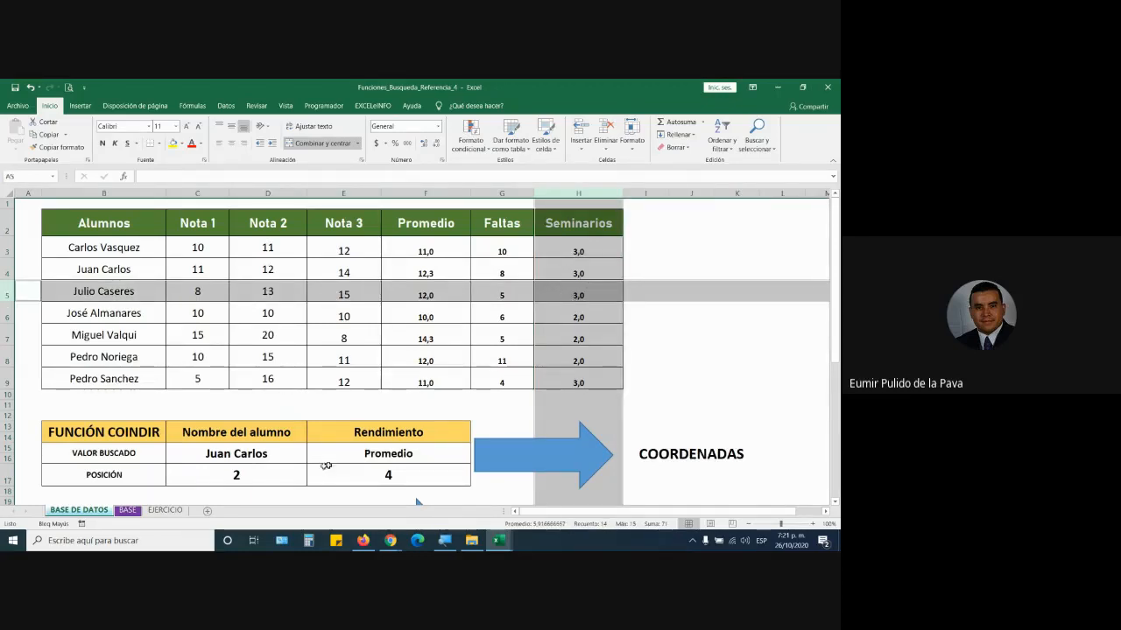
left_click(227, 473)
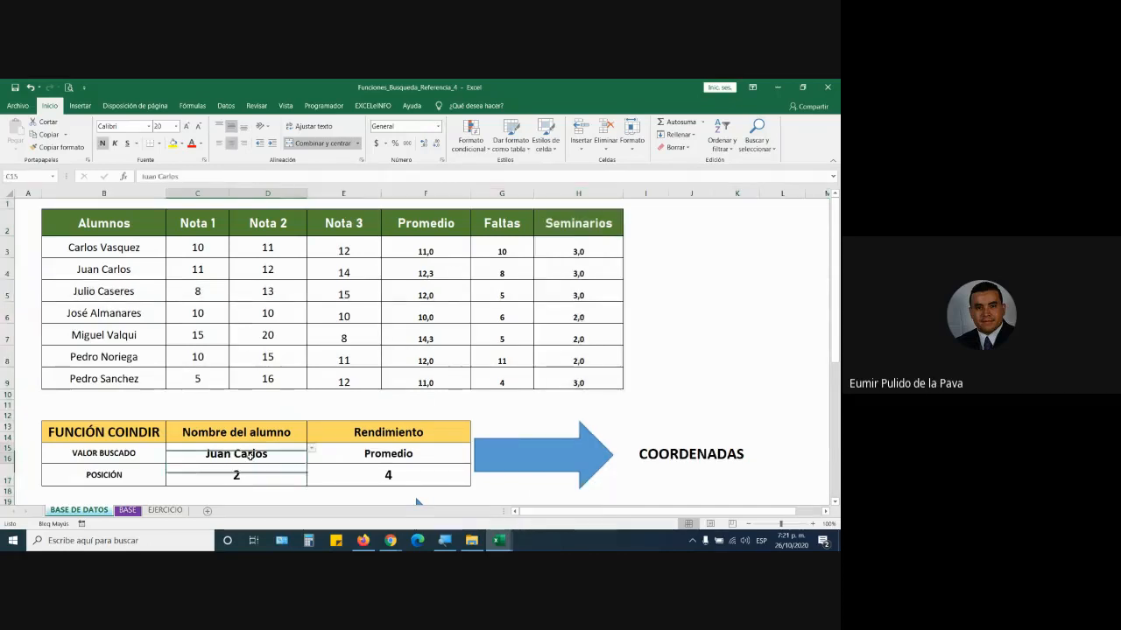
left_click(9, 272)
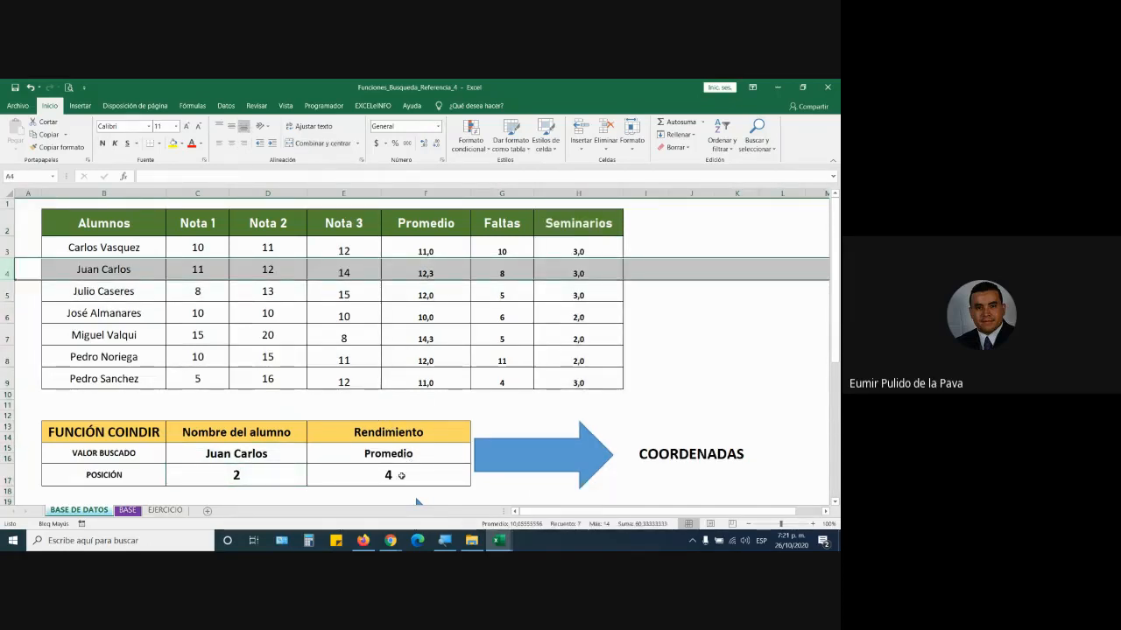
left_click(590, 194, "ctrl")
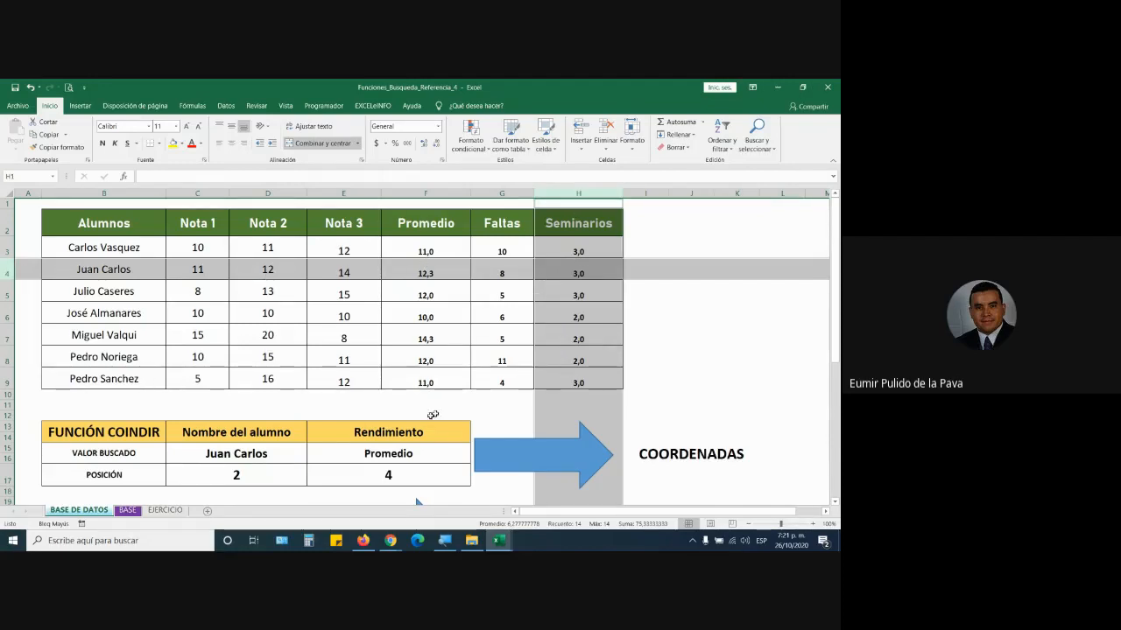
scroll(408, 412, "down", 4)
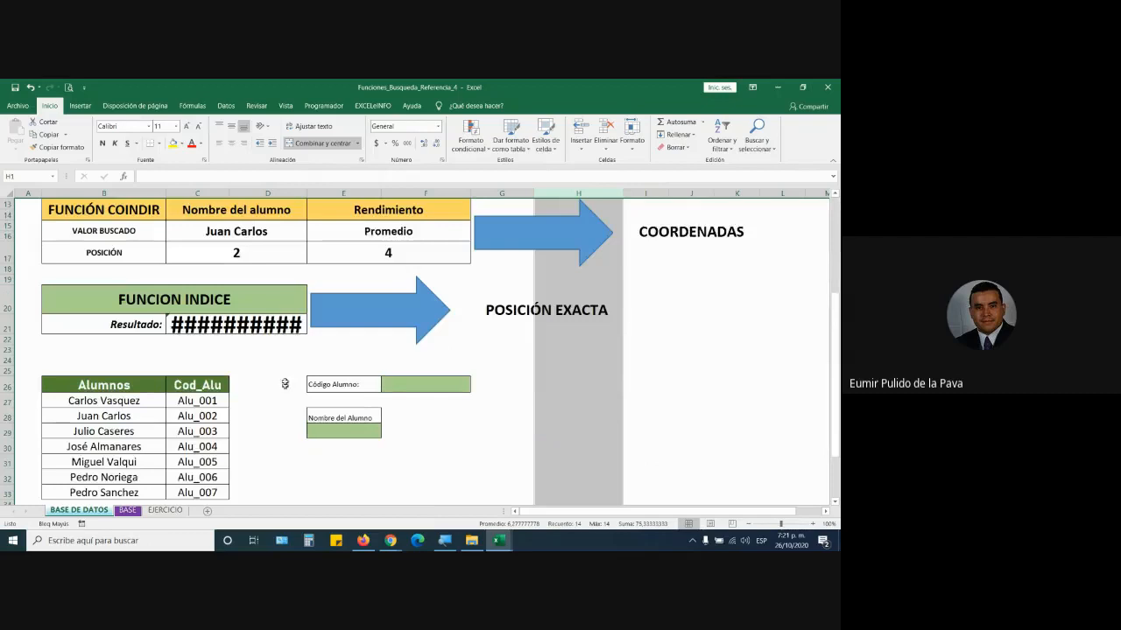
- Clear the Resultado cell C21 and start a formula with =INDI
left_click(258, 322)
key("Delete")
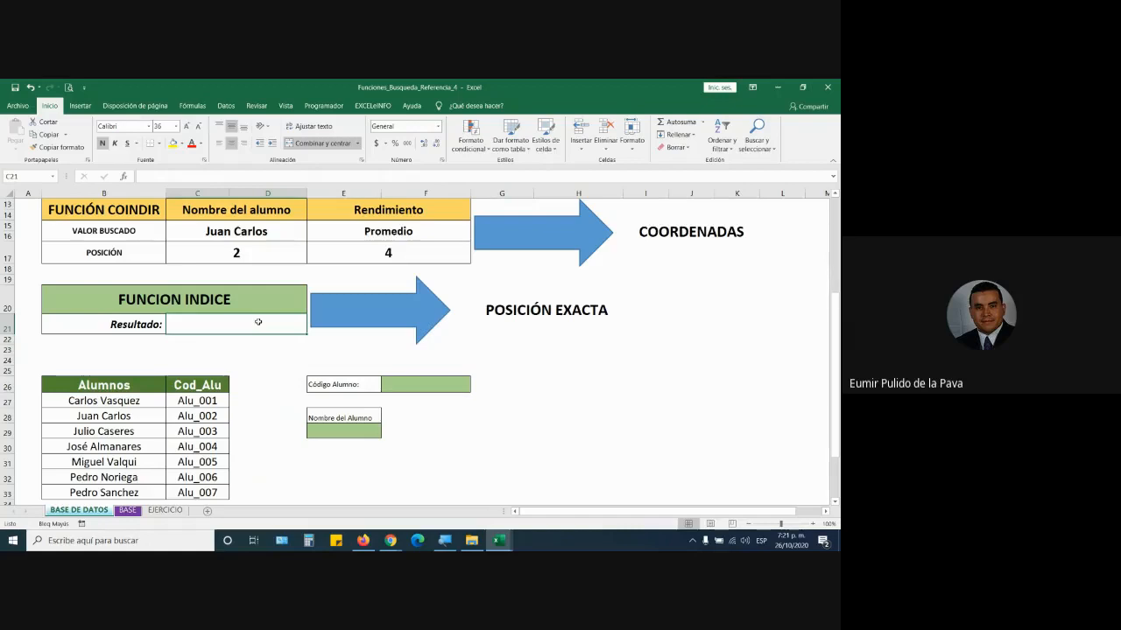
type("=")
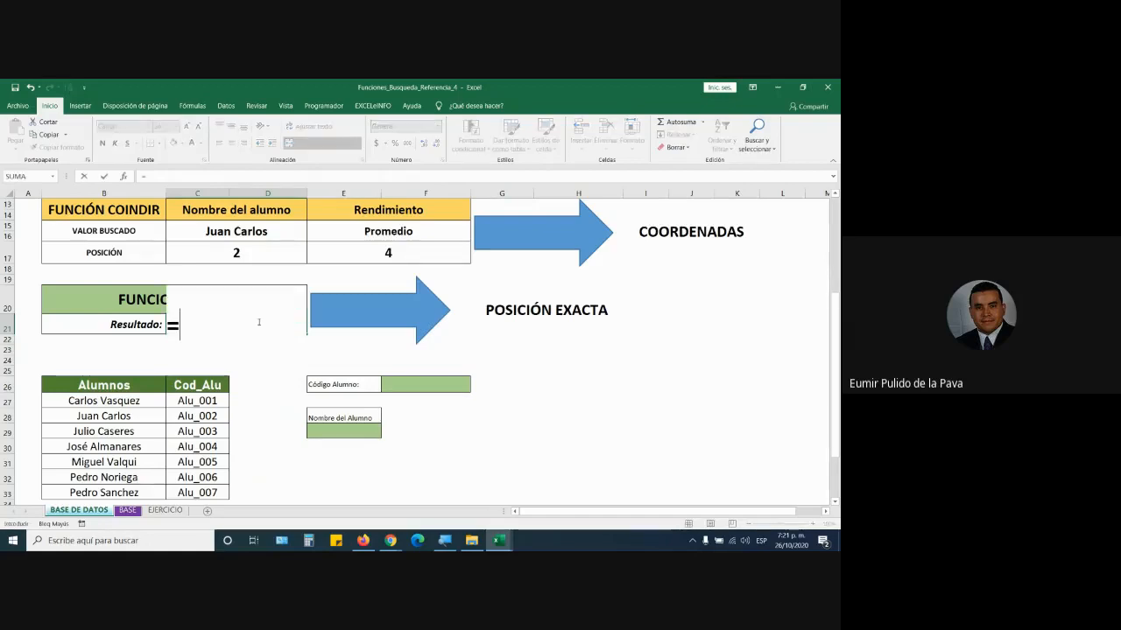
type("INDI")
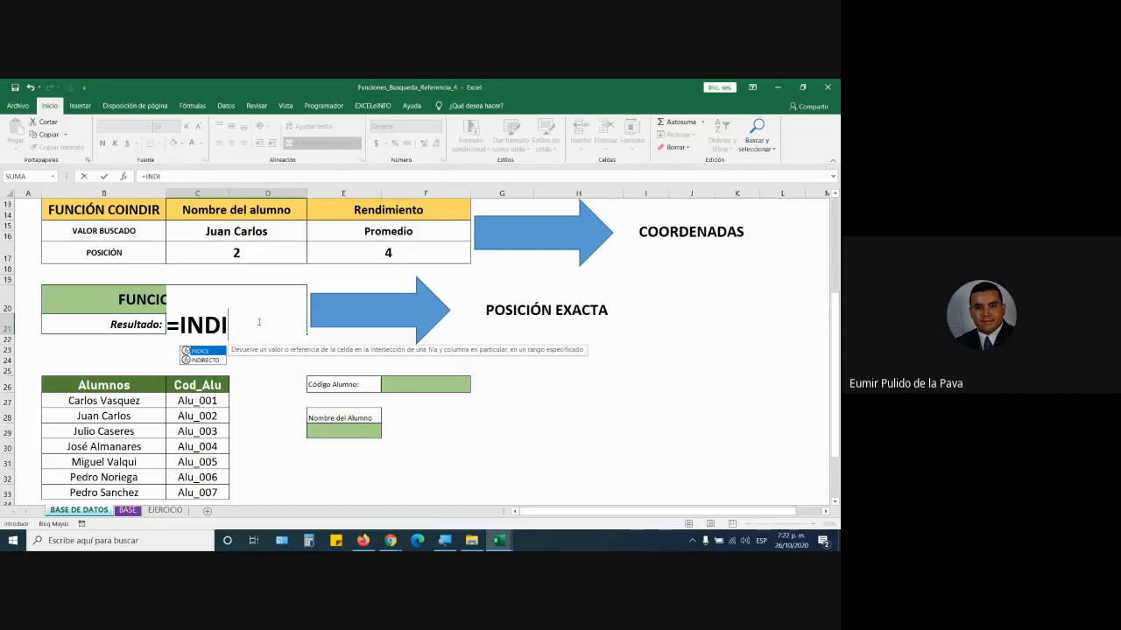
- Magnify the screen to 200%, complete the name to INDICE, and select C3:H9 as its array
left_click(445, 540)
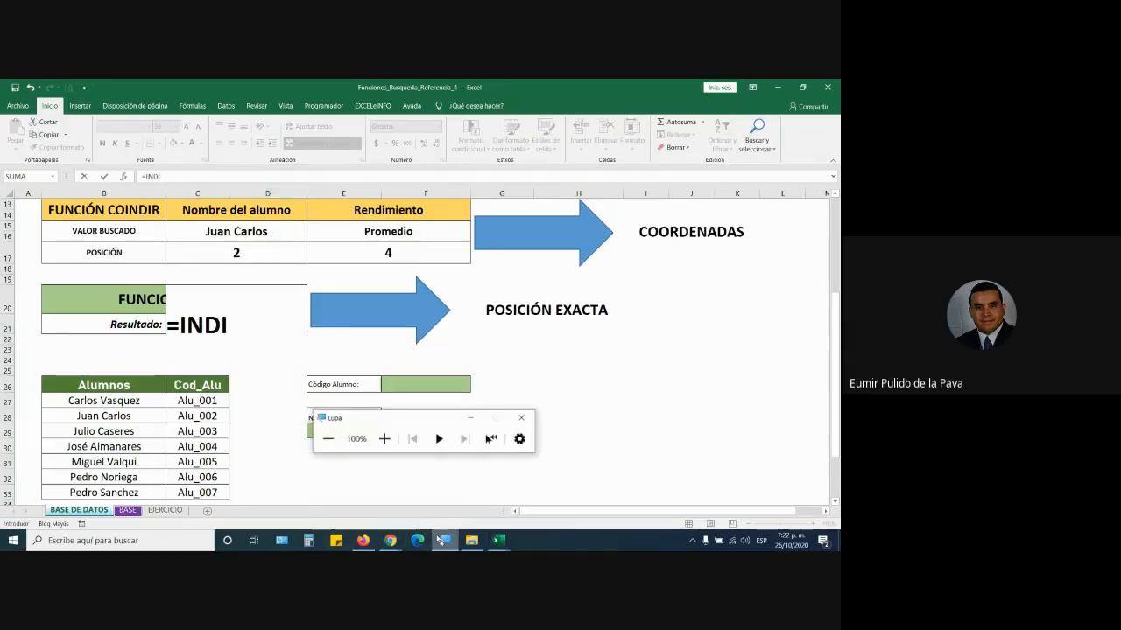
left_click(383, 438)
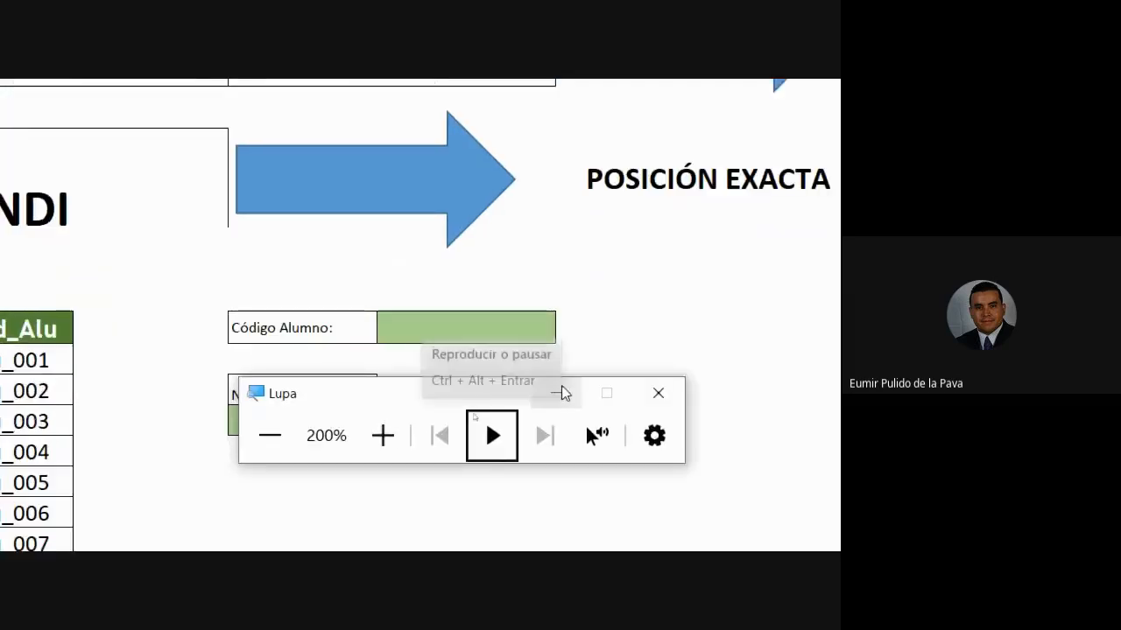
left_click(230, 300)
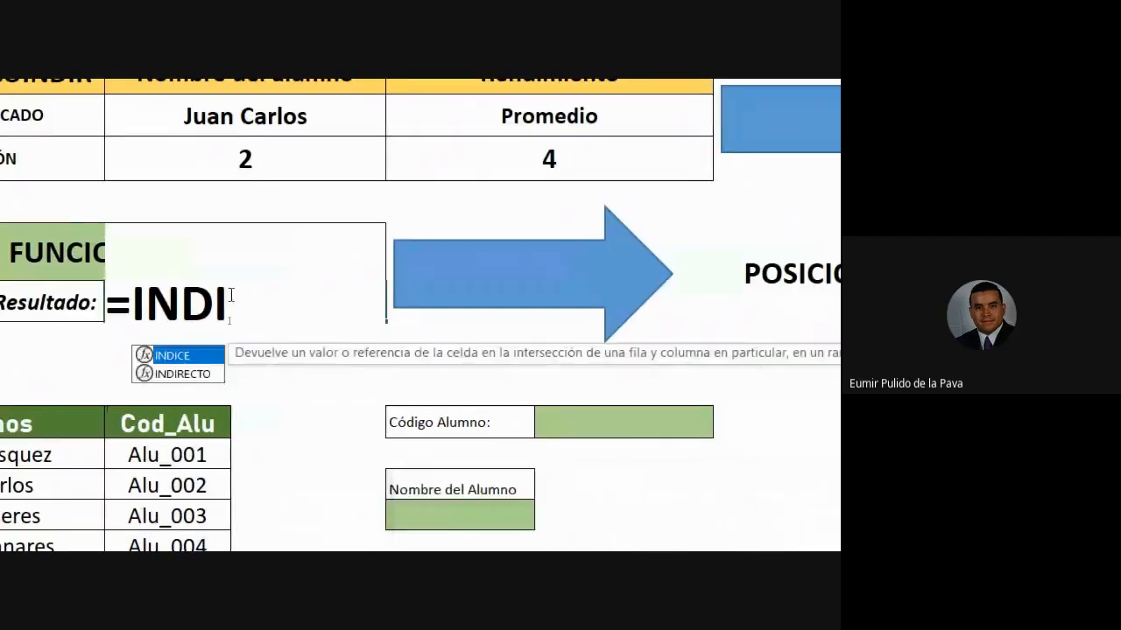
double_click(182, 364)
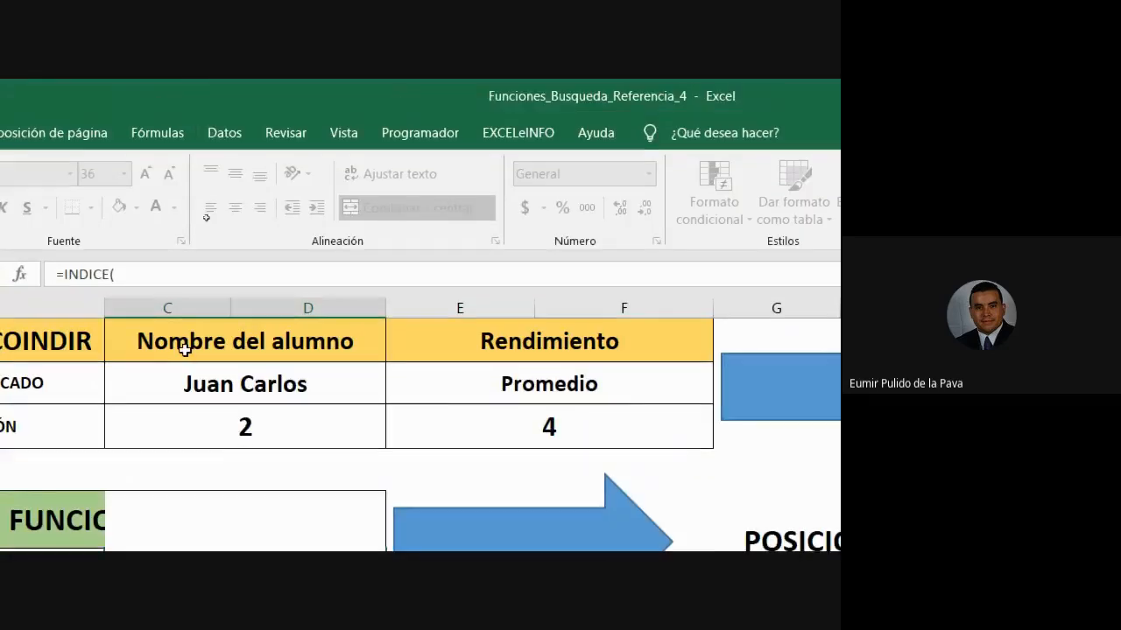
scroll(170, 498, "up", 2)
scroll(170, 498, "up", 3)
left_click_drag(201, 410, 688, 520)
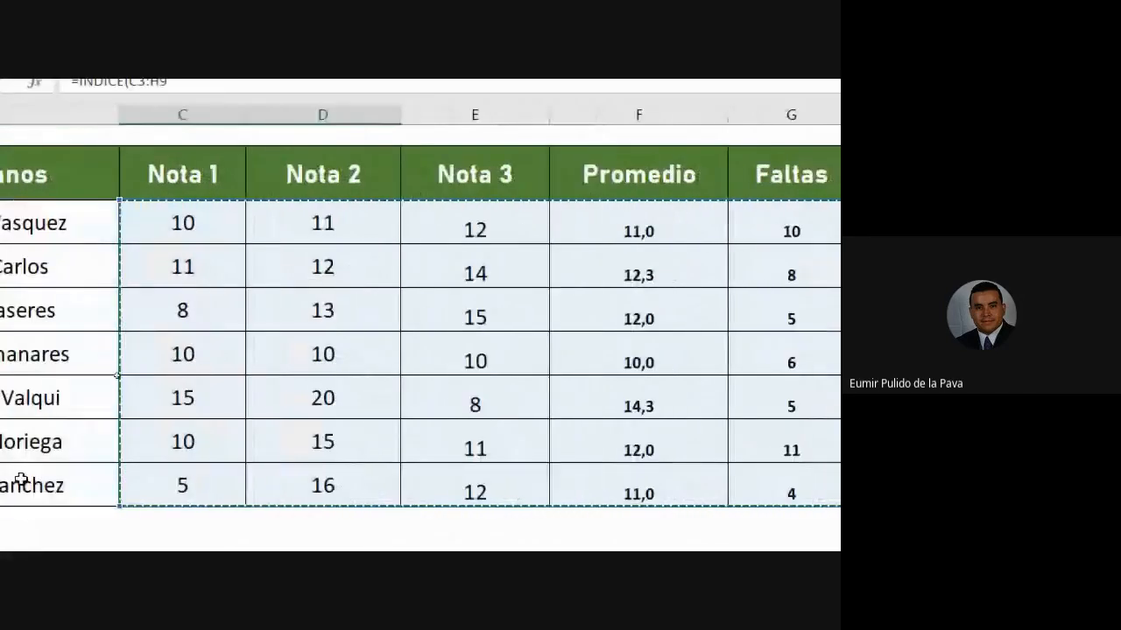
- Add C17 as the row argument and E17 as the column argument, closing the INDICE formula
scroll(19, 480, "down", 4)
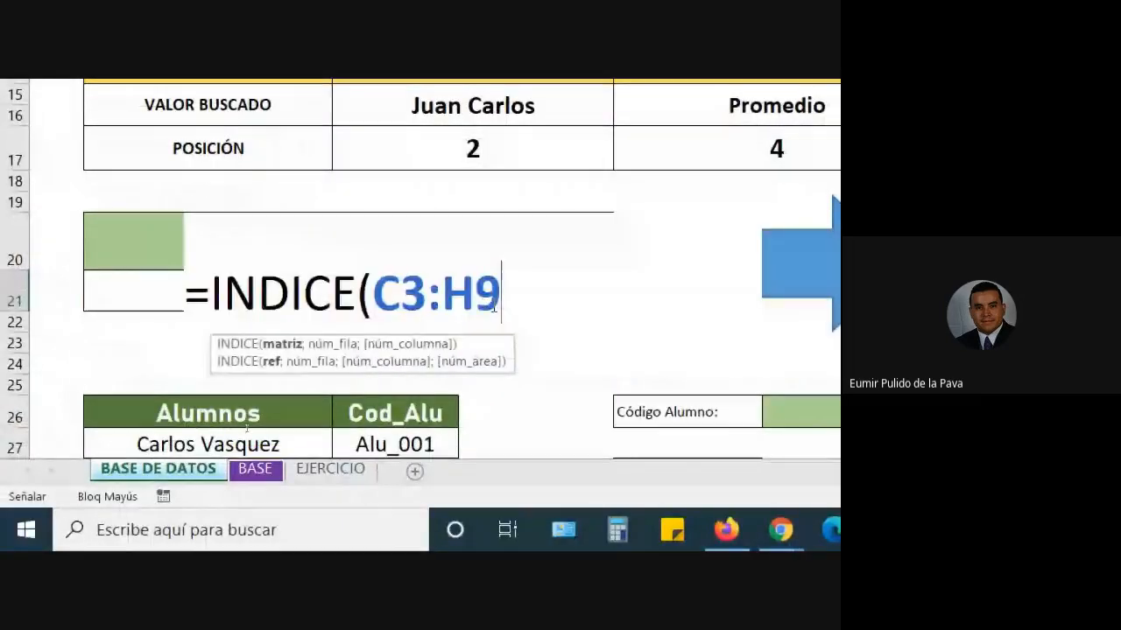
type(";")
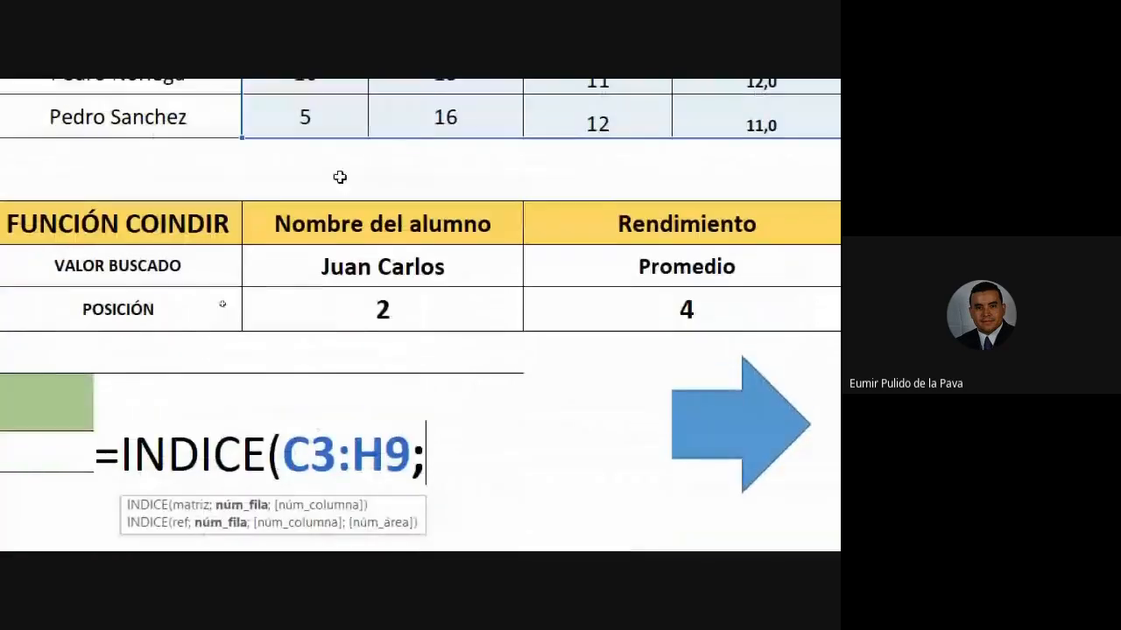
left_click(380, 306)
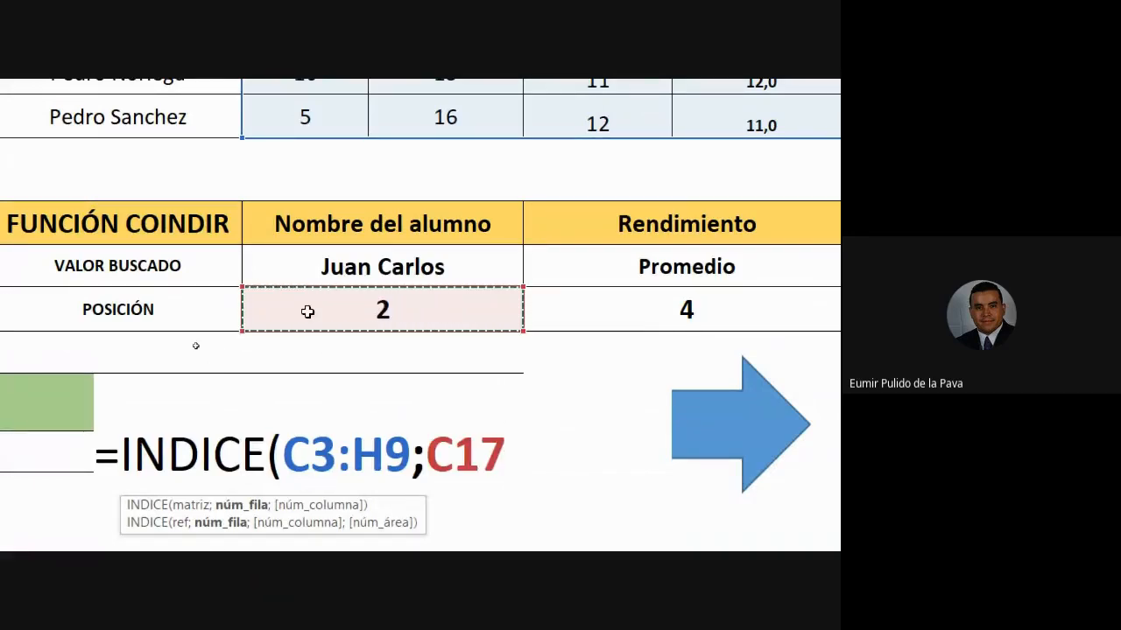
scroll(90, 380, "up", 2)
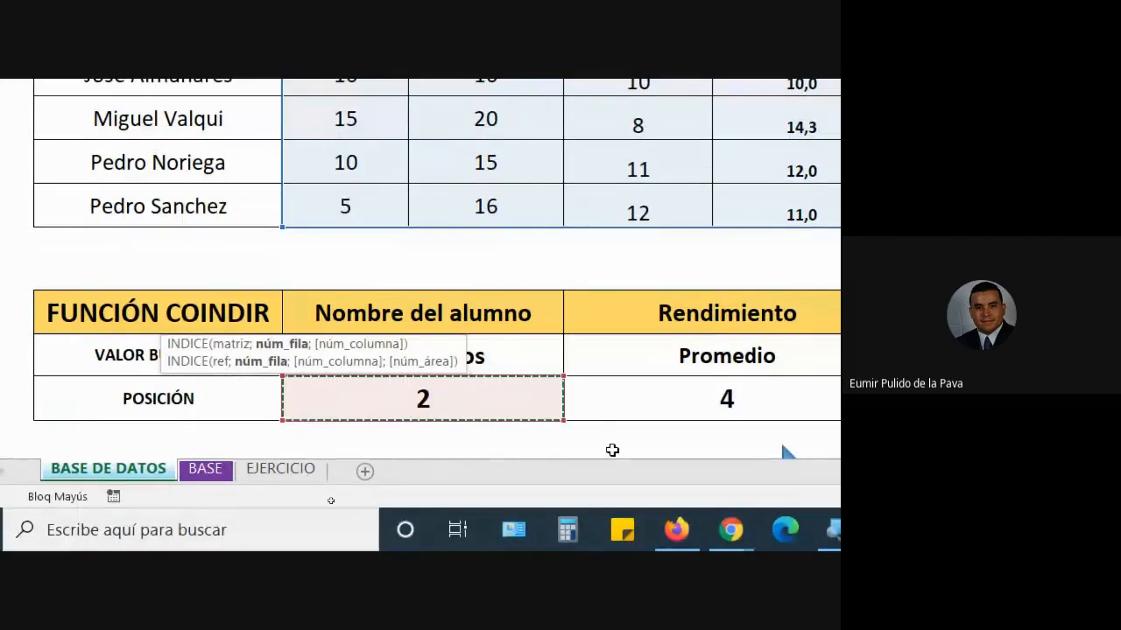
scroll(596, 425, "down", 1)
scroll(730, 425, "down", 1)
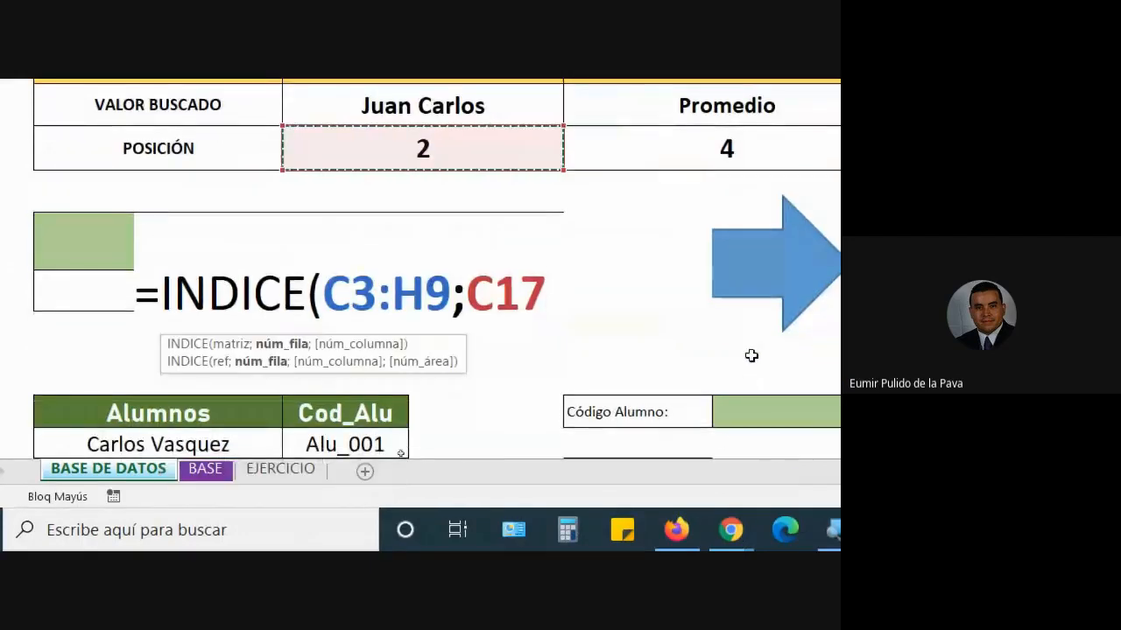
type(";")
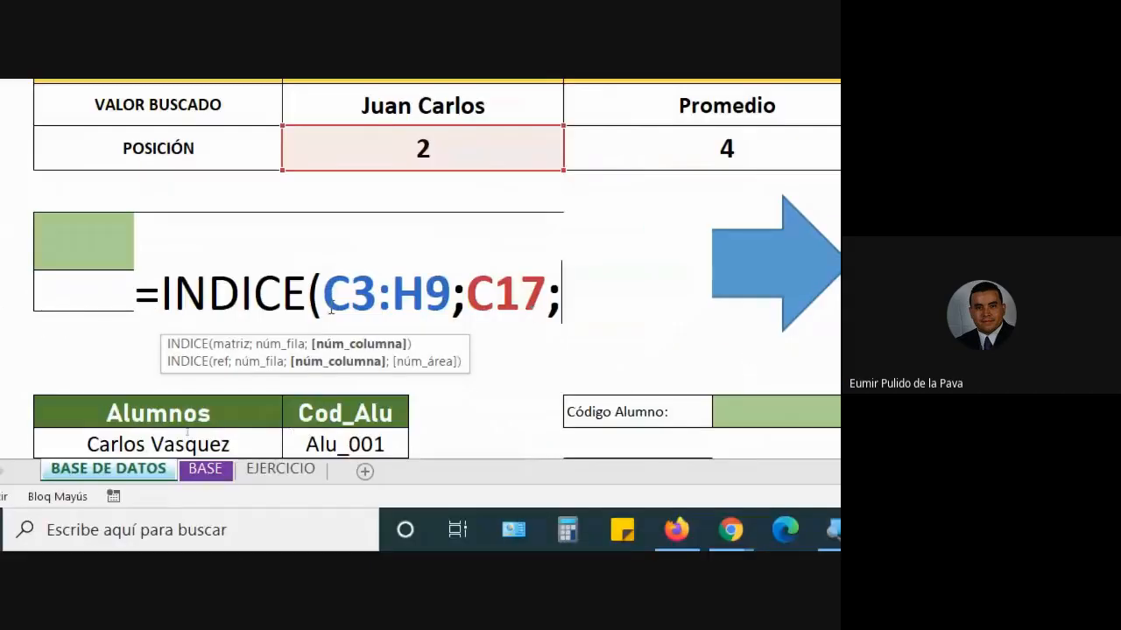
scroll(102, 513, "up", 2)
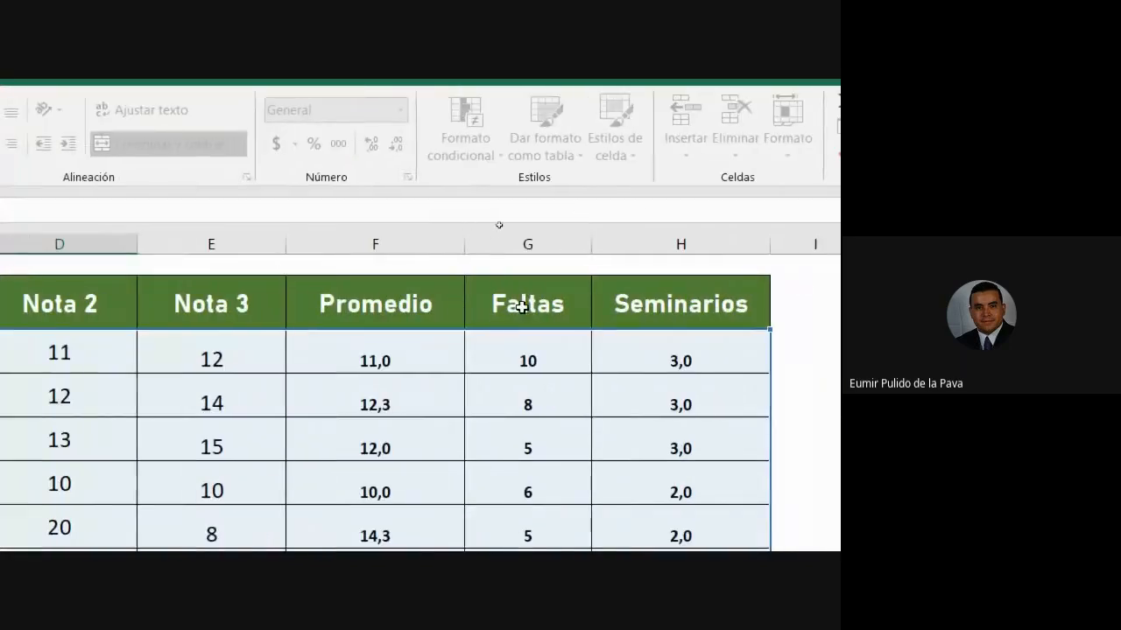
scroll(520, 420, "down", 2)
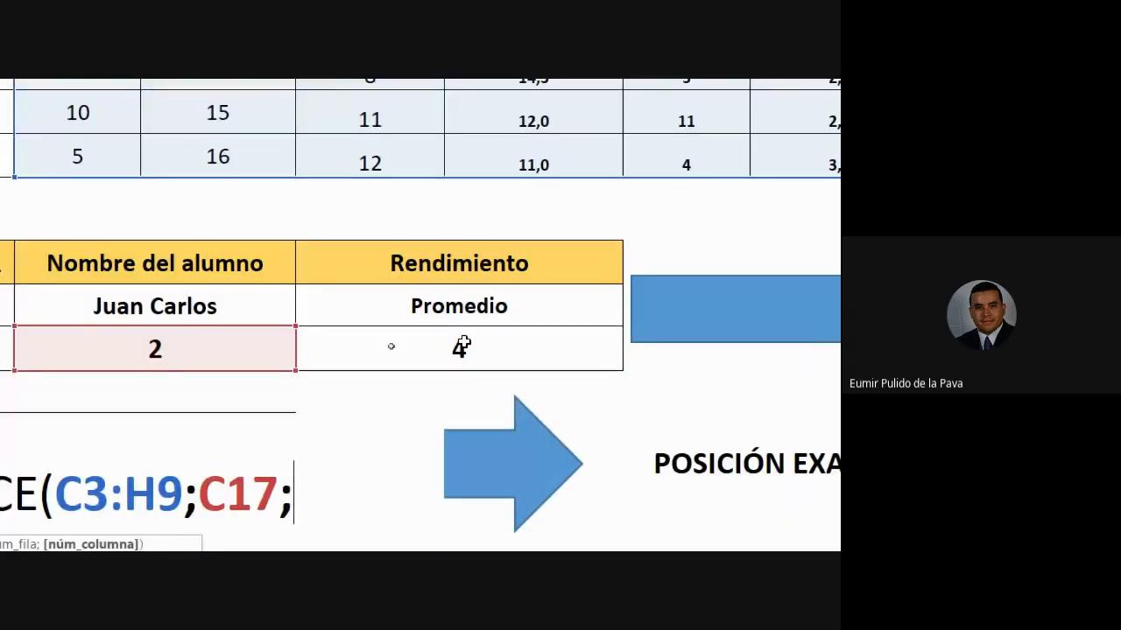
left_click(461, 347)
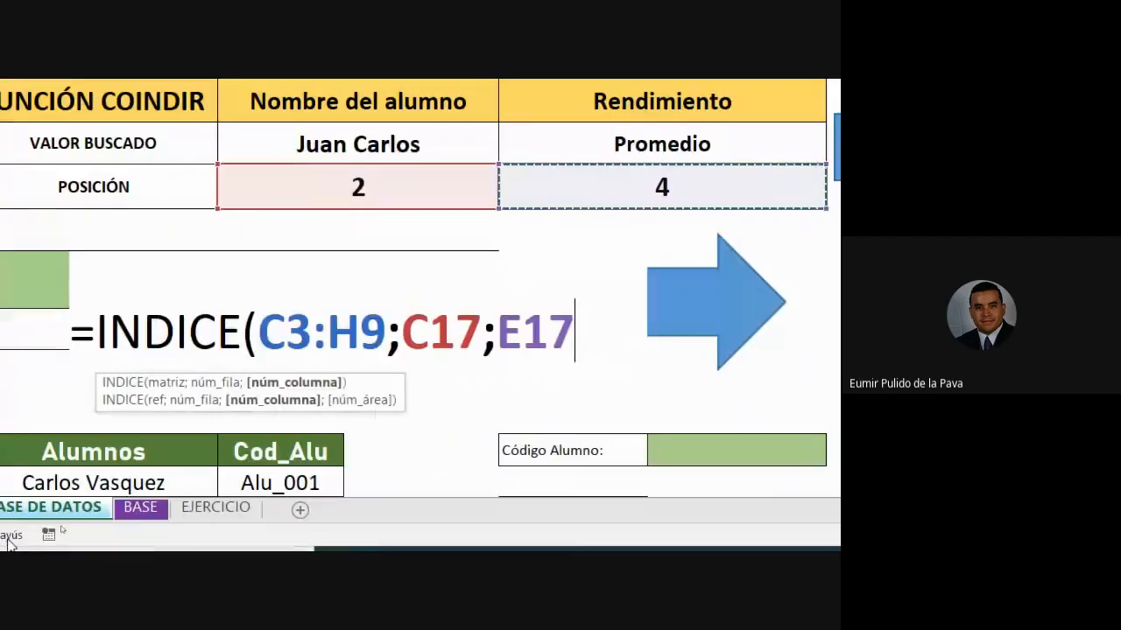
type(")")
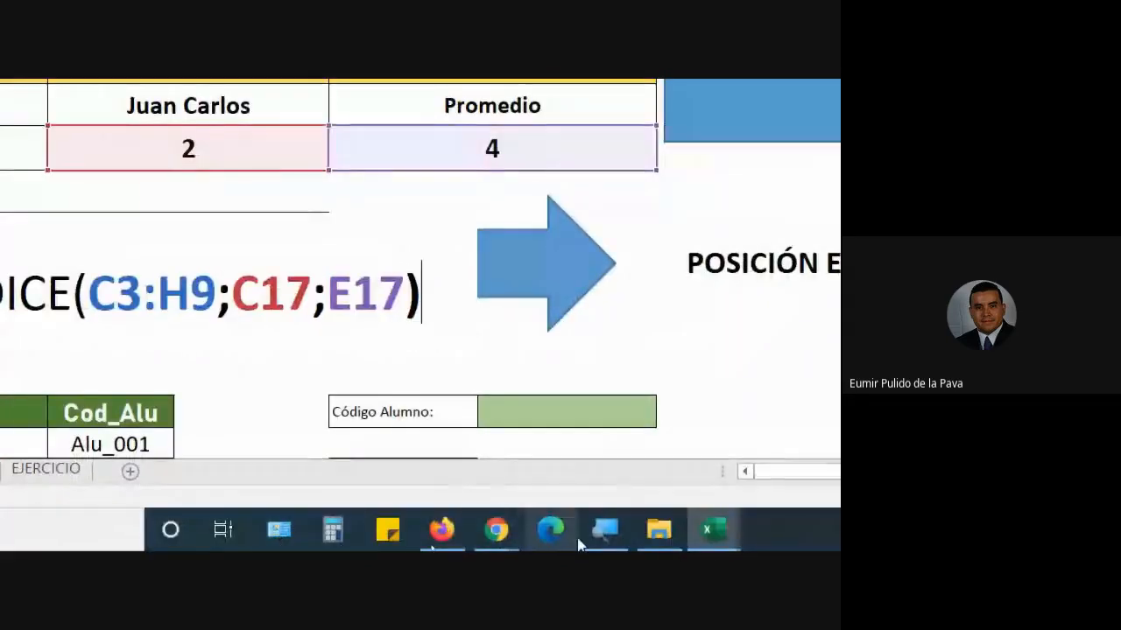
- Set the Magnifier zoom back to 100%
left_click(604, 530)
left_click(368, 325)
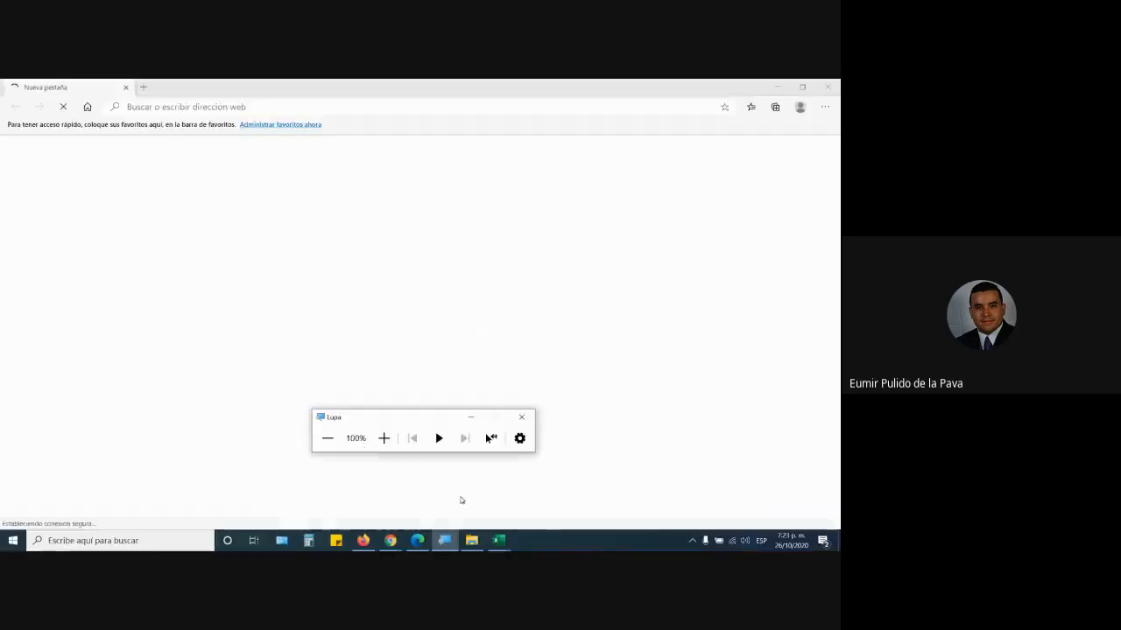
mouse_move(499, 540)
left_click(596, 467)
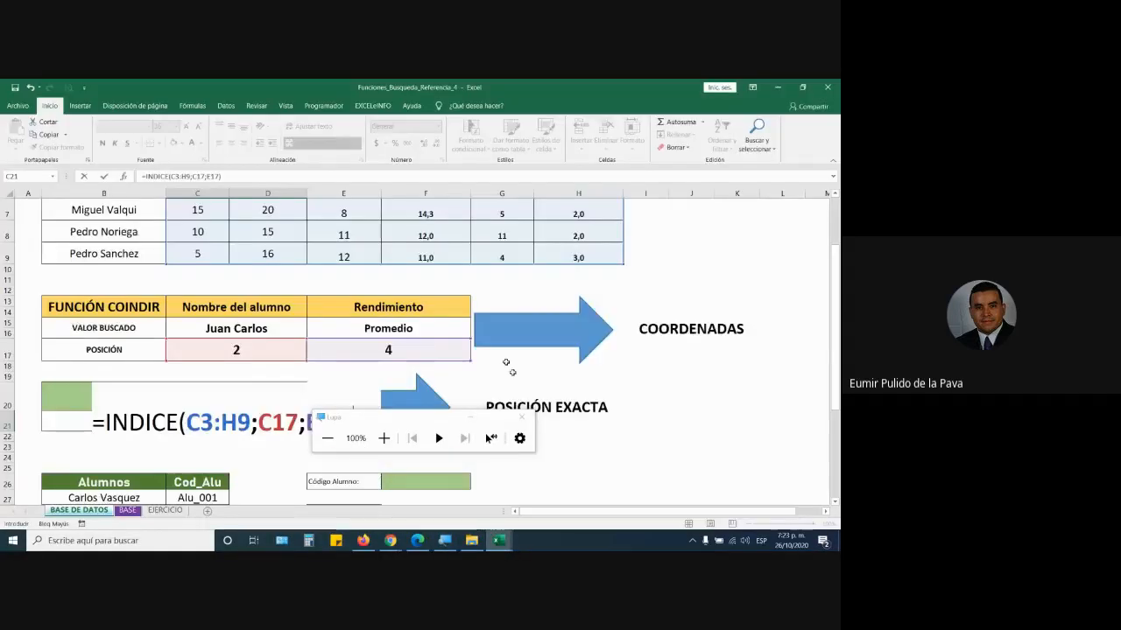
scroll(225, 240, "up", 2)
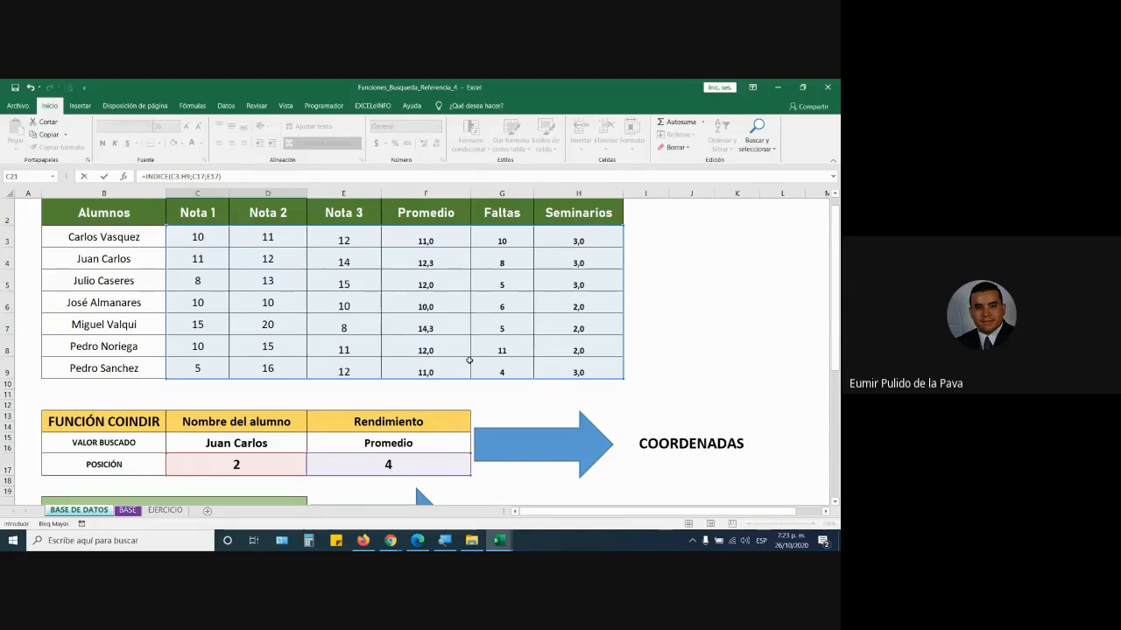
scroll(470, 360, "down", 1)
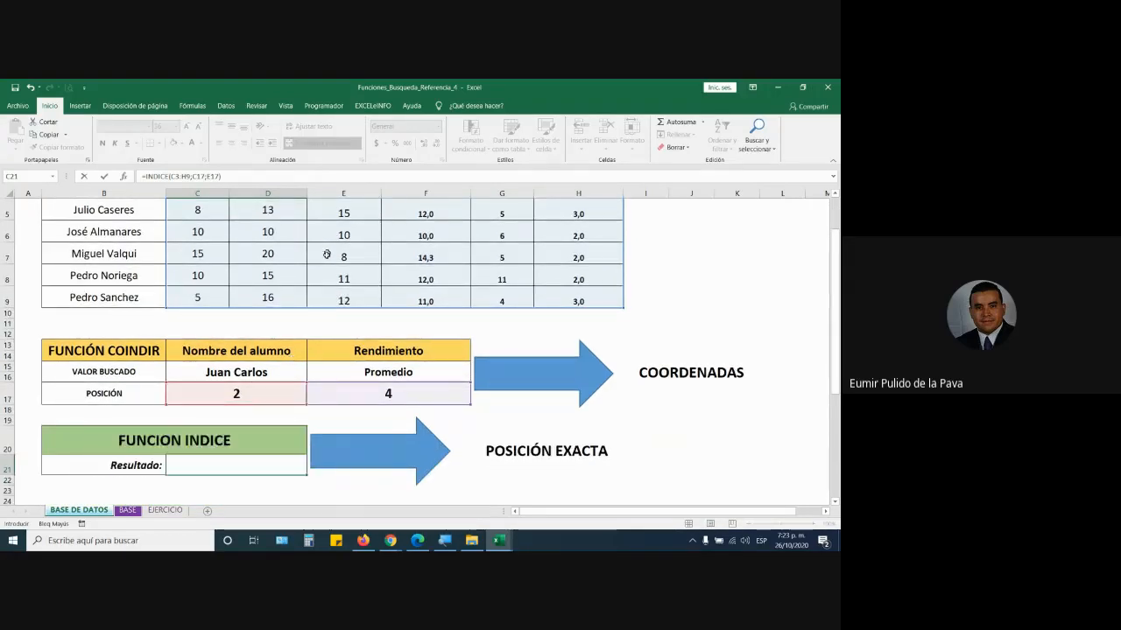
scroll(327, 254, "up", 1)
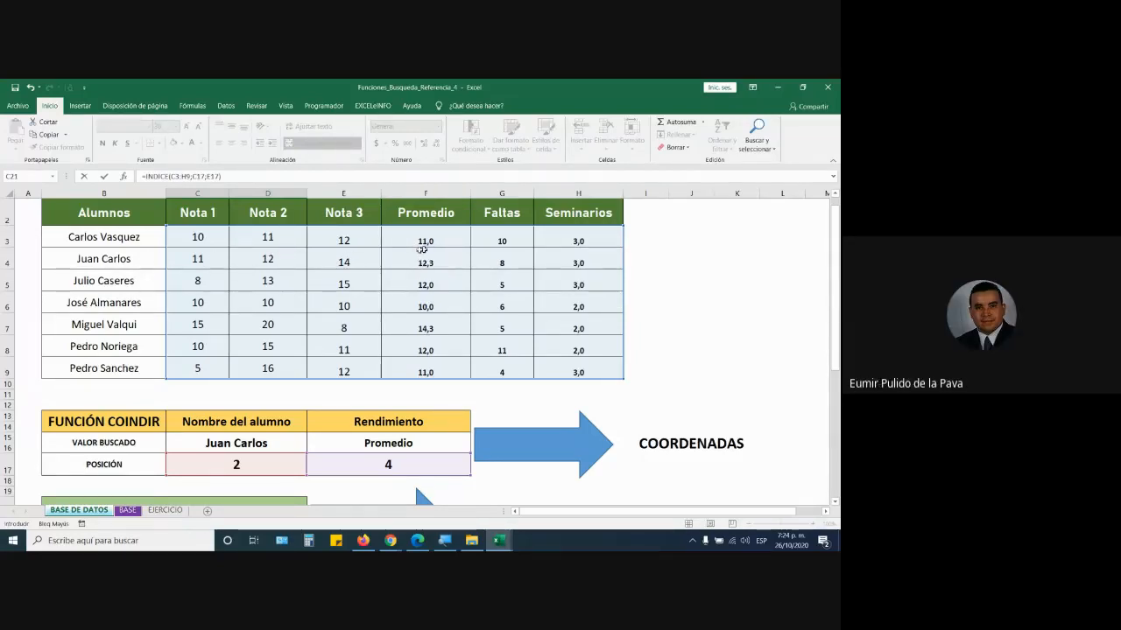
scroll(399, 389, "down", 1)
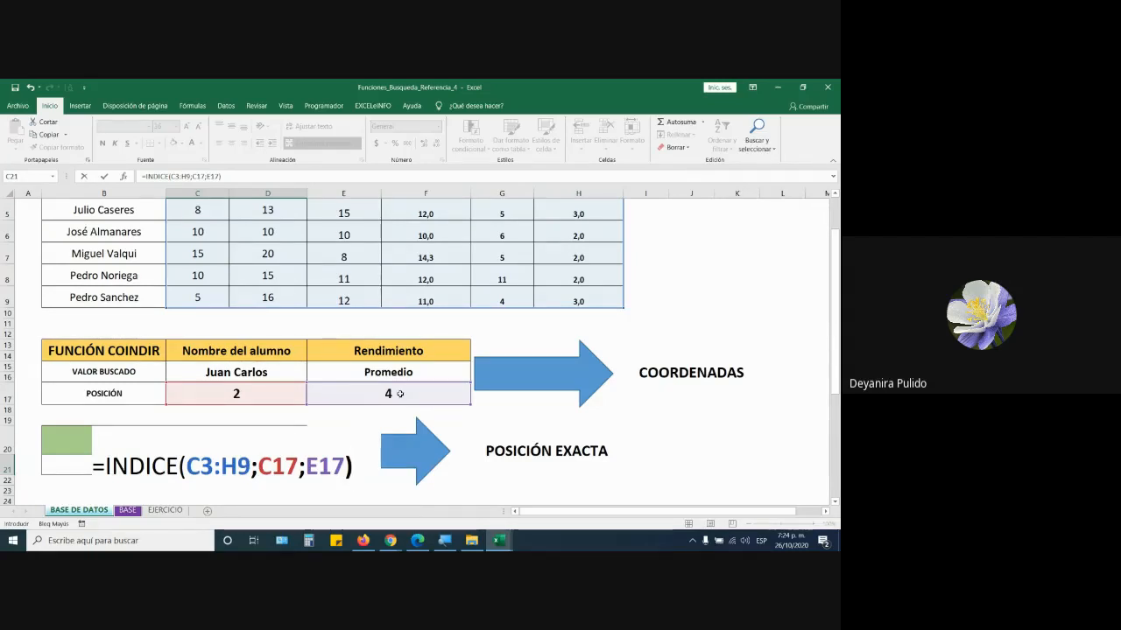
scroll(400, 394, "up", 2)
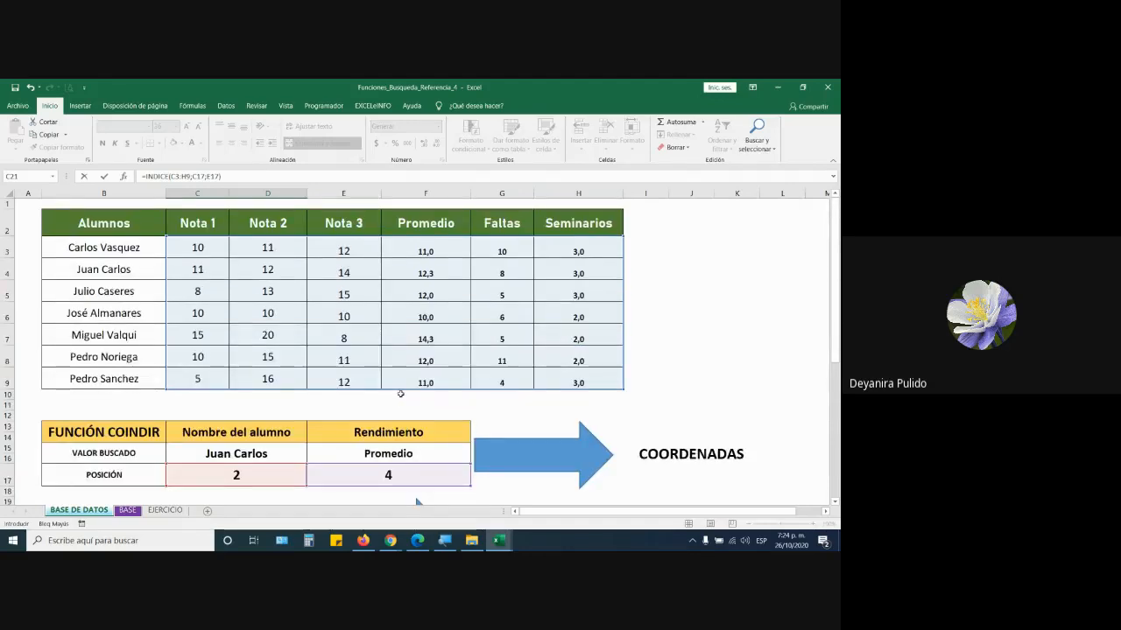
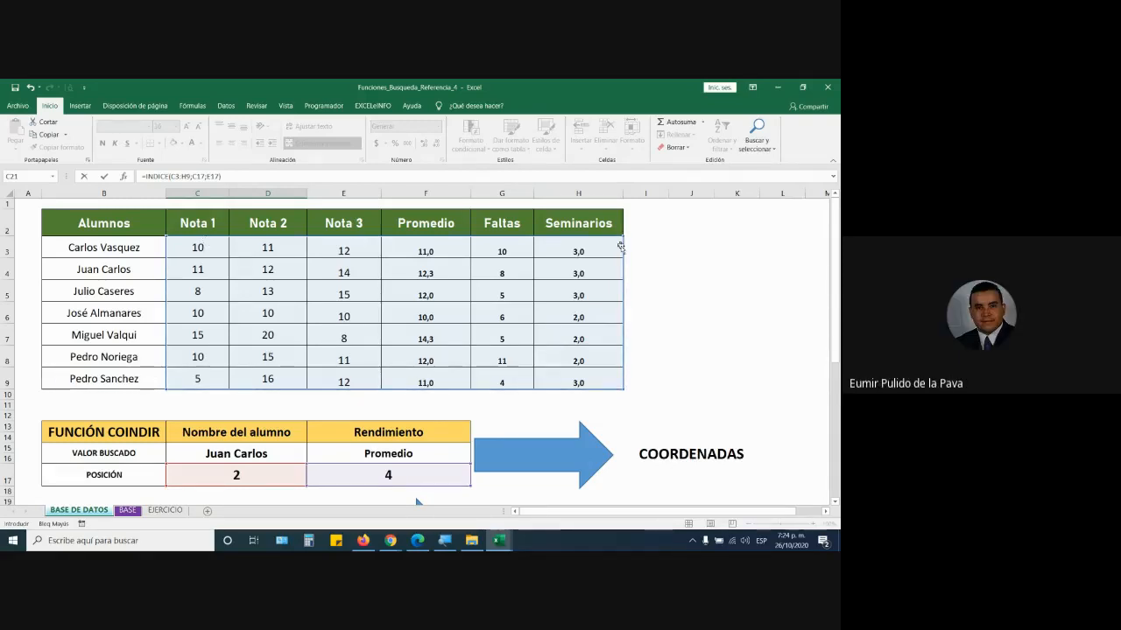
- Commit =INDICE(C3:H9;C17;E17) in C21 and inspect its formula and 12.3333333 result
scroll(519, 310, "down", 3)
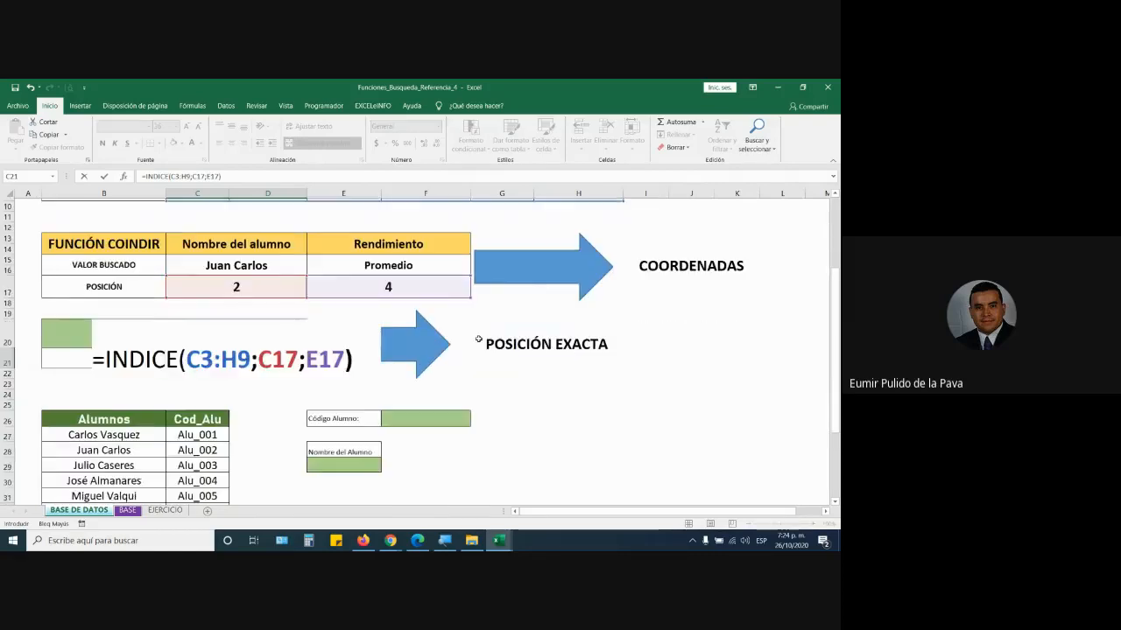
key("Return")
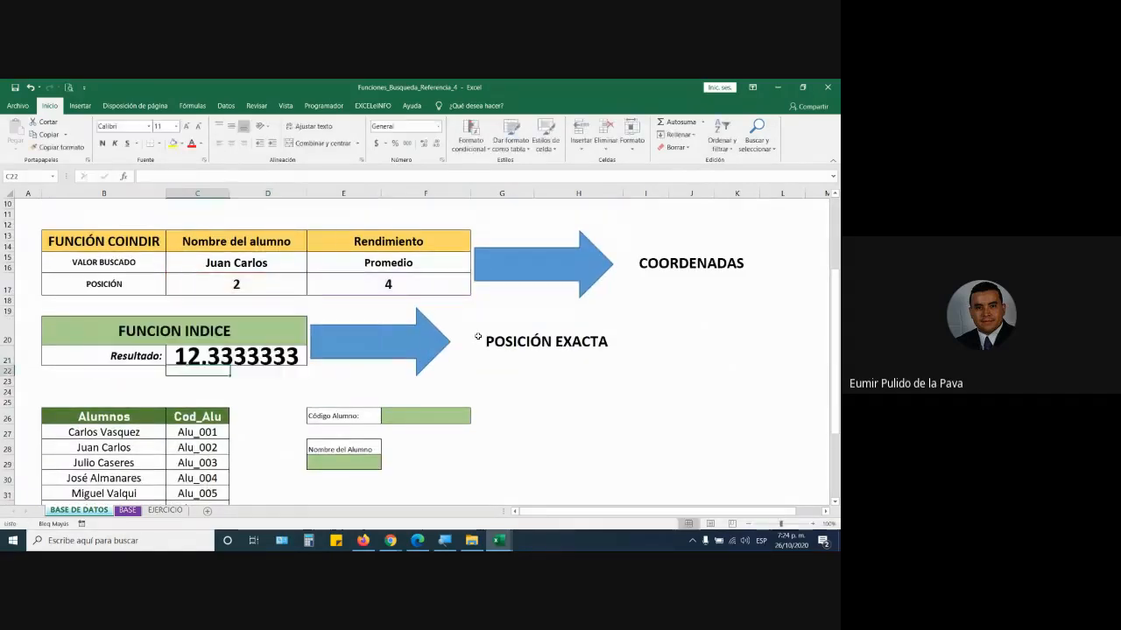
left_click(191, 359)
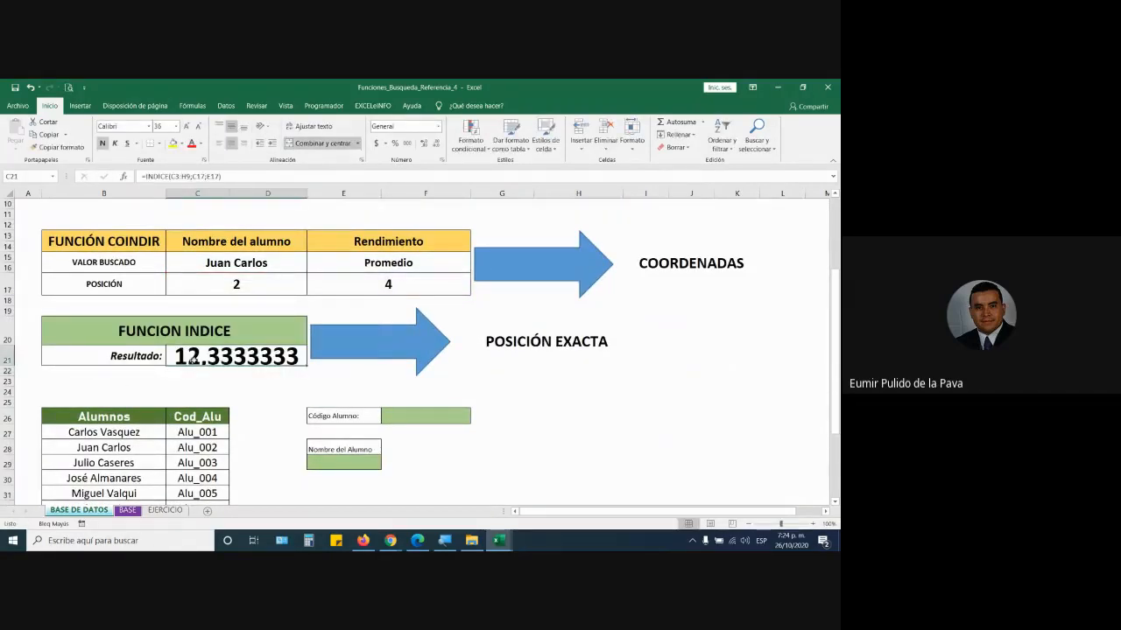
- Compare it with Juan Carlos's Promedio formula =PROMEDIO(C4:E4) in the table
scroll(207, 310, "up", 3)
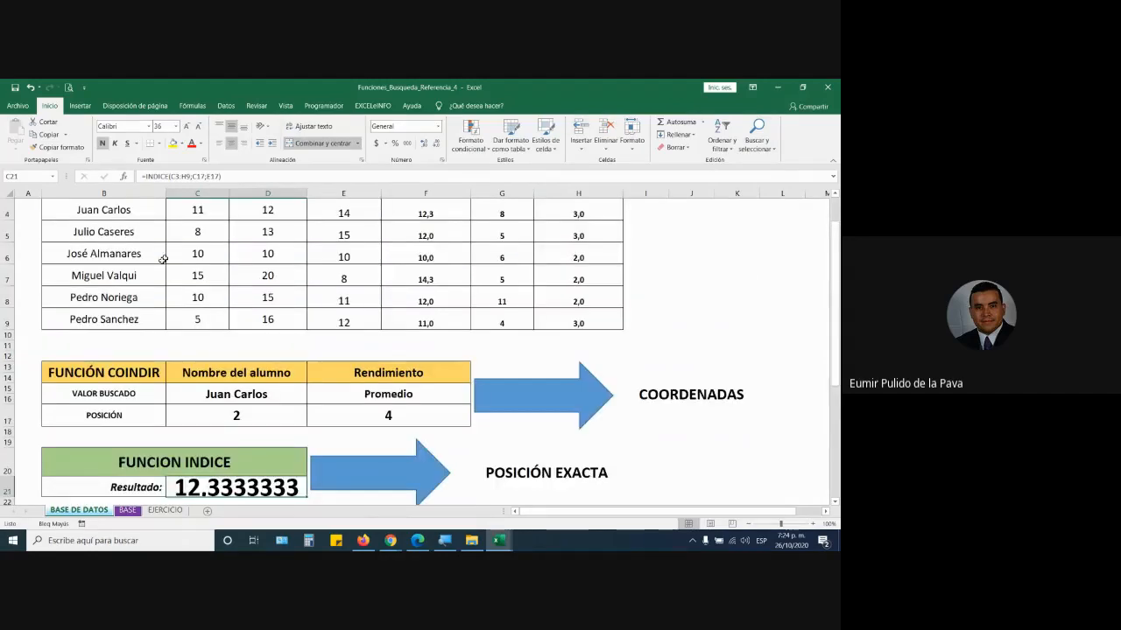
scroll(208, 310, "up", 1)
left_click_drag(114, 269, 429, 273)
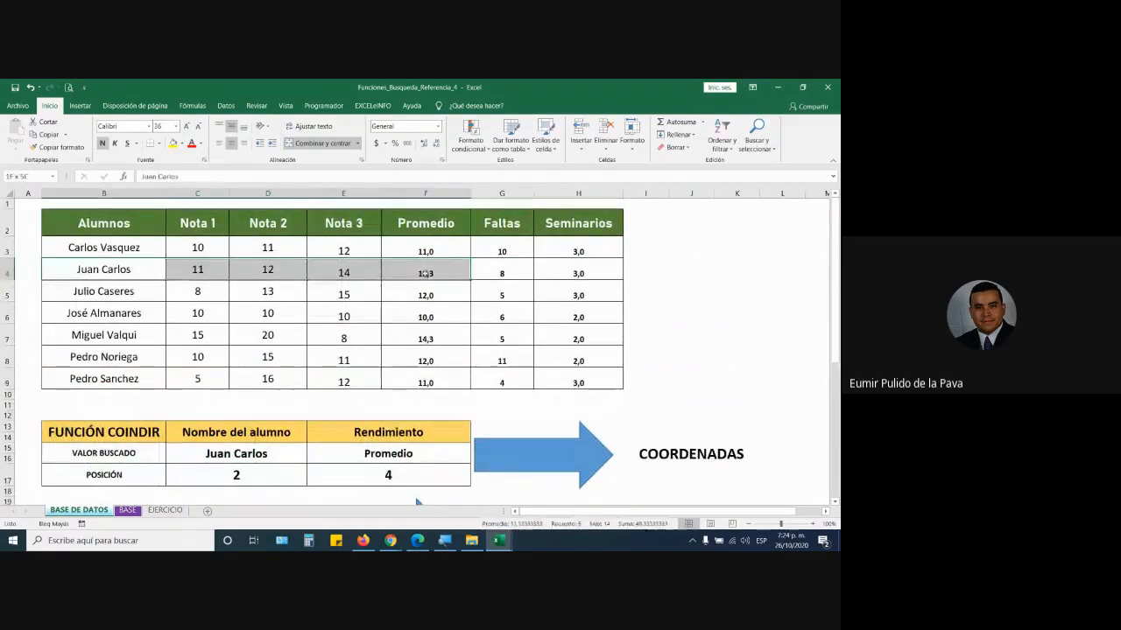
left_click(425, 273)
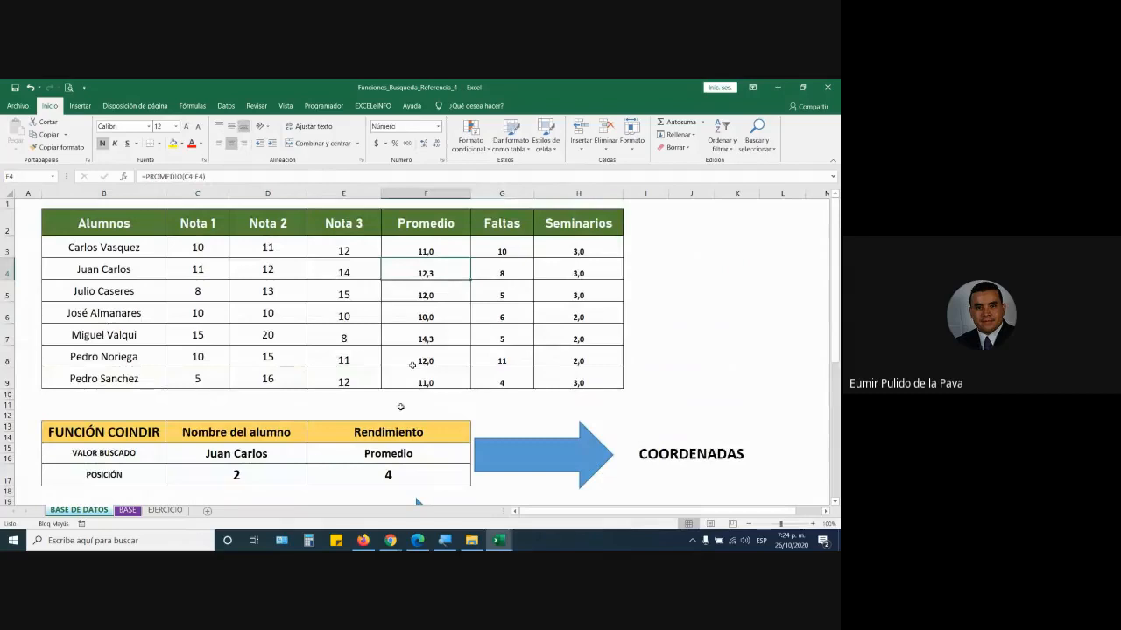
scroll(270, 463, "down", 2)
- Use Decrease Decimal three times on C21 so the INDICE result reads 12,3
left_click(249, 421)
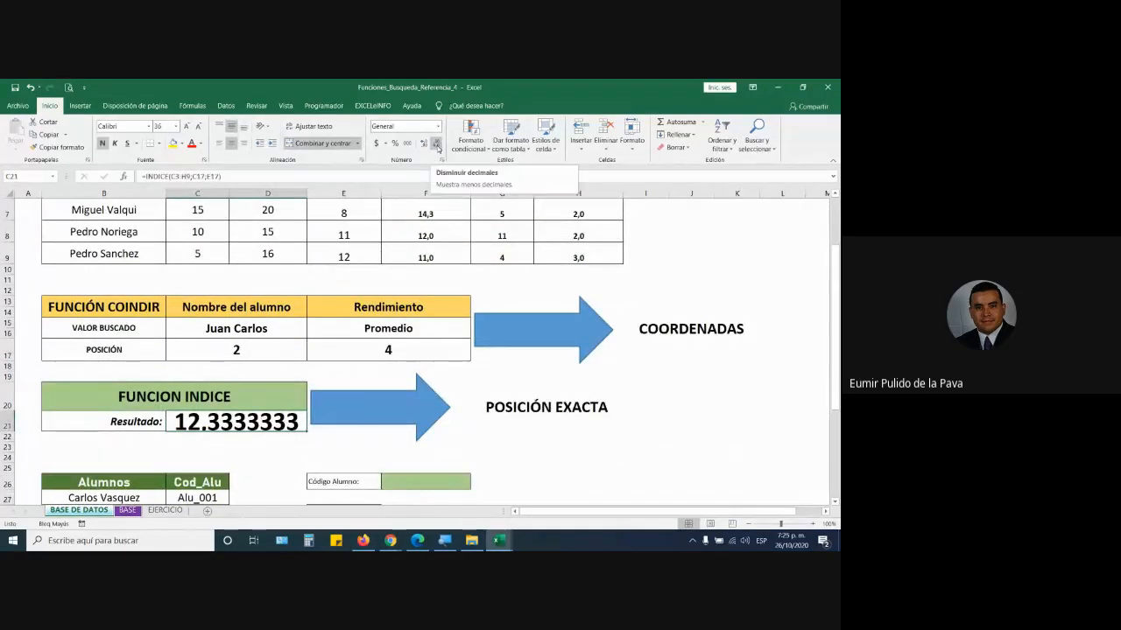
left_click(437, 146)
left_click(437, 146)
left_click(437, 146)
left_click(437, 146)
left_click(437, 146)
left_click(436, 146)
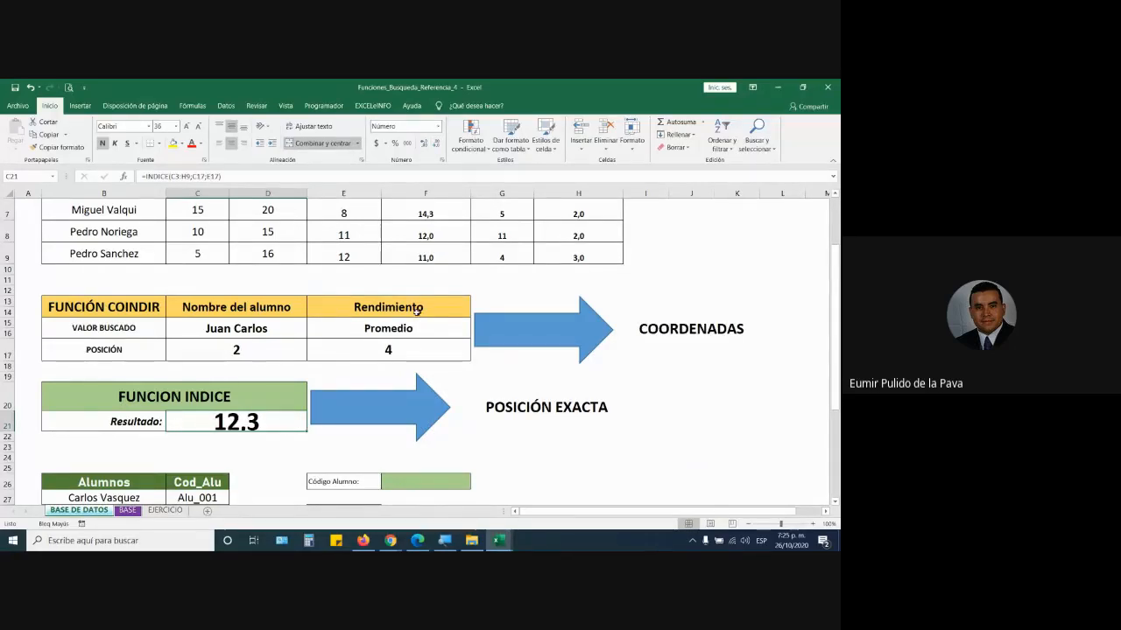
scroll(329, 355, "up", 4)
scroll(329, 355, "down", 1)
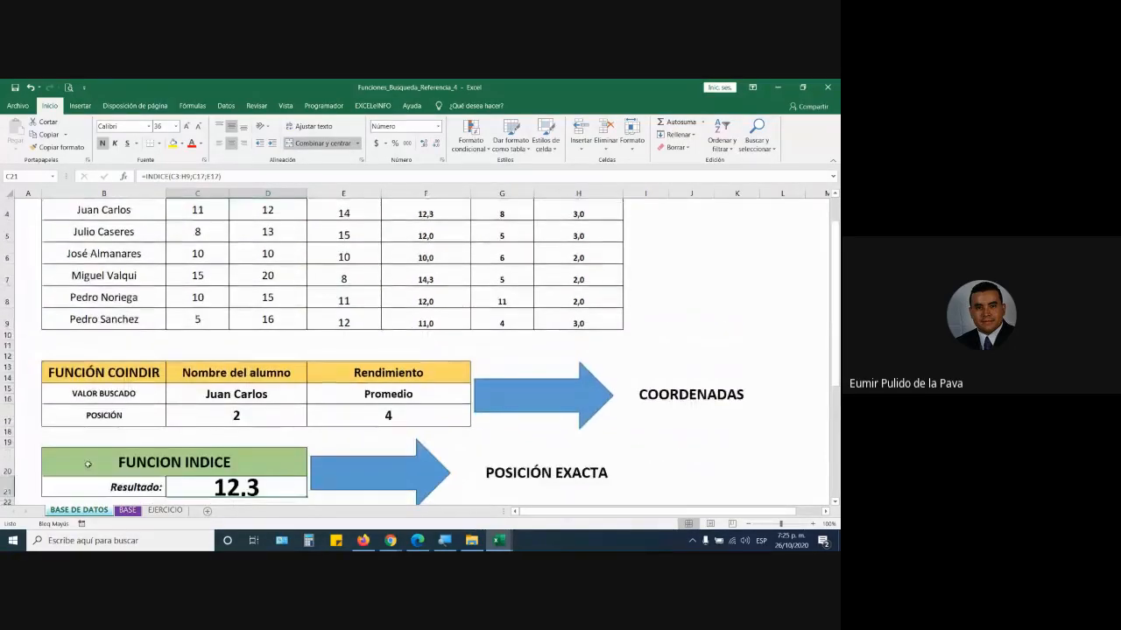
scroll(342, 444, "down", 2)
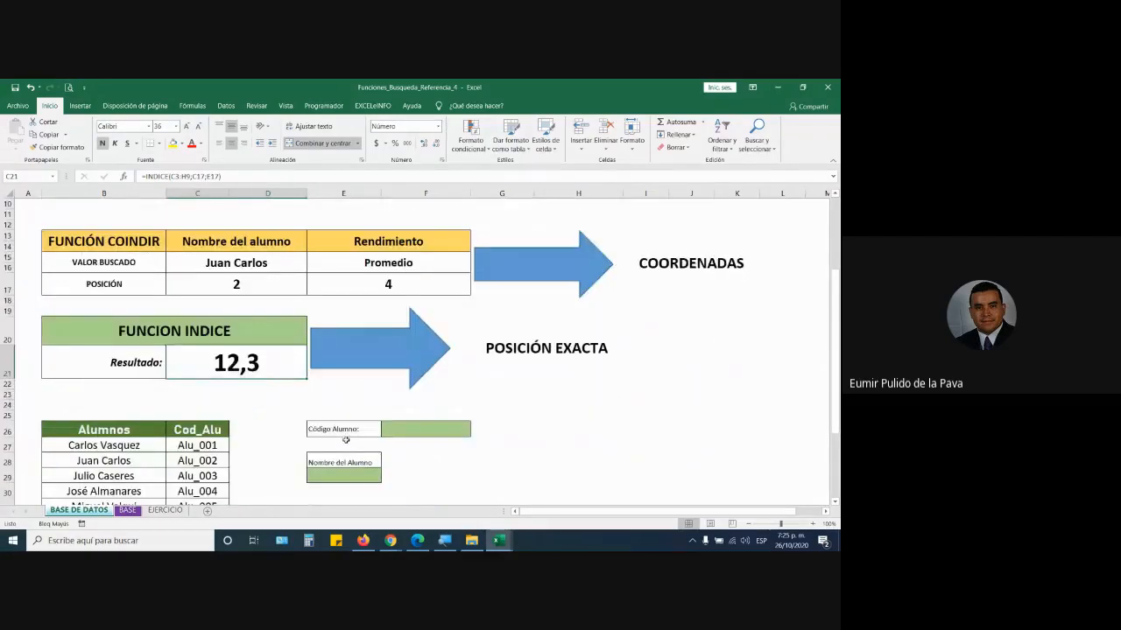
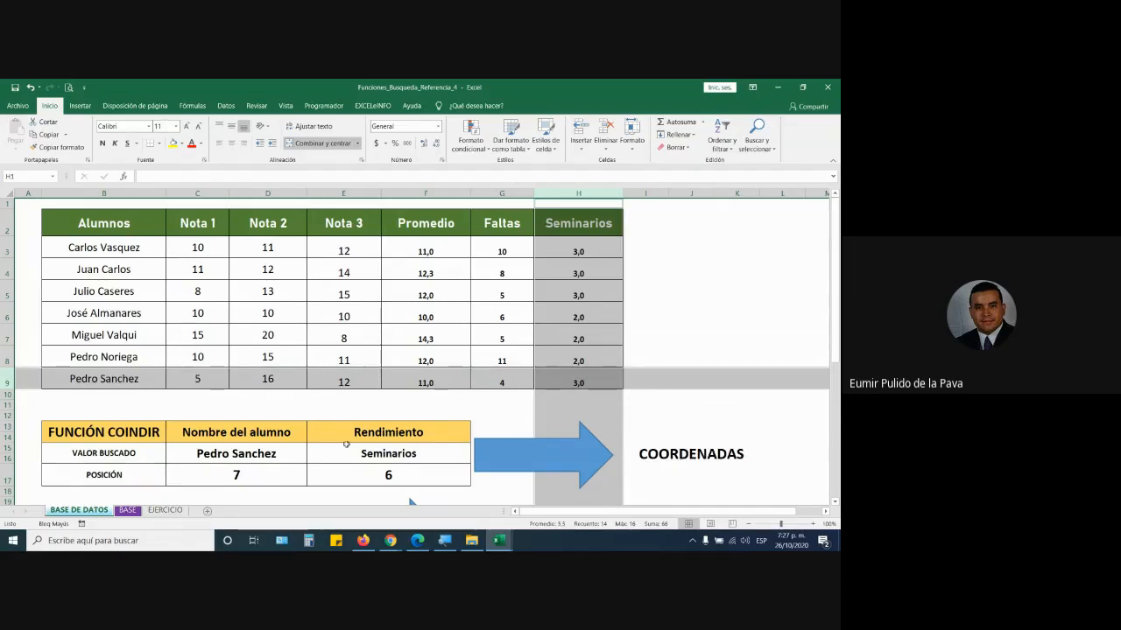
left_click(266, 477)
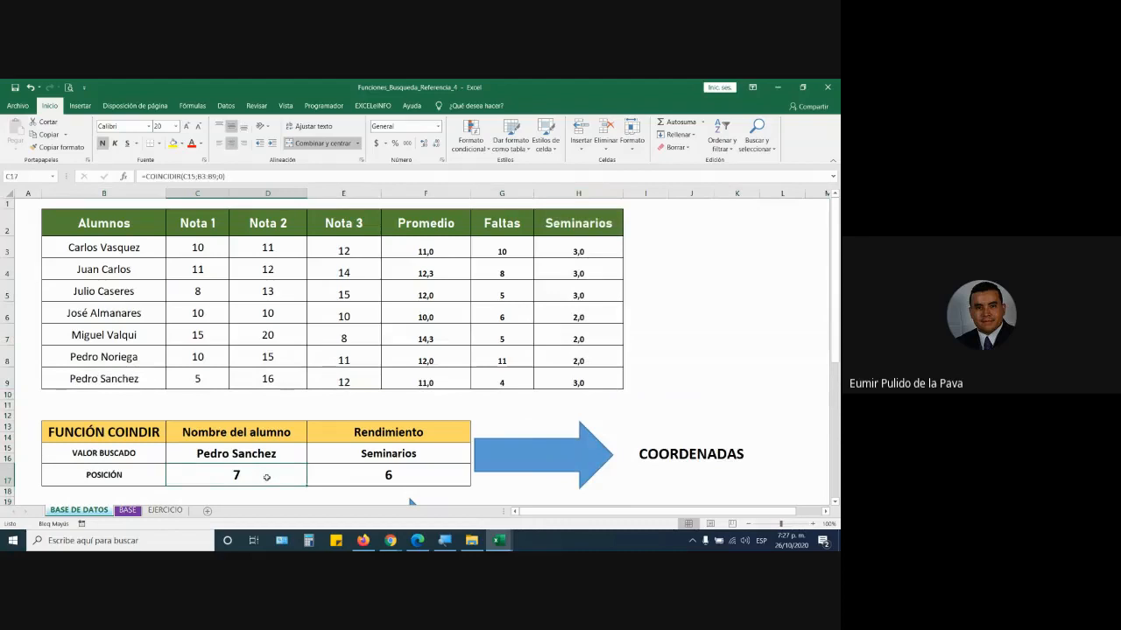
left_click(139, 249)
key("Down")
key("Down")
key("Down")
key("Down")
key("Down")
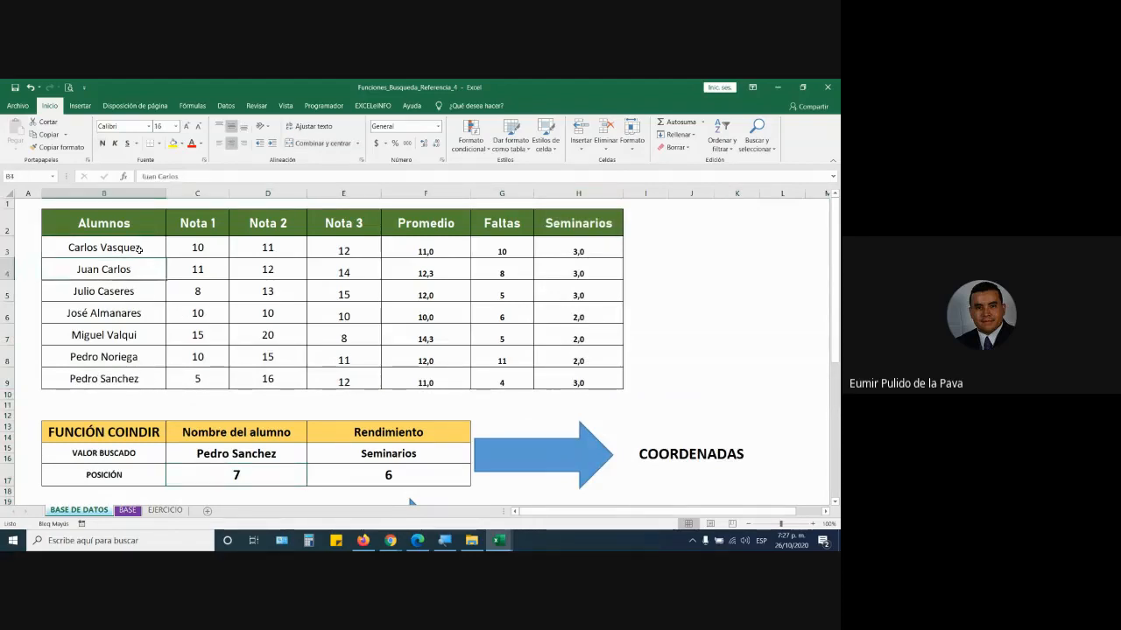
key("Down")
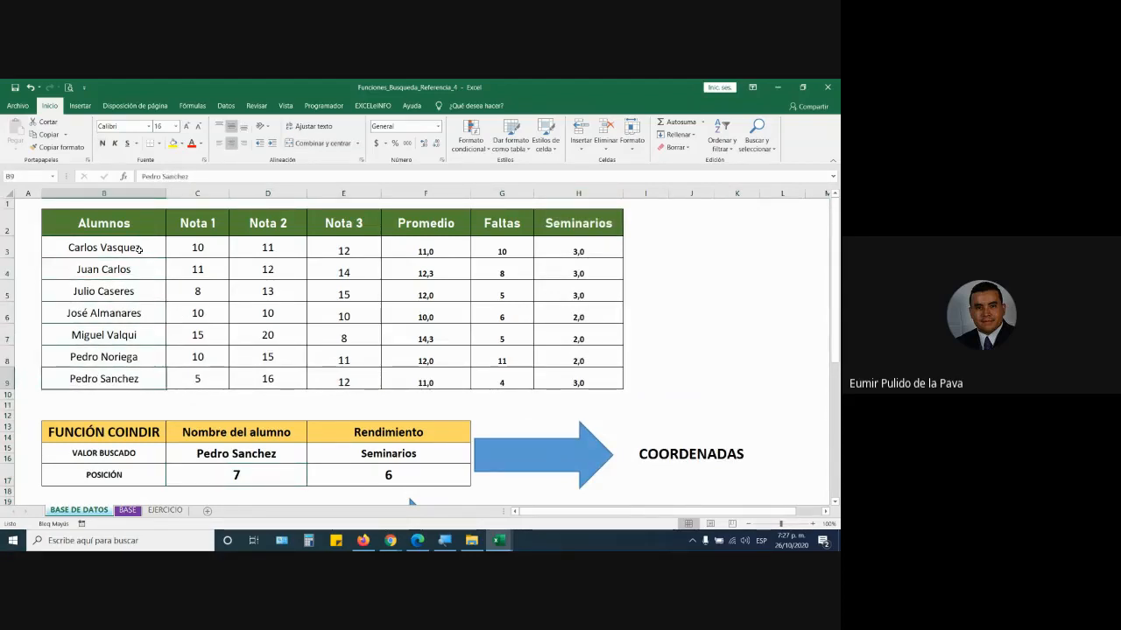
left_click_drag(103, 378, 578, 379)
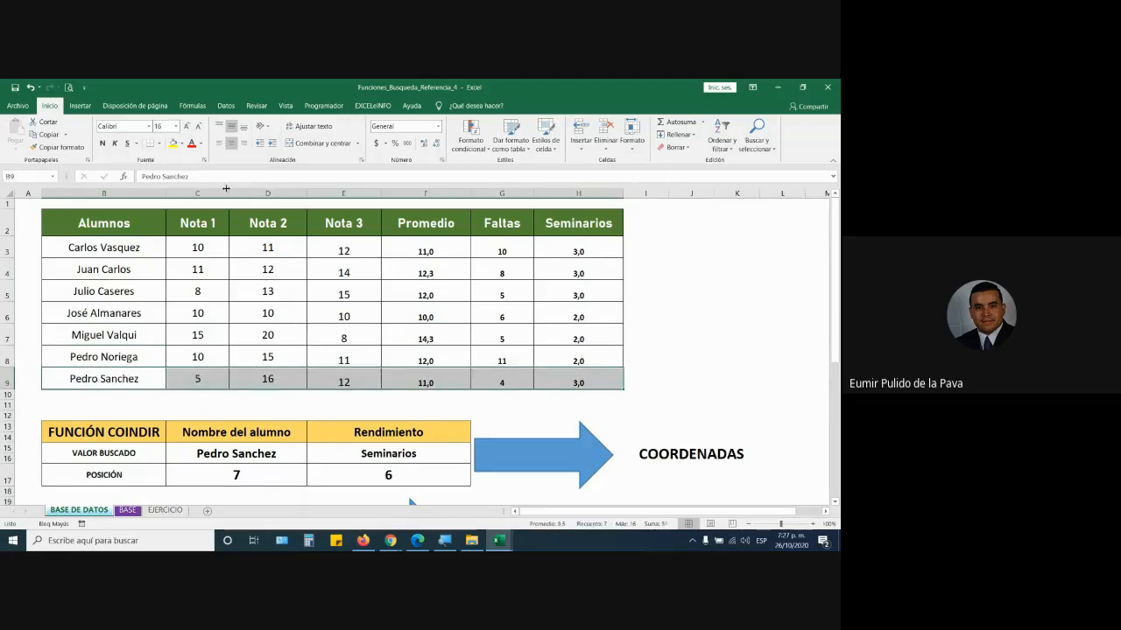
left_click(174, 144)
left_click(340, 445)
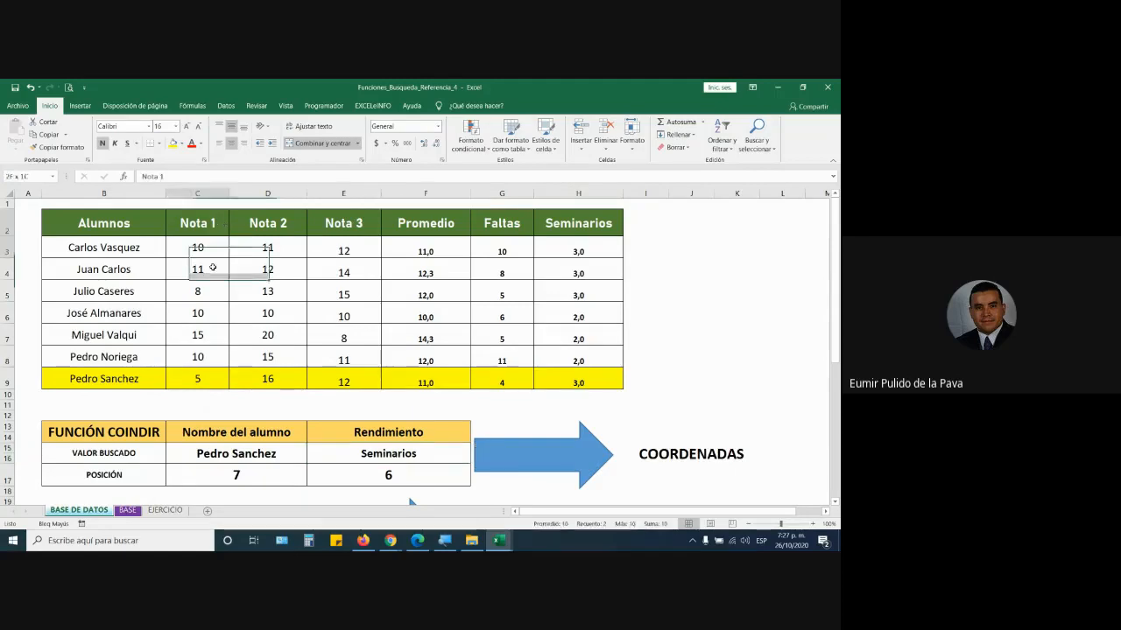
left_click_drag(267, 224, 268, 292)
left_click_drag(337, 225, 340, 271)
left_click_drag(420, 225, 424, 270)
left_click_drag(495, 225, 497, 271)
- Fill the Seminarios column H3:H9 yellow and give the crossing cell H9 light blue
left_click(564, 228)
left_click_drag(559, 247, 557, 373)
left_click(173, 144)
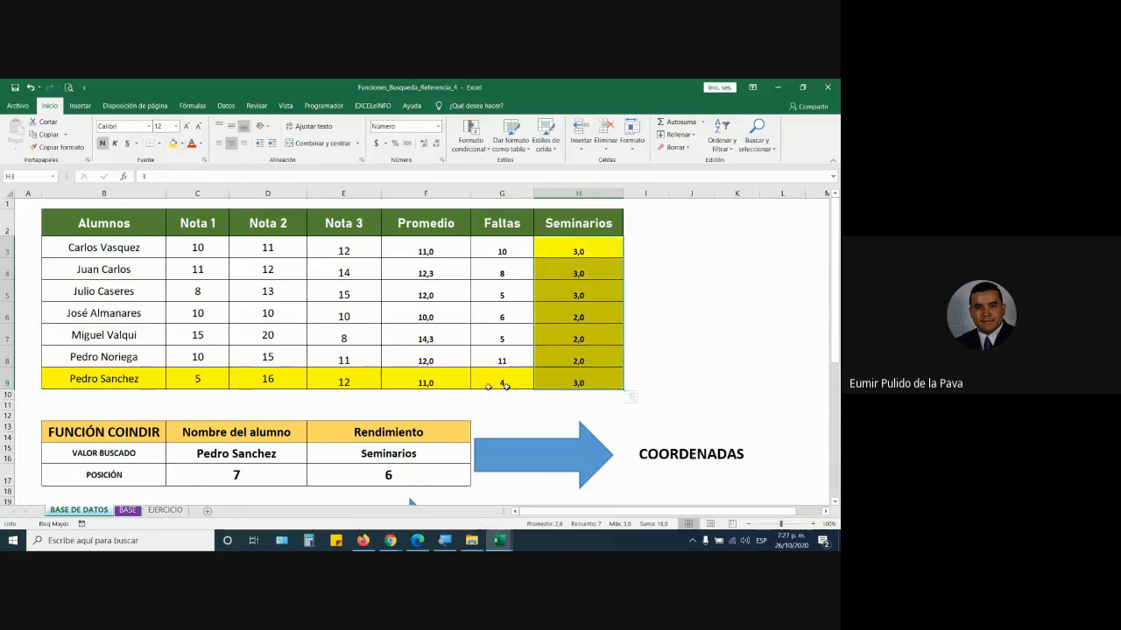
left_click(584, 375)
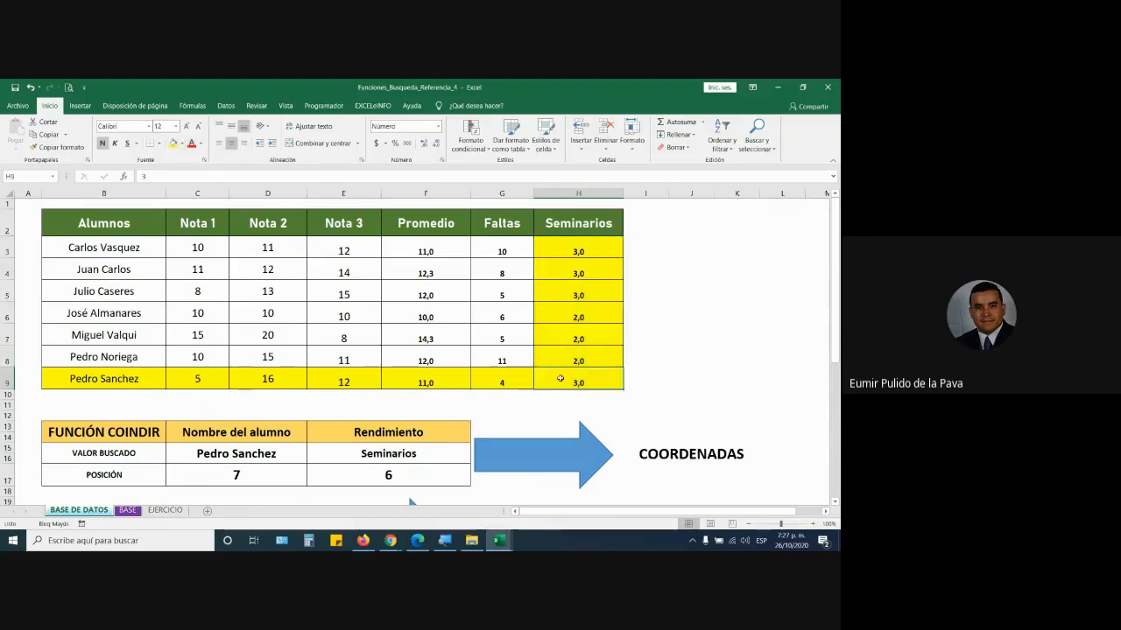
left_click(182, 144)
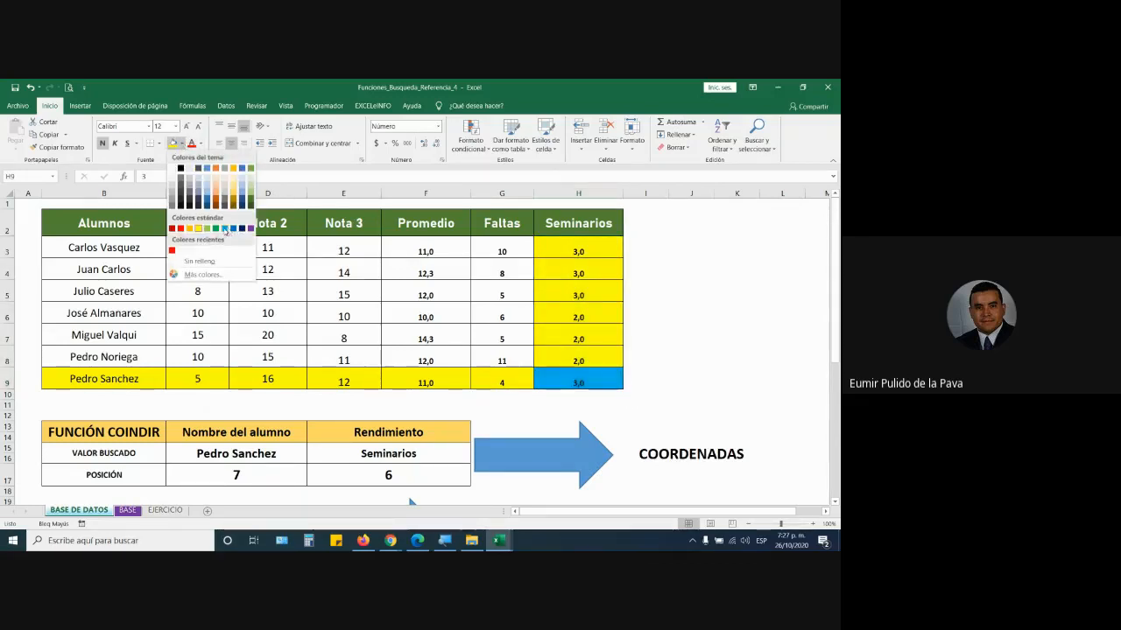
left_click(229, 231)
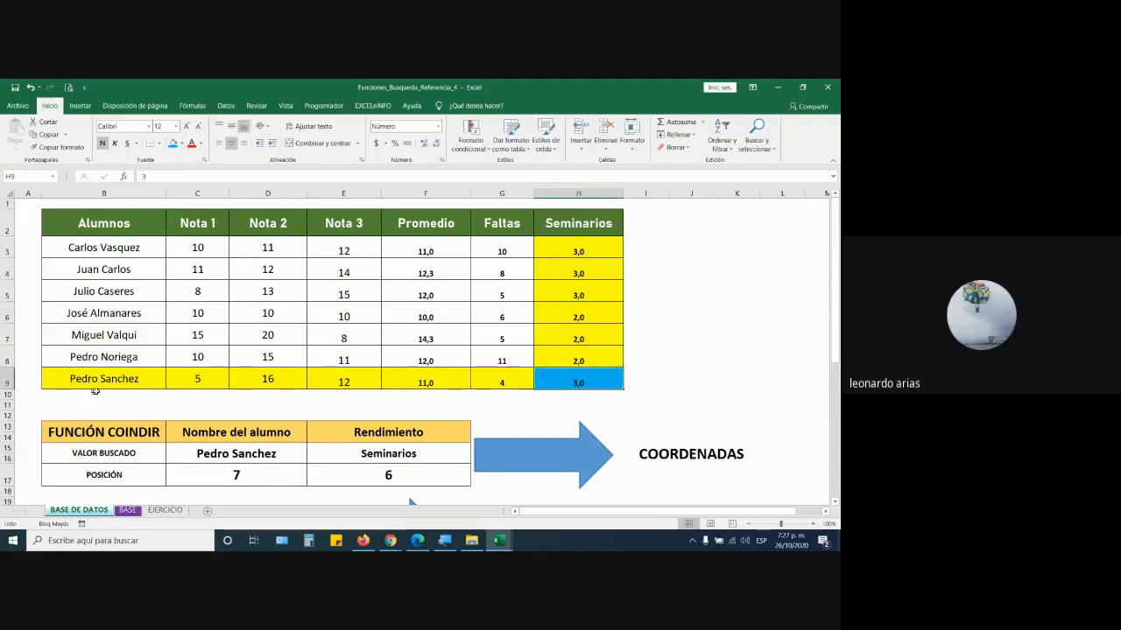
scroll(340, 480, "down", 3)
left_click(239, 366)
scroll(396, 375, "up", 1)
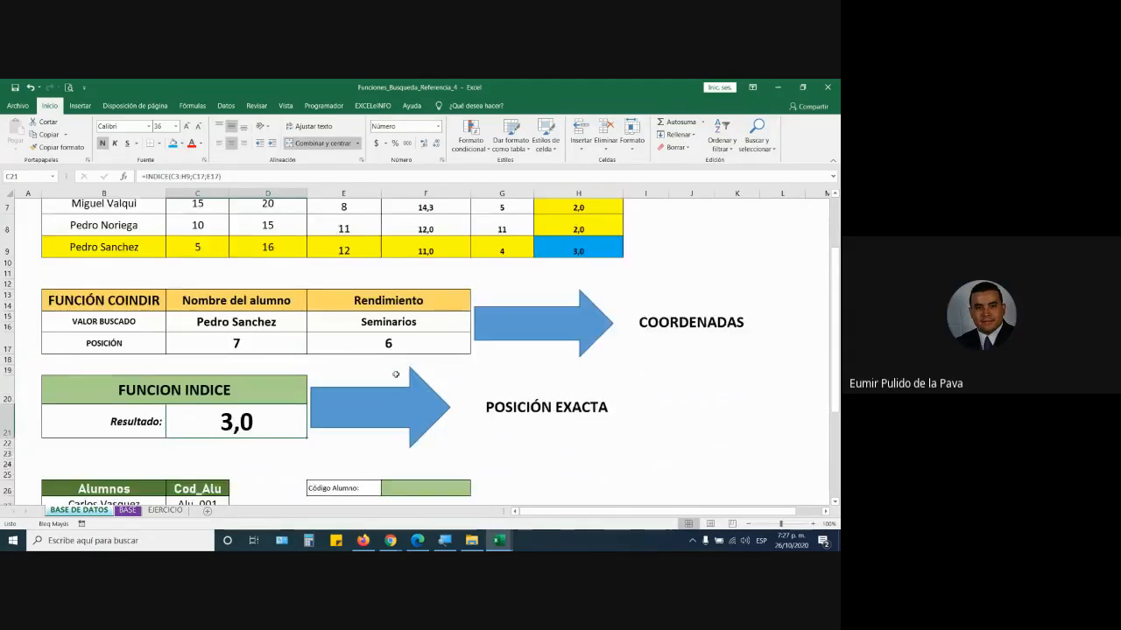
scroll(242, 341, "up", 2)
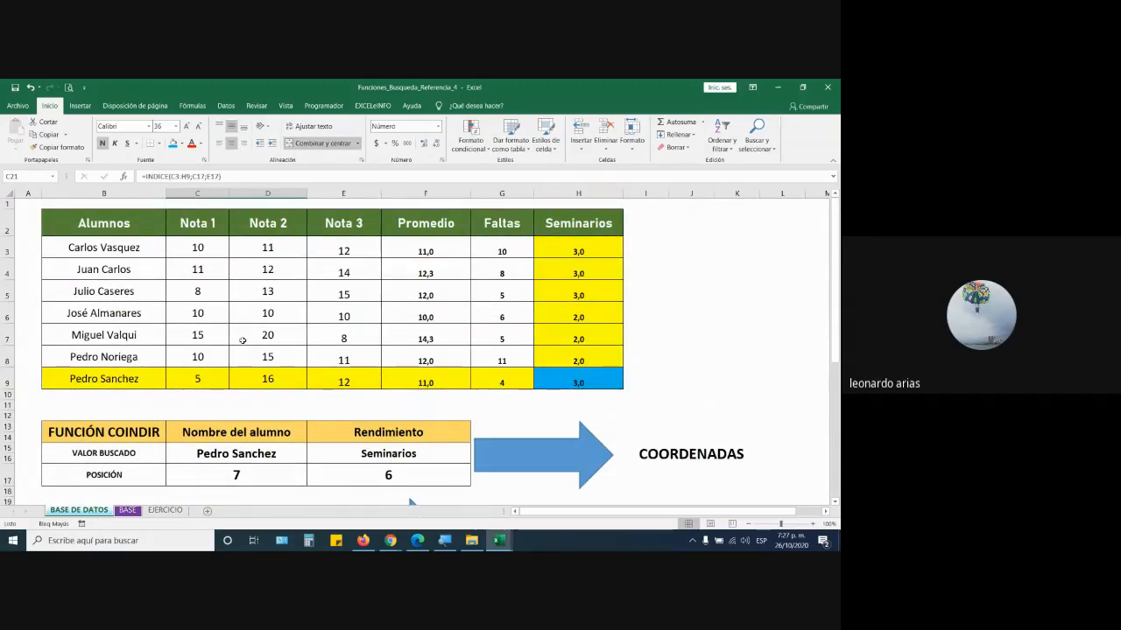
scroll(242, 341, "down", 3)
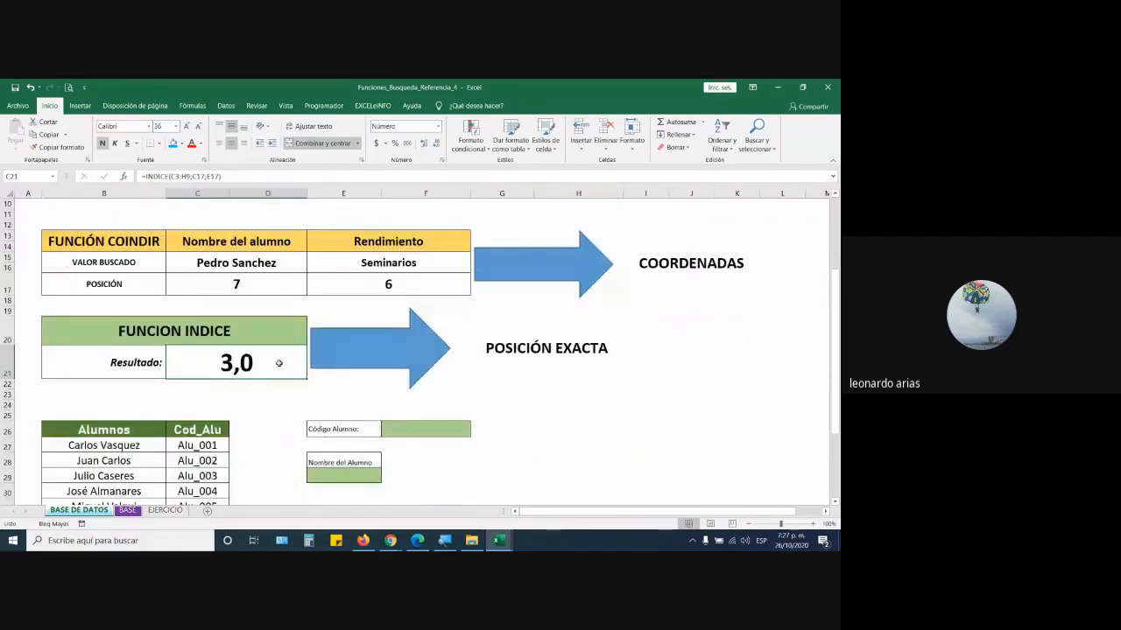
double_click(278, 363)
left_click_drag(188, 362, 254, 362)
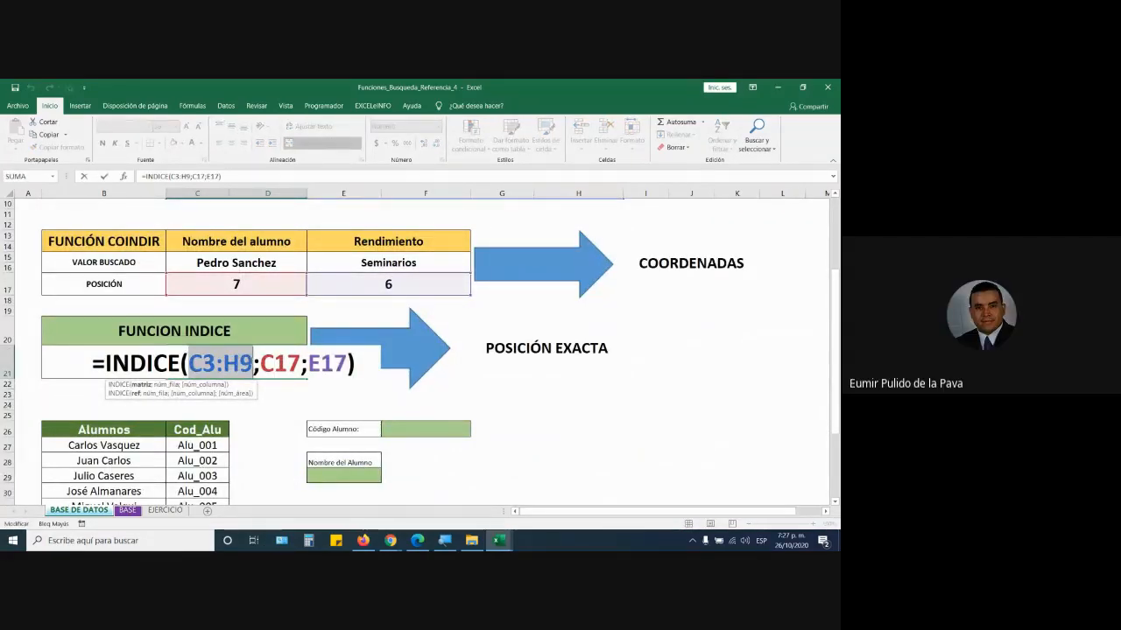
scroll(409, 503, "up", 3)
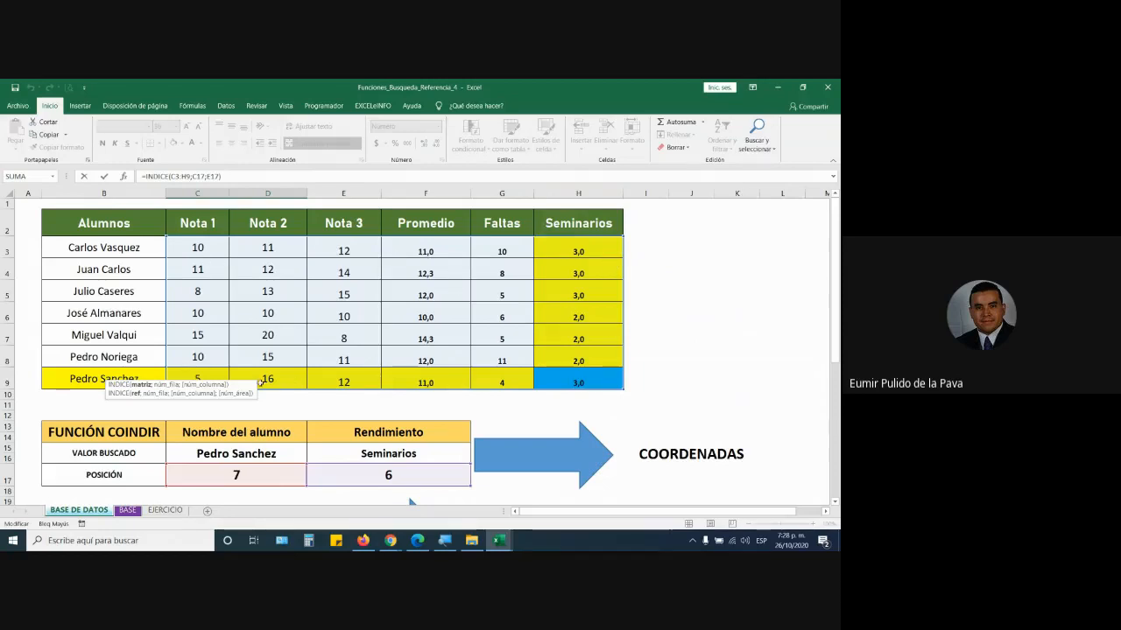
scroll(254, 385, "down", 3)
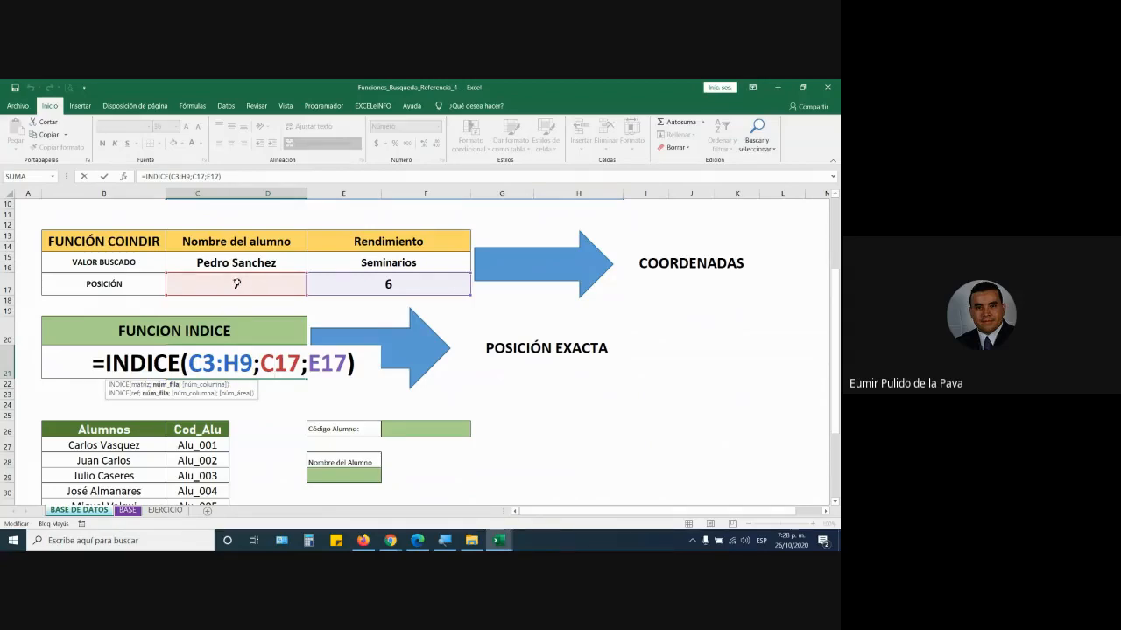
scroll(236, 284, "up", 3)
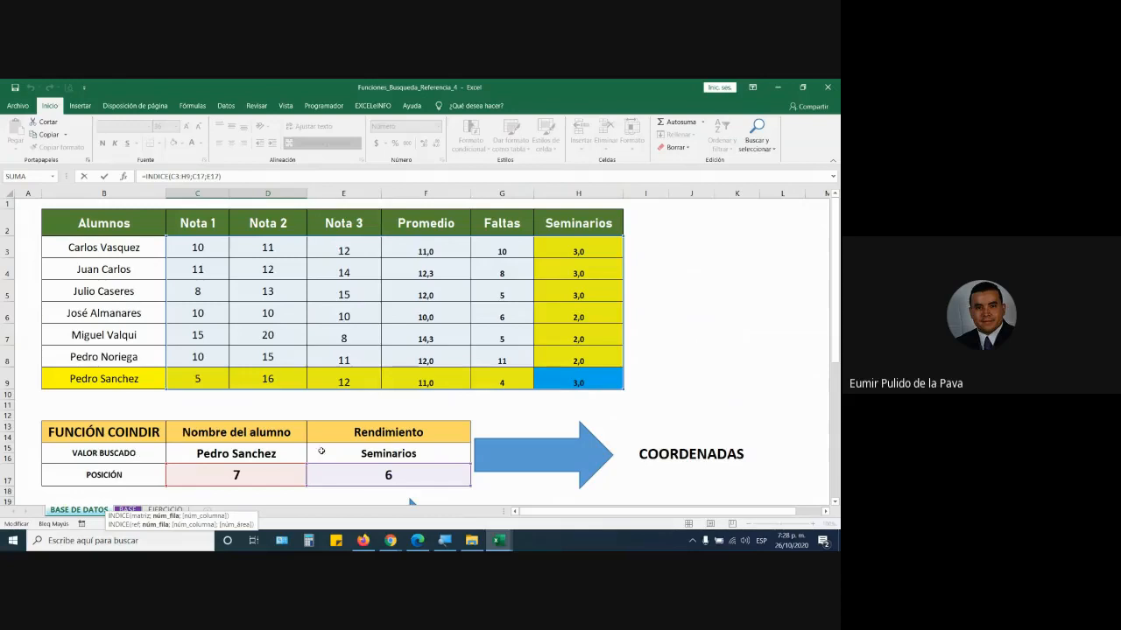
scroll(372, 473, "down", 2)
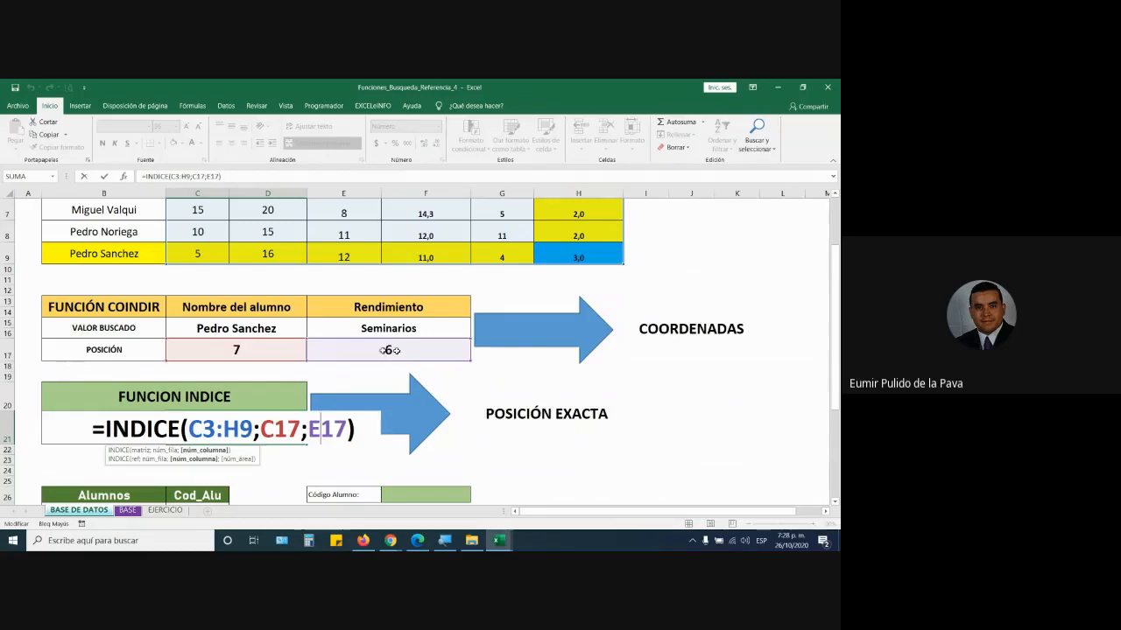
scroll(405, 350, "up", 2)
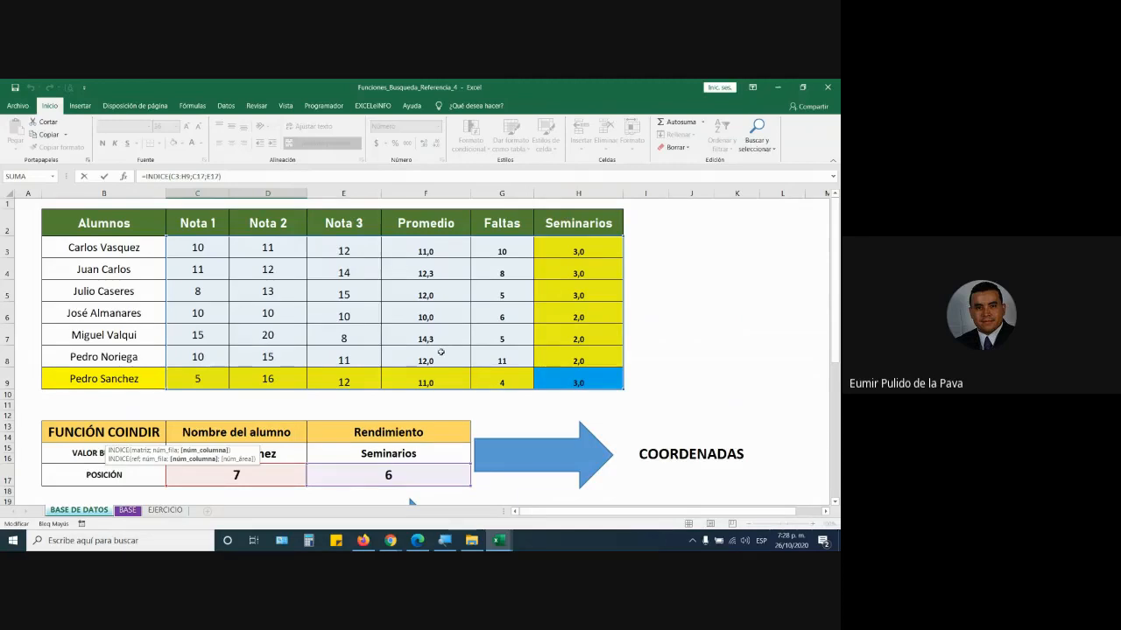
scroll(450, 349, "down", 3)
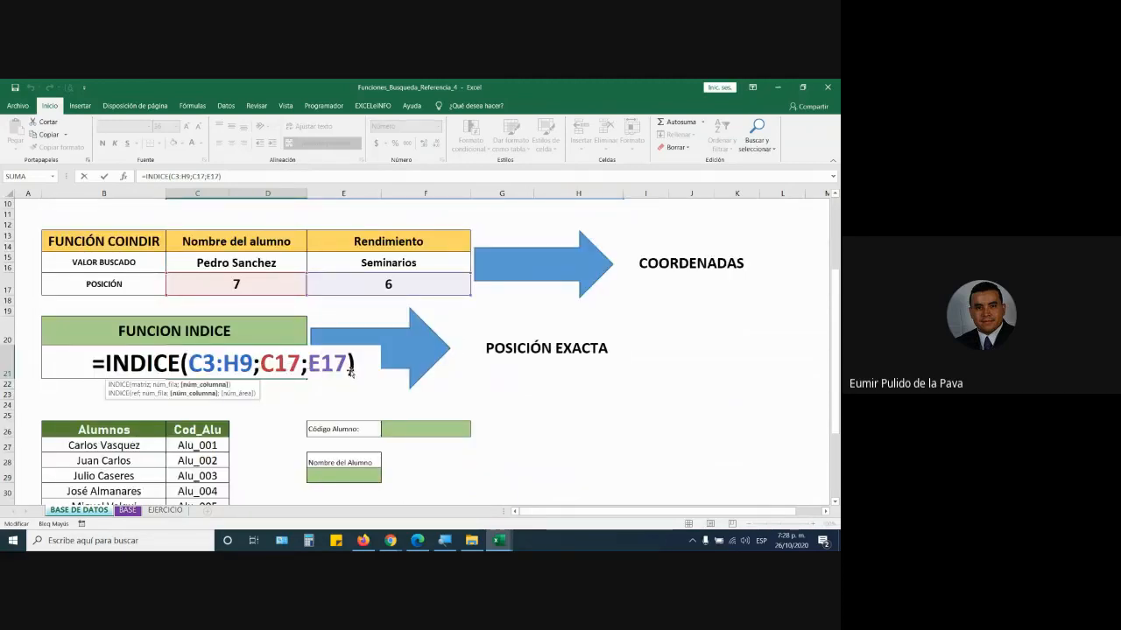
key("Return")
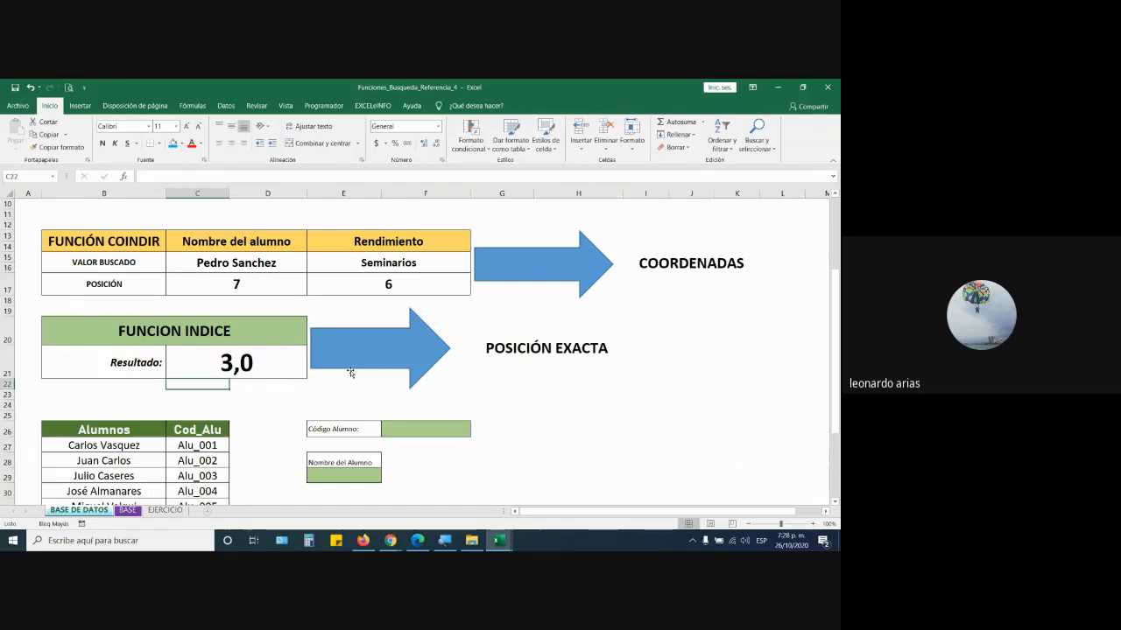
scroll(179, 385, "down", 3)
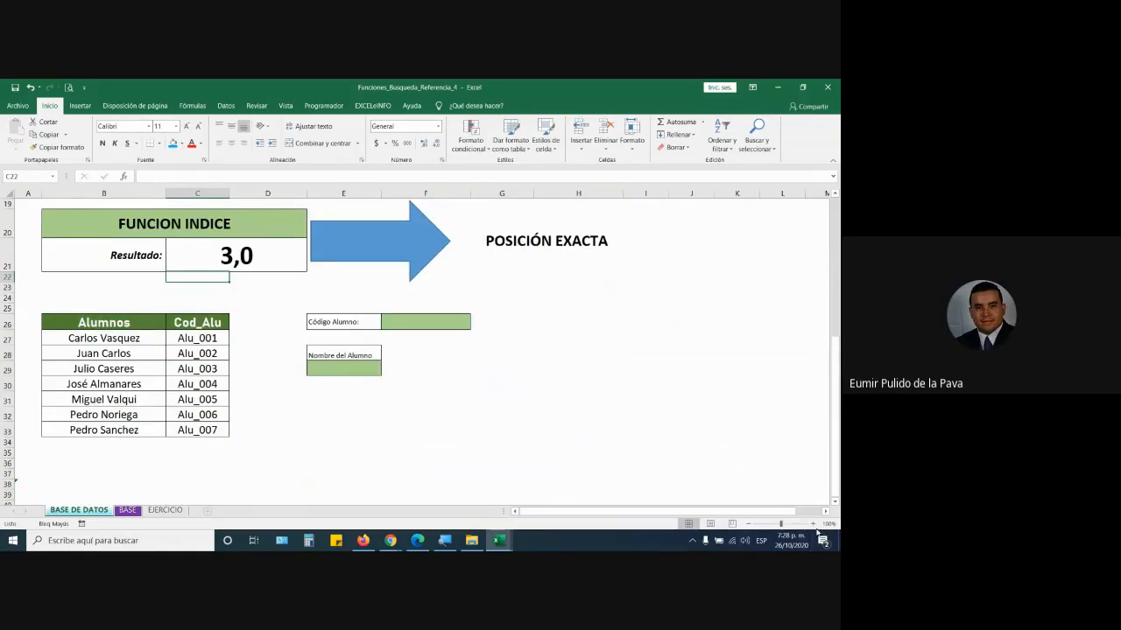
left_click(814, 525)
left_click(814, 525)
left_click(814, 525)
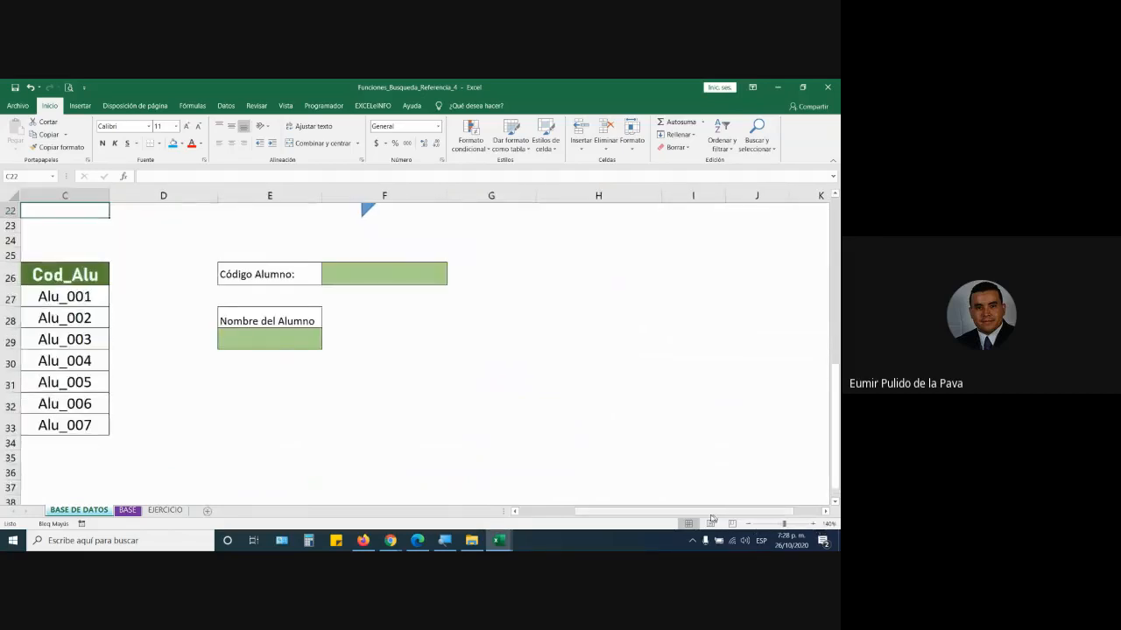
left_click_drag(714, 513, 528, 514)
scroll(388, 443, "up", 1)
scroll(388, 443, "down", 1)
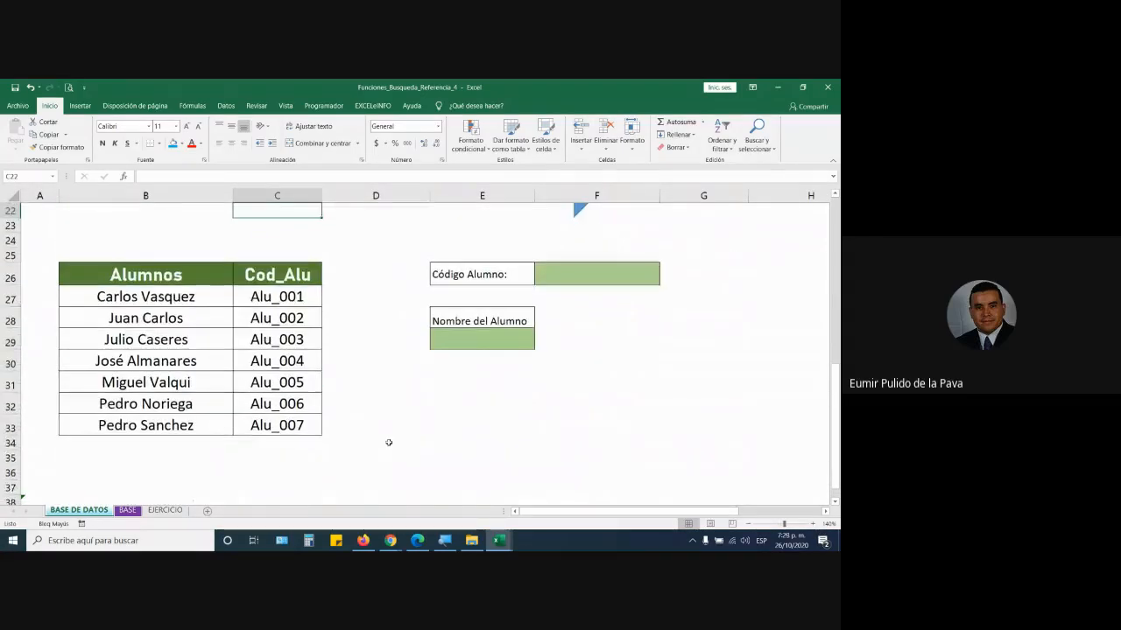
left_click(585, 283)
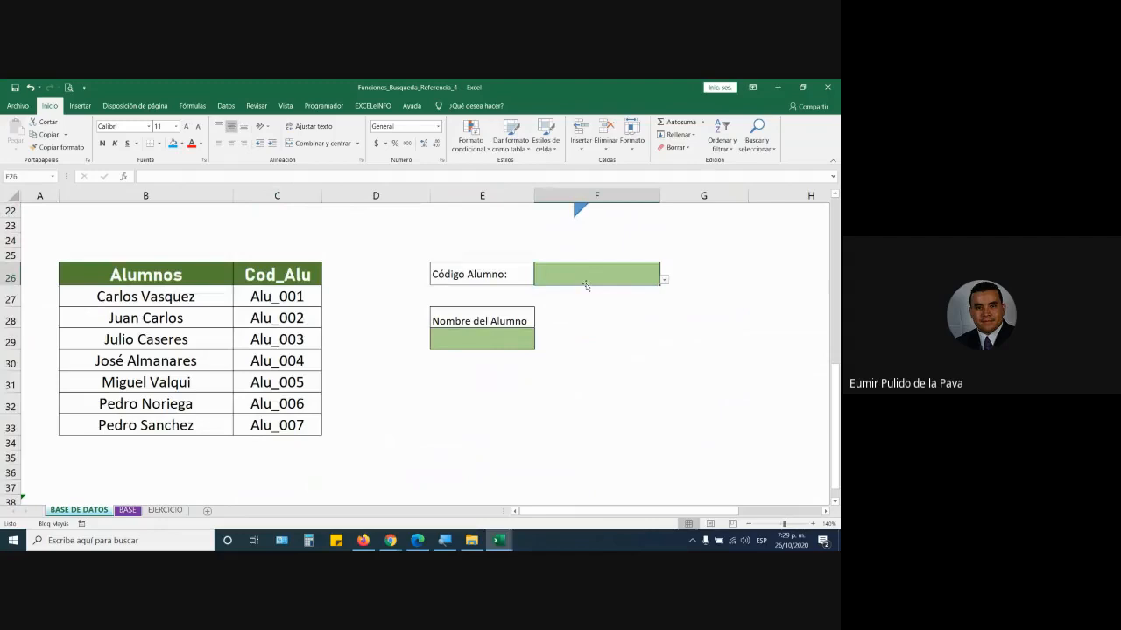
left_click(665, 281)
left_click(634, 278)
- Bring the Google Meet call and its chat panel to the front
mouse_move(386, 544)
left_click(345, 499)
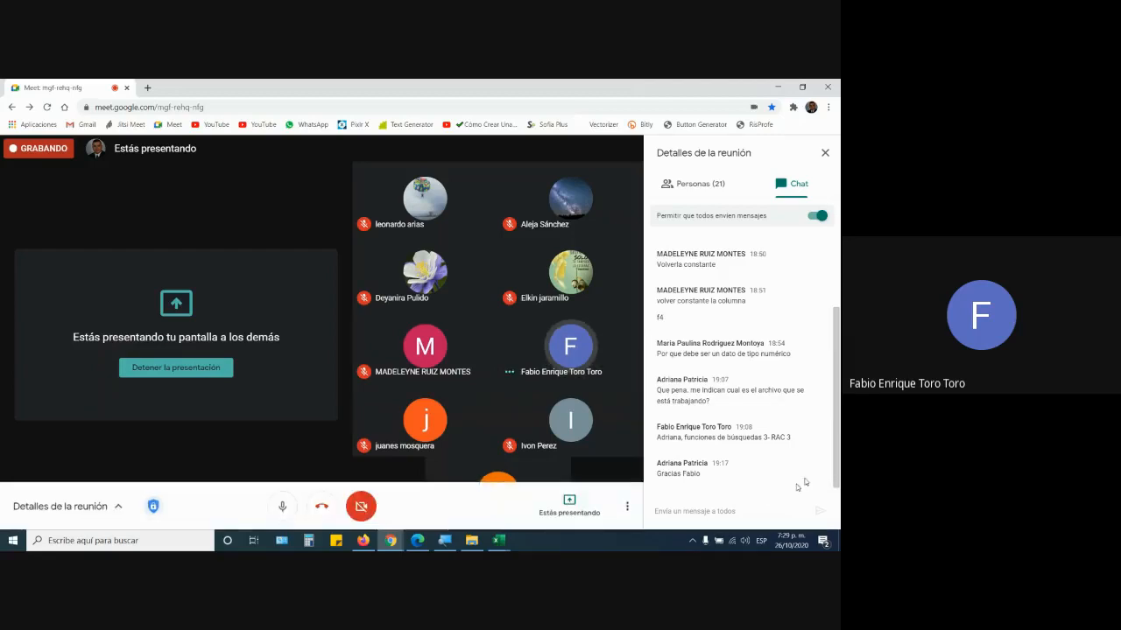
- Back in Excel, review =INDICE(C3:H9;C17;E17) in C21 and commit it to return 3,0
mouse_move(495, 540)
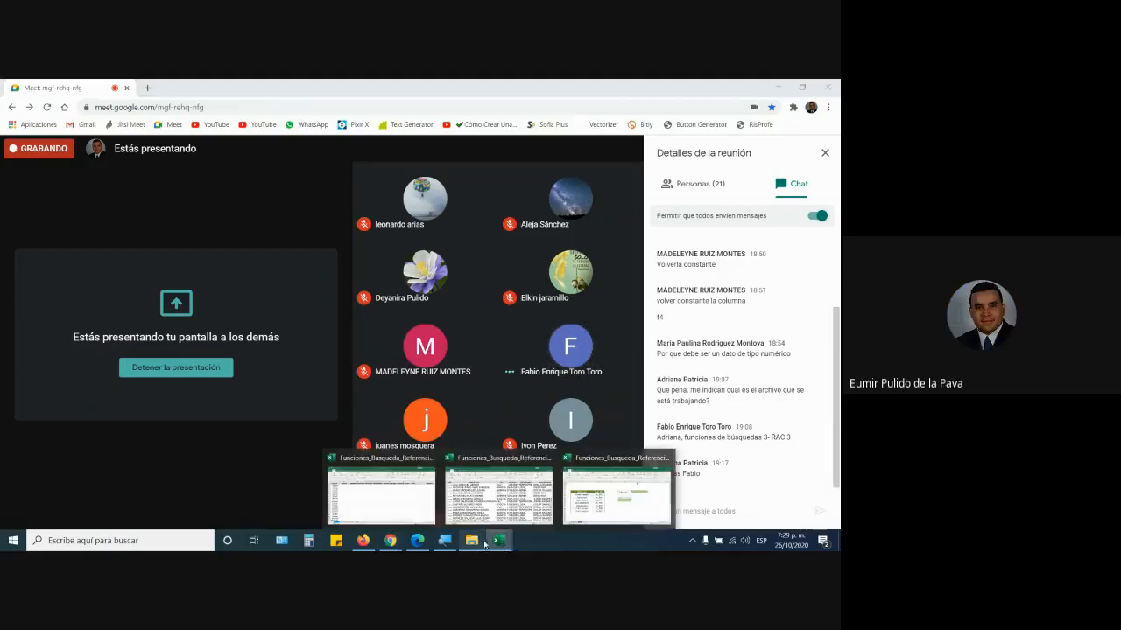
left_click(613, 497)
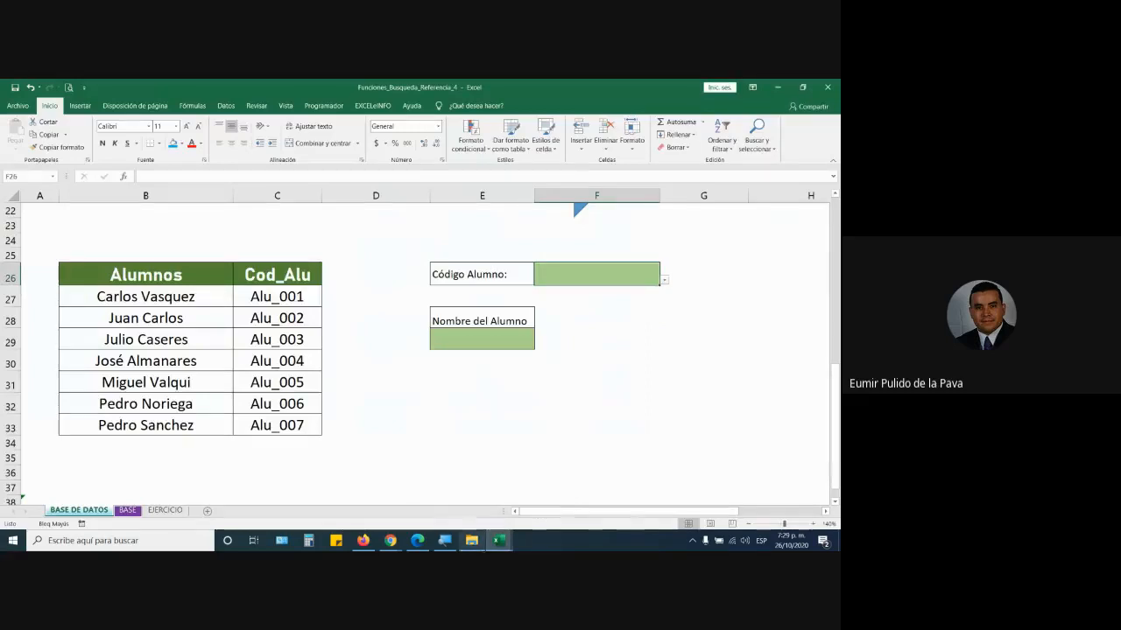
scroll(299, 424, "up", 2)
double_click(281, 337)
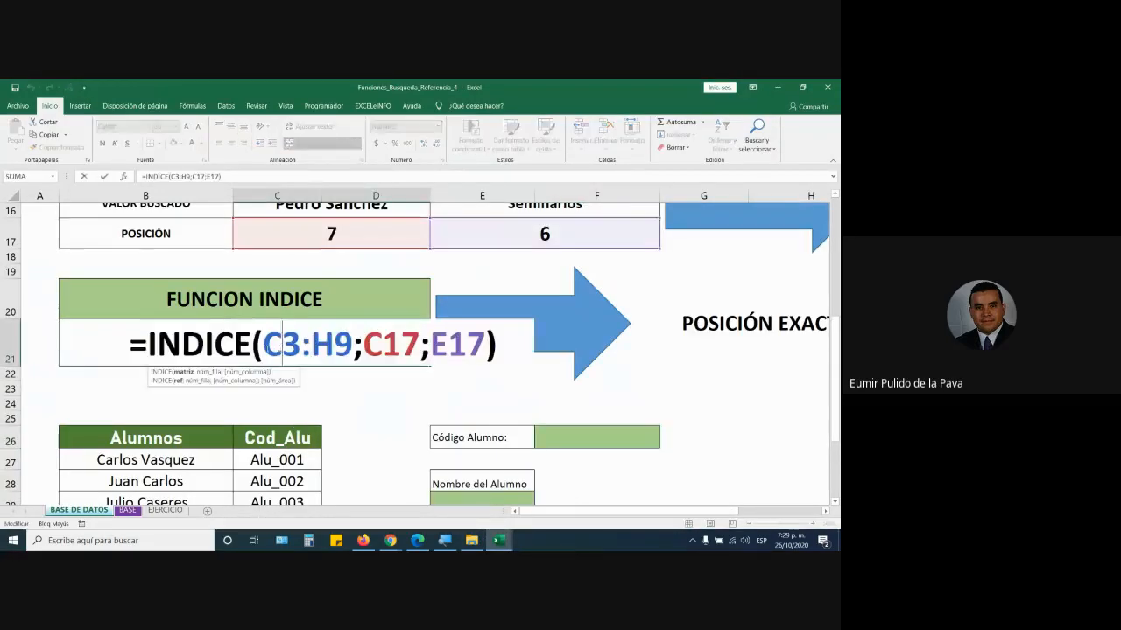
left_click_drag(265, 345, 420, 345)
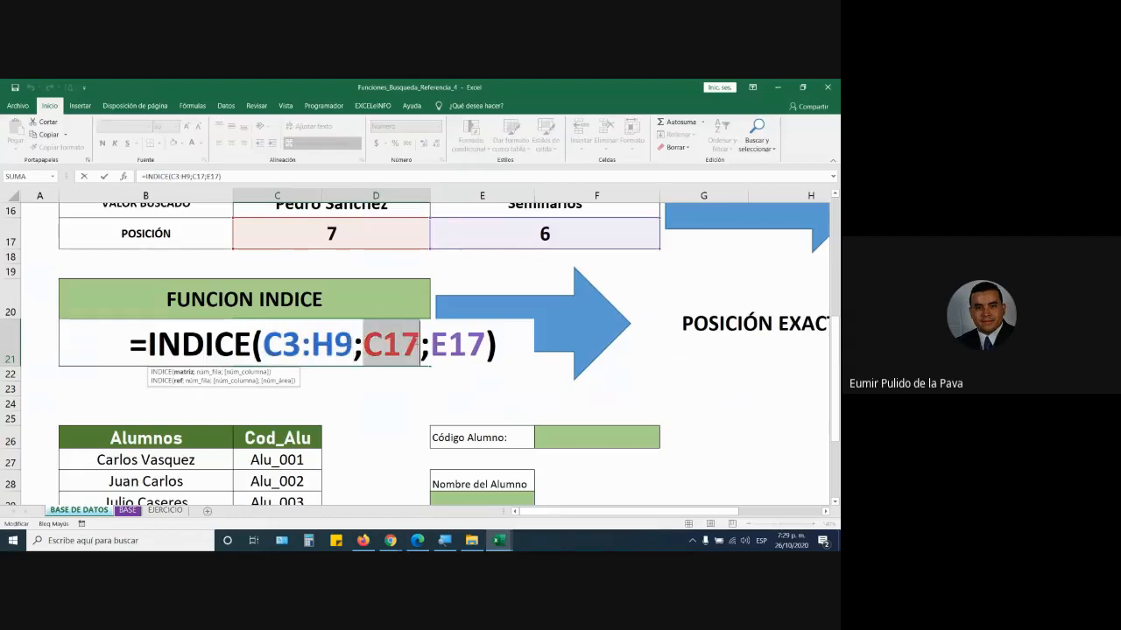
double_click(457, 345)
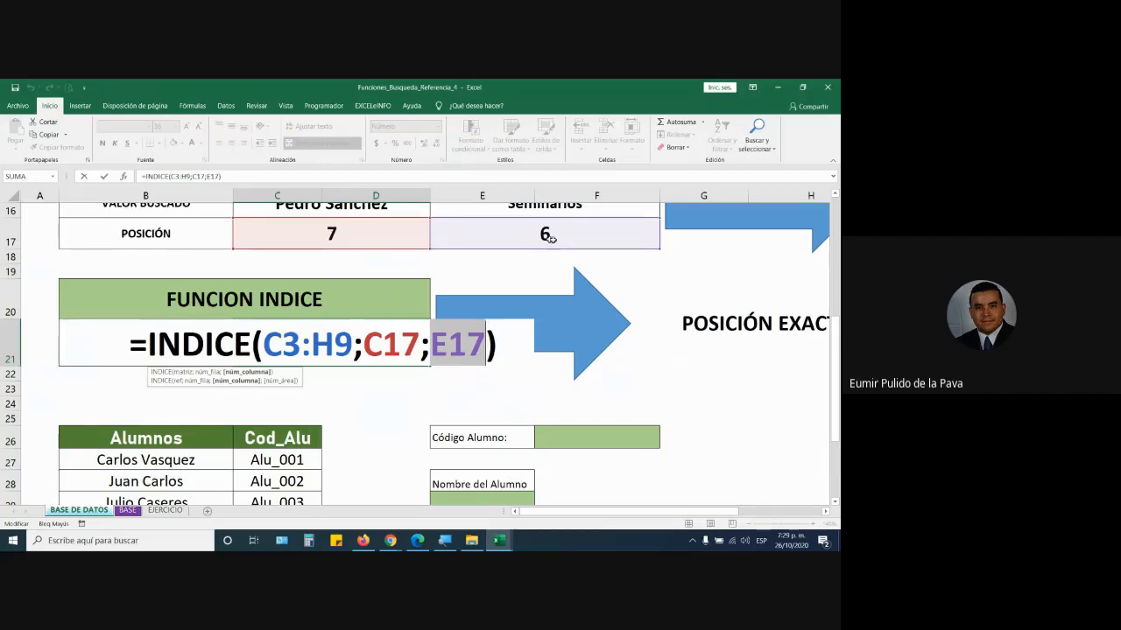
key("Return")
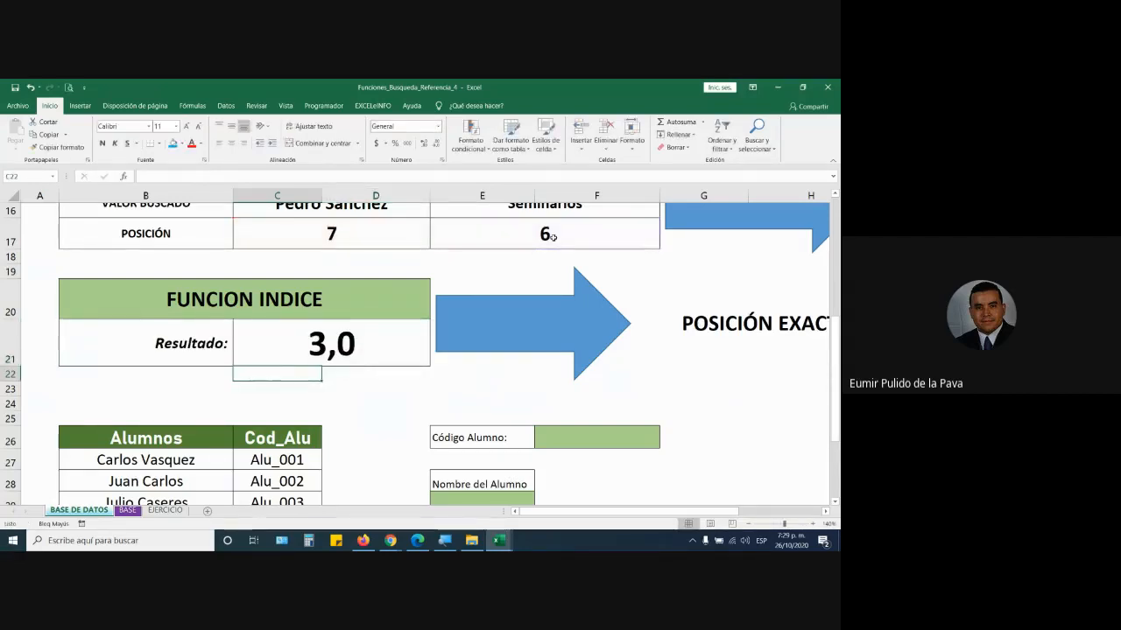
scroll(330, 442, "down", 2)
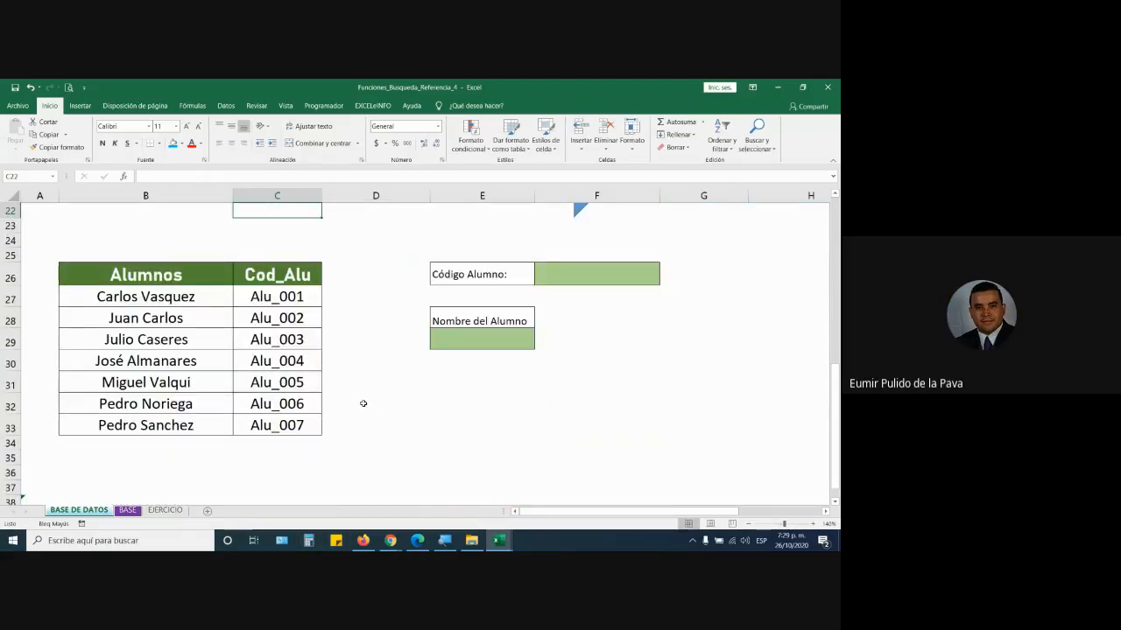
- Pick Alu_007 in F26, enlarge the Nombre del Alumno font to 22 and widen column E
left_click(560, 274)
left_click(664, 280)
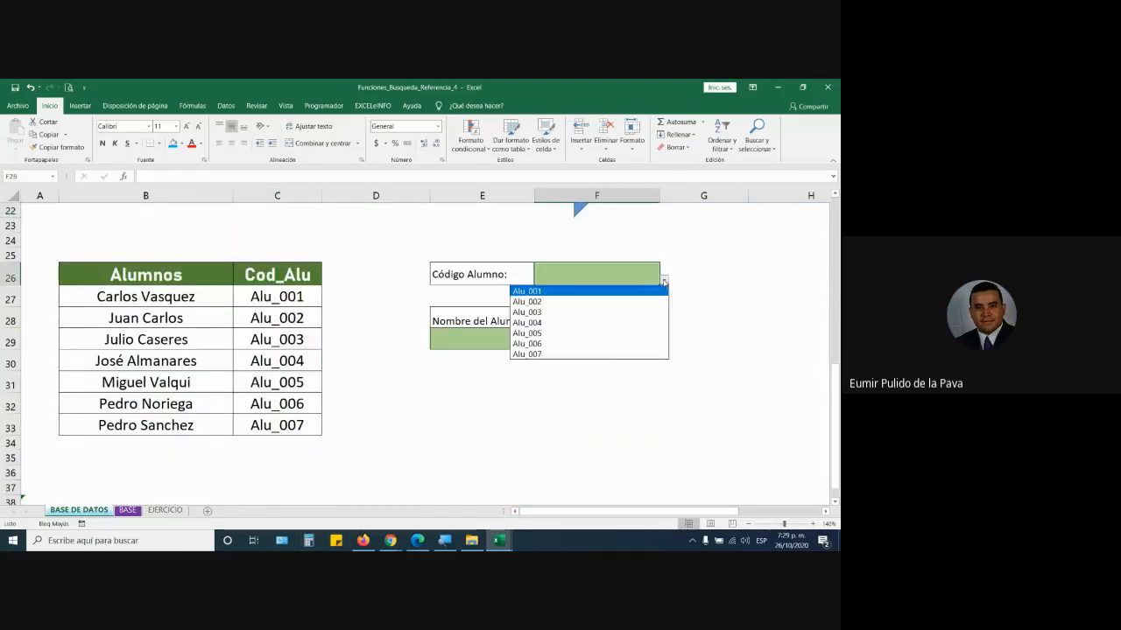
left_click(530, 353)
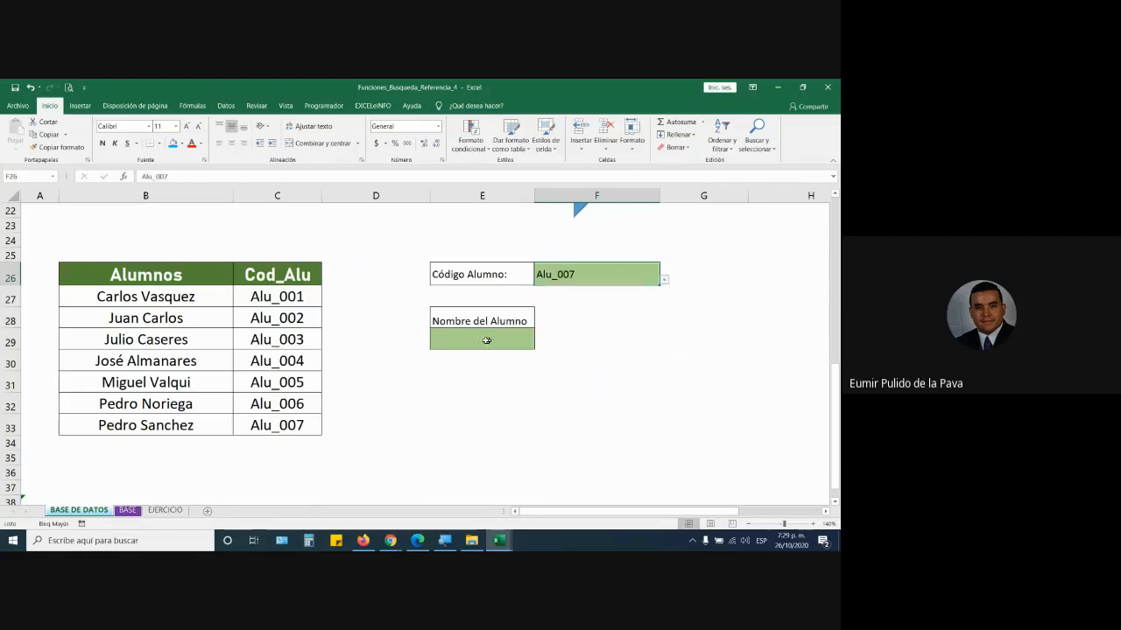
left_click(477, 339)
left_click(186, 128)
left_click(186, 127)
left_click(185, 128)
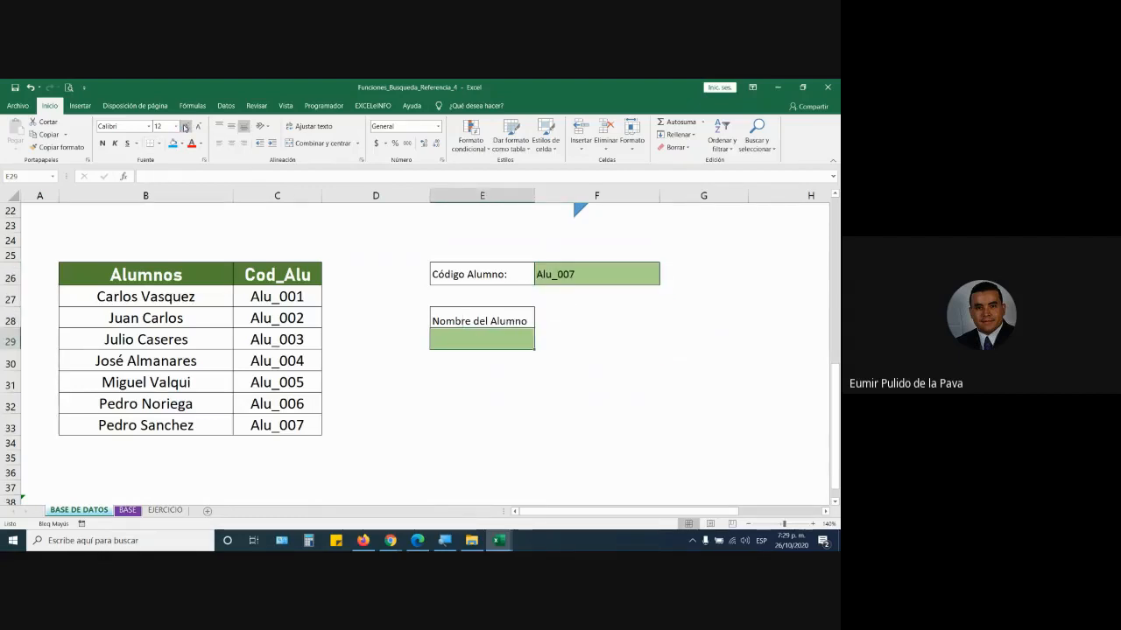
left_click(185, 128)
left_click(185, 128)
left_click(186, 128)
left_click_drag(535, 195, 584, 195)
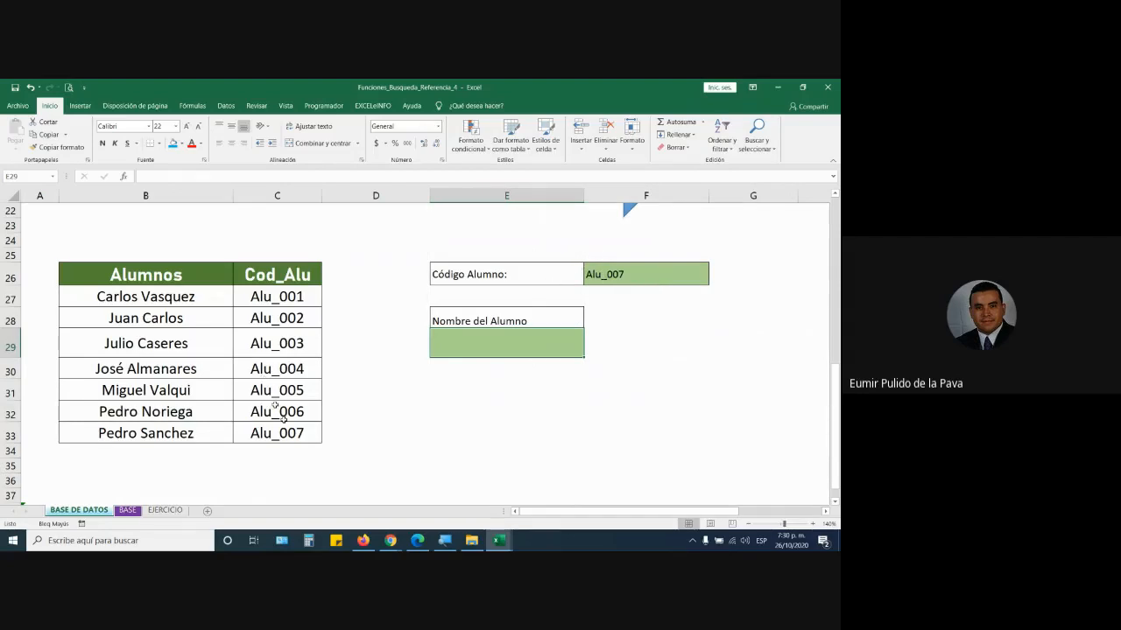
left_click(223, 452)
left_click(706, 280)
left_click(715, 282)
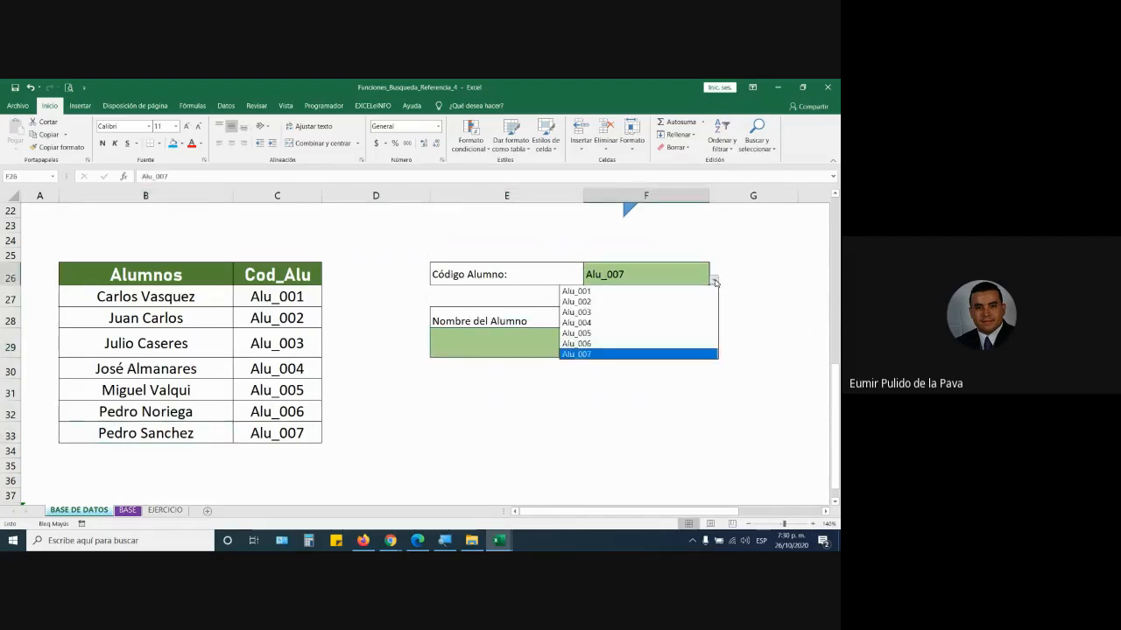
left_click(604, 322)
left_click(163, 368)
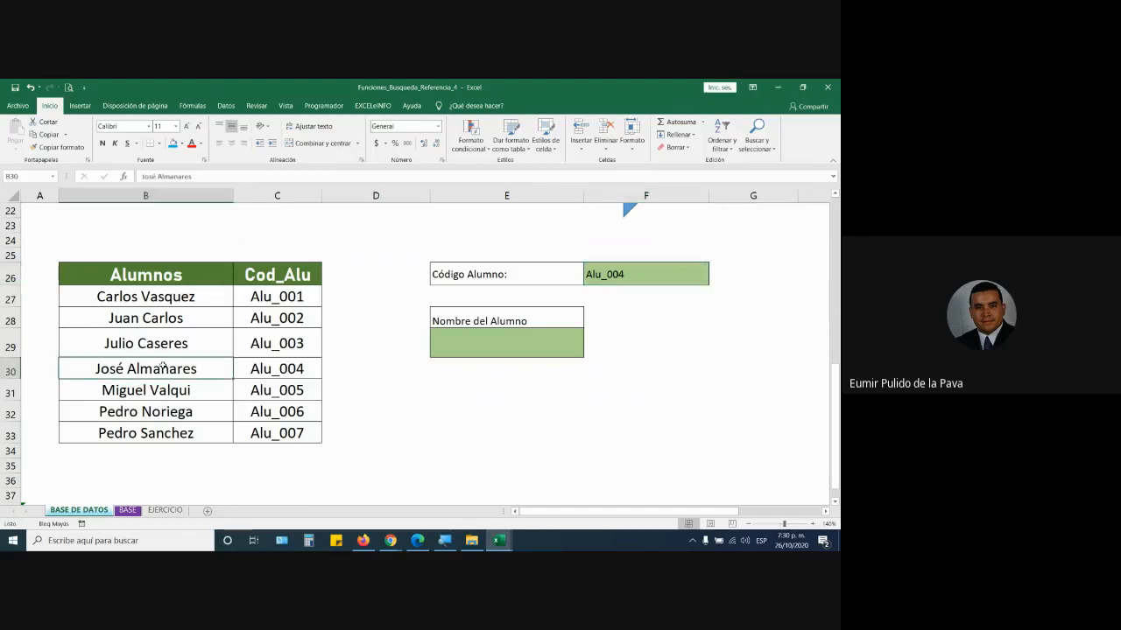
left_click(644, 263)
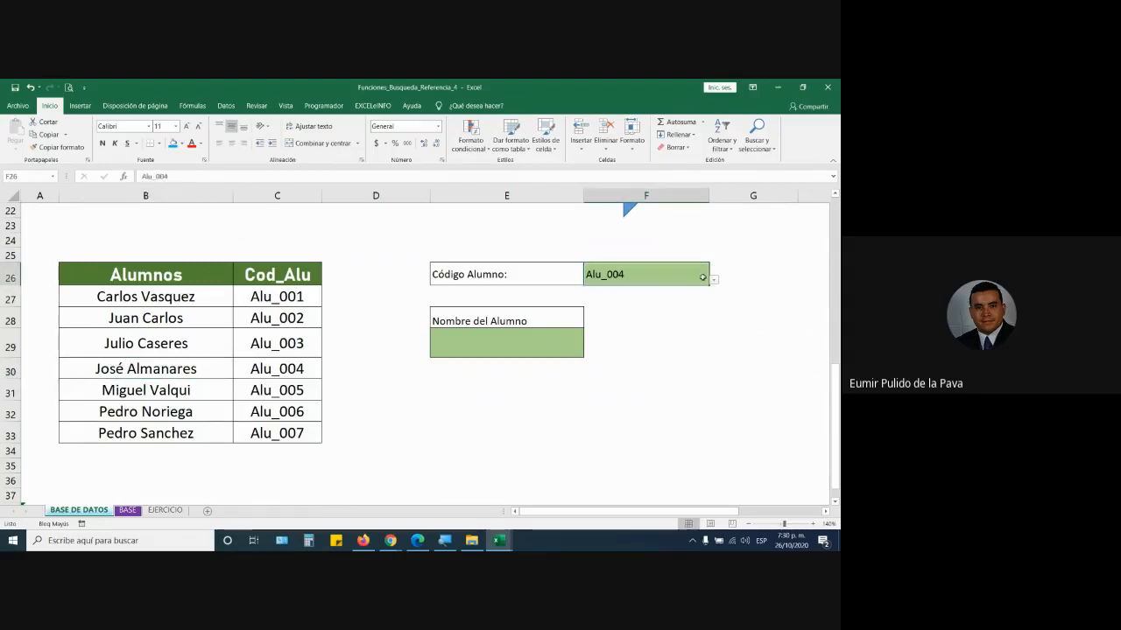
left_click(715, 282)
left_click(638, 290)
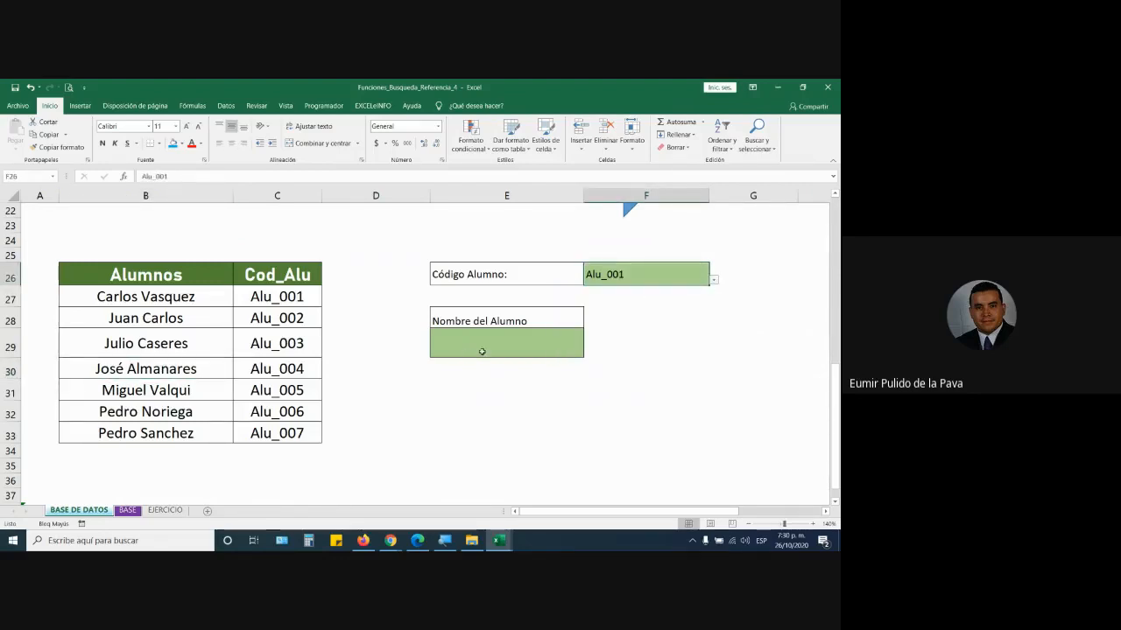
left_click(483, 352)
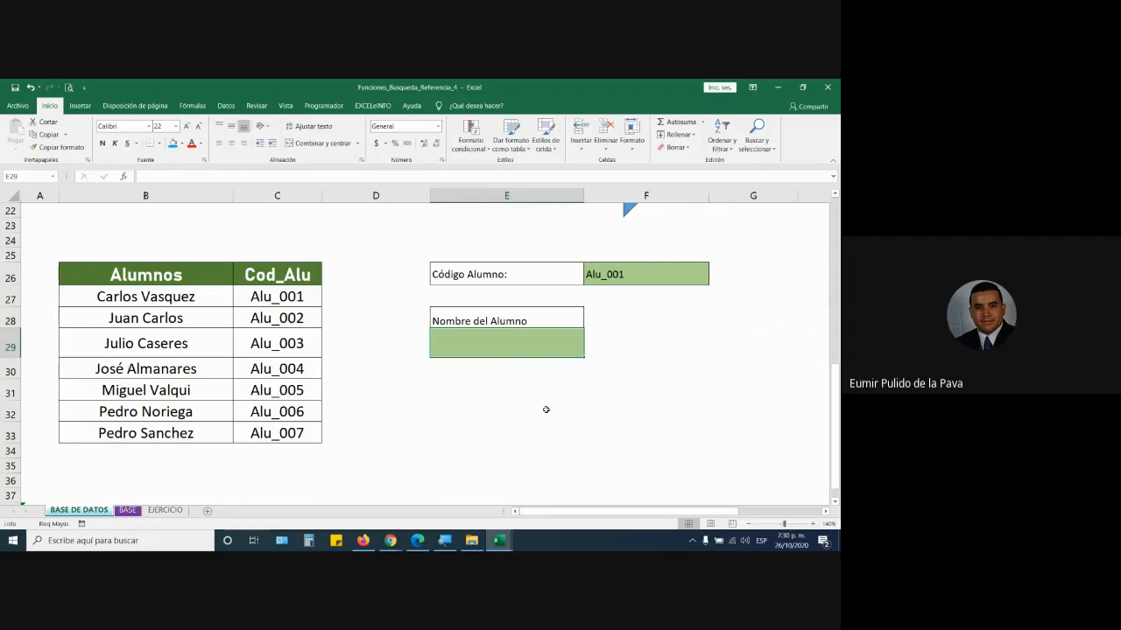
- Start =BUS in E29 with BUSCARV highlighted, and magnify the screen to 200%
type("=BUS")
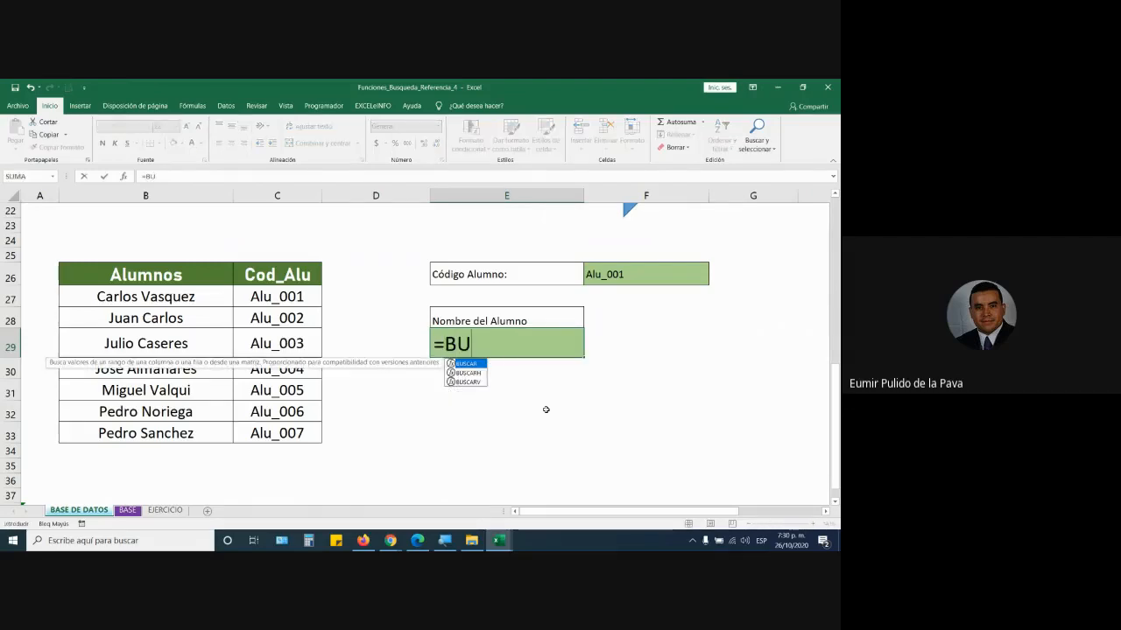
key("Down")
key("Down")
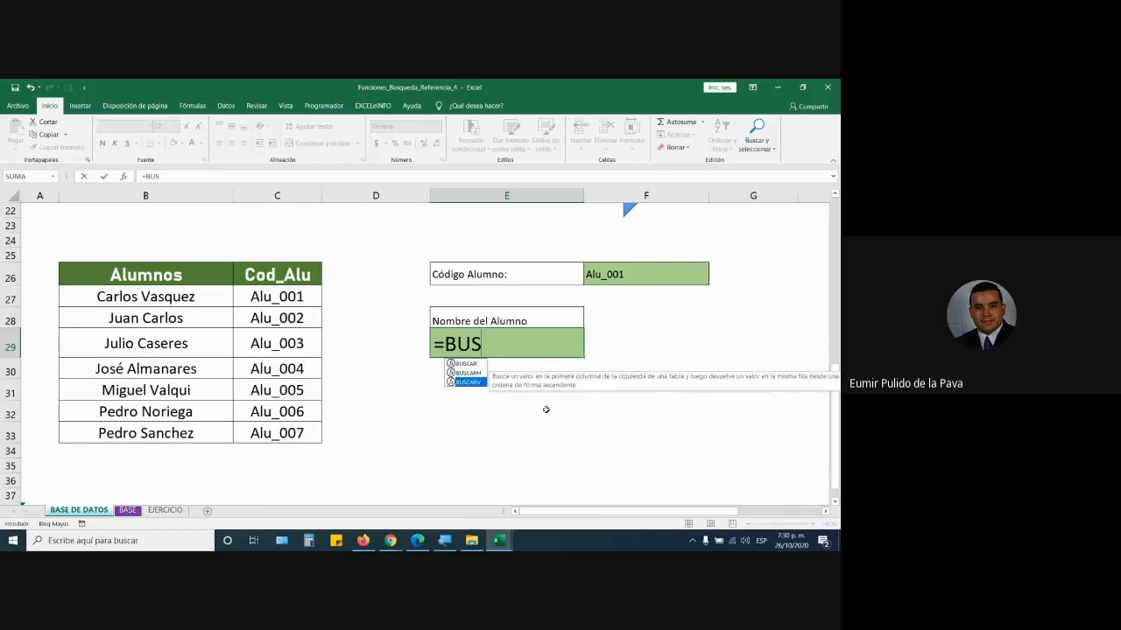
left_click(826, 513)
left_click(825, 513)
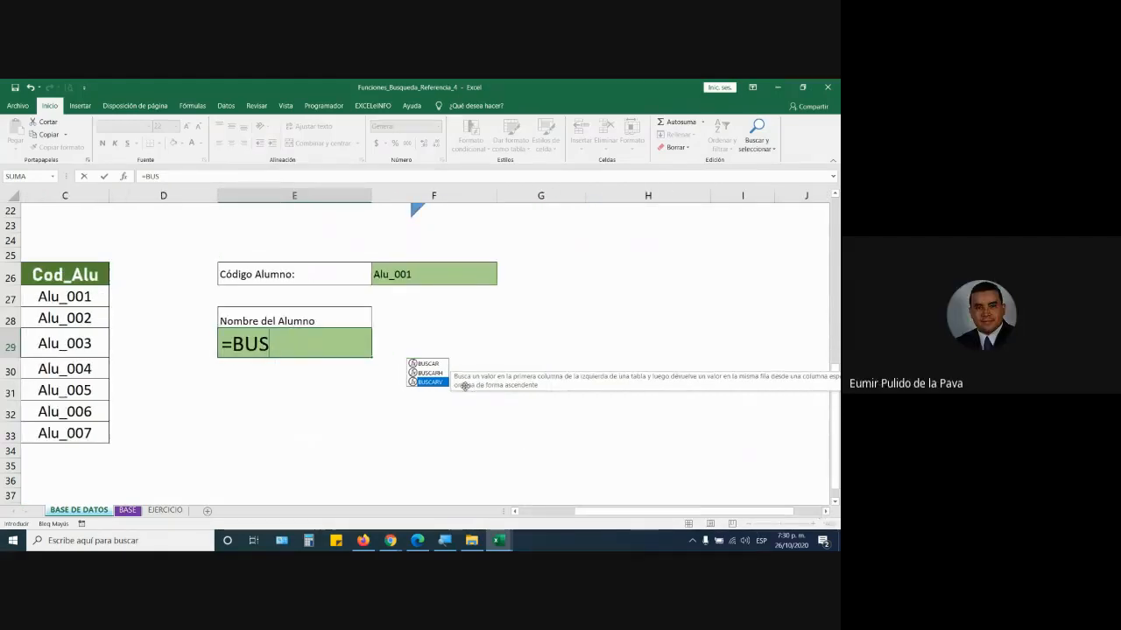
left_click(515, 512)
left_click(515, 513)
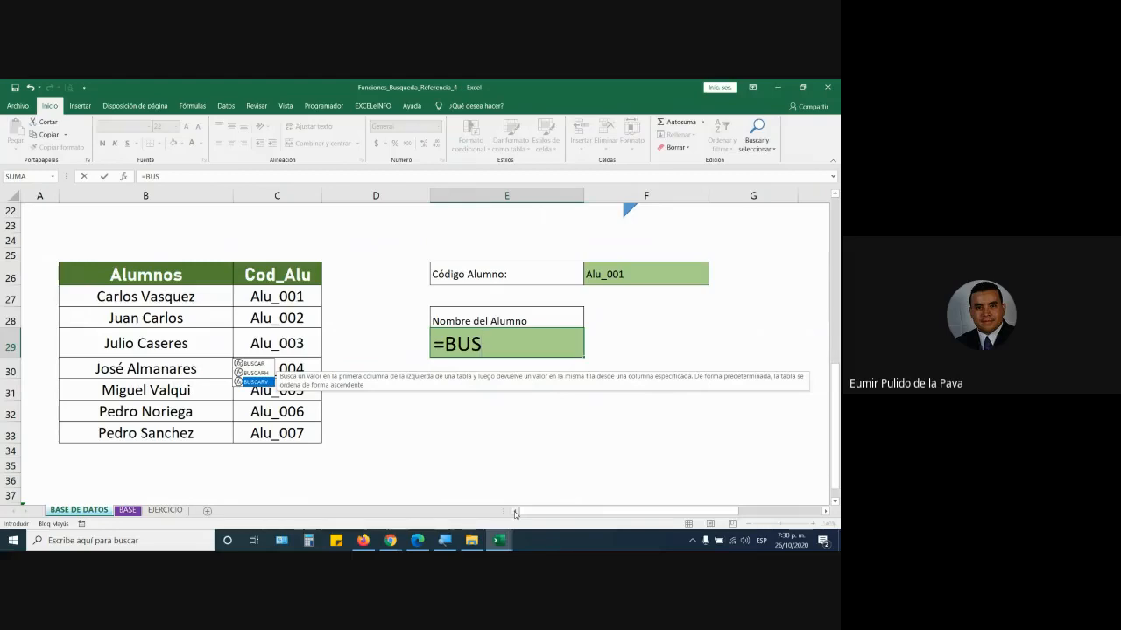
left_click(446, 548)
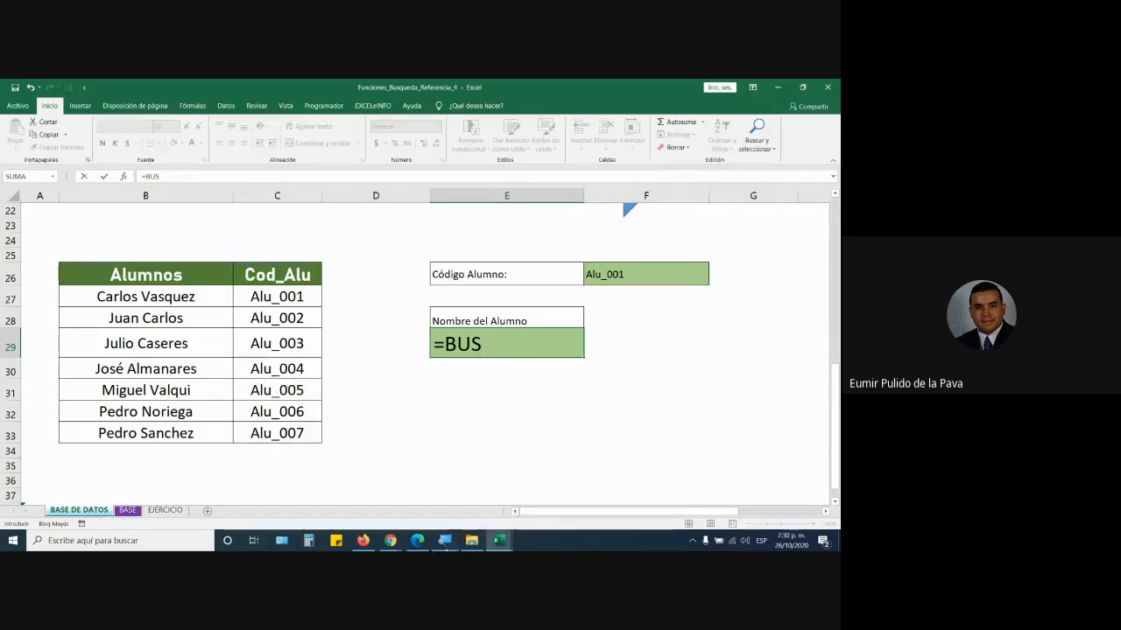
left_click(383, 438)
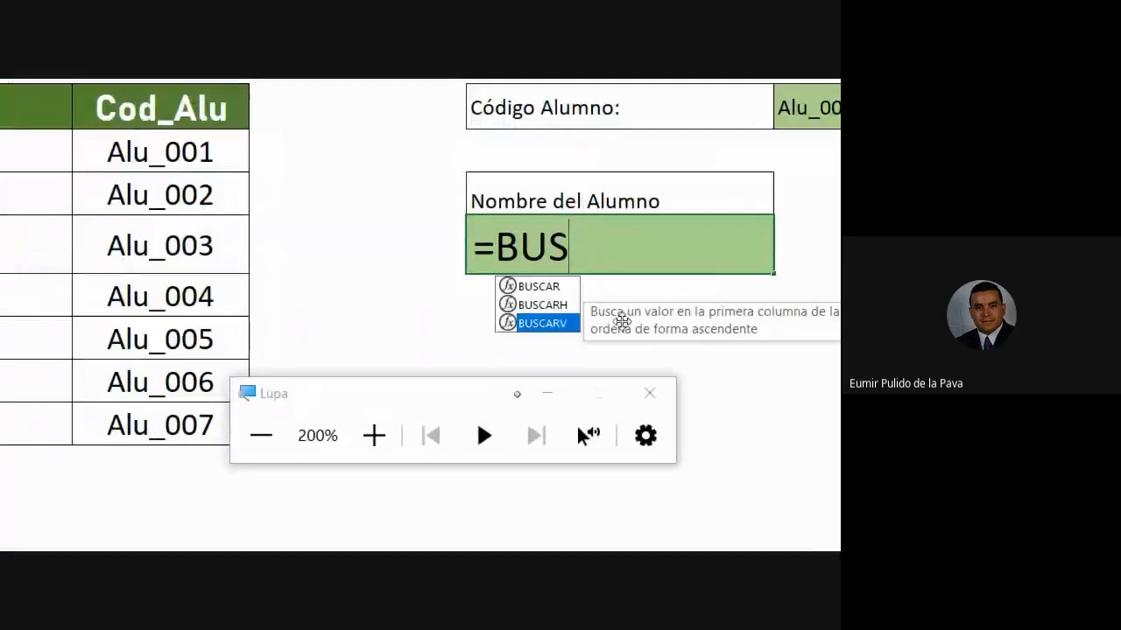
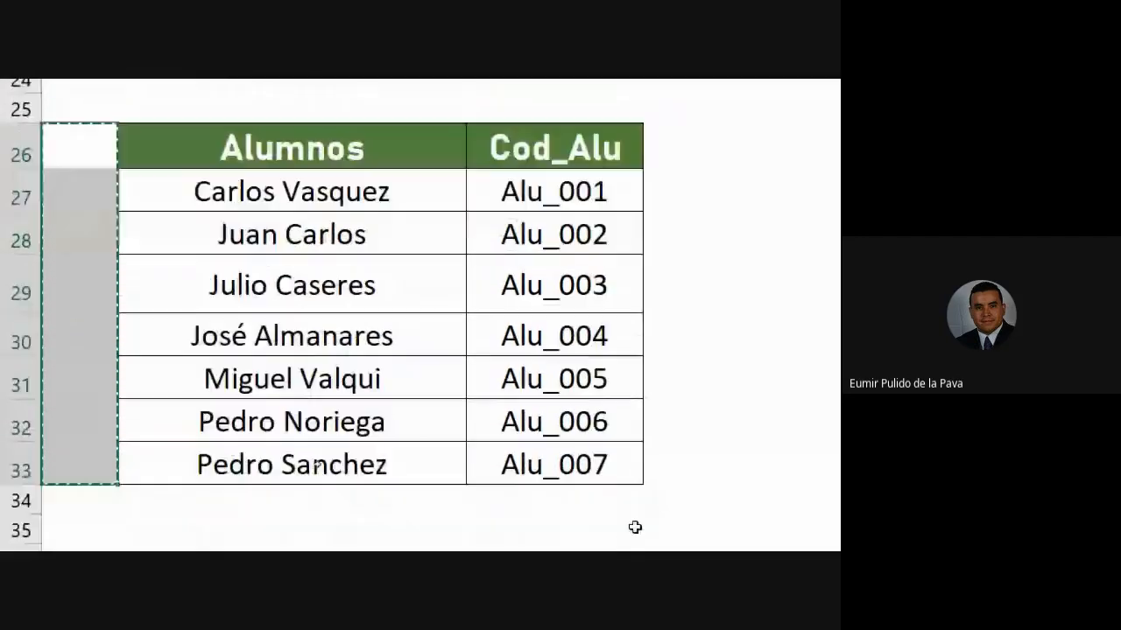
- Move the Cod_Alu header and codes Alu_001–Alu_007 to the left of the Alumnos column
left_click(555, 238)
left_click_drag(558, 294, 555, 563)
key("ctrl+x")
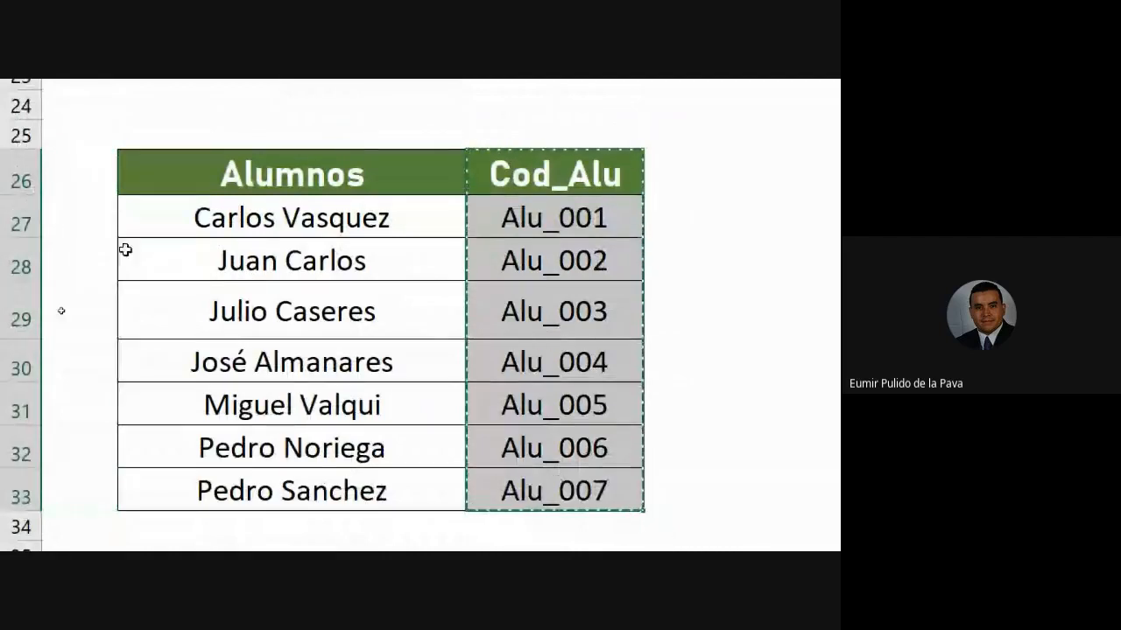
left_click(65, 170)
key("ctrl+v")
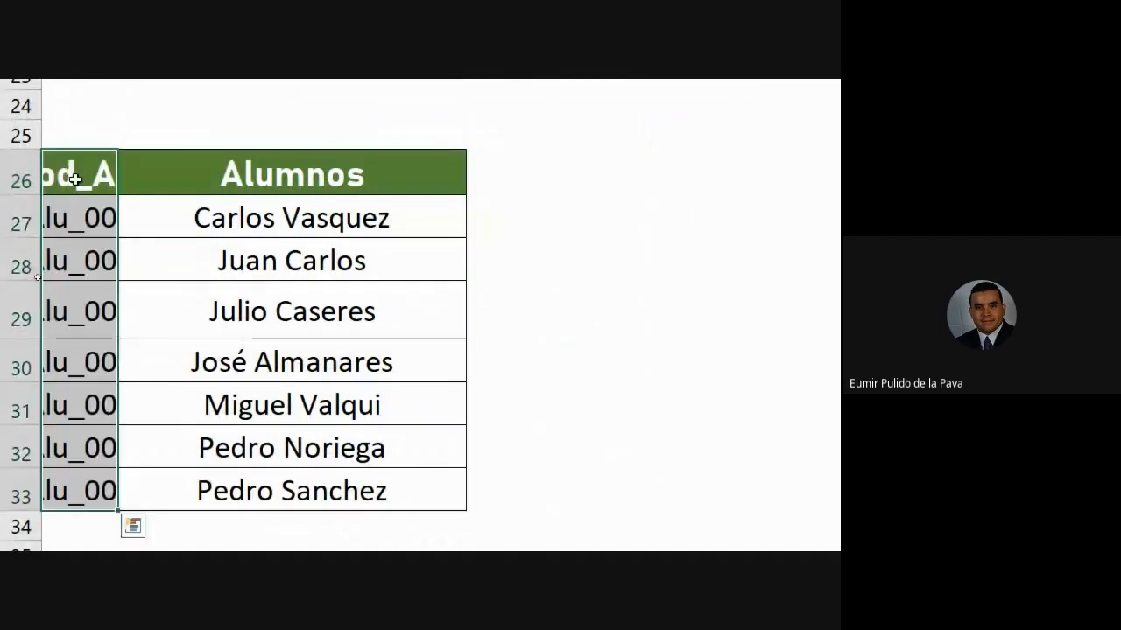
double_click(589, 311)
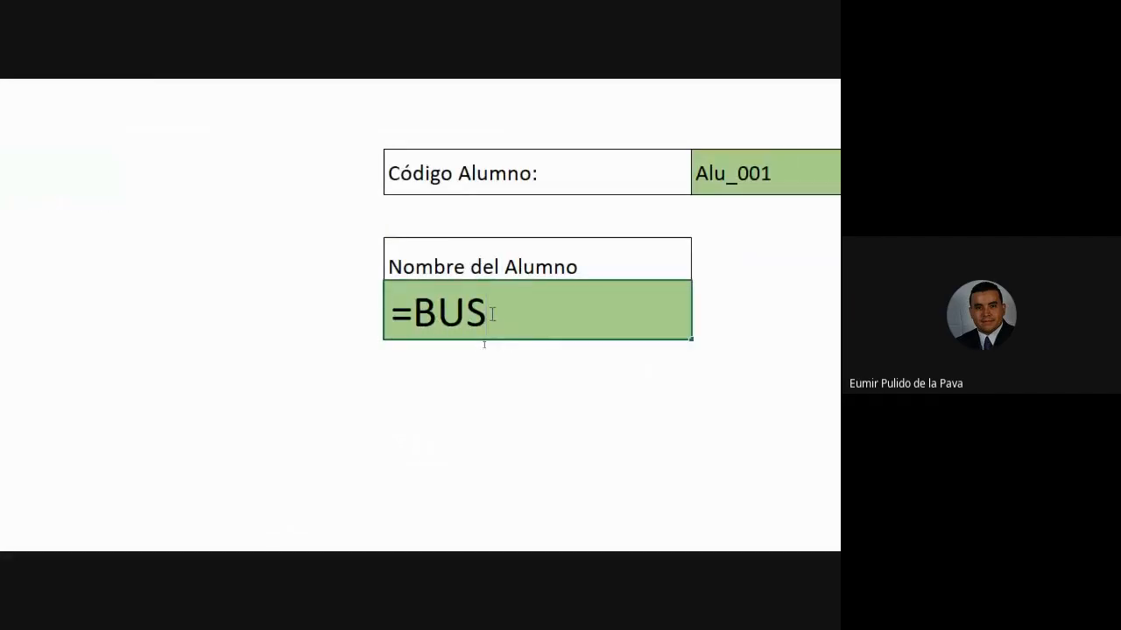
type("CAR")
key("Down")
key("Down")
key("Tab")
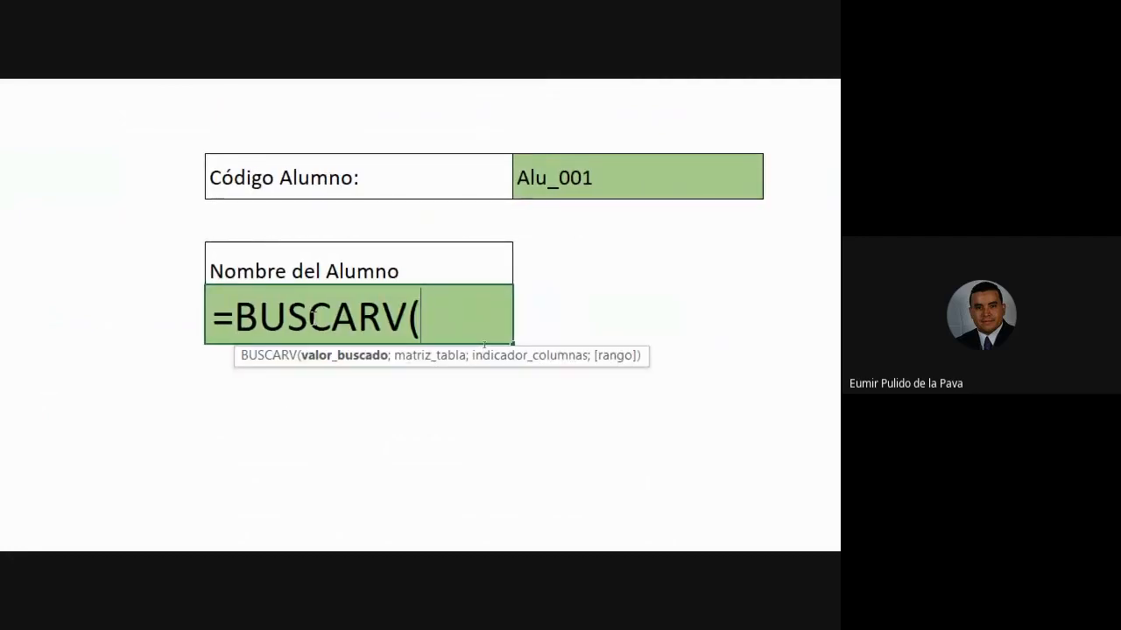
left_click(629, 177)
type(";")
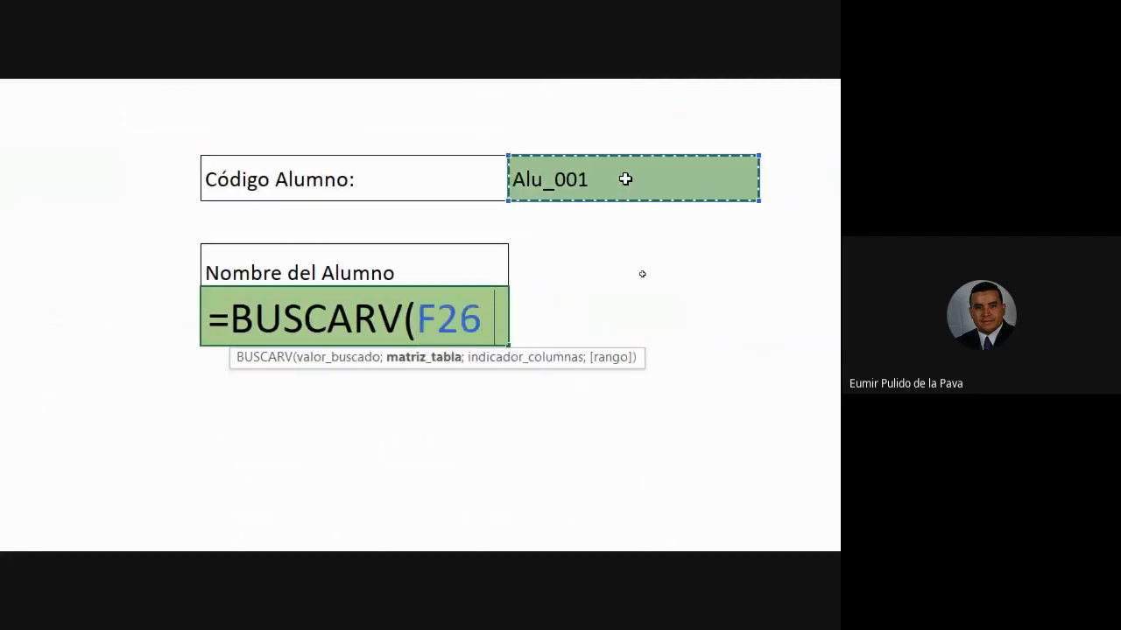
left_click_drag(78, 179, 292, 487)
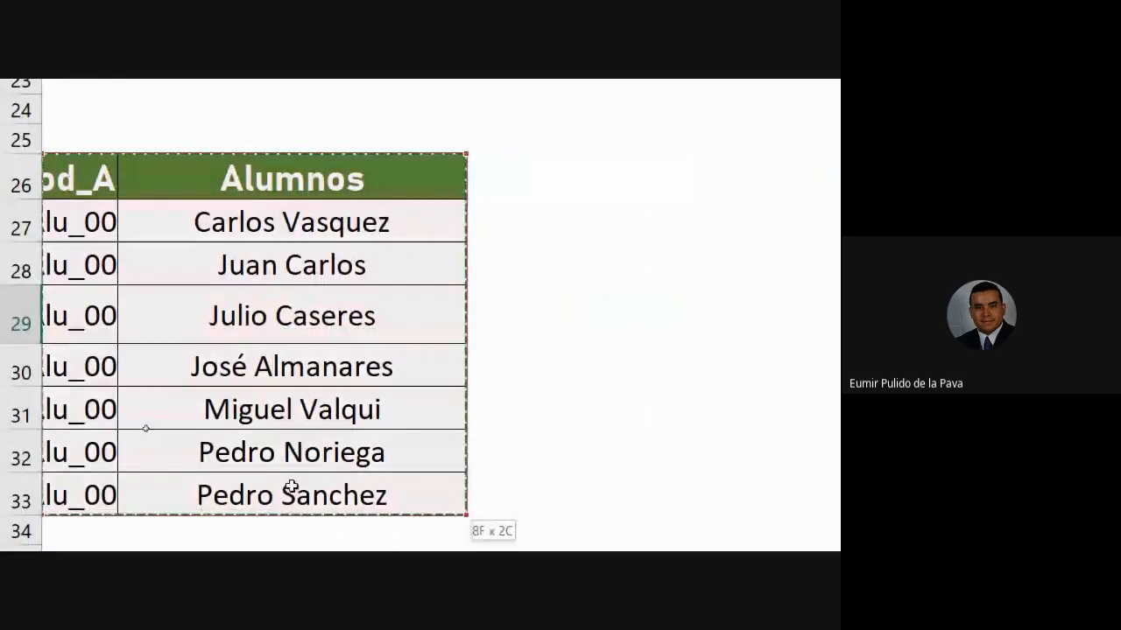
type(";")
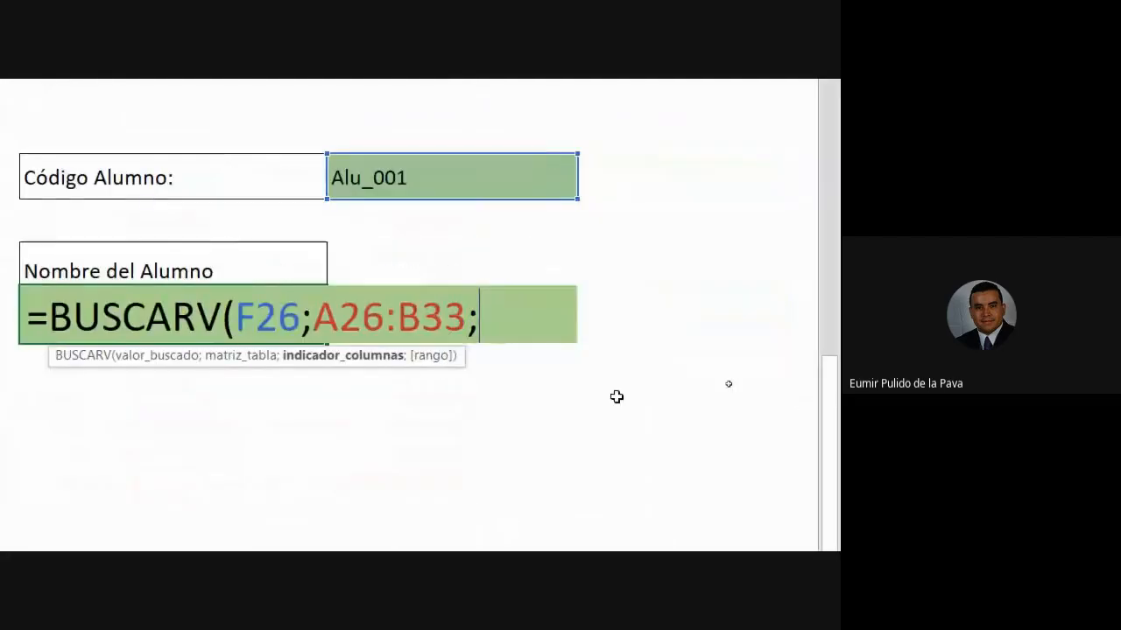
type("2;0")
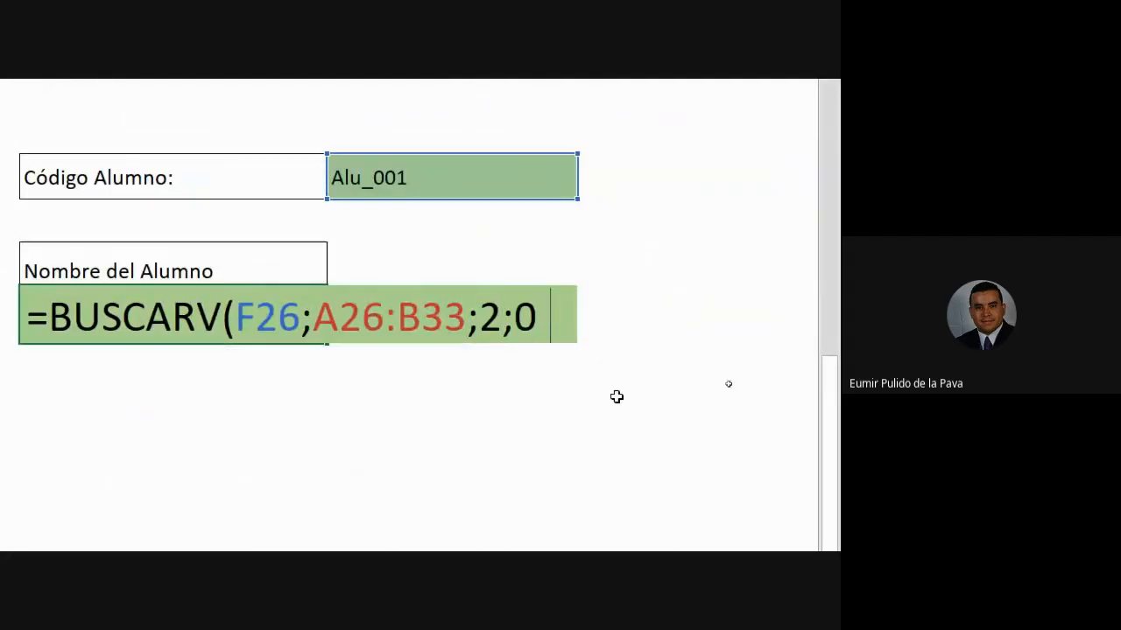
key("Return")
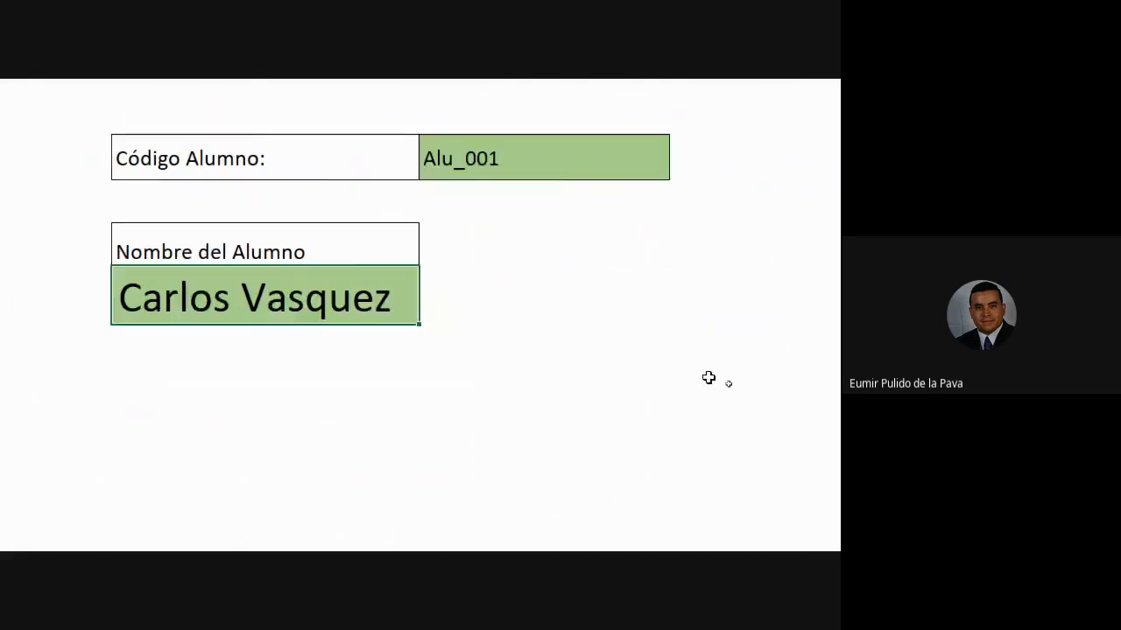
left_click(414, 161)
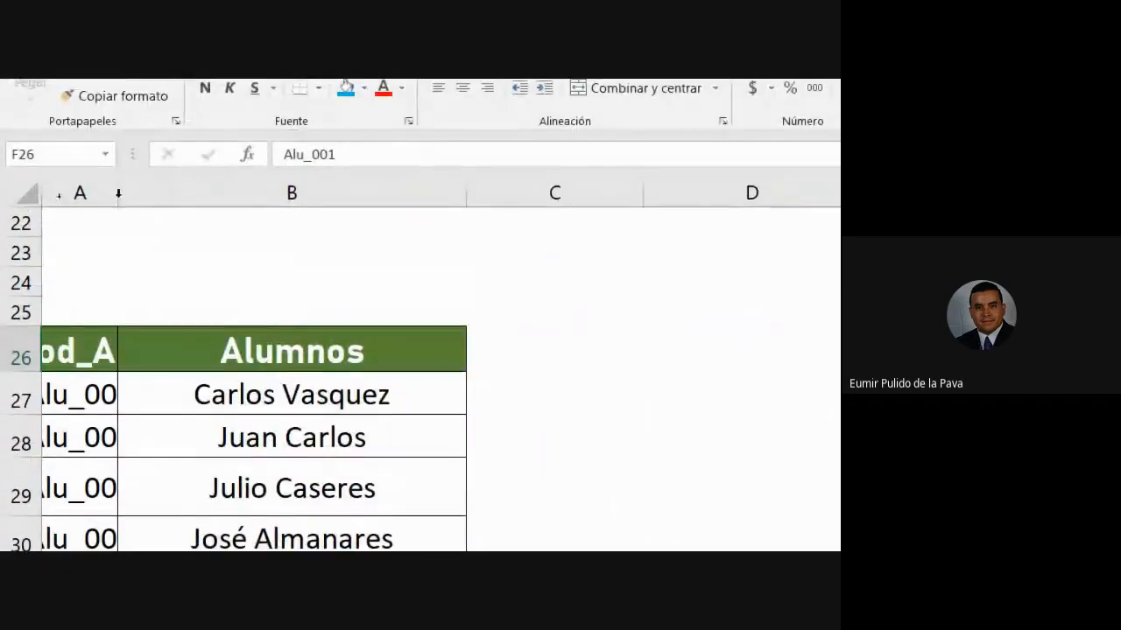
double_click(118, 192)
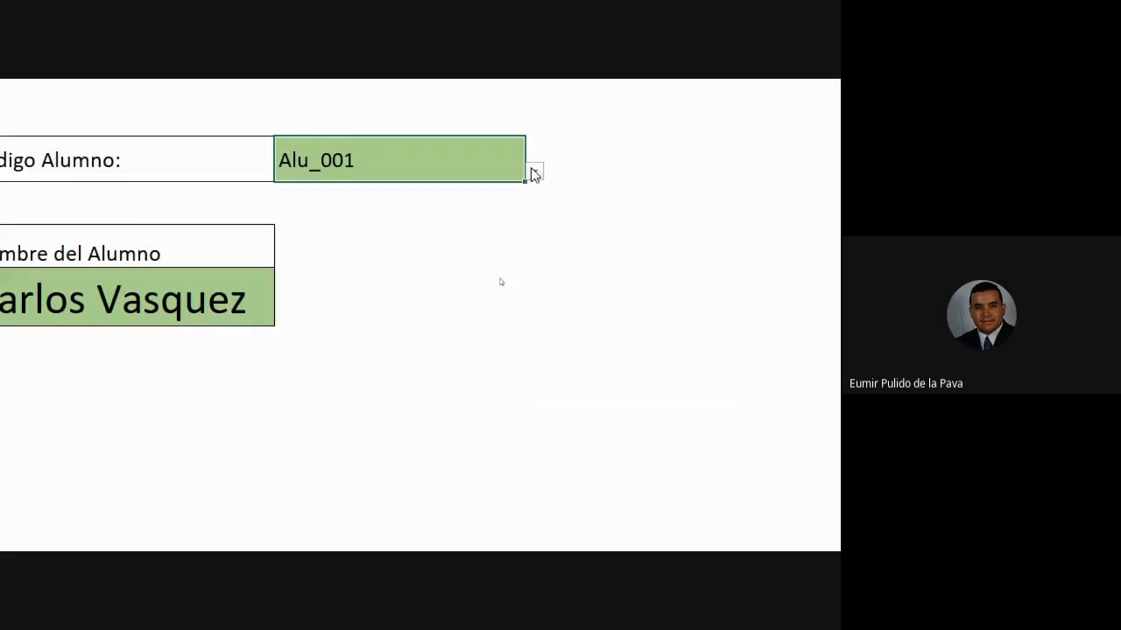
left_click(533, 170)
left_click(436, 277)
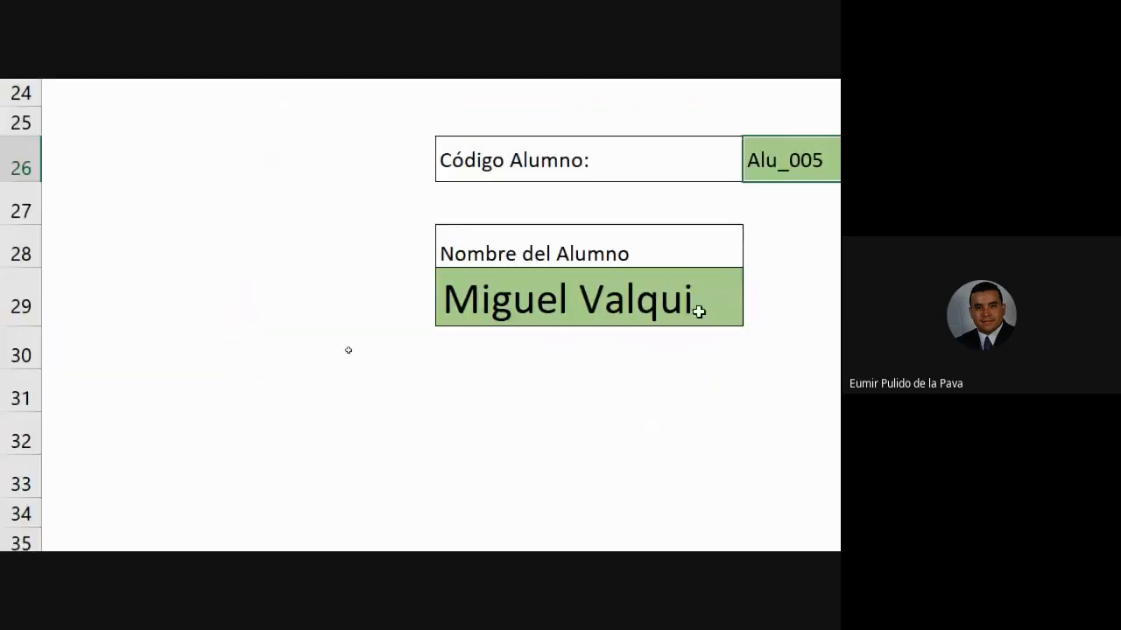
left_click(216, 297)
key("Left")
key("Left")
key("Left")
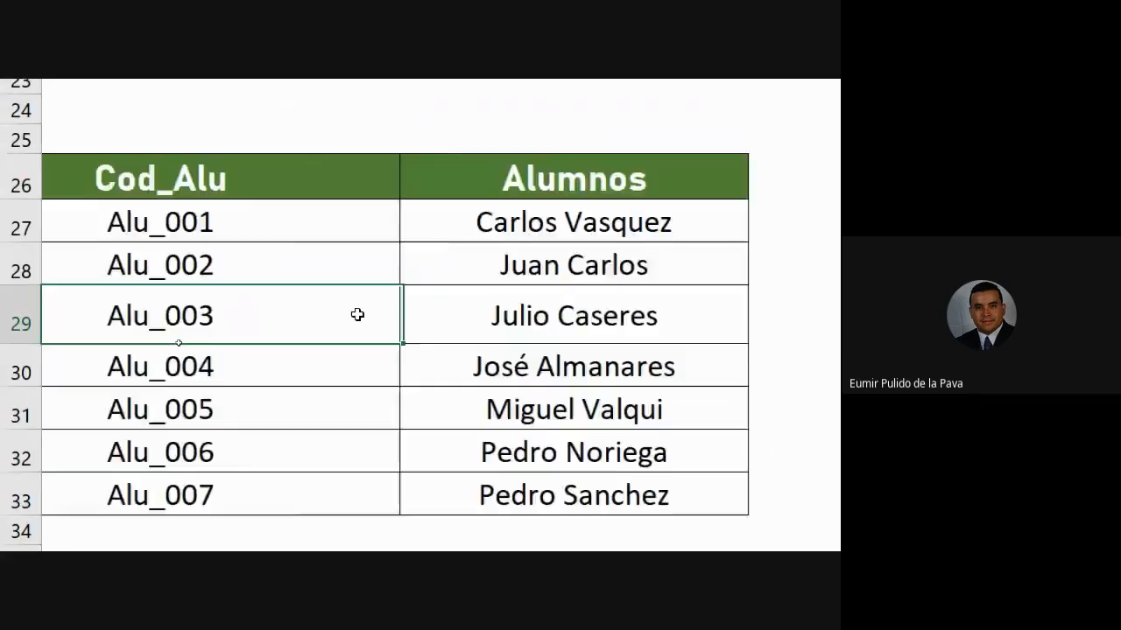
key("Up")
key("Down")
key("Down")
key("Down")
key("Right")
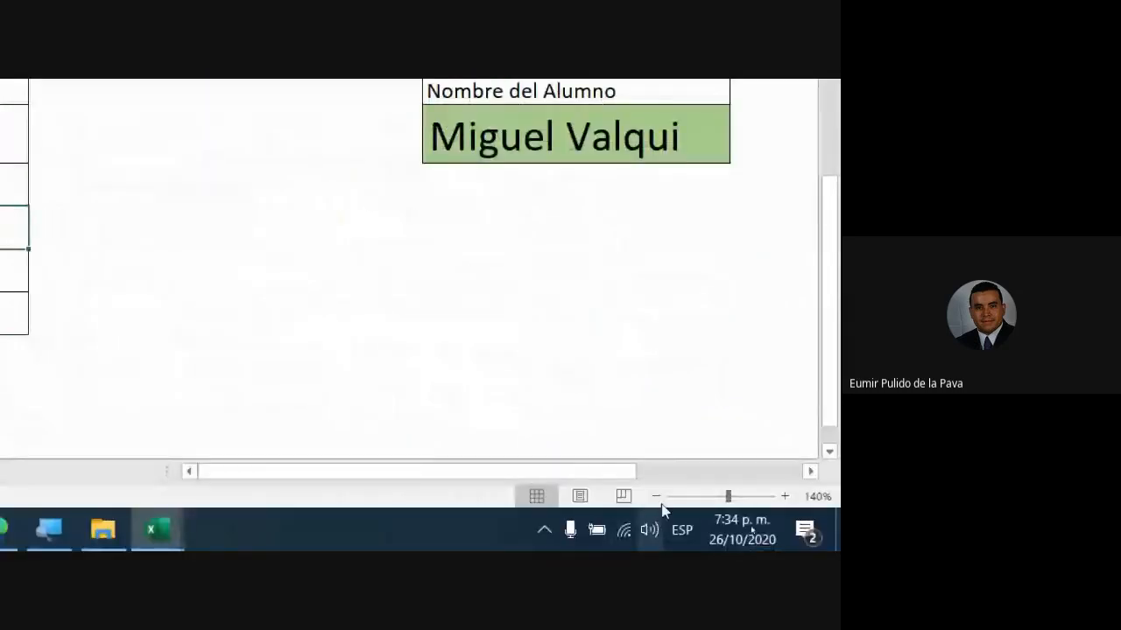
- Return the sheet zoom and screen magnification to 100%
left_click(660, 495)
left_click(660, 495)
left_click(660, 494)
left_click(659, 495)
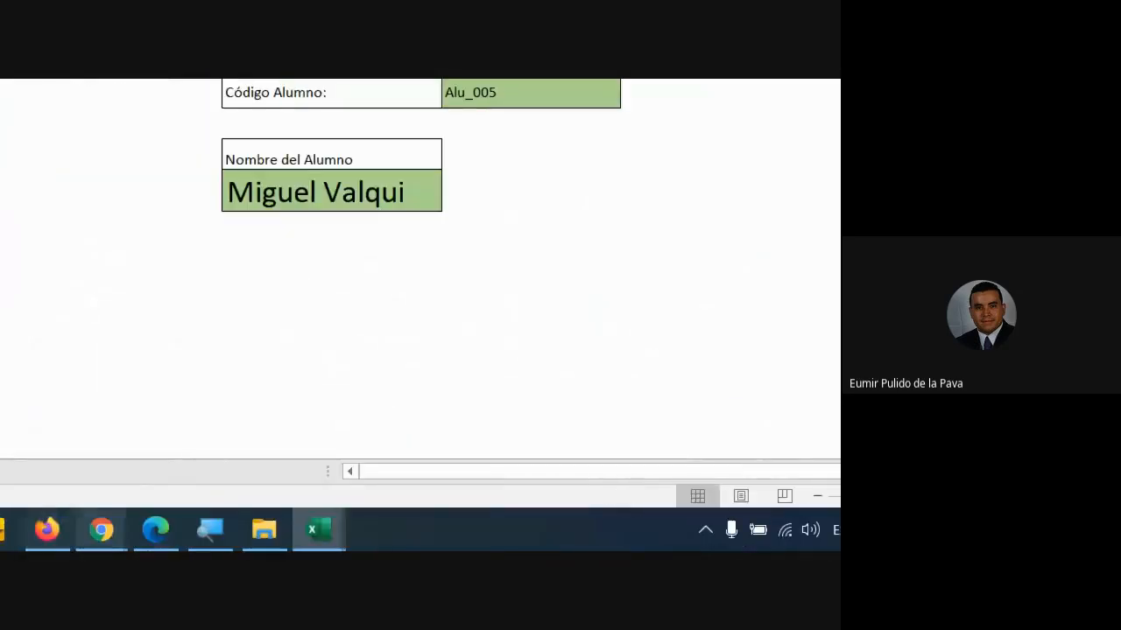
left_click(49, 530)
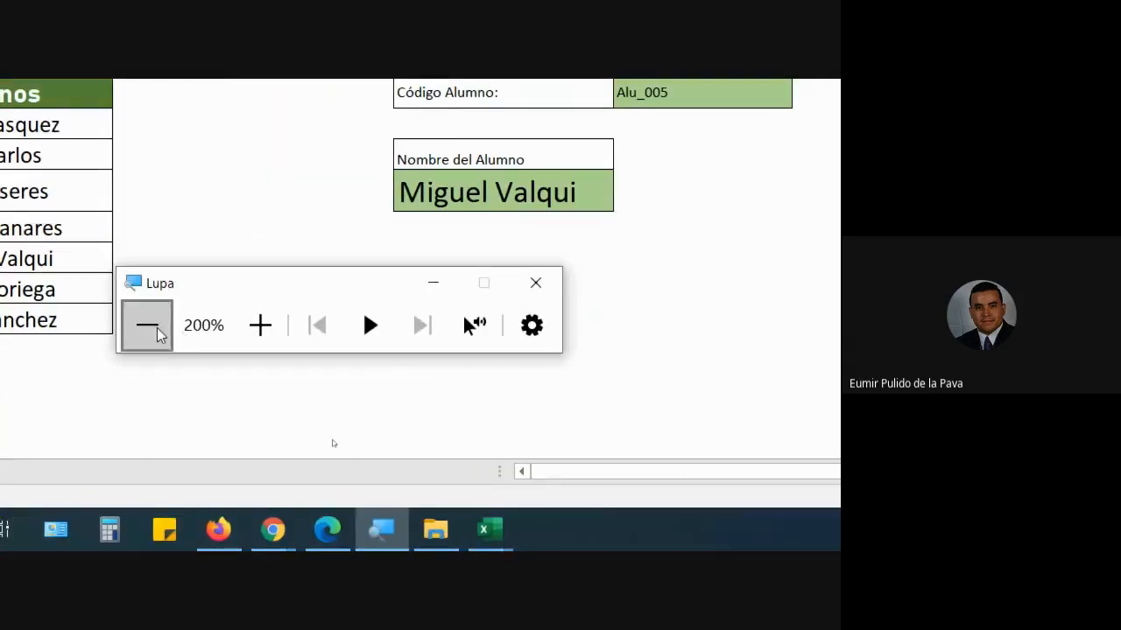
left_click(158, 336)
left_click(471, 419)
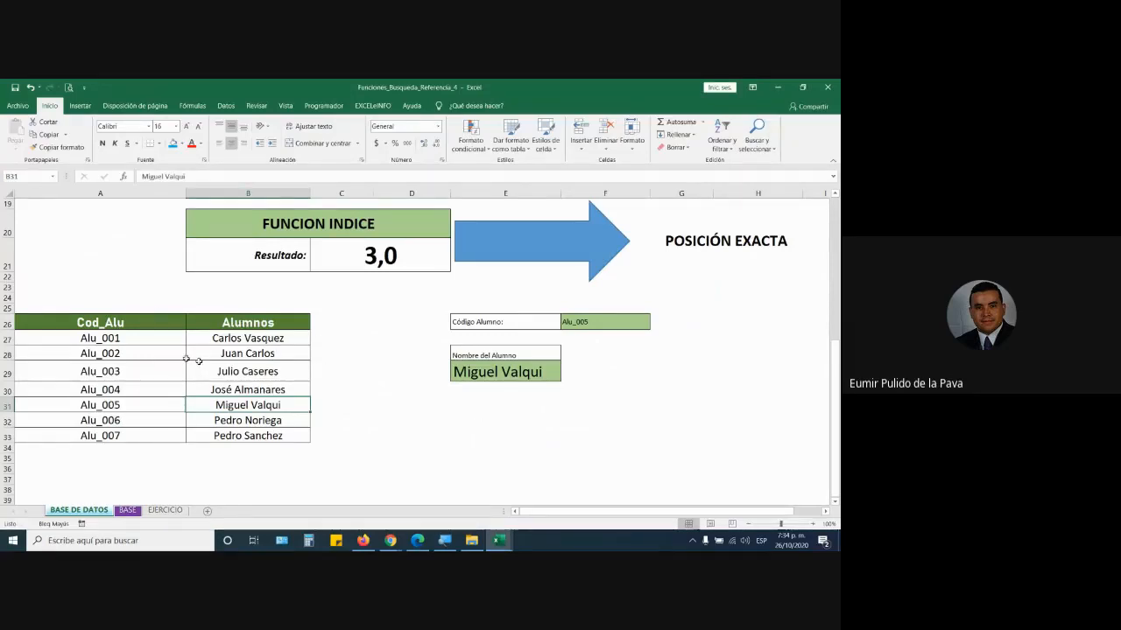
- Place the Cod_Alu codes to the right of the Alumnos column again
left_click_drag(130, 324, 135, 434)
key("ctrl+c")
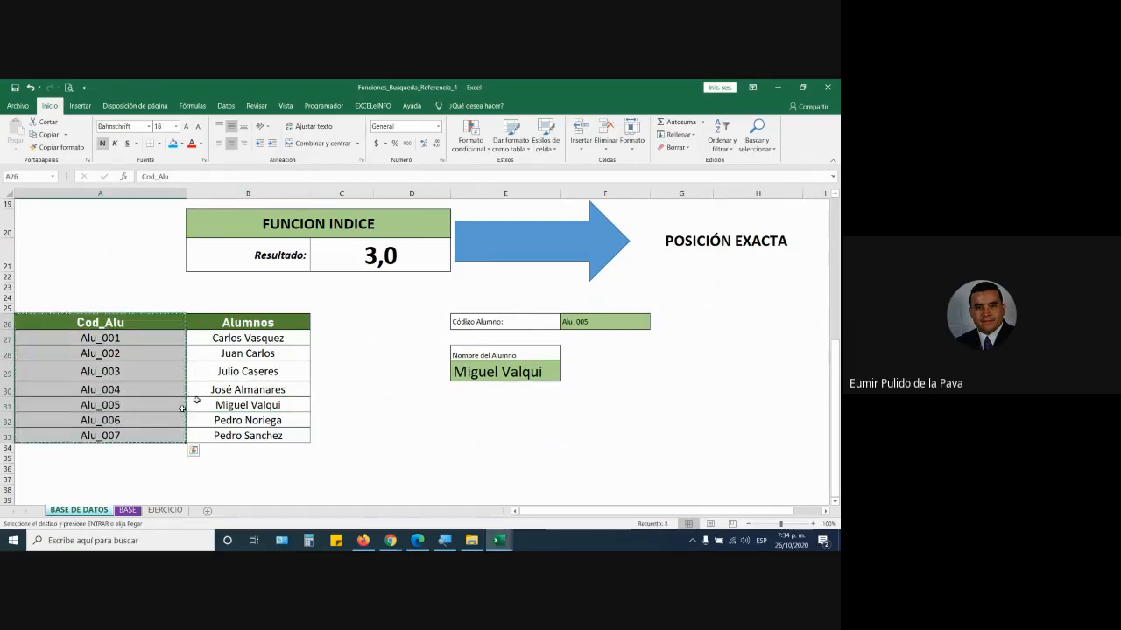
left_click(344, 324)
key("ctrl+v")
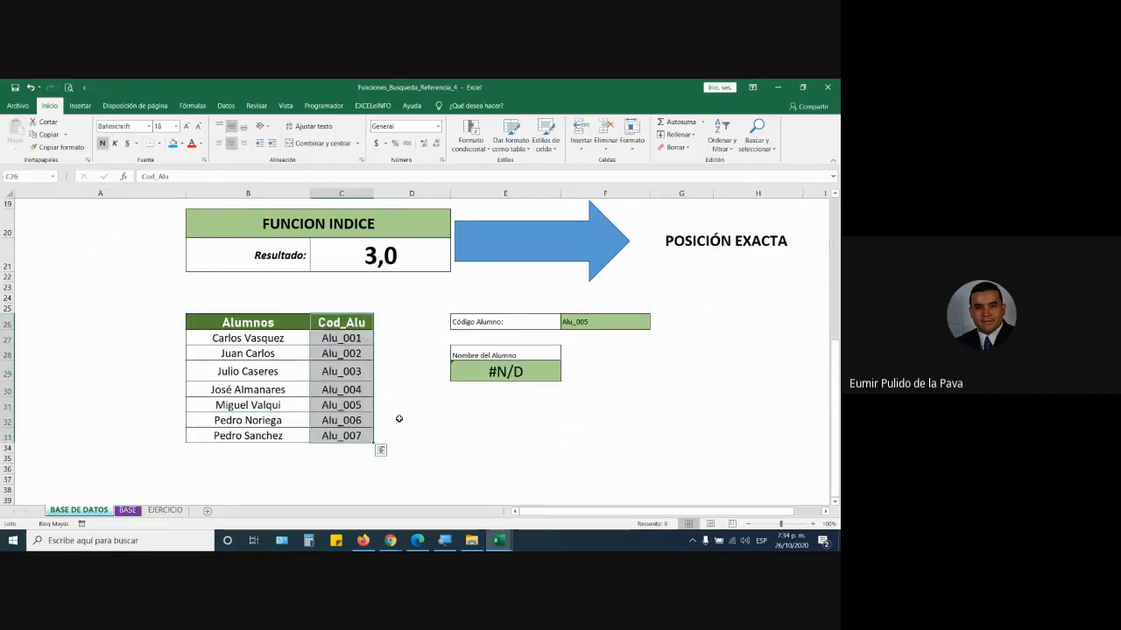
- Rewrite the name lookup as =BUSCARV(F26;B26:C33;1;0)
left_click(543, 363)
double_click(543, 364)
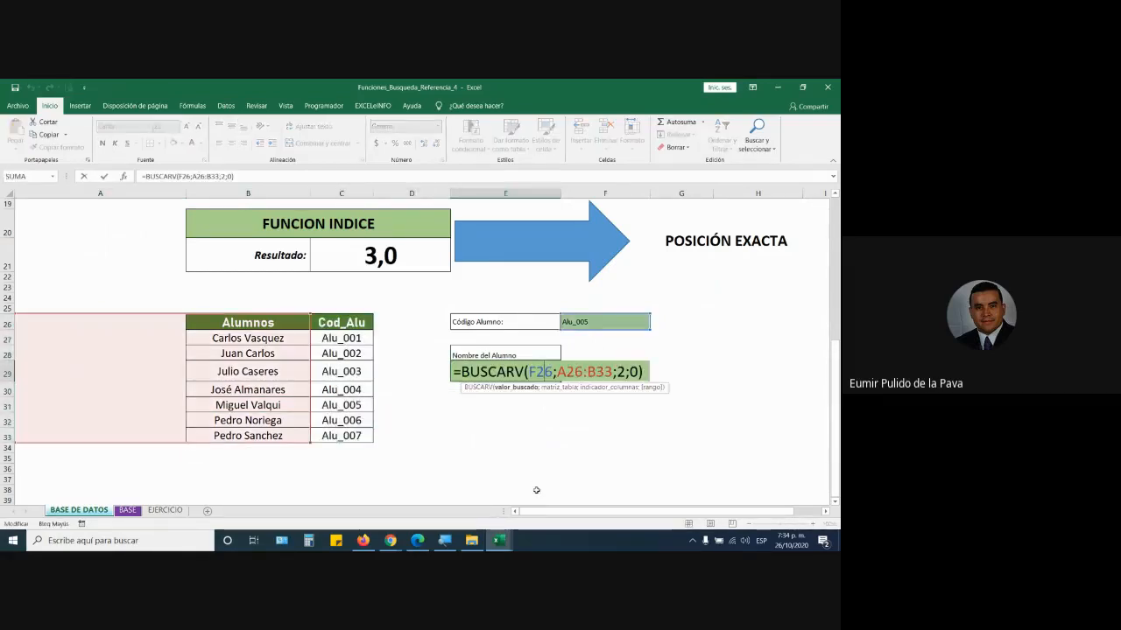
left_click_drag(533, 371, 675, 381)
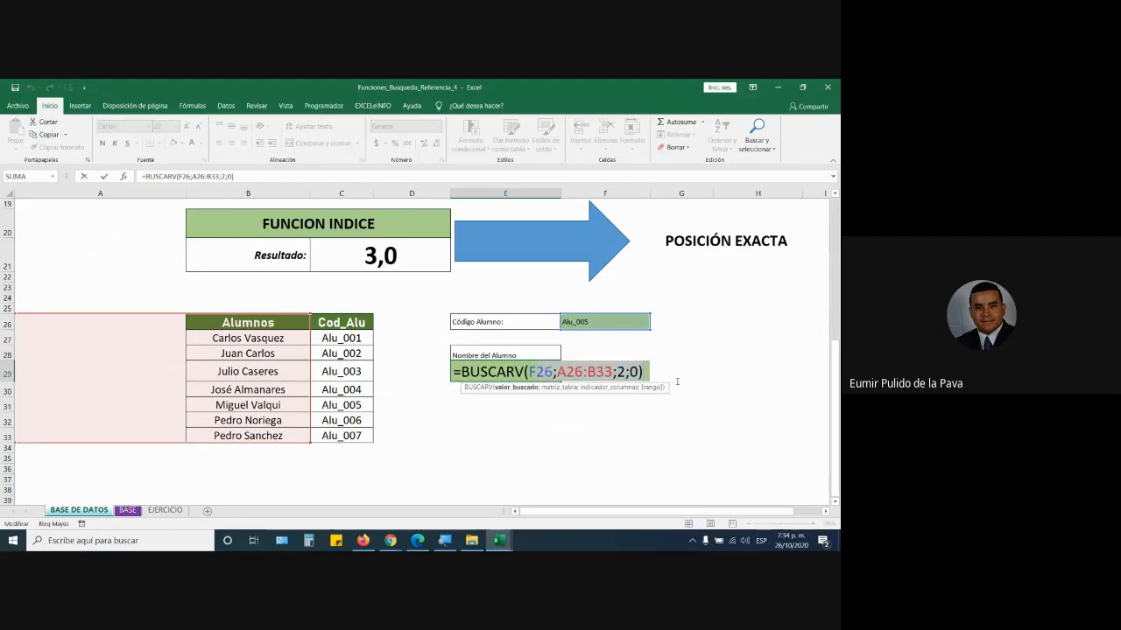
key("BackSpace")
key("BackSpace")
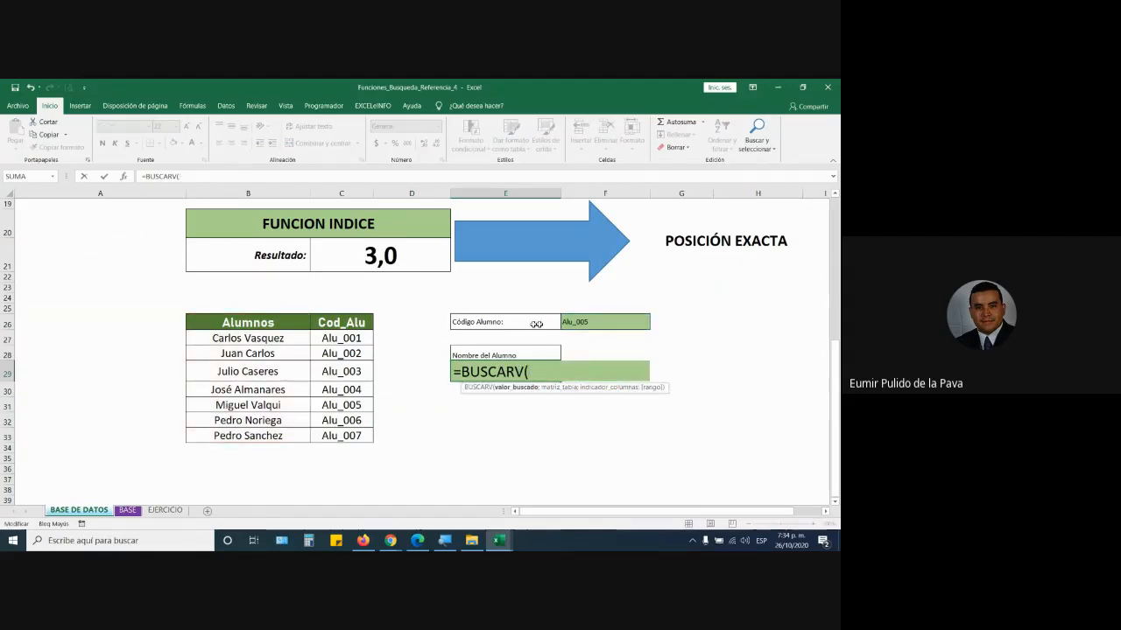
left_click(591, 325)
type(";")
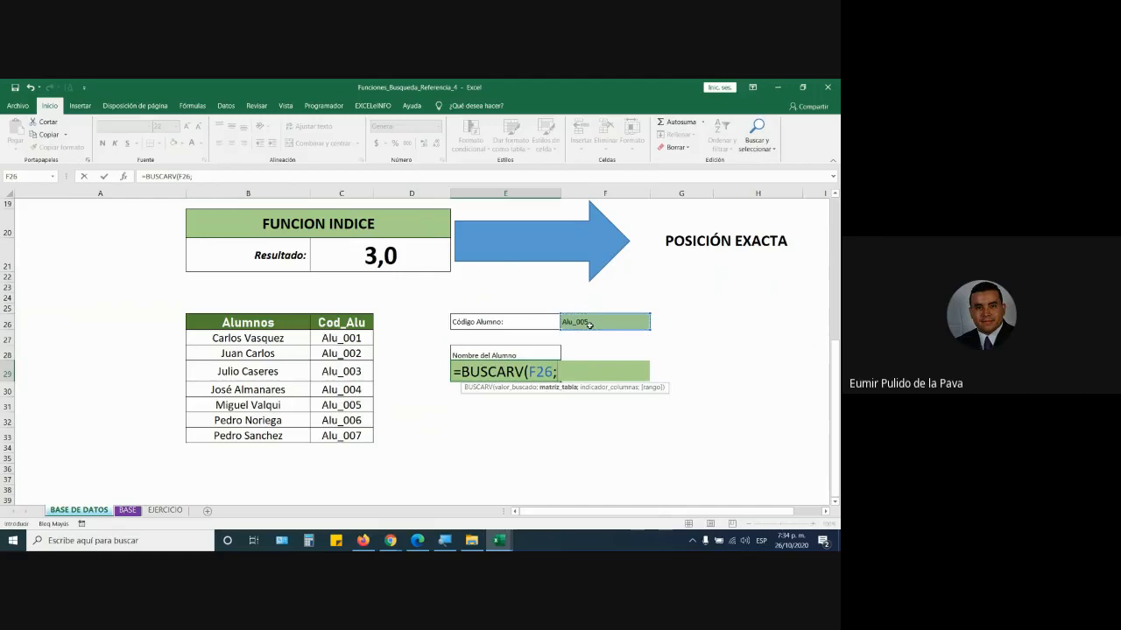
left_click_drag(254, 323, 332, 438)
type(";1")
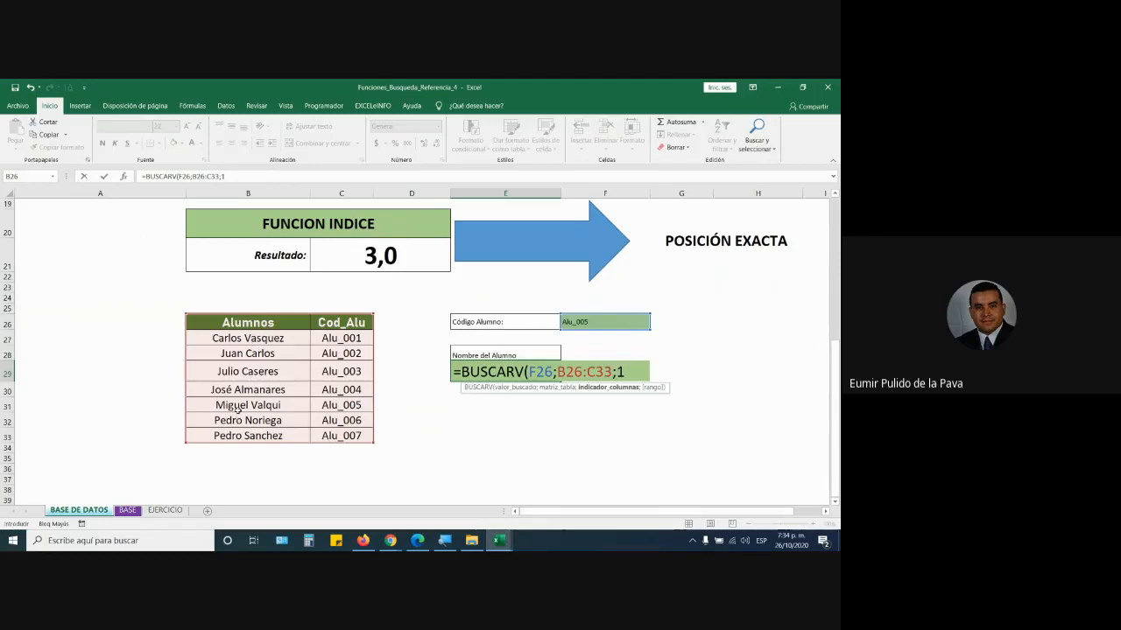
type(";0)")
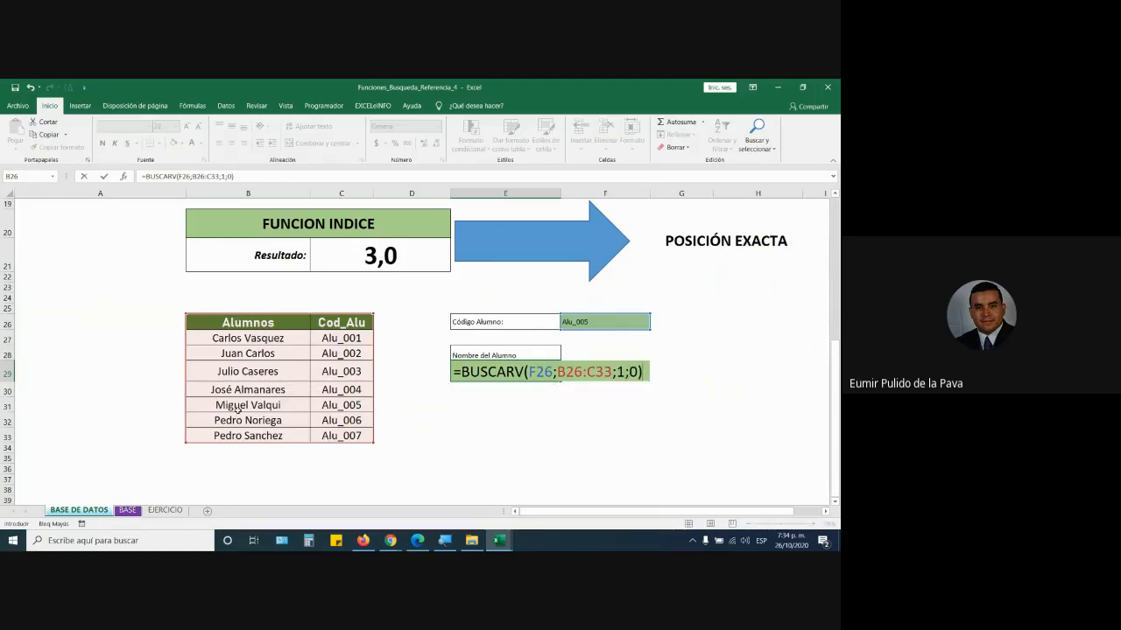
key("Return")
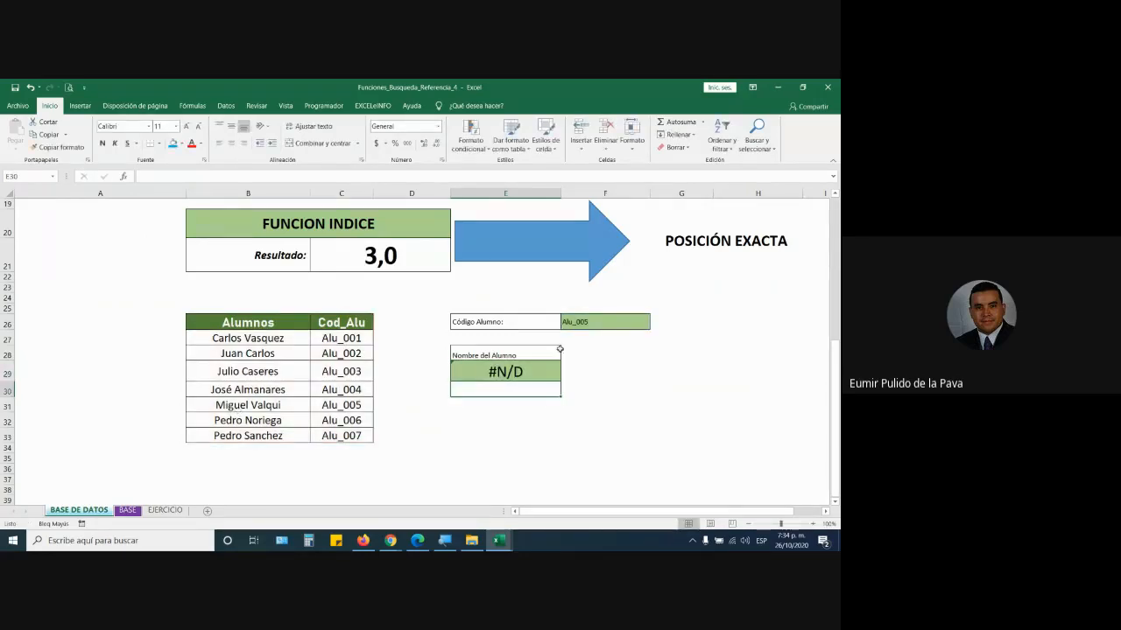
- Switch the F26 student code to Alu_003, then Alu_001, checking the lookup result
left_click(518, 372)
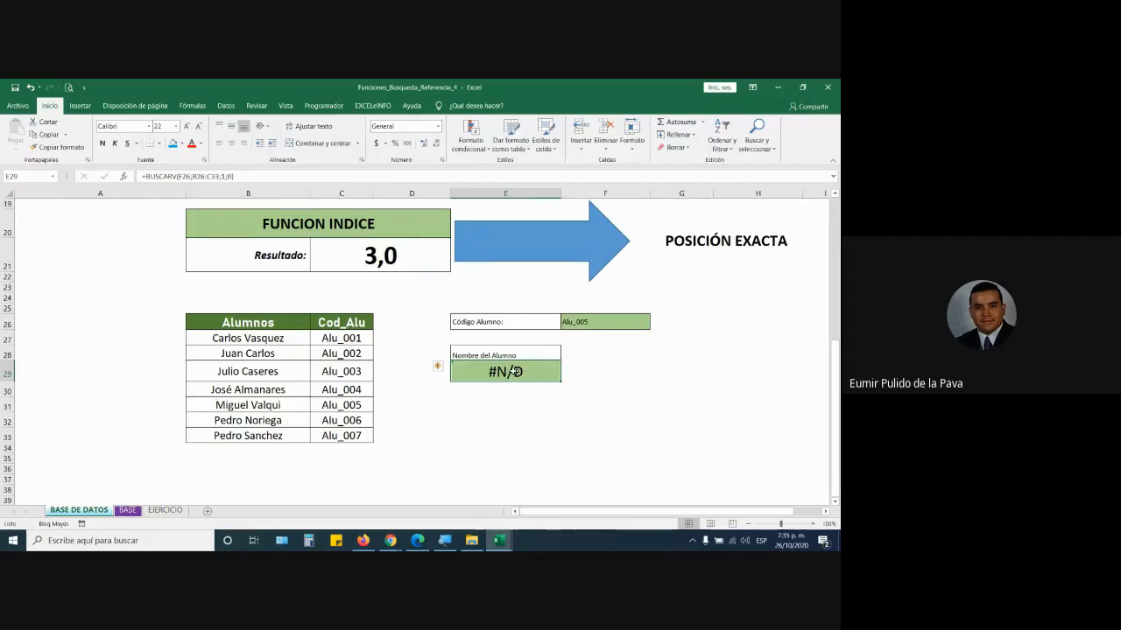
left_click(576, 322)
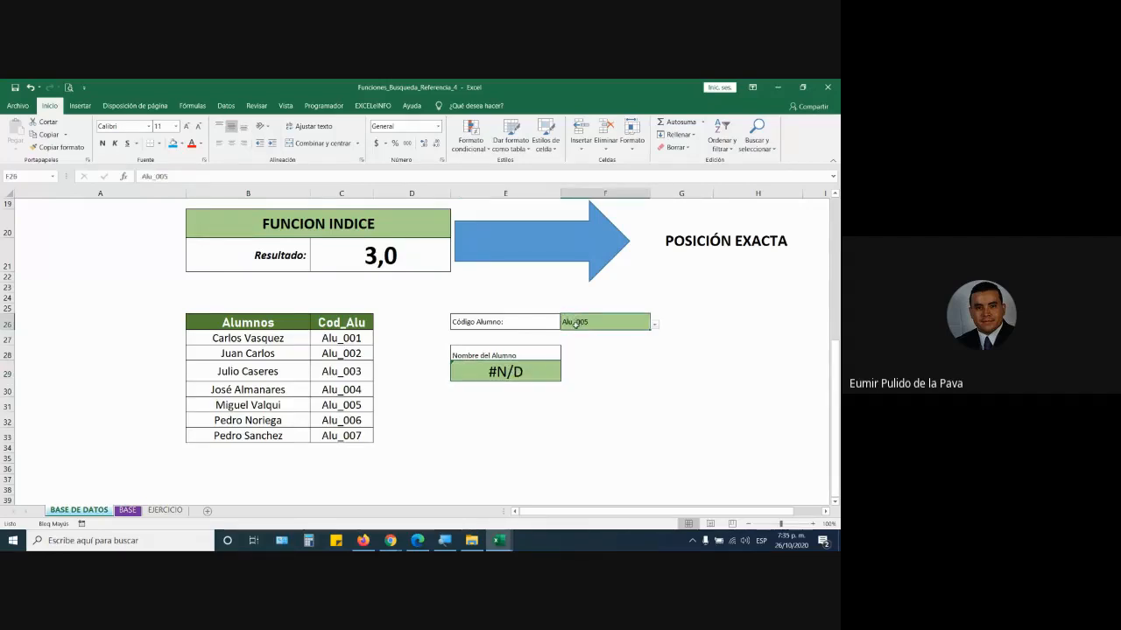
left_click(654, 323)
left_click(609, 353)
left_click(654, 323)
left_click(595, 340)
- Review the BUSCARV formula's F26 argument, keep it unchanged, and select C26:C33
double_click(525, 373)
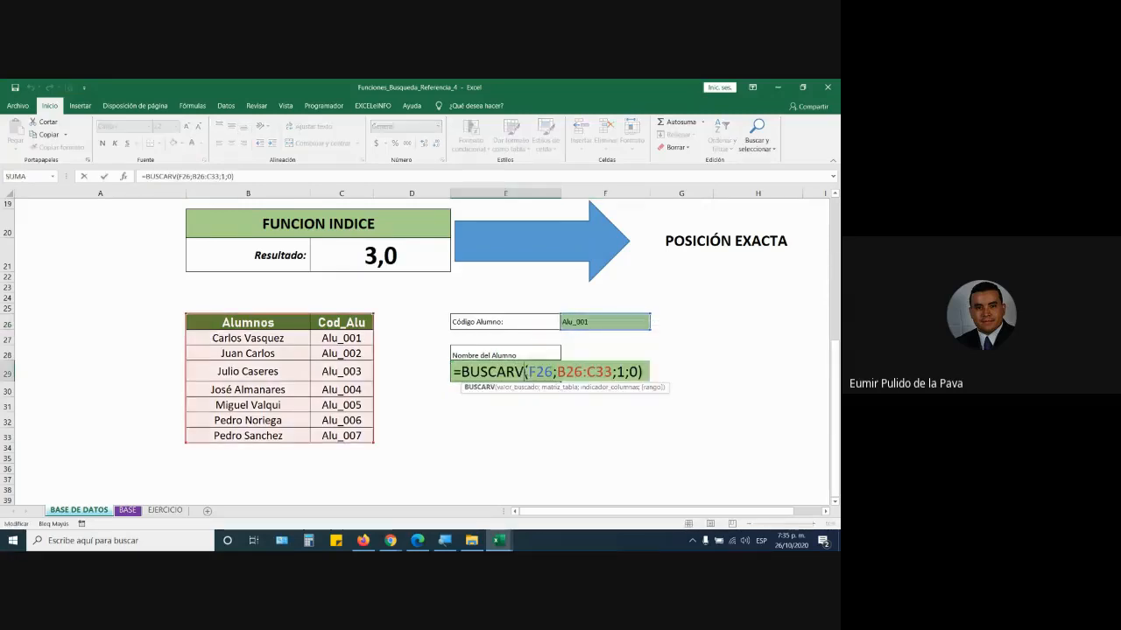
left_click_drag(527, 372, 553, 372)
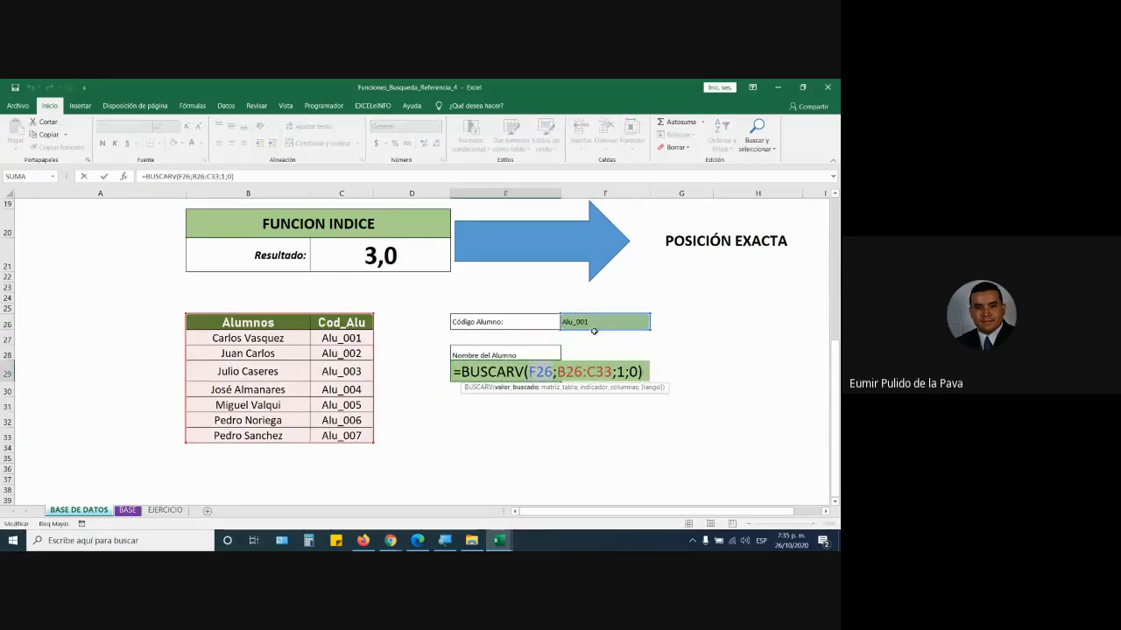
key("Return")
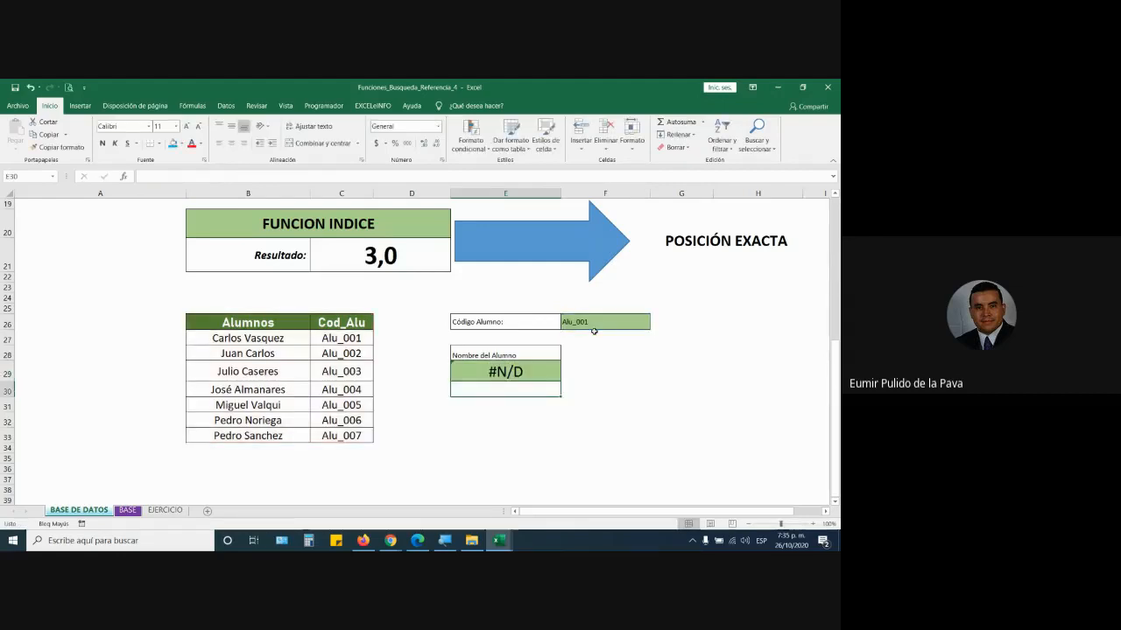
left_click_drag(358, 323, 350, 435)
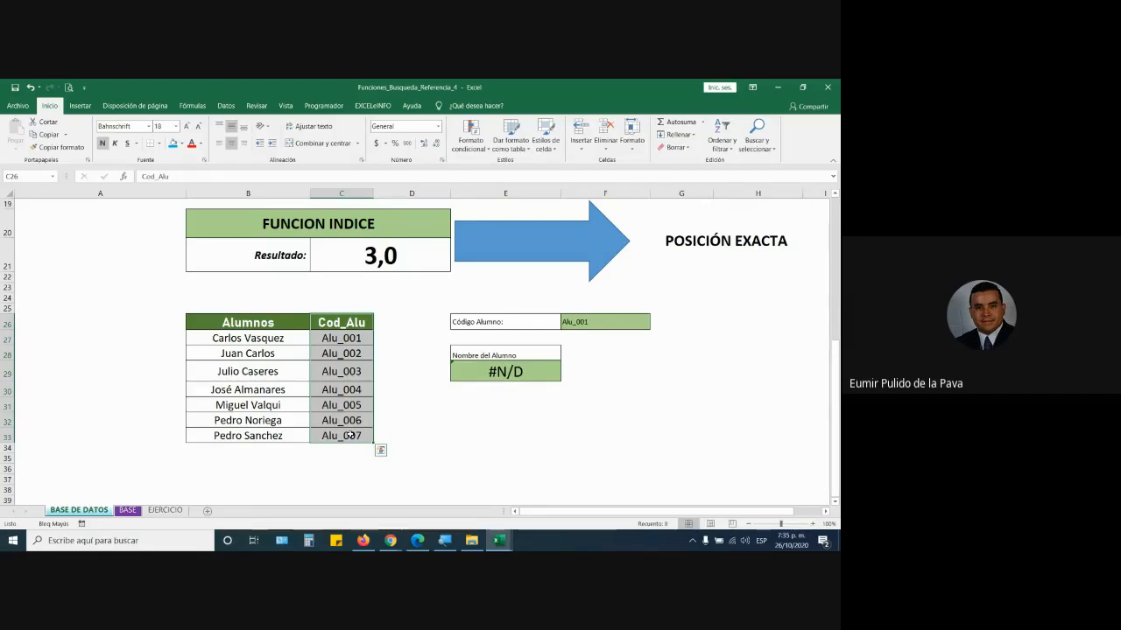
- Clear the student code in F26 and widen column E for the E29 formula
left_click(610, 324)
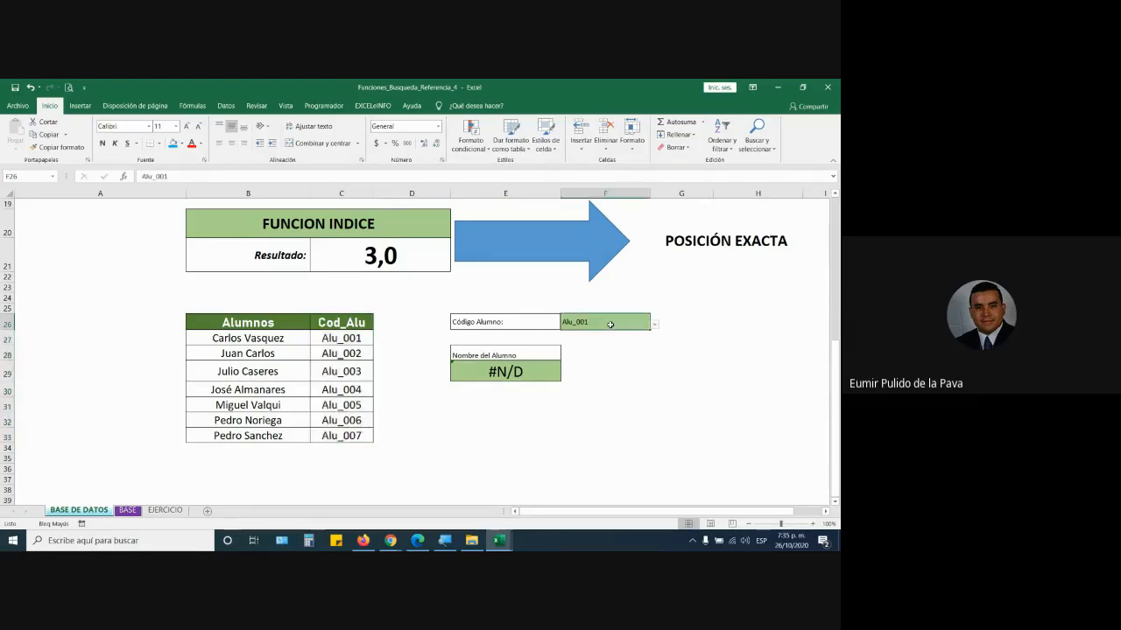
key("Delete")
left_click(510, 371)
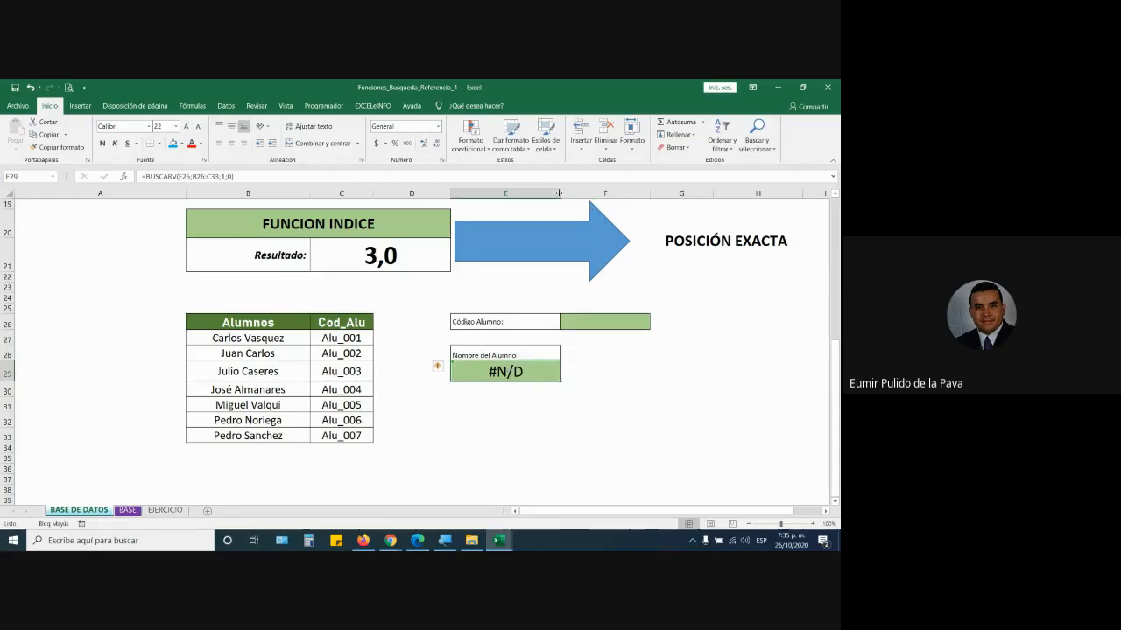
left_click_drag(561, 192, 655, 192)
- Type =INDICE(B27:C33;COINCIDIR(F26;C27:C33;0); into E29
type("=IND")
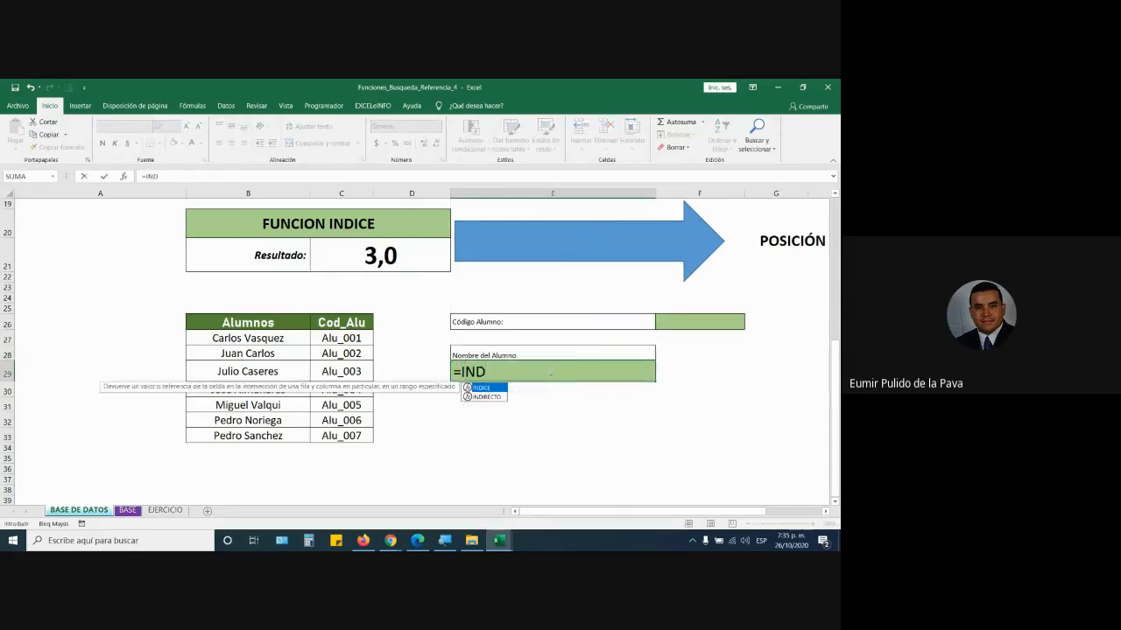
key("Tab")
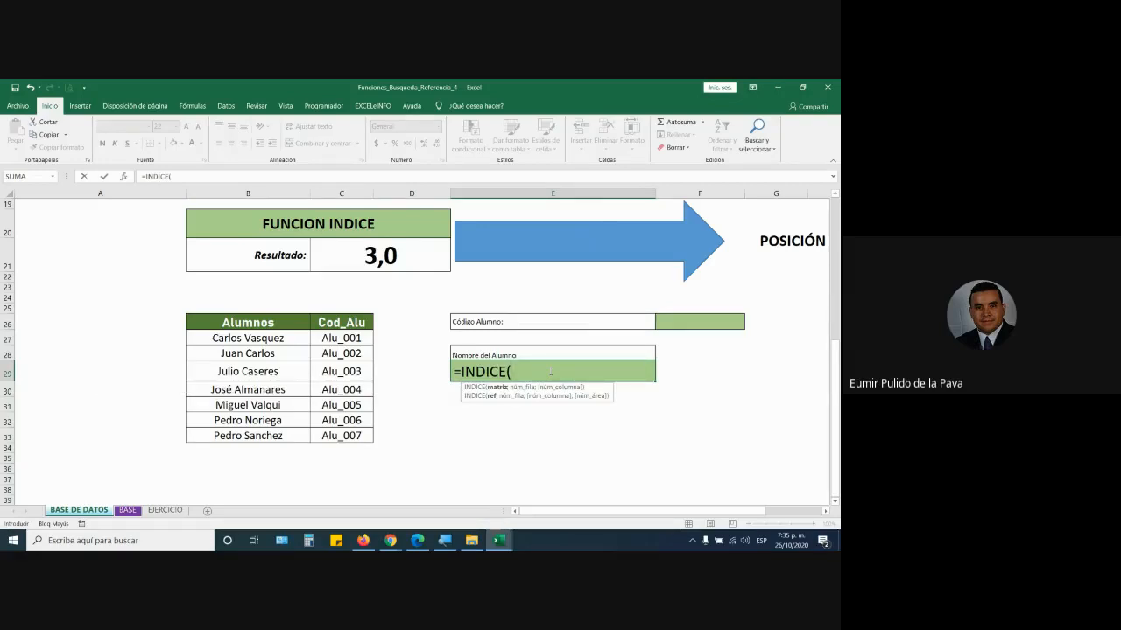
left_click_drag(277, 340, 366, 438)
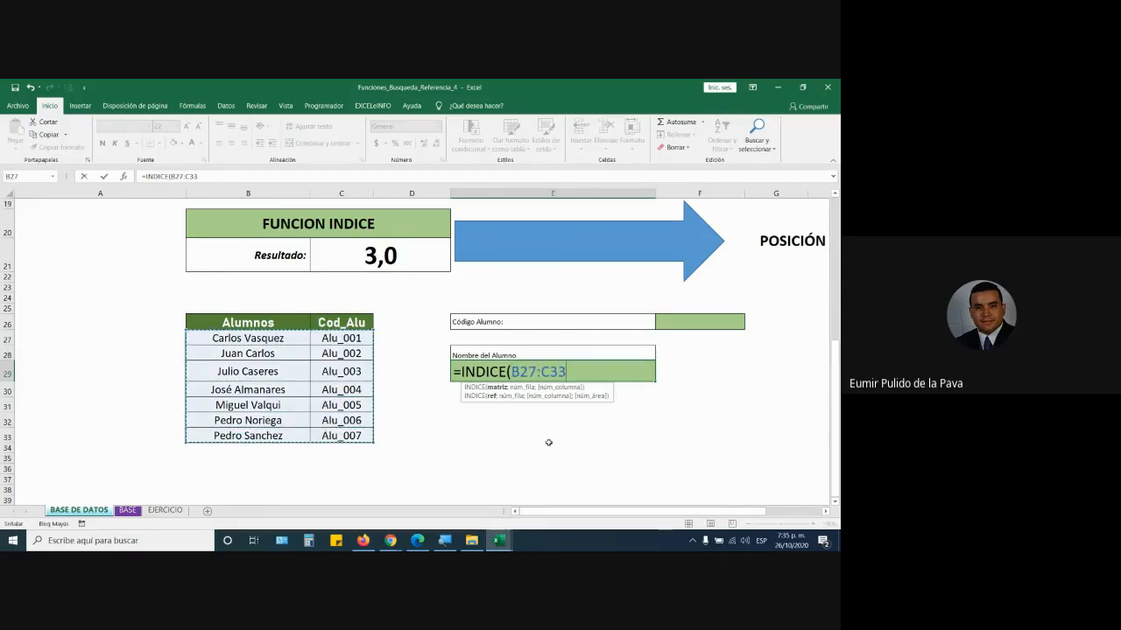
type(";")
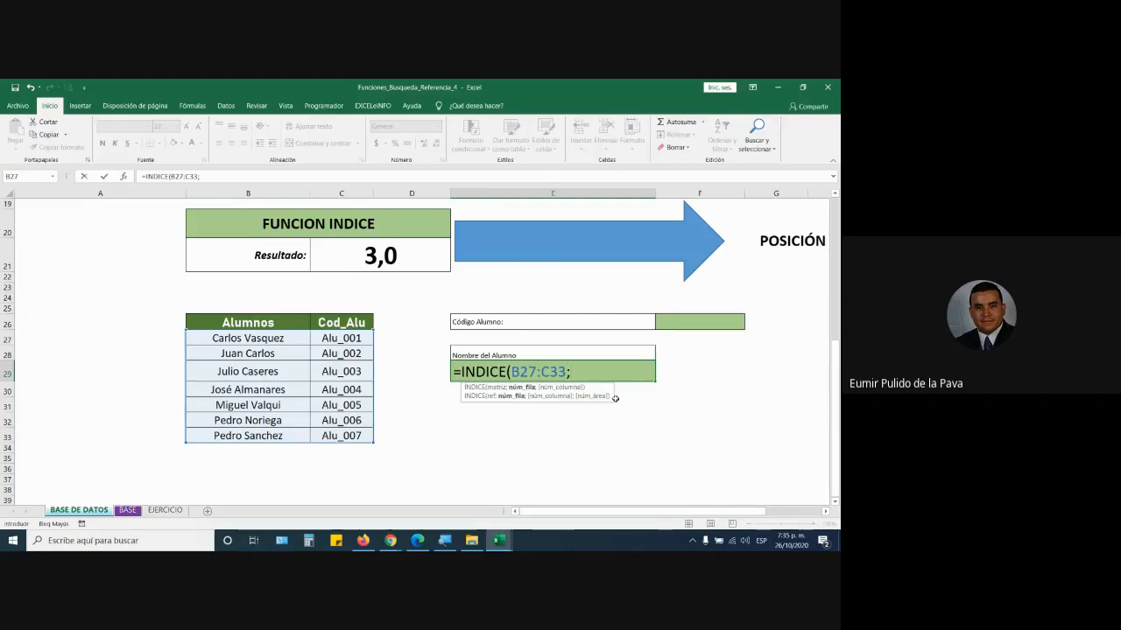
type("COINCIDIR(")
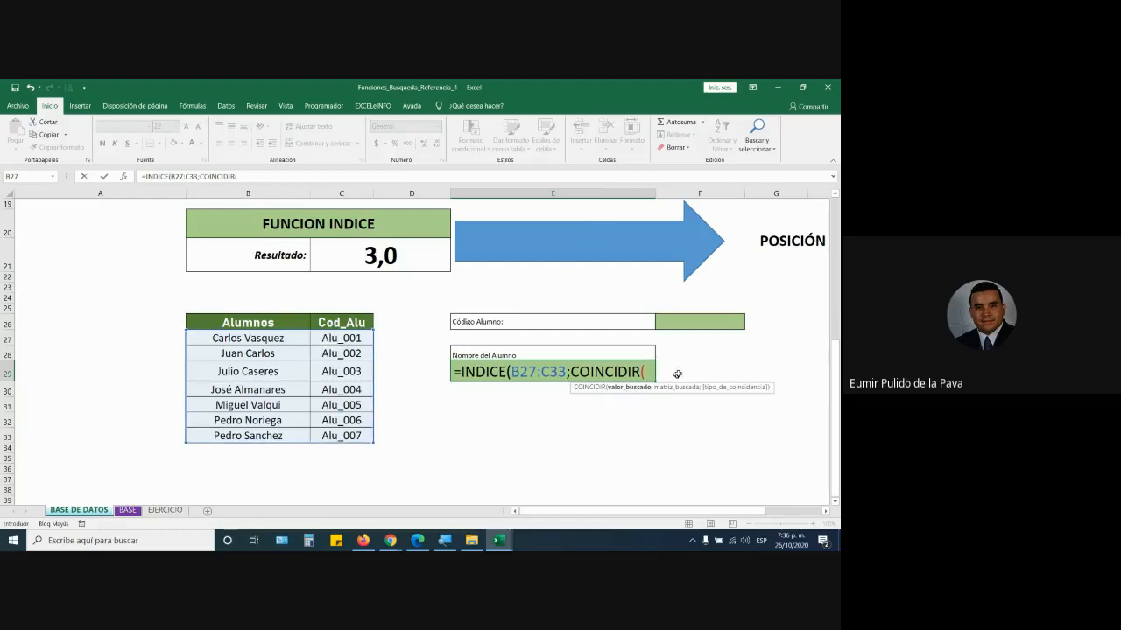
left_click(692, 323)
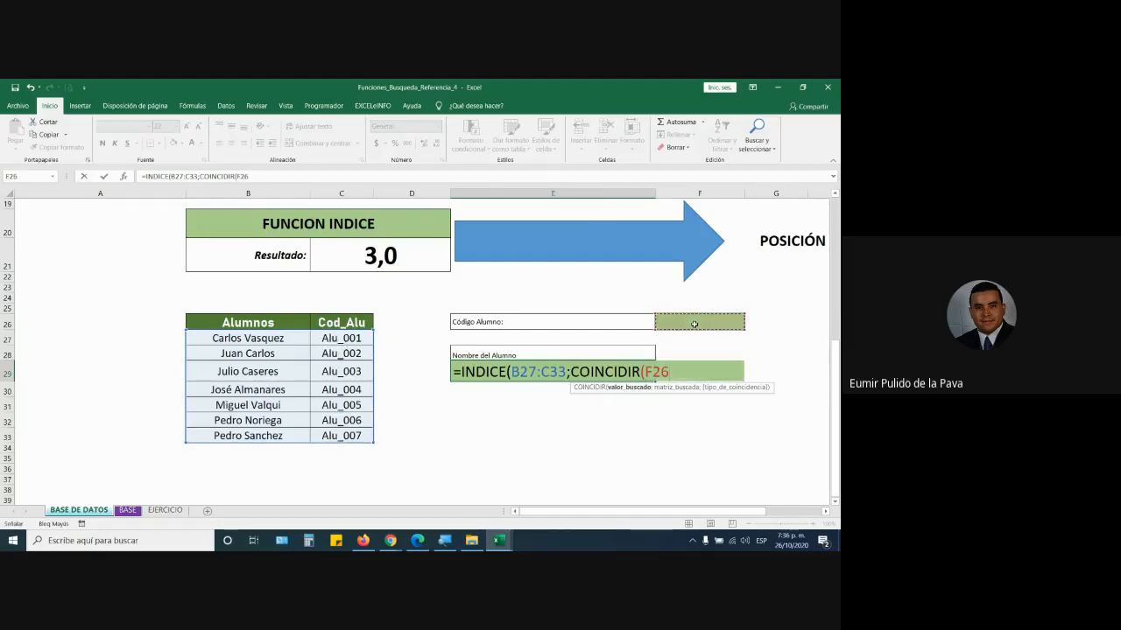
type(";")
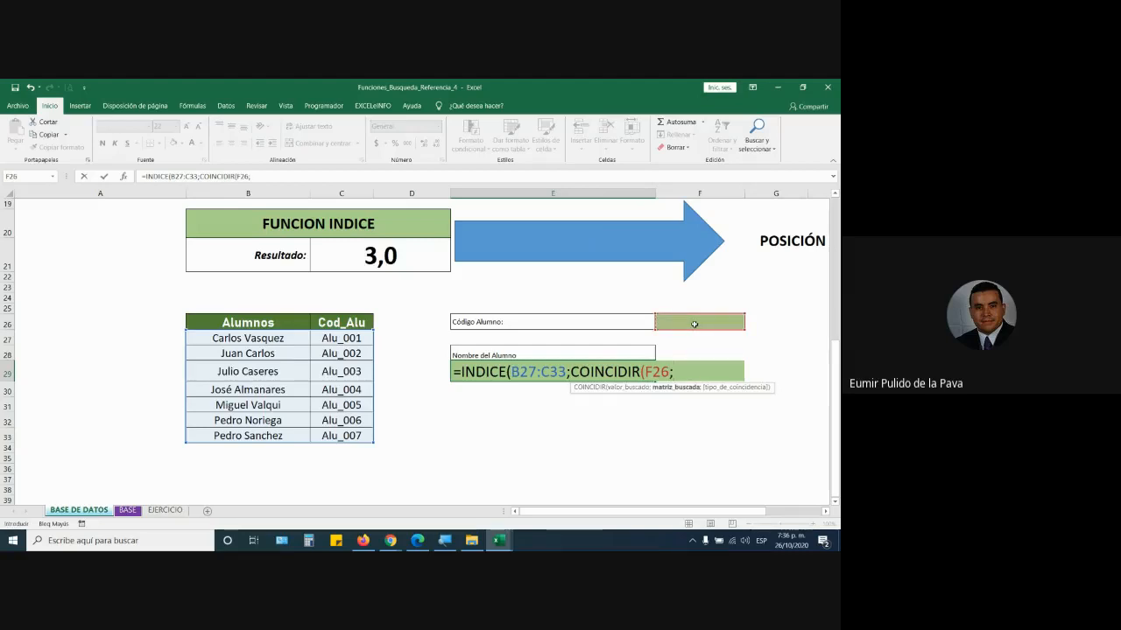
left_click_drag(341, 338, 338, 438)
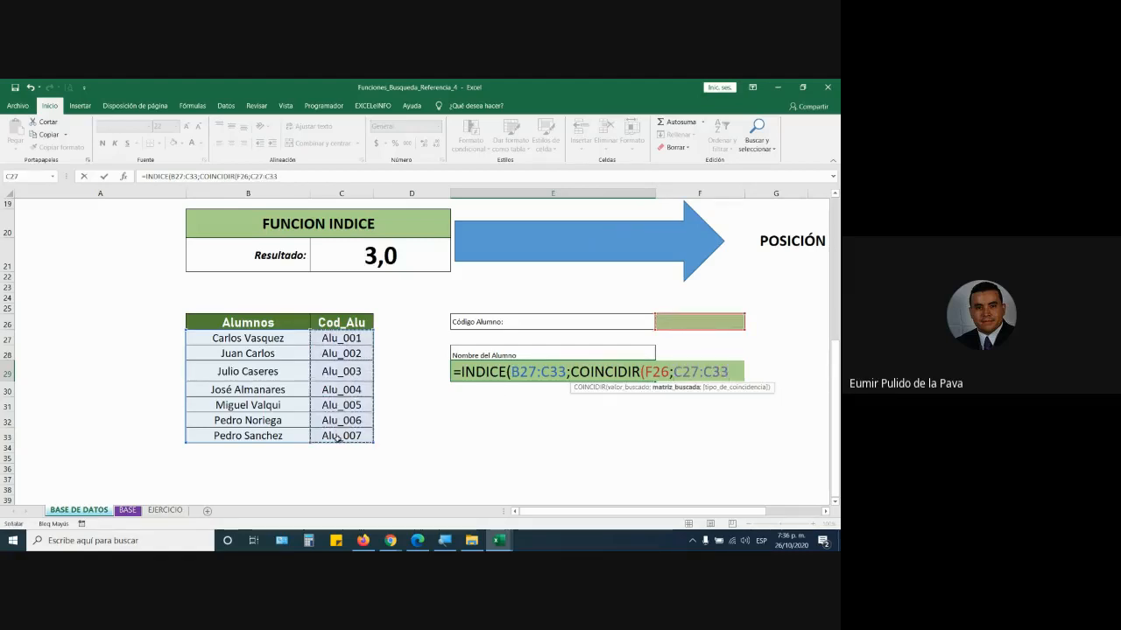
type(";")
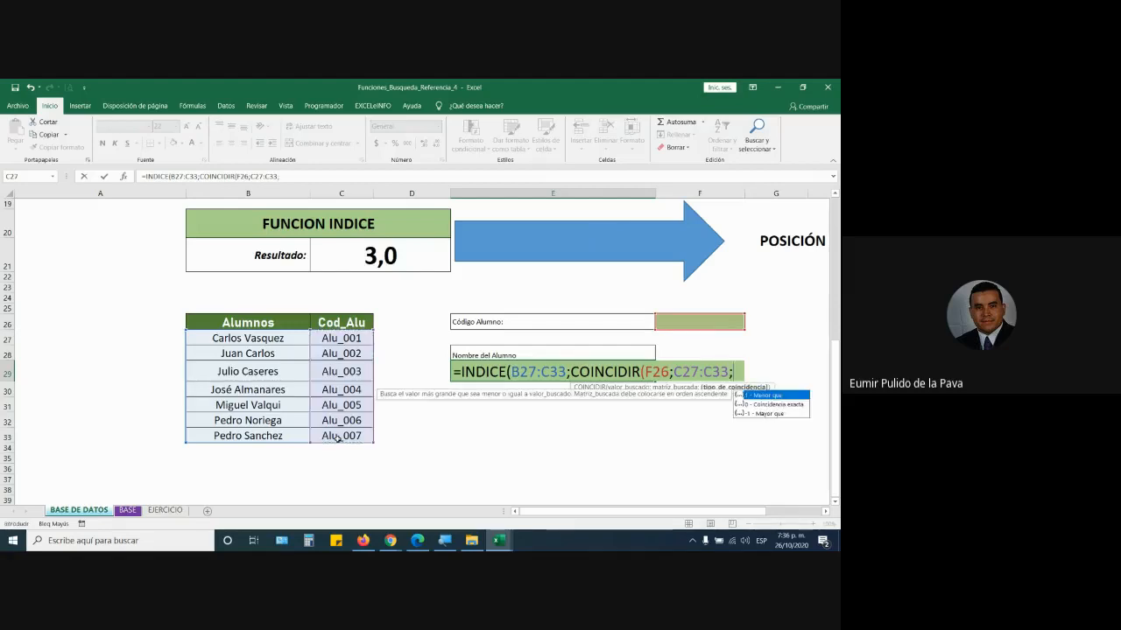
type("0)")
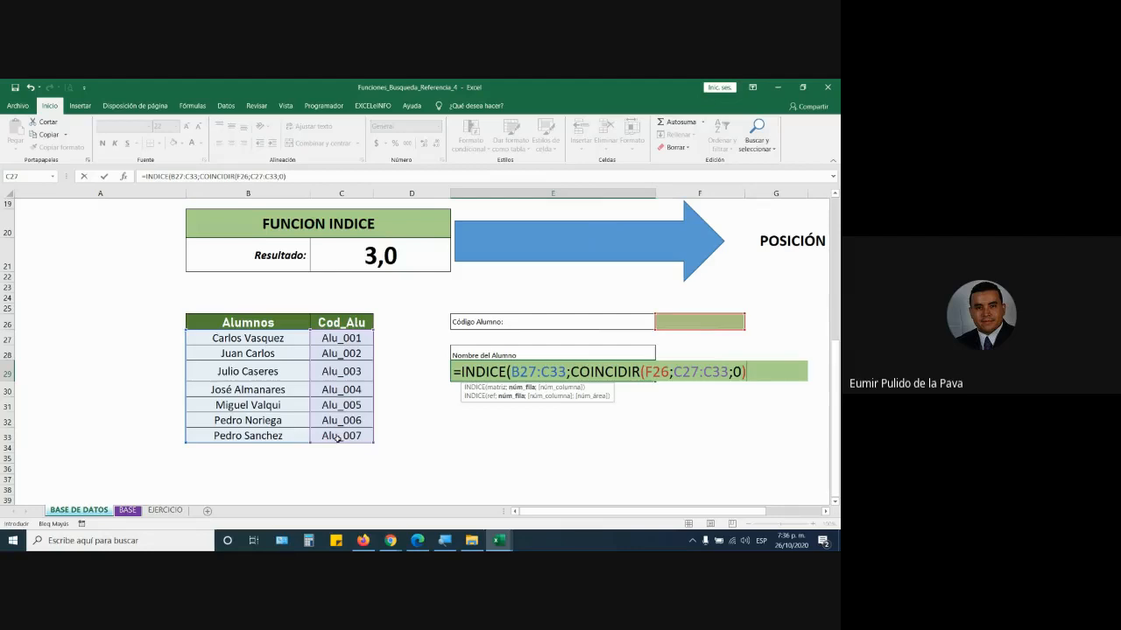
type(";")
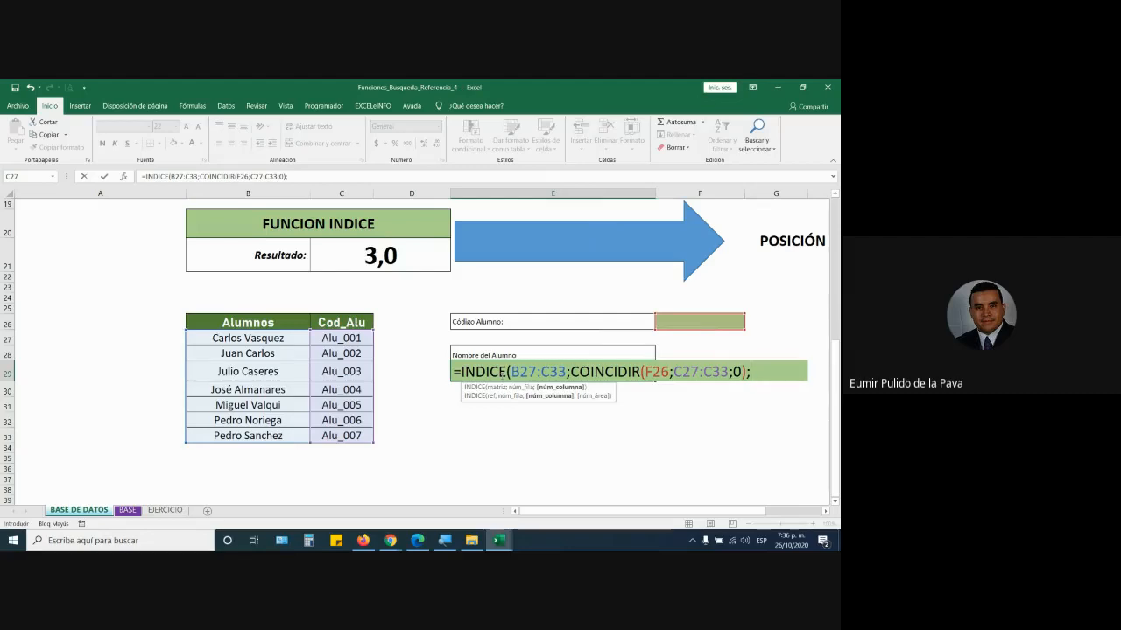
- Close the INDICE formula with 1) and commit it
type("1)")
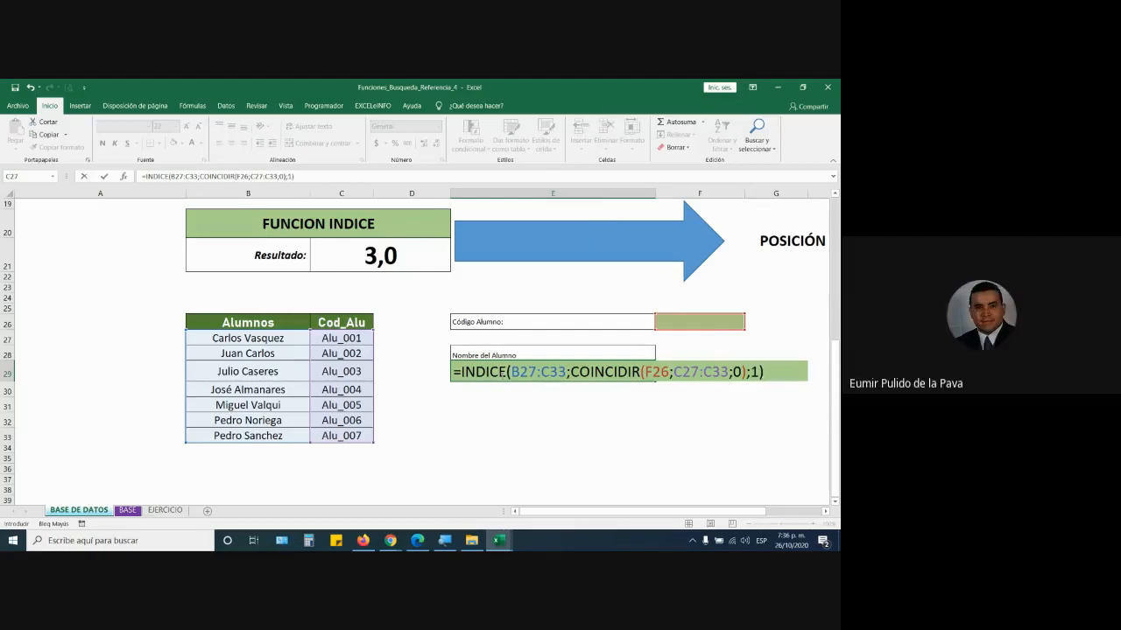
key("Return")
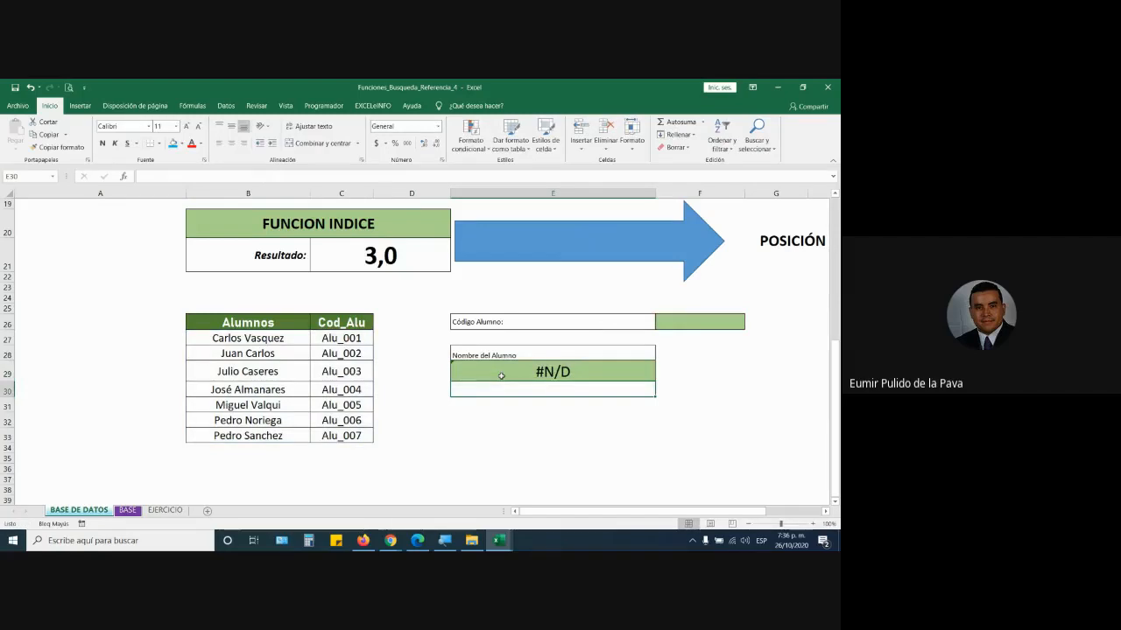
left_click(342, 425)
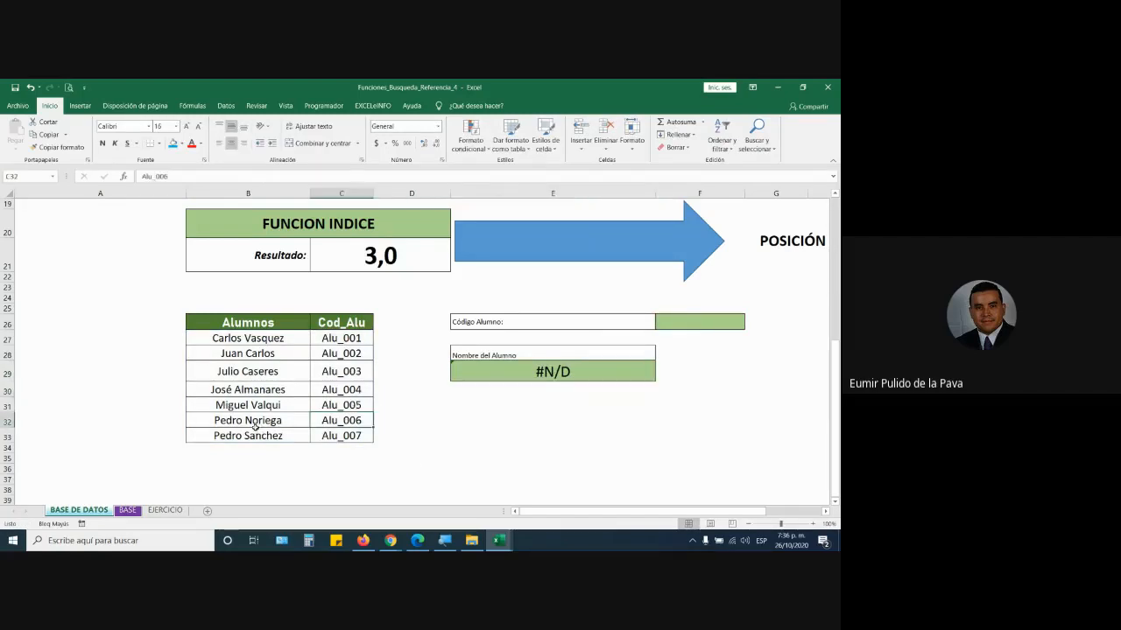
- Try codes Alu_006, Alu_003 and finally Alu_007 in F26
left_click(735, 321)
left_click(749, 324)
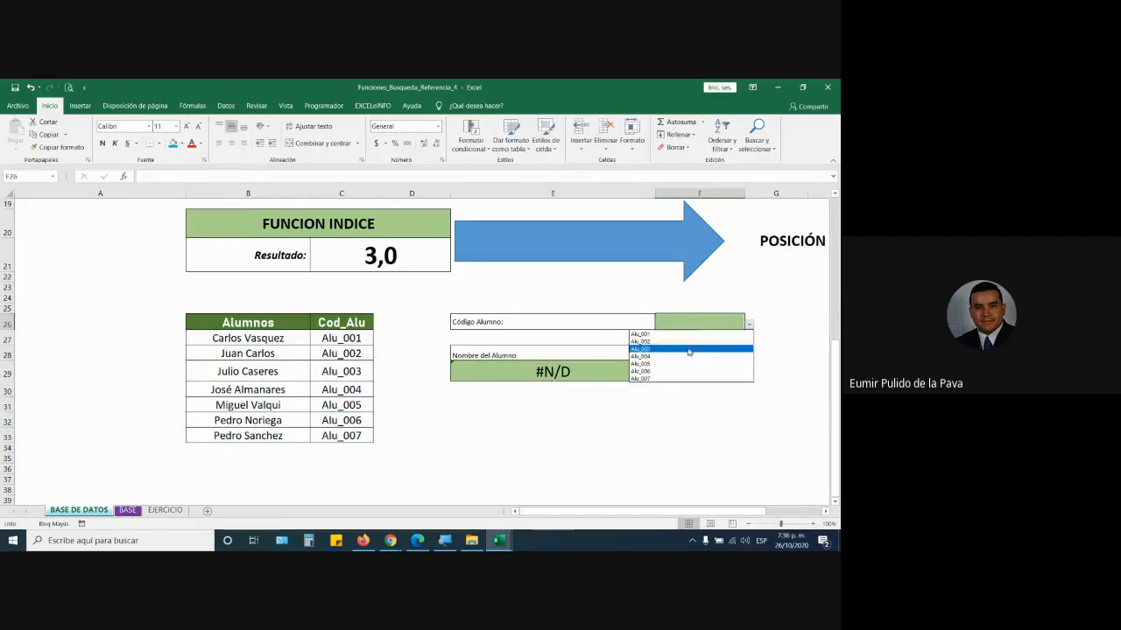
left_click(674, 370)
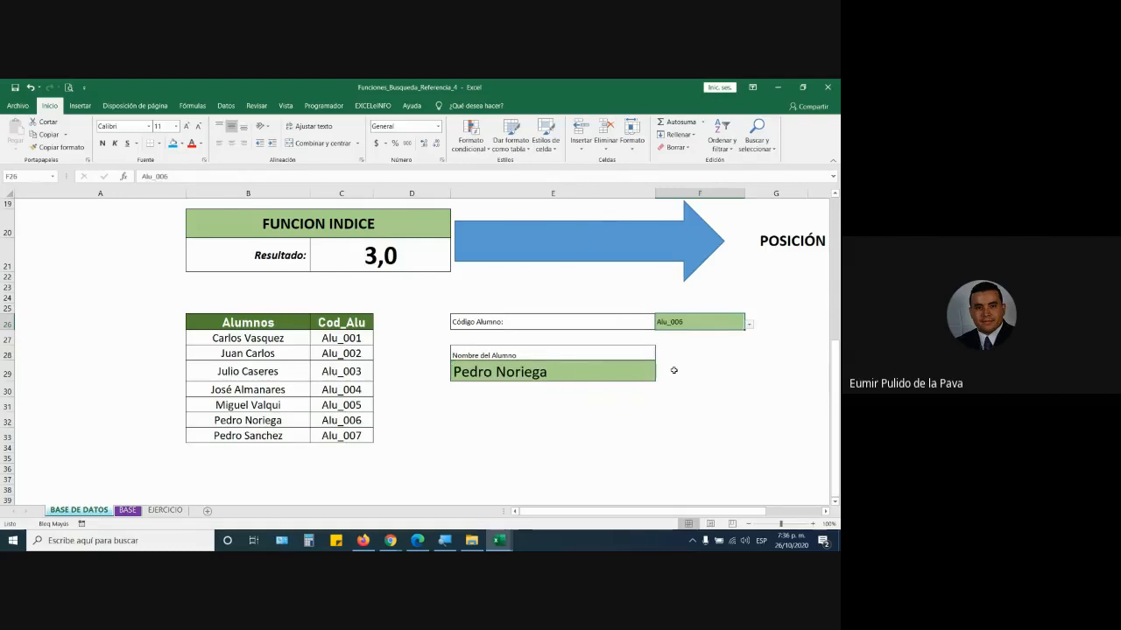
left_click(748, 324)
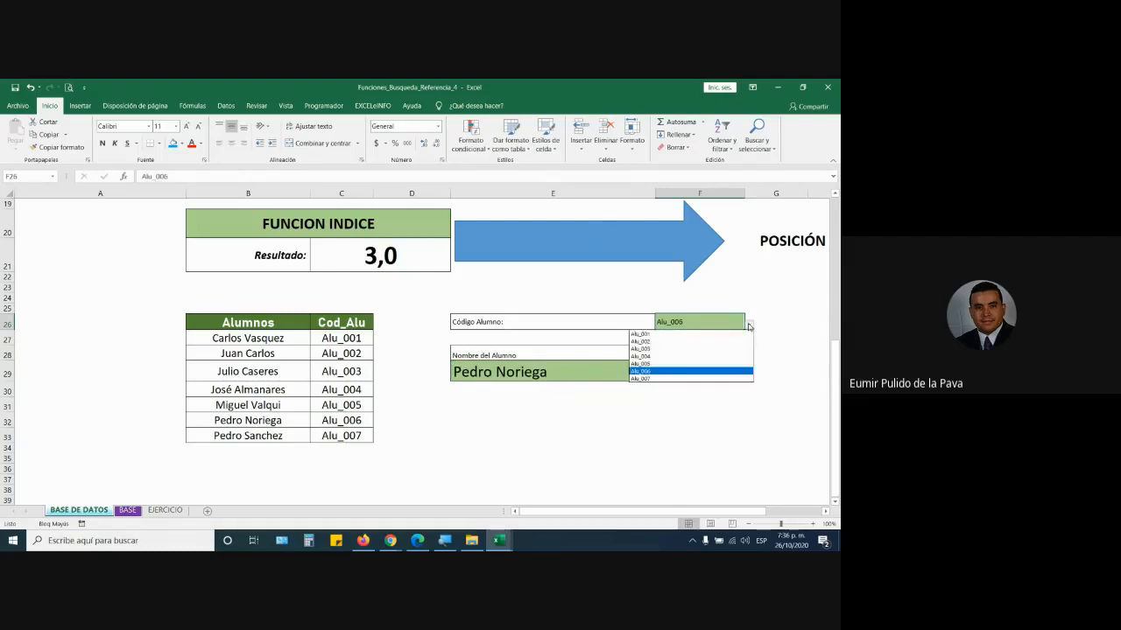
left_click(707, 350)
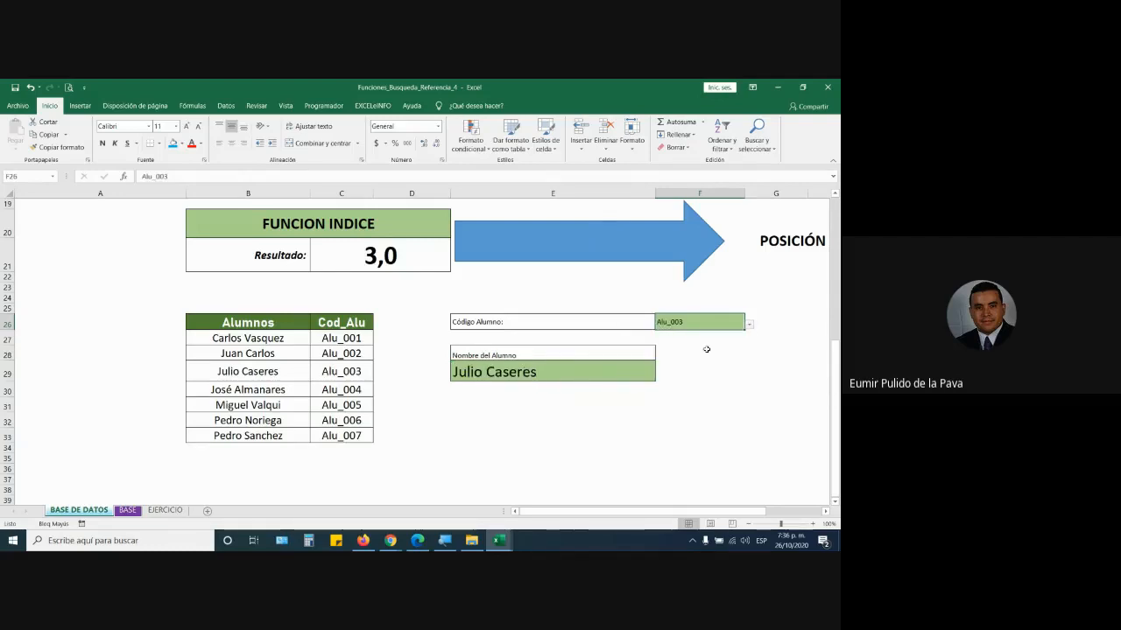
left_click(749, 325)
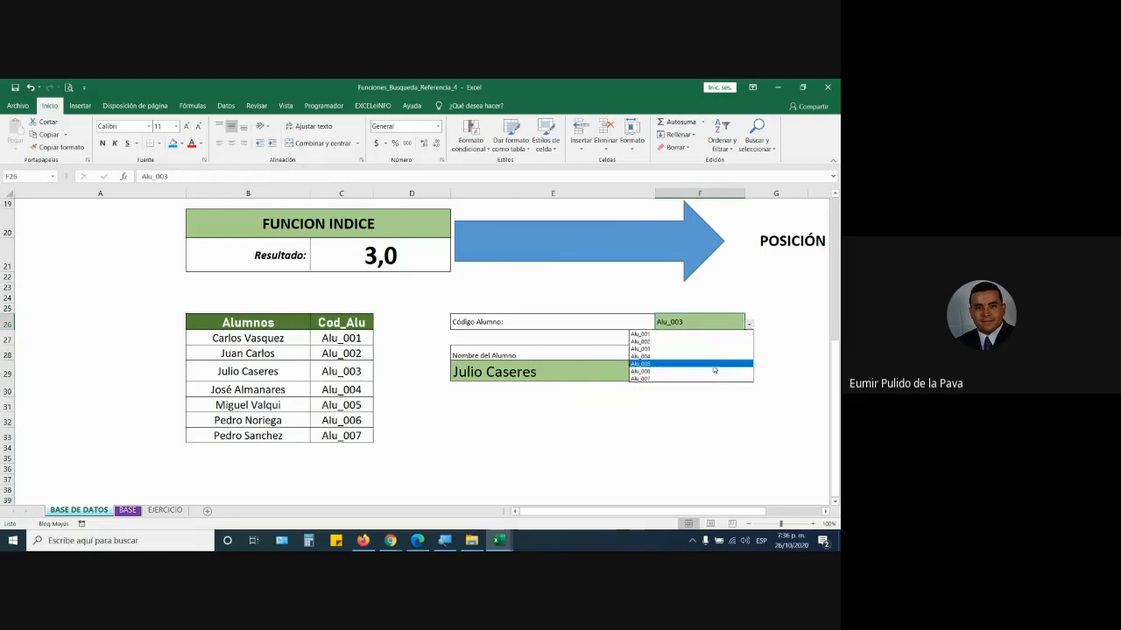
left_click(708, 381)
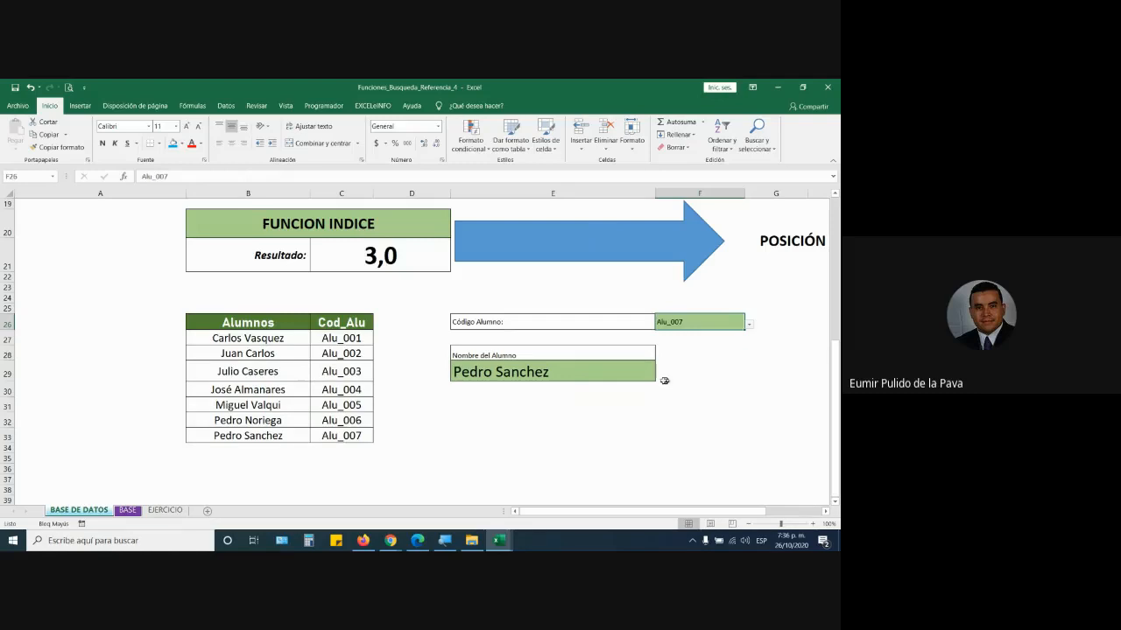
double_click(607, 371)
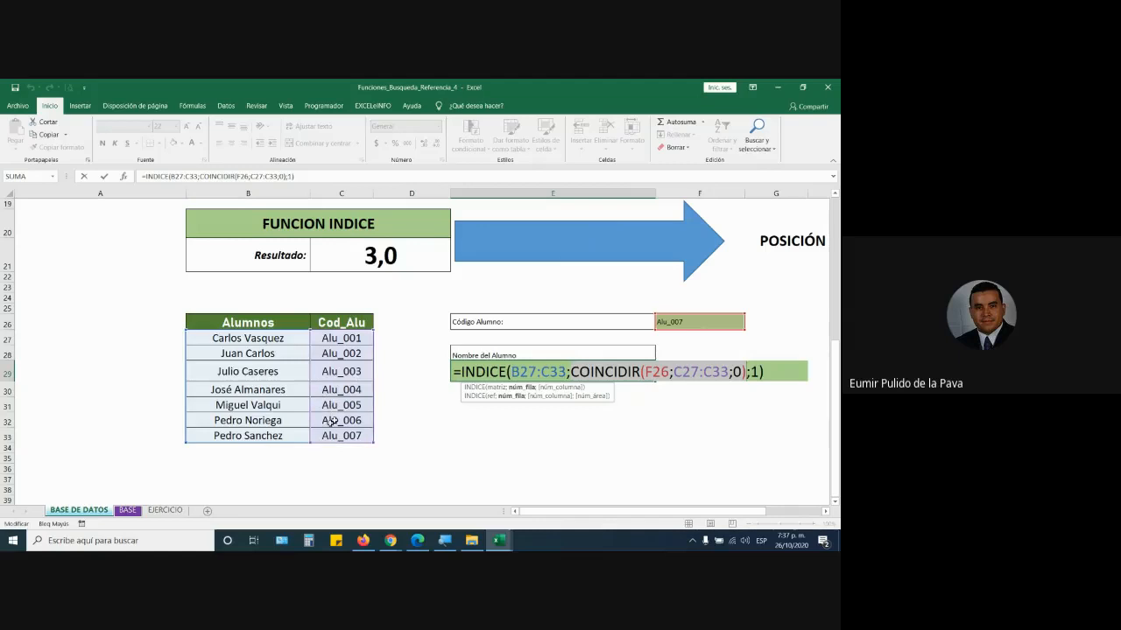
scroll(567, 353, "up", 3)
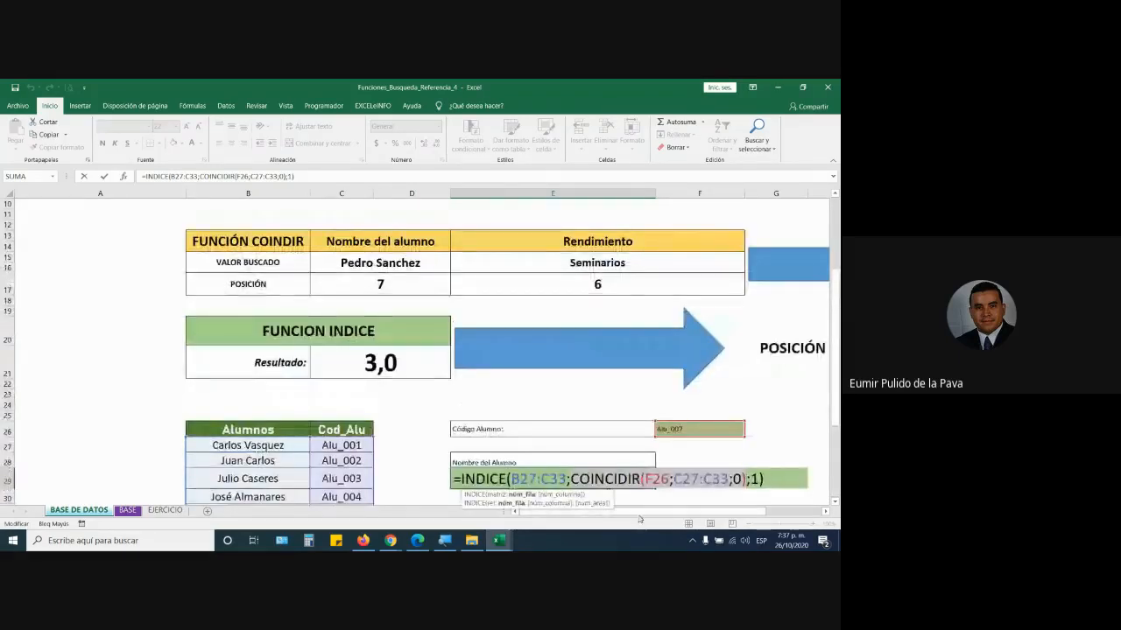
scroll(705, 516, "right", 3)
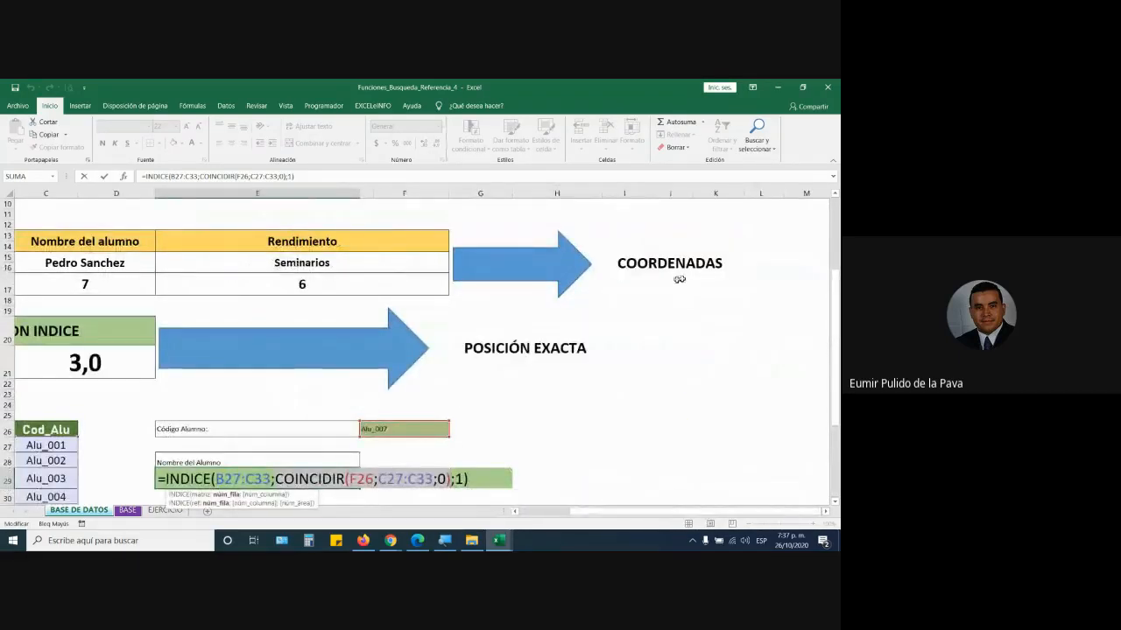
scroll(610, 515, "left", 3)
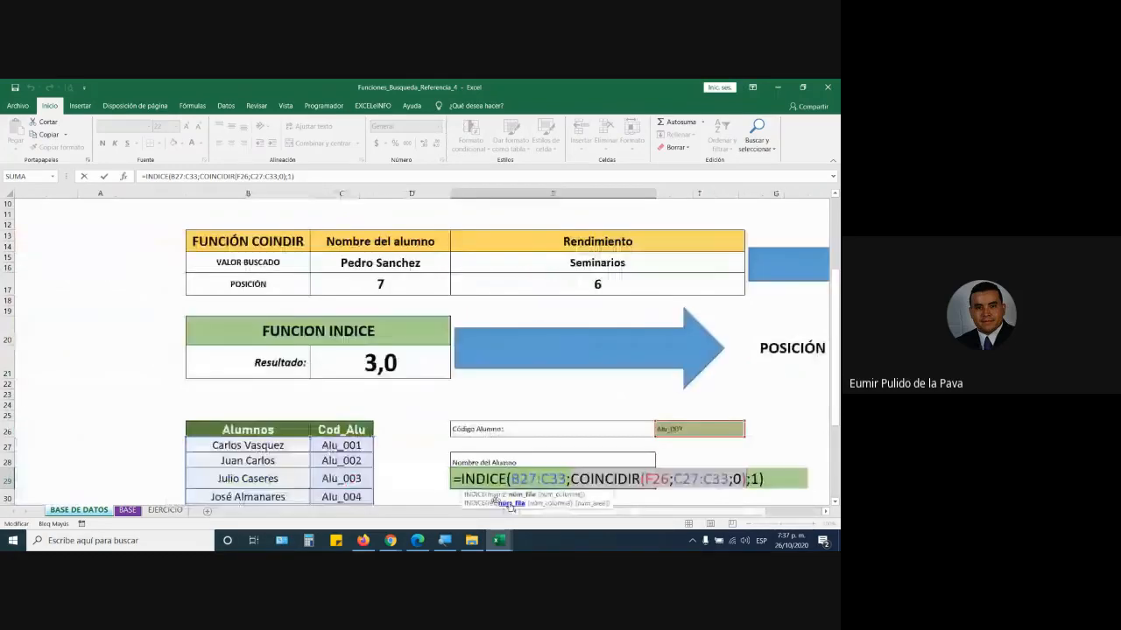
scroll(396, 473, "down", 1)
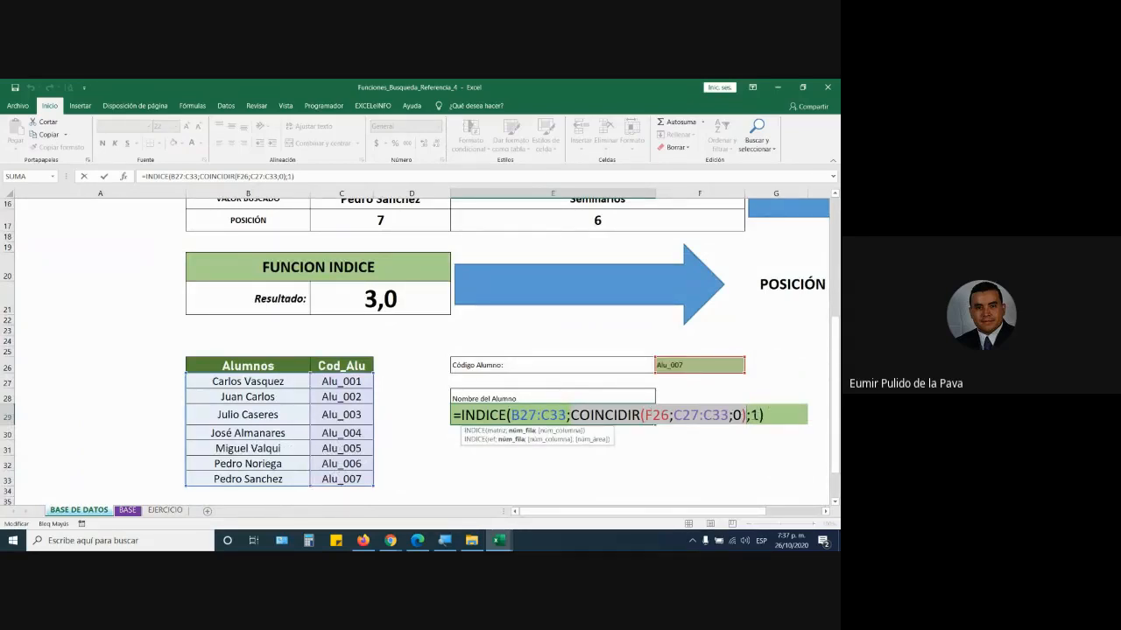
key("Right")
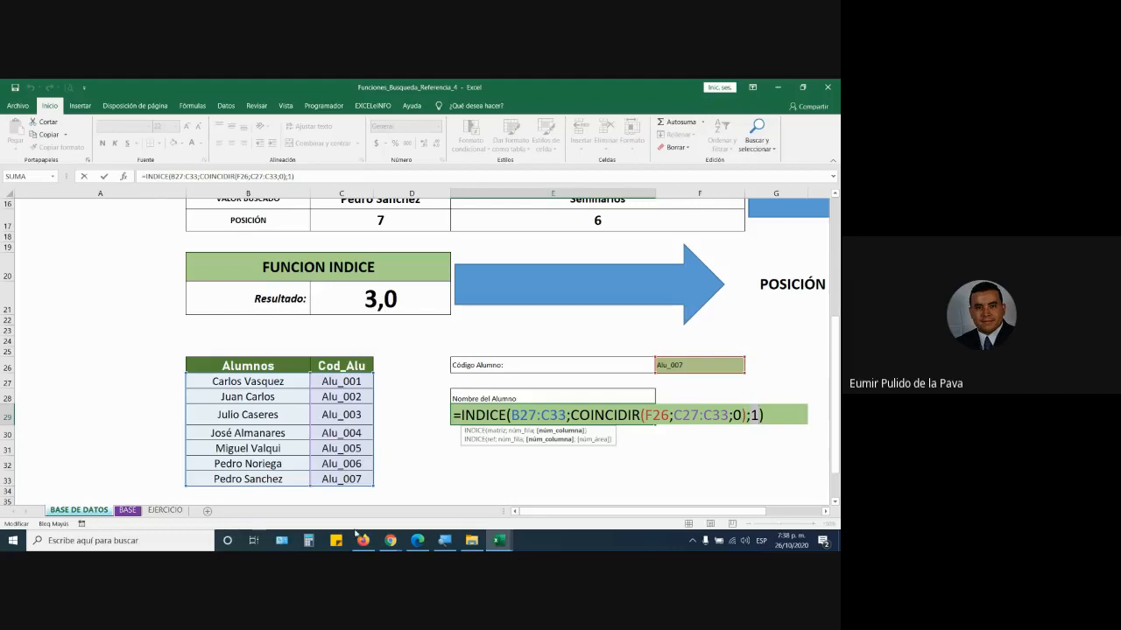
left_click(391, 540)
left_click(382, 505)
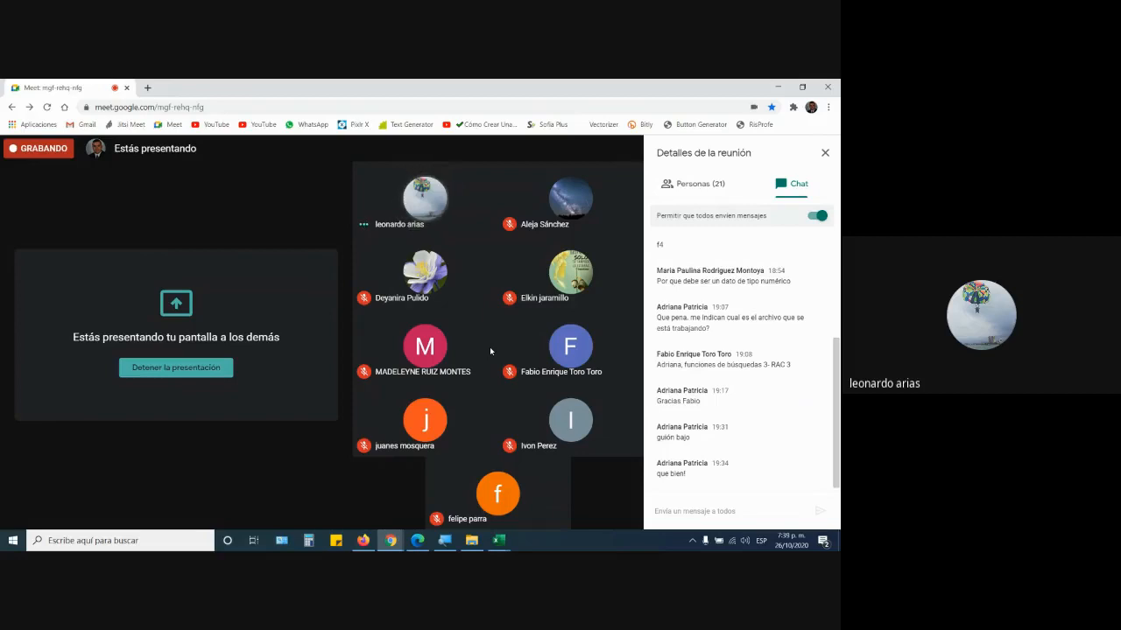
key("alt+Tab")
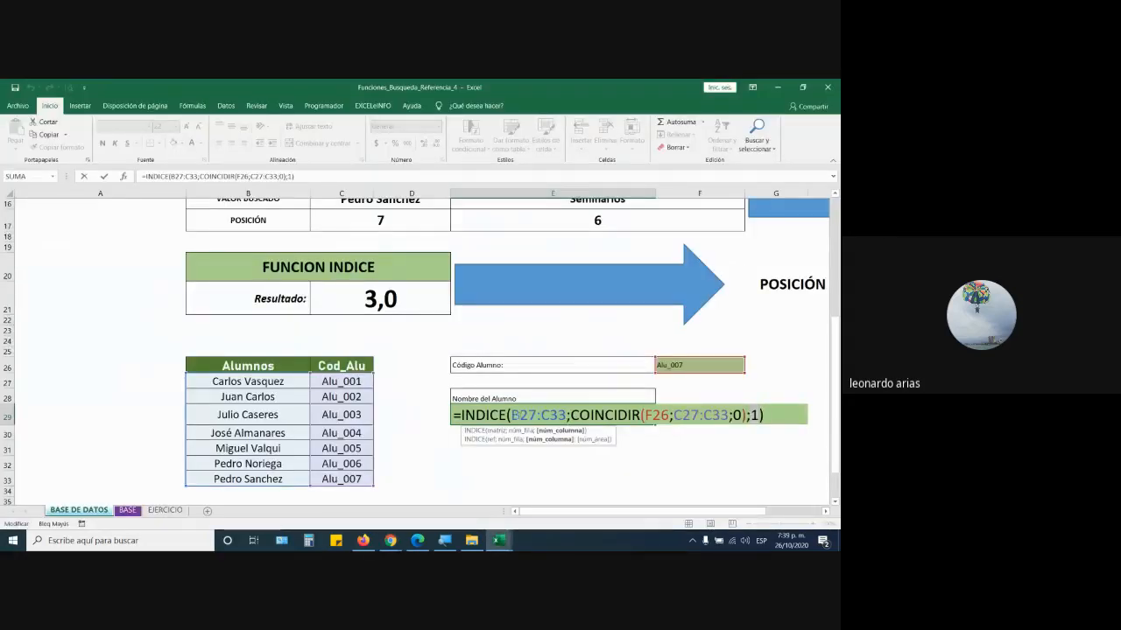
left_click(497, 431)
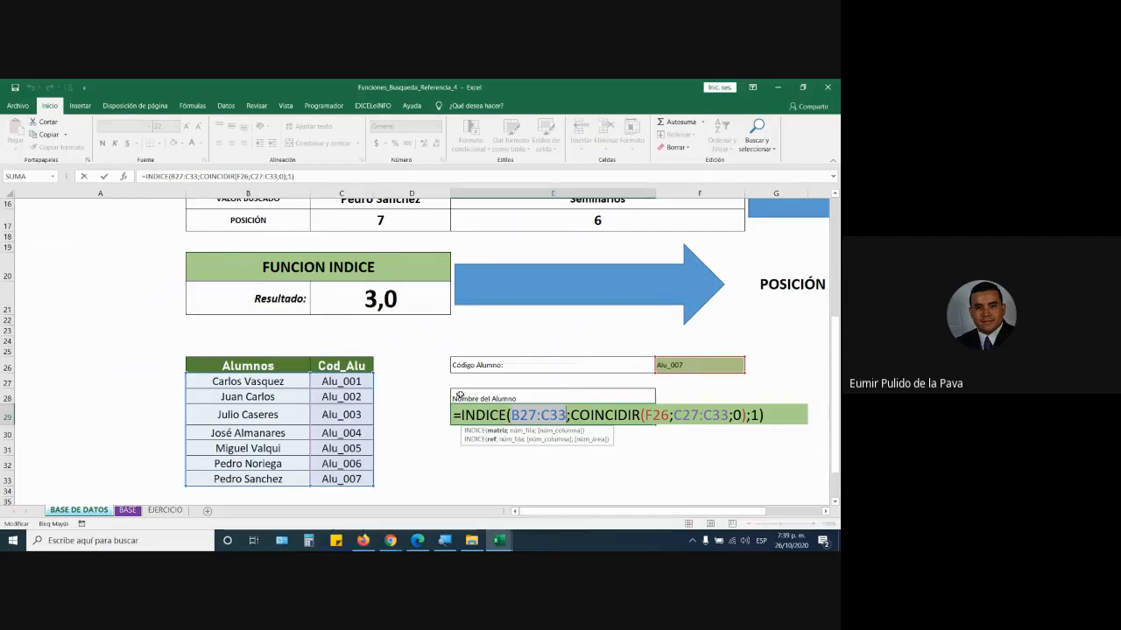
scroll(326, 366, "up", 4)
scroll(383, 417, "up", 1)
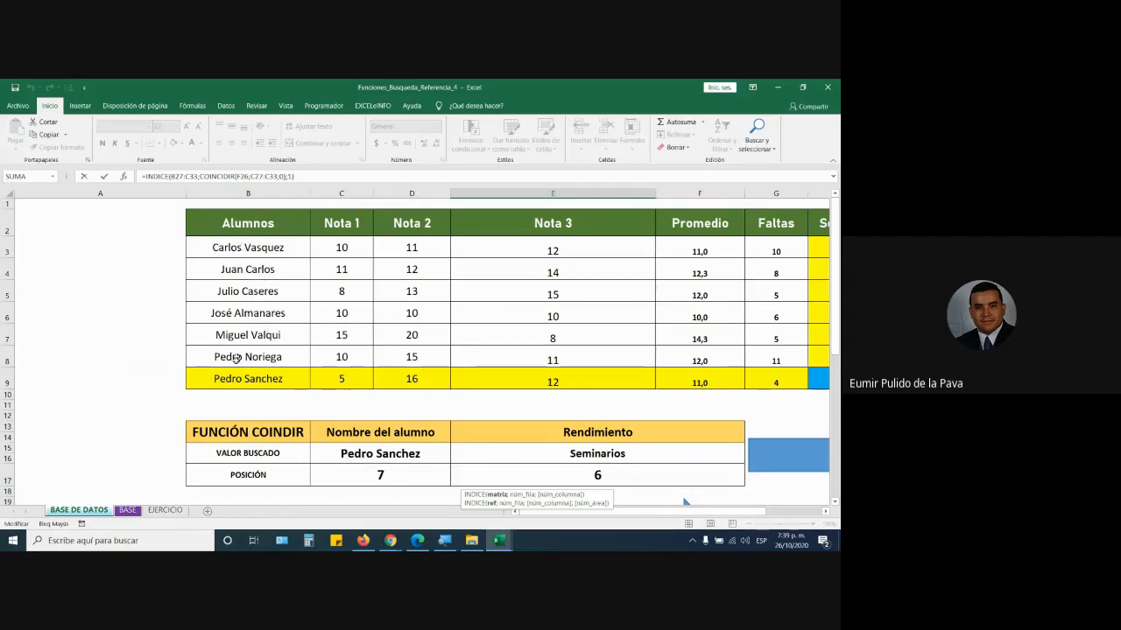
- Check the Google Meet call, return to Excel, and commit the INDICE formula
scroll(513, 444, "down", 2)
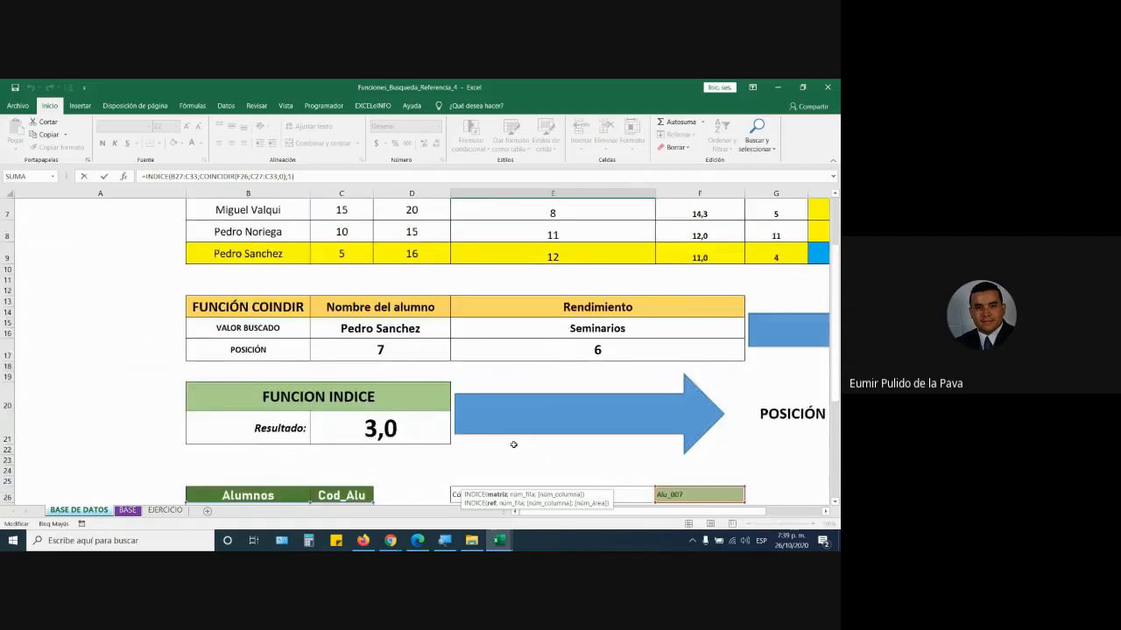
scroll(514, 445, "down", 4)
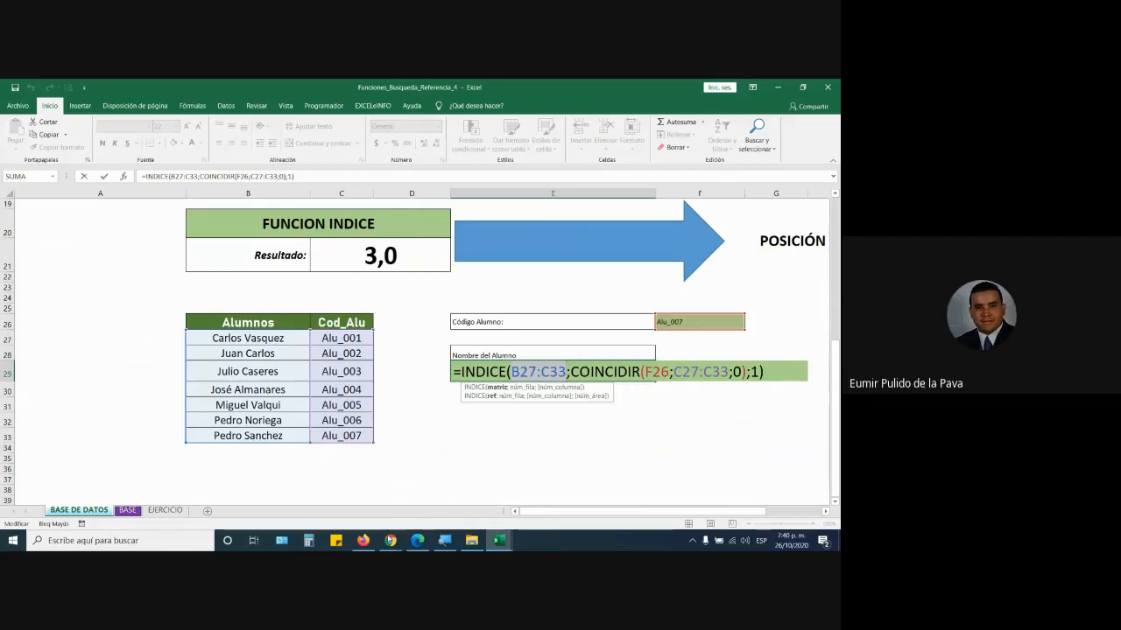
left_click(391, 540)
left_click(351, 510)
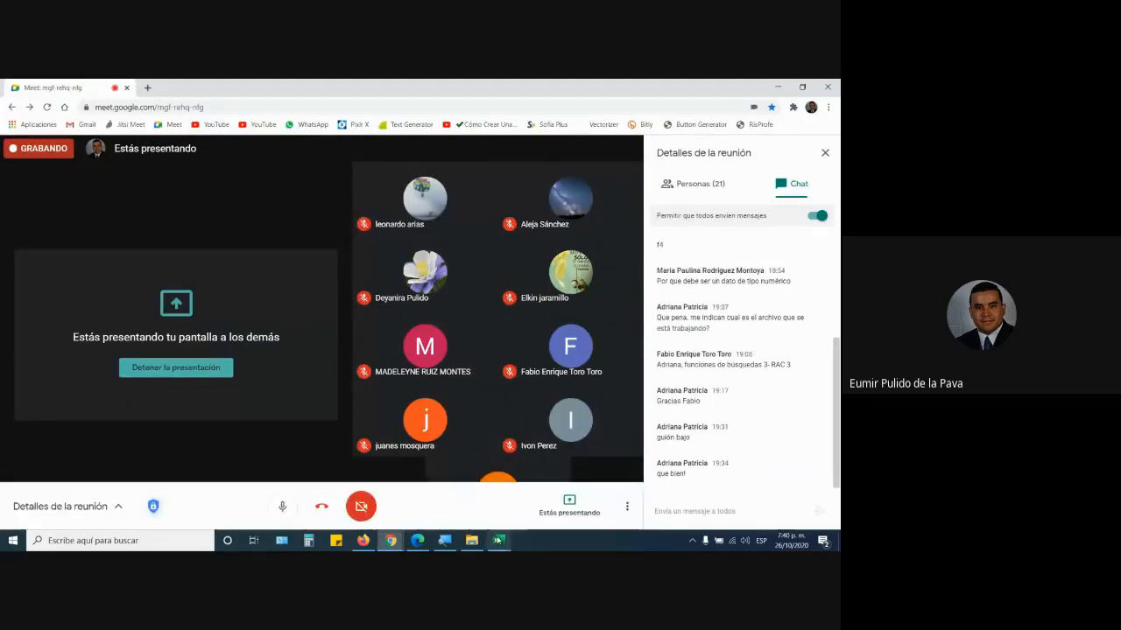
mouse_move(499, 540)
left_click(603, 506)
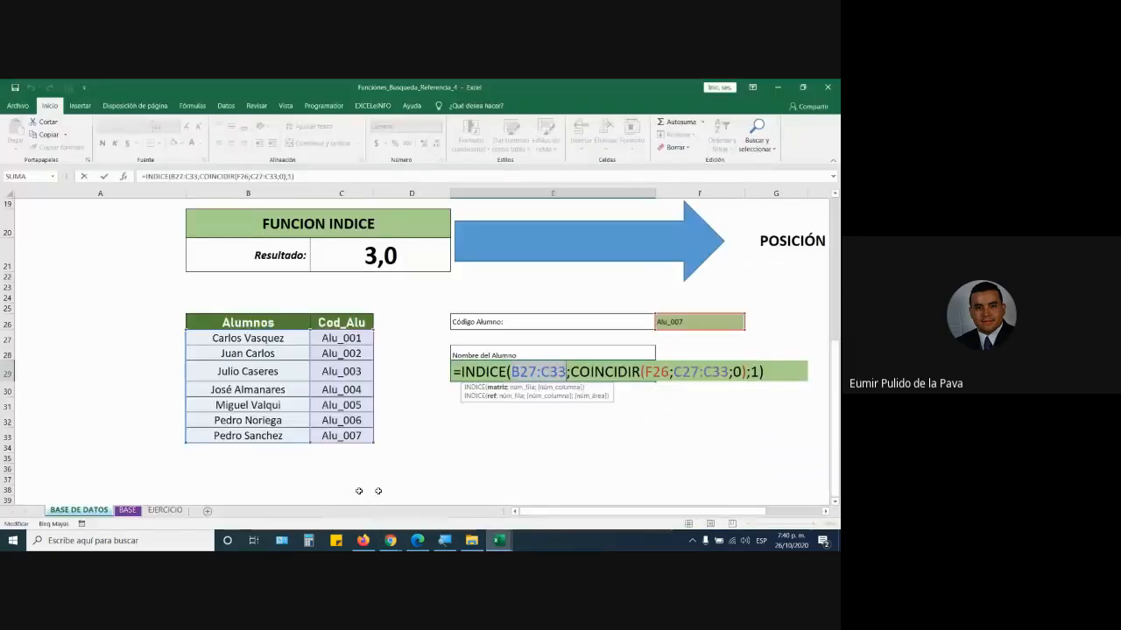
key("Return")
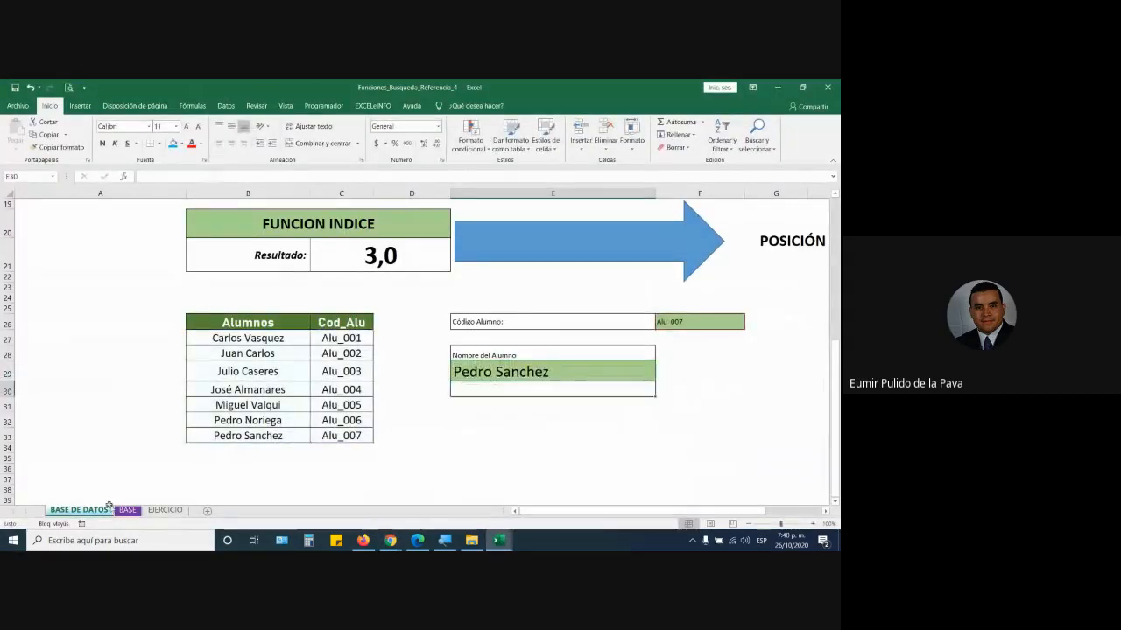
- Open the EJERCICIO sheet and select the CEDULA values in rows 2–19 in Funciones_Busqueda_Referencia_3
left_click(165, 509)
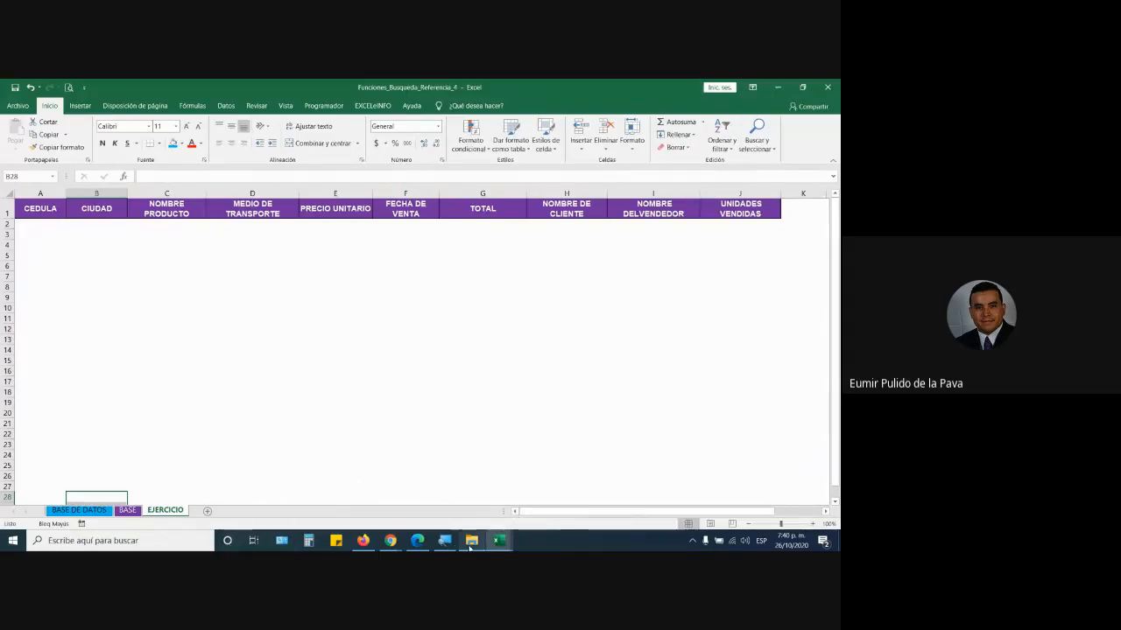
left_click(501, 540)
left_click(405, 493)
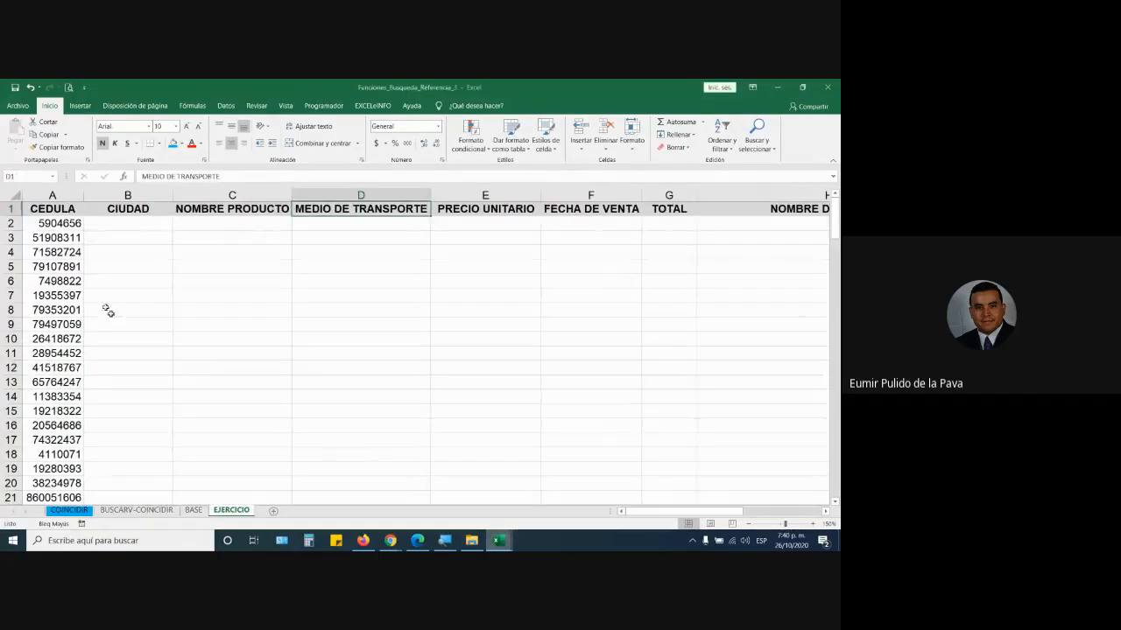
left_click_drag(49, 223, 46, 469)
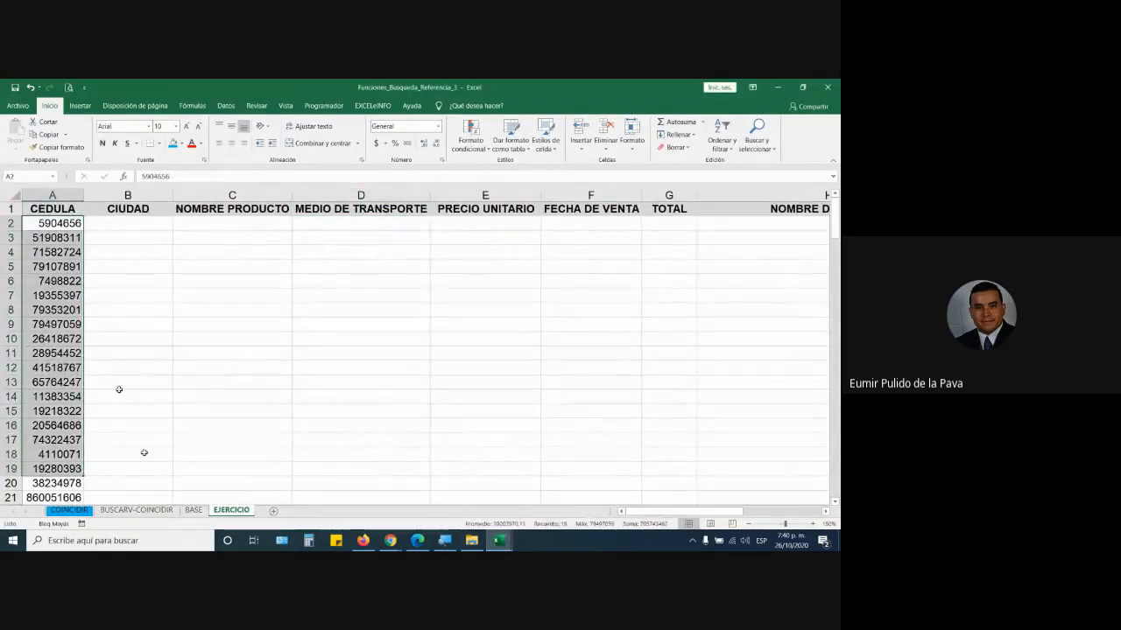
- In Funciones_Busqueda_Referencia_2, select columns B–D, then view its BASE sheet
left_click(499, 542)
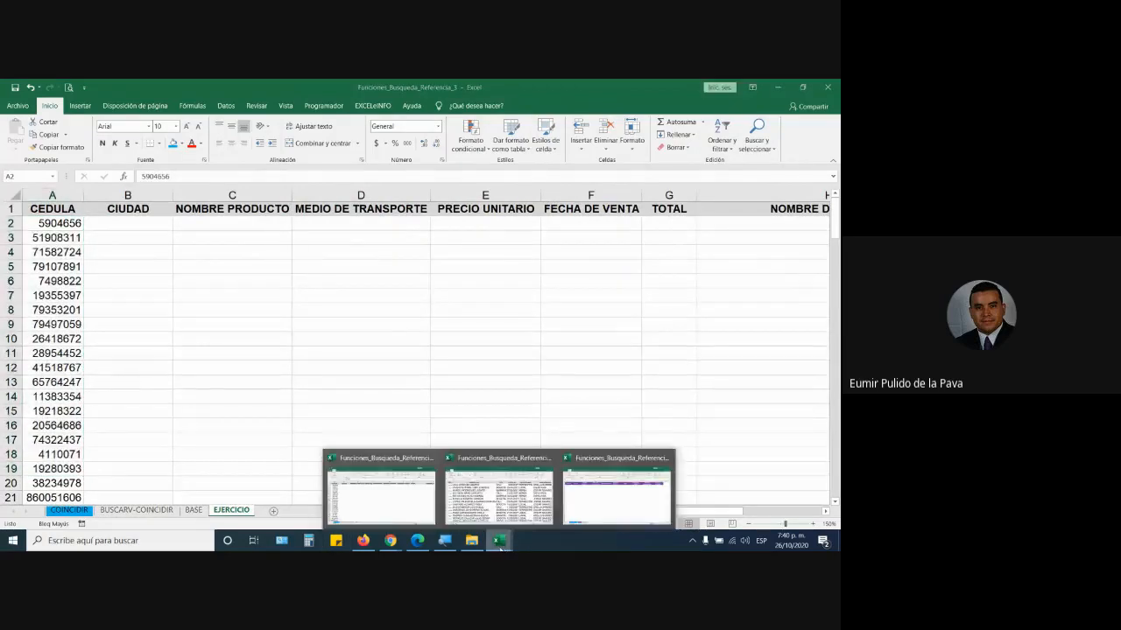
left_click(478, 518)
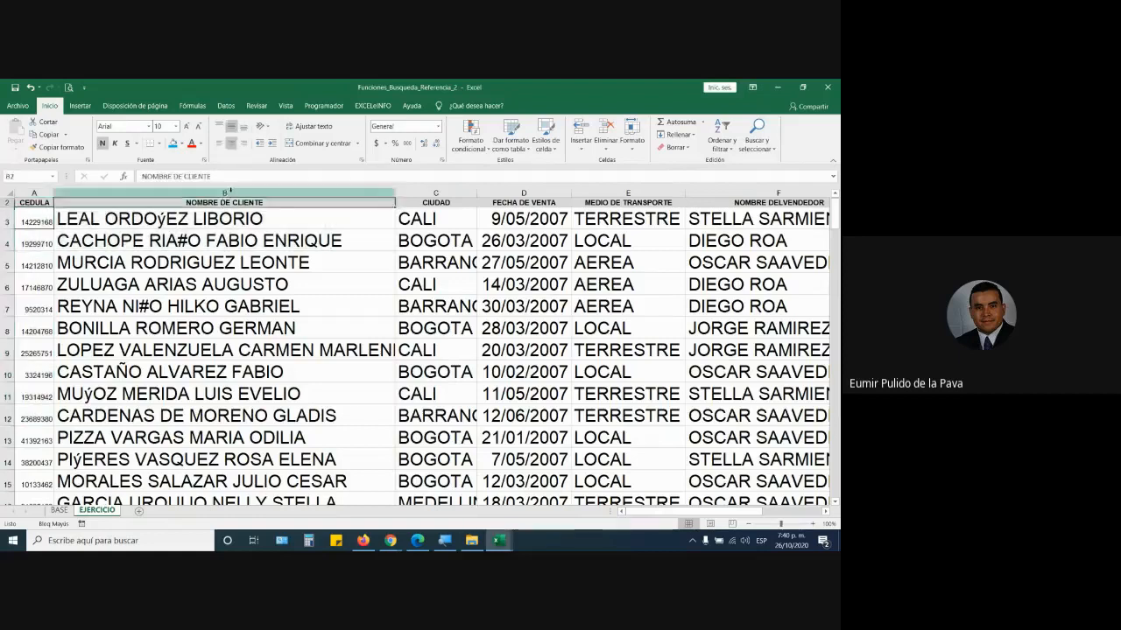
left_click(385, 192)
left_click(435, 193)
left_click(523, 193)
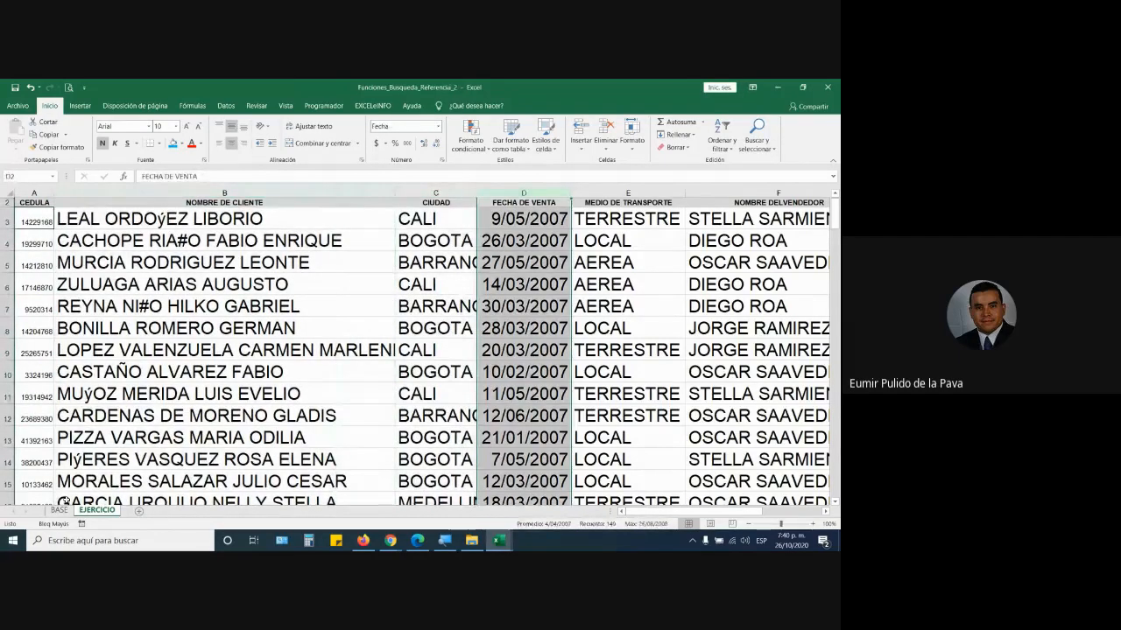
left_click(59, 510)
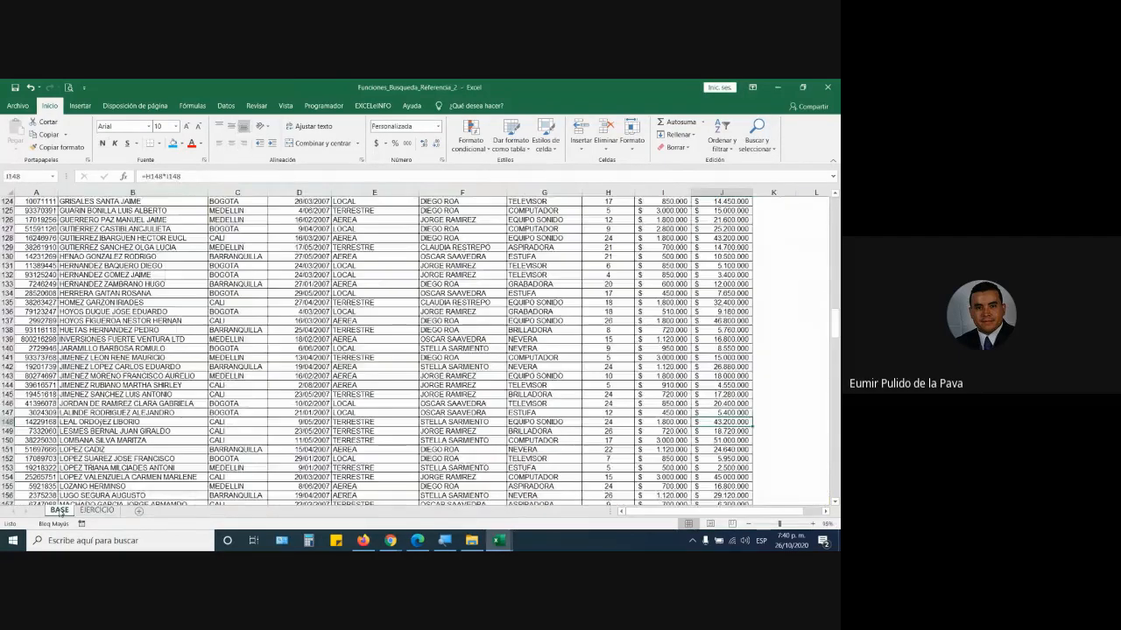
scroll(161, 318, "up", 20)
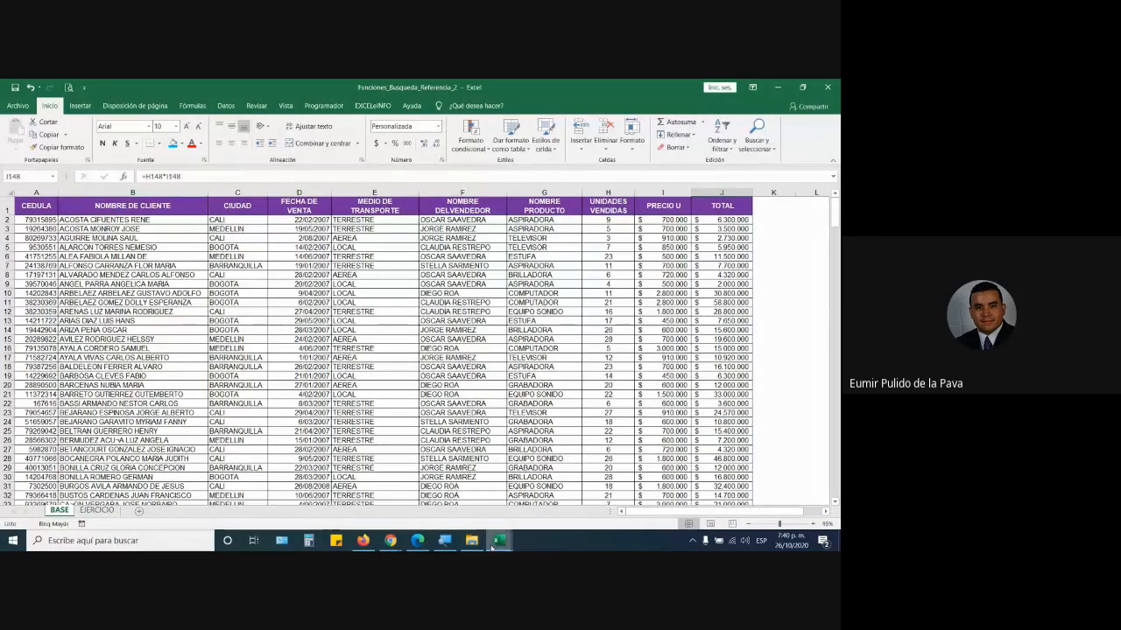
mouse_move(496, 542)
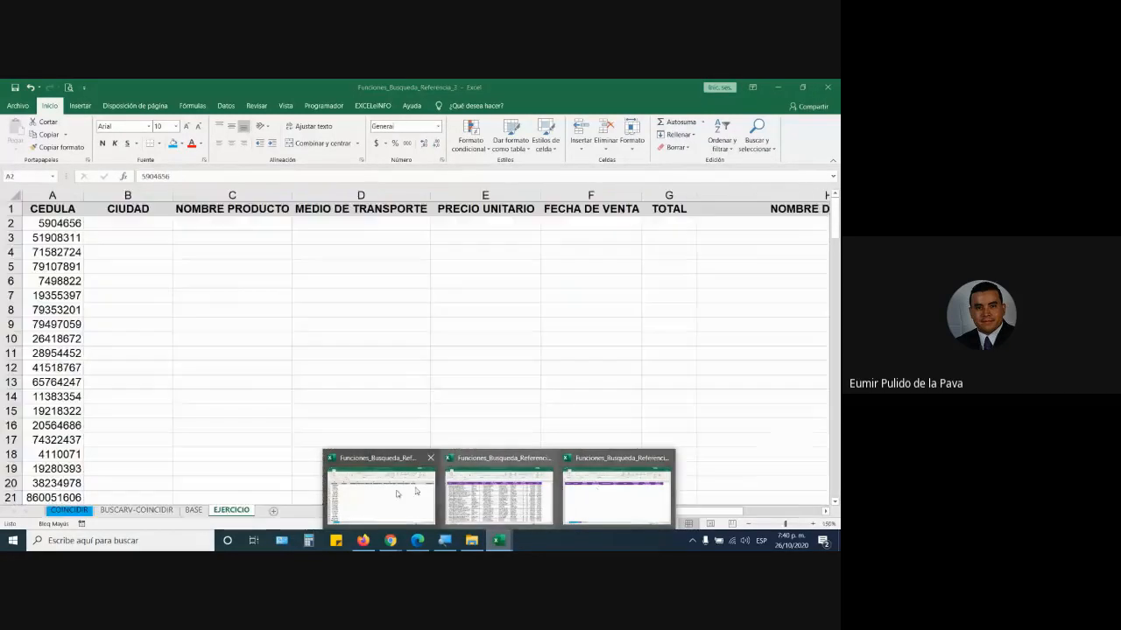
- Review the EJERCICIO headers CIUDAD through PRECIO UNITARIO in Funciones_Busqueda_Referencia_3
left_click(386, 502)
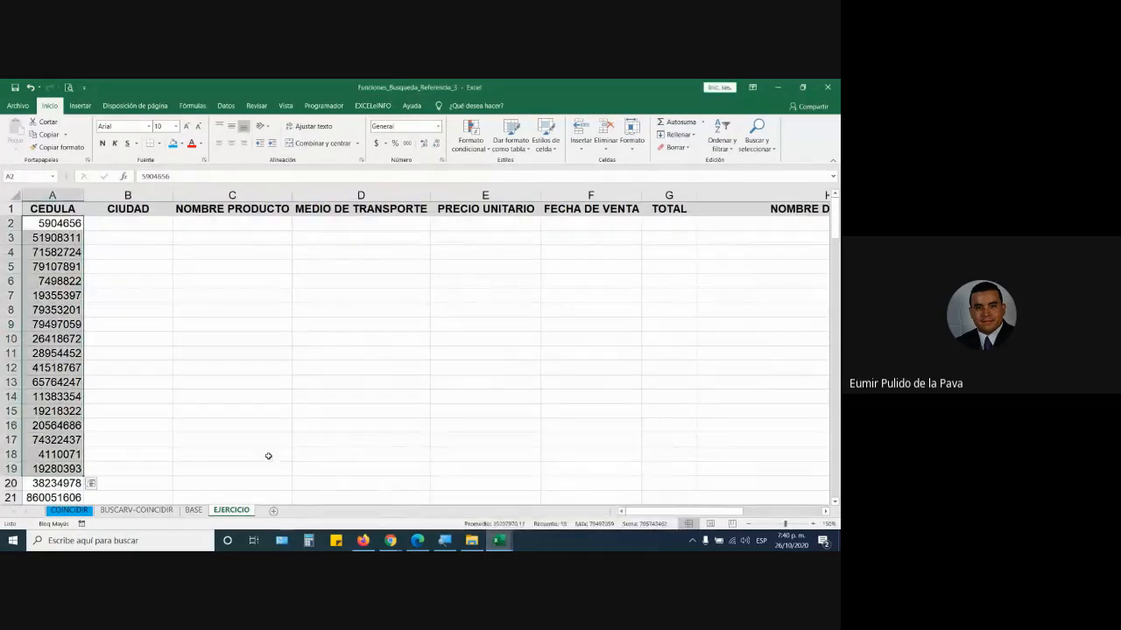
left_click(164, 208)
left_click(238, 209)
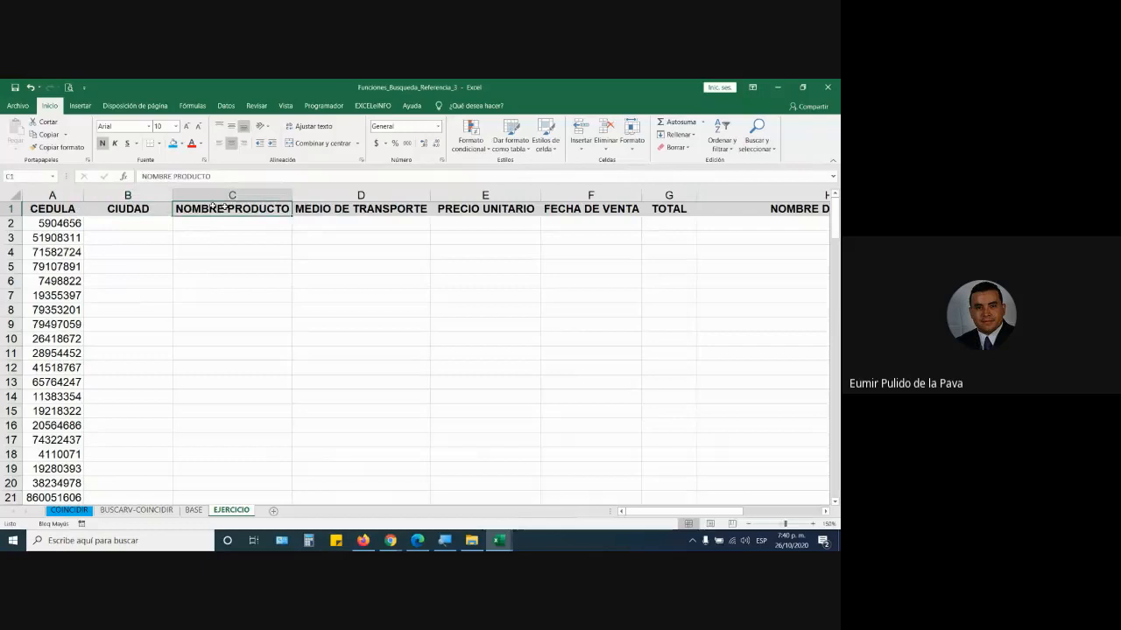
left_click(315, 207)
key("Right")
left_click(143, 210)
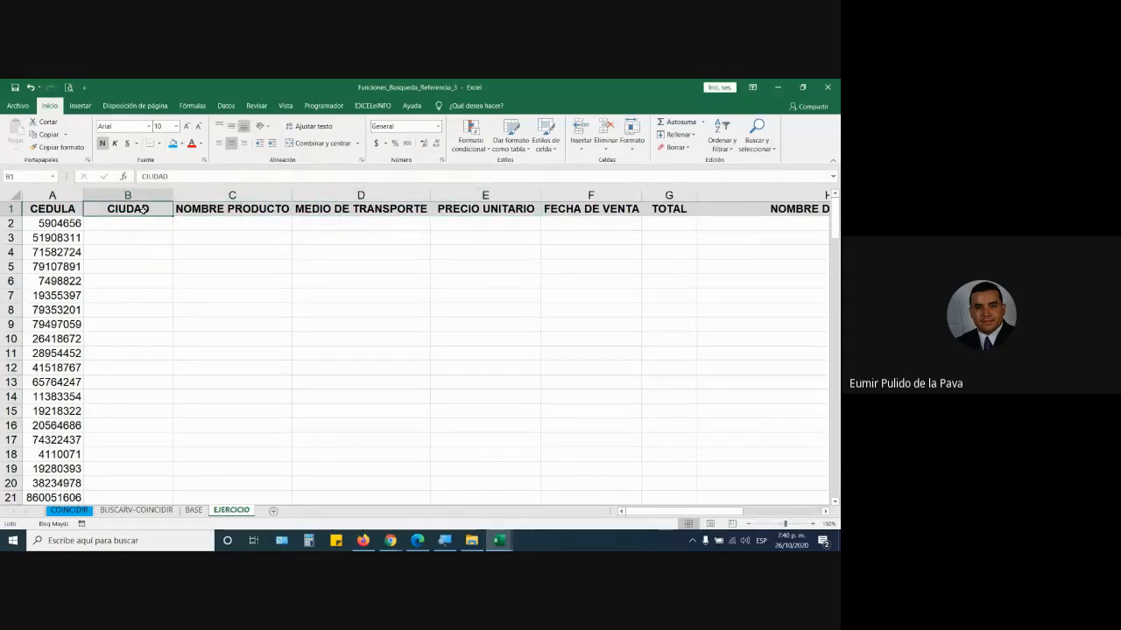
left_click(192, 511)
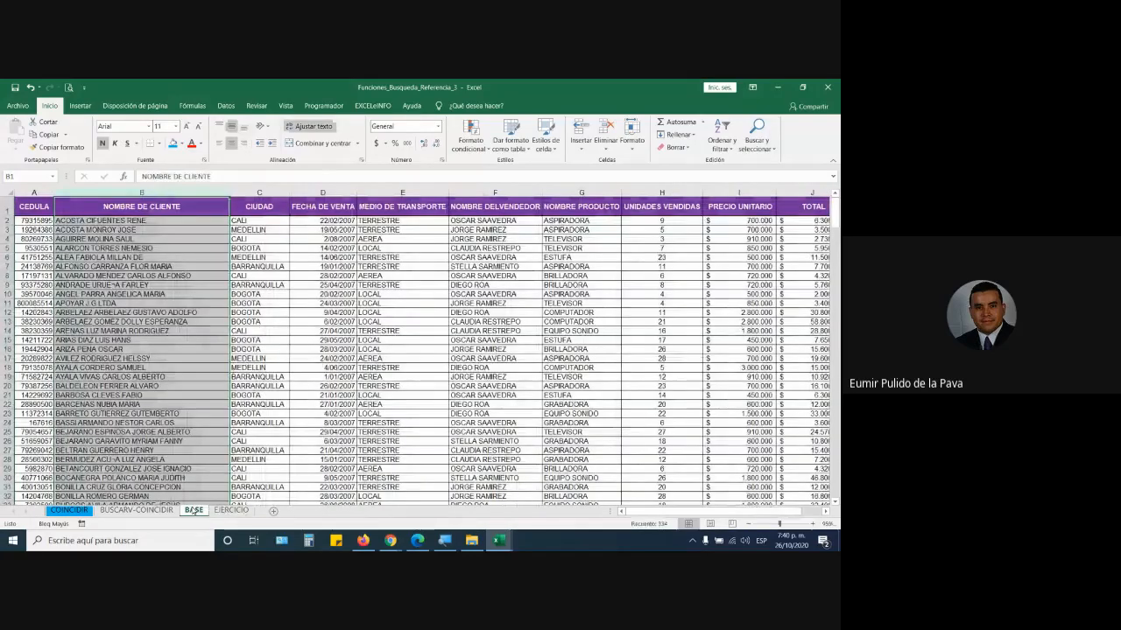
left_click(231, 510)
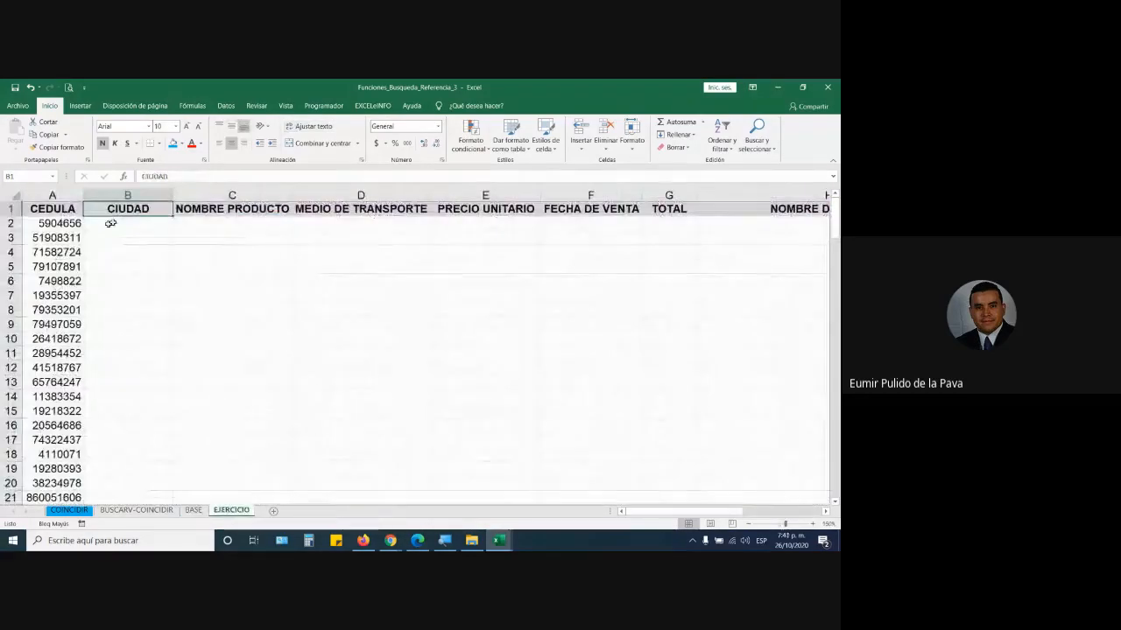
left_click(151, 223)
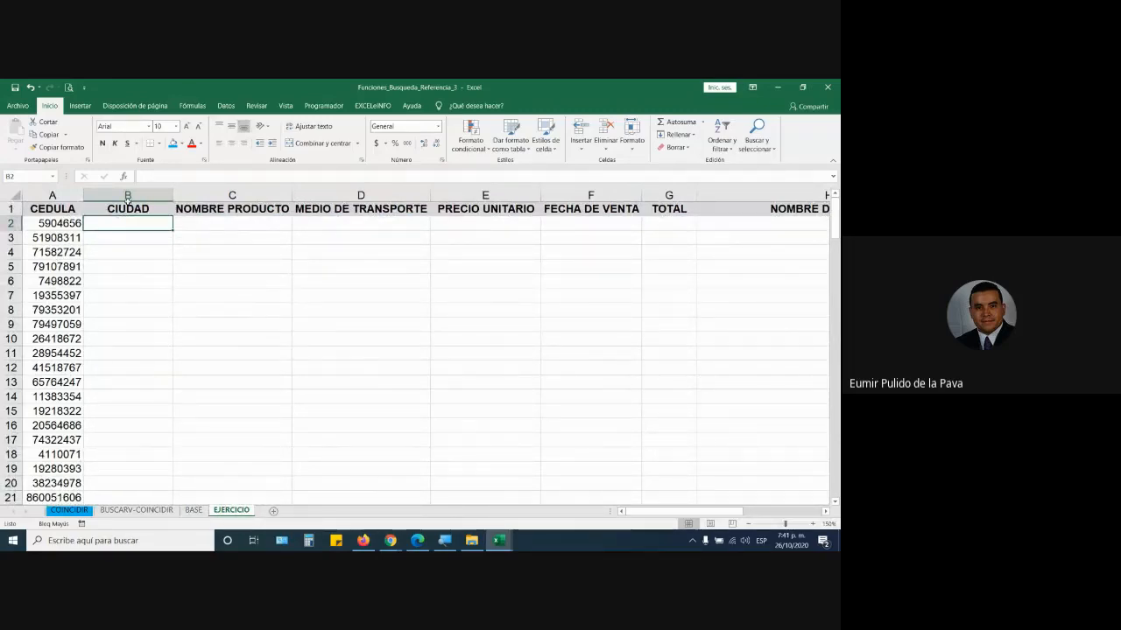
left_click(137, 208)
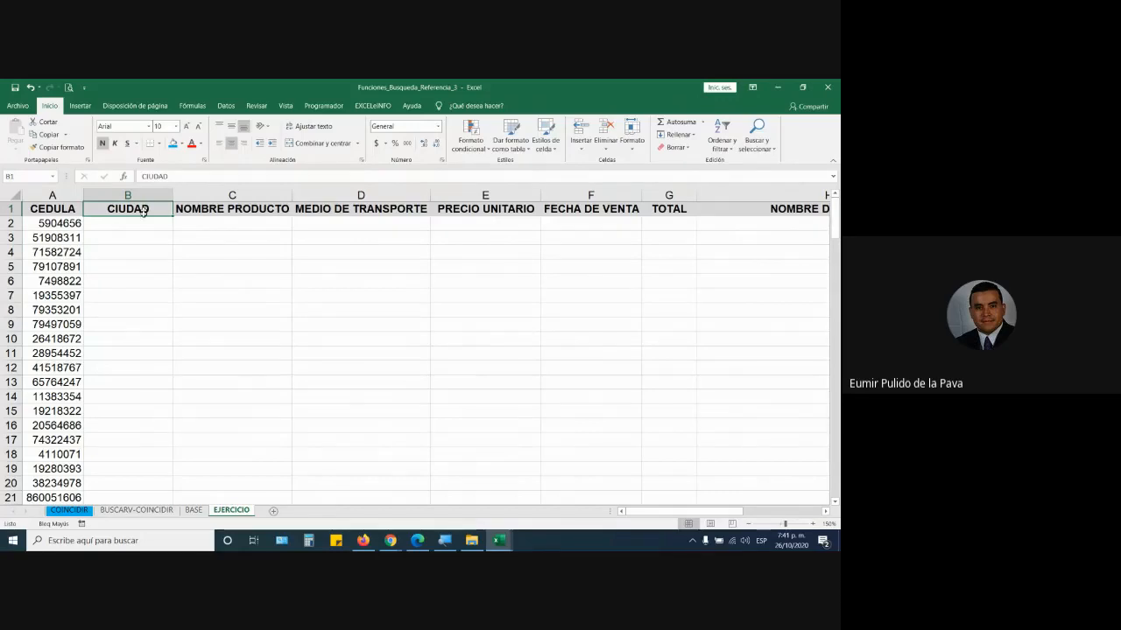
left_click(143, 224)
- Compare the BASE sheets of Referencia_4 and Referencia_2, noting where the CEDULA column sits
mouse_move(499, 540)
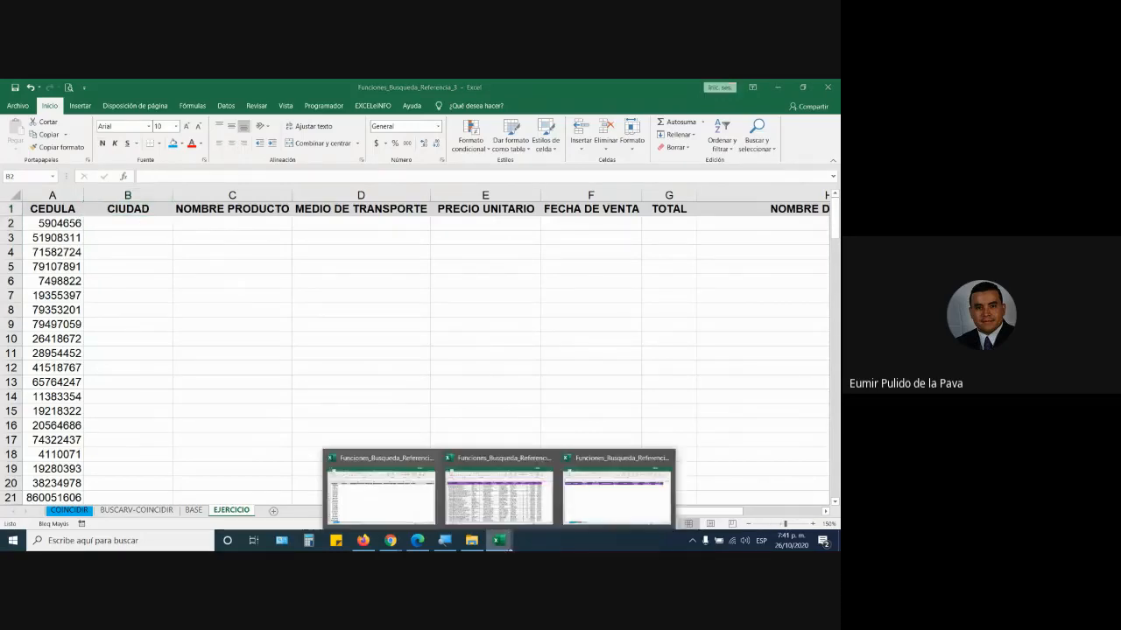
left_click(579, 503)
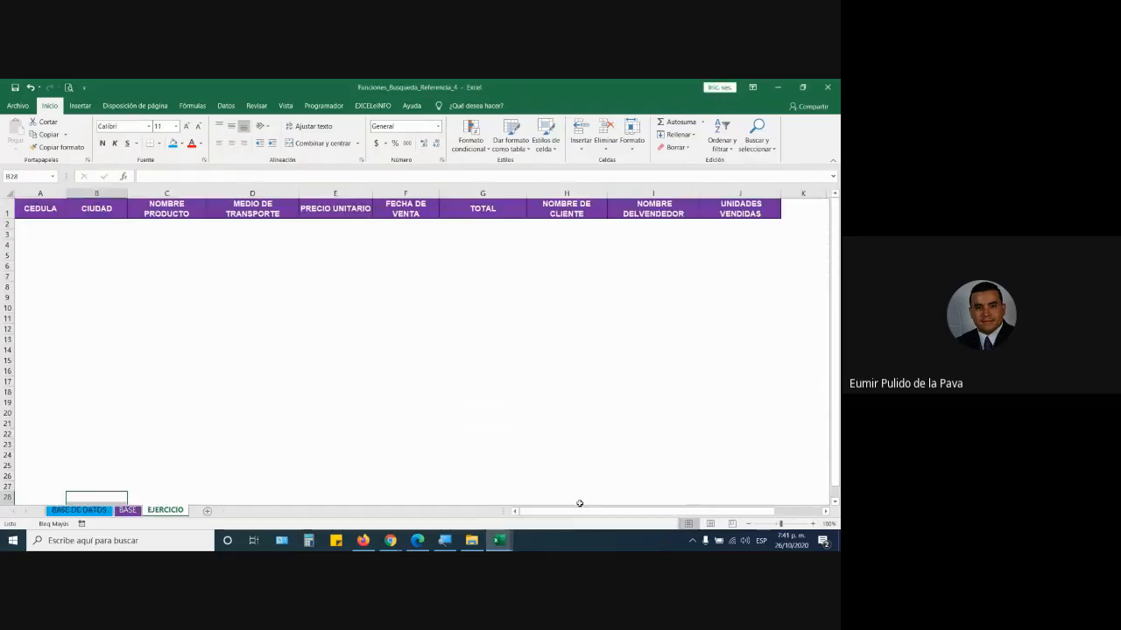
left_click(133, 511)
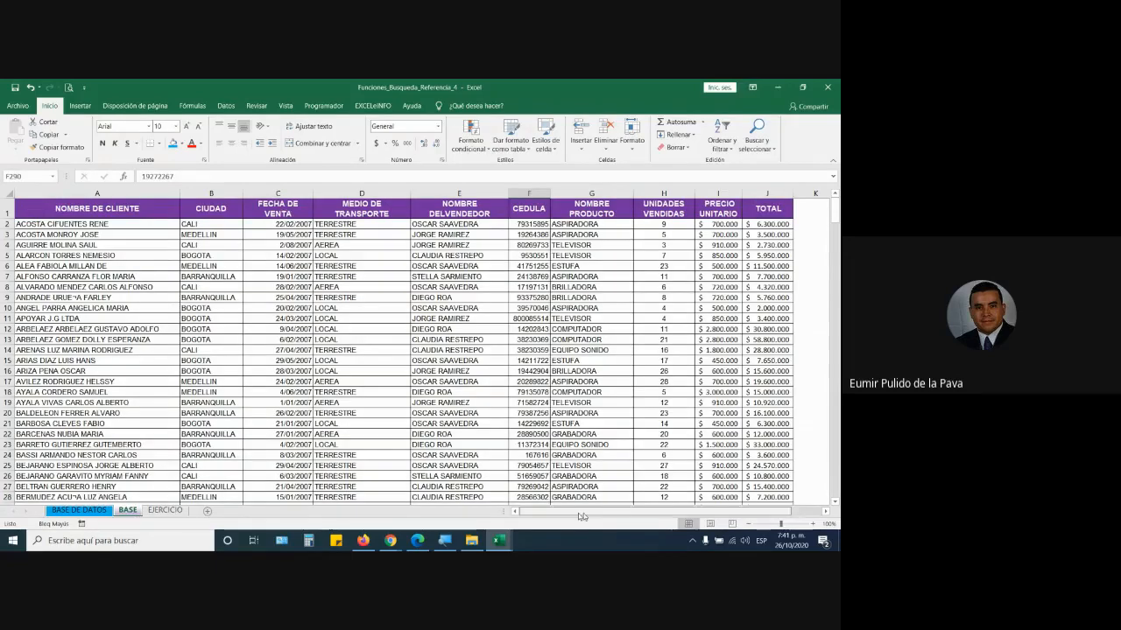
left_click(531, 193)
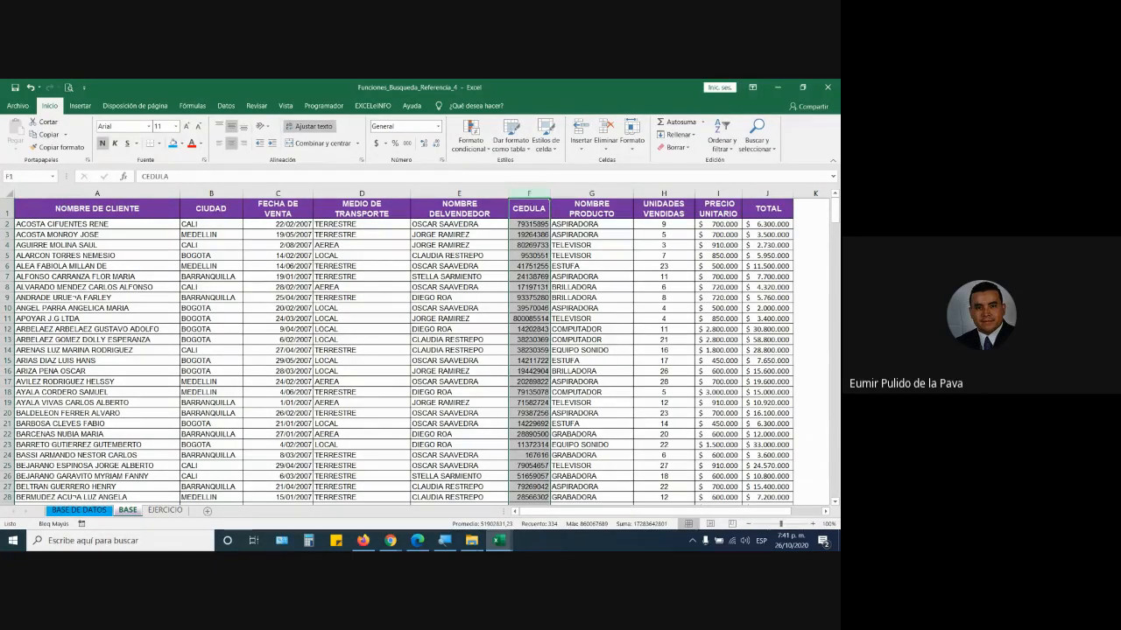
left_click(504, 544)
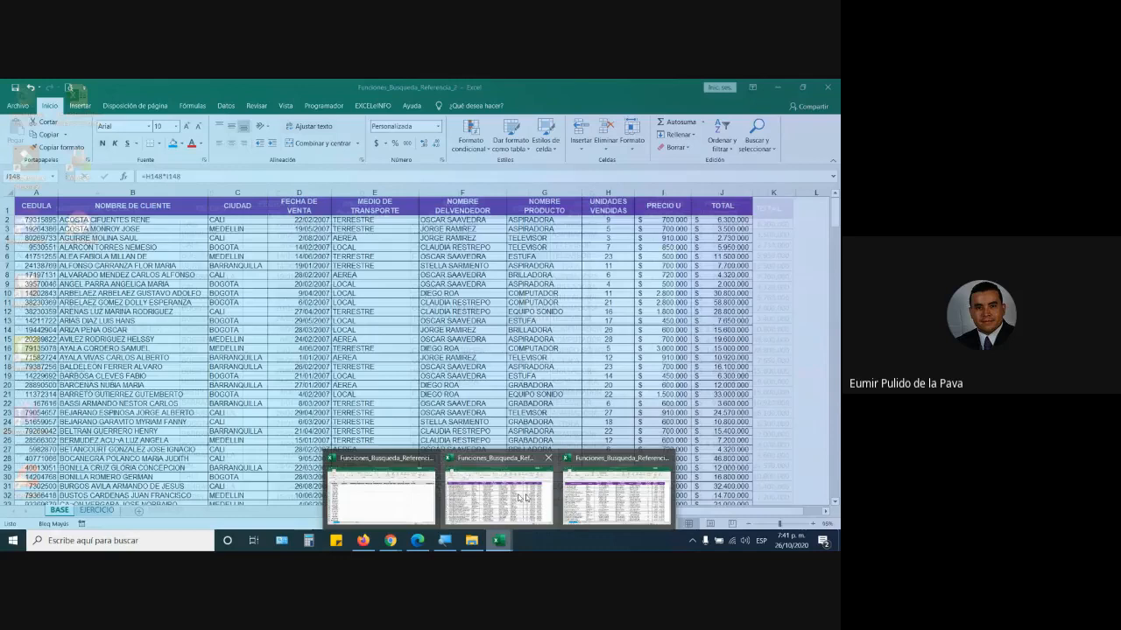
left_click(526, 498)
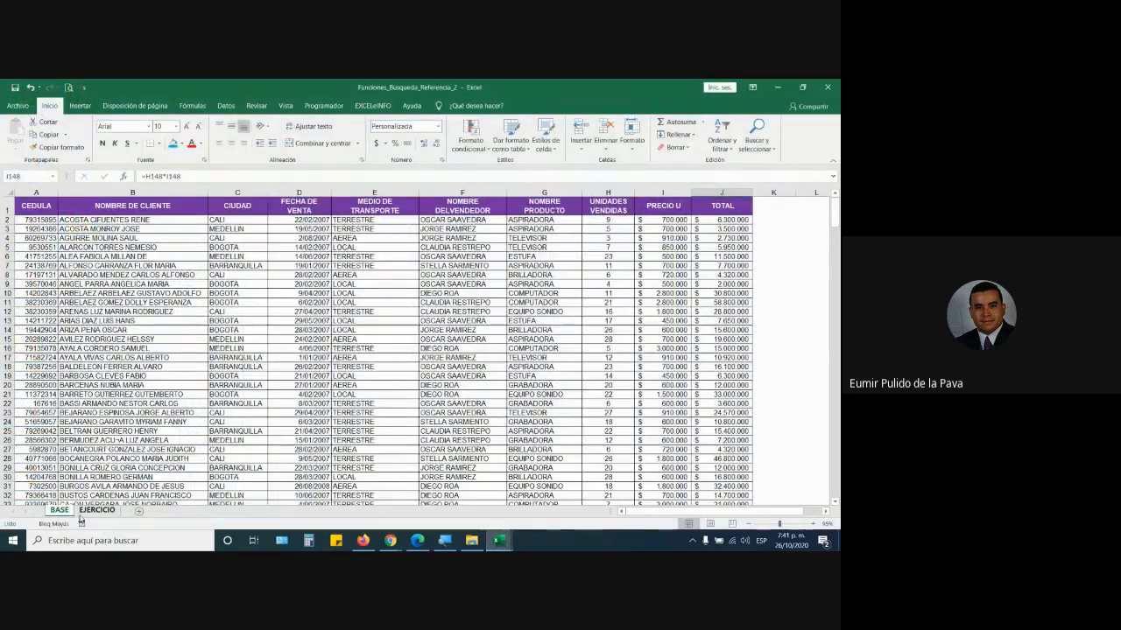
left_click(59, 510)
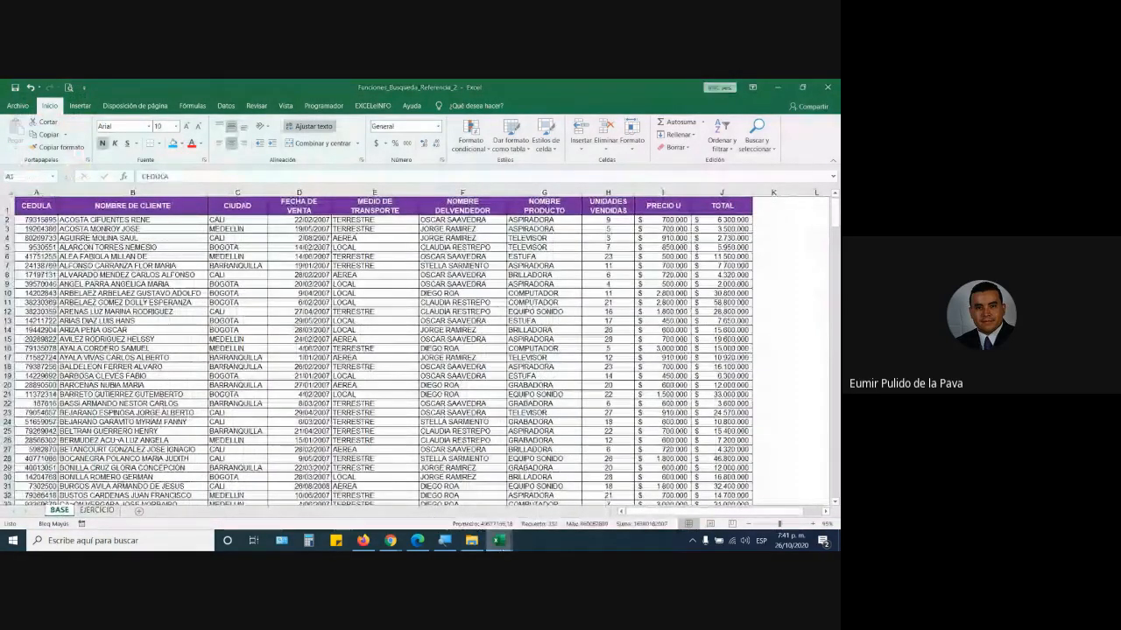
mouse_move(499, 540)
left_click(388, 473)
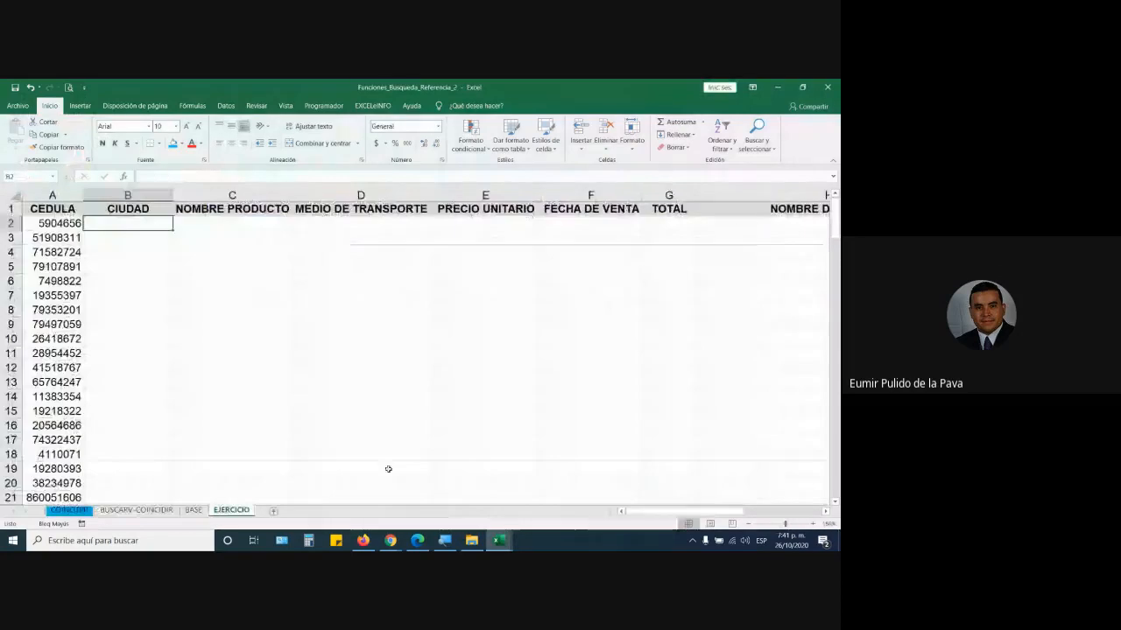
left_click(199, 513)
left_click(34, 193)
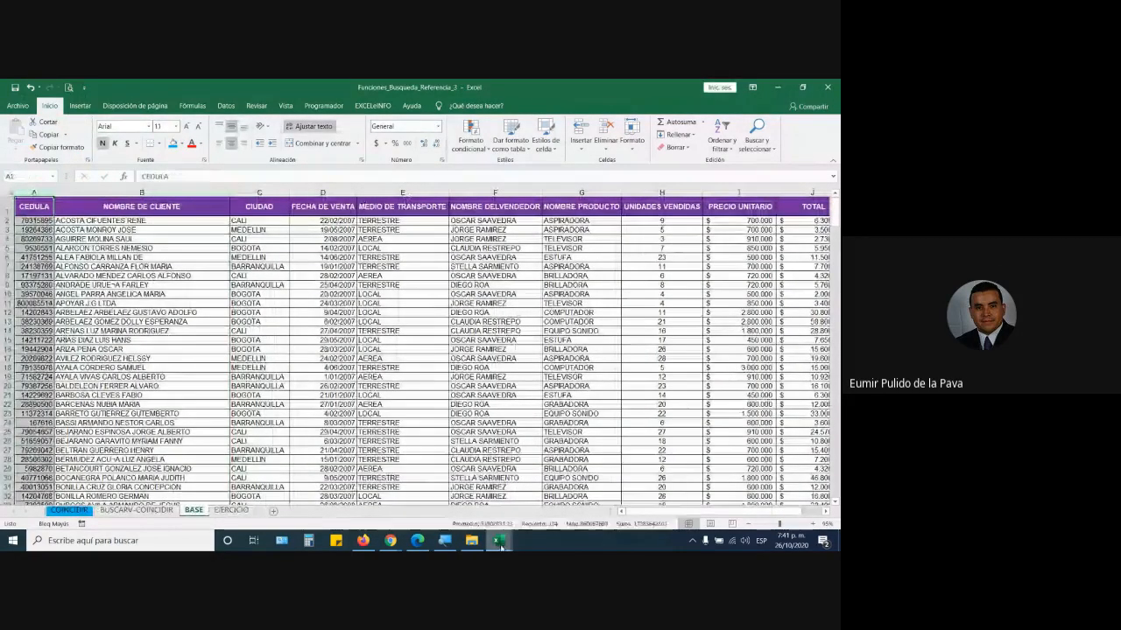
- Select the empty cells under the EJERCICIO headers in Funciones_Busqueda_Referencia_4
mouse_move(499, 541)
left_click(491, 495)
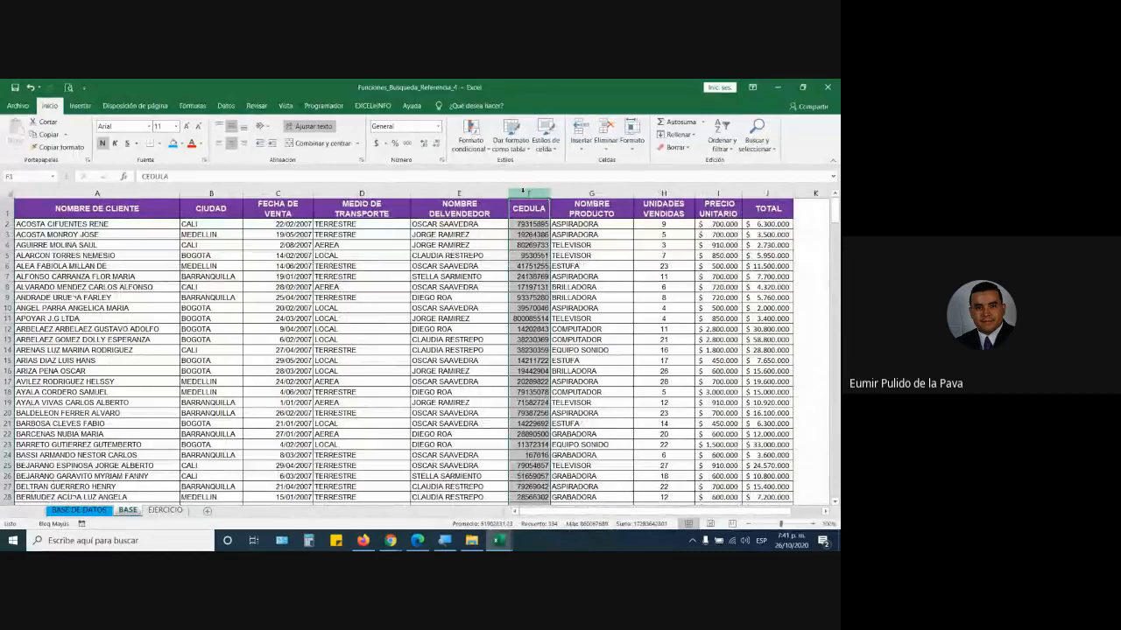
left_click(165, 510)
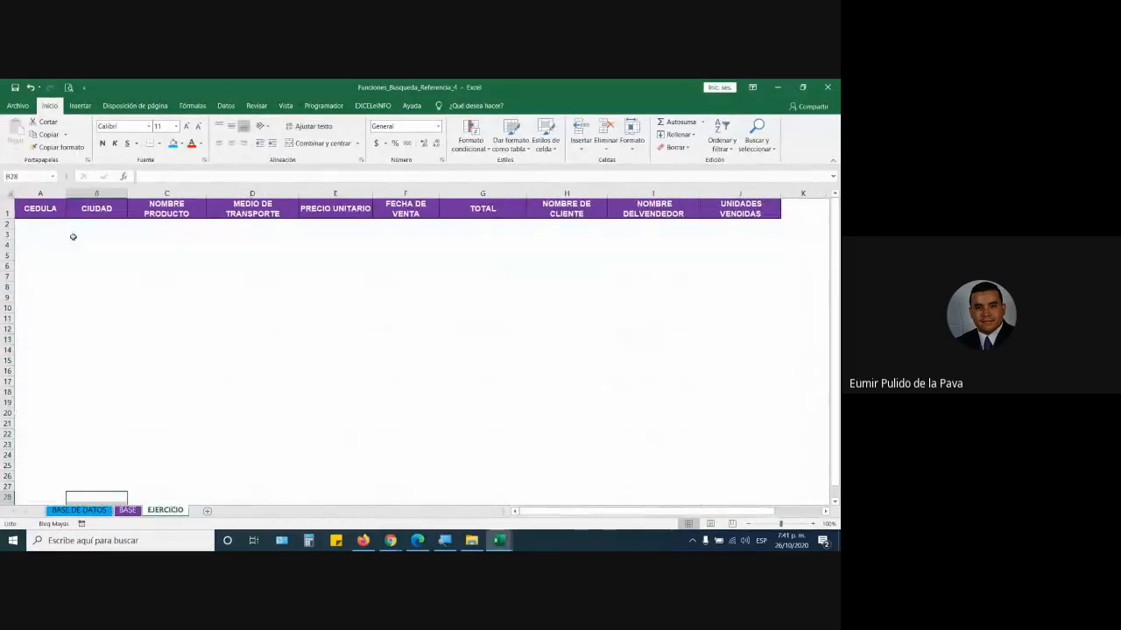
left_click(41, 223)
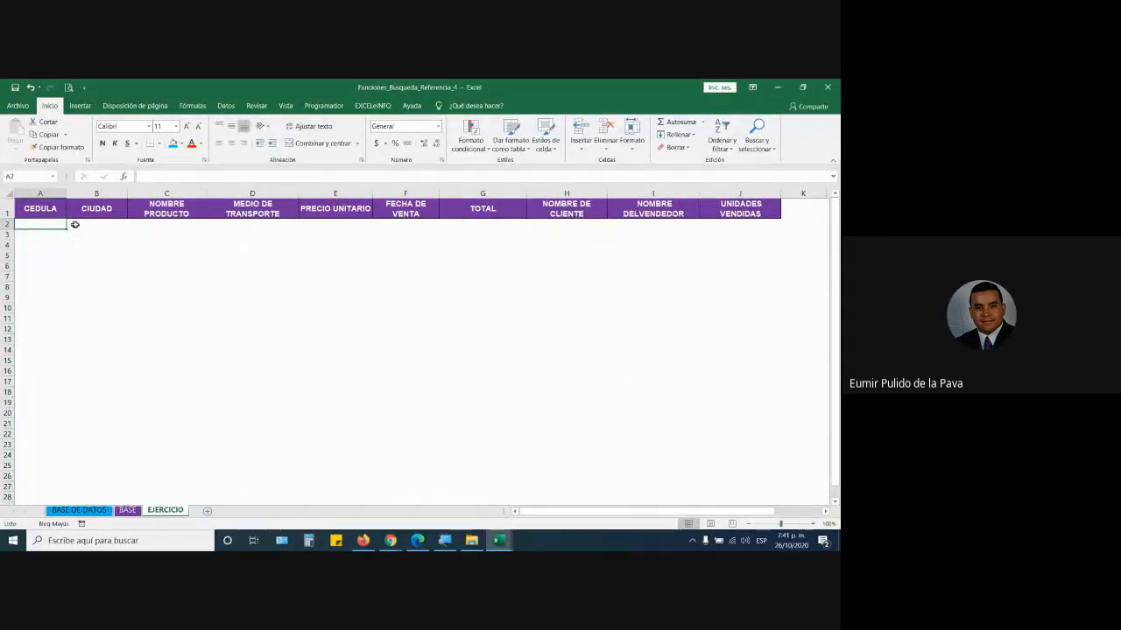
left_click_drag(72, 223, 754, 227)
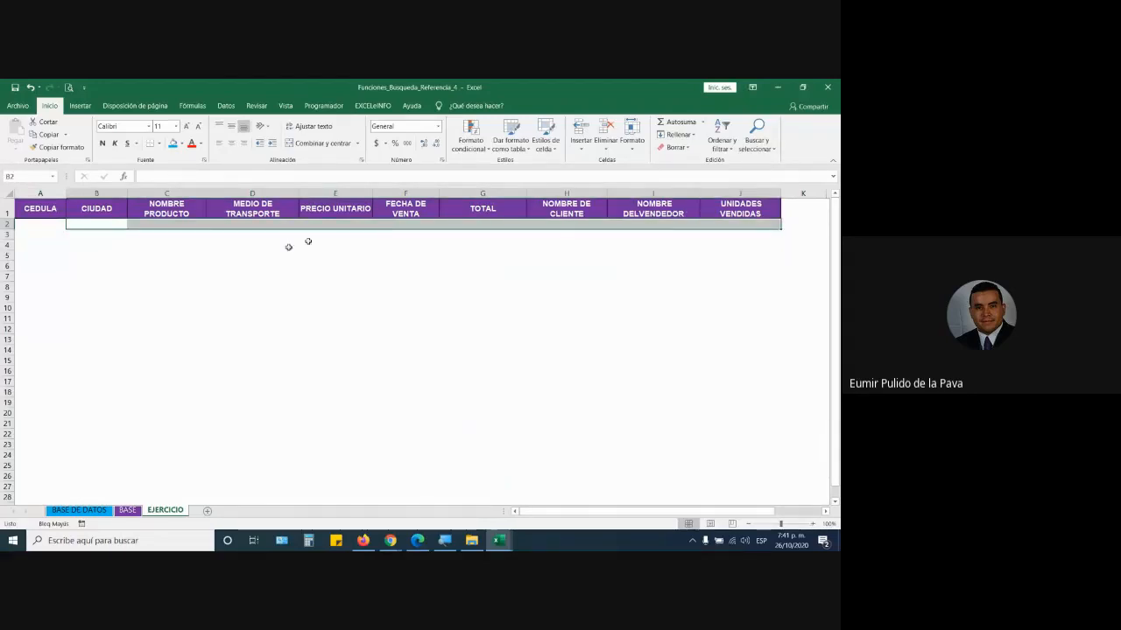
- Cut the CEDULA column F on BASE and insert it as column A
left_click(128, 511)
left_click(529, 193)
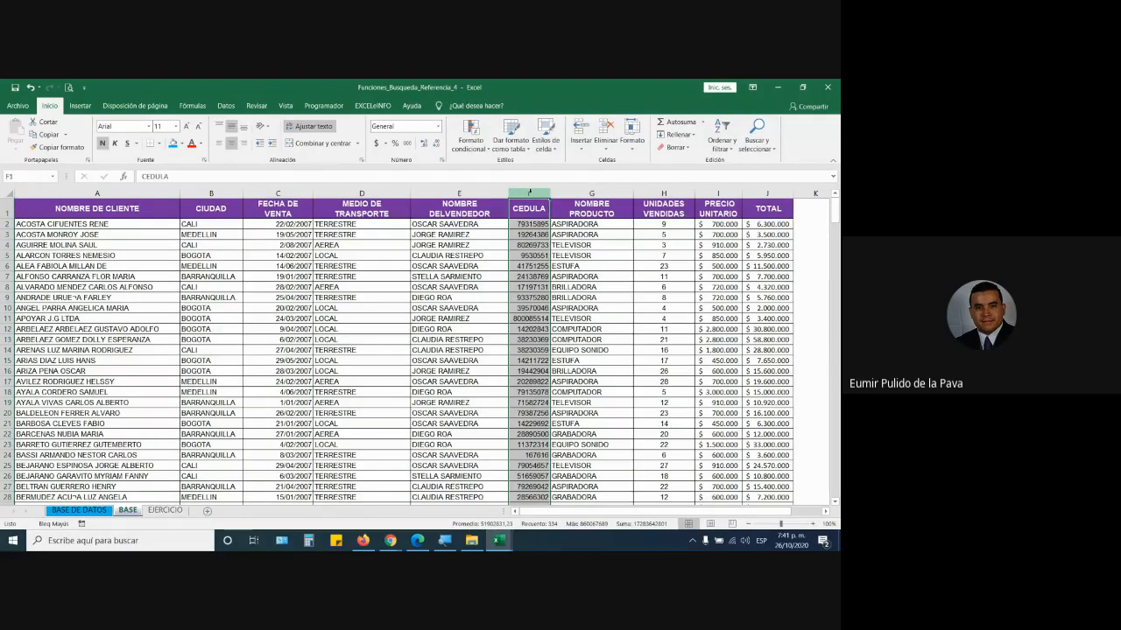
key("ctrl+x")
left_click(74, 193)
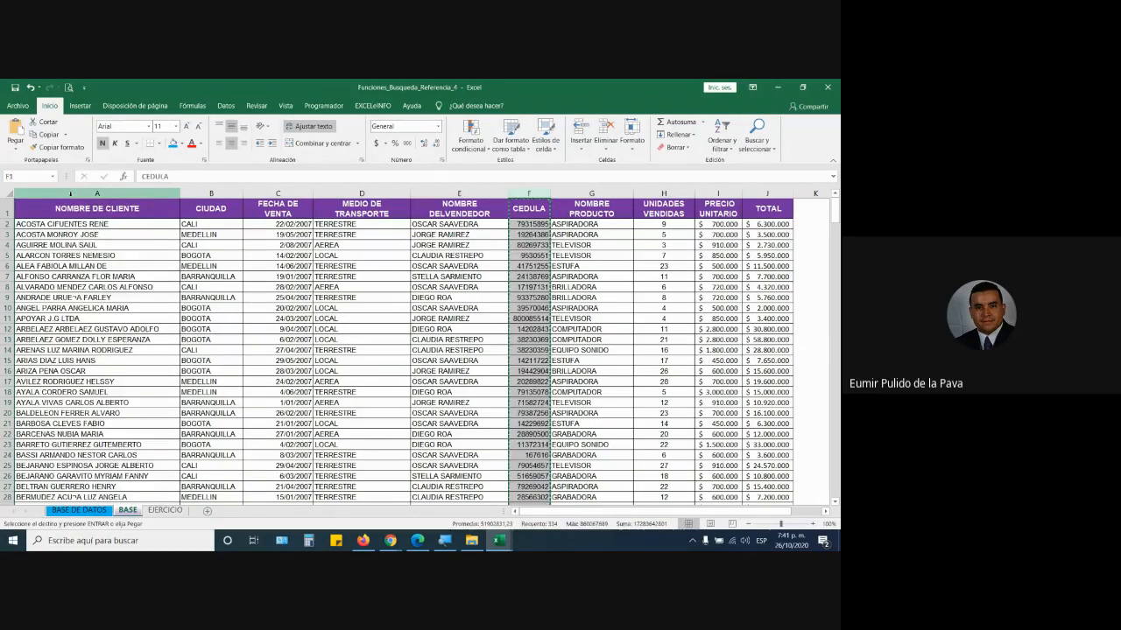
right_click(73, 193)
left_click(115, 277)
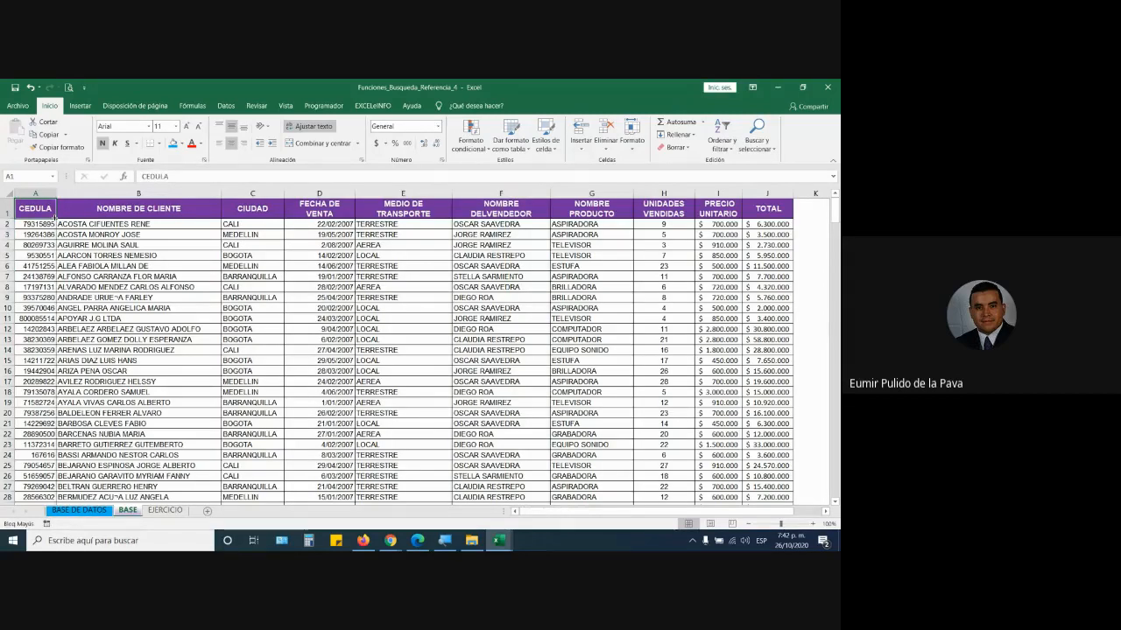
- Review the sales table data and undo the attempted move of the CEDULA column
scroll(515, 434, "down", 4)
left_click(519, 425)
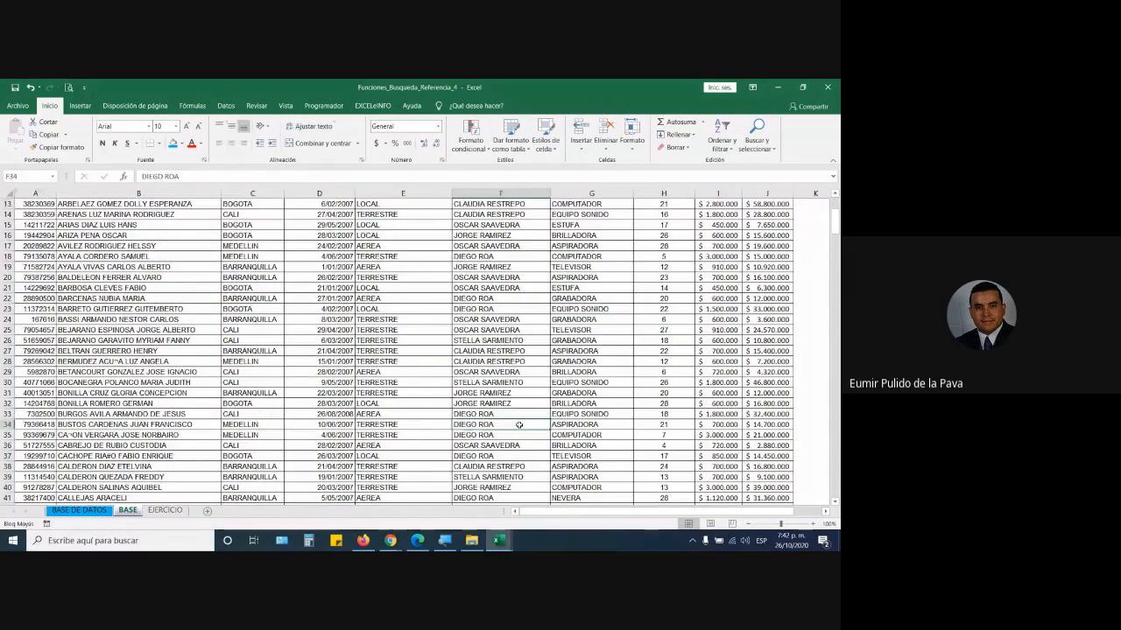
key("ctrl+Down")
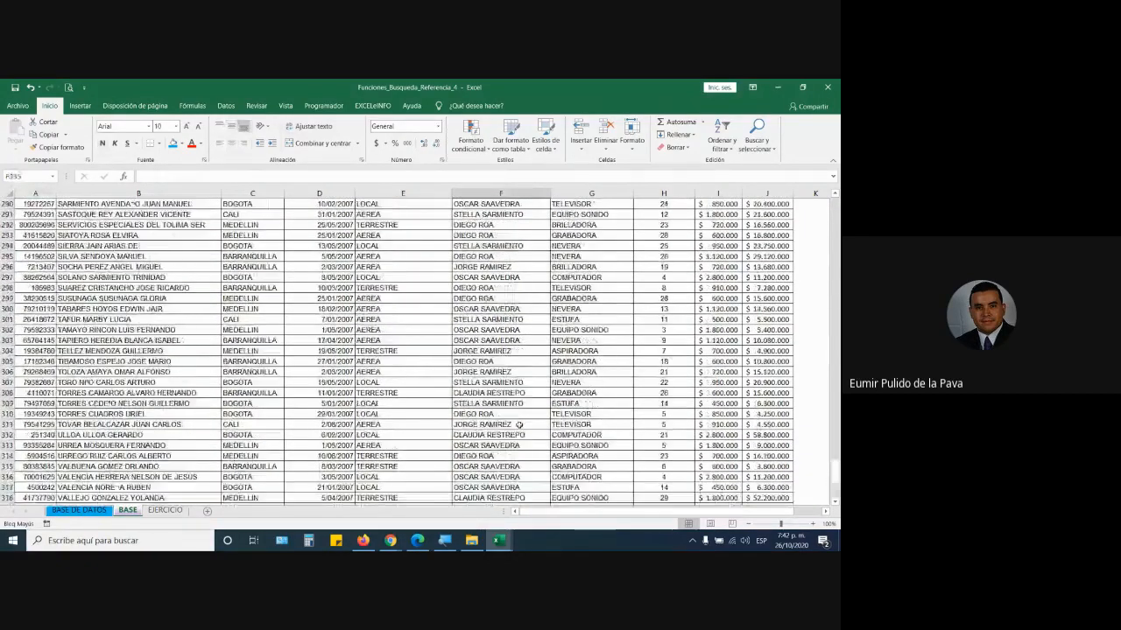
scroll(519, 425, "up", 10)
left_click_drag(836, 444, 837, 206)
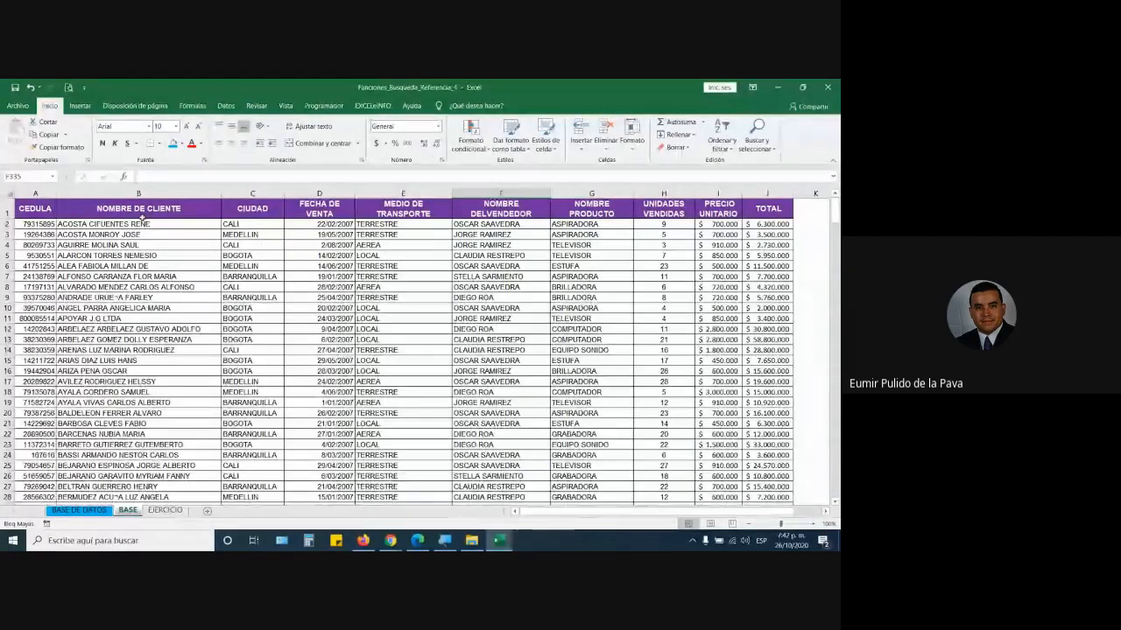
left_click_drag(33, 193, 139, 194)
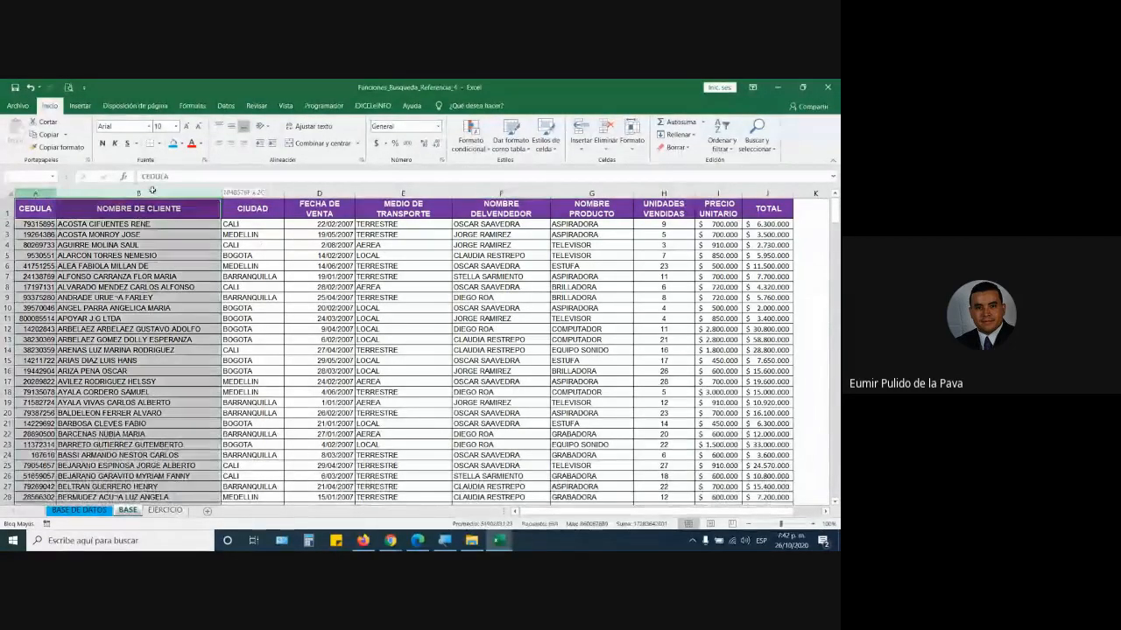
left_click(39, 192)
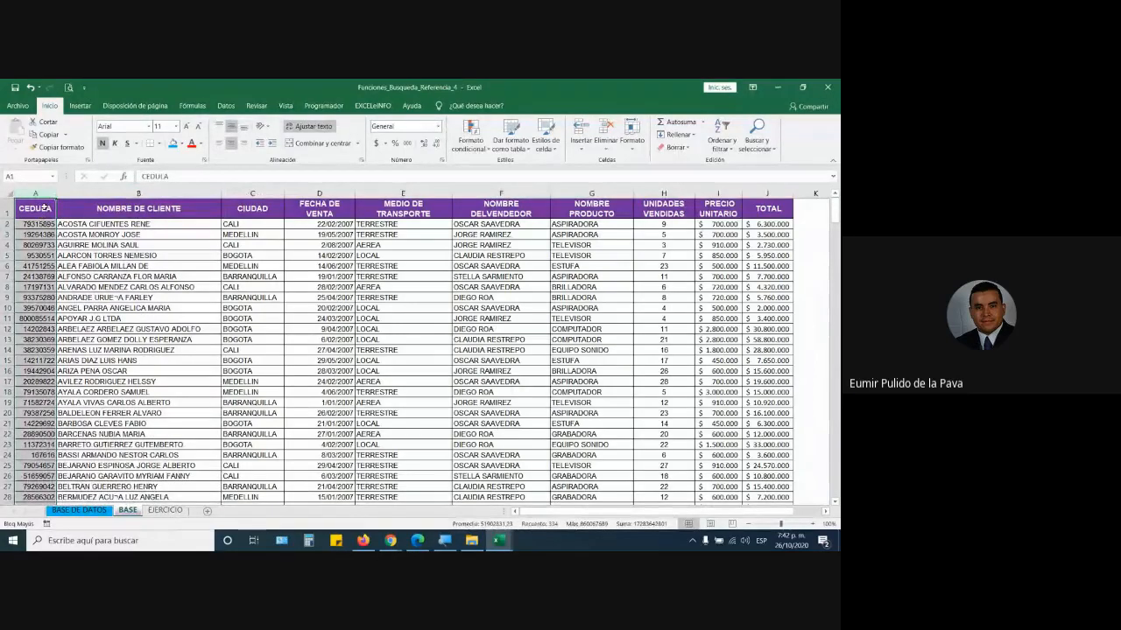
key("ctrl+z")
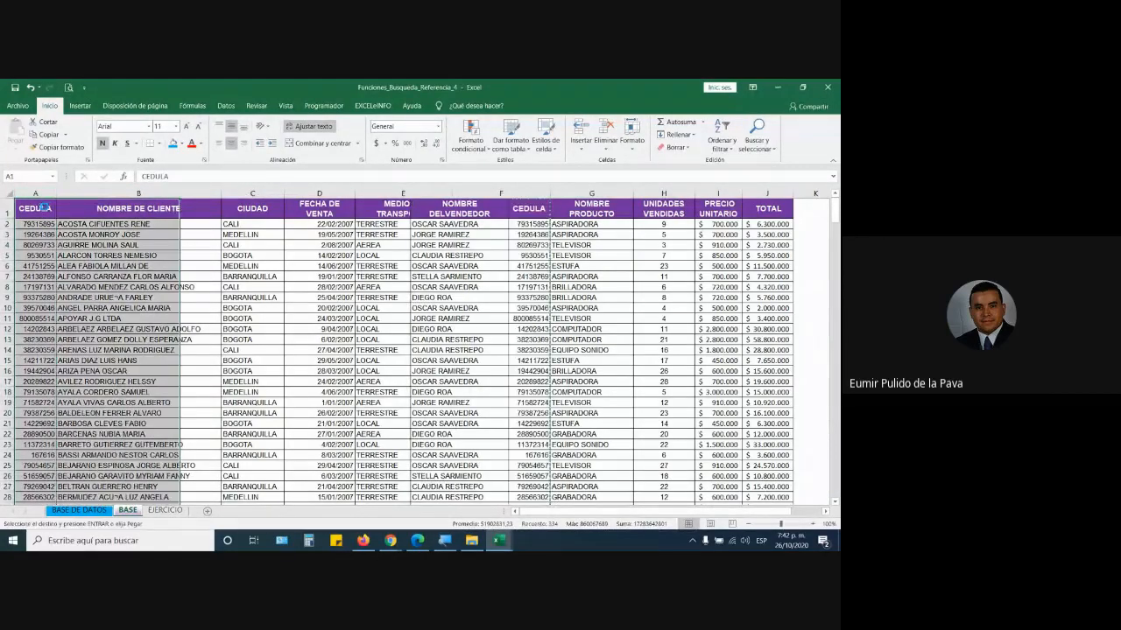
left_click(132, 297)
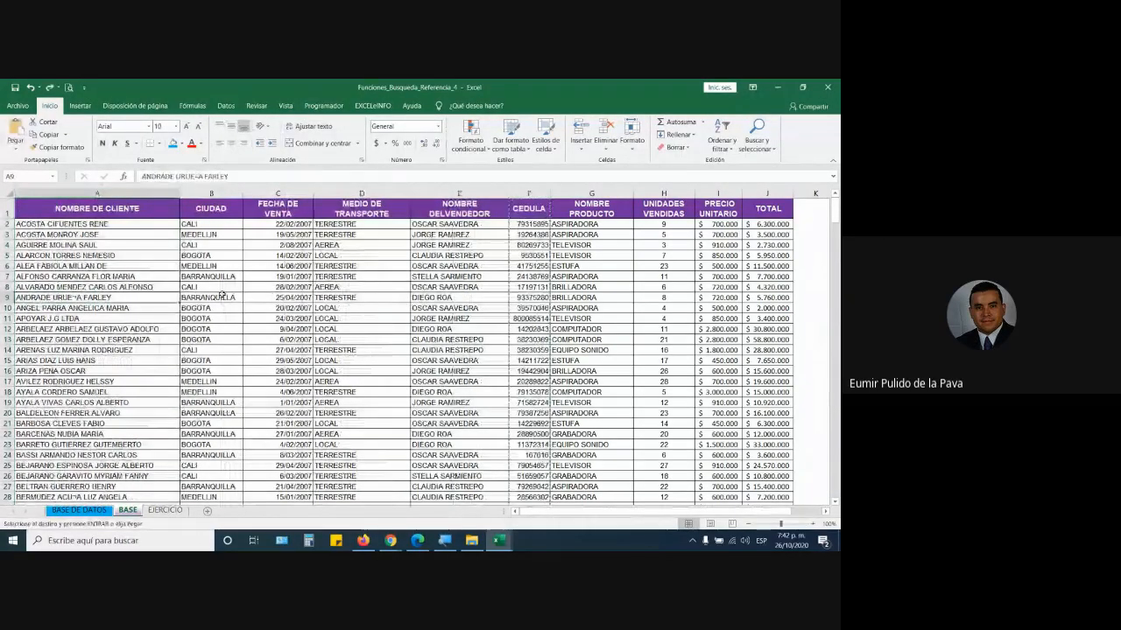
- Compare the EJERCICIO header row against the BASE sheet's CEDULA column F, then return to Meet
left_click(164, 510)
left_click(46, 233)
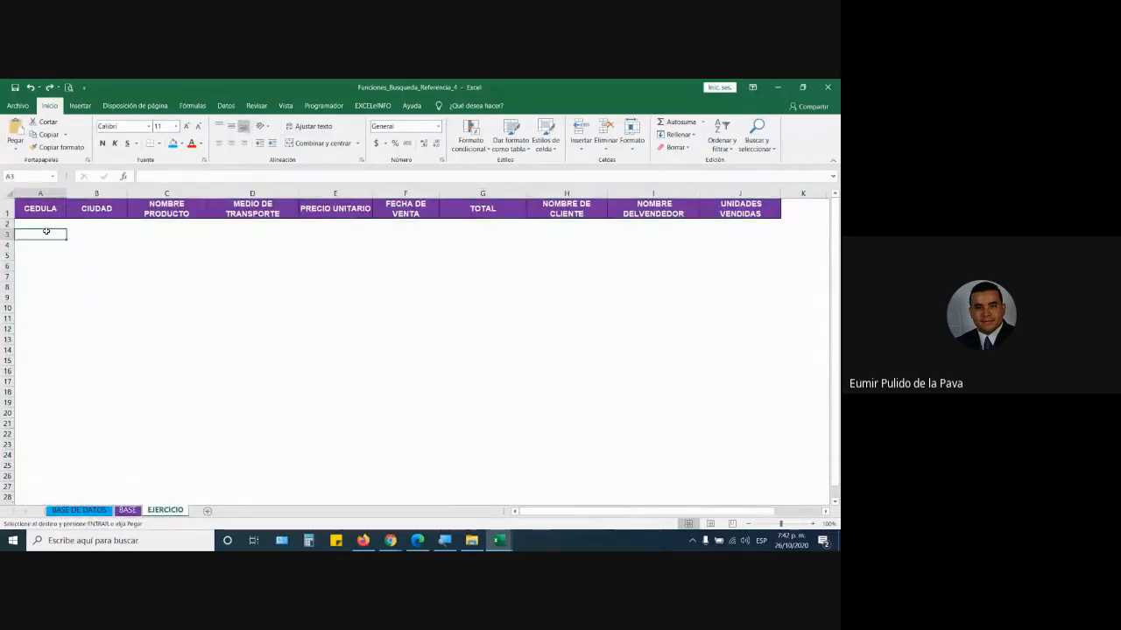
key("Up")
key("Right")
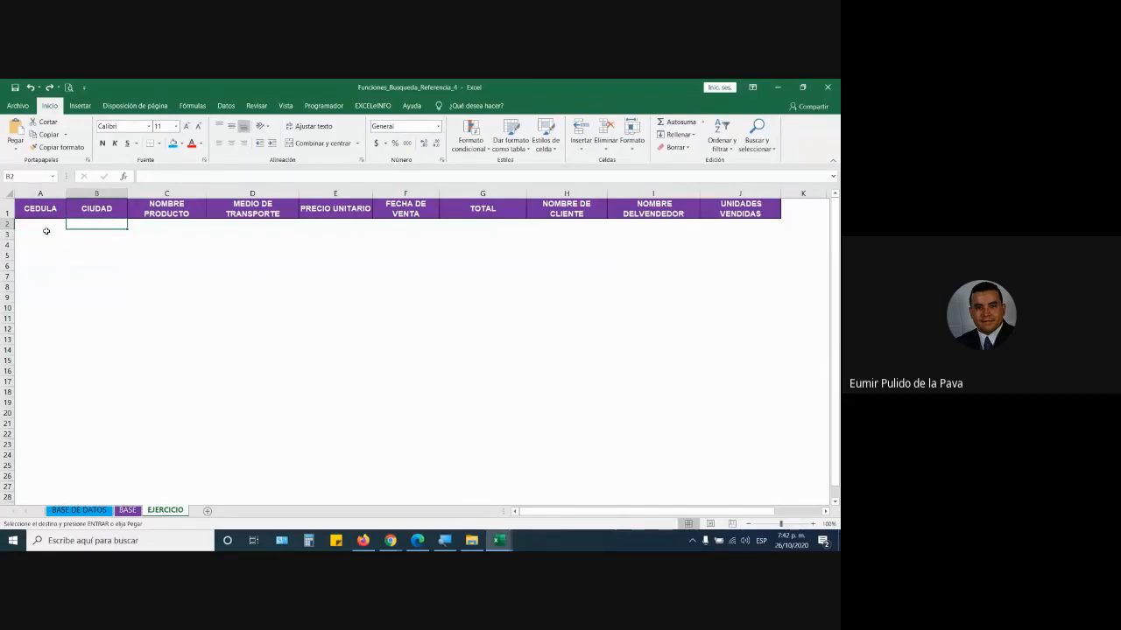
left_click(128, 510)
left_click(531, 193)
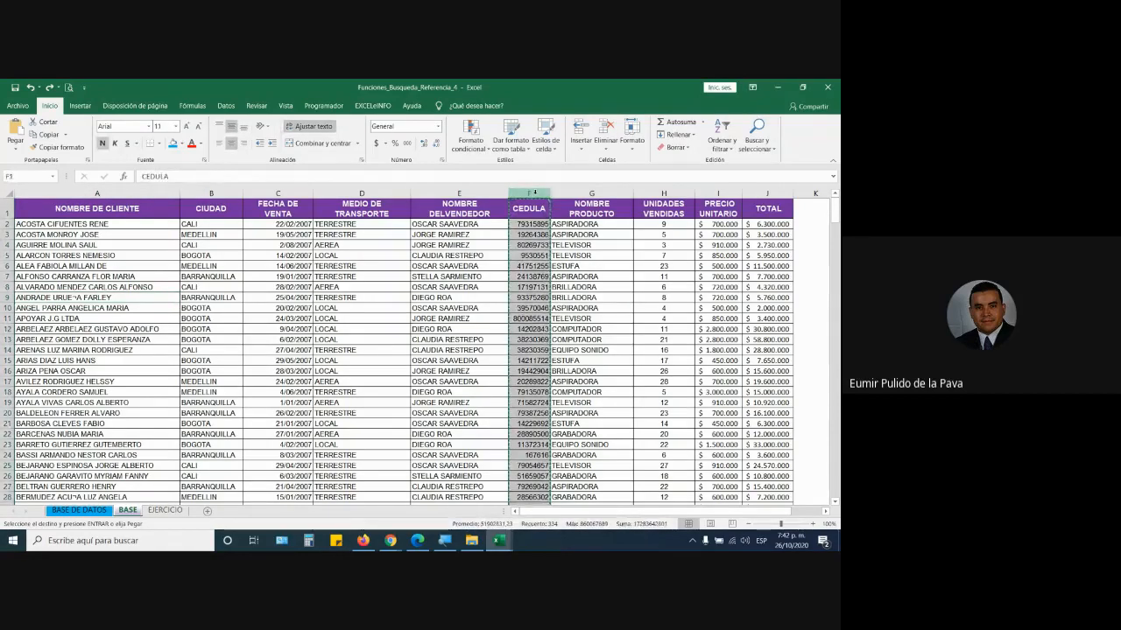
left_click(165, 510)
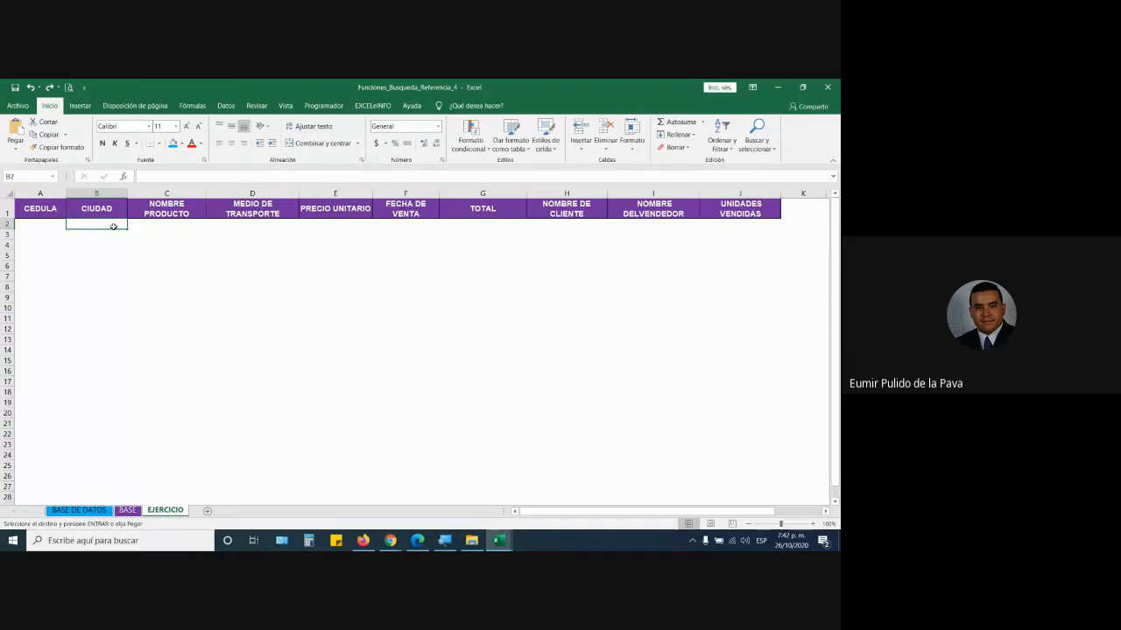
mouse_move(391, 541)
left_click(378, 509)
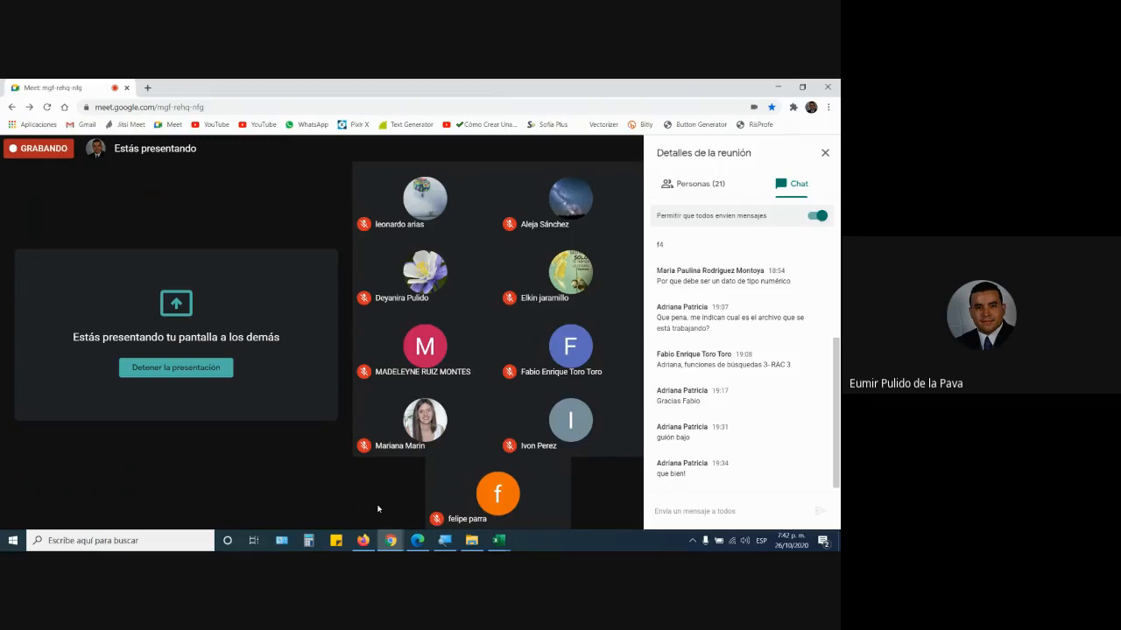
- Open the FICHA 2163053 spreadsheet from Drive and copy its share link, then return to Meet
left_click(363, 540)
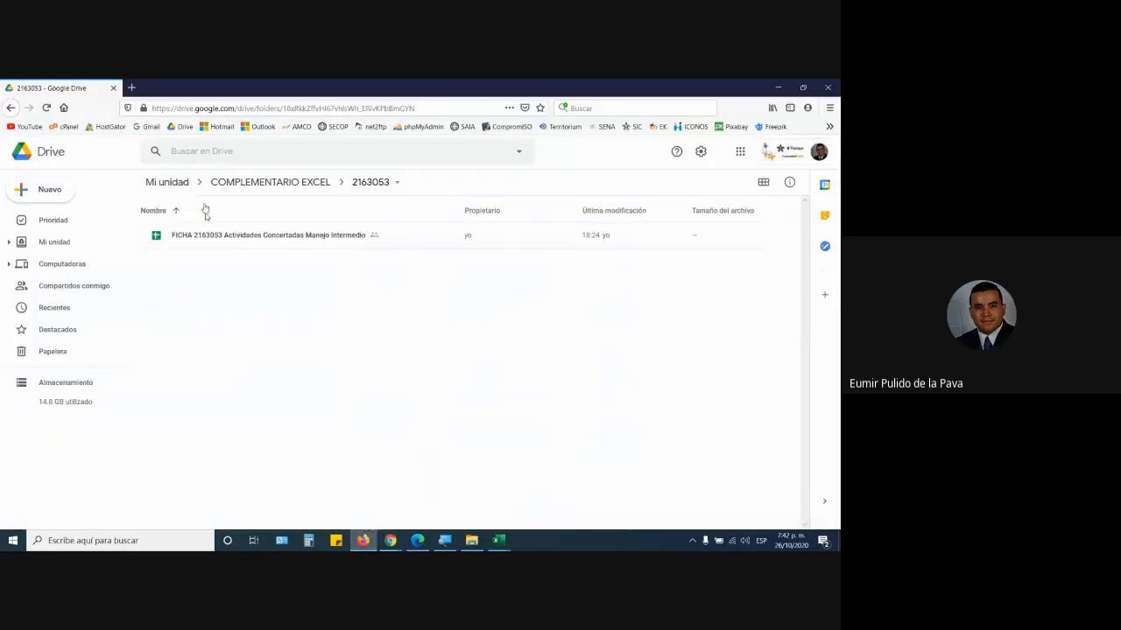
double_click(261, 238)
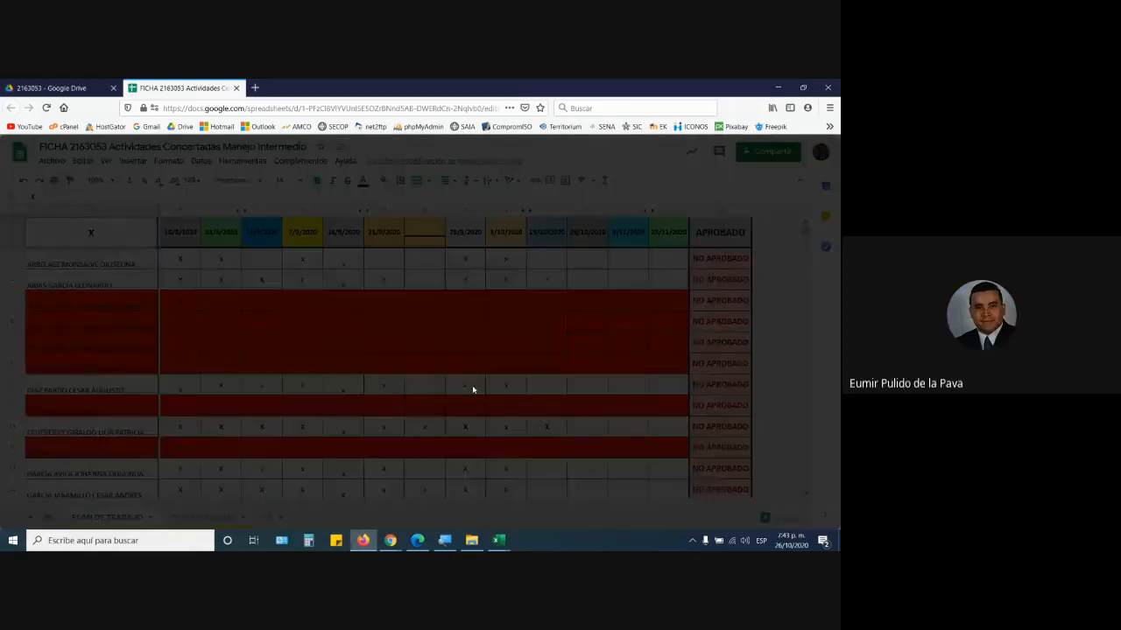
left_click(551, 415)
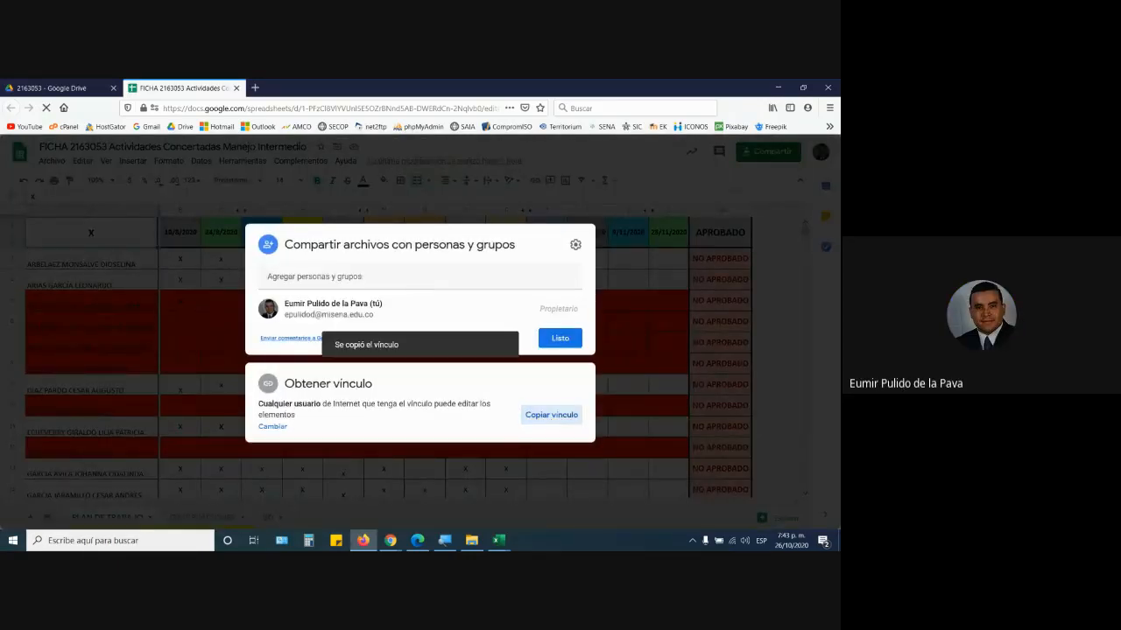
mouse_move(391, 540)
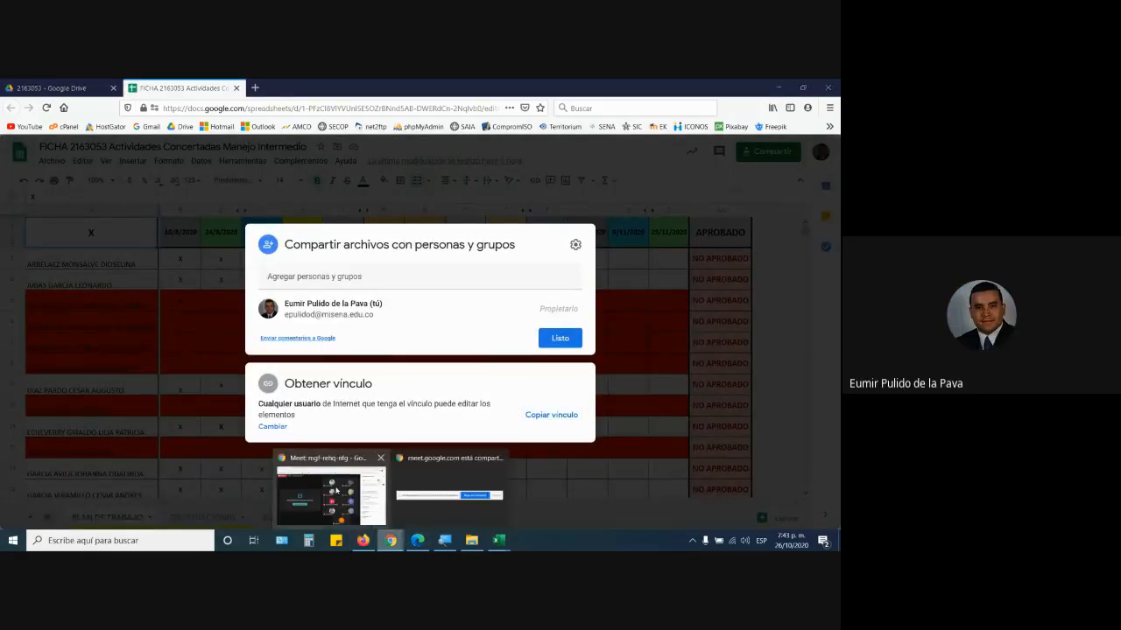
left_click(335, 491)
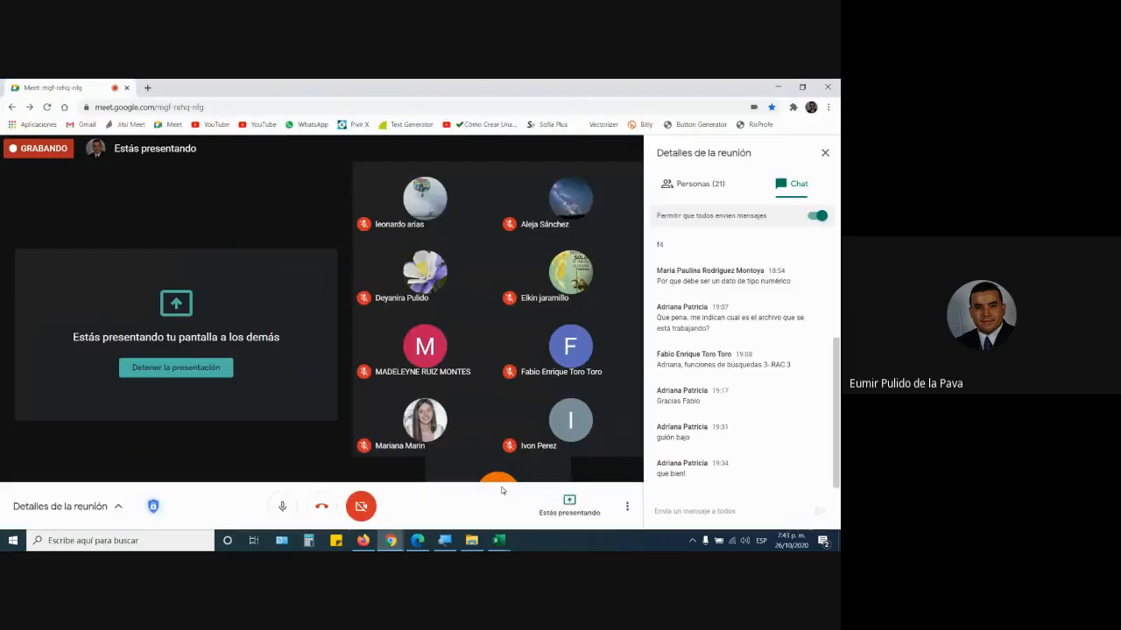
- Paste the FICHA spreadsheet link into the Meet chat and send it to everyone
left_click(667, 512)
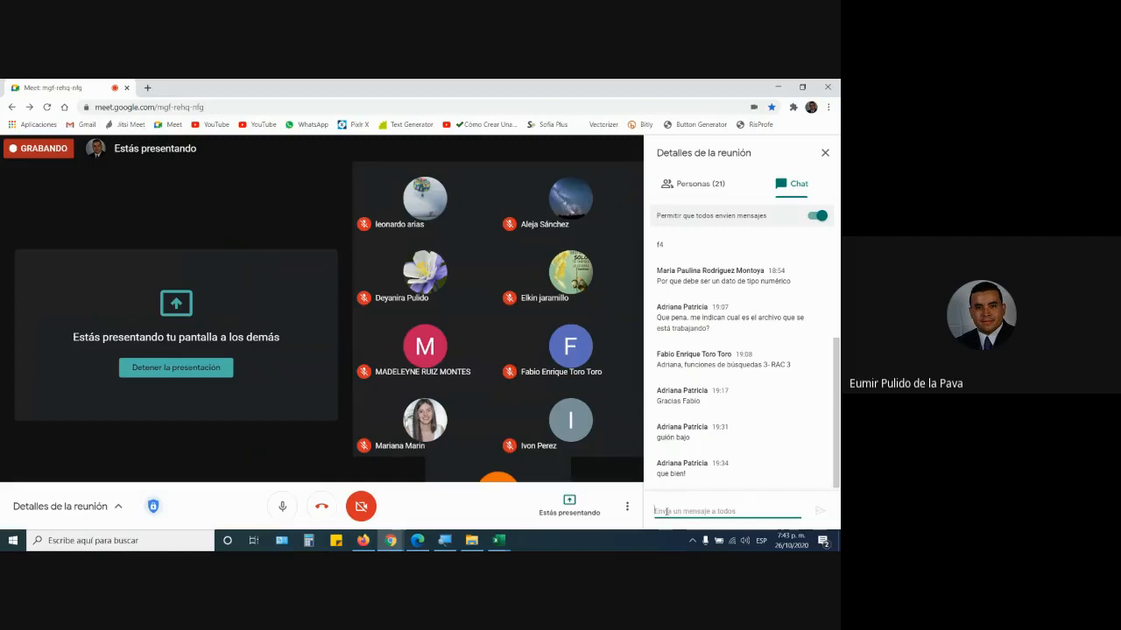
key("Return")
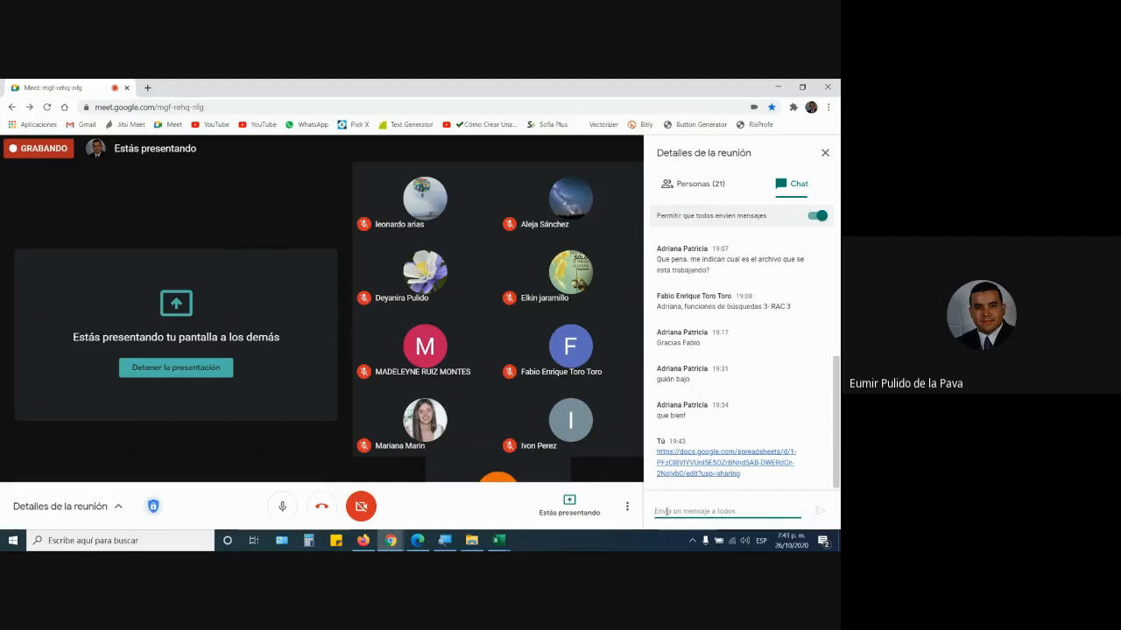
- Close the sharing settings and check the attendance columns V (9/11/2020) and Z (23/11/2020)
left_click(363, 541)
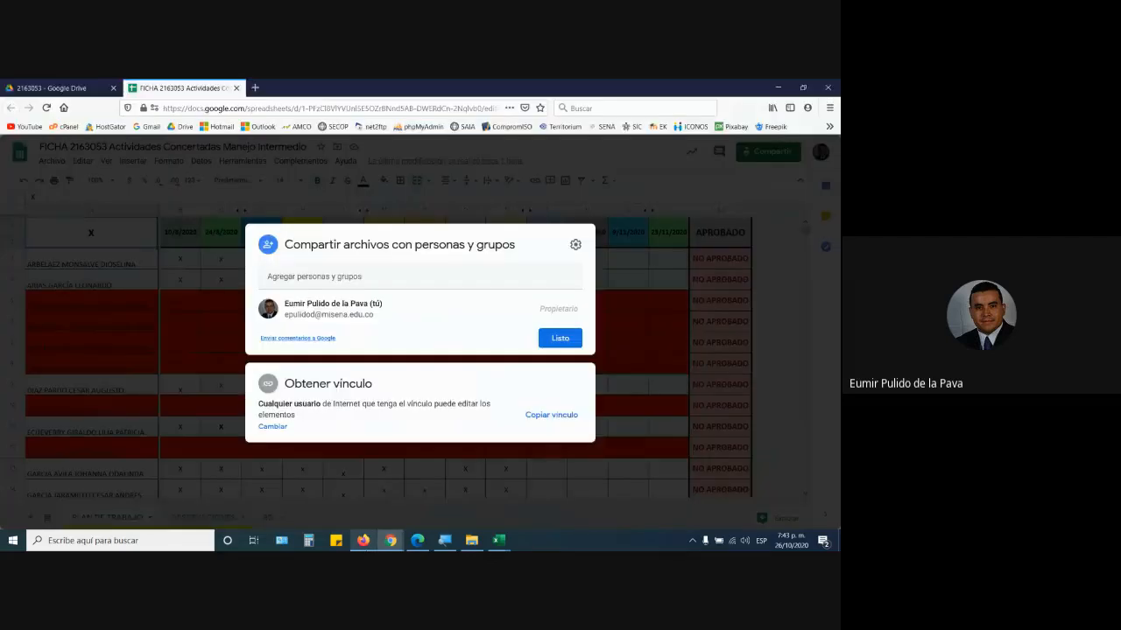
left_click(657, 501)
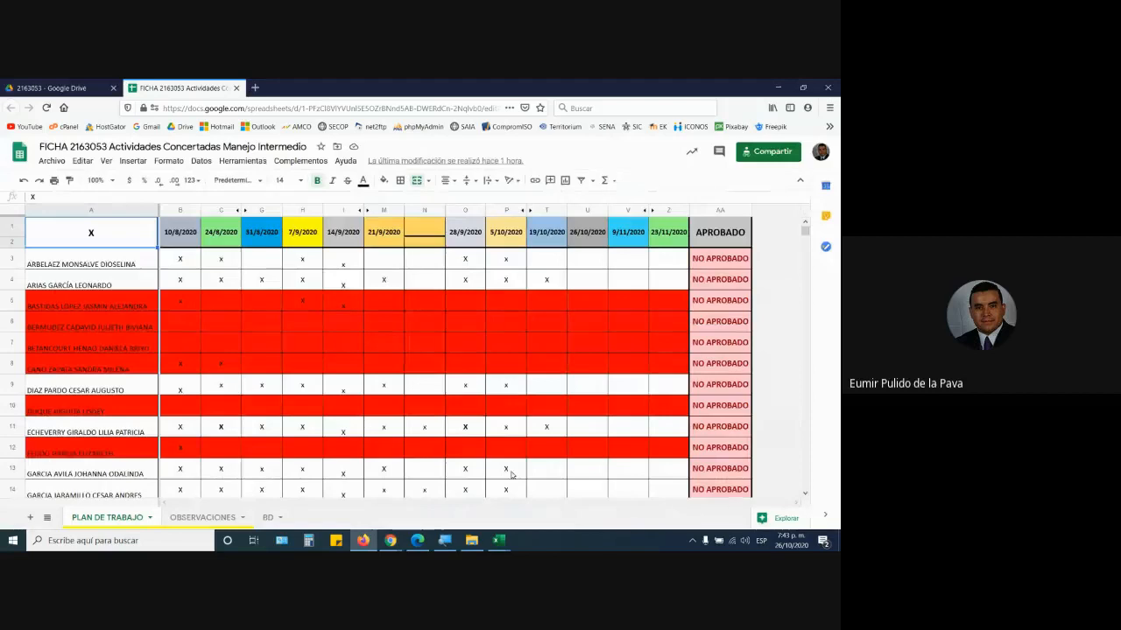
scroll(373, 458, "down", 3)
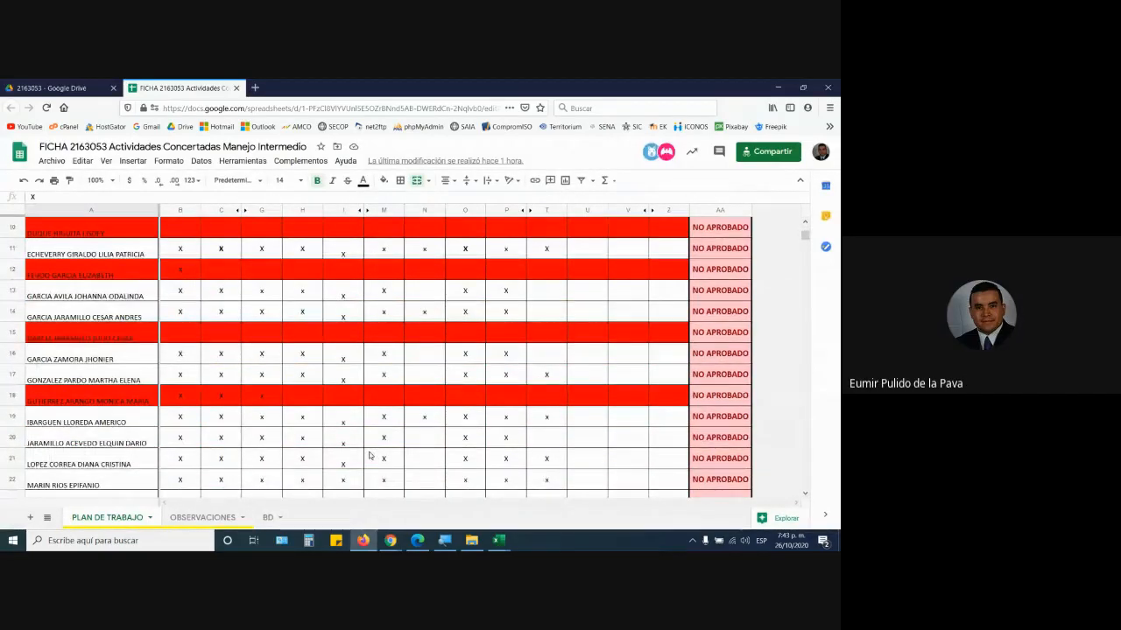
scroll(365, 385, "down", 1)
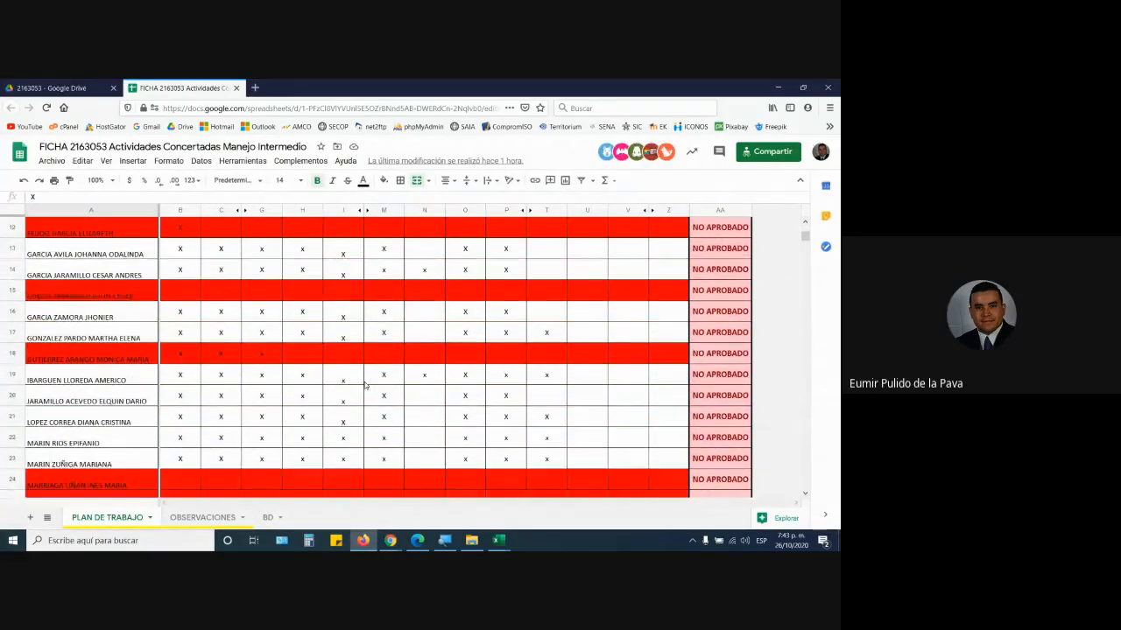
scroll(365, 386, "down", 1)
scroll(381, 377, "up", 5)
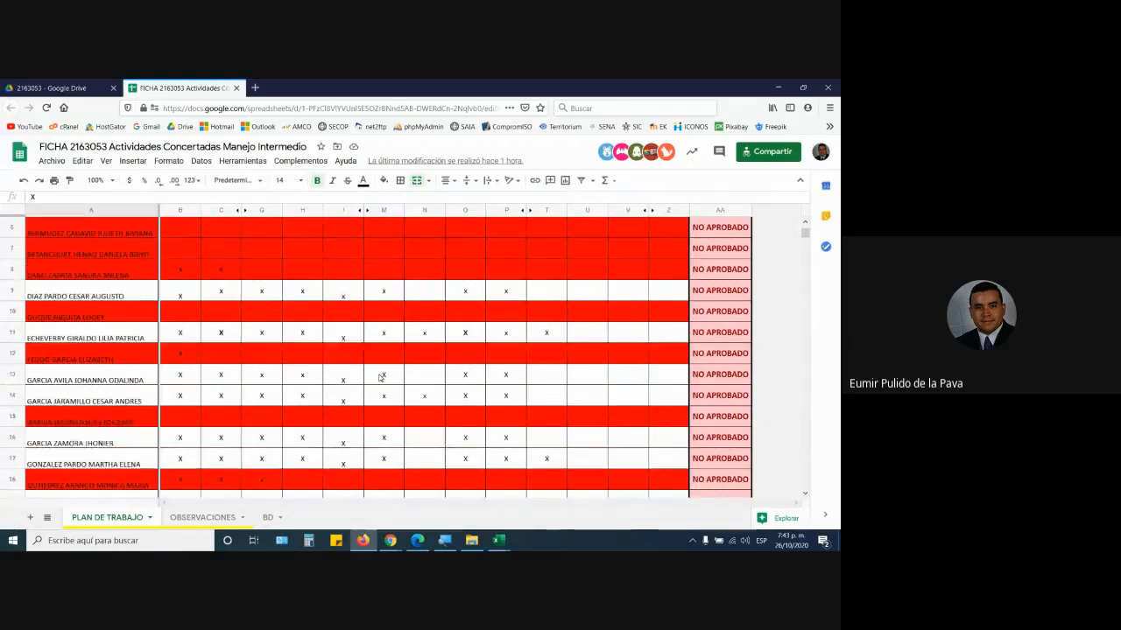
left_click(671, 211)
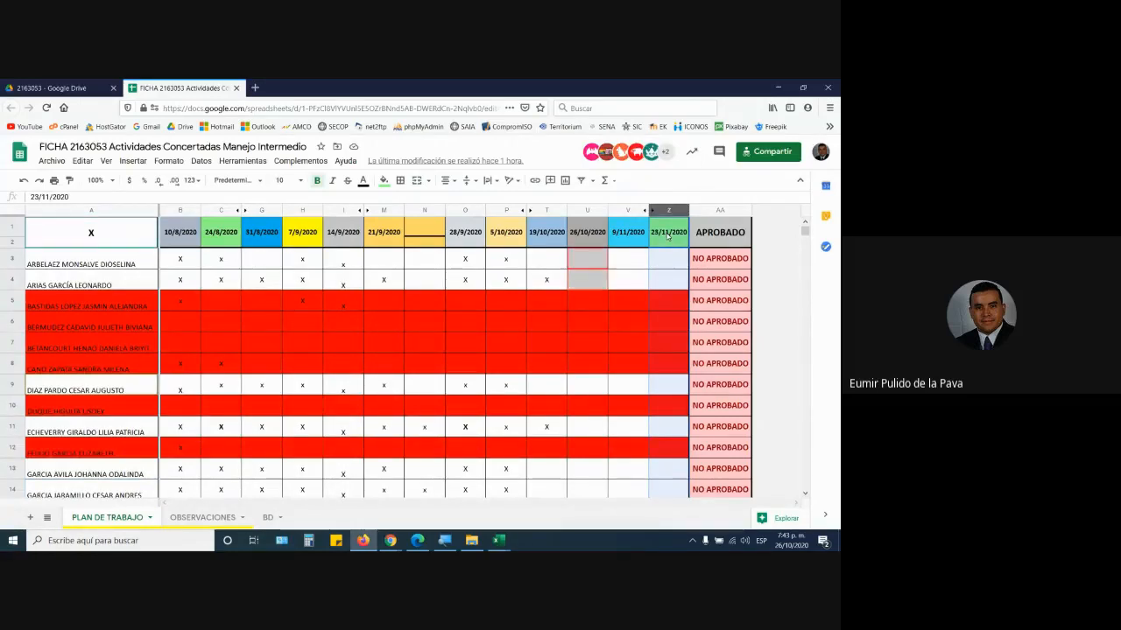
left_click(622, 211)
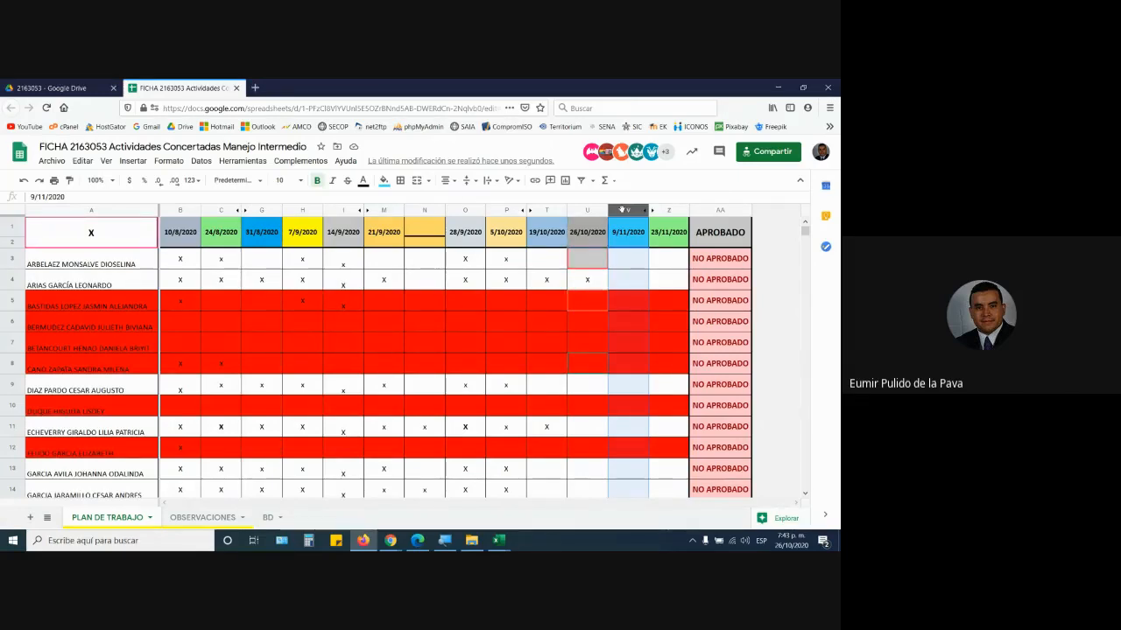
left_click(670, 210)
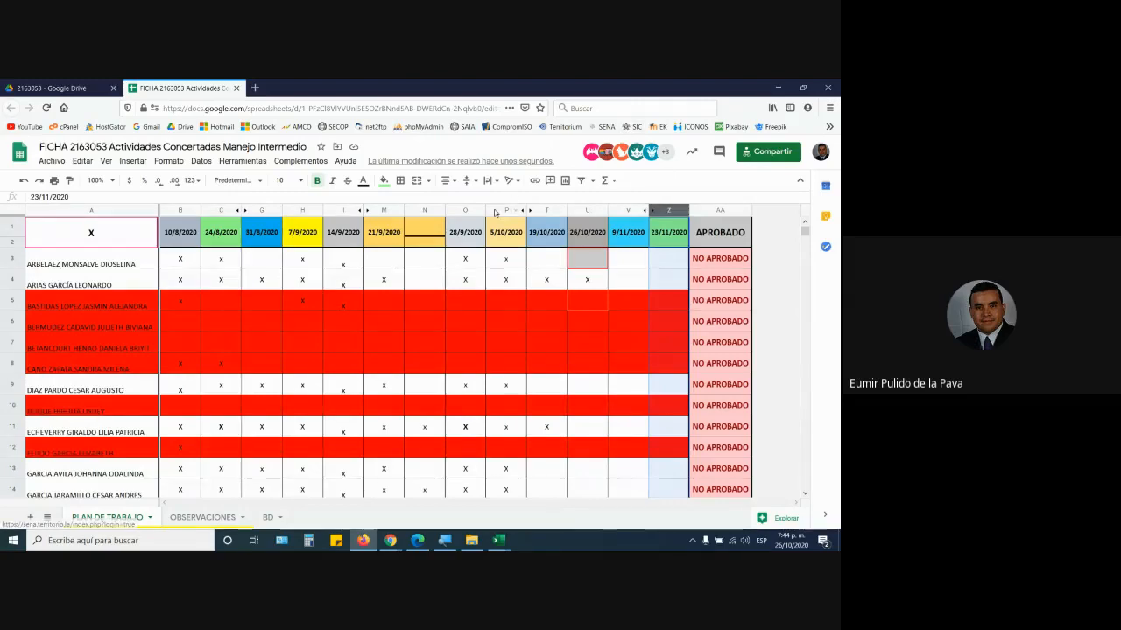
scroll(495, 212, "down", 2)
scroll(369, 308, "down", 3)
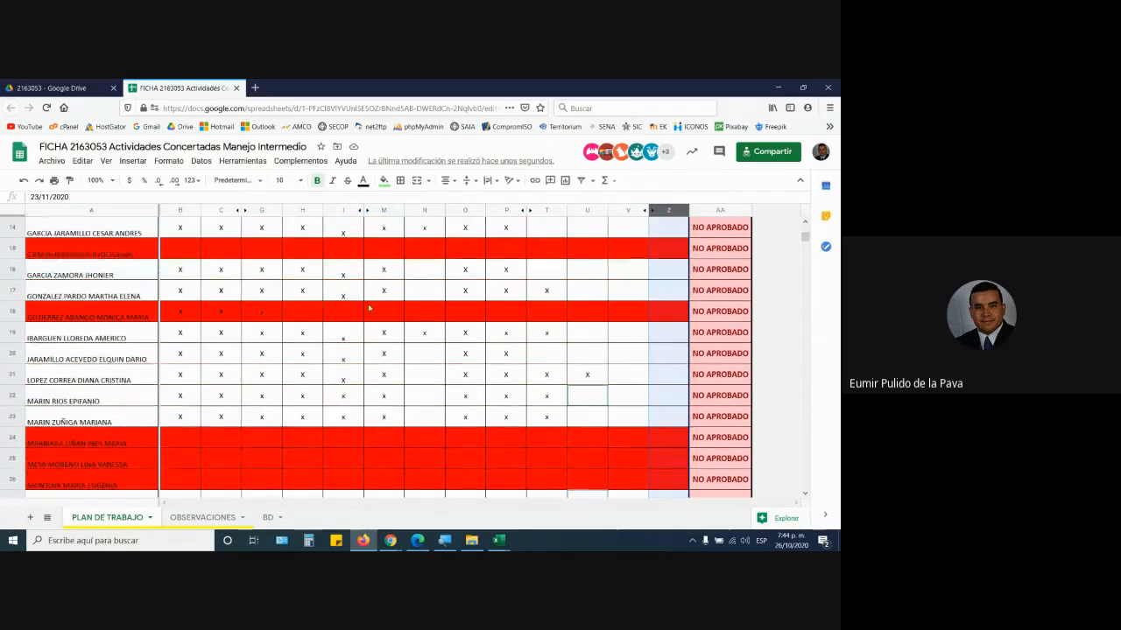
scroll(368, 308, "up", 1)
scroll(368, 308, "up", 4)
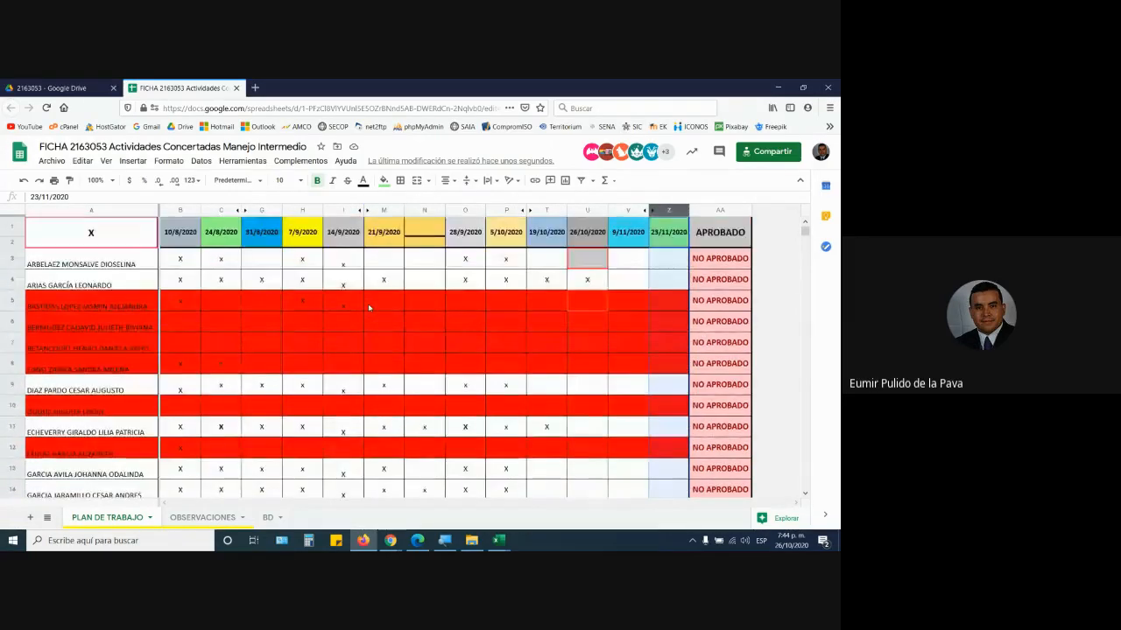
scroll(369, 308, "down", 5)
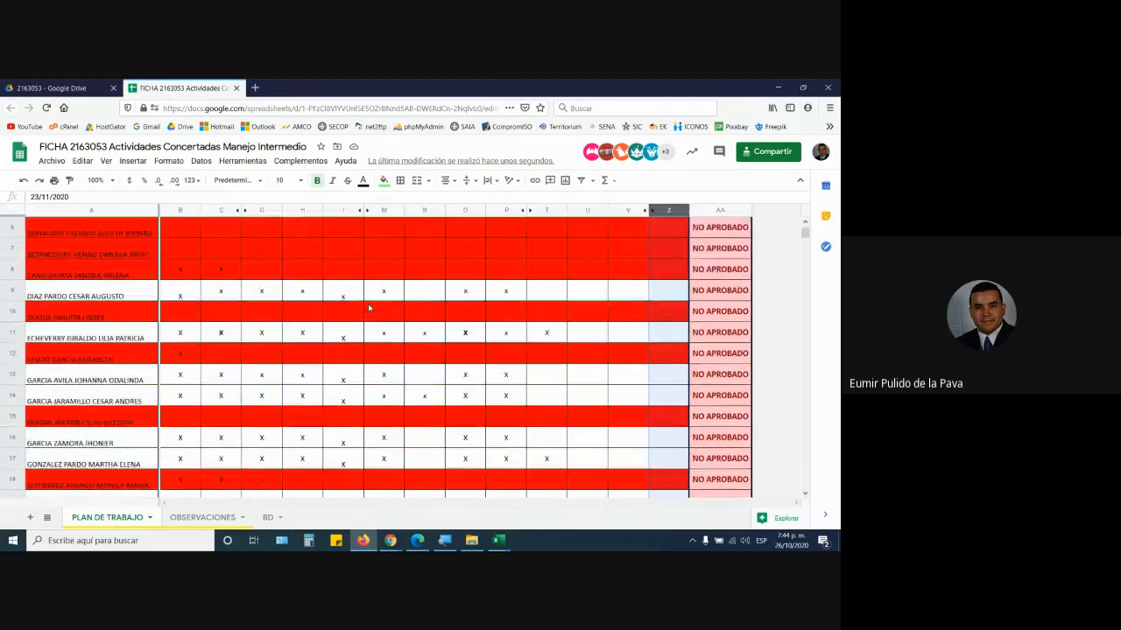
scroll(368, 308, "down", 7)
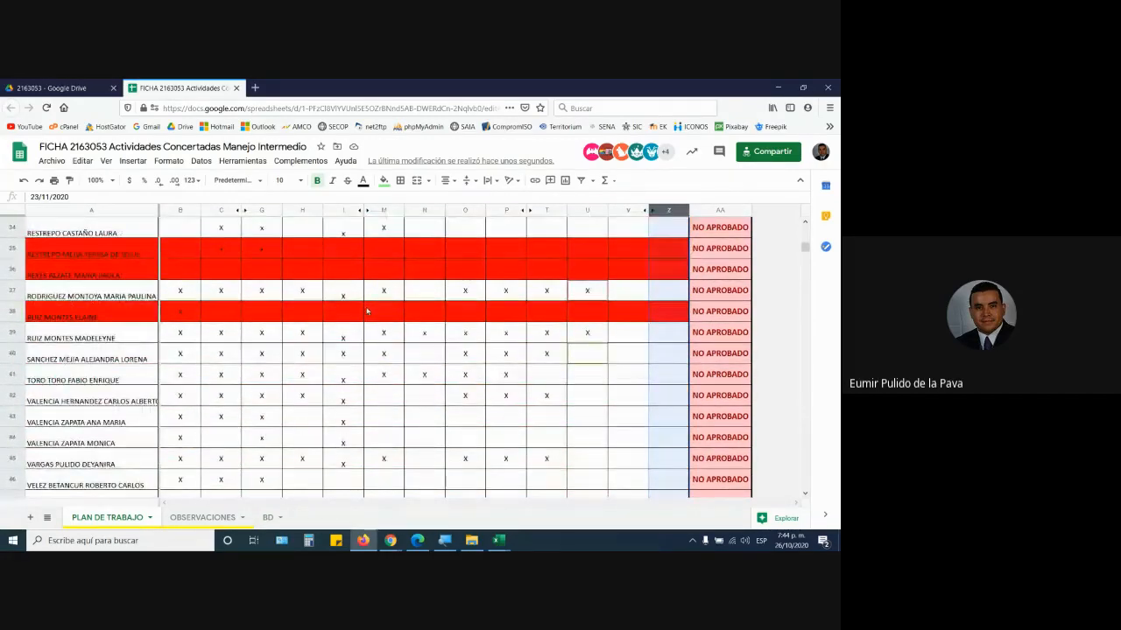
- Mark attendance with an x in cell U45, then open Meet's additional options menu
left_click(586, 461)
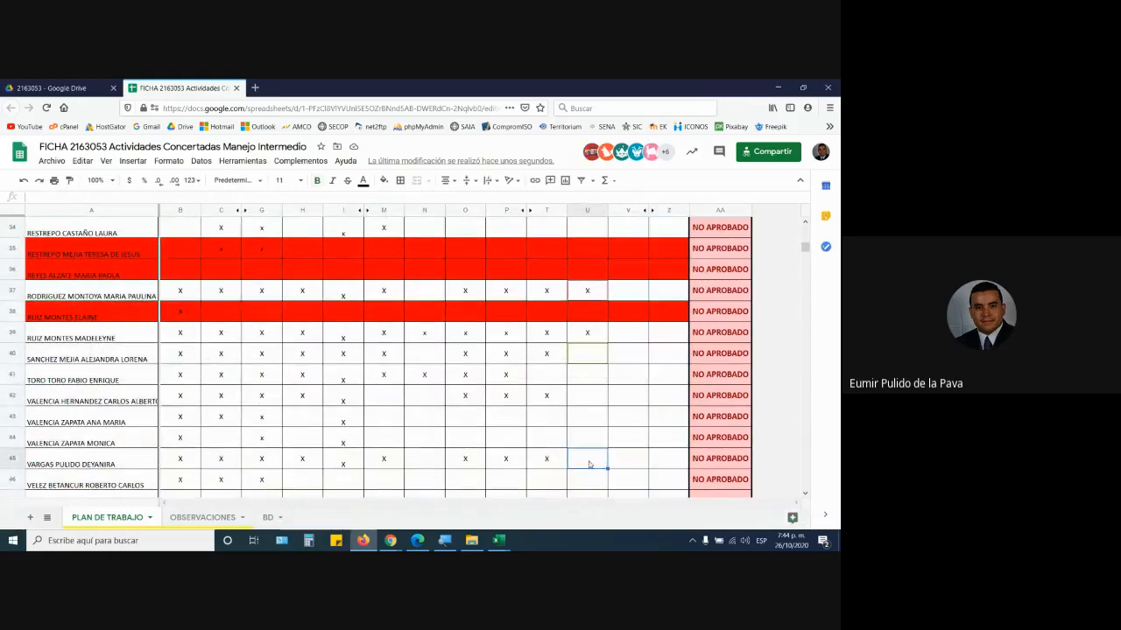
type("x")
key("Return")
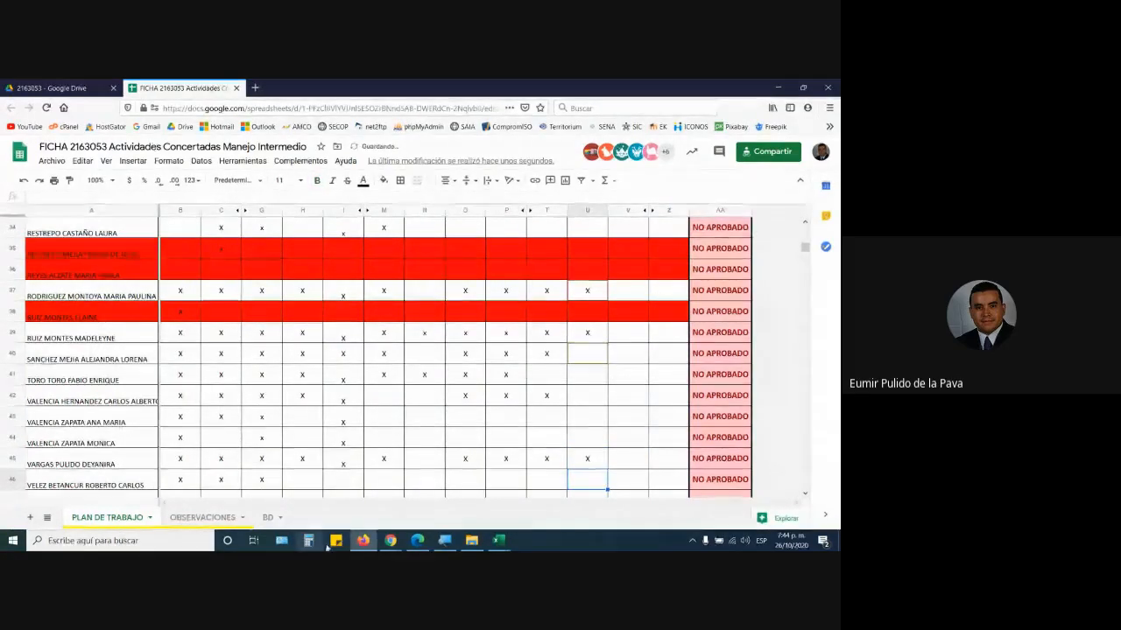
mouse_move(391, 541)
left_click(350, 495)
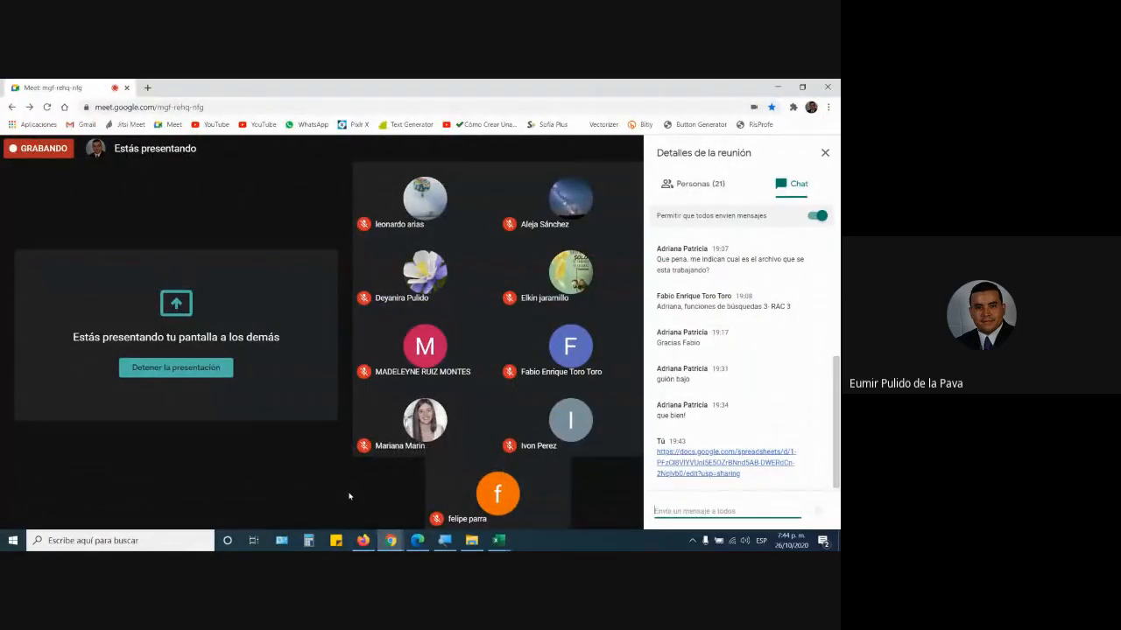
left_click(626, 506)
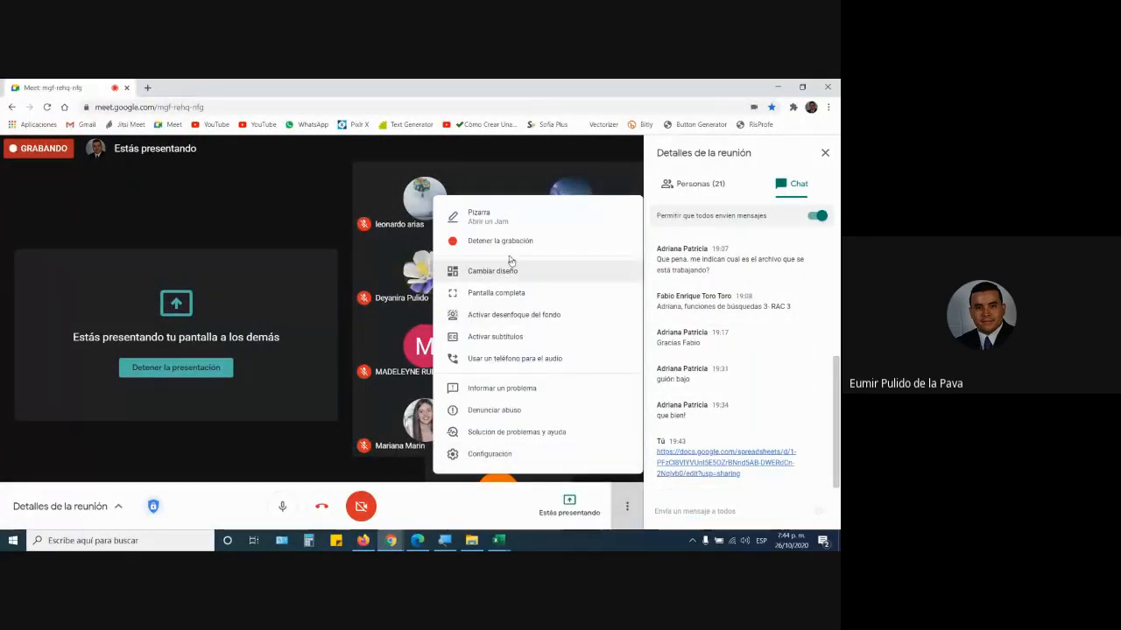